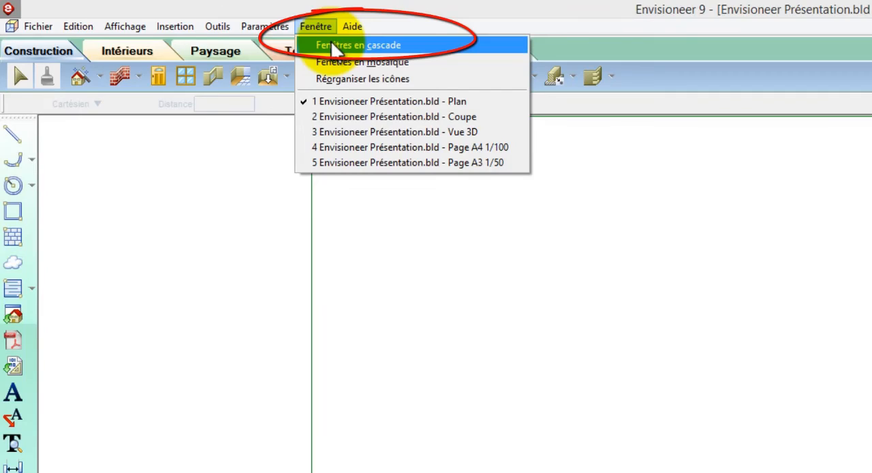
- Cascade the open view windows and draw the first horizontal wall in the plan using Mur composé d'épais.: 34cm(2+20+10+2)
{"action": "left_click", "coordinate": [331, 40]}
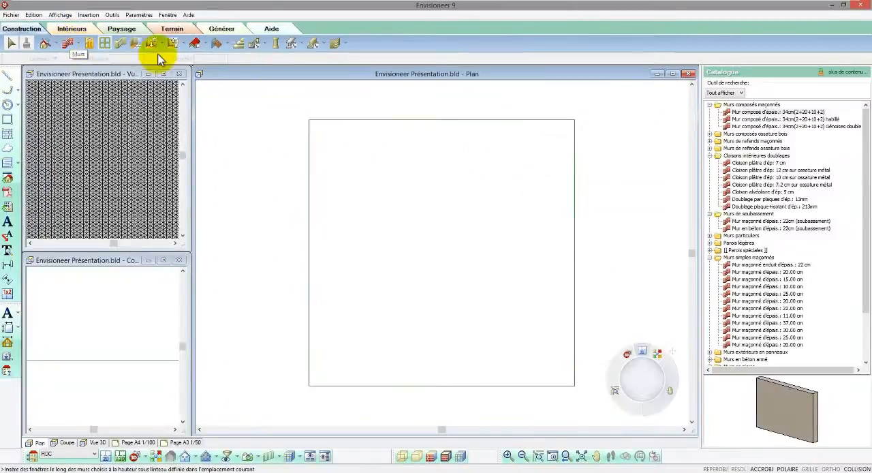
{"action": "left_click", "coordinate": [742, 116]}
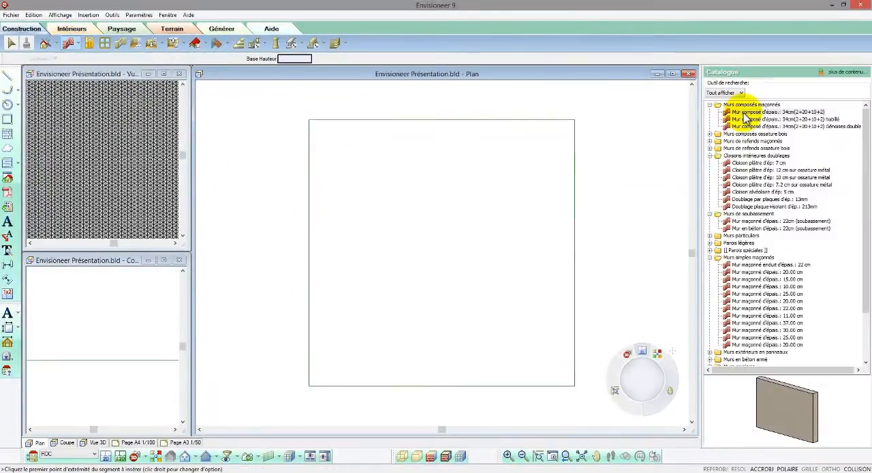
{"action": "left_click", "coordinate": [393, 227]}
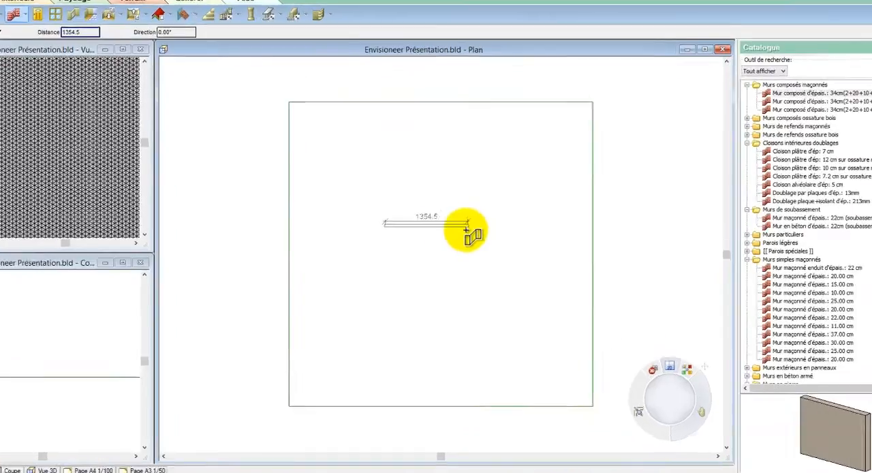
{"action": "scroll", "coordinate": [458, 211], "scroll_direction": "up", "scroll_amount": 4}
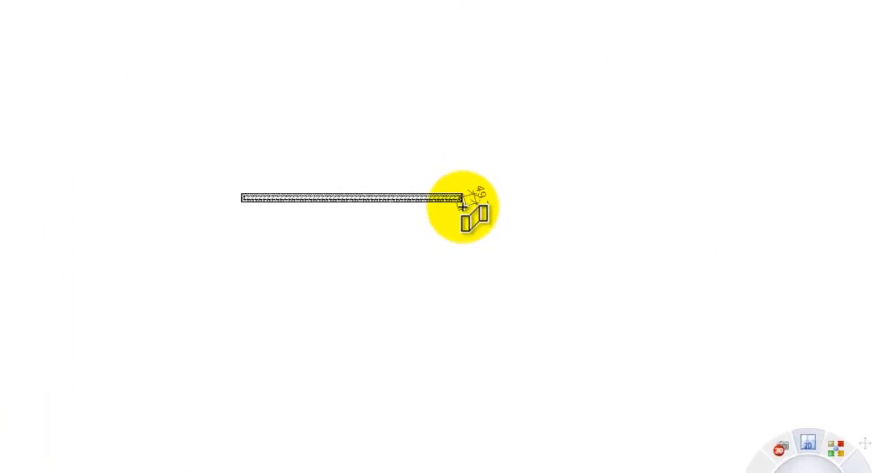
{"action": "left_click", "coordinate": [461, 196]}
{"action": "scroll", "coordinate": [448, 136], "scroll_direction": "up", "scroll_amount": 1}
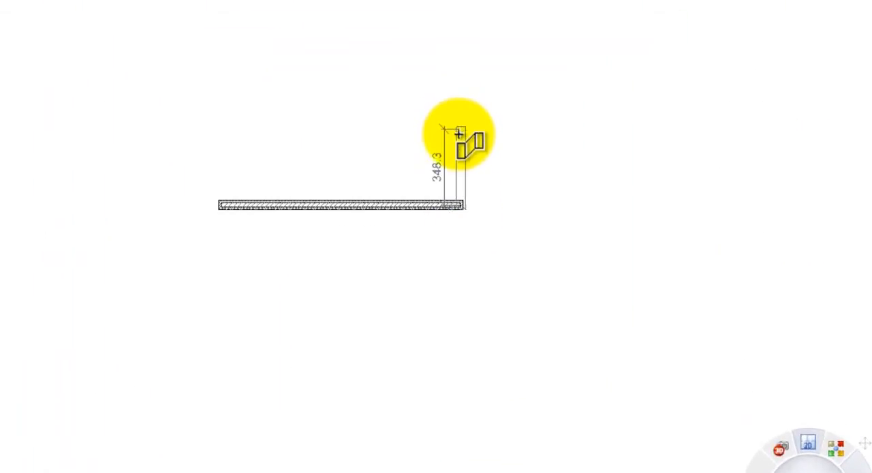
- Continue the wall run through seven more orthogonal segments around a stepped outline, close it at the starting point and finish the insertion
{"action": "left_click", "coordinate": [461, 134]}
{"action": "left_click", "coordinate": [606, 136]}
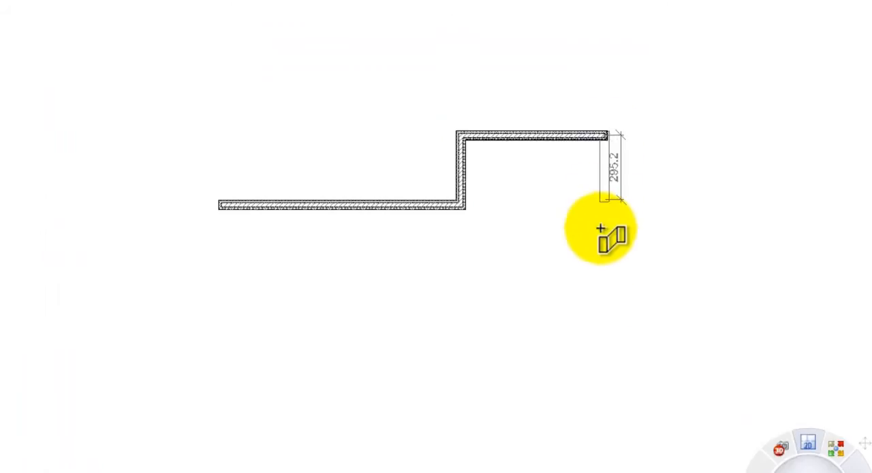
{"action": "left_click", "coordinate": [604, 419]}
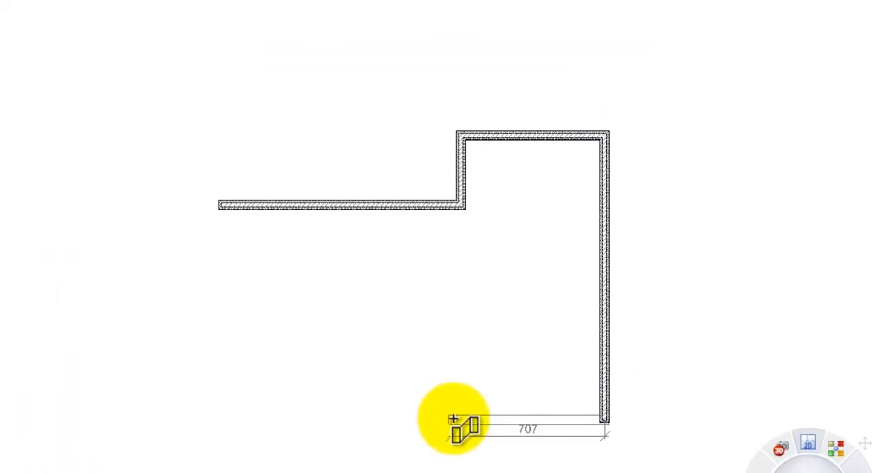
{"action": "left_click", "coordinate": [454, 420]}
{"action": "left_click", "coordinate": [455, 472]}
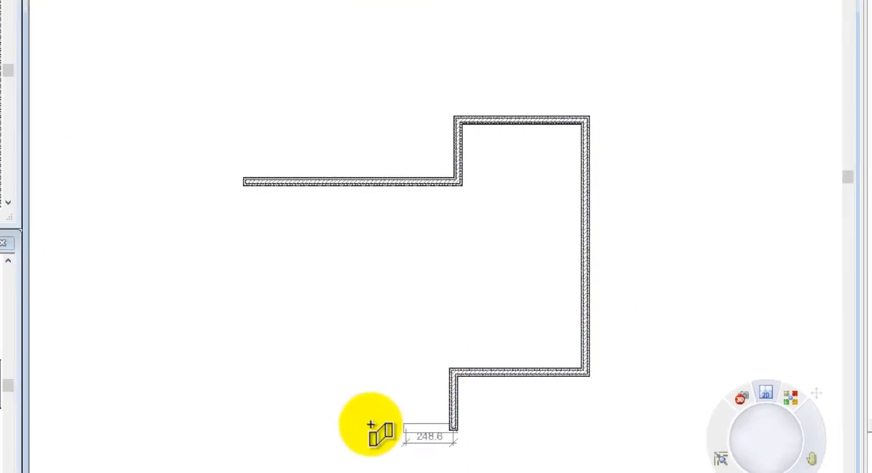
{"action": "left_click", "coordinate": [247, 428]}
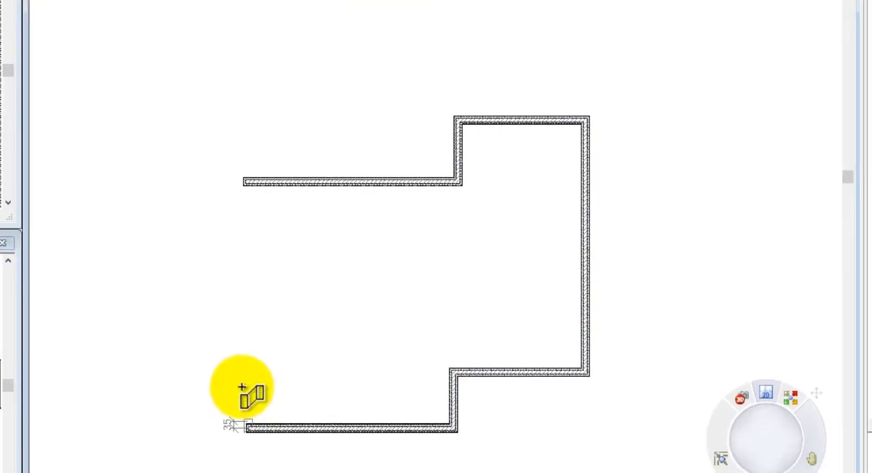
{"action": "left_click", "coordinate": [245, 186]}
{"action": "right_click", "coordinate": [244, 185]}
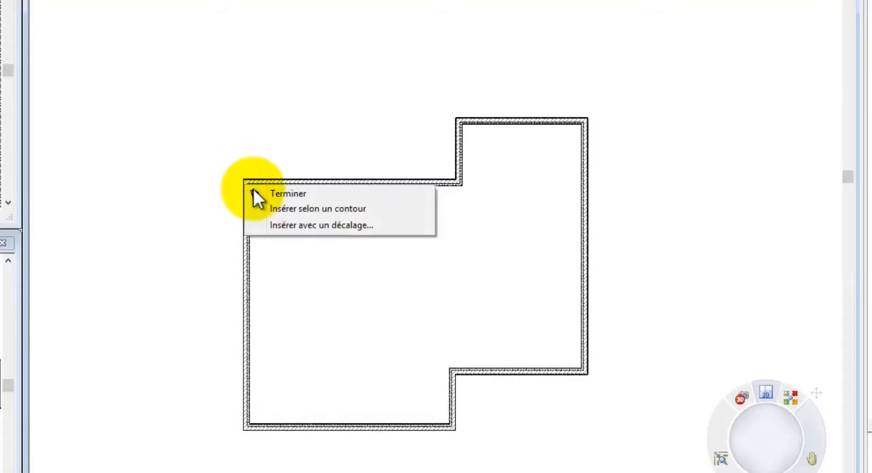
{"action": "left_click", "coordinate": [265, 195]}
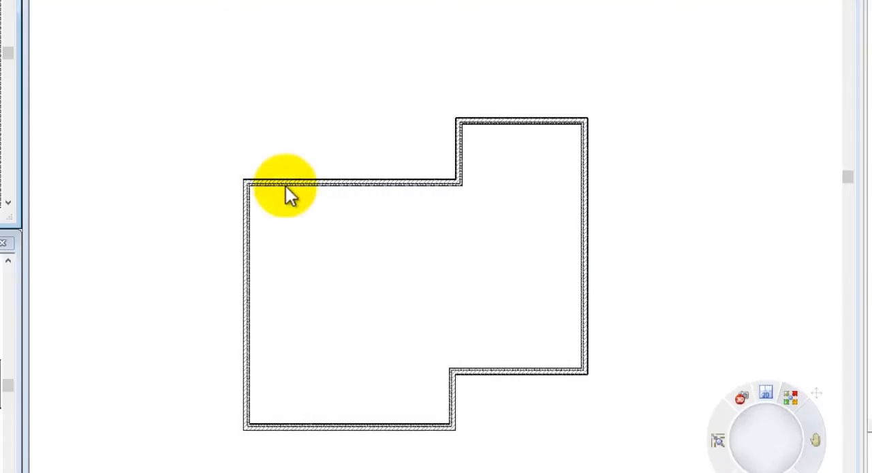
- Set the outer length of the main volume's upper wall to 1100 by repositioning the short vertical wall at the step
{"action": "left_click", "coordinate": [461, 167]}
{"action": "left_click", "coordinate": [356, 161]}
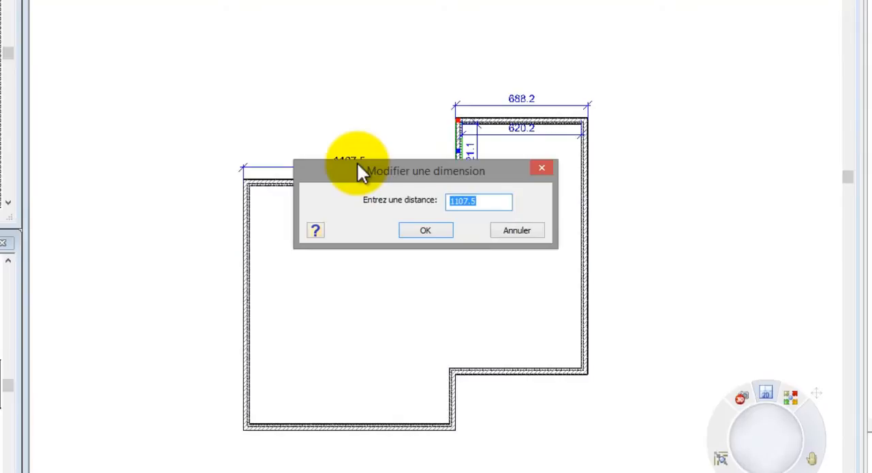
{"action": "type", "text": "1100"}
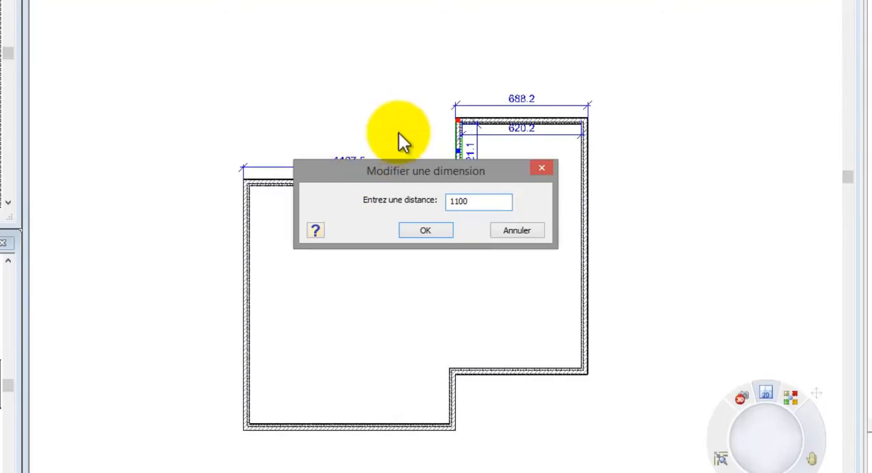
{"action": "left_click", "coordinate": [429, 230]}
- Set the upper step between the main volume and the side volume to 125 by moving the side volume's upper wall
{"action": "left_click", "coordinate": [502, 124]}
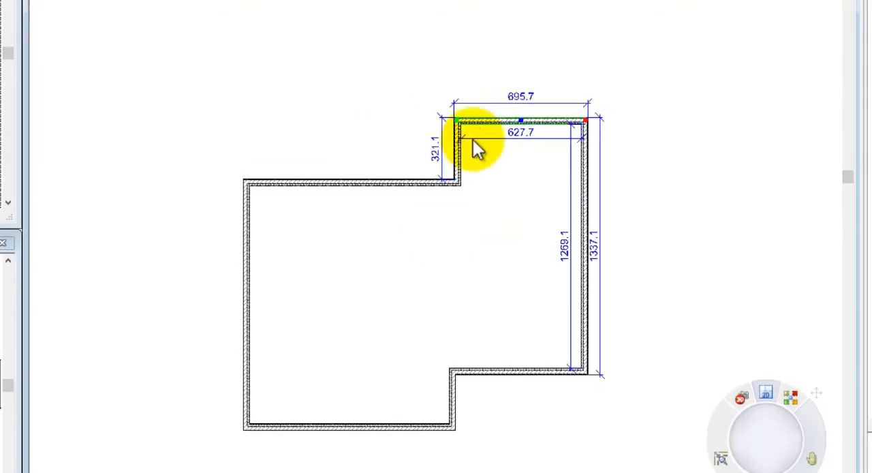
{"action": "left_click", "coordinate": [439, 151]}
{"action": "type", "text": "125"}
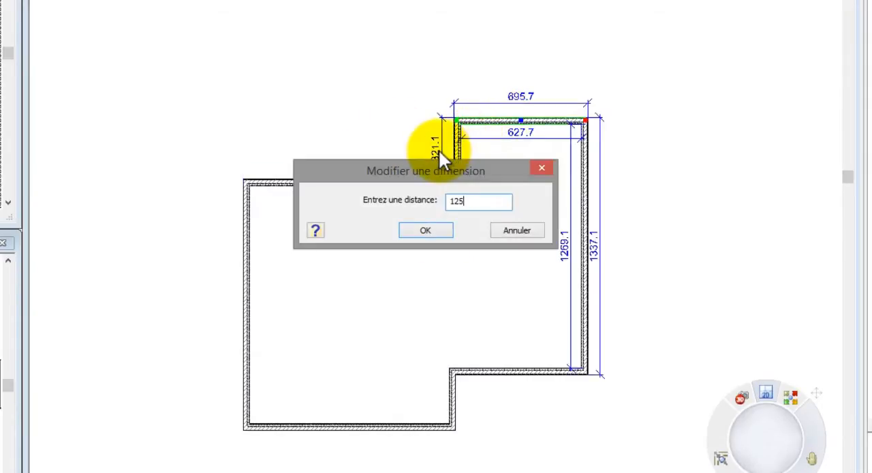
{"action": "left_click", "coordinate": [434, 229]}
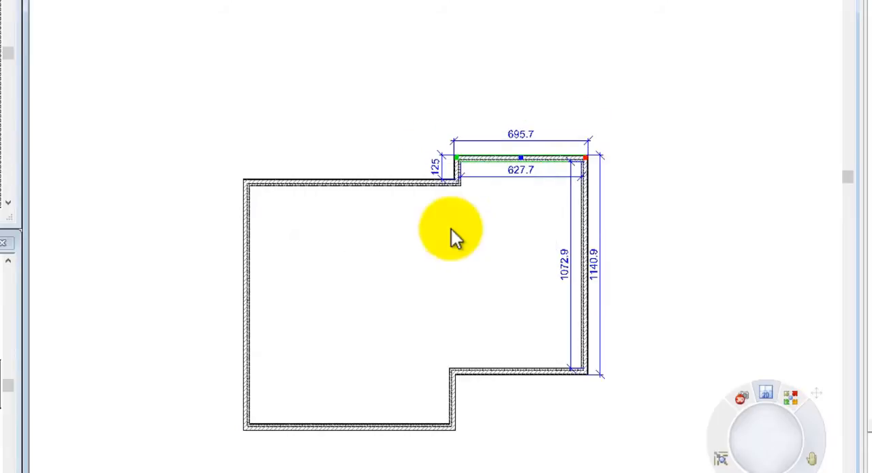
- Set the side volume's outer width to 420 and its outer depth to 850
{"action": "left_click", "coordinate": [592, 243]}
{"action": "left_click", "coordinate": [531, 142]}
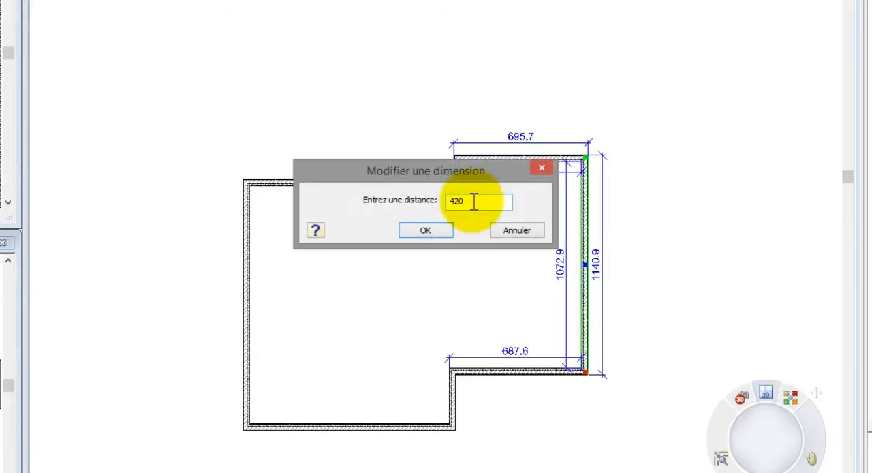
{"action": "left_click", "coordinate": [440, 233]}
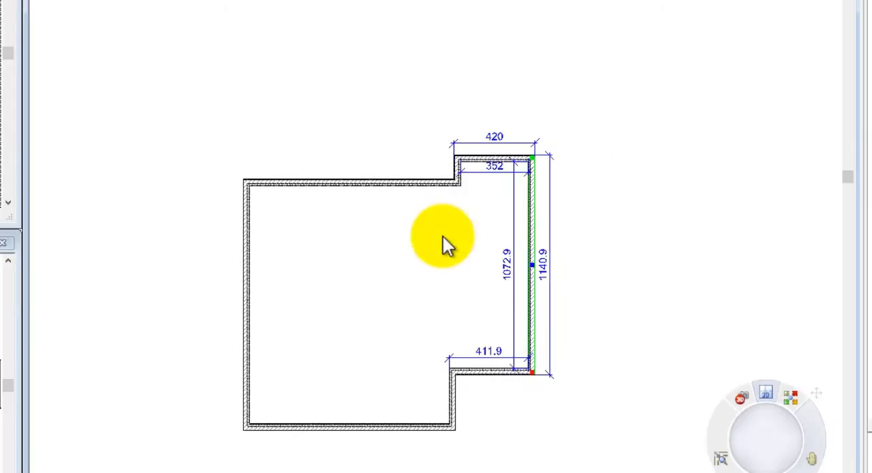
{"action": "left_click", "coordinate": [496, 371]}
{"action": "left_click", "coordinate": [545, 274]}
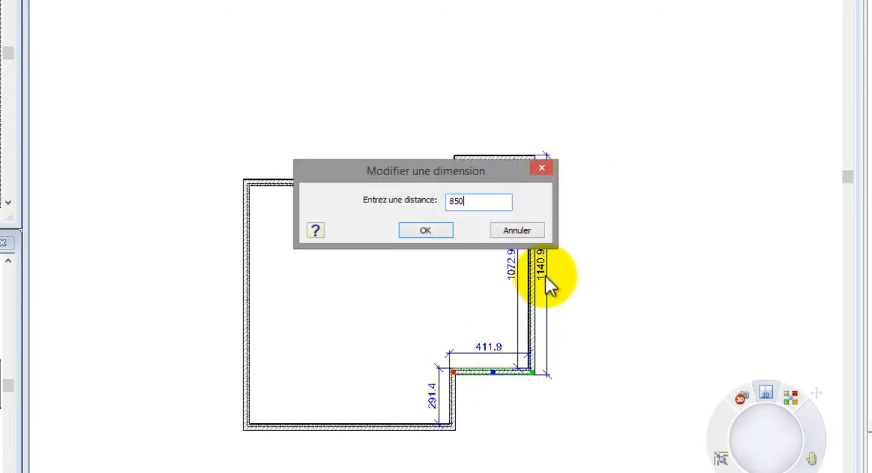
{"action": "left_click", "coordinate": [443, 233]}
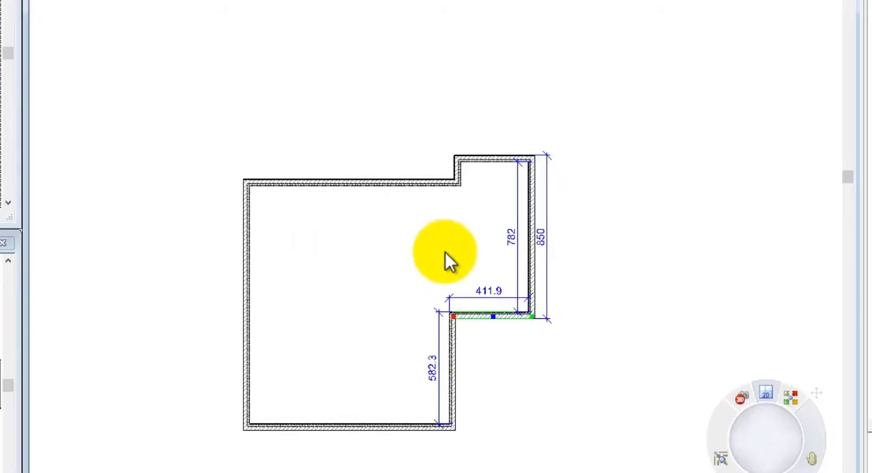
- Extend the main volume's right wall up to its upper corner to separate the two volumes, and set its offset from the step wall to 0
{"action": "left_click_drag", "start_coordinate": [451, 316], "coordinate": [453, 189]}
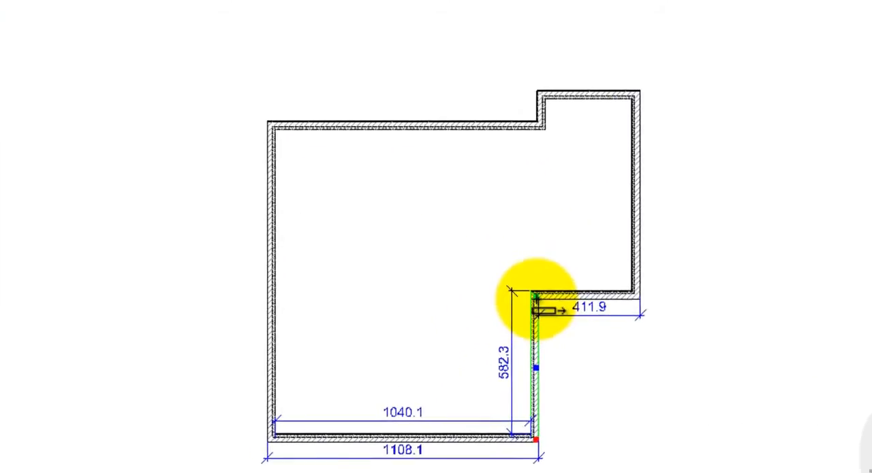
{"action": "left_click_drag", "start_coordinate": [580, 104], "coordinate": [582, 109]}
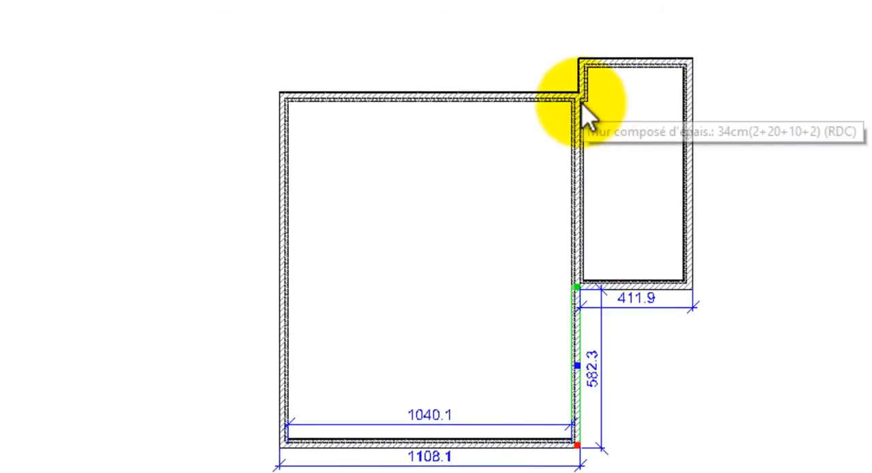
{"action": "scroll", "coordinate": [592, 113], "scroll_direction": "up", "scroll_amount": 3}
{"action": "left_click", "coordinate": [579, 133]}
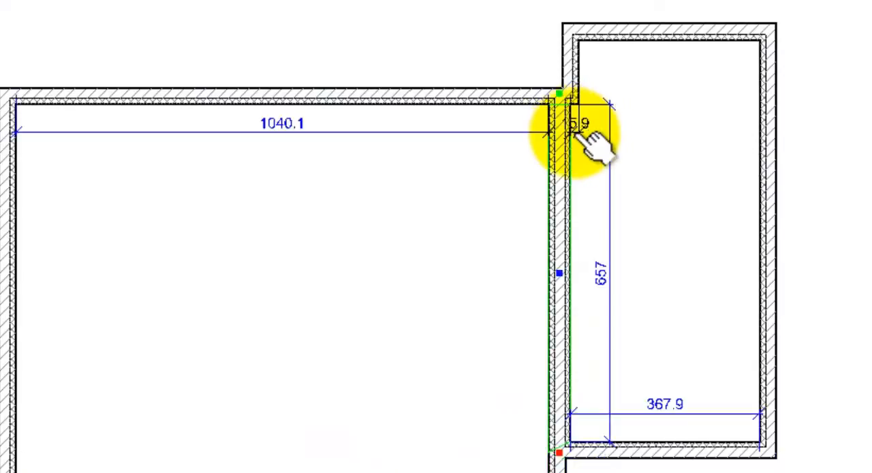
{"action": "left_click", "coordinate": [586, 131]}
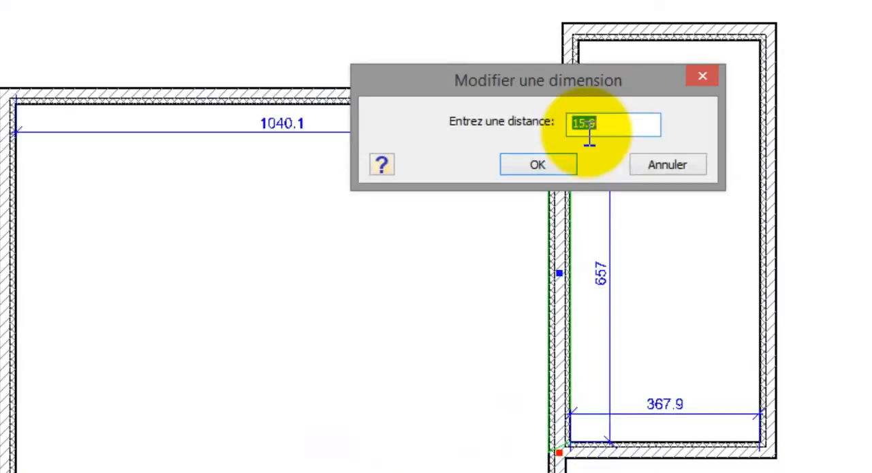
{"action": "type", "text": "0"}
{"action": "key", "text": "Return"}
{"action": "scroll", "coordinate": [681, 2], "scroll_direction": "down", "scroll_amount": 2}
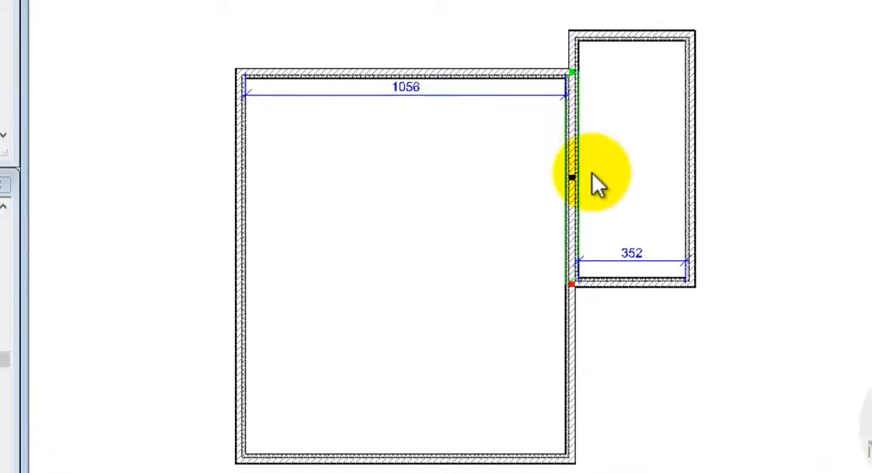
- Move the main volume's lower wall so it projects 175 beyond the side volume's lower wall
{"action": "left_click", "coordinate": [539, 458]}
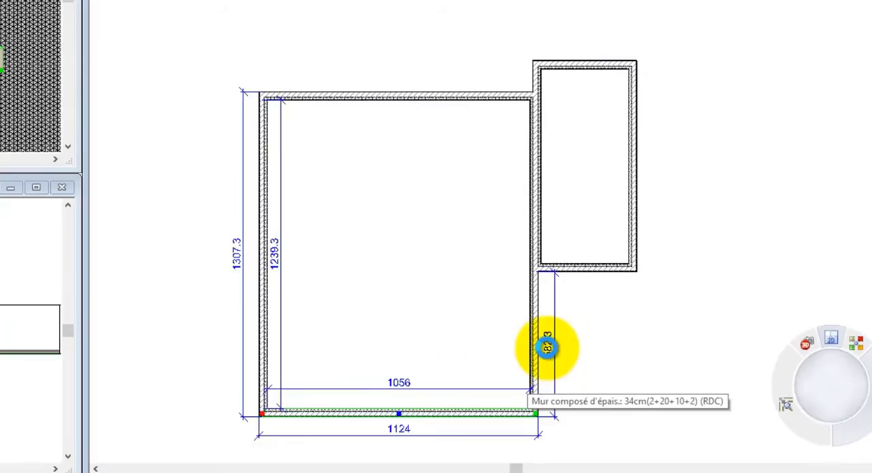
{"action": "left_click", "coordinate": [547, 348]}
{"action": "type", "text": "175"}
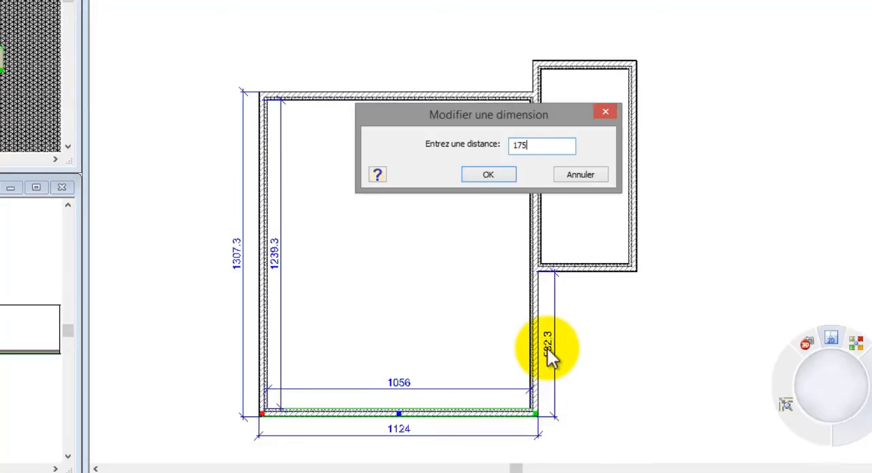
{"action": "left_click", "coordinate": [491, 179]}
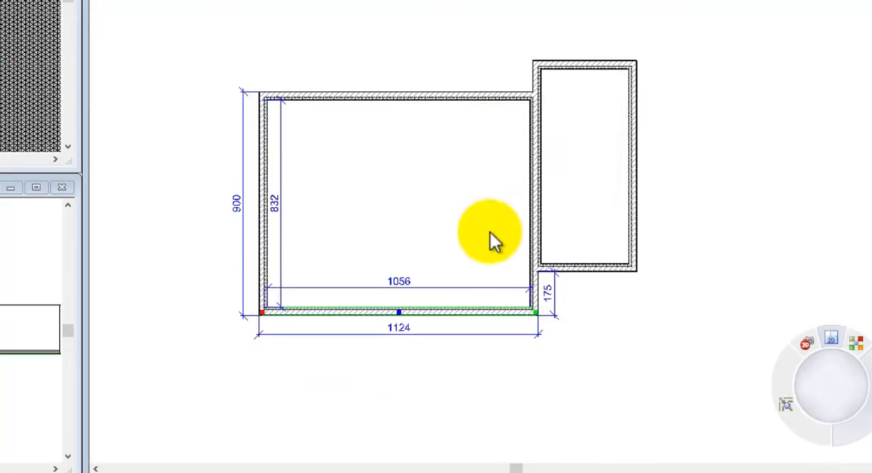
{"action": "left_click", "coordinate": [468, 374]}
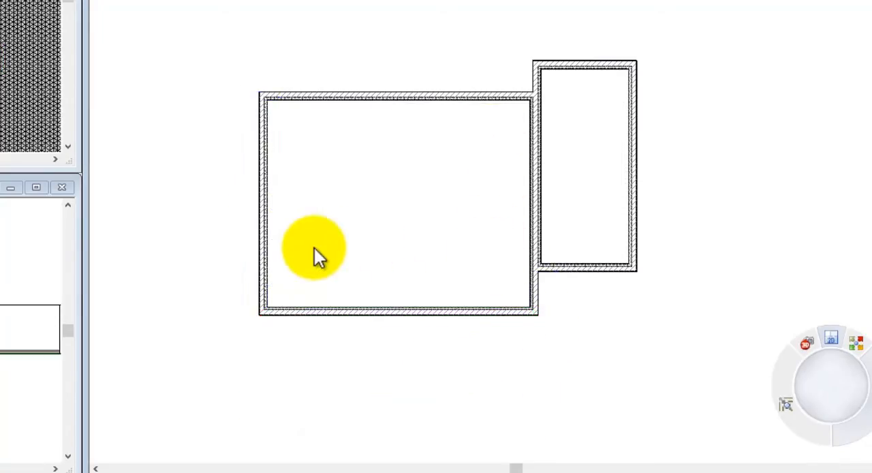
- Draw a diagonal Mur composé d'épais.: 34cm(2+20+10+2) about 380 long at 315° across the main volume's lower-left corner
{"action": "scroll", "coordinate": [300, 252], "scroll_direction": "up", "scroll_amount": 2}
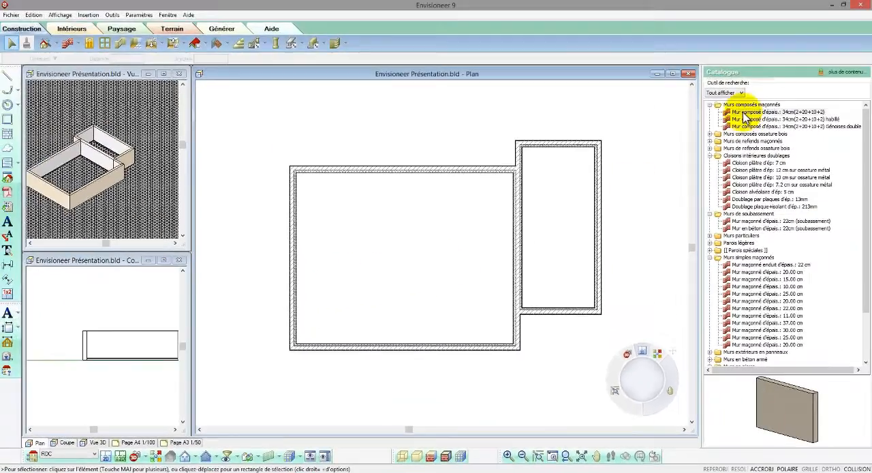
{"action": "left_click", "coordinate": [745, 113]}
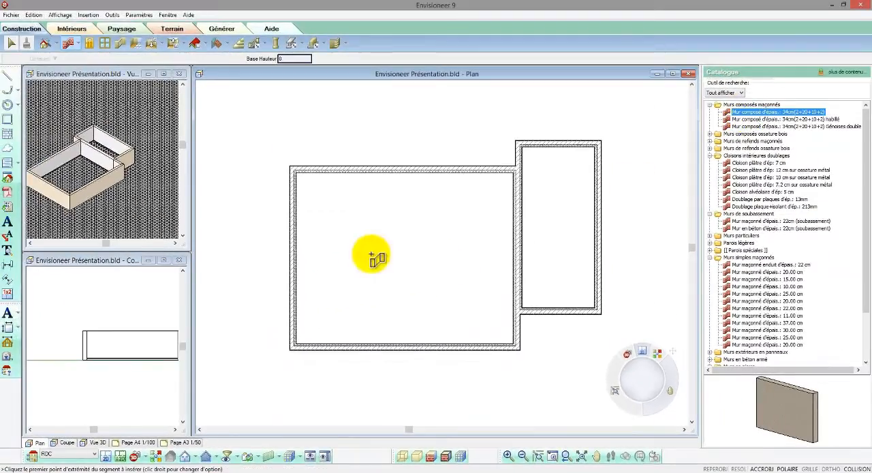
{"action": "left_click", "coordinate": [295, 295]}
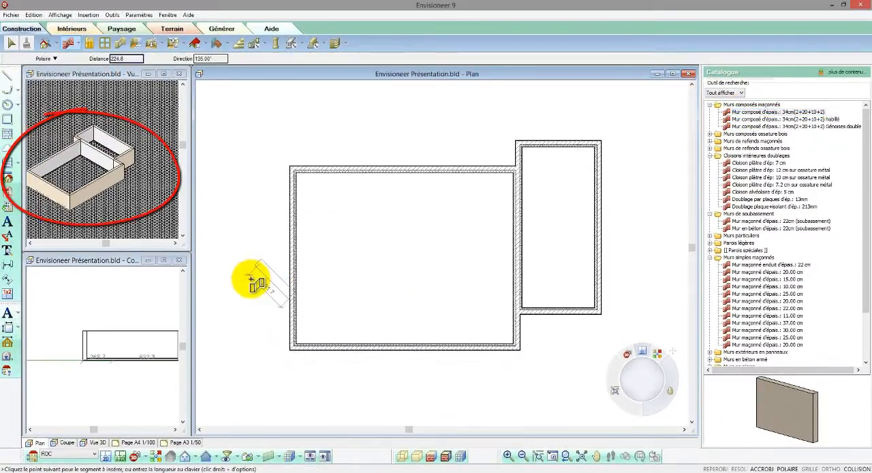
{"action": "left_click", "coordinate": [342, 349]}
{"action": "right_click", "coordinate": [346, 352]}
{"action": "left_click", "coordinate": [349, 354]}
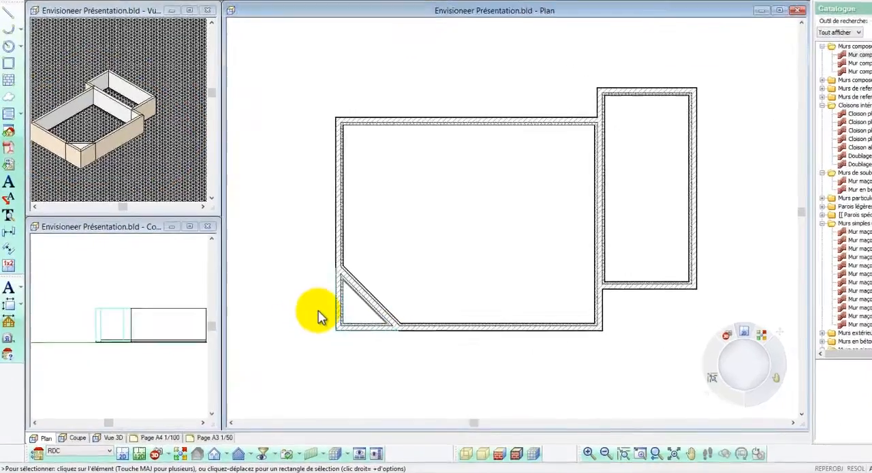
- Delete the wall segments cut off by the diagonal wall at the main volume's lower-left corner and activate the section view
{"action": "right_click", "coordinate": [275, 332]}
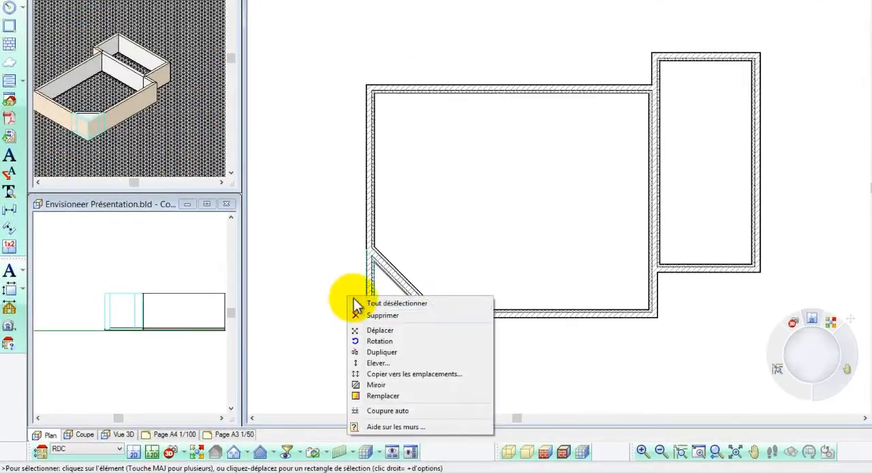
{"action": "left_click", "coordinate": [372, 313]}
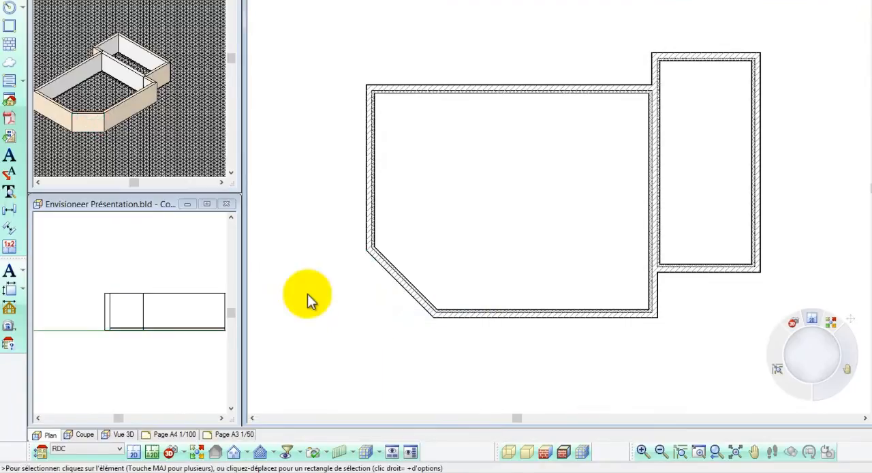
{"action": "left_click", "coordinate": [85, 258]}
{"action": "scroll", "coordinate": [174, 301], "scroll_direction": "up", "scroll_amount": 2}
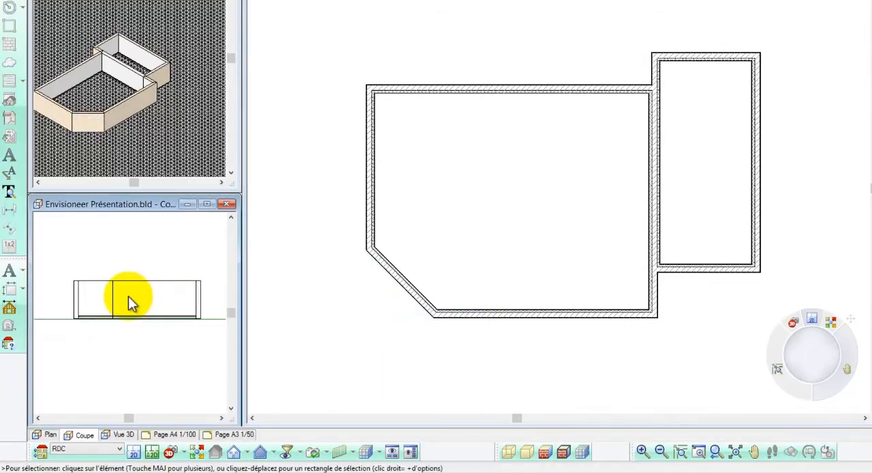
- Draw a 12 cm metal-framed plaster partition across the side volume, about 266 below its upper wall
{"action": "left_click", "coordinate": [499, 334]}
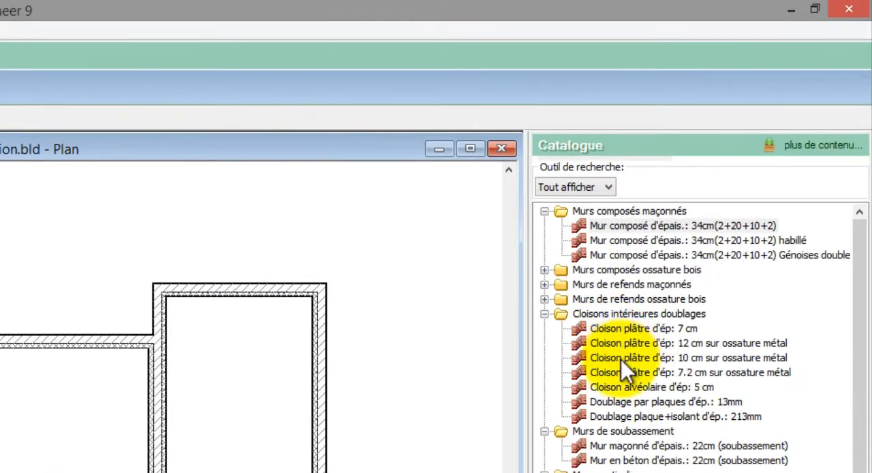
{"action": "left_click", "coordinate": [622, 345]}
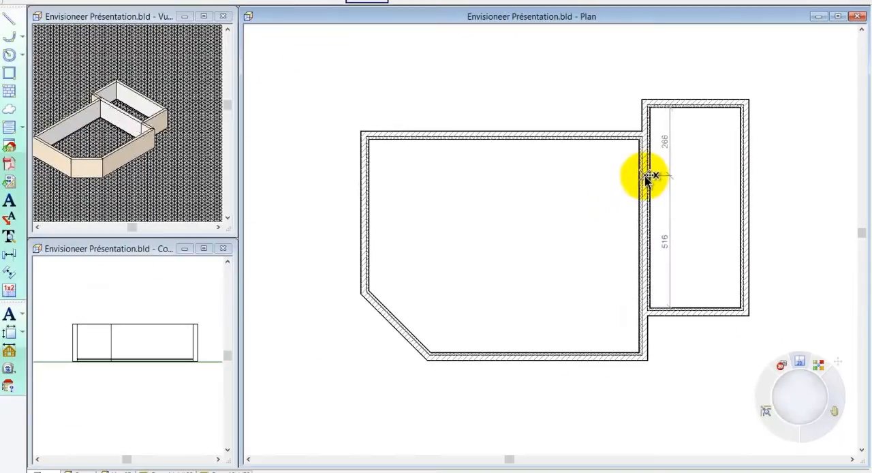
{"action": "right_click", "coordinate": [750, 180]}
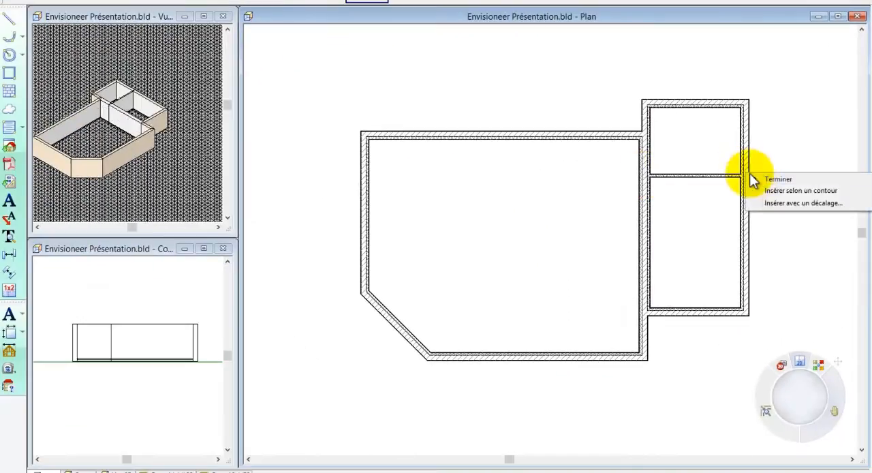
{"action": "left_click", "coordinate": [768, 179]}
{"action": "scroll", "coordinate": [794, 156], "scroll_direction": "up", "scroll_amount": 3}
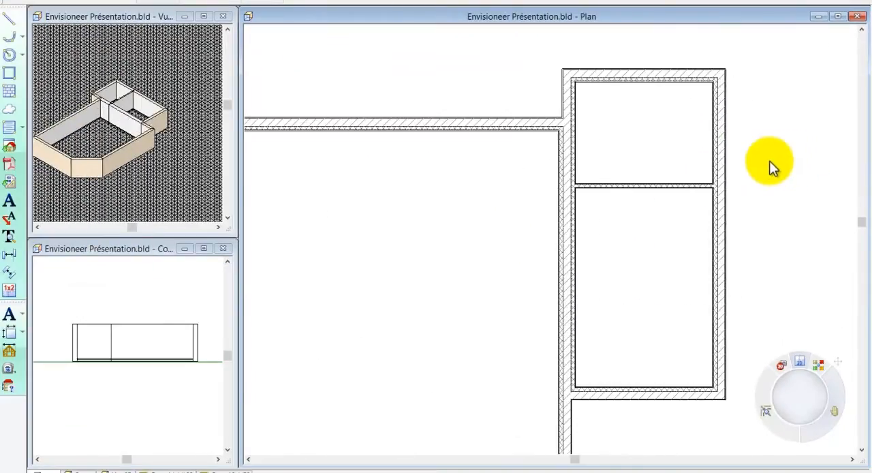
- Adjust the side volume's partition by its distance from the upper wall so 515 remains clear below it
{"action": "left_click", "coordinate": [699, 186]}
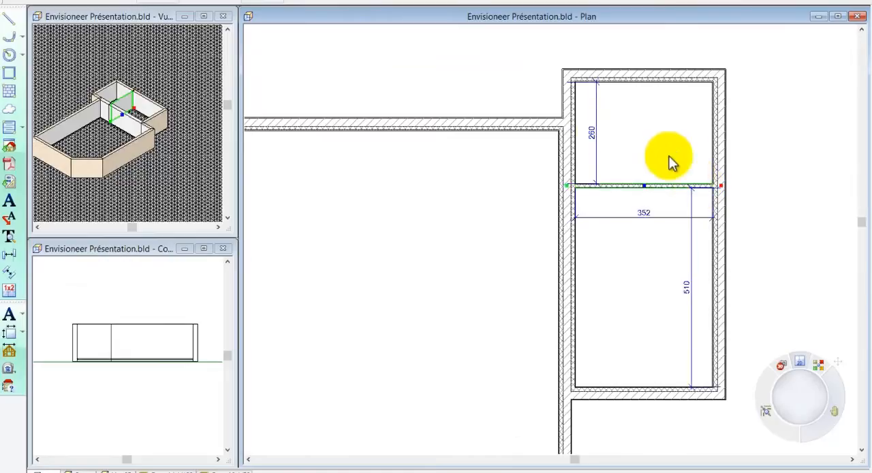
{"action": "left_click", "coordinate": [595, 131]}
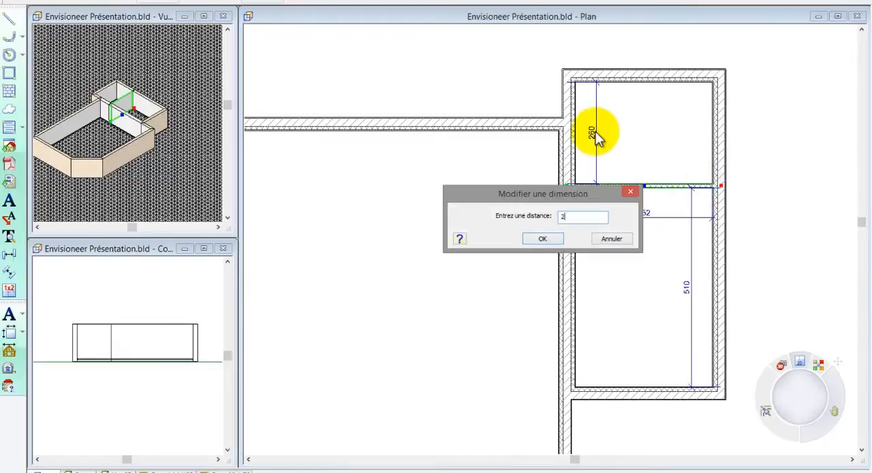
{"action": "left_click", "coordinate": [543, 238]}
- Replace the outer right and lower walls of the side volume's lower room with Mur maçonné enduit d'épais.: 22 cm
{"action": "left_click", "coordinate": [719, 253]}
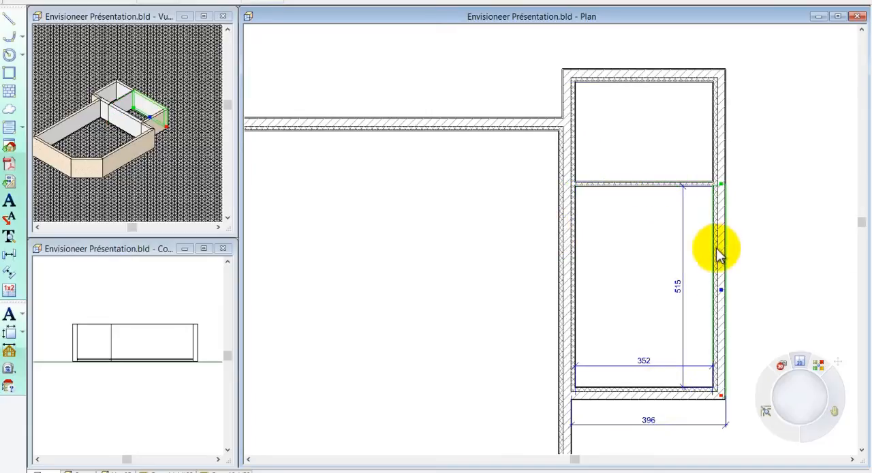
{"action": "left_click", "coordinate": [655, 396]}
{"action": "right_click", "coordinate": [652, 397]}
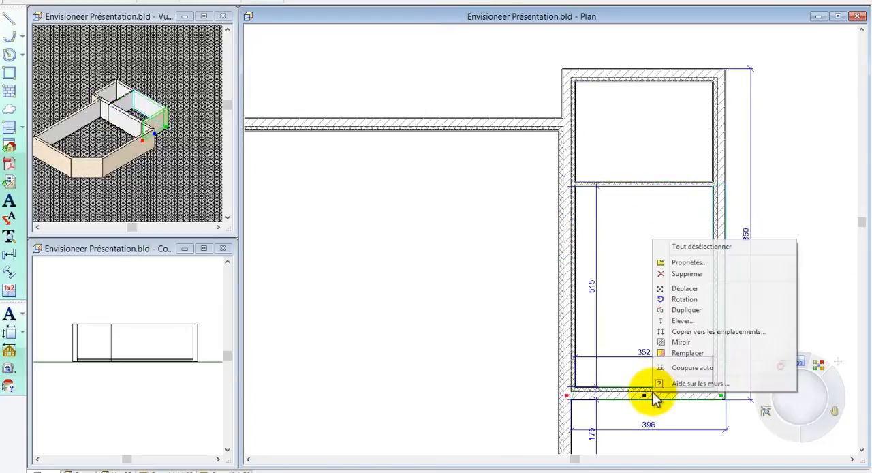
{"action": "left_click", "coordinate": [677, 353]}
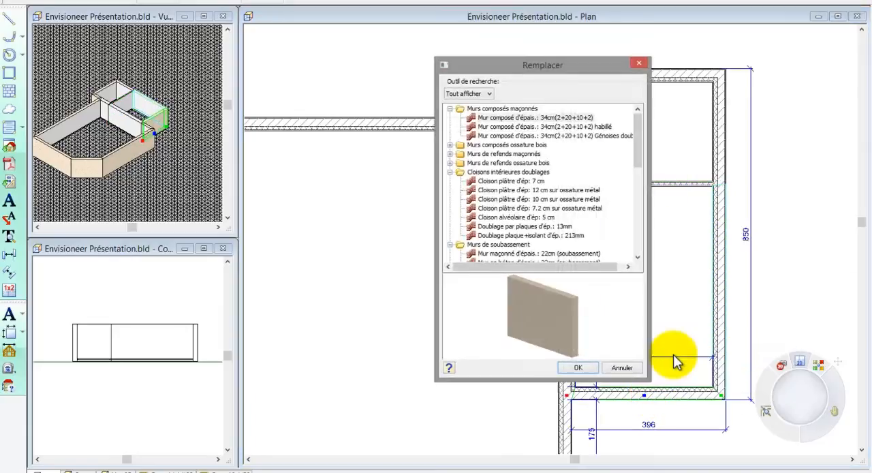
{"action": "scroll", "coordinate": [638, 258], "scroll_direction": "down", "scroll_amount": 3}
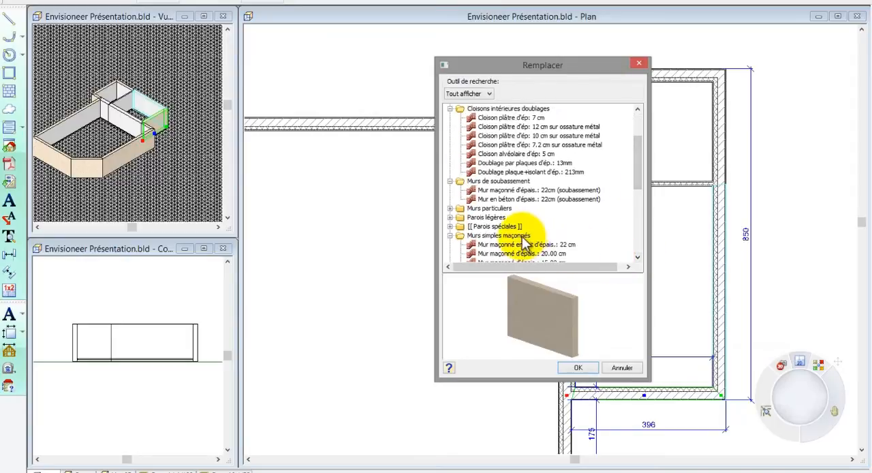
{"action": "left_click", "coordinate": [508, 235]}
{"action": "left_click", "coordinate": [525, 244]}
{"action": "left_click_drag", "start_coordinate": [566, 293], "coordinate": [512, 307]}
{"action": "left_click", "coordinate": [578, 368]}
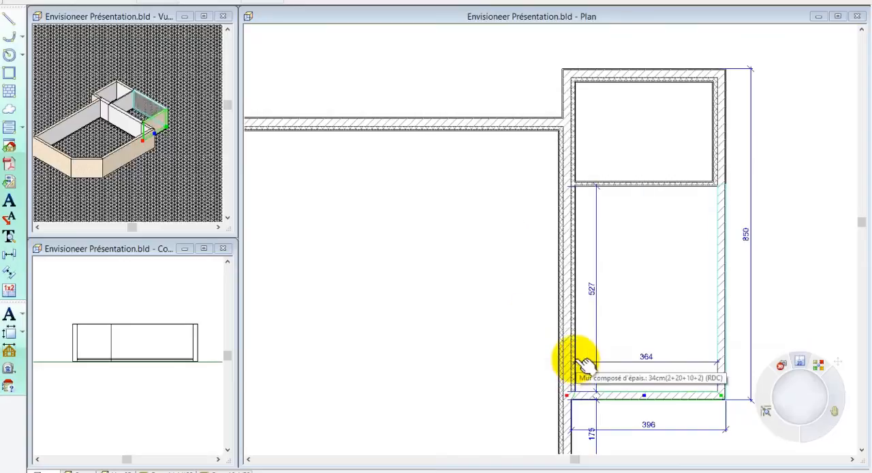
- Set the left interior face of the wall shared with the side volume's lower room to 0 lining and 0 insulation thickness
{"action": "left_click", "coordinate": [568, 323]}
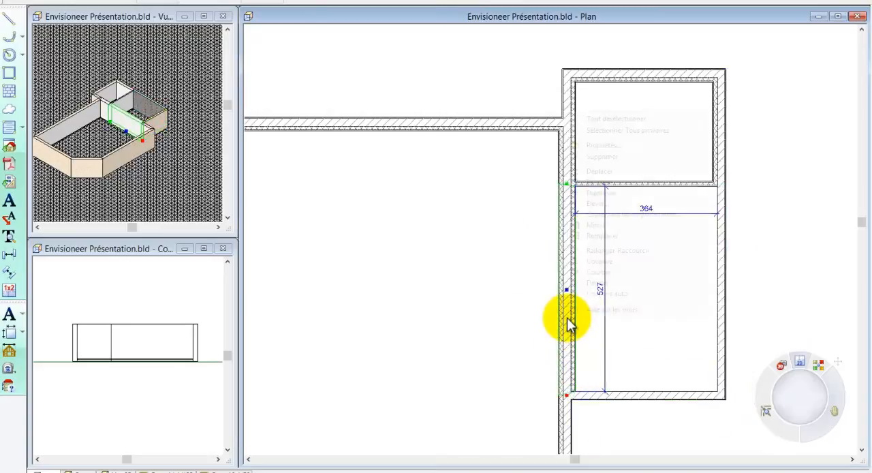
{"action": "right_click", "coordinate": [569, 321]}
{"action": "left_click", "coordinate": [630, 147]}
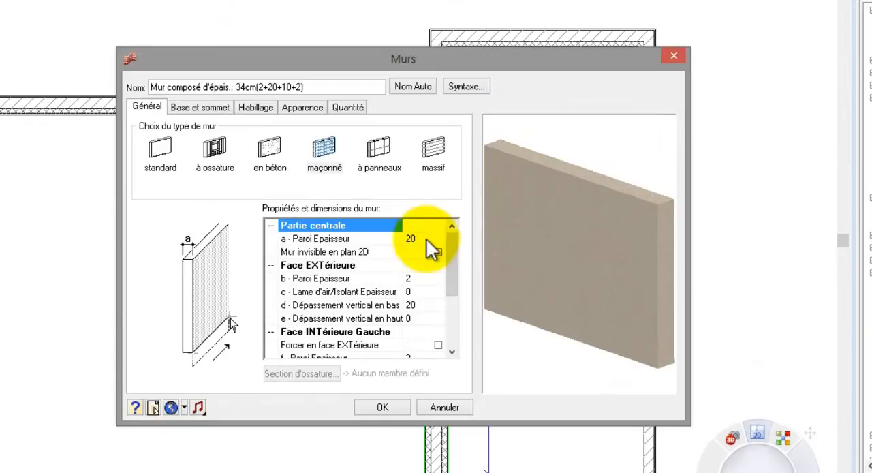
{"action": "left_click_drag", "start_coordinate": [453, 289], "coordinate": [446, 337]}
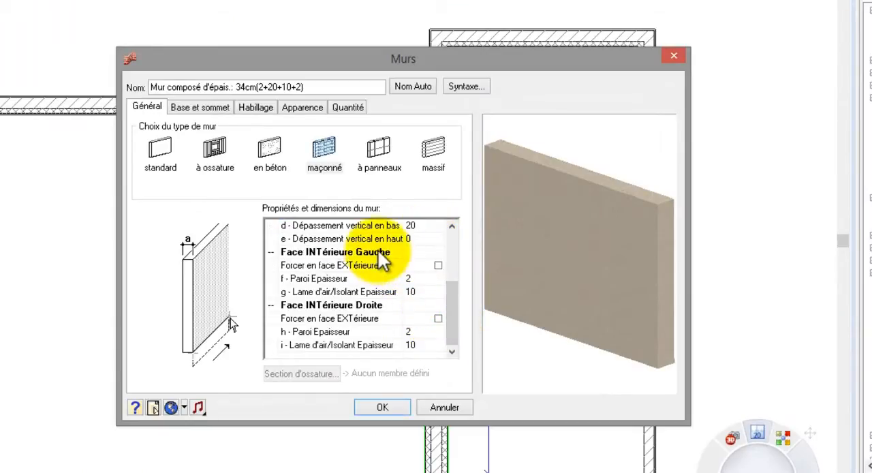
{"action": "left_click", "coordinate": [409, 252]}
{"action": "left_click", "coordinate": [417, 291]}
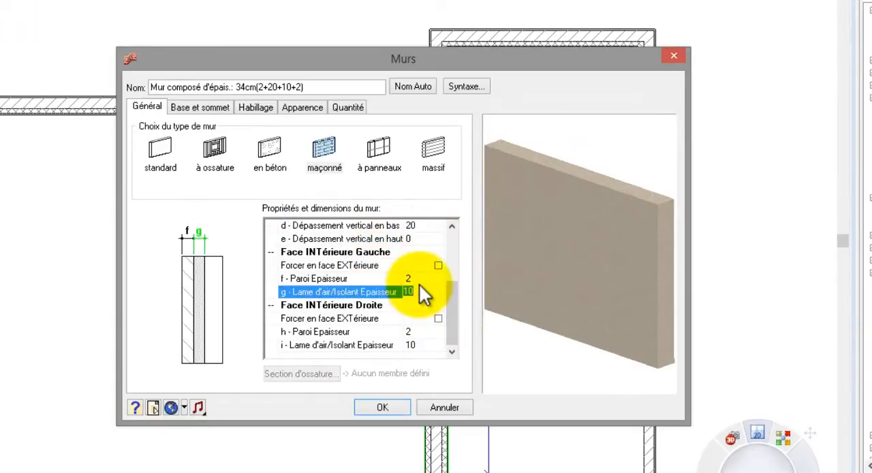
{"action": "type", "text": "0"}
{"action": "left_click", "coordinate": [420, 281]}
{"action": "type", "text": "0"}
{"action": "left_click", "coordinate": [388, 401]}
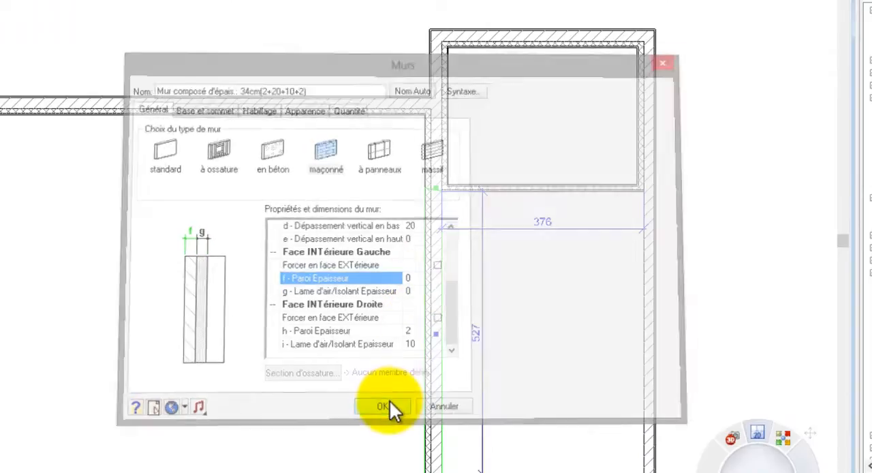
{"action": "key", "text": "Escape"}
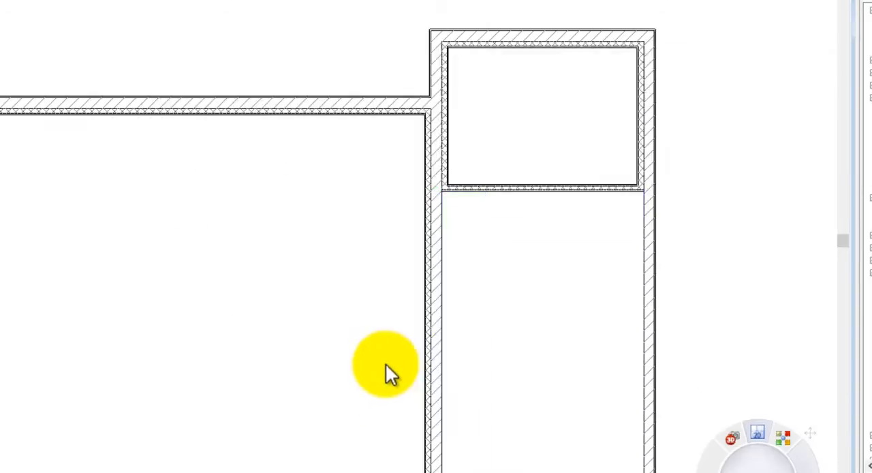
- Draw an L-shaped Cloison plâtre d'ép: 7.2 cm sur ossature métal enclosing the main volume's lower-right corner, about 340 wide
{"action": "scroll", "coordinate": [450, 181], "scroll_direction": "up", "scroll_amount": 4}
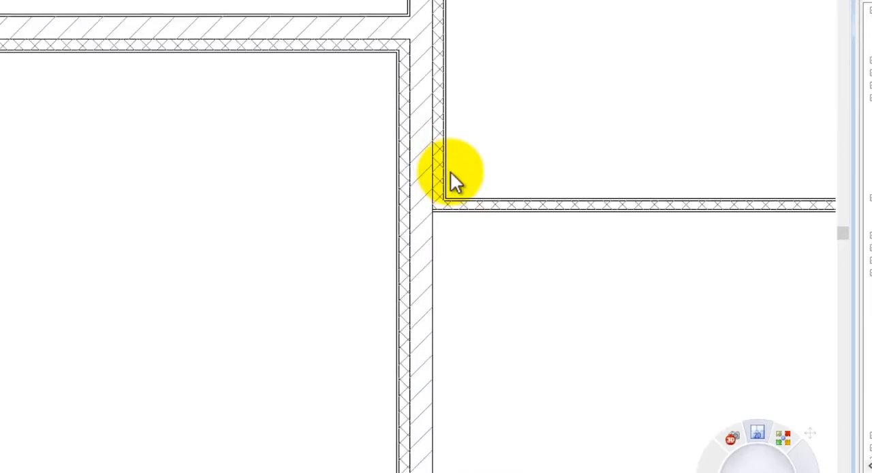
{"action": "scroll", "coordinate": [442, 132], "scroll_direction": "down", "scroll_amount": 2}
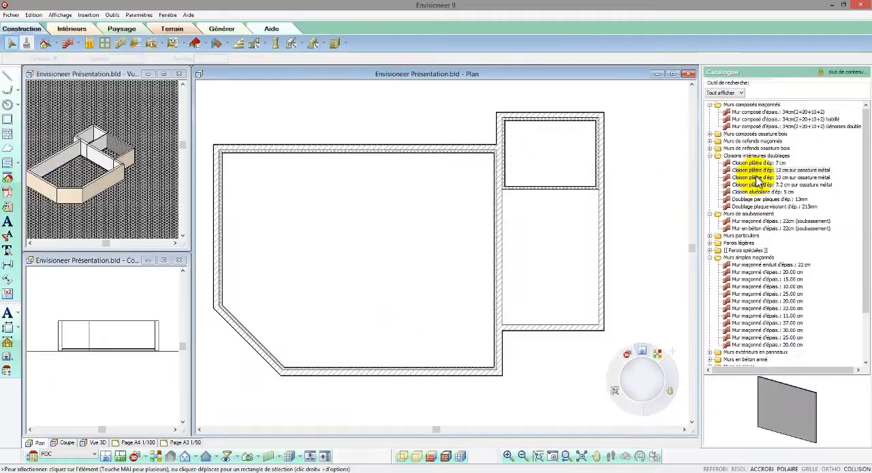
{"action": "left_click", "coordinate": [409, 374]}
{"action": "left_click", "coordinate": [412, 277]}
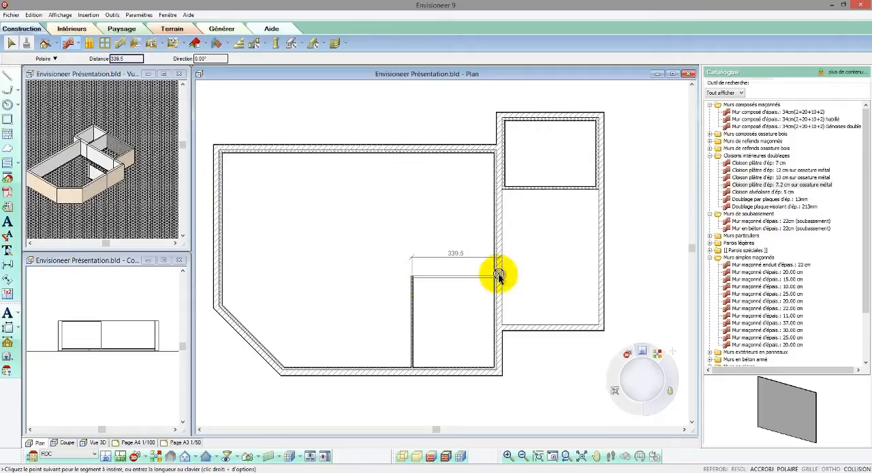
{"action": "left_click", "coordinate": [498, 274]}
- Draw 7.2 cm partitions enclosing a small room about 135 deep above the corner room, against the main volume's right wall
{"action": "left_click", "coordinate": [503, 243]}
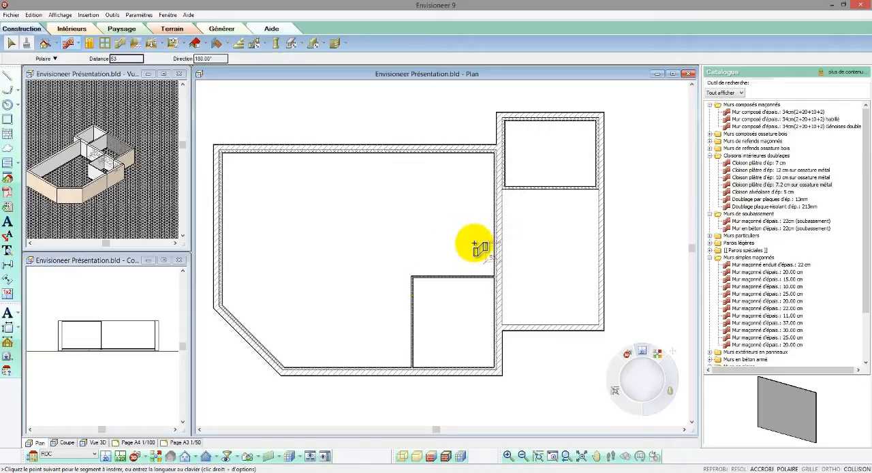
{"action": "left_click", "coordinate": [443, 242]}
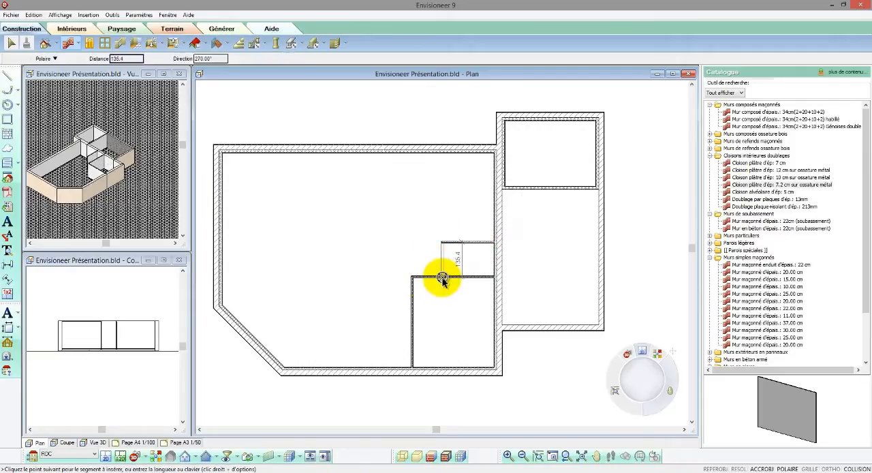
{"action": "left_click", "coordinate": [443, 277]}
- Draw 7.2 cm partitions enclosing a small recess about 104 wide along the upper left side of the corner room
{"action": "left_click", "coordinate": [413, 278]}
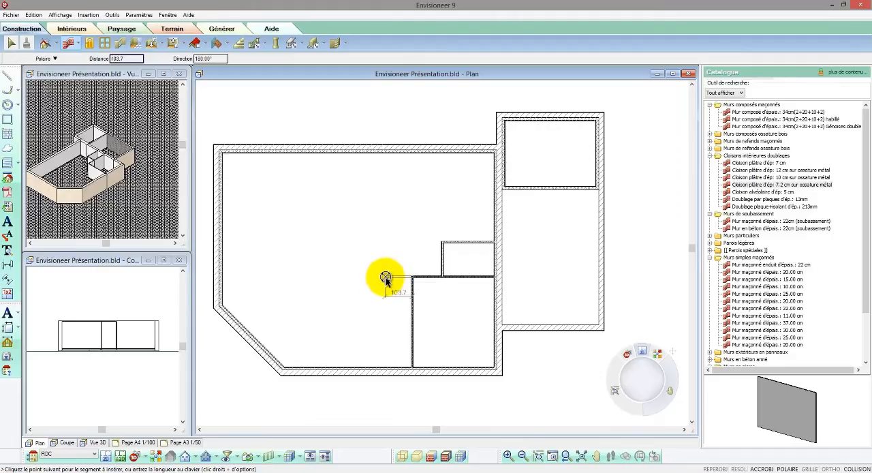
{"action": "left_click", "coordinate": [385, 318]}
{"action": "left_click", "coordinate": [412, 318]}
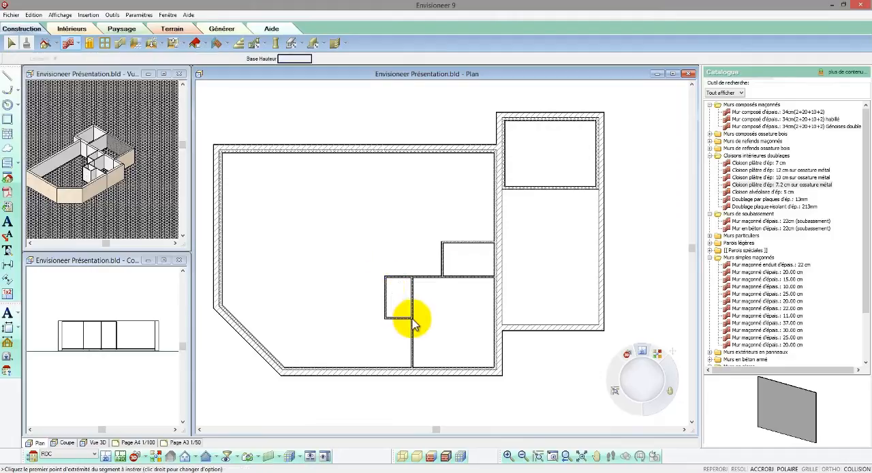
{"action": "right_click", "coordinate": [423, 325]}
{"action": "left_click", "coordinate": [425, 325]}
{"action": "scroll", "coordinate": [455, 339], "scroll_direction": "up", "scroll_amount": 3}
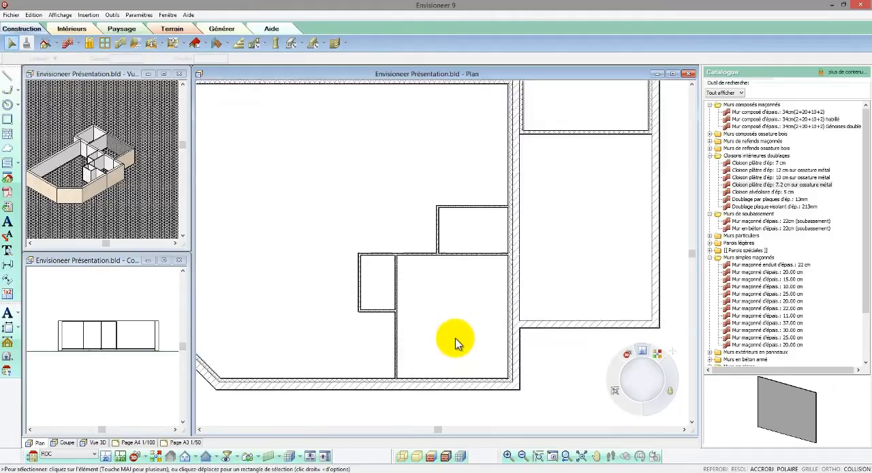
- Set the lower-right corner room's inside width and depth to 330 each by moving its left and upper partitions
{"action": "left_click", "coordinate": [374, 328]}
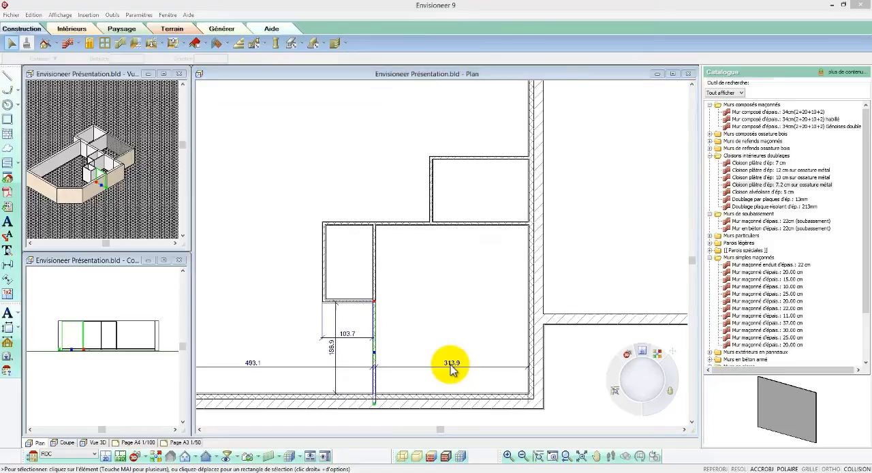
{"action": "left_click", "coordinate": [451, 363]}
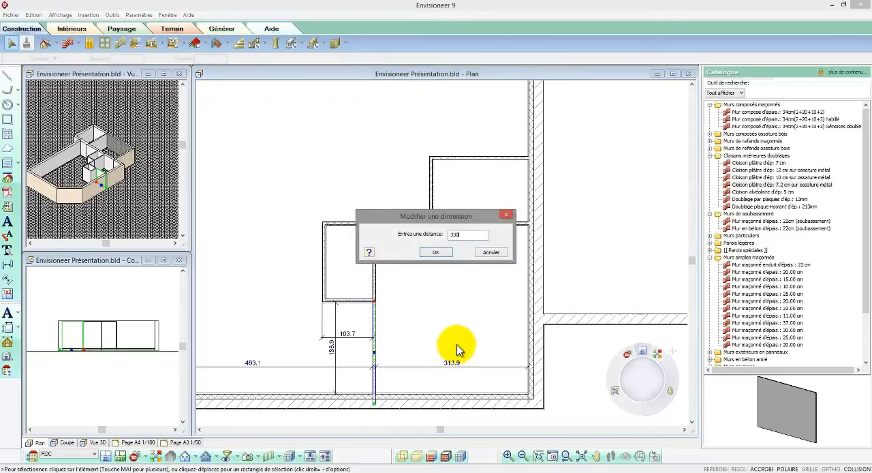
{"action": "type", "text": "330"}
{"action": "left_click", "coordinate": [439, 252]}
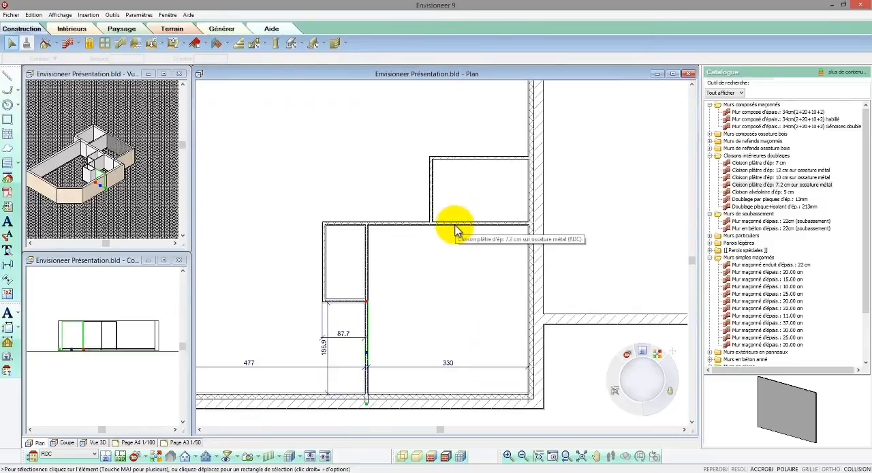
{"action": "left_click", "coordinate": [455, 226]}
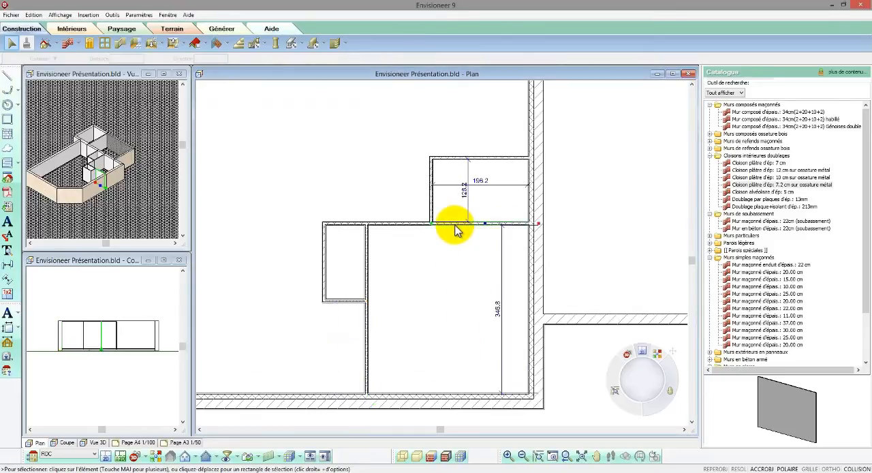
{"action": "left_click", "coordinate": [501, 314]}
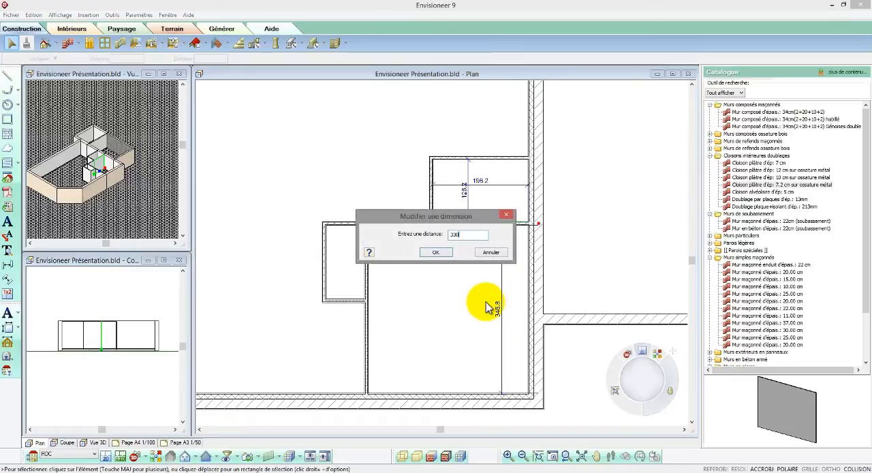
{"action": "type", "text": "330"}
{"action": "left_click", "coordinate": [436, 253]}
- Offset the small left recess's left partition 90 from the corner room's partition and set the recess's inside depth to 150
{"action": "left_click", "coordinate": [325, 252]}
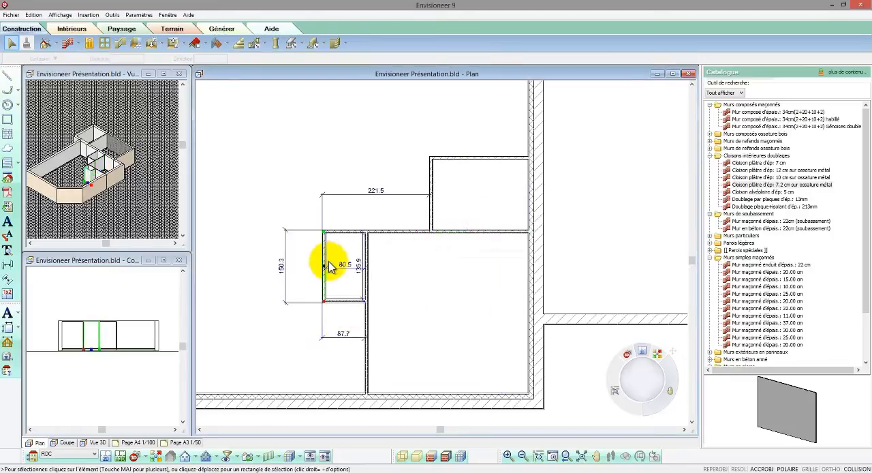
{"action": "left_click", "coordinate": [345, 334]}
{"action": "type", "text": "9"}
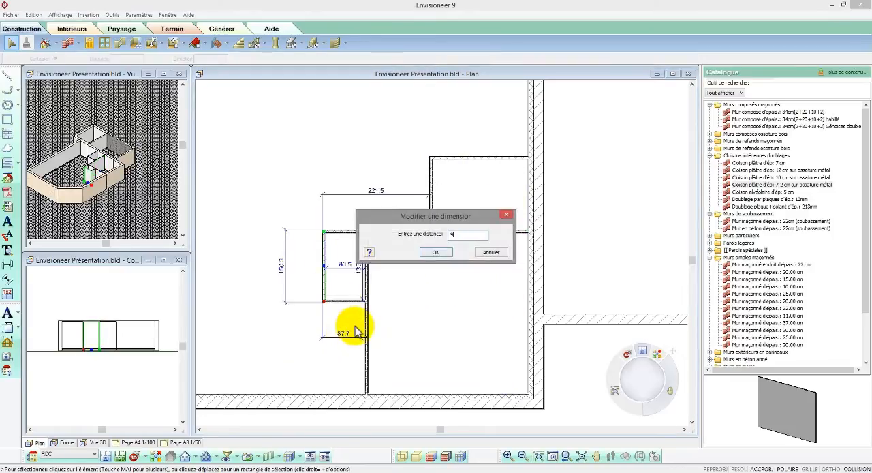
{"action": "type", "text": "0"}
{"action": "left_click", "coordinate": [431, 253]}
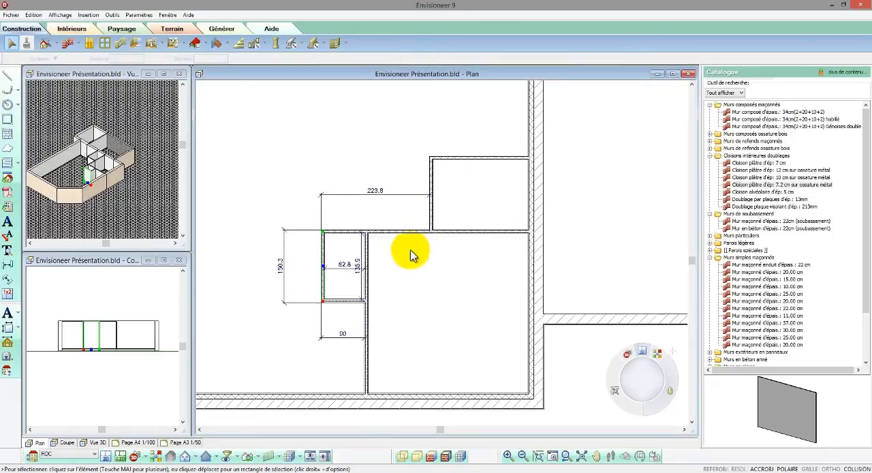
{"action": "left_click", "coordinate": [341, 304]}
{"action": "left_click", "coordinate": [354, 270]}
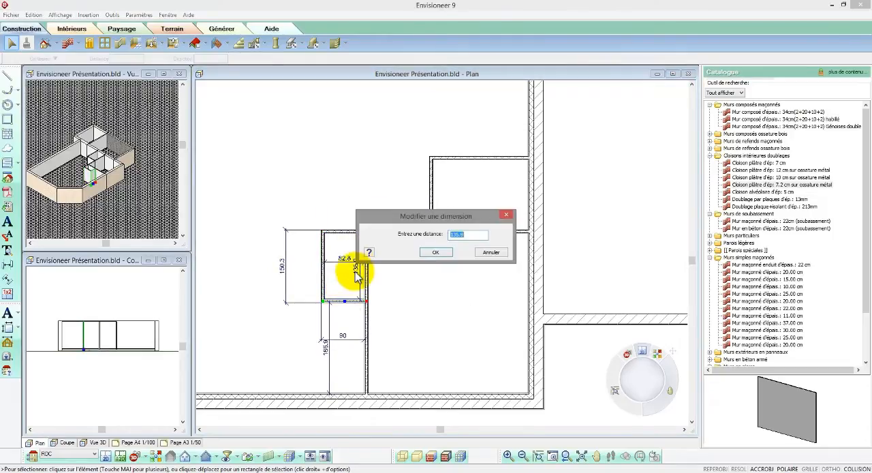
{"action": "key", "text": "Return"}
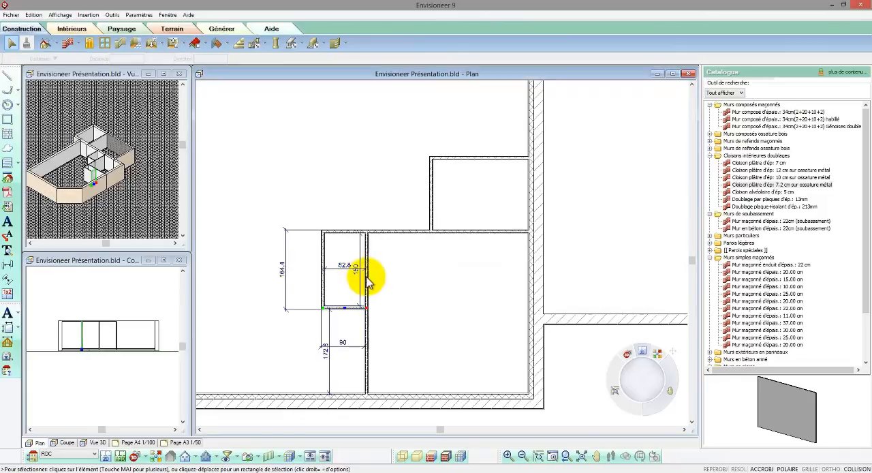
- Set the inside width to 225 and the inside depth to 180 for the small room above the corner room
{"action": "left_click", "coordinate": [430, 195]}
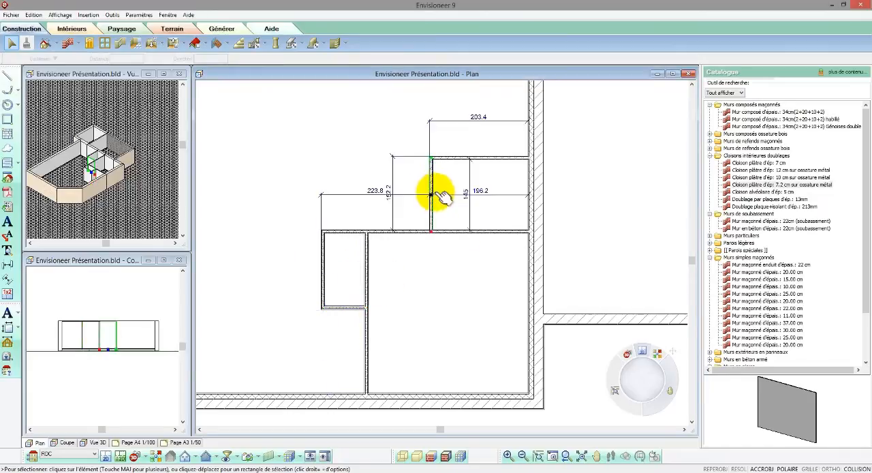
{"action": "left_click", "coordinate": [481, 193]}
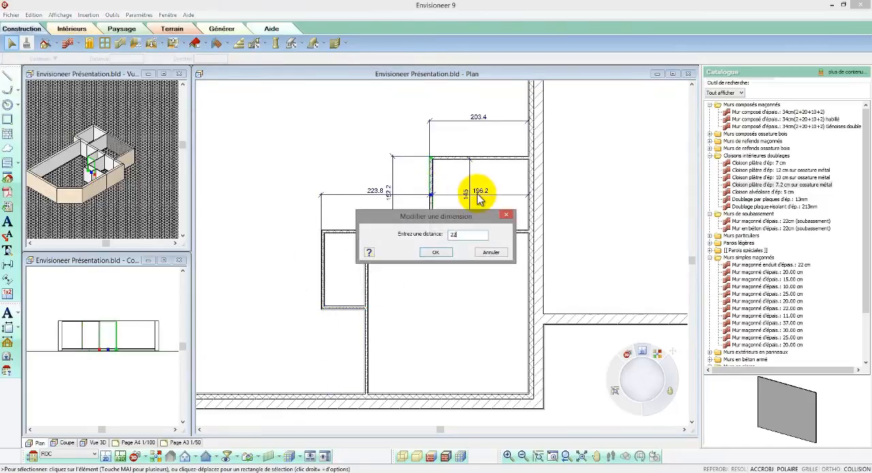
{"action": "left_click", "coordinate": [439, 251]}
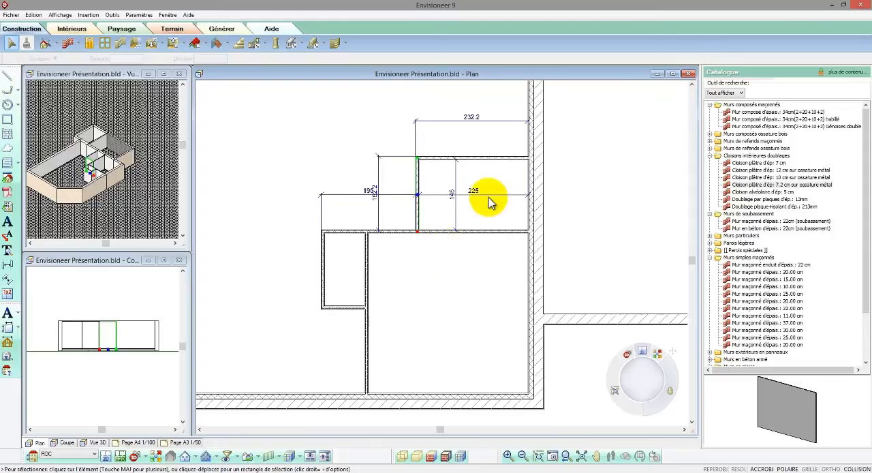
{"action": "left_click", "coordinate": [496, 159]}
{"action": "left_click", "coordinate": [499, 184]}
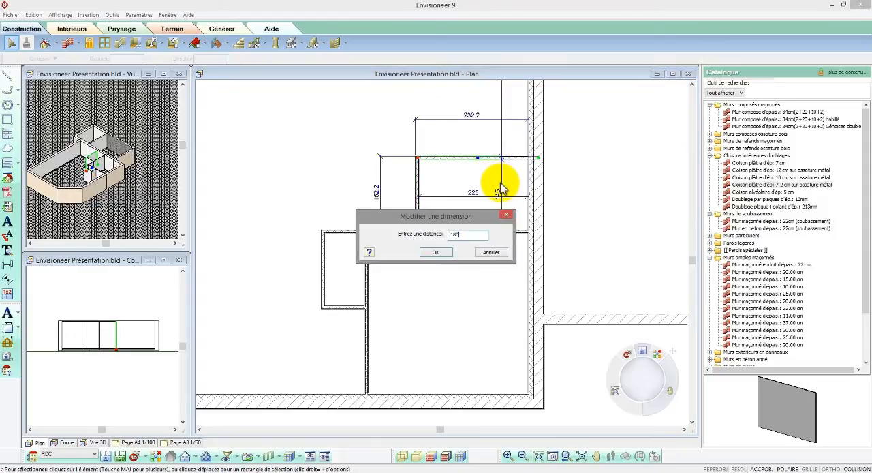
{"action": "type", "text": "180"}
{"action": "left_click", "coordinate": [440, 252]}
- Extend the left recess's left partition line from the recess's upper-left corner up to the main volume's upper exterior wall
{"action": "scroll", "coordinate": [450, 306], "scroll_direction": "down", "scroll_amount": 3}
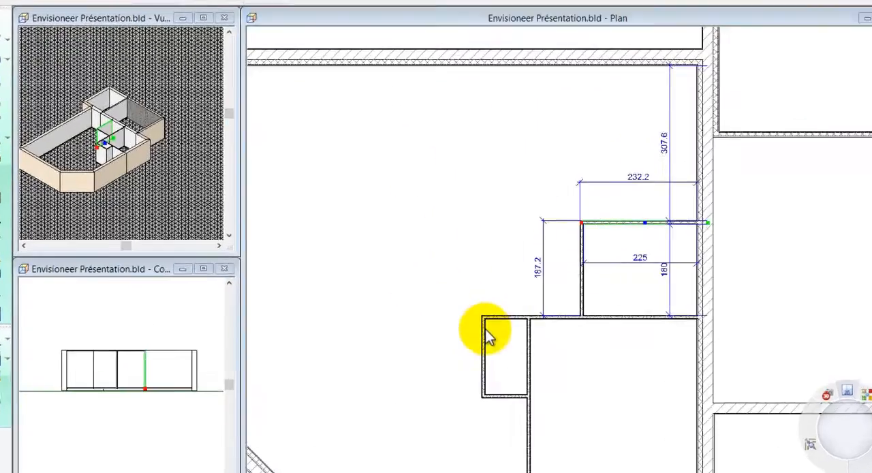
{"action": "left_click", "coordinate": [373, 306]}
{"action": "left_click_drag", "start_coordinate": [373, 296], "coordinate": [363, 172]}
{"action": "left_click_drag", "start_coordinate": [543, 136], "coordinate": [559, 30]}
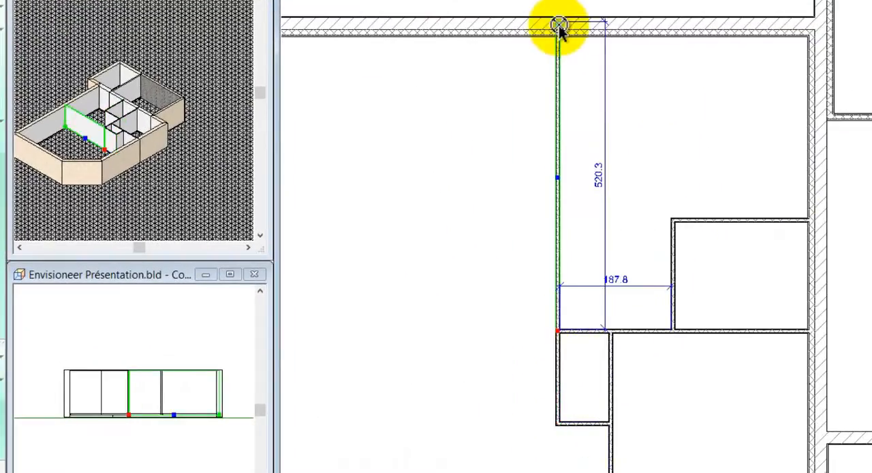
- Extend the small room's upper partition leftward to meet the long vertical partition
{"action": "left_click", "coordinate": [700, 227]}
{"action": "left_click_drag", "start_coordinate": [672, 228], "coordinate": [558, 220]}
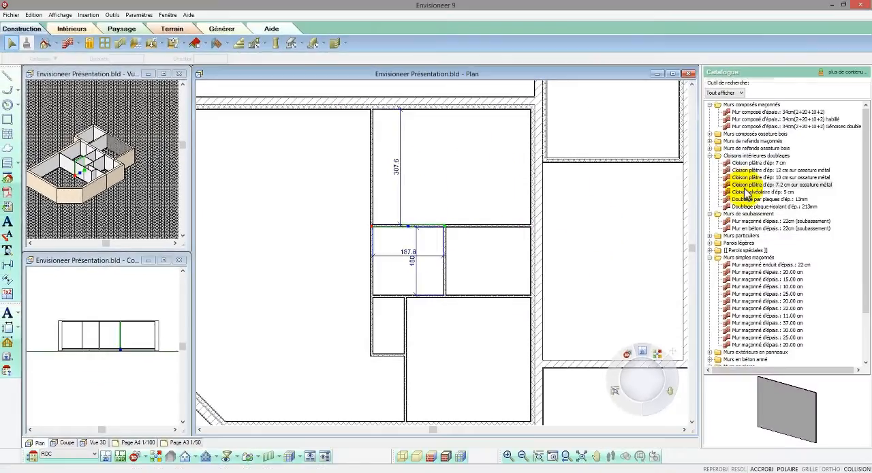
{"action": "key", "text": "Escape"}
- Draw a 7.2 cm partition stub about 84 long down from the small room's upper partition and offset it 90 from the right wall
{"action": "left_click", "coordinate": [717, 192]}
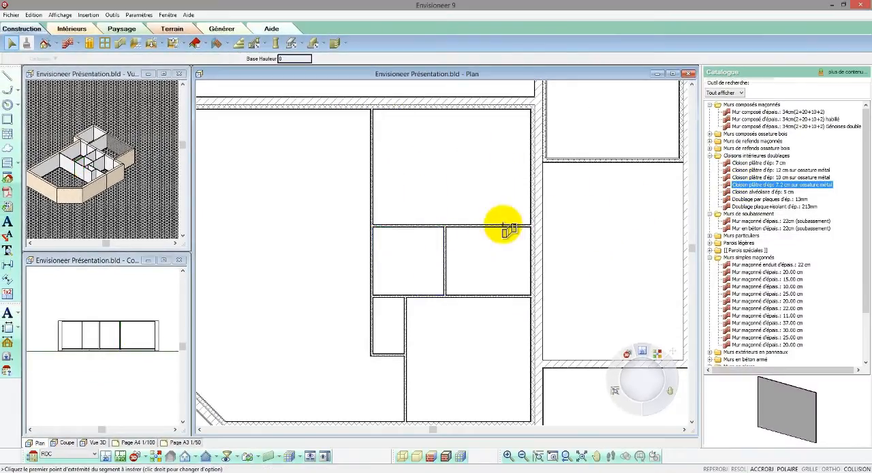
{"action": "left_click", "coordinate": [552, 264]}
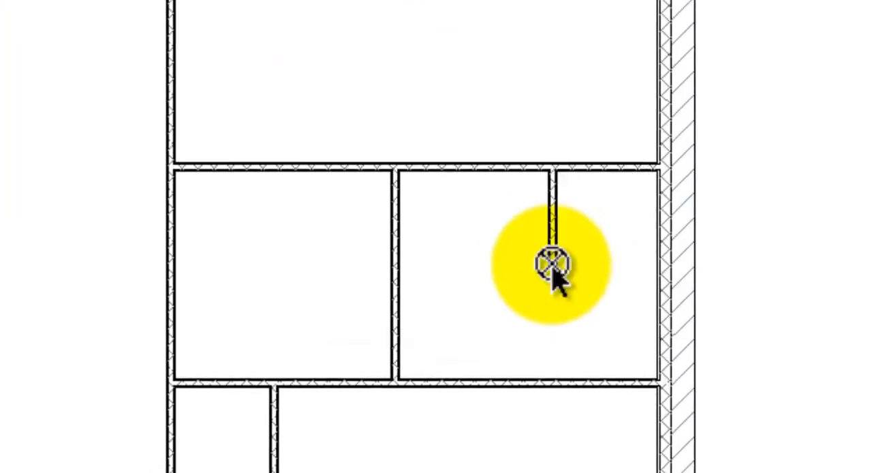
{"action": "right_click", "coordinate": [567, 274]}
{"action": "left_click", "coordinate": [570, 281]}
{"action": "left_click", "coordinate": [618, 249]}
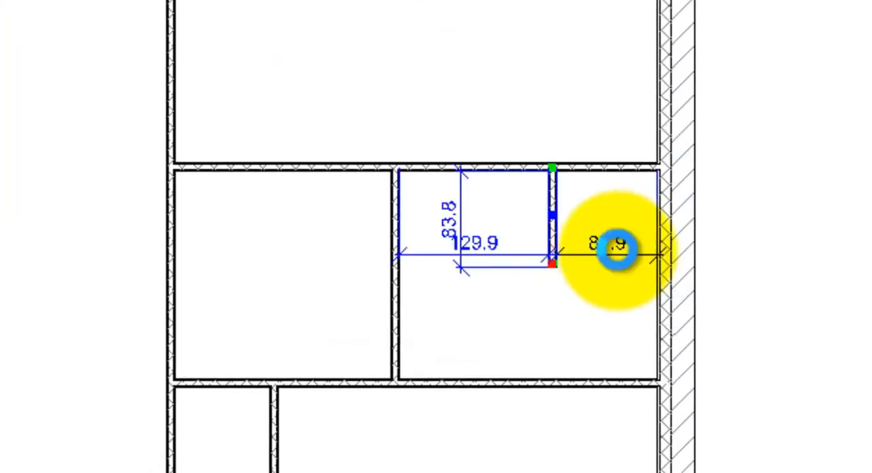
{"action": "type", "text": "90"}
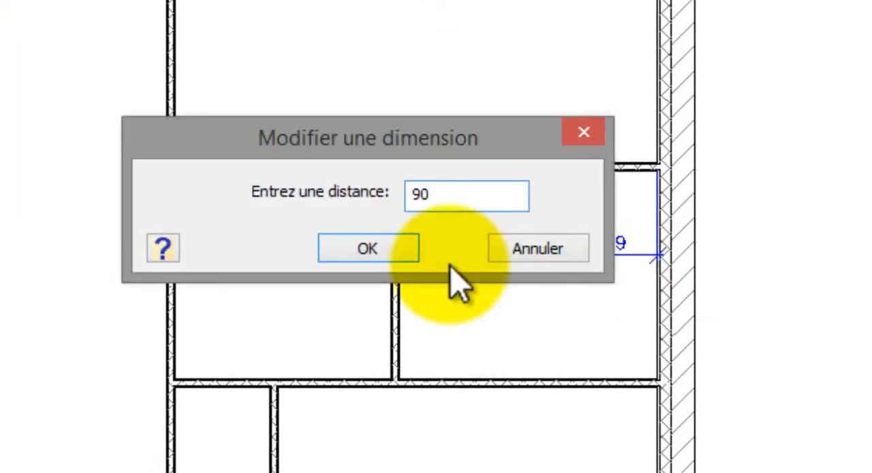
{"action": "left_click", "coordinate": [399, 251]}
- Set the partition stub's length to 90 by moving its free lower end
{"action": "scroll", "coordinate": [508, 235], "scroll_direction": "up", "scroll_amount": 1}
{"action": "scroll", "coordinate": [507, 235], "scroll_direction": "up", "scroll_amount": 2}
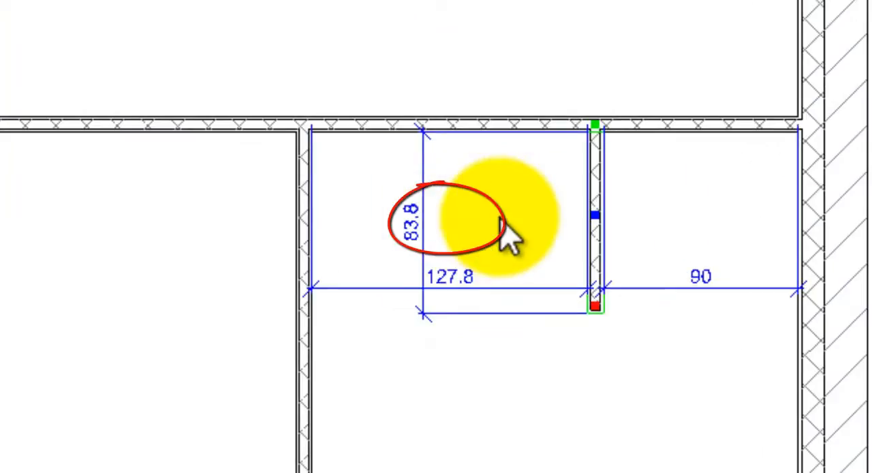
{"action": "left_click", "coordinate": [441, 230]}
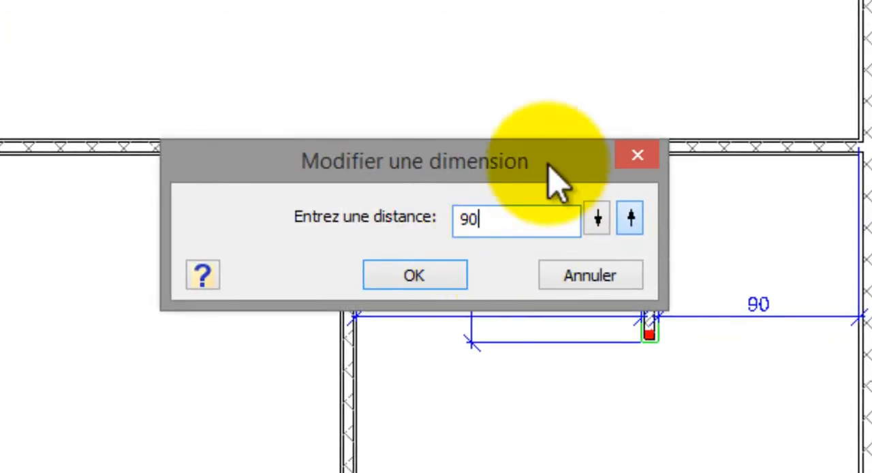
{"action": "left_click_drag", "start_coordinate": [547, 165], "coordinate": [387, 166]}
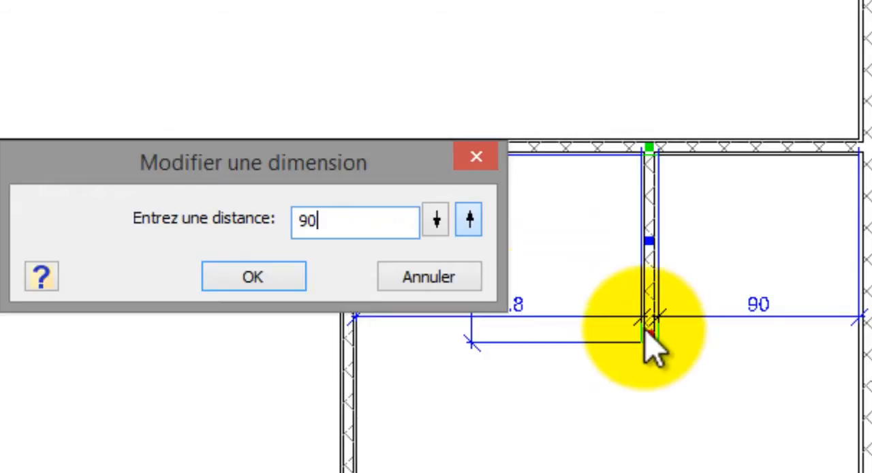
{"action": "left_click", "coordinate": [436, 221]}
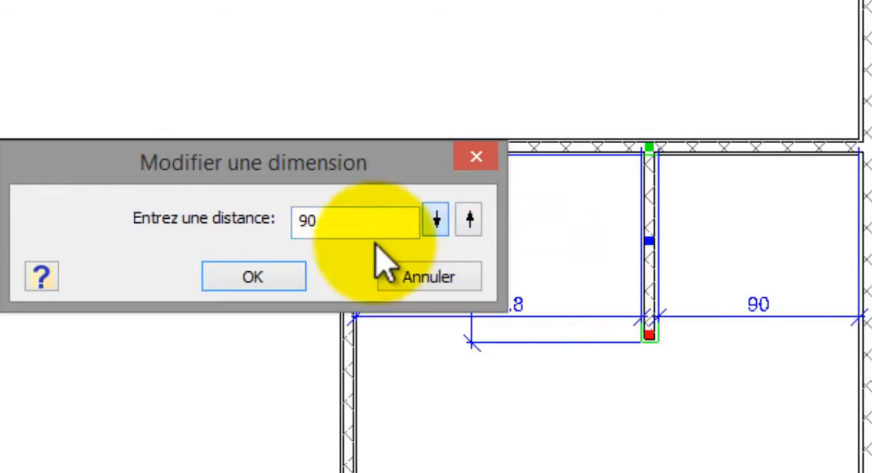
{"action": "left_click", "coordinate": [282, 279]}
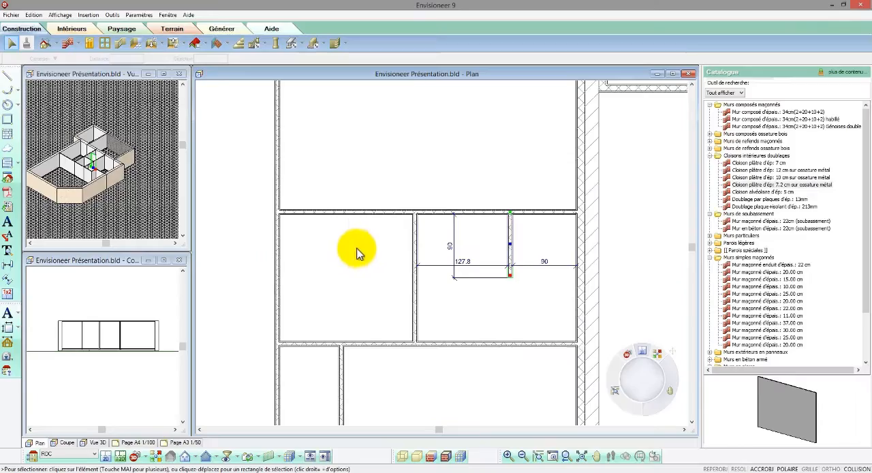
- Shorten the vertical partition above the left recess to a 50 long return at its upper end
{"action": "left_click", "coordinate": [281, 260]}
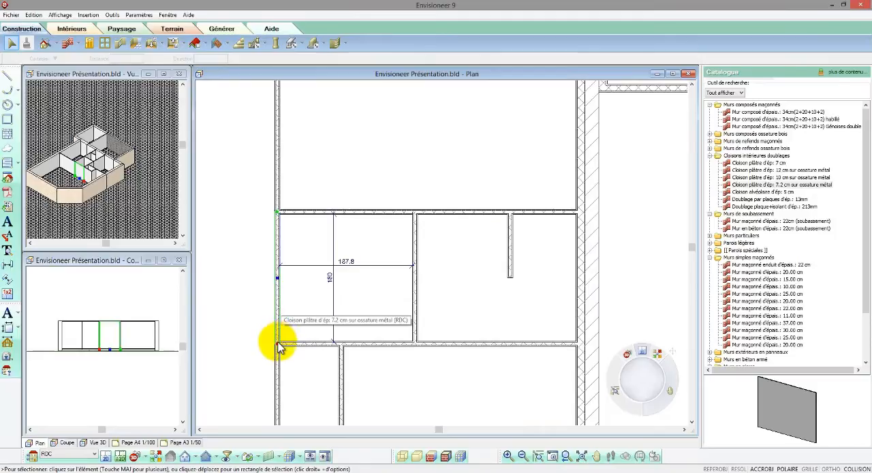
{"action": "left_click_drag", "start_coordinate": [278, 346], "coordinate": [278, 319]}
{"action": "left_click_drag", "start_coordinate": [279, 290], "coordinate": [278, 293]}
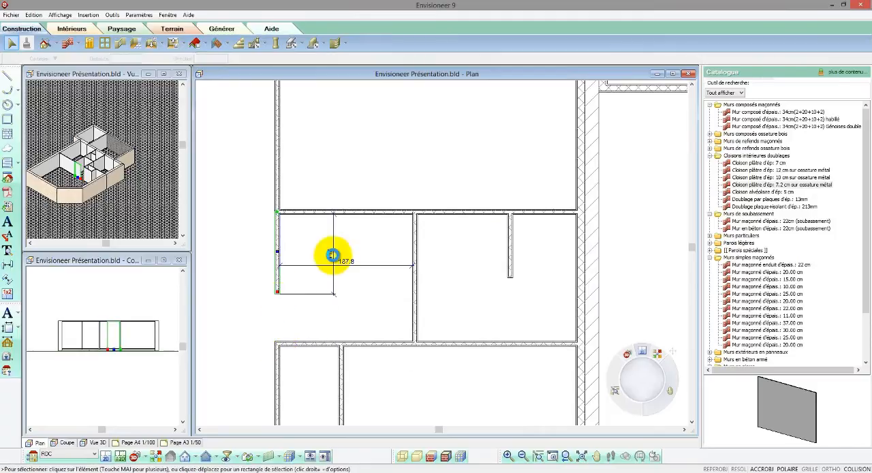
{"action": "left_click", "coordinate": [332, 255]}
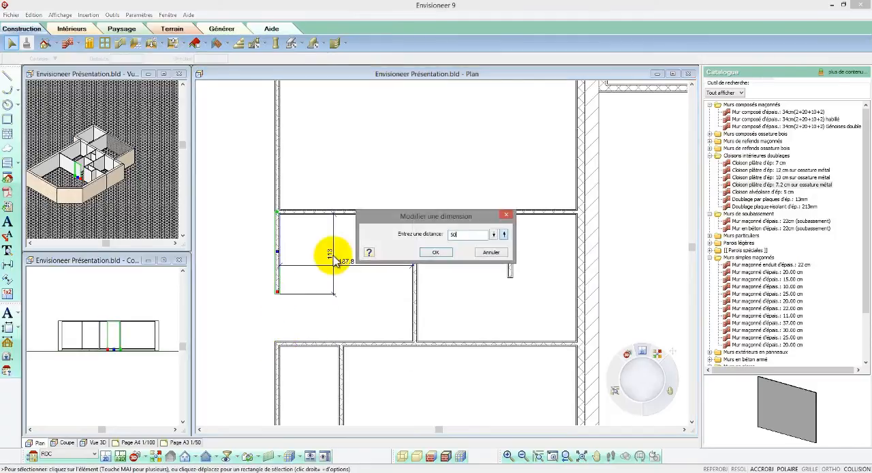
{"action": "left_click", "coordinate": [437, 253]}
- Shorten the vertical partition starting at the upper exterior wall to a length of 120, opening the upper room
{"action": "scroll", "coordinate": [436, 326], "scroll_direction": "down", "scroll_amount": 3}
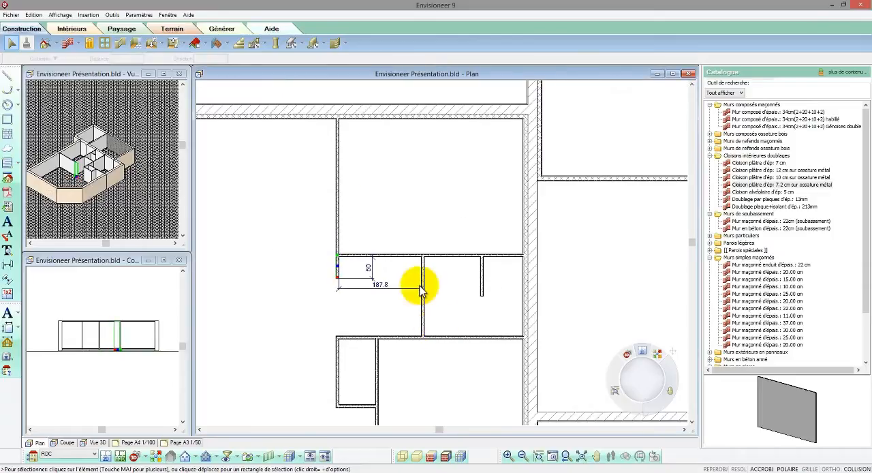
{"action": "scroll", "coordinate": [333, 155], "scroll_direction": "up", "scroll_amount": 1}
{"action": "left_click", "coordinate": [339, 161]}
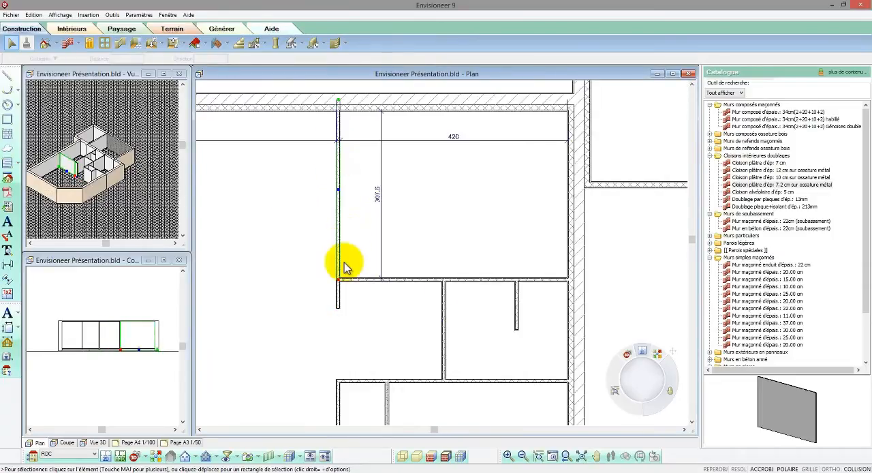
{"action": "left_click_drag", "start_coordinate": [339, 280], "coordinate": [339, 201]}
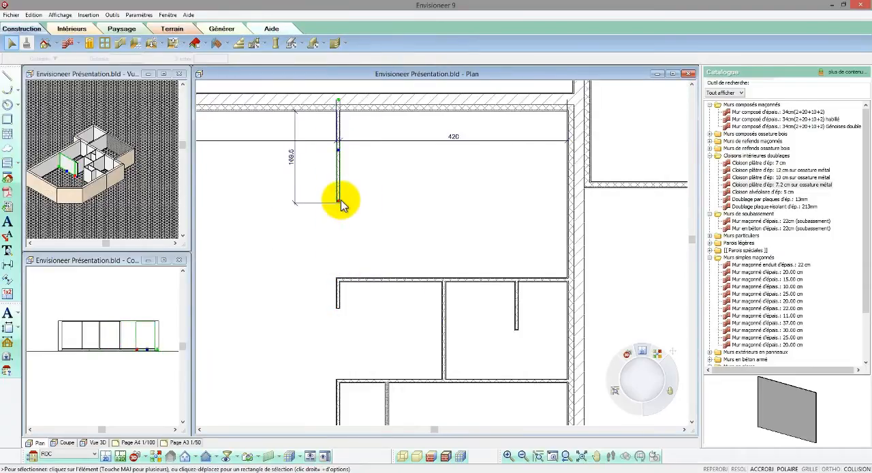
{"action": "left_click", "coordinate": [292, 158]}
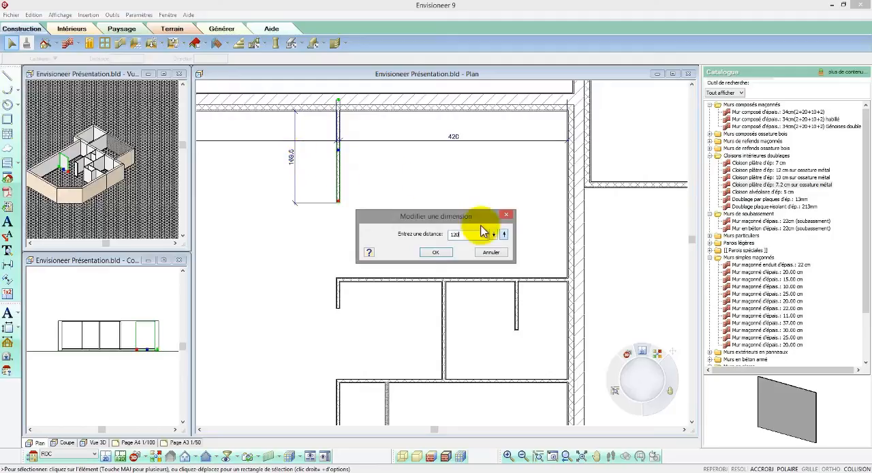
{"action": "left_click", "coordinate": [445, 252]}
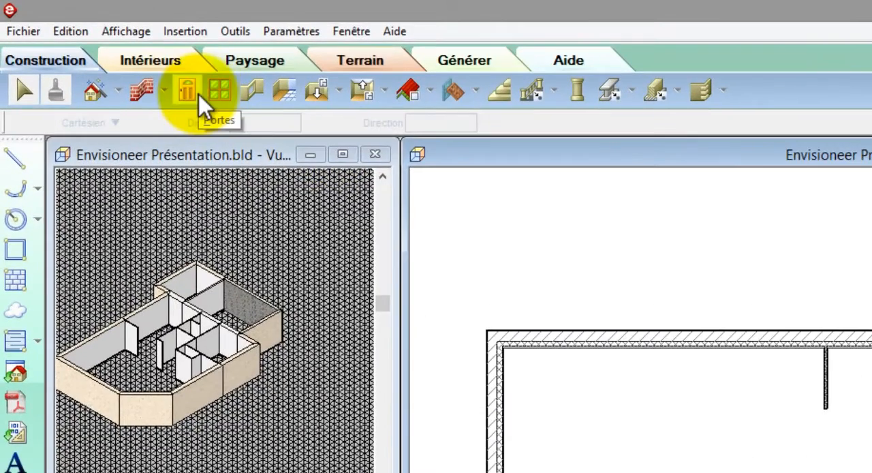
- Insert a 90x215 cm entrance door in the main volume's lower exterior wall, between the chamfered corner and the corner room
{"action": "left_click", "coordinate": [197, 93]}
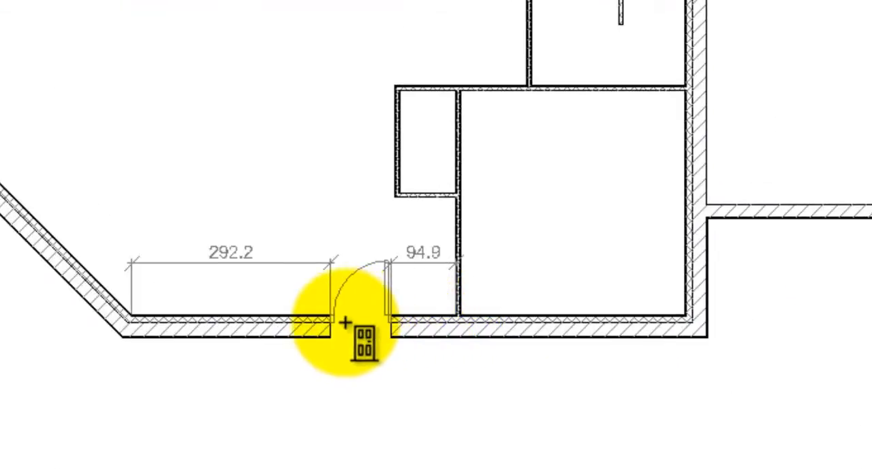
{"action": "left_click", "coordinate": [318, 322]}
{"action": "right_click", "coordinate": [319, 326]}
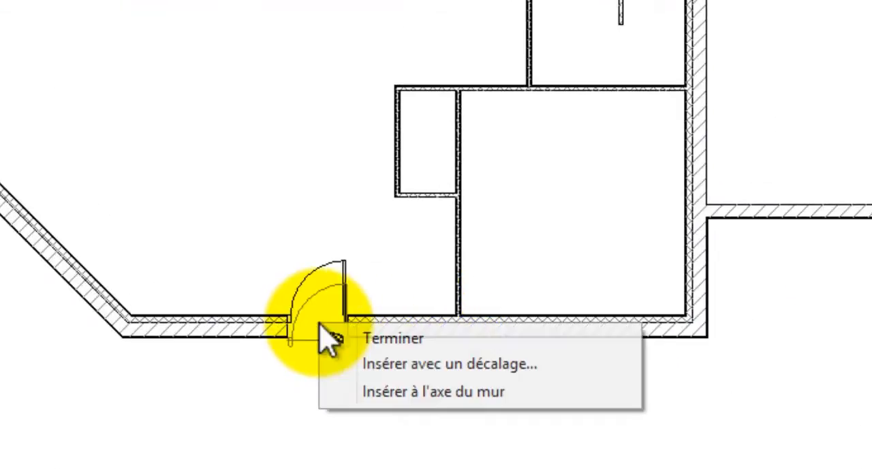
{"action": "left_click", "coordinate": [345, 339]}
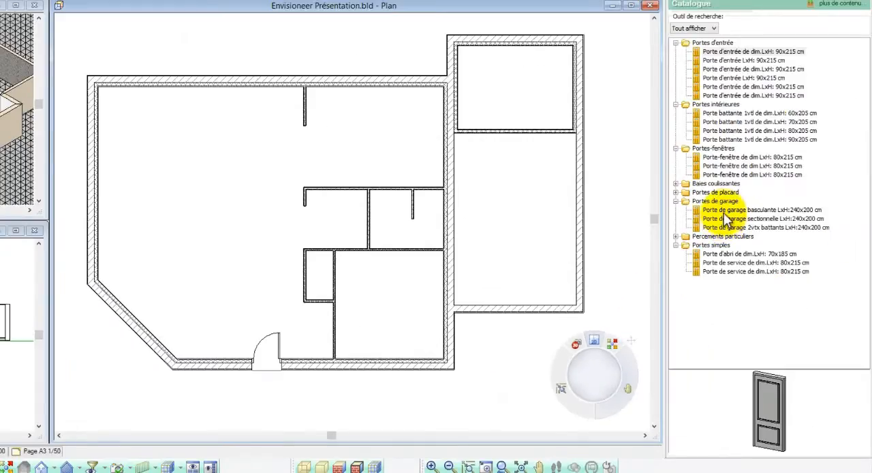
- Insert a 240x200 cm up-and-over garage door on the wall axis of the side volume's lower exterior wall
{"action": "left_click", "coordinate": [867, 158]}
{"action": "right_click", "coordinate": [531, 208]}
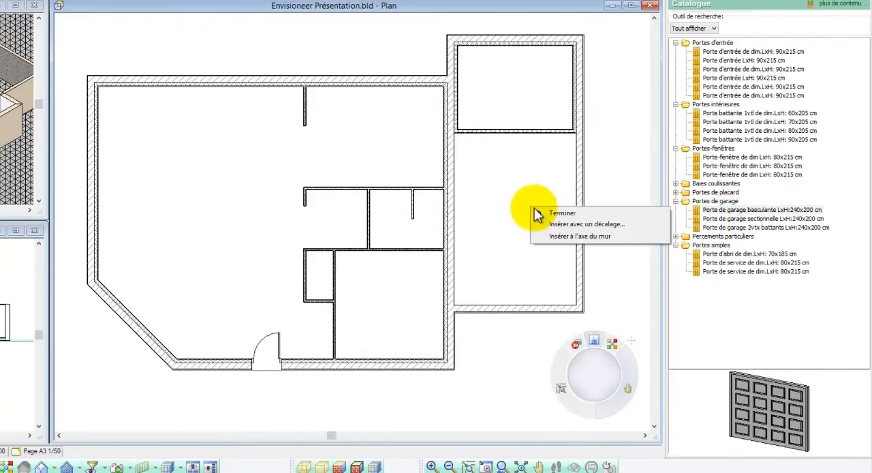
{"action": "left_click", "coordinate": [554, 235]}
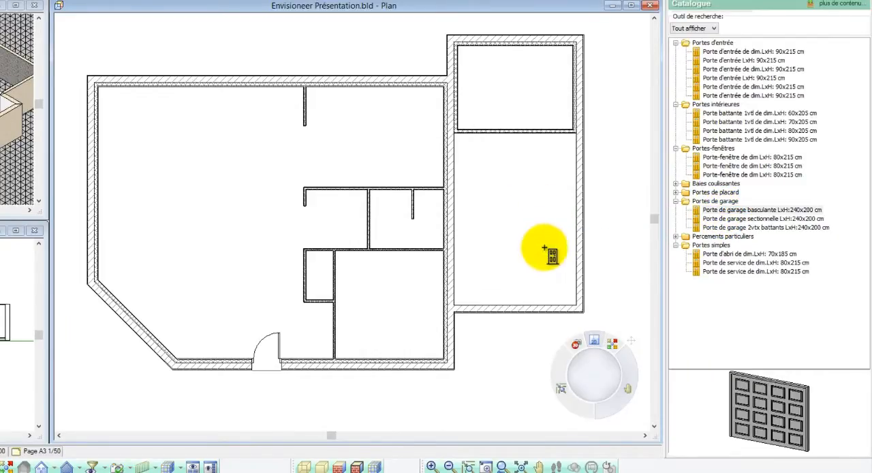
{"action": "left_click", "coordinate": [517, 308]}
- Insert 70x205 cm single-leaf interior doors in the side room's partition, the wall shared with the main volume, the recess, corner room and middle room
{"action": "left_click", "coordinate": [735, 122]}
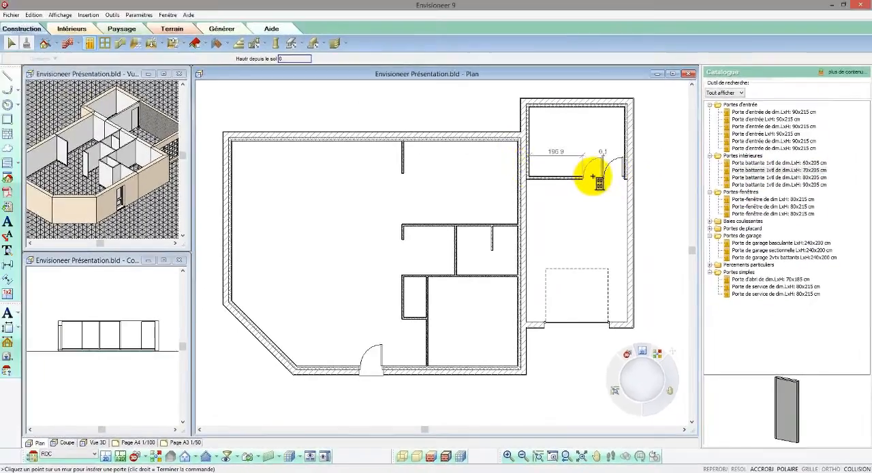
{"action": "left_click", "coordinate": [609, 171]}
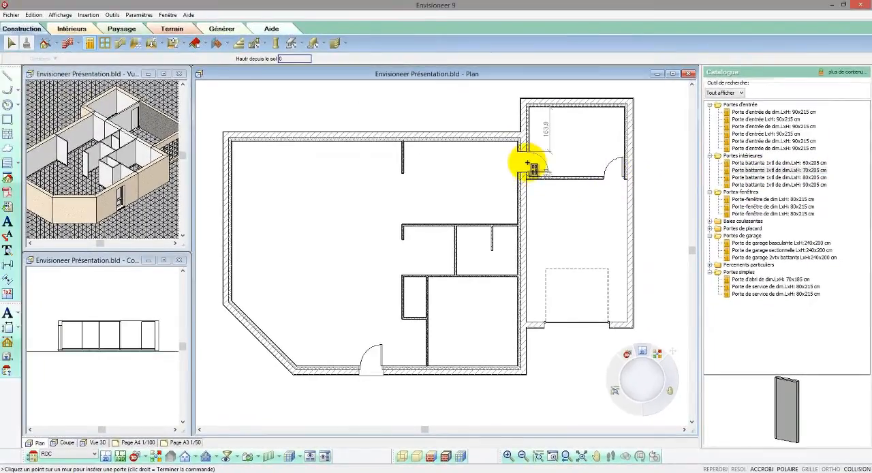
{"action": "left_click", "coordinate": [525, 180]}
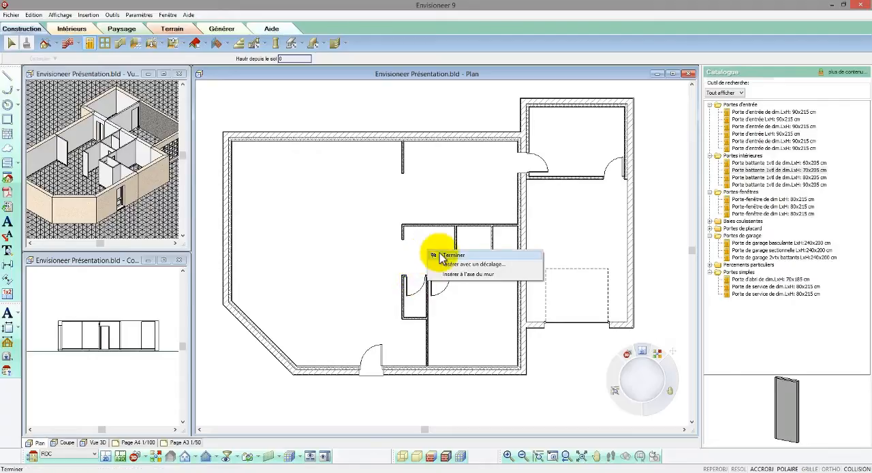
{"action": "left_click", "coordinate": [443, 256]}
- Insert an 80x215 cm French door in the main volume's upper exterior wall, left of the 120 long partition
{"action": "left_click", "coordinate": [757, 199]}
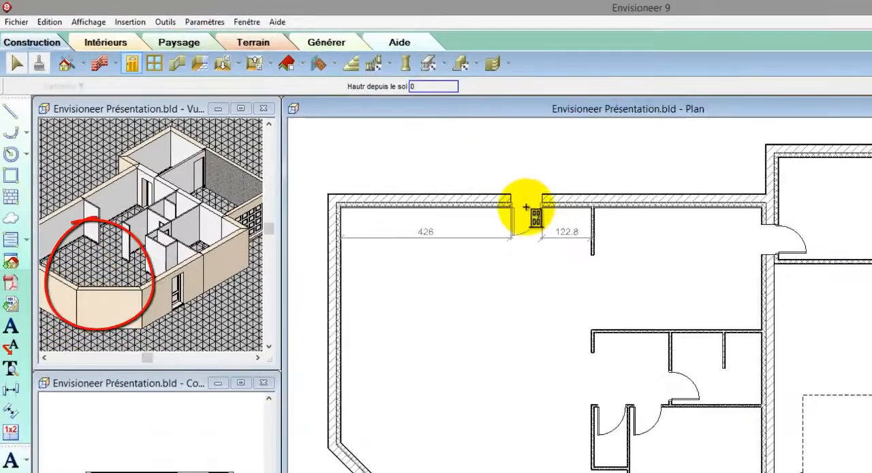
{"action": "left_click", "coordinate": [528, 208]}
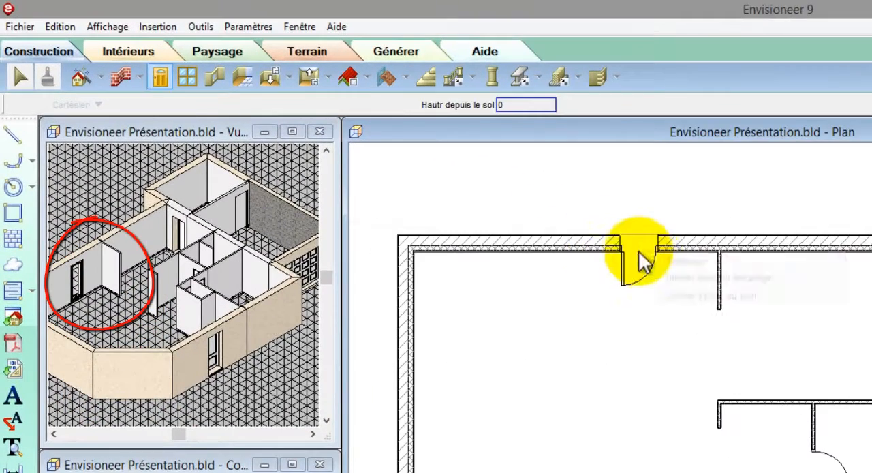
{"action": "right_click", "coordinate": [531, 209]}
{"action": "left_click", "coordinate": [535, 212]}
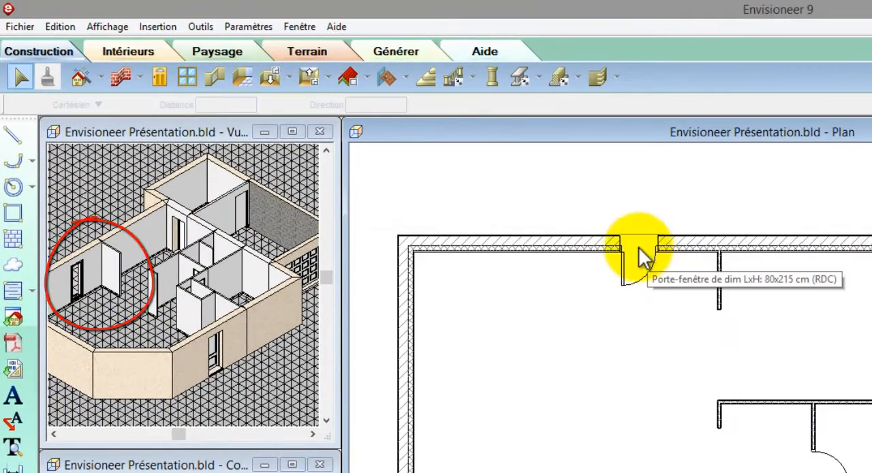
- Set the width of the French door in the main volume's upper wall to 130 and its opening direction to double
{"action": "left_click", "coordinate": [638, 247]}
{"action": "right_click", "coordinate": [641, 250]}
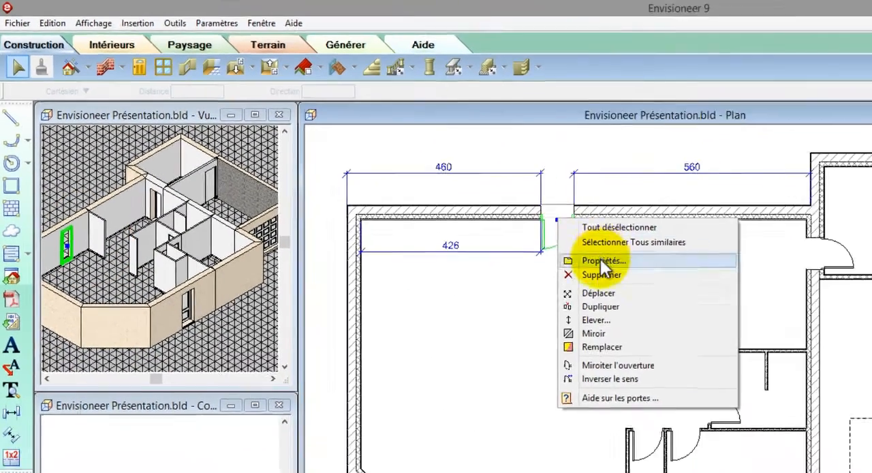
{"action": "left_click", "coordinate": [682, 299]}
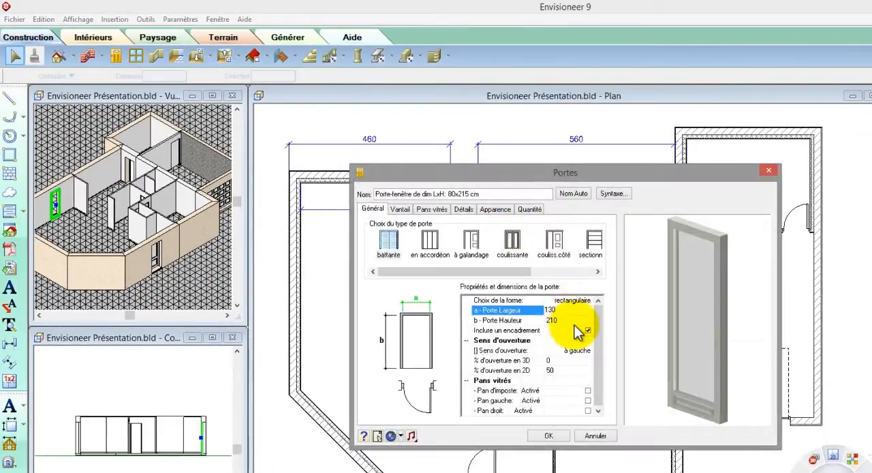
{"action": "left_click", "coordinate": [587, 330]}
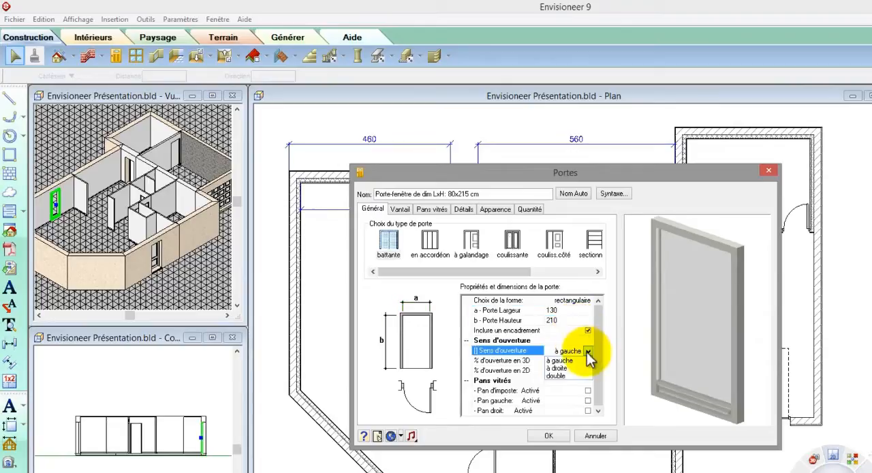
{"action": "left_click", "coordinate": [567, 376]}
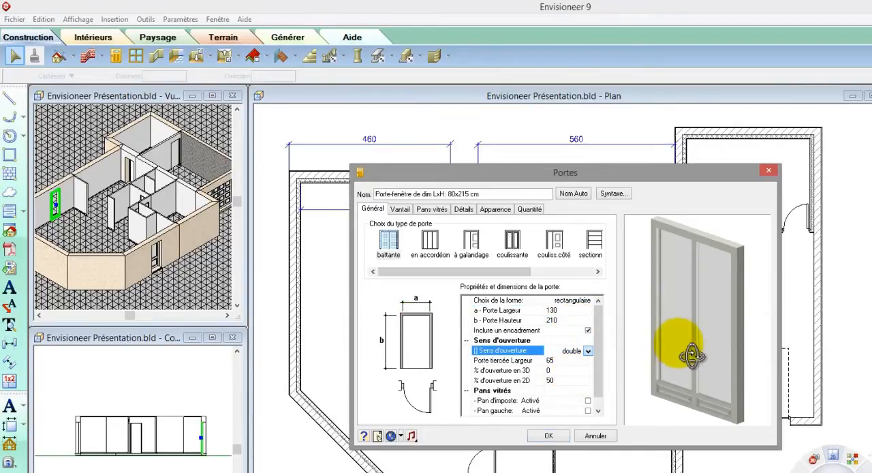
{"action": "left_click_drag", "start_coordinate": [642, 351], "coordinate": [652, 356]}
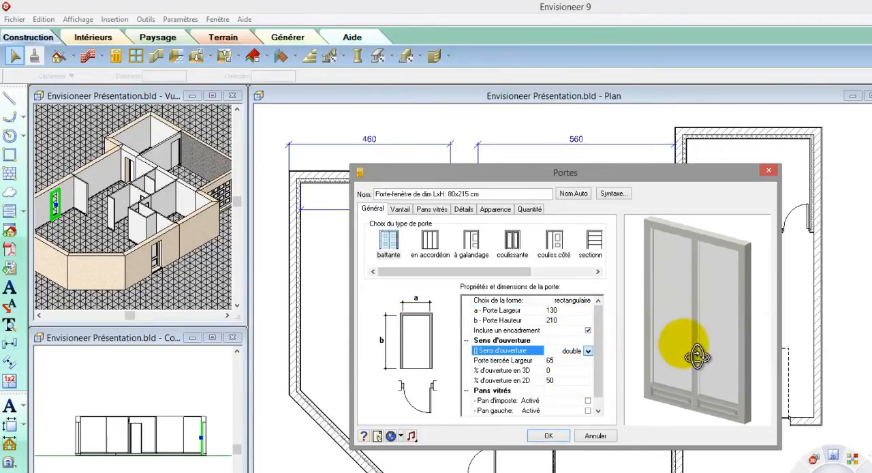
- Set the French door's bottom panel height to 30 and change the dimensions in its name to 140x215 cm
{"action": "left_click", "coordinate": [404, 210]}
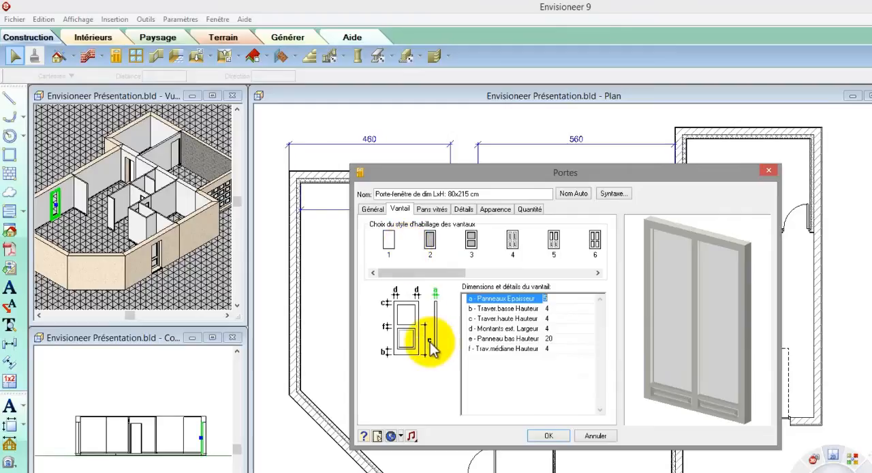
{"action": "left_click", "coordinate": [568, 330]}
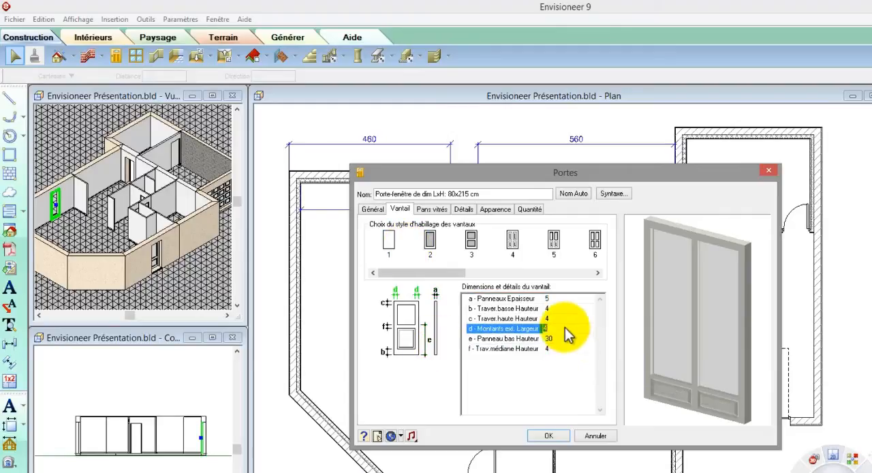
{"action": "left_click", "coordinate": [455, 193]}
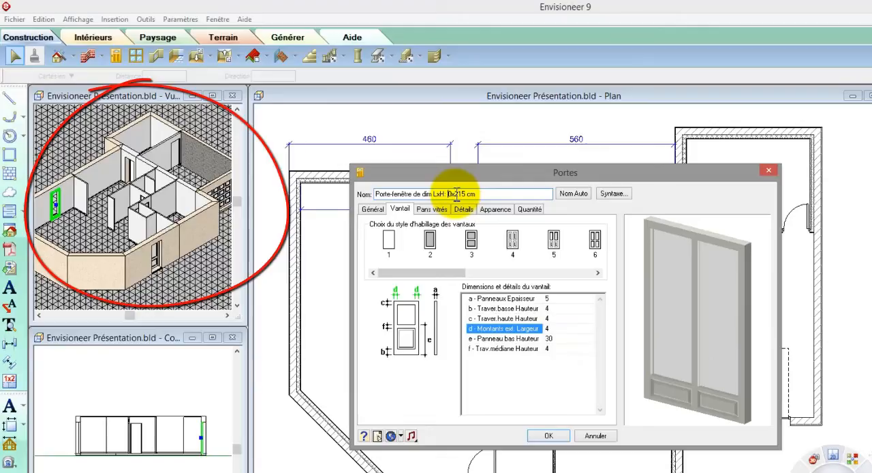
{"action": "type", "text": "14"}
{"action": "left_click", "coordinate": [548, 436]}
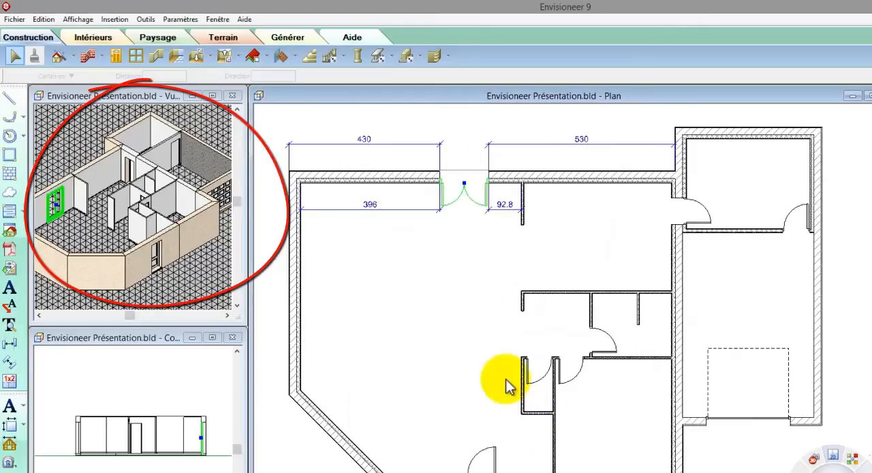
{"action": "left_click", "coordinate": [466, 285]}
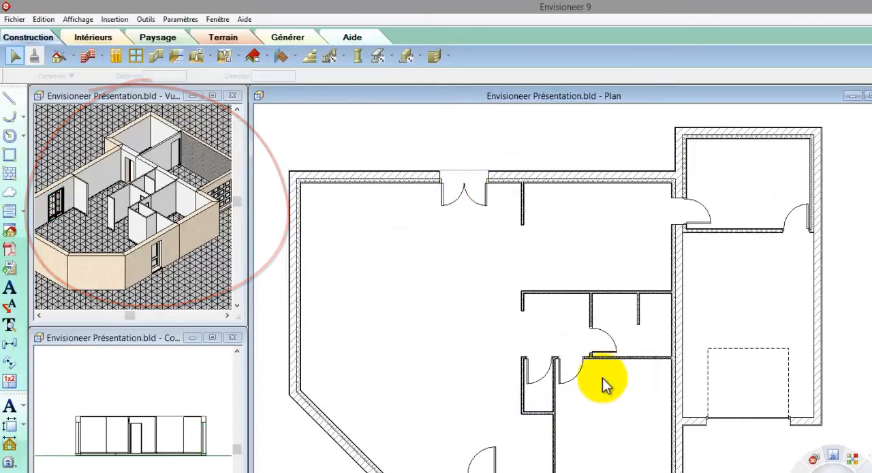
- Set the distance between the corner room's door and the adjacent recess partition to 5
{"action": "scroll", "coordinate": [602, 377], "scroll_direction": "up", "scroll_amount": 4}
{"action": "left_click", "coordinate": [555, 378]}
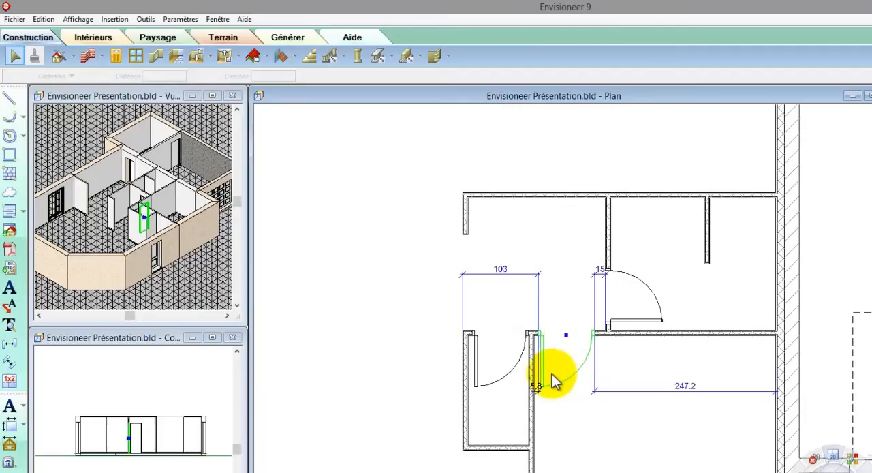
{"action": "double_click", "coordinate": [535, 387]}
{"action": "type", "text": "0"}
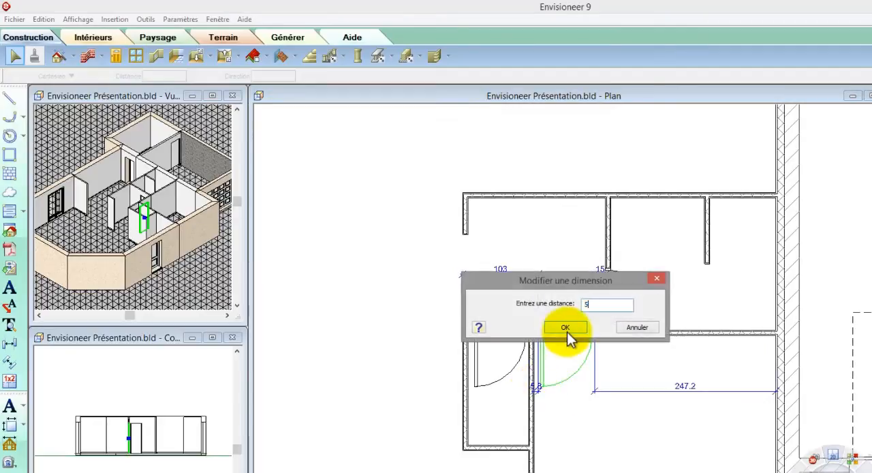
{"action": "left_click", "coordinate": [565, 327]}
- Mirror the recess door's opening and reverse its swing direction so it opens outward with its hinge on the outer side
{"action": "right_click", "coordinate": [502, 335]}
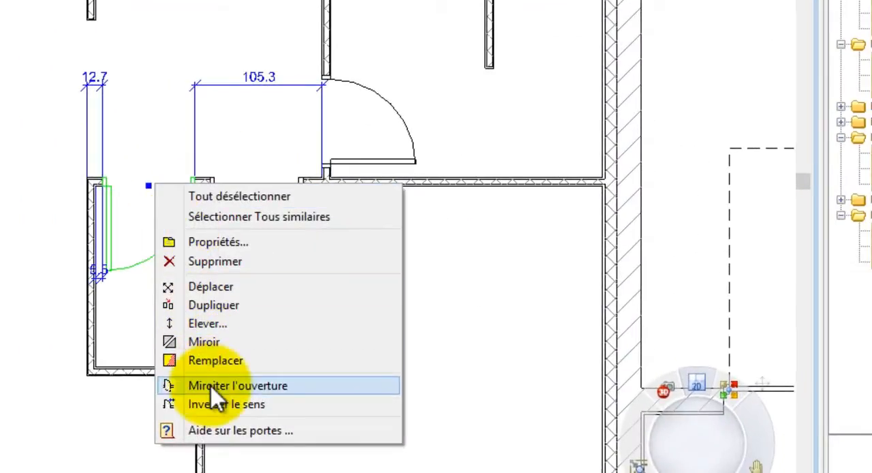
{"action": "left_click", "coordinate": [210, 387]}
{"action": "right_click", "coordinate": [212, 379]}
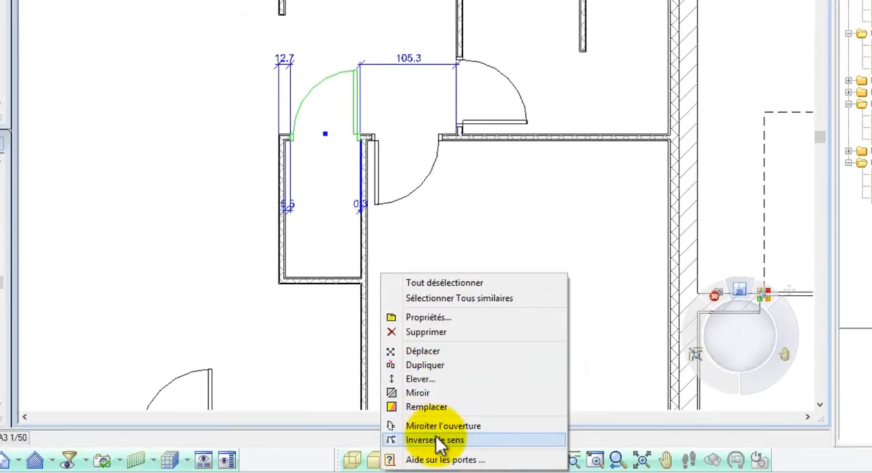
{"action": "left_click", "coordinate": [436, 440]}
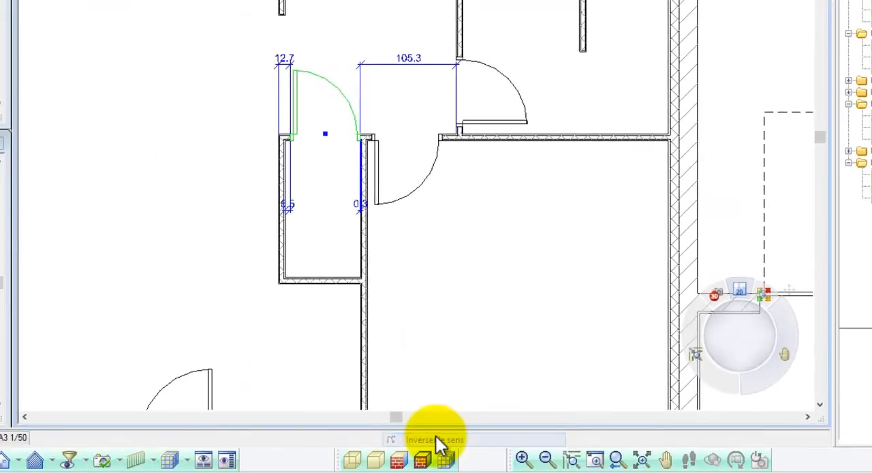
- Set the recess door's 2D opening percentage to 25
{"action": "right_click", "coordinate": [349, 98]}
{"action": "left_click", "coordinate": [395, 141]}
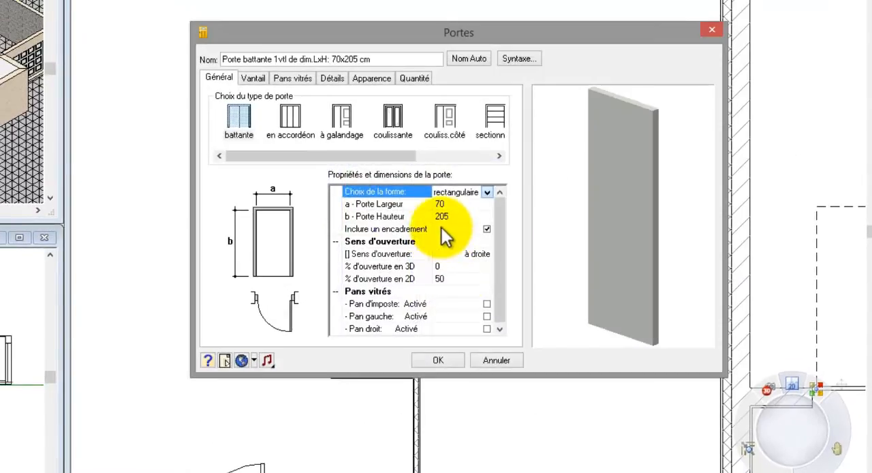
{"action": "left_click", "coordinate": [453, 279]}
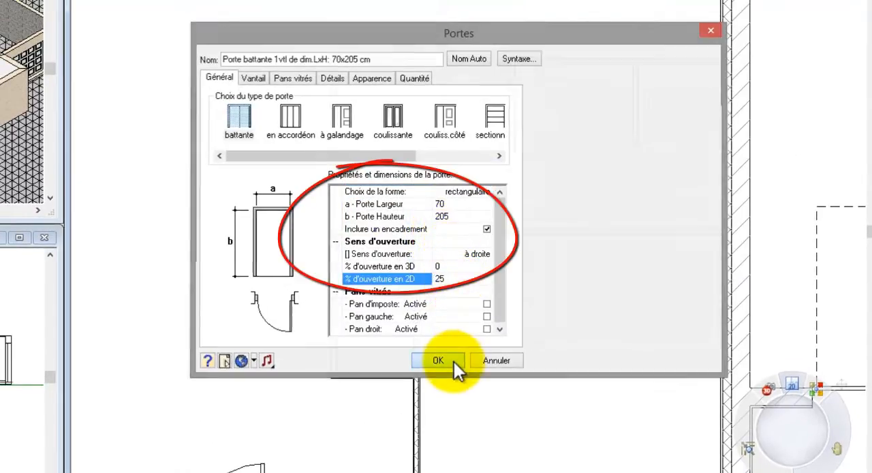
{"action": "left_click", "coordinate": [454, 361]}
- Set the distance between the middle room's door and the corner room's partition to 5
{"action": "left_click", "coordinate": [539, 212]}
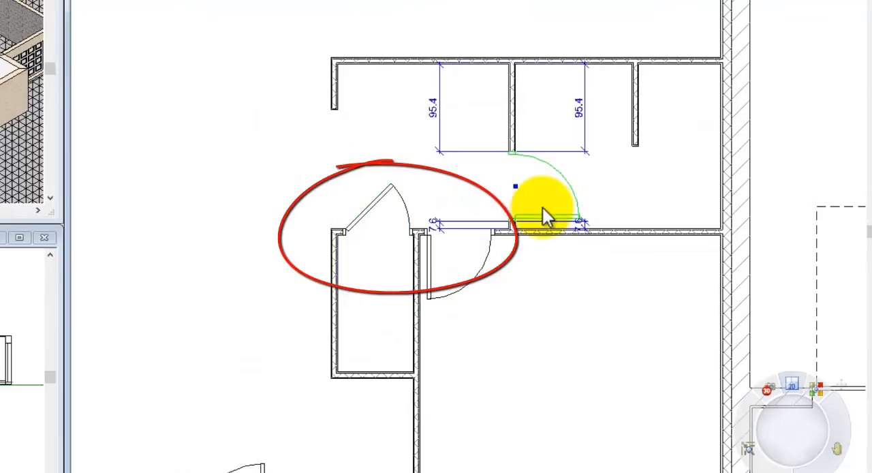
{"action": "left_click", "coordinate": [577, 225]}
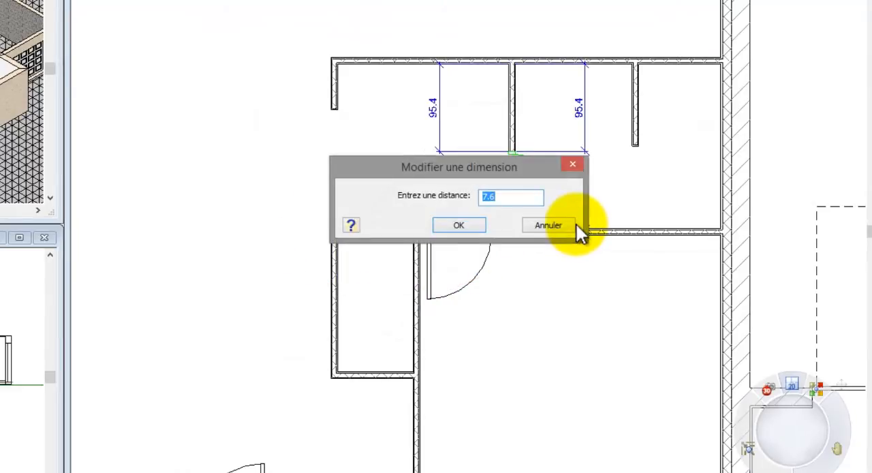
{"action": "type", "text": "5"}
{"action": "left_click", "coordinate": [462, 227]}
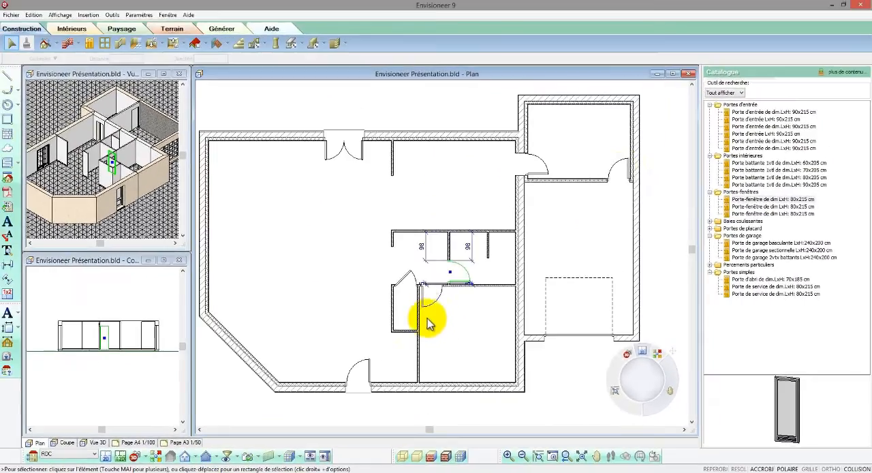
- Set the outer frame depth of the door in the side room's partition to 12
{"action": "scroll", "coordinate": [619, 174], "scroll_direction": "up", "scroll_amount": 5}
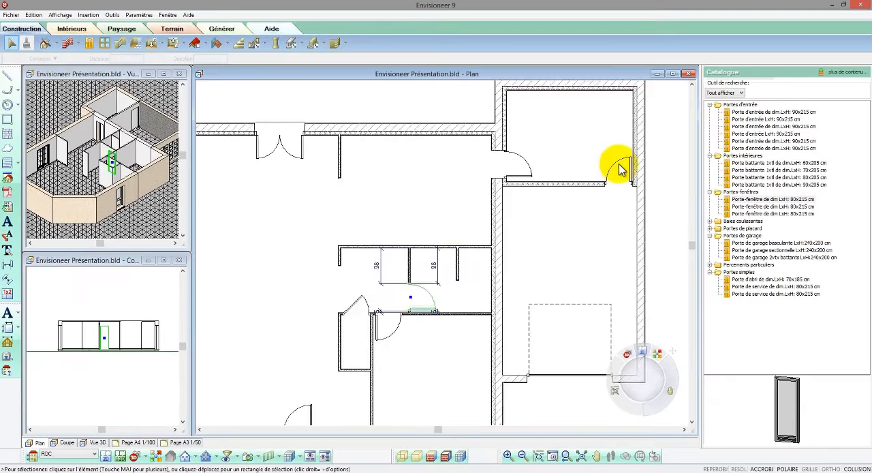
{"action": "left_click", "coordinate": [619, 181]}
{"action": "right_click", "coordinate": [620, 200]}
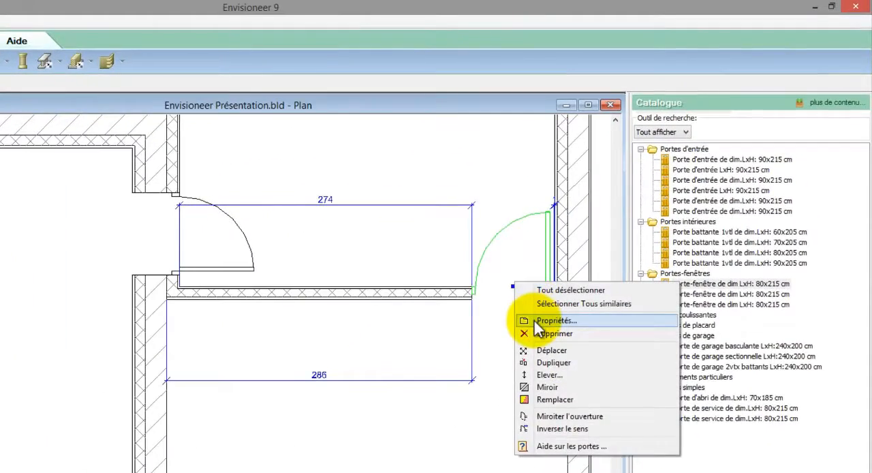
{"action": "left_click", "coordinate": [535, 321]}
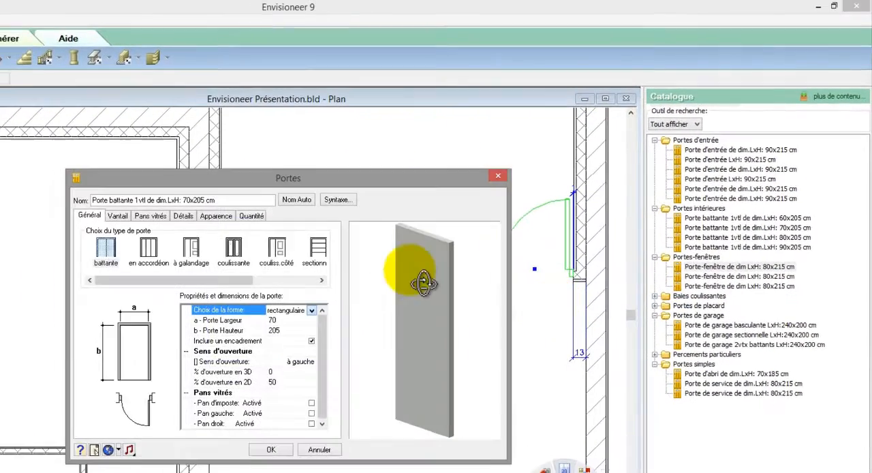
{"action": "left_click", "coordinate": [189, 216]}
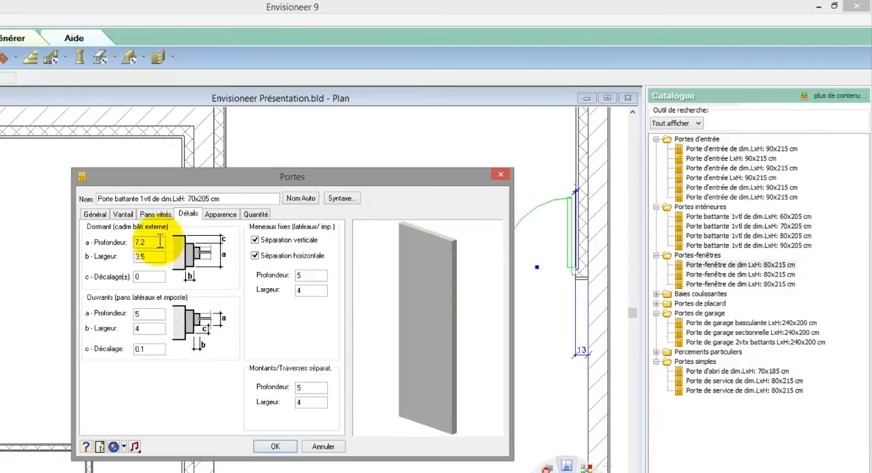
{"action": "left_click_drag", "start_coordinate": [160, 241], "coordinate": [100, 249]}
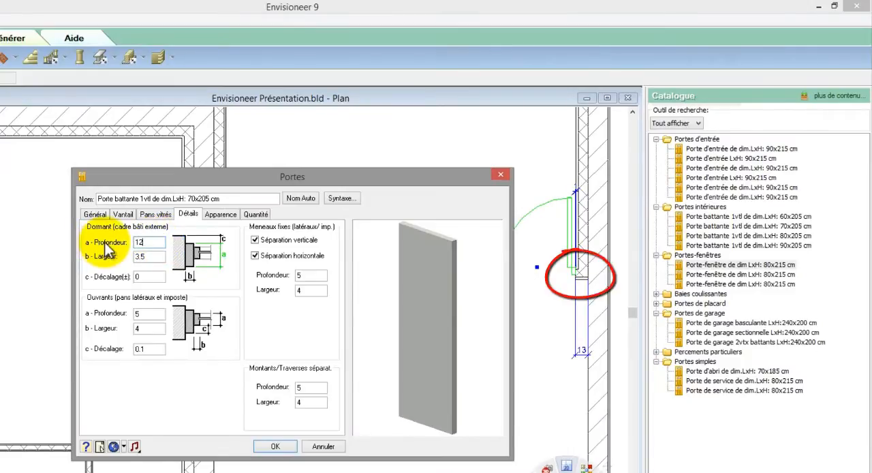
{"action": "left_click", "coordinate": [276, 447]}
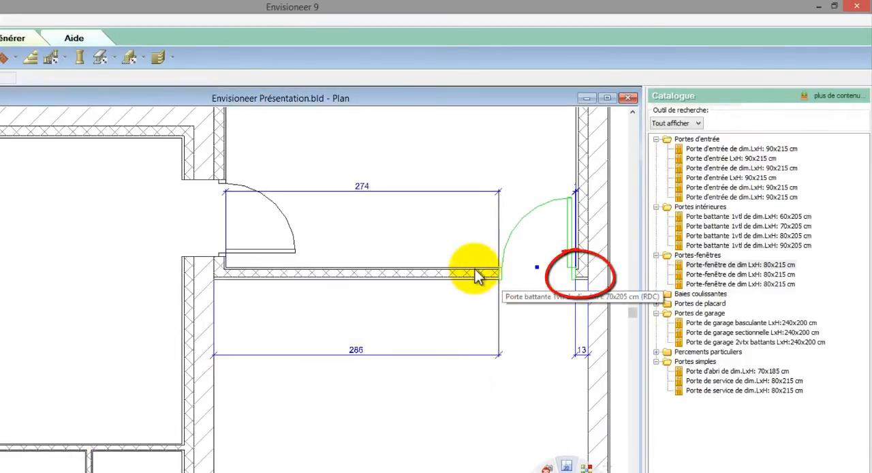
- Set the distance between the door in the wall shared with the main volume and the side room's partition to 10
{"action": "left_click", "coordinate": [280, 242]}
{"action": "left_click", "coordinate": [296, 263]}
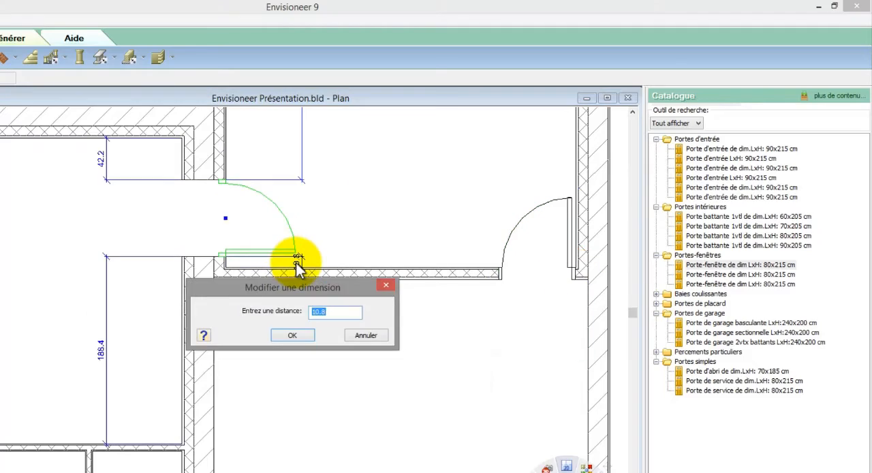
{"action": "type", "text": "10"}
{"action": "key", "text": "Return"}
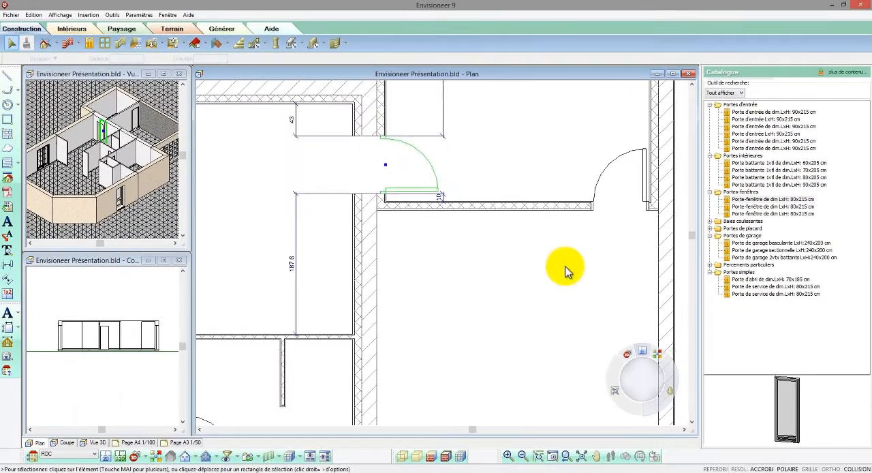
- Insert 120 x 115 cm casement windows, centred on the wall, in the upper walls of the main volume's corner room and side room, and the garage's outer wall
{"action": "scroll", "coordinate": [565, 265], "scroll_direction": "down", "scroll_amount": 4}
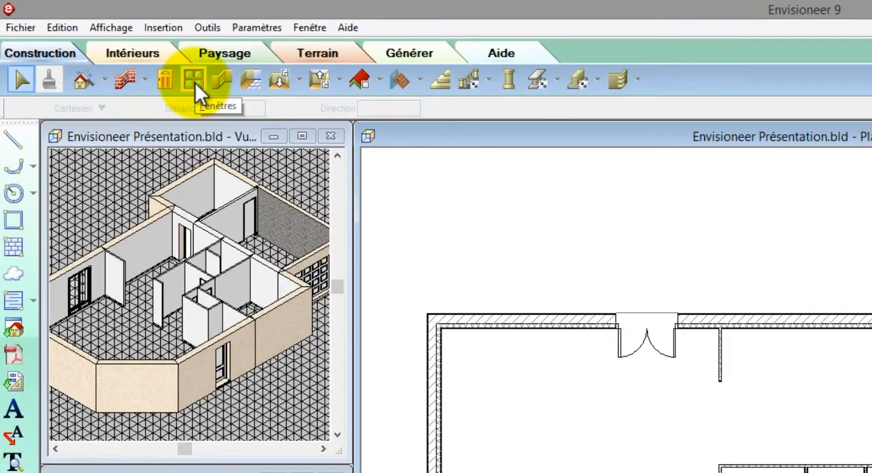
{"action": "left_click", "coordinate": [193, 80]}
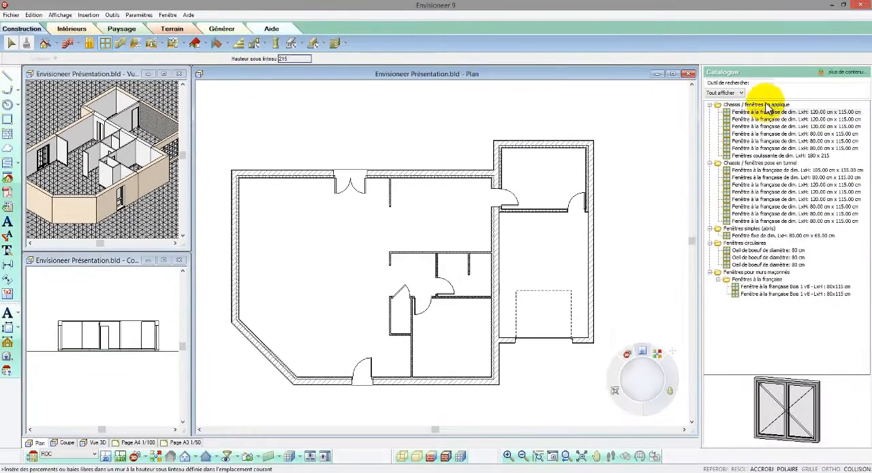
{"action": "left_click", "coordinate": [801, 111]}
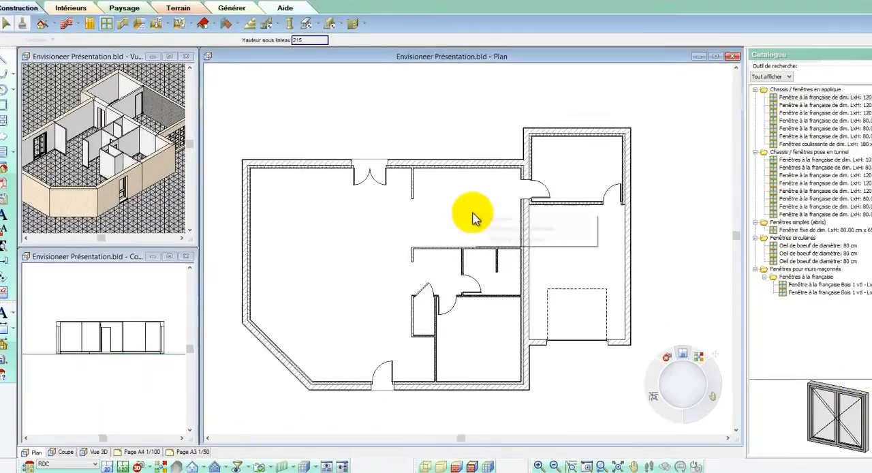
{"action": "right_click", "coordinate": [475, 217]}
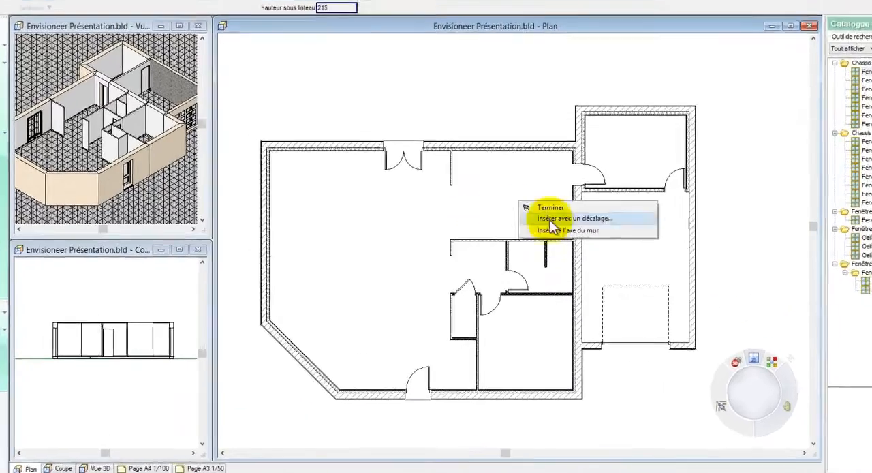
{"action": "left_click", "coordinate": [508, 240]}
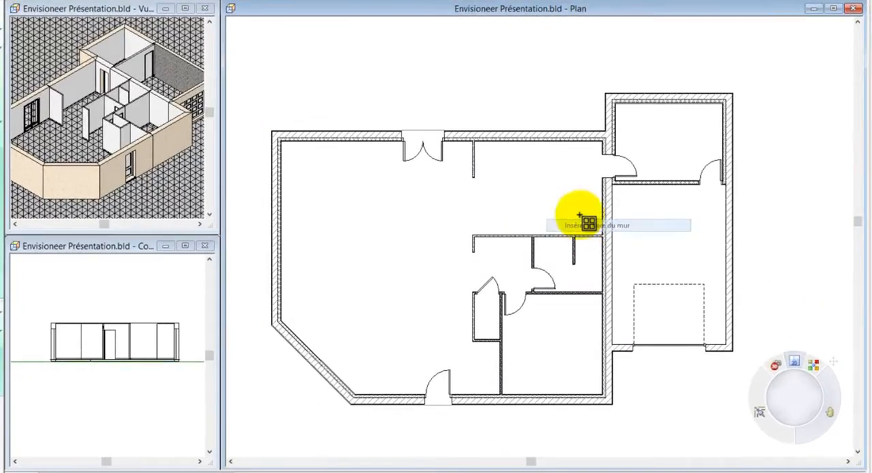
{"action": "left_click", "coordinate": [536, 140]}
{"action": "left_click", "coordinate": [666, 99]}
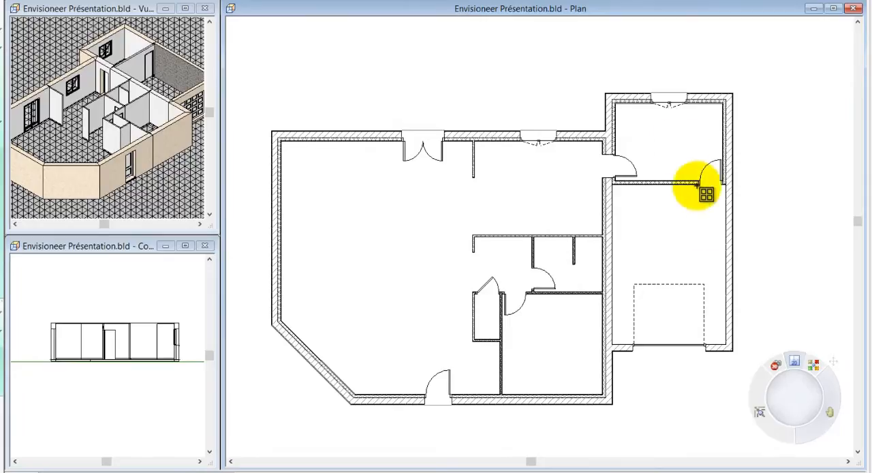
{"action": "left_click", "coordinate": [721, 252]}
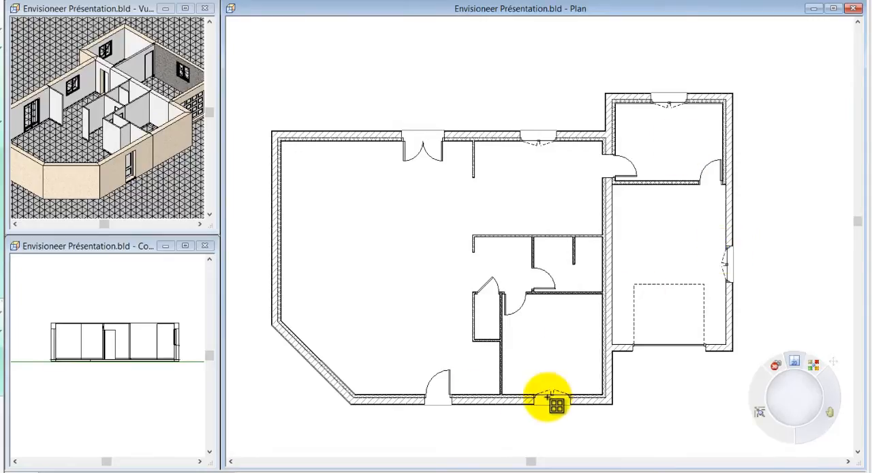
- Insert the same centred windows in the three free sections of the entrance wall, the diagonal wall and the main room's end wall
{"action": "left_click", "coordinate": [550, 399]}
{"action": "left_click", "coordinate": [475, 398]}
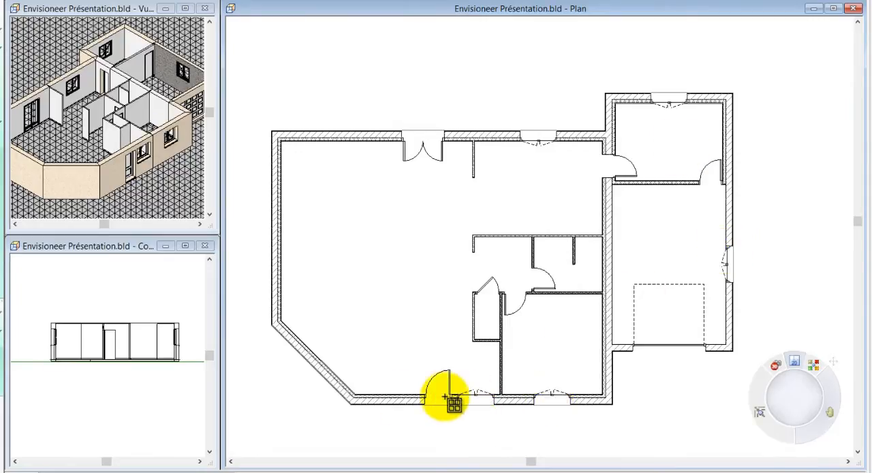
{"action": "left_click", "coordinate": [400, 396]}
{"action": "left_click", "coordinate": [323, 361]}
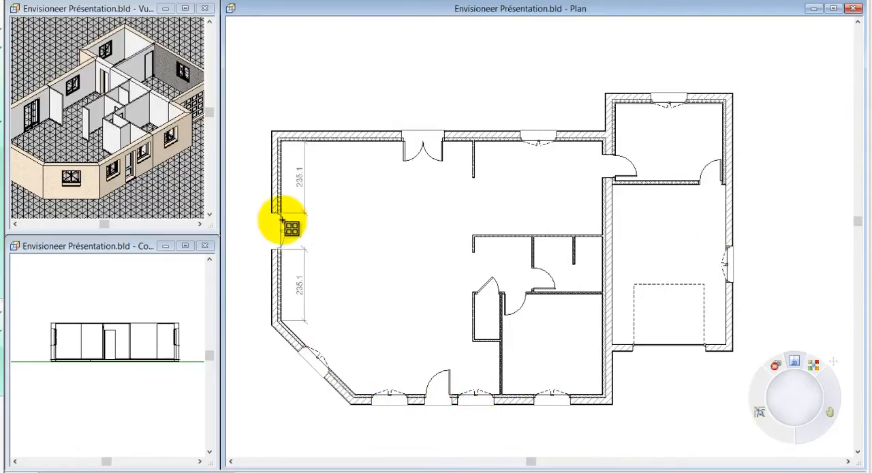
{"action": "right_click", "coordinate": [282, 227]}
{"action": "left_click", "coordinate": [289, 226]}
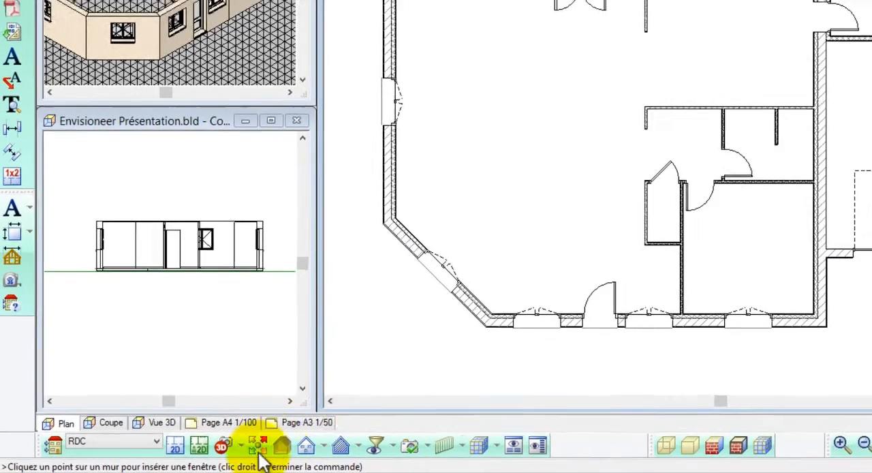
- Switch the plan to a 3D isometric view rendered with visible edges
{"action": "left_click", "coordinate": [238, 443]}
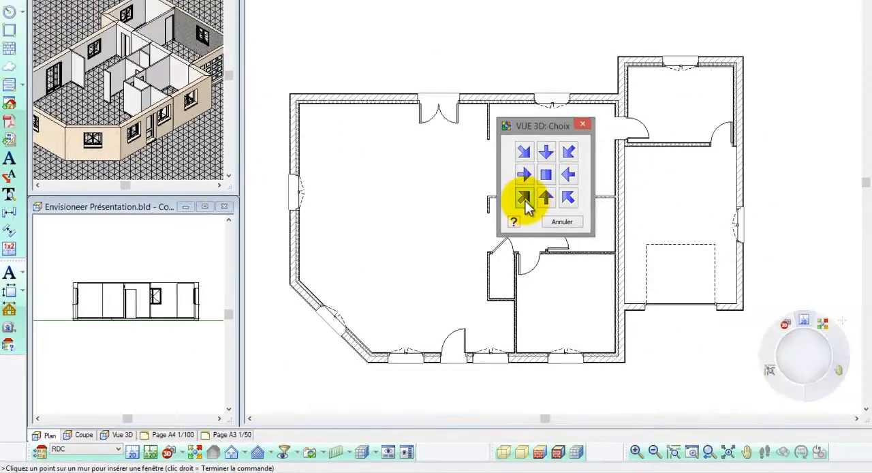
{"action": "left_click", "coordinate": [524, 199]}
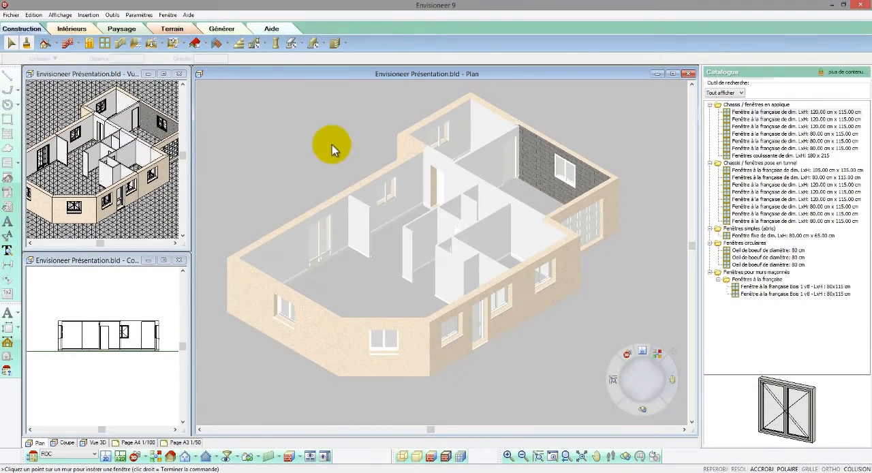
{"action": "left_click", "coordinate": [450, 454]}
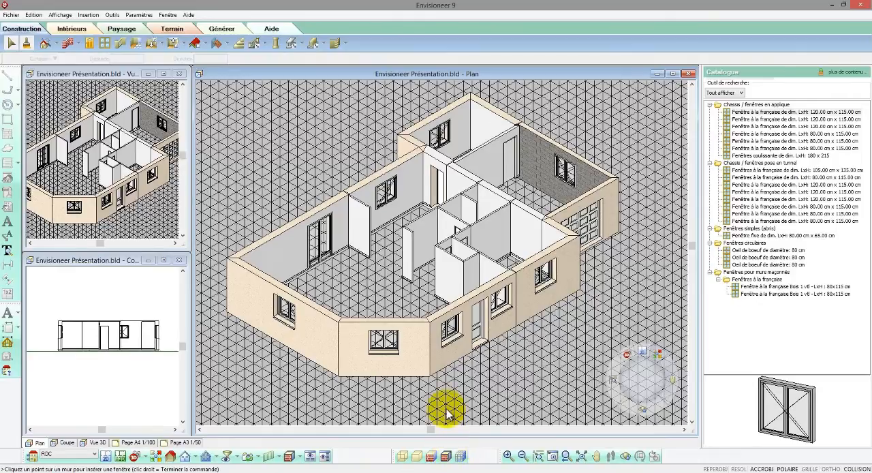
- Change the garage window to the "à abattant" type, width 100, height 60, with 1 horizontal pane and an automatic name
{"action": "left_click", "coordinate": [564, 176]}
{"action": "right_click", "coordinate": [565, 176]}
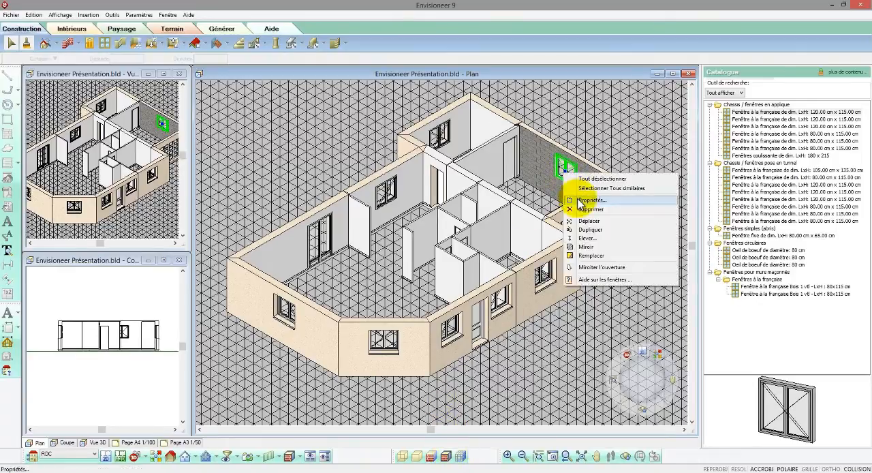
{"action": "left_click", "coordinate": [585, 201]}
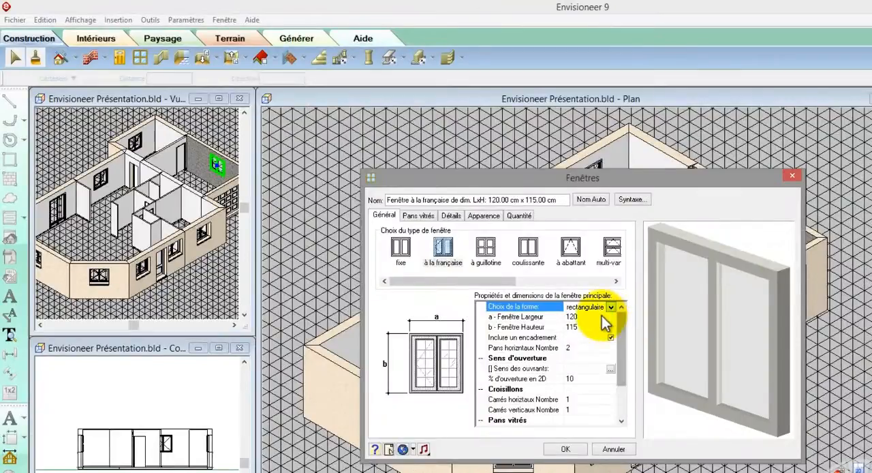
{"action": "left_click", "coordinate": [571, 248]}
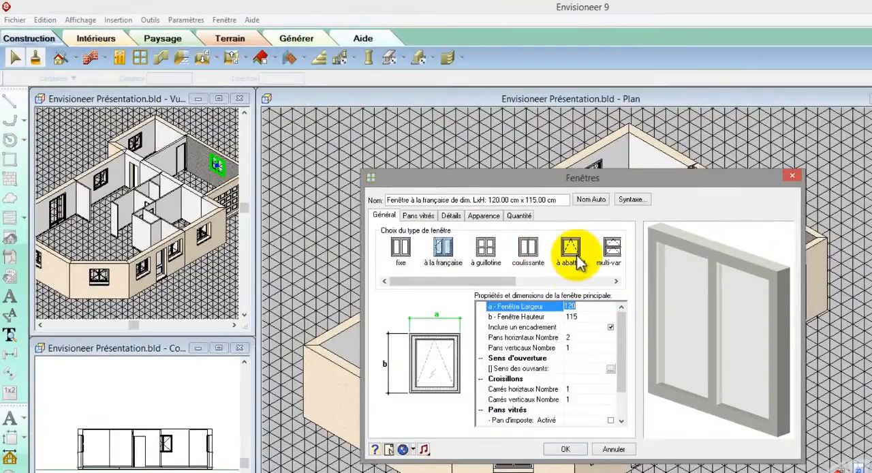
{"action": "left_click", "coordinate": [581, 316]}
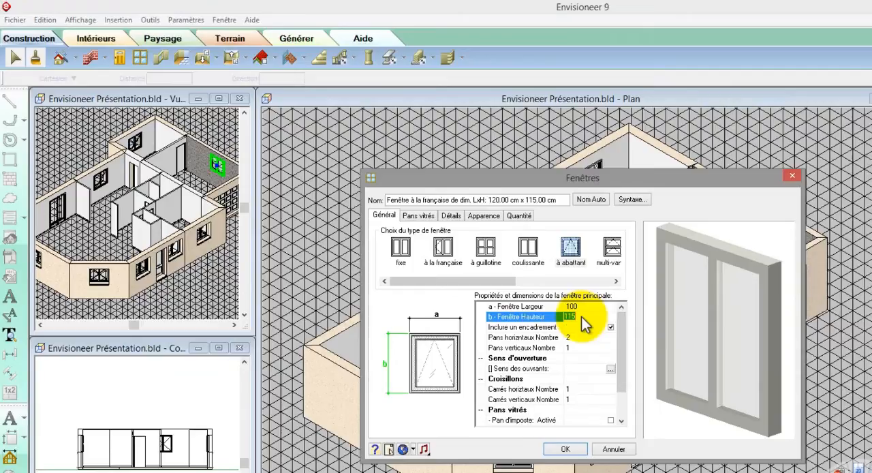
{"action": "type", "text": "60"}
{"action": "left_click", "coordinate": [574, 336]}
{"action": "type", "text": "1"}
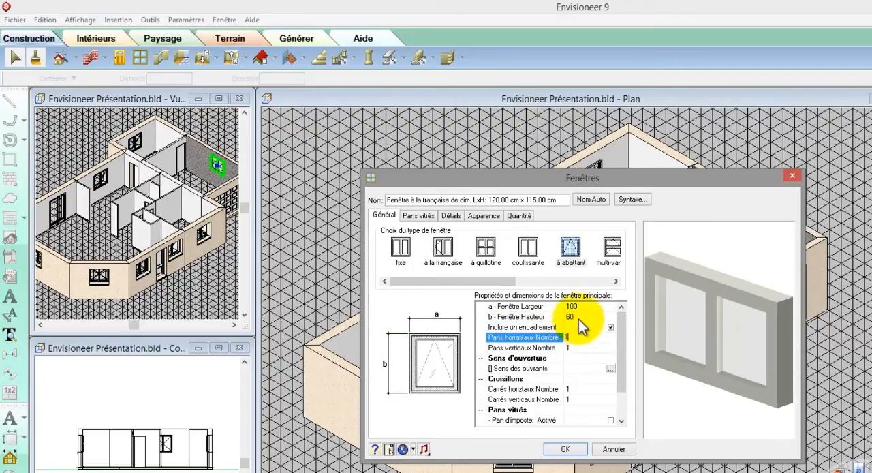
{"action": "left_click", "coordinate": [578, 314]}
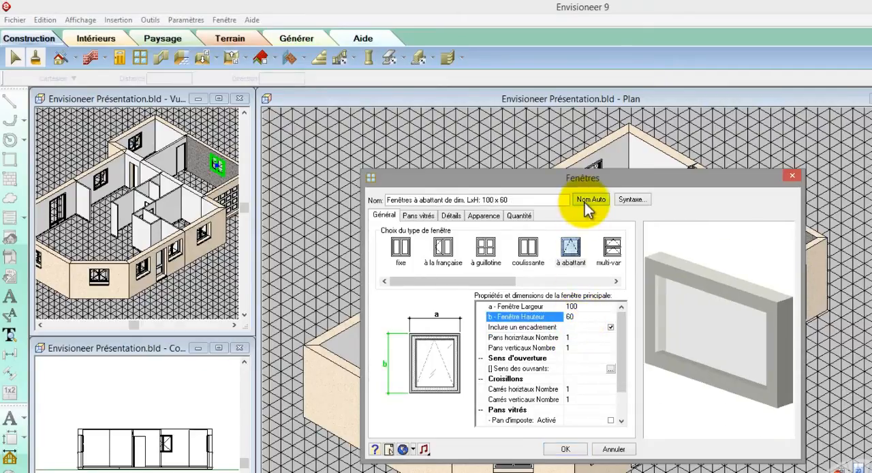
{"action": "left_click", "coordinate": [582, 450]}
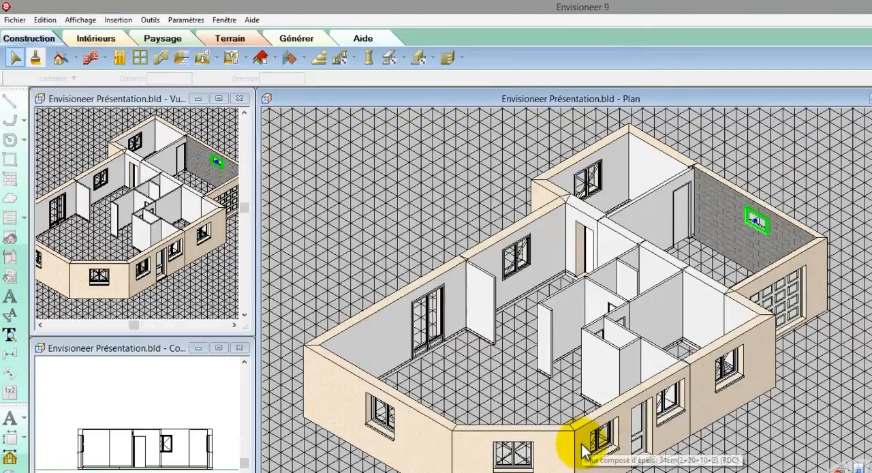
- Set the side room's window to 110 wide and 105 high and update its name automatically
{"action": "left_click", "coordinate": [596, 196]}
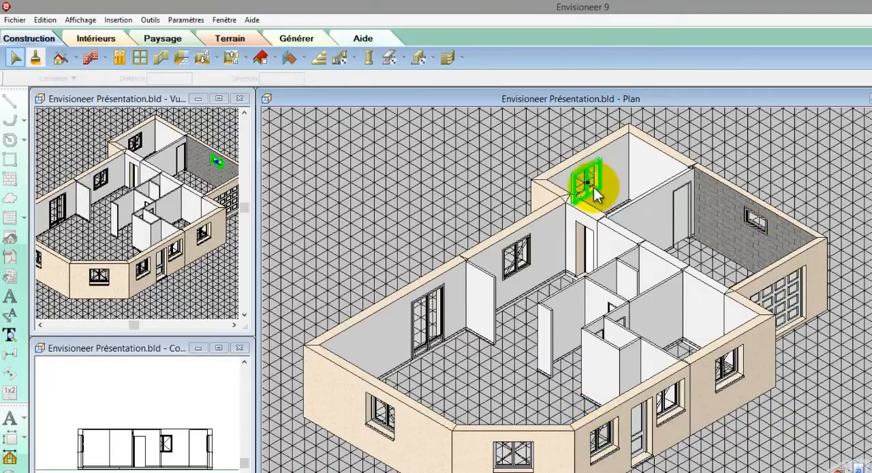
{"action": "right_click", "coordinate": [595, 196]}
{"action": "left_click", "coordinate": [604, 223]}
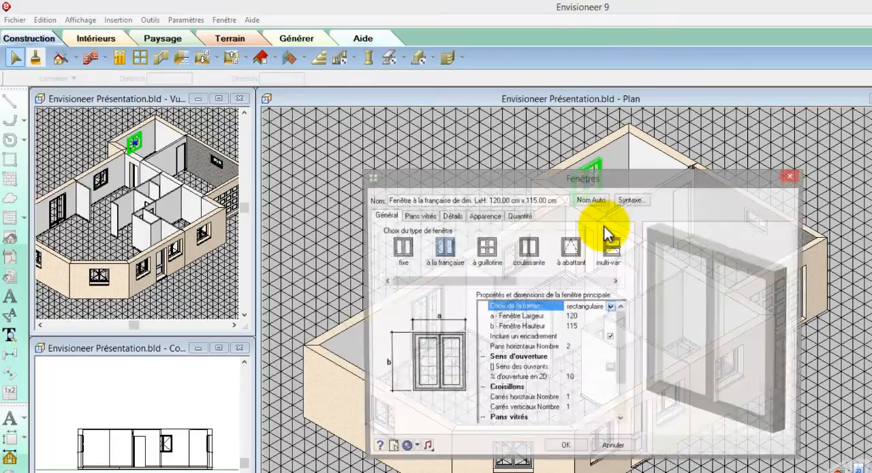
{"action": "left_click", "coordinate": [587, 318]}
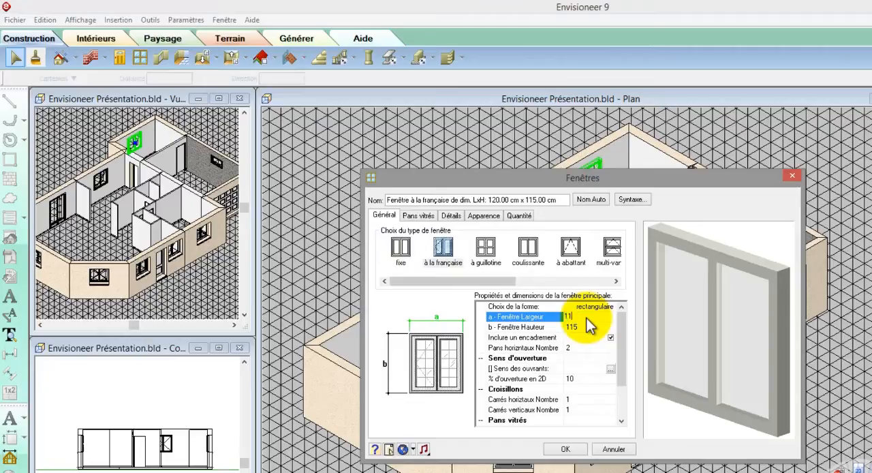
{"action": "key", "text": "Tab"}
{"action": "type", "text": "105"}
{"action": "left_click", "coordinate": [578, 318]}
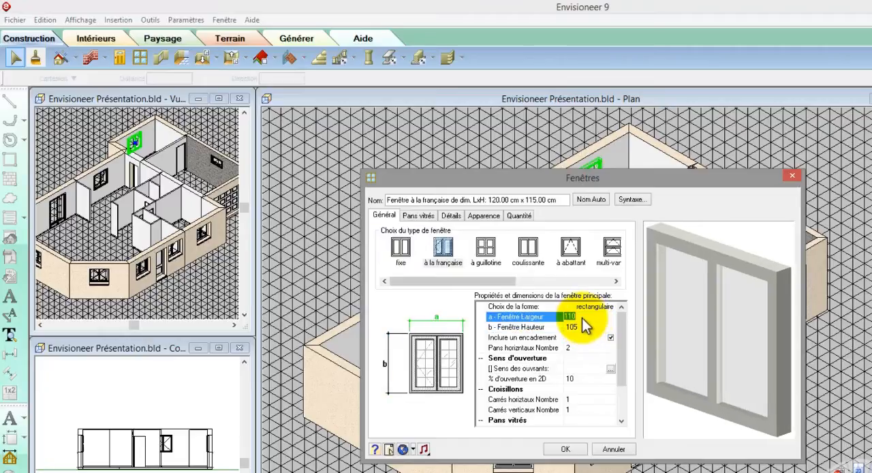
{"action": "left_click", "coordinate": [591, 199]}
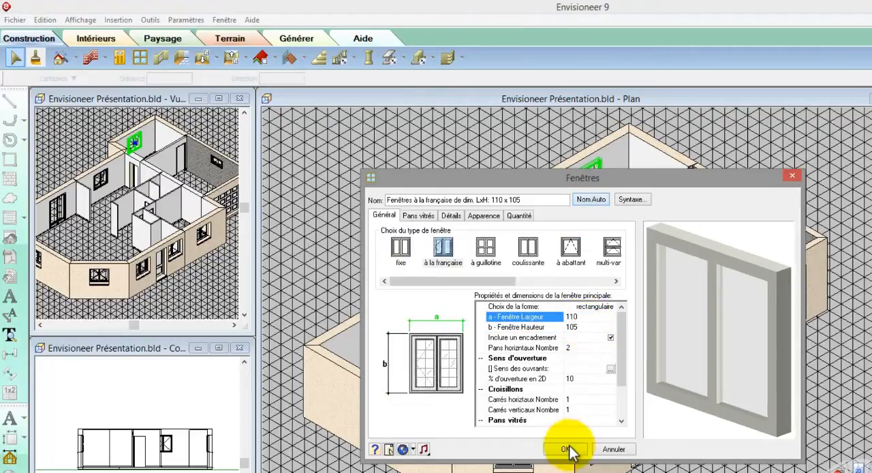
{"action": "left_click", "coordinate": [566, 449]}
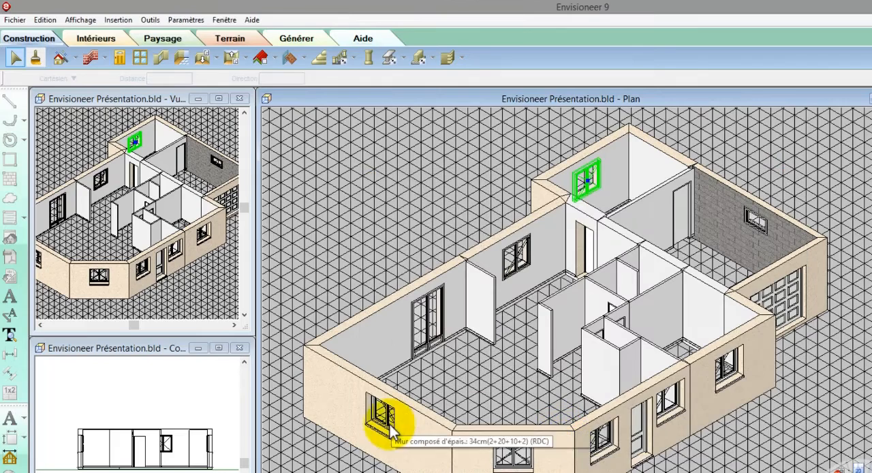
- Change the windows in the main room's end wall and diagonal wall to the "coulissante" type, 180 x 215, with an automatic name
{"action": "left_click", "coordinate": [386, 417]}
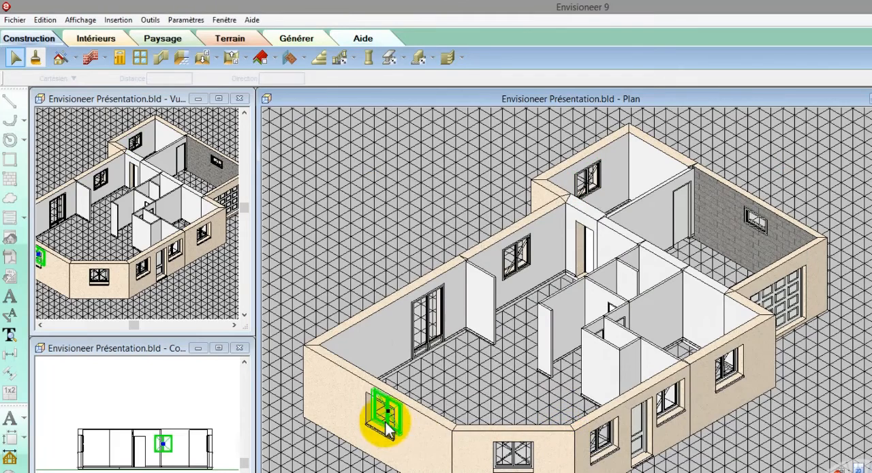
{"action": "left_click", "coordinate": [526, 460]}
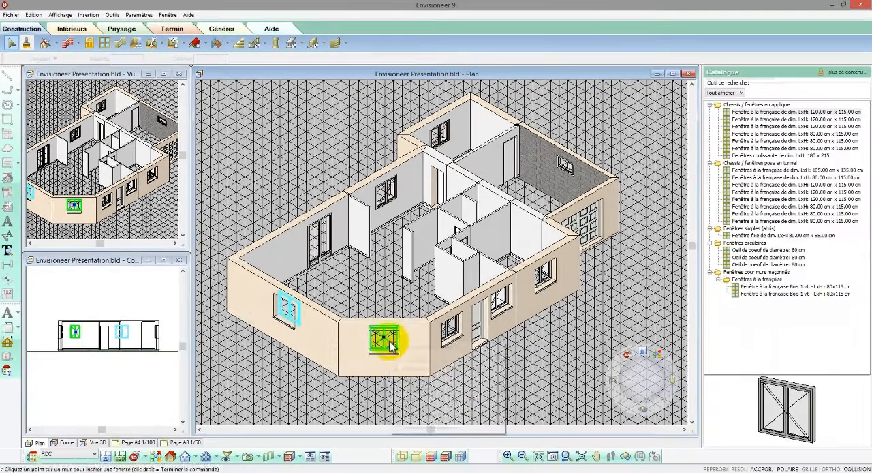
{"action": "right_click", "coordinate": [390, 346]}
{"action": "left_click", "coordinate": [409, 360]}
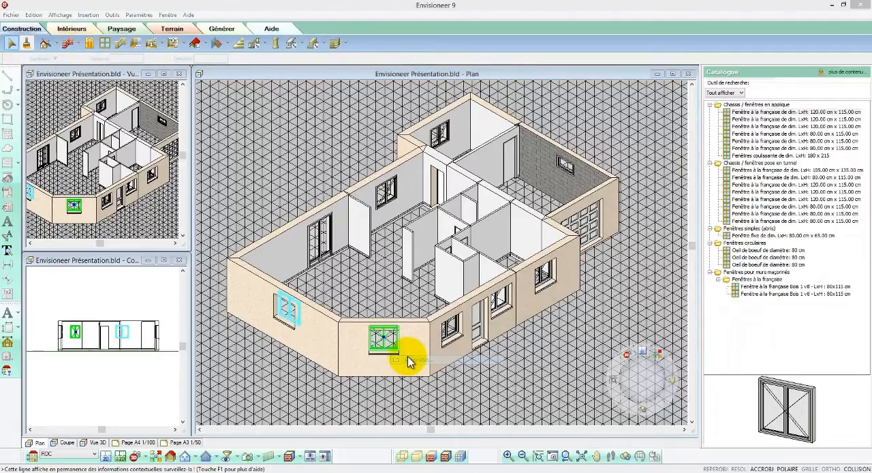
{"action": "left_click", "coordinate": [429, 244]}
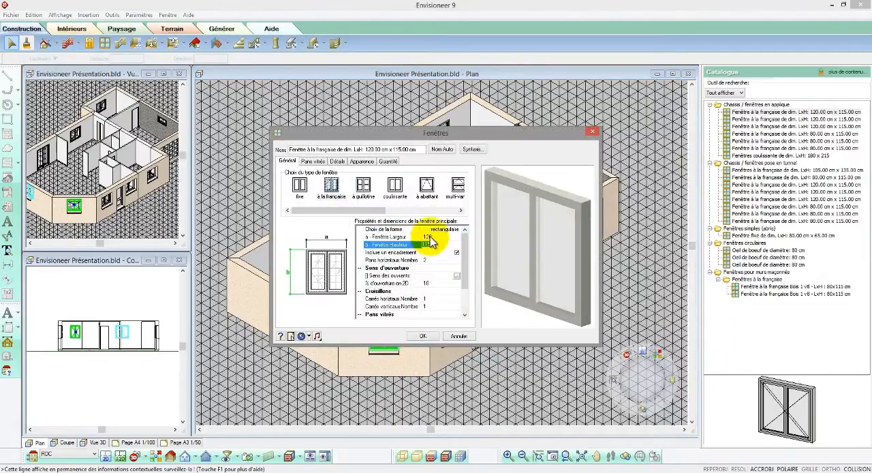
{"action": "type", "text": "21"}
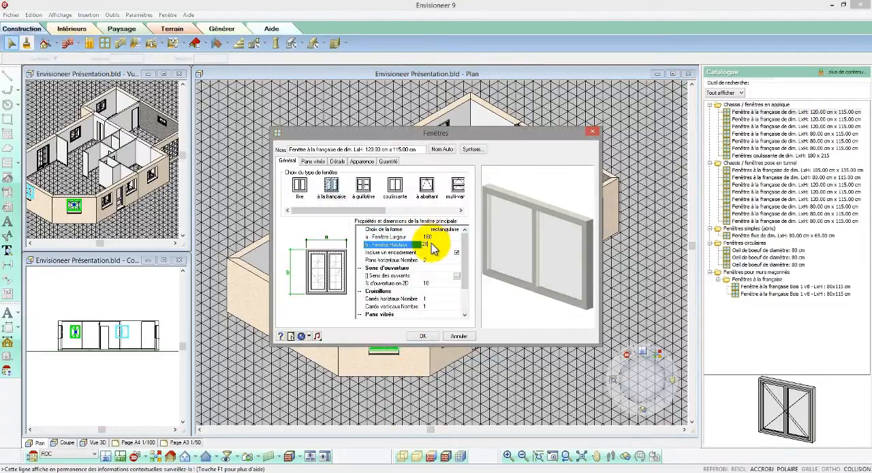
{"action": "left_click", "coordinate": [430, 238]}
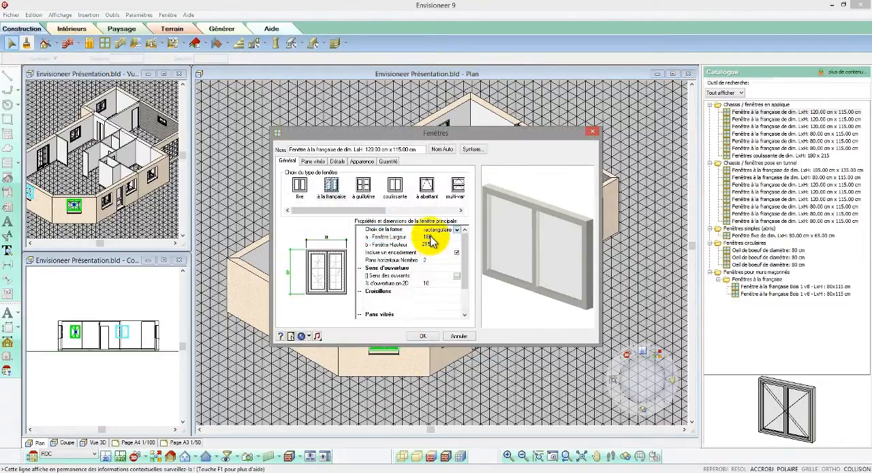
{"action": "left_click", "coordinate": [400, 191]}
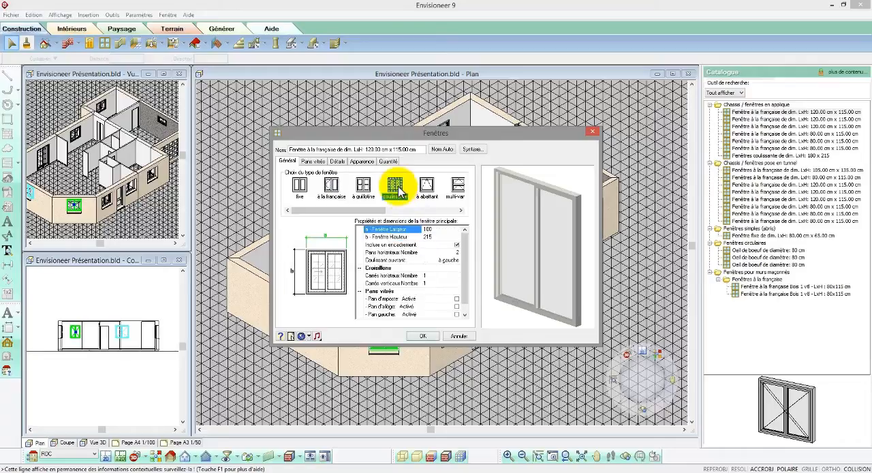
{"action": "left_click", "coordinate": [428, 336]}
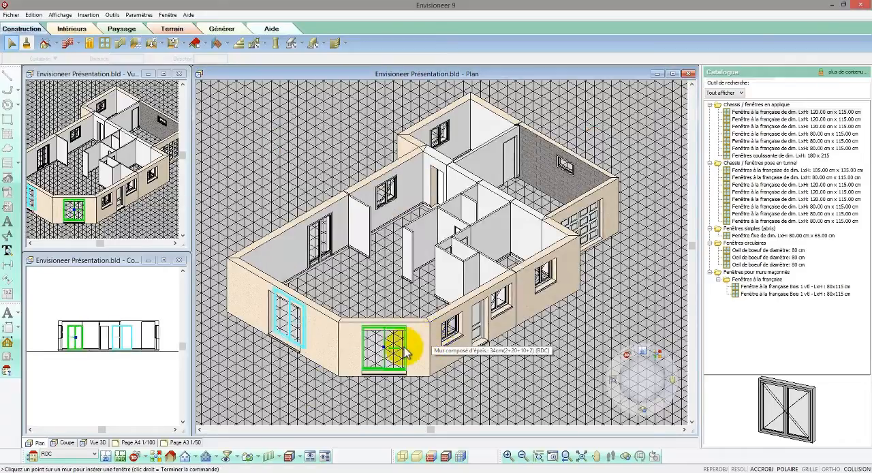
- In the 2D plan, duplicate the end wall's sliding window nearer the corner and set its distance from the inner corner to 60
{"action": "left_click", "coordinate": [115, 457]}
{"action": "scroll", "coordinate": [253, 276], "scroll_direction": "up", "scroll_amount": 3}
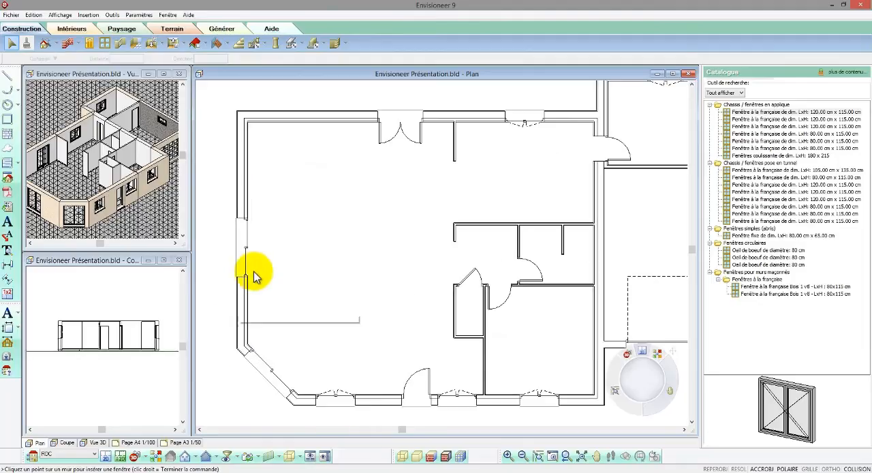
{"action": "right_click", "coordinate": [247, 247]}
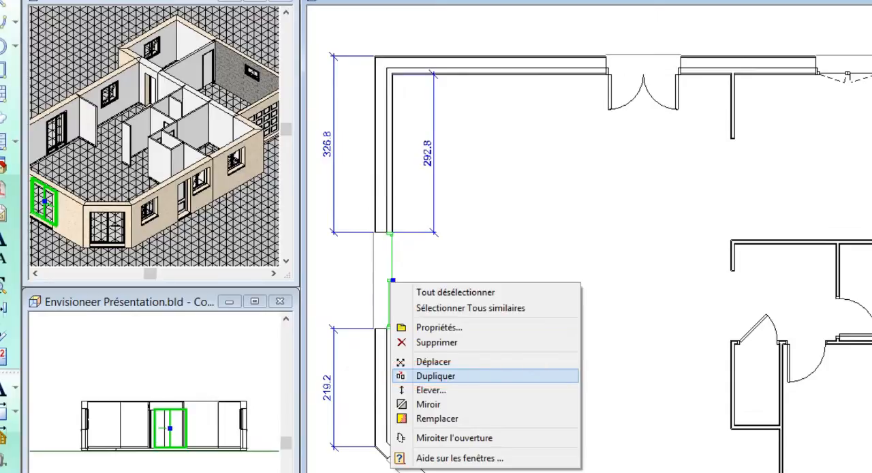
{"action": "left_click", "coordinate": [436, 376]}
{"action": "left_click", "coordinate": [392, 175]}
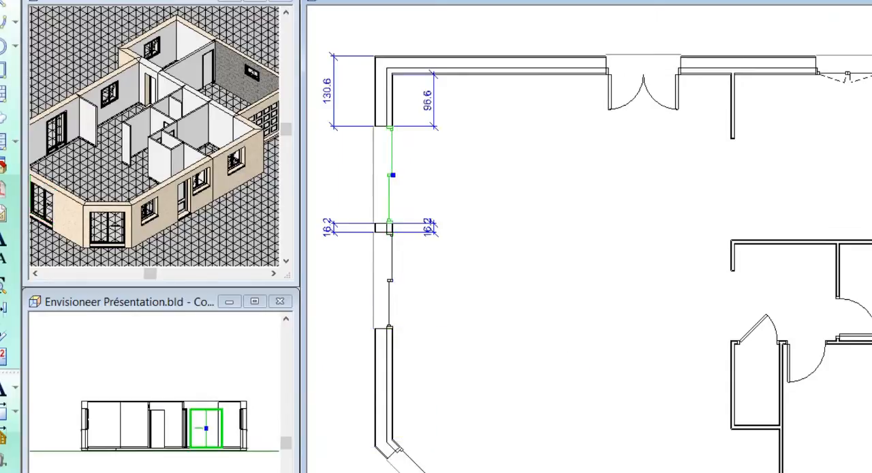
{"action": "left_click", "coordinate": [427, 100]}
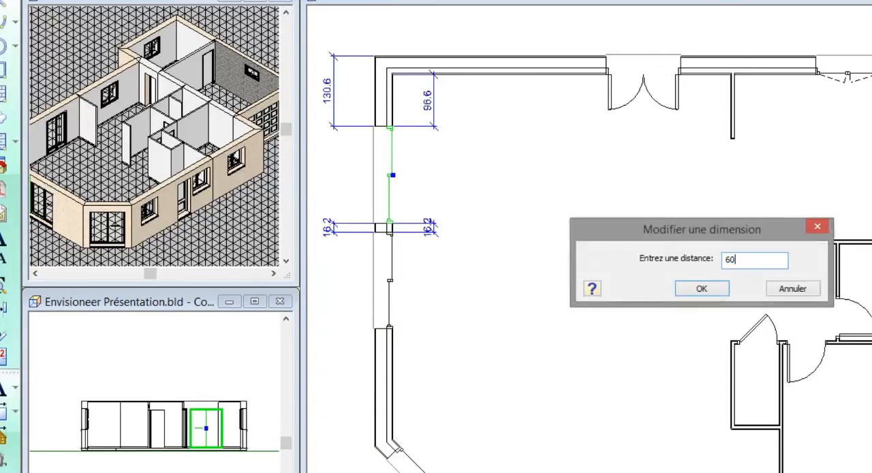
{"action": "key", "text": "Return"}
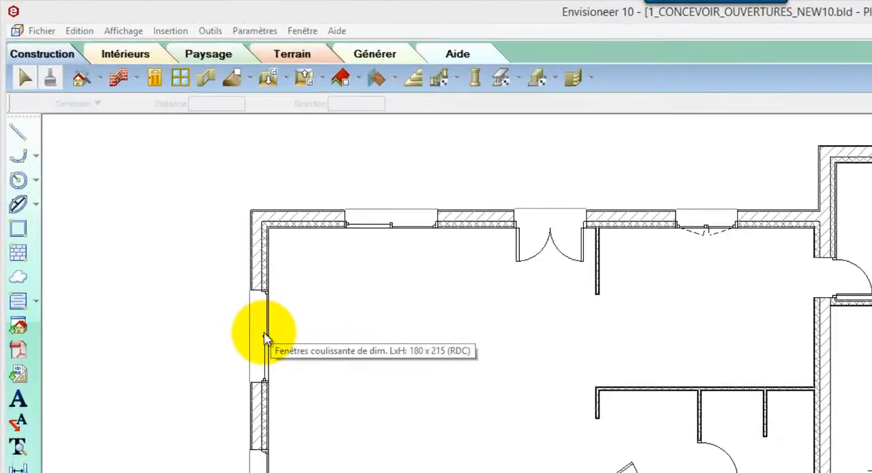
- Stretch the end-wall sliding window to about 54 from the inner corner, and widen the double door to about 146 from the adjacent window
{"action": "left_click", "coordinate": [265, 338]}
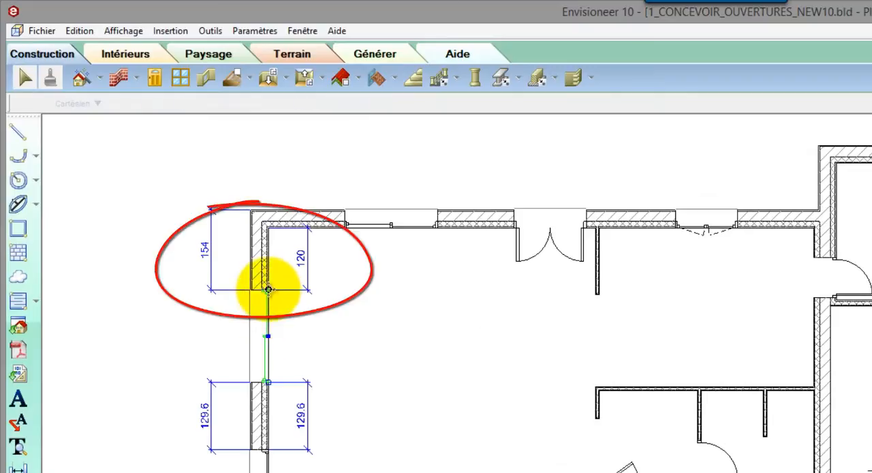
{"action": "left_click_drag", "start_coordinate": [268, 291], "coordinate": [268, 254]}
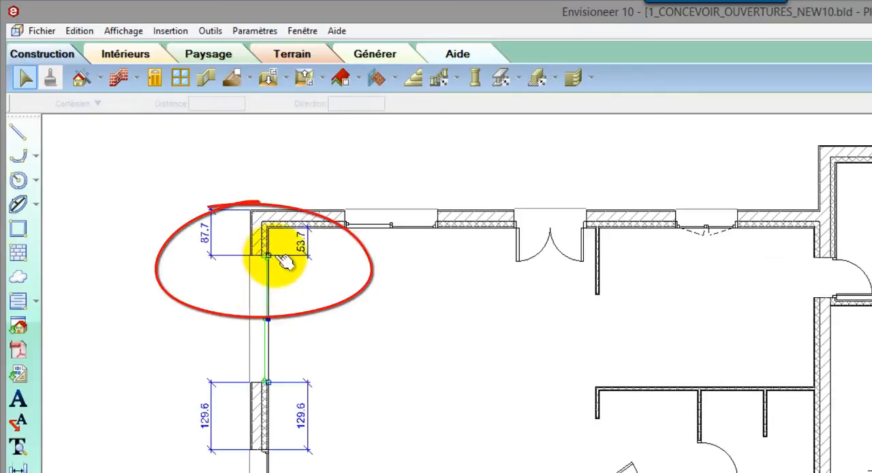
{"action": "left_click", "coordinate": [427, 259]}
{"action": "left_click", "coordinate": [549, 237]}
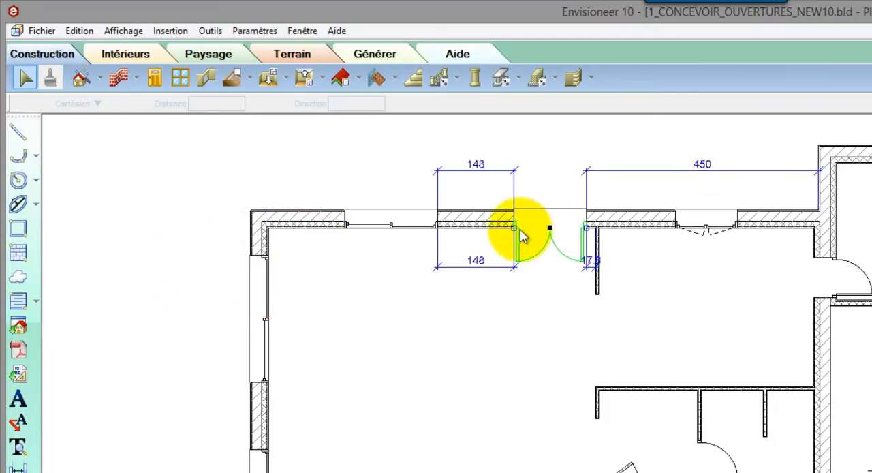
{"action": "mouse_move", "coordinate": [514, 233]}
{"action": "left_mouse_down"}
{"action": "mouse_move", "coordinate": [436, 234]}
{"action": "mouse_move", "coordinate": [513, 237]}
{"action": "left_mouse_up"}
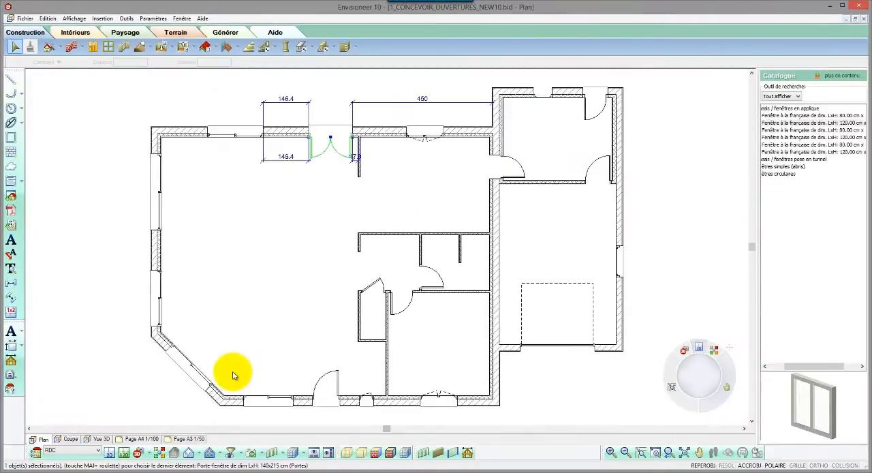
- In the front façade view, stretch the sliding window downward to about 172 high and shift it toward the entrance door
{"action": "left_click", "coordinate": [198, 453]}
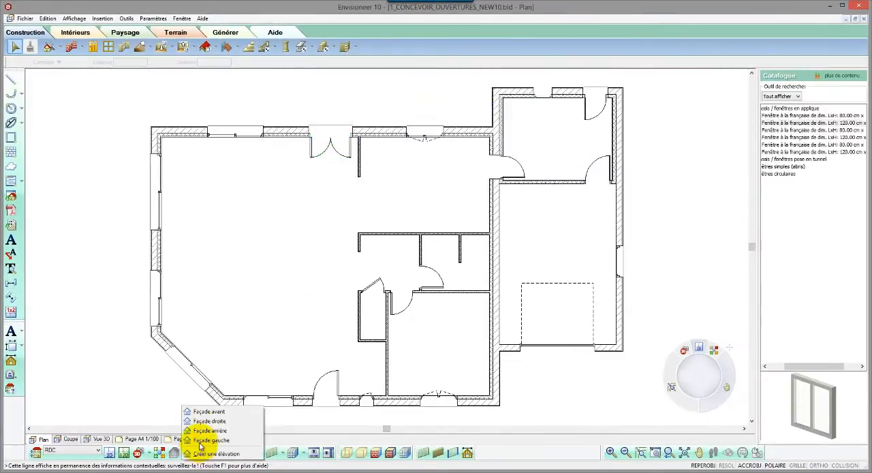
{"action": "left_click", "coordinate": [207, 412]}
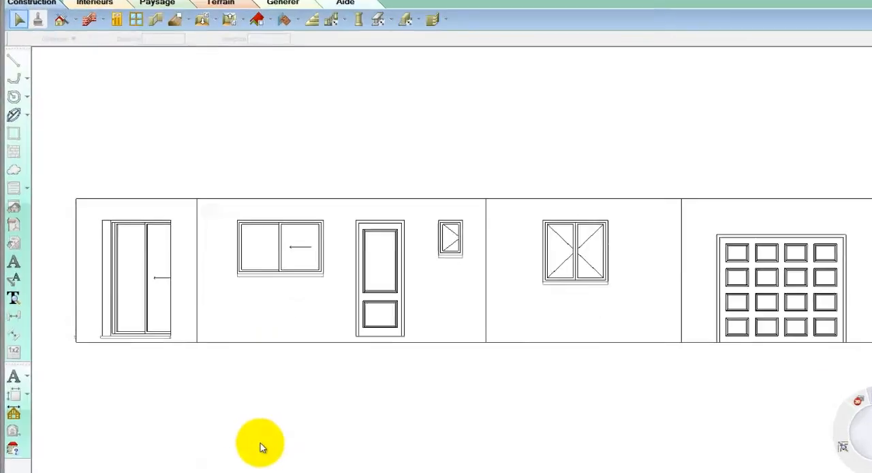
{"action": "left_click", "coordinate": [270, 249]}
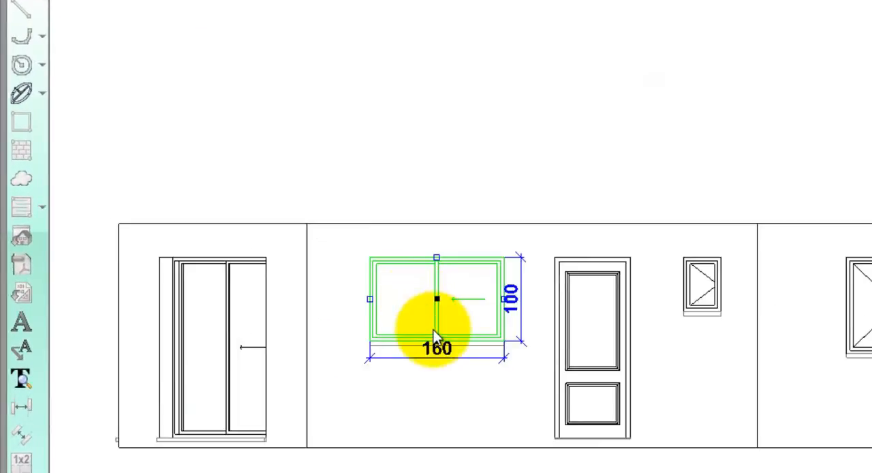
{"action": "left_click_drag", "start_coordinate": [436, 346], "coordinate": [436, 404]}
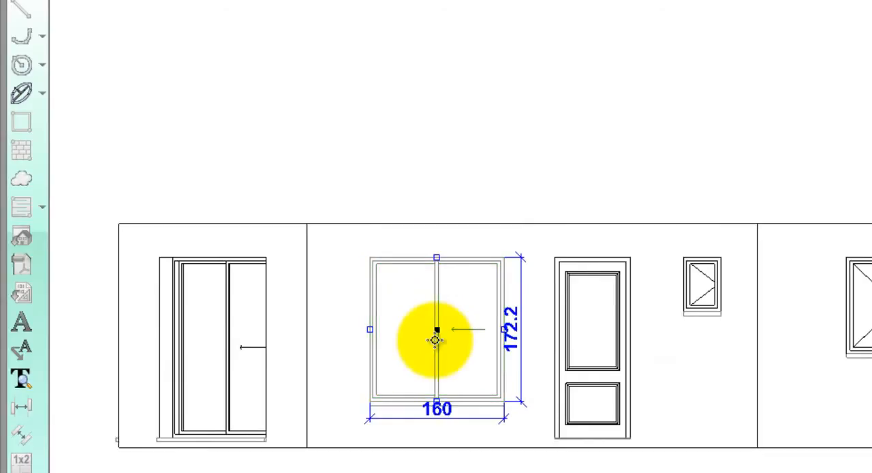
{"action": "left_click_drag", "start_coordinate": [436, 356], "coordinate": [464, 351]}
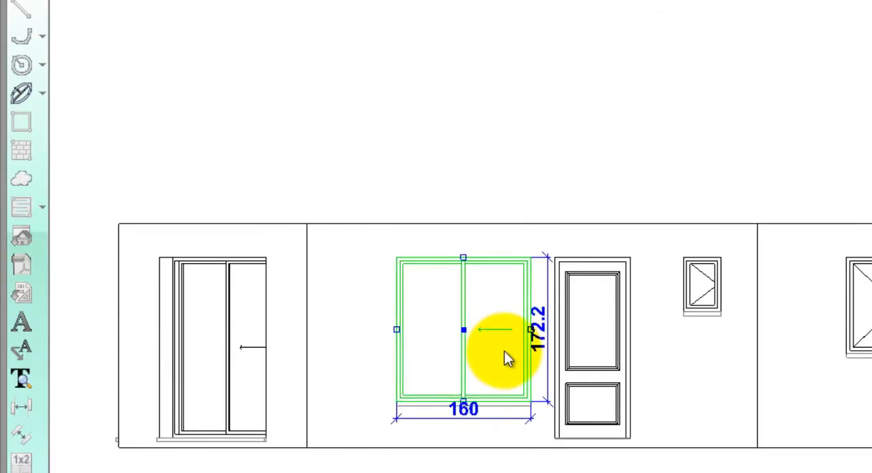
- Set the sliding window's height to 215 and its width to 170
{"action": "left_click", "coordinate": [539, 344]}
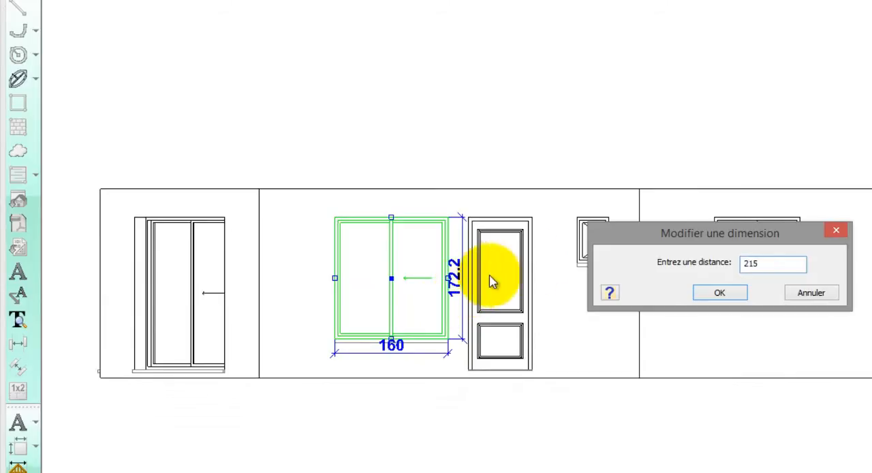
{"action": "left_click", "coordinate": [720, 293]}
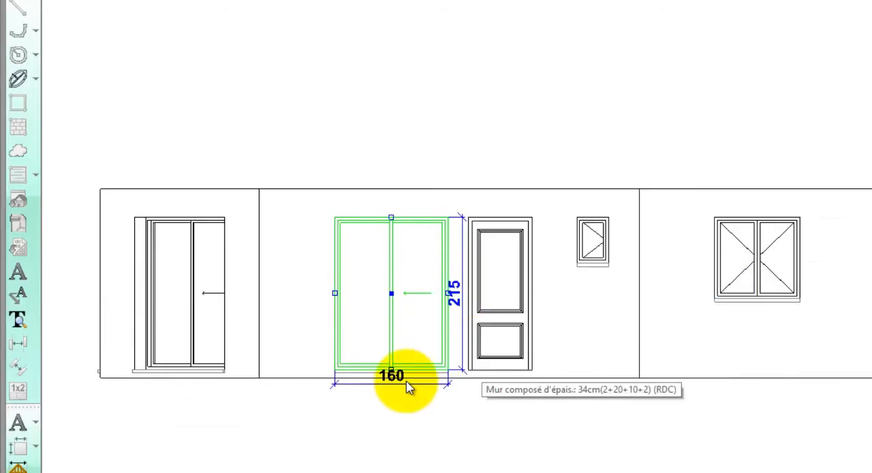
{"action": "left_click", "coordinate": [387, 384]}
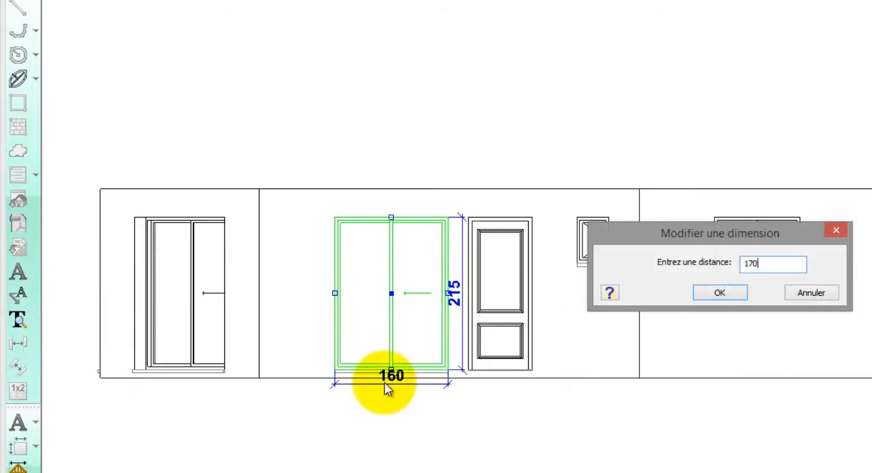
{"action": "left_click", "coordinate": [713, 293]}
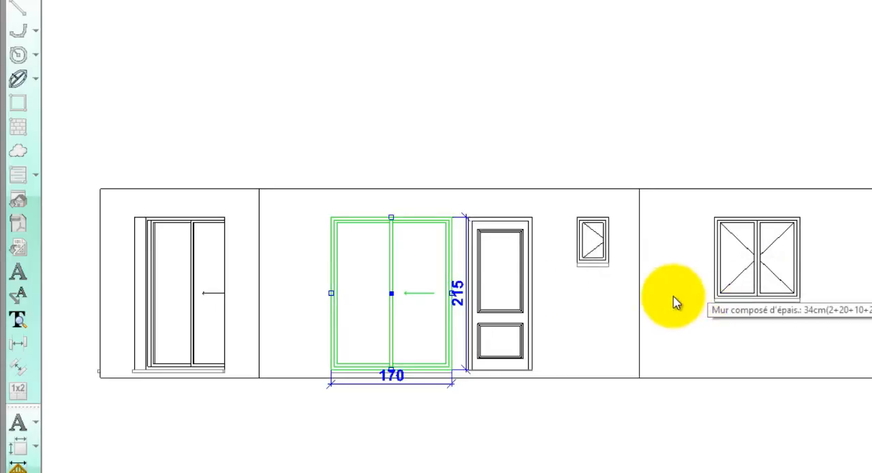
- Elevate the sliding window to level 220 with a height of 220, and move it away from the entrance door
{"action": "right_click", "coordinate": [433, 279]}
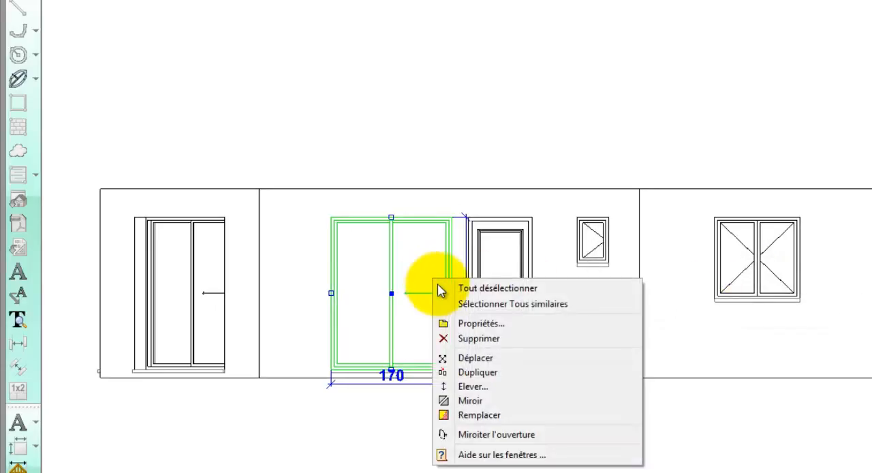
{"action": "left_click", "coordinate": [472, 386]}
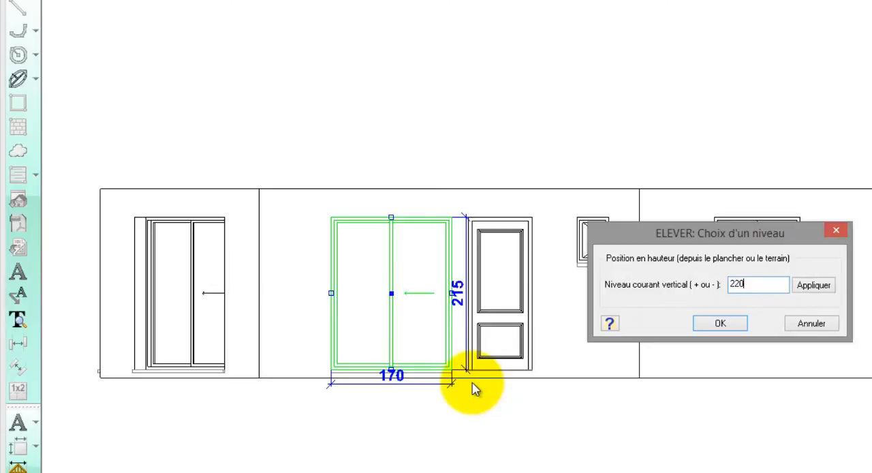
{"action": "left_click", "coordinate": [715, 323]}
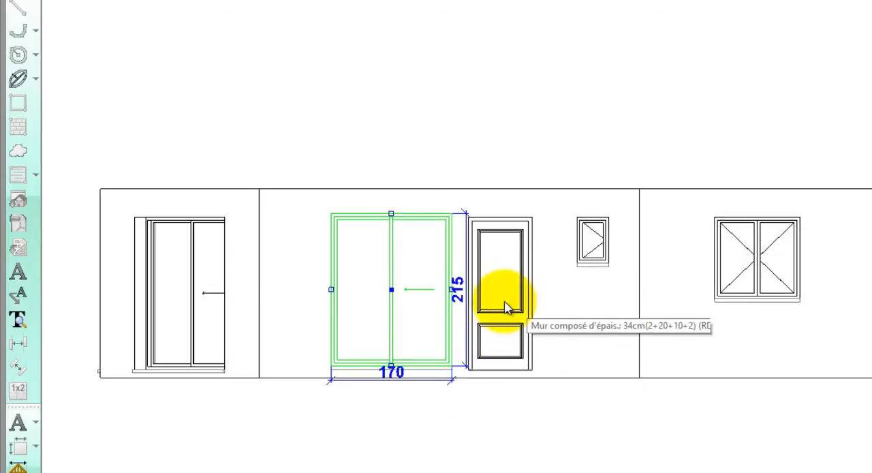
{"action": "left_click", "coordinate": [456, 305]}
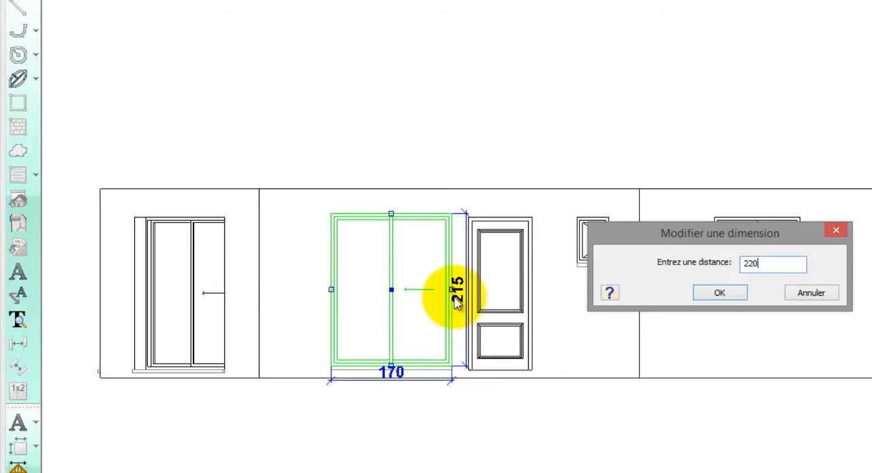
{"action": "left_click", "coordinate": [720, 292]}
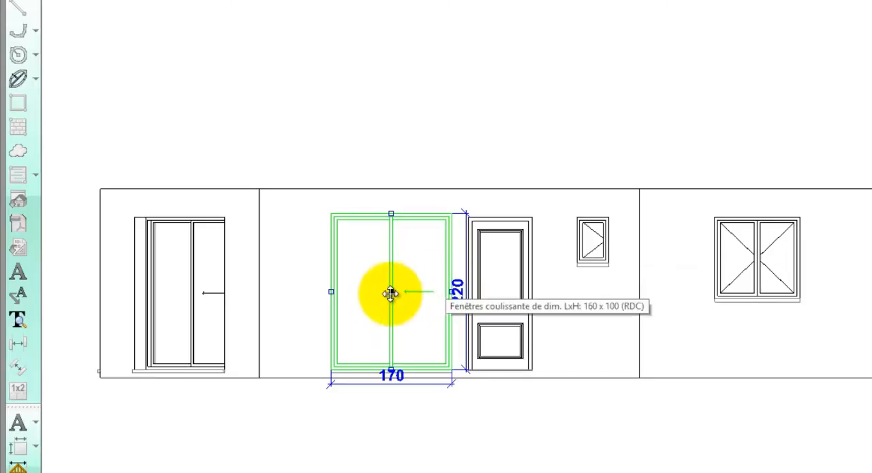
{"action": "left_click_drag", "start_coordinate": [391, 293], "coordinate": [373, 322]}
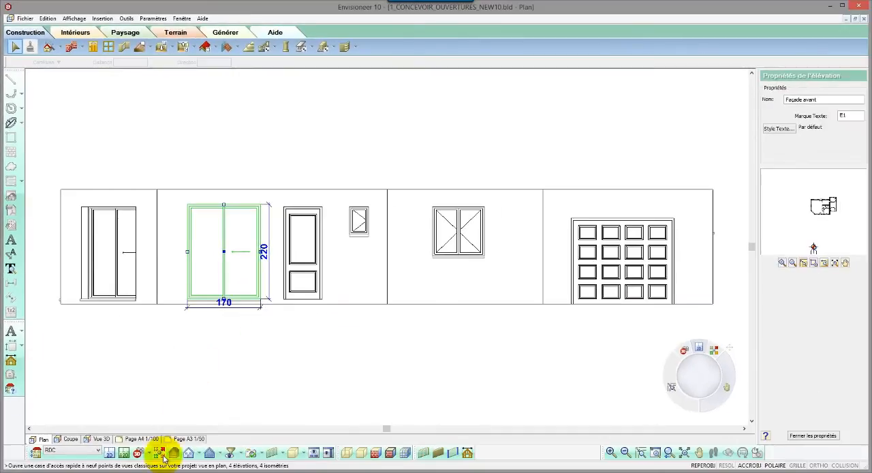
{"action": "left_click", "coordinate": [163, 454]}
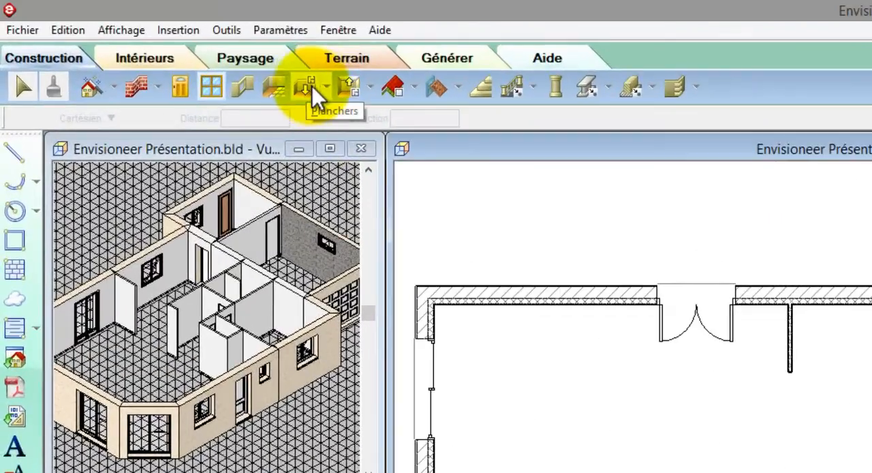
- Start a floor by room ("Plancher par pièce") and display the plan as a coloured top view with visible edges
{"action": "left_click", "coordinate": [327, 89]}
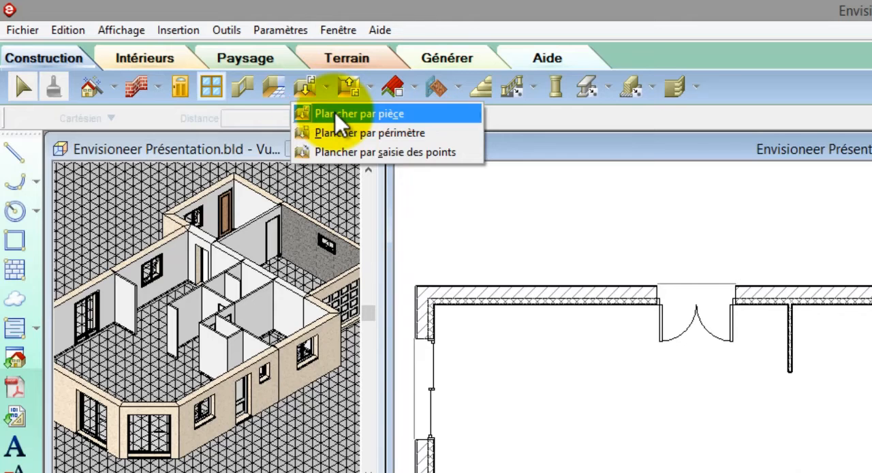
{"action": "left_click", "coordinate": [335, 114]}
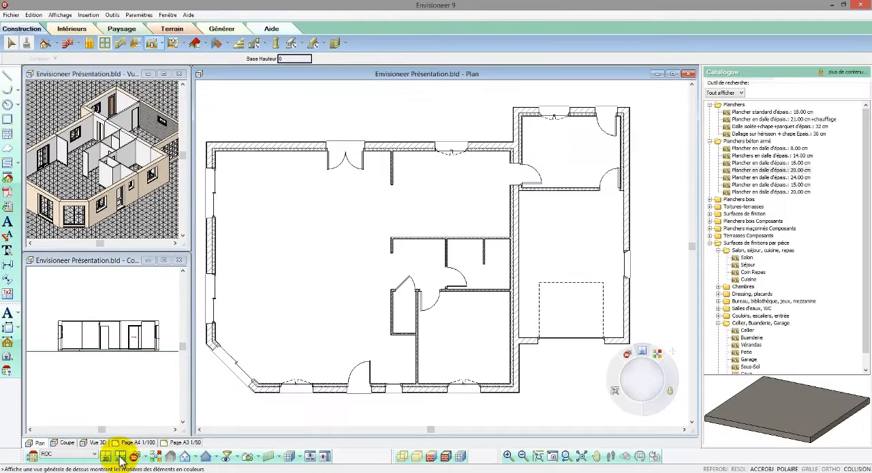
{"action": "left_click", "coordinate": [120, 457]}
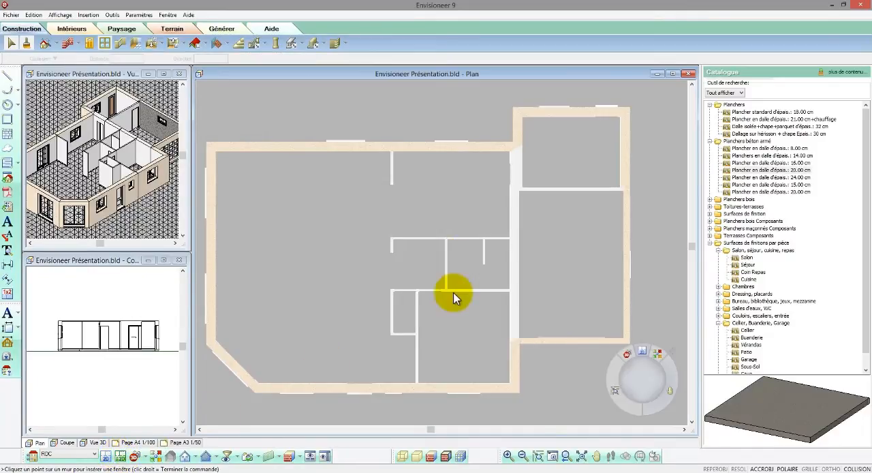
{"action": "left_click", "coordinate": [445, 456]}
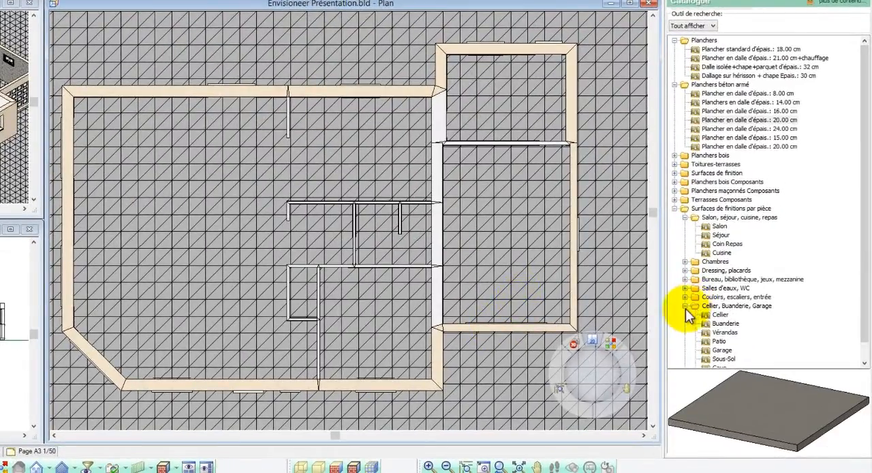
- Lay the "Chambre" finish floor in the bedroom at the front of the house, beside the garage
{"action": "left_click", "coordinate": [686, 306]}
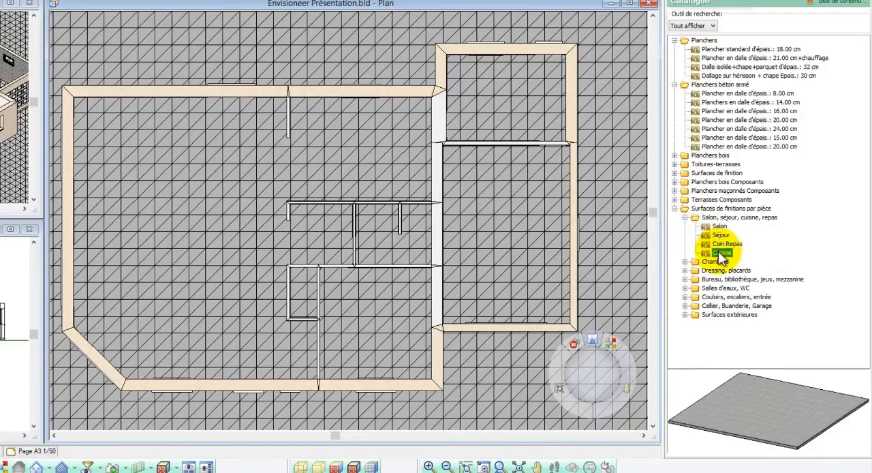
{"action": "left_click", "coordinate": [686, 262]}
{"action": "left_click", "coordinate": [719, 270]}
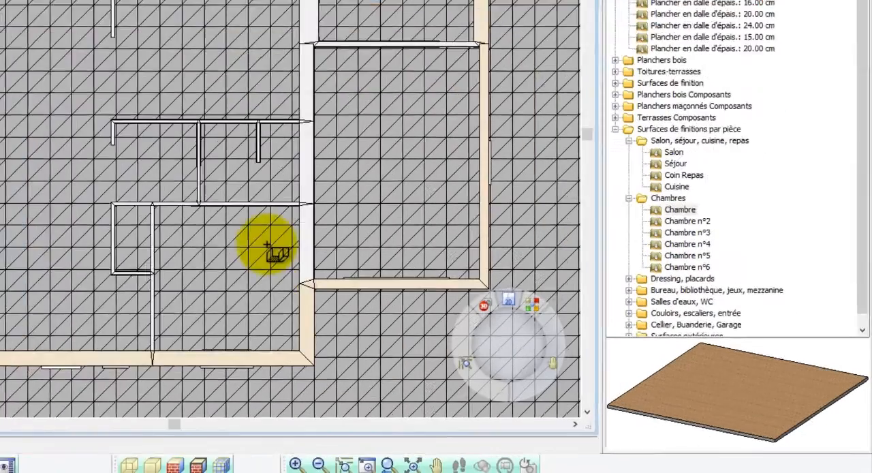
{"action": "left_click", "coordinate": [408, 297]}
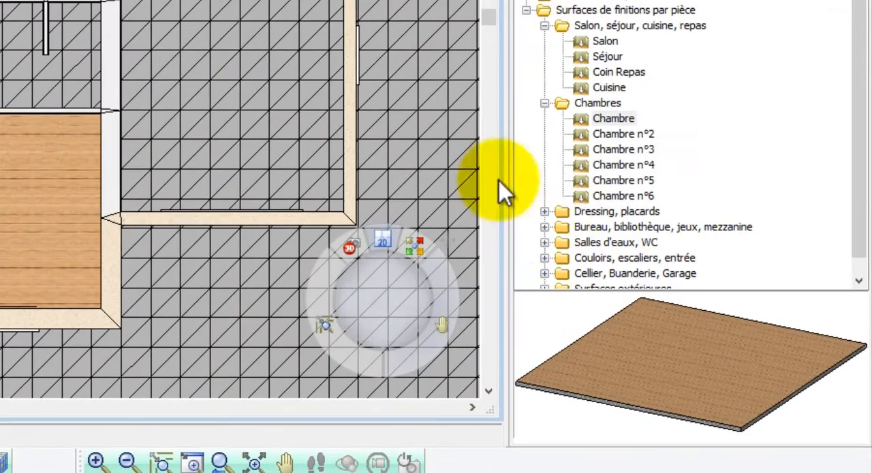
- Lay the "Salle de bains" finish floor in the bathroom and the "W.C." finish floor in the small room beside the bedroom
{"action": "double_click", "coordinate": [553, 244]}
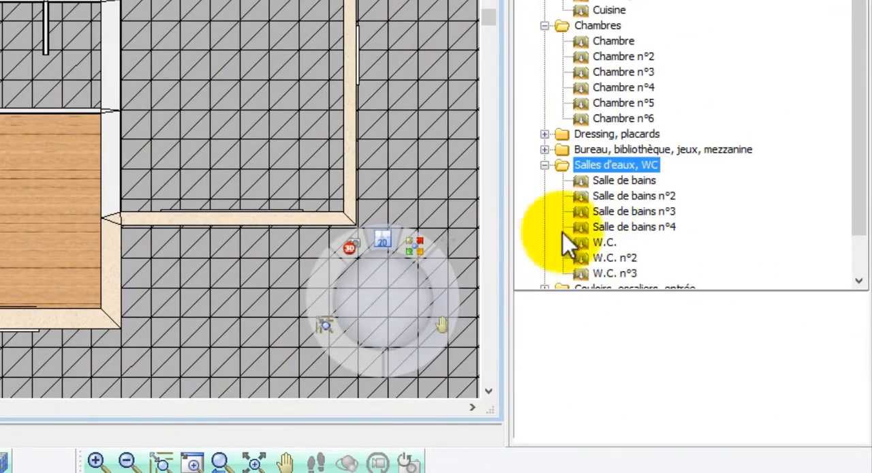
{"action": "left_click", "coordinate": [567, 182]}
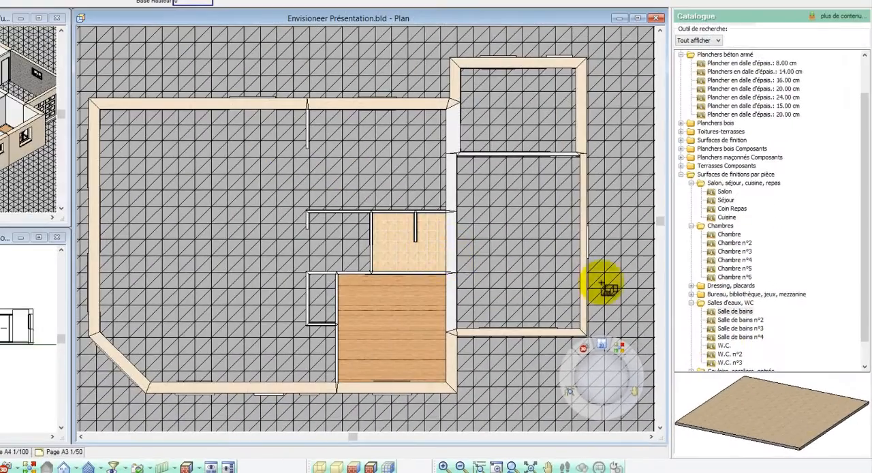
{"action": "left_click", "coordinate": [724, 345]}
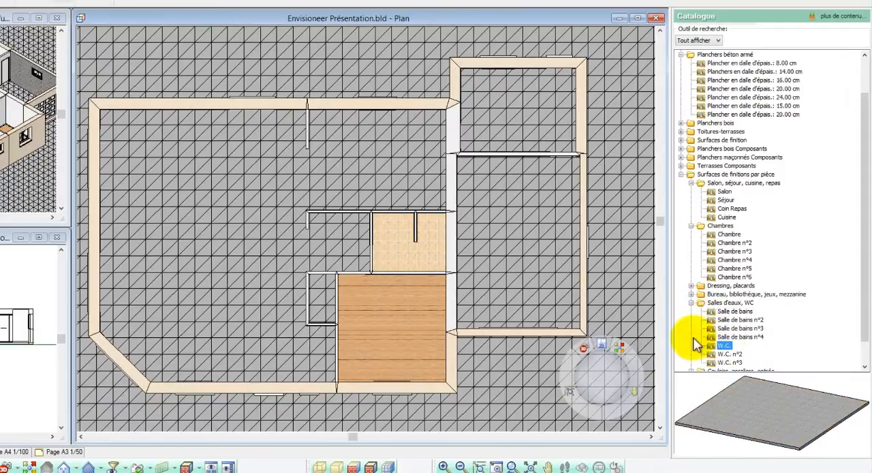
{"action": "left_click", "coordinate": [336, 303]}
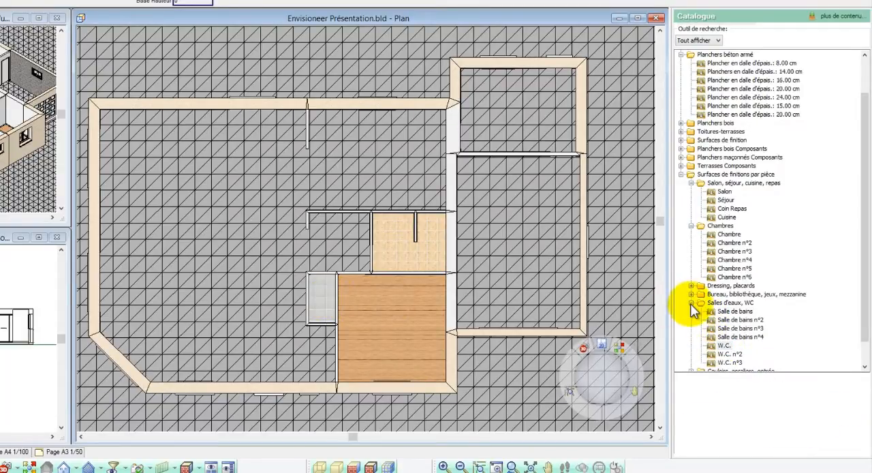
- Lay the "Cellier" finish floor in the room behind the garage and the "Garage" finish floor in the garage
{"action": "left_click", "coordinate": [692, 303]}
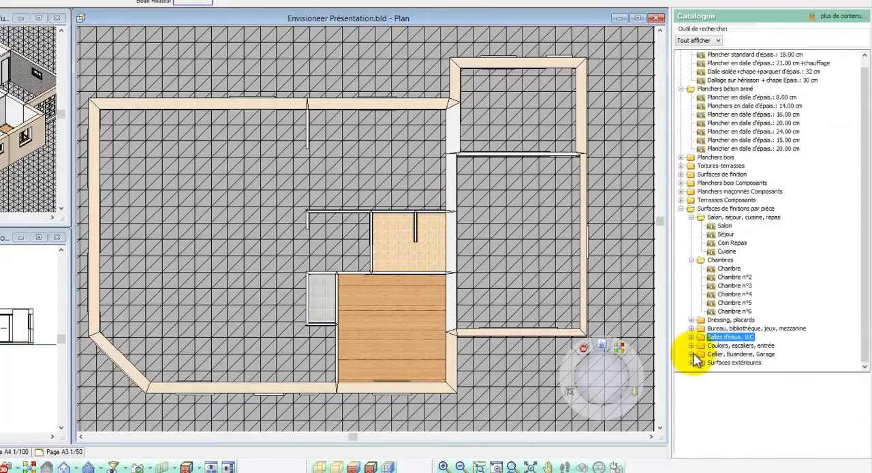
{"action": "left_click", "coordinate": [691, 353]}
{"action": "left_click", "coordinate": [724, 311]}
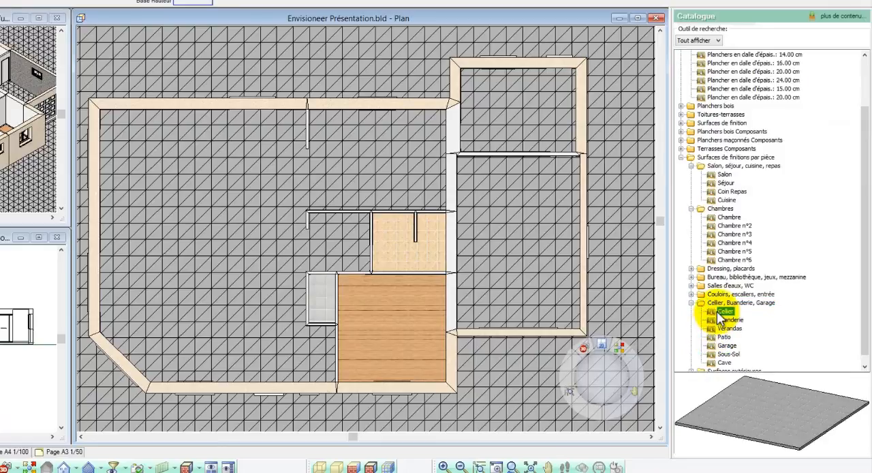
{"action": "left_click", "coordinate": [530, 144]}
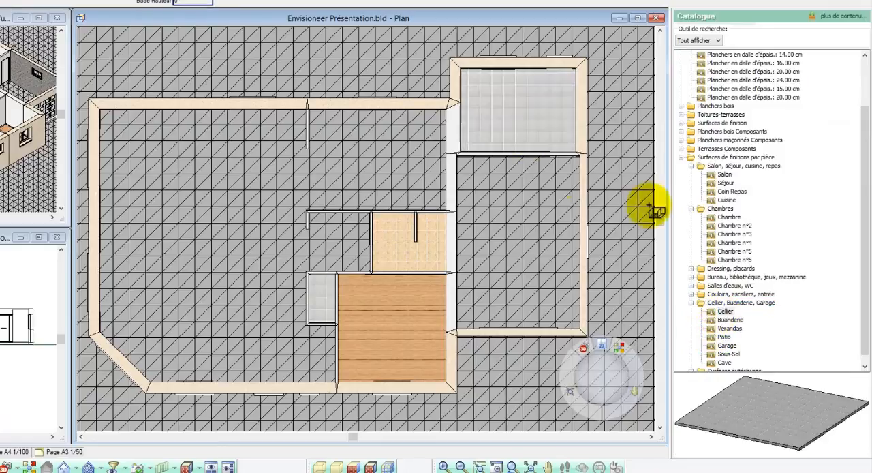
{"action": "left_click", "coordinate": [726, 345]}
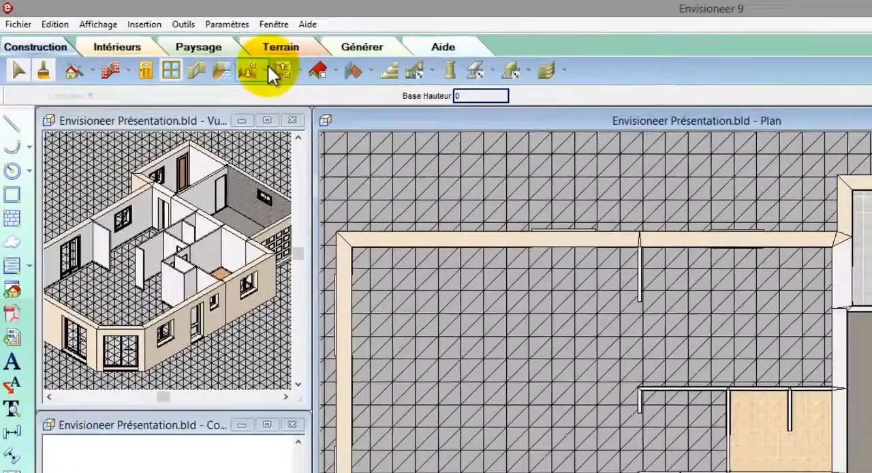
- Draw the "Salon" finish floor by points ("Plancher par saisie des points") over the living room, following its angled corner and leaving out the entrance area
{"action": "left_click", "coordinate": [160, 42]}
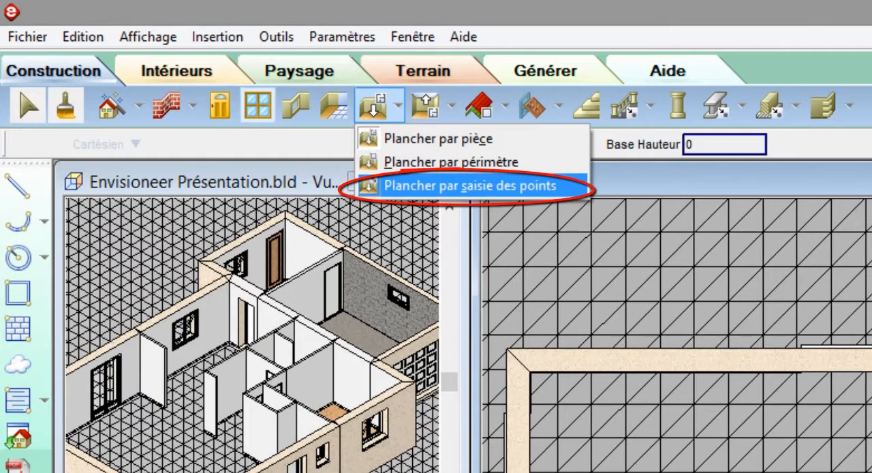
{"action": "left_click", "coordinate": [422, 185]}
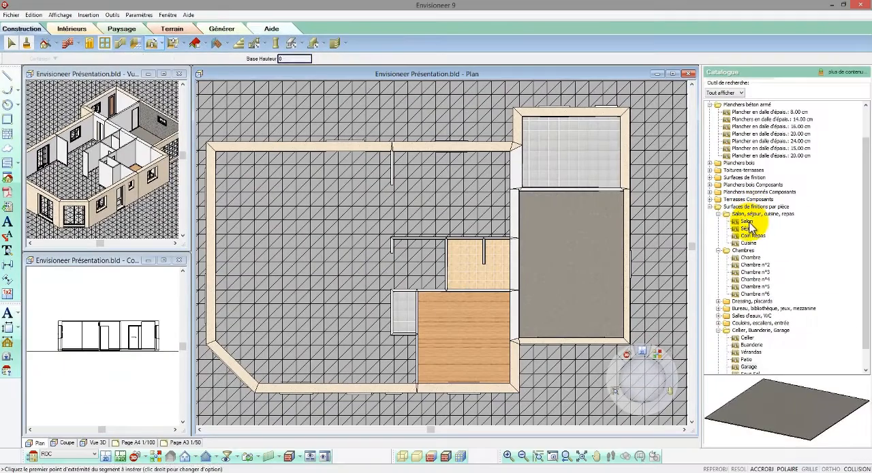
{"action": "left_click", "coordinate": [747, 221]}
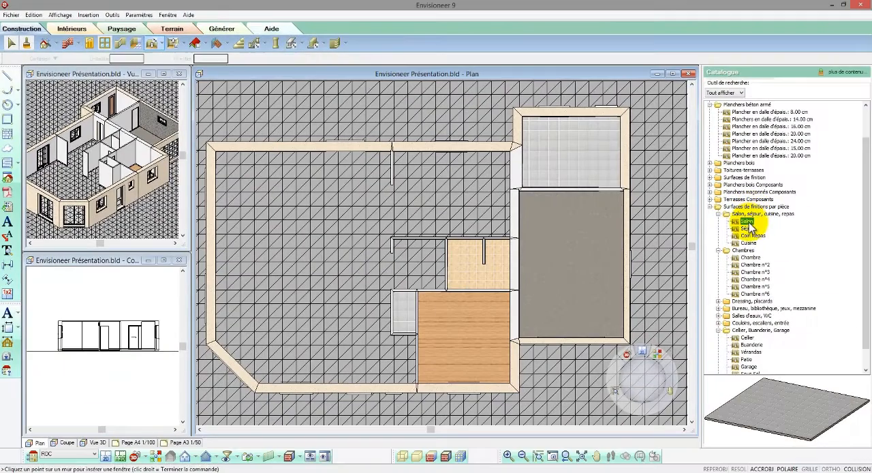
{"action": "left_click", "coordinate": [216, 153]}
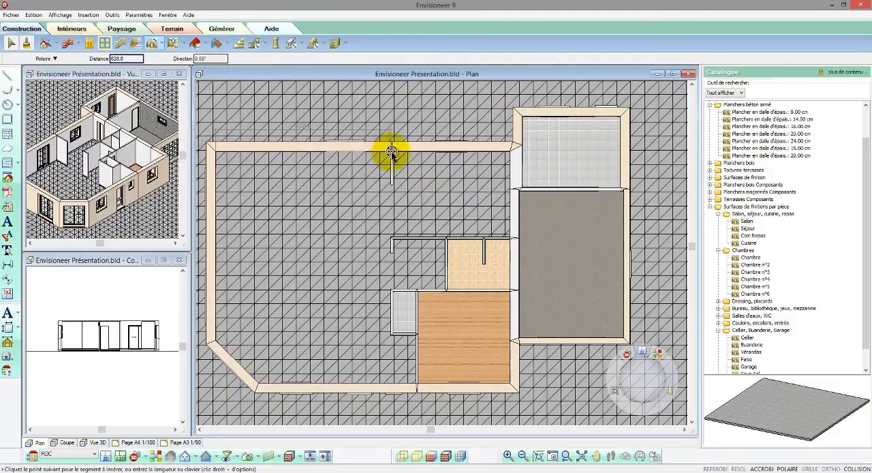
{"action": "left_click", "coordinate": [392, 151]}
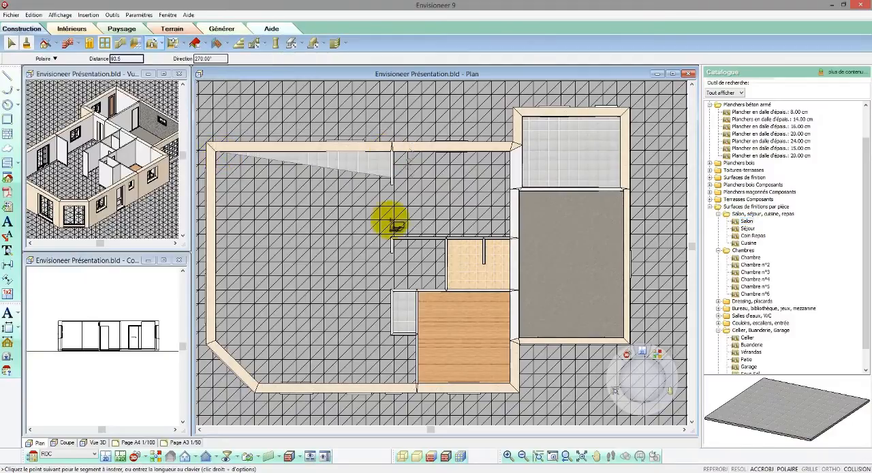
{"action": "left_click", "coordinate": [391, 334]}
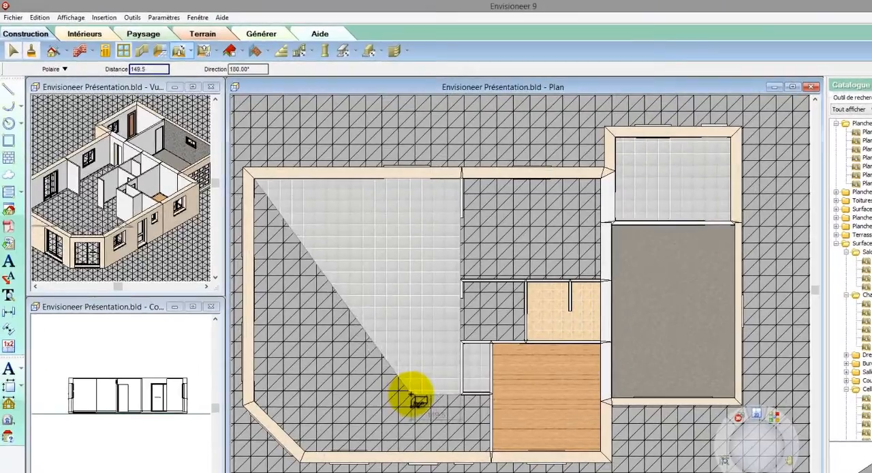
{"action": "left_click", "coordinate": [411, 395]}
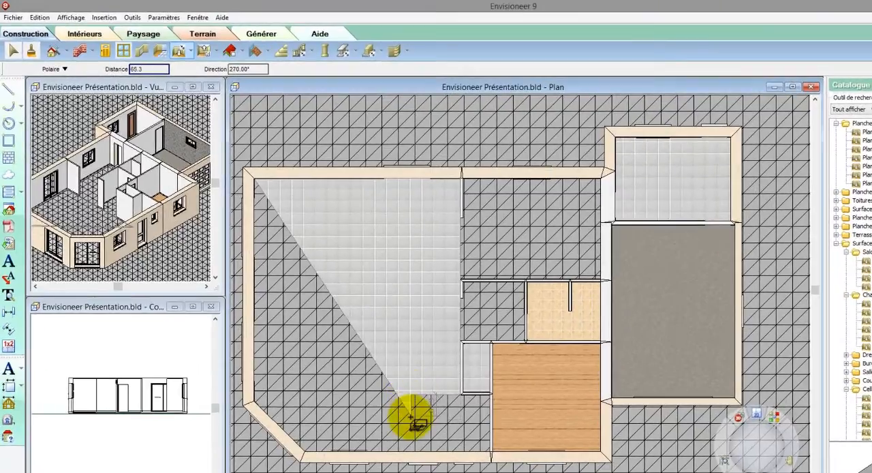
{"action": "left_click", "coordinate": [413, 452]}
{"action": "left_click", "coordinate": [306, 455]}
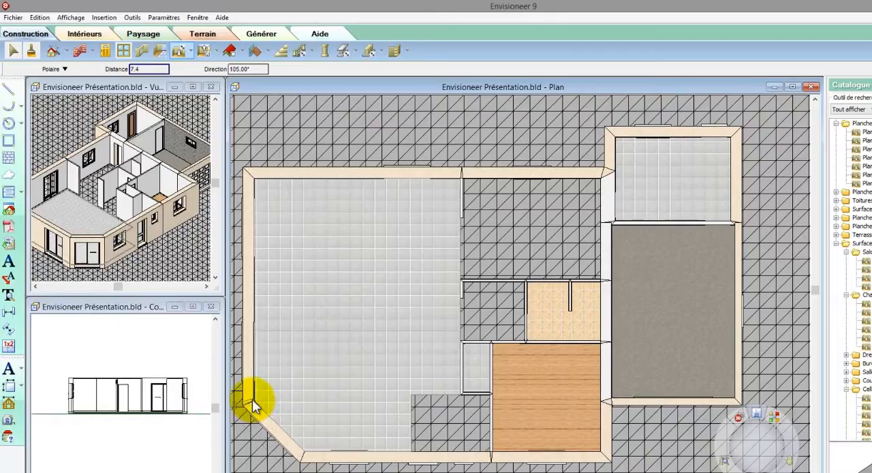
{"action": "right_click", "coordinate": [253, 402]}
{"action": "left_click", "coordinate": [270, 406]}
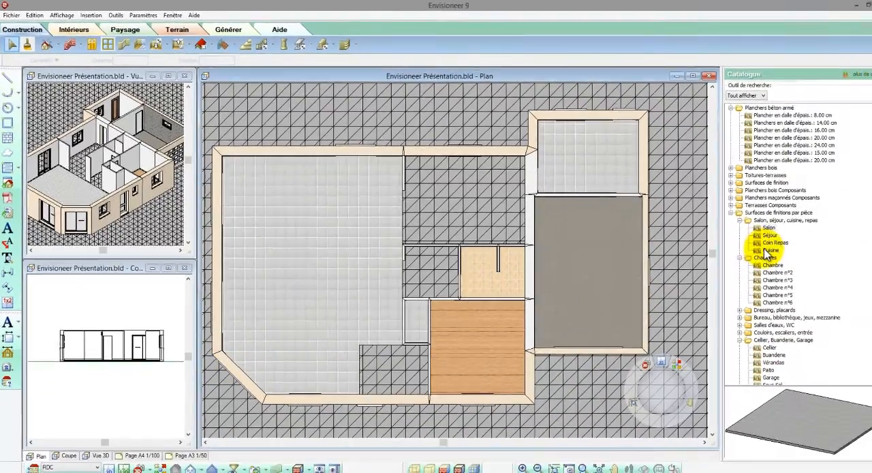
- Draw the "Cuisine" finish floor by points over the kitchen, between the living room and the back room
{"action": "left_click", "coordinate": [743, 243]}
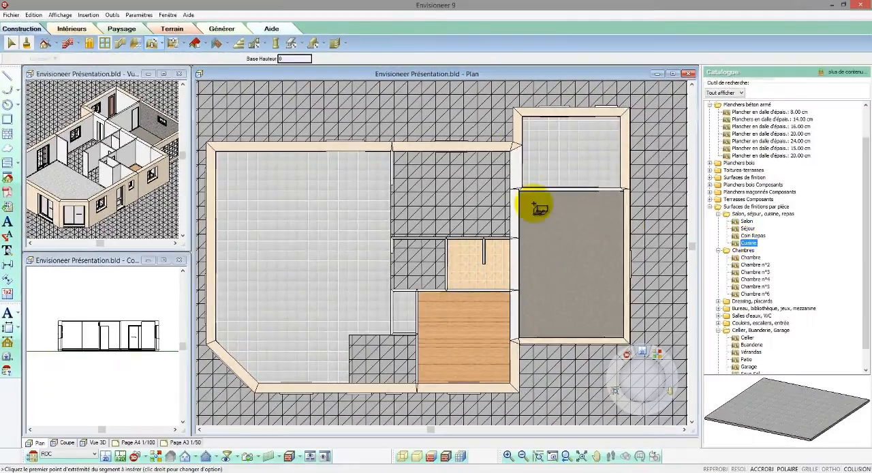
{"action": "left_click", "coordinate": [511, 153]}
{"action": "left_click", "coordinate": [515, 237]}
{"action": "left_click", "coordinate": [391, 240]}
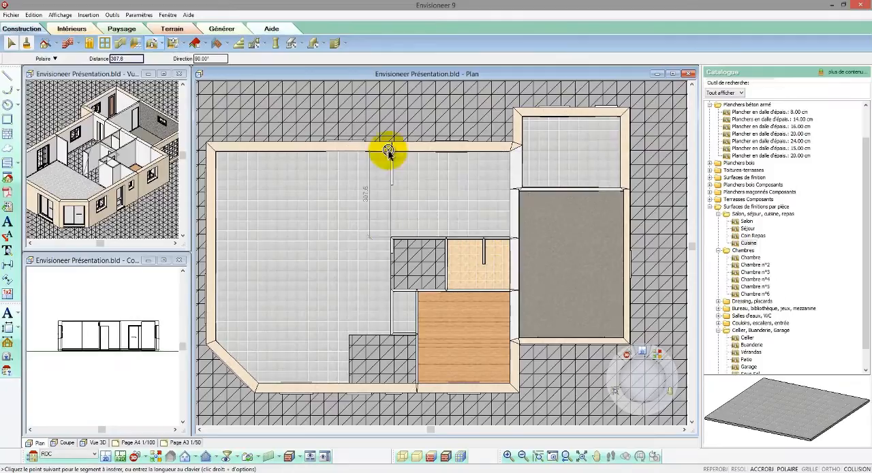
{"action": "right_click", "coordinate": [390, 151]}
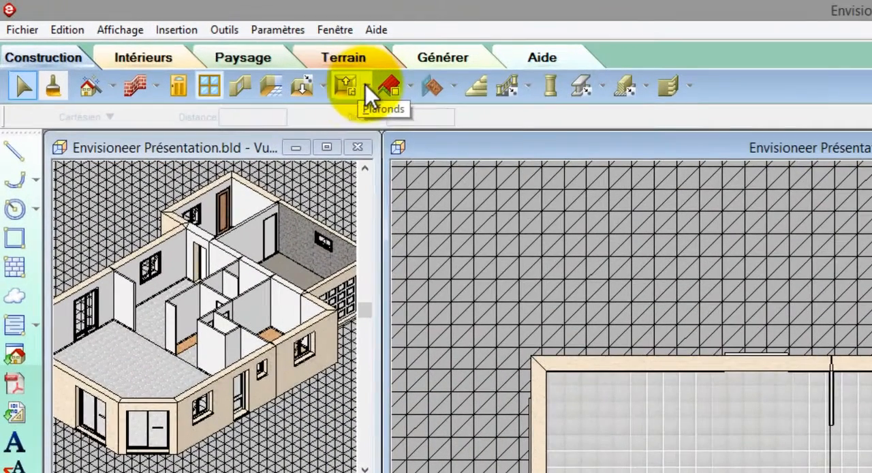
- Display the plan as 2D lines and draw a 1.30 cm flat ceiling by points over the main house, without the garage wing
{"action": "left_click", "coordinate": [366, 84]}
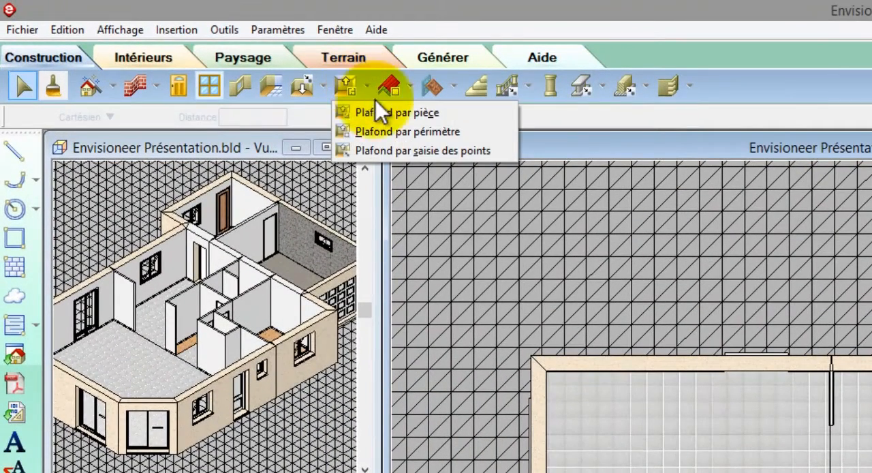
{"action": "left_click", "coordinate": [385, 150]}
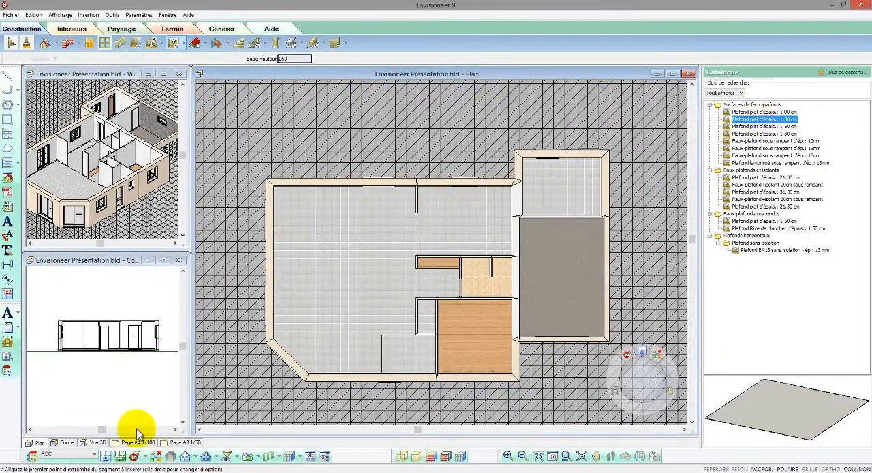
{"action": "left_click", "coordinate": [111, 457]}
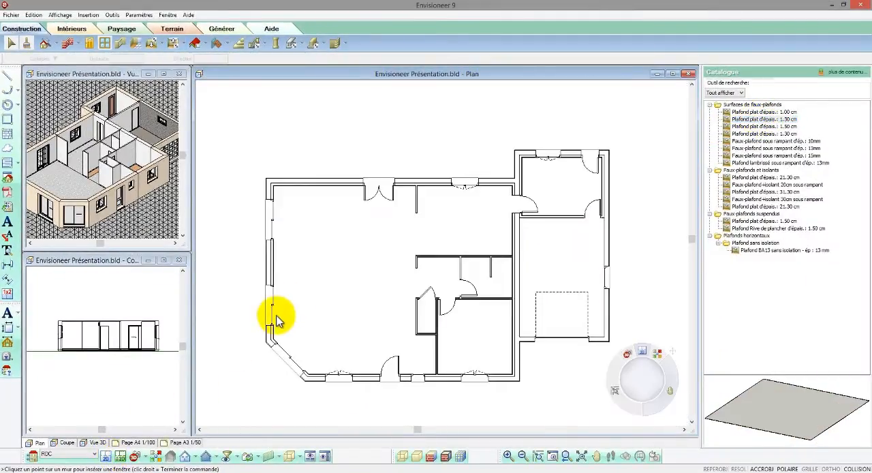
{"action": "left_click", "coordinate": [730, 121]}
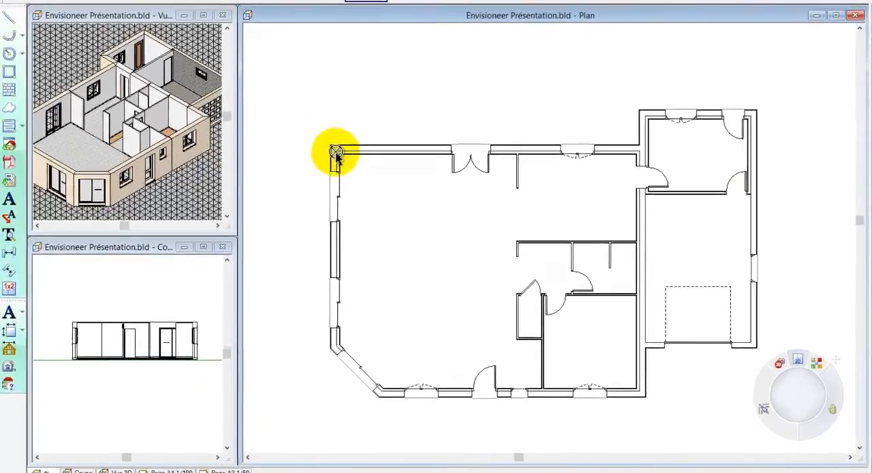
{"action": "left_click", "coordinate": [269, 180]}
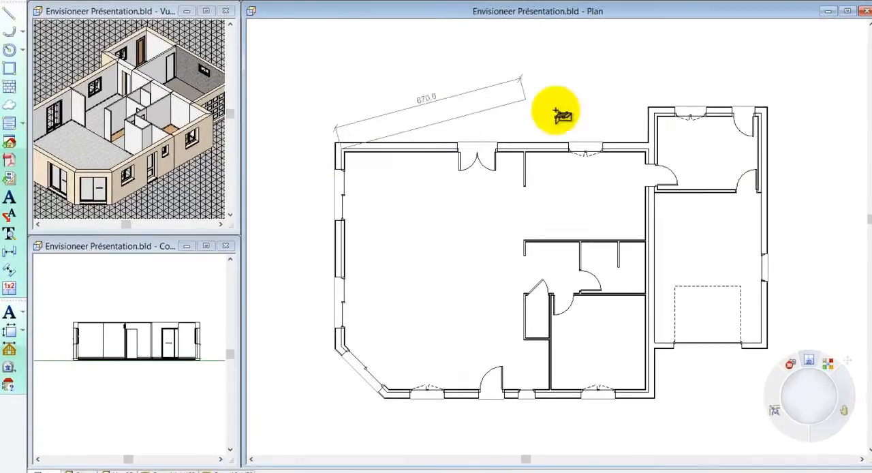
{"action": "left_click", "coordinate": [657, 148]}
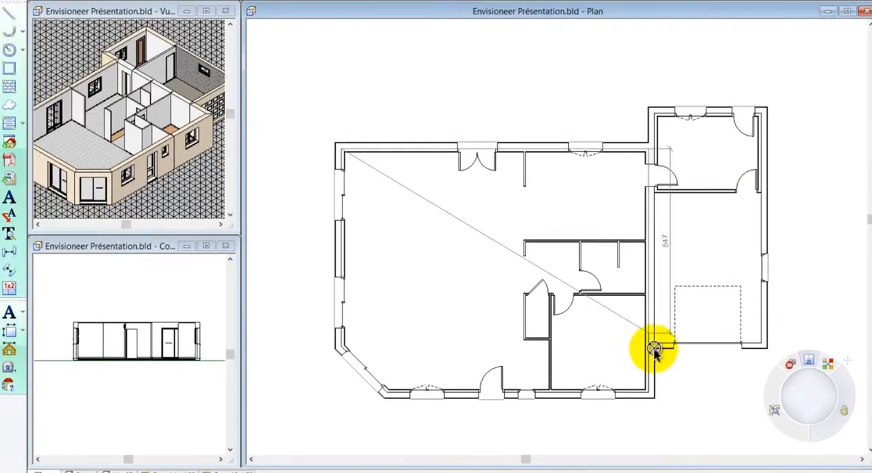
{"action": "left_click", "coordinate": [648, 392]}
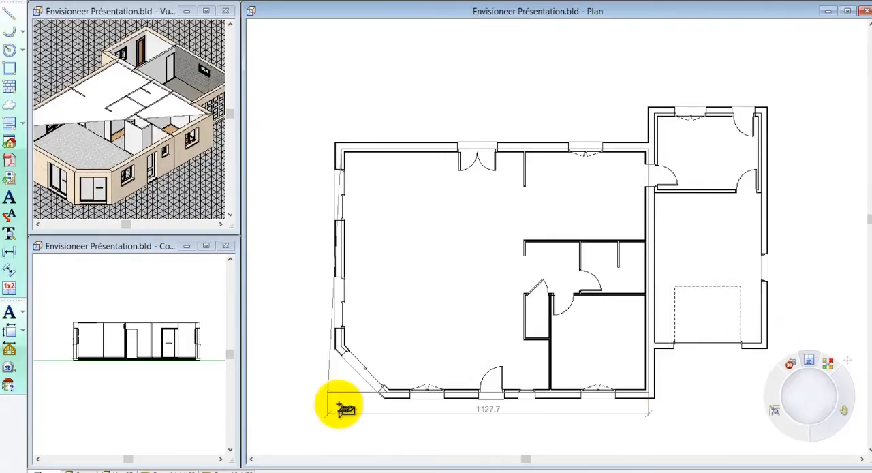
{"action": "scroll", "coordinate": [339, 407], "scroll_direction": "up", "scroll_amount": 4}
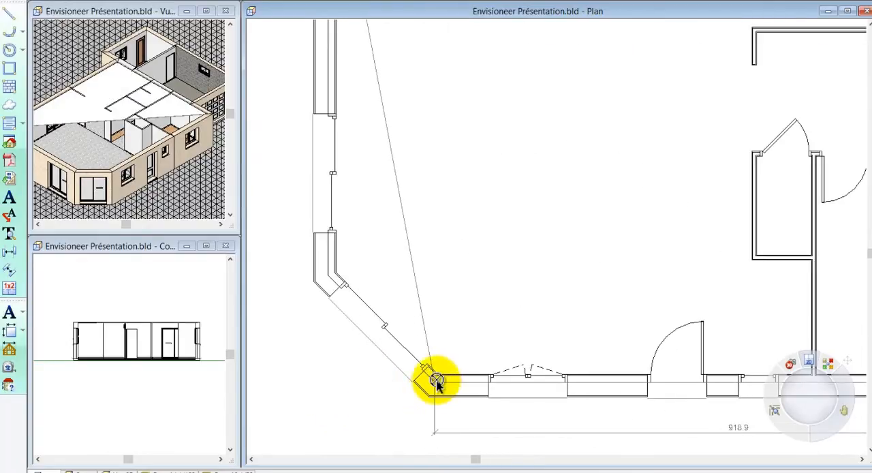
{"action": "left_click", "coordinate": [436, 382]}
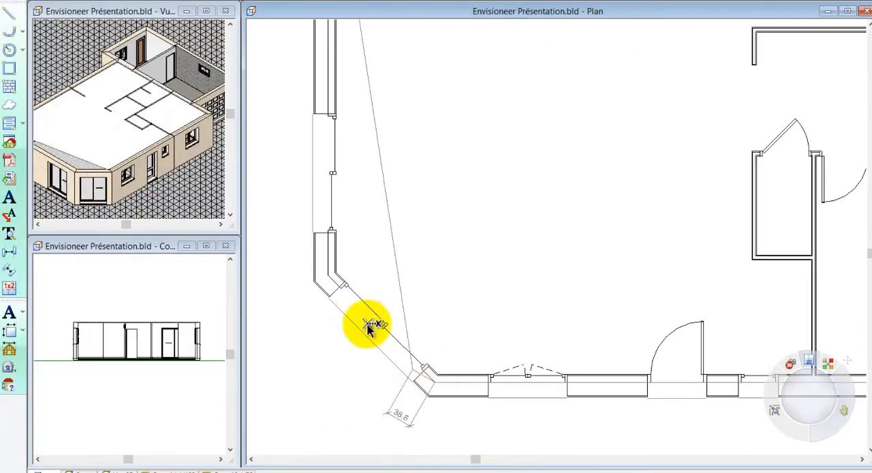
{"action": "left_click", "coordinate": [332, 278]}
{"action": "right_click", "coordinate": [335, 282]}
{"action": "left_click", "coordinate": [342, 285]}
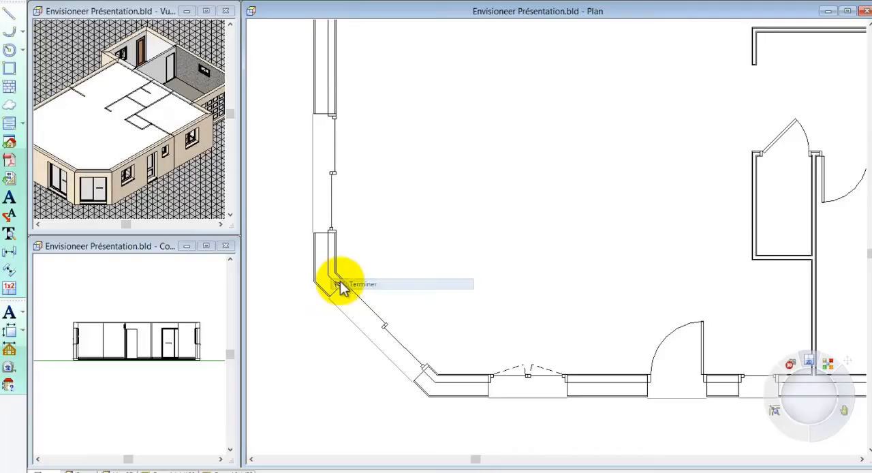
- Cut a rectangular stairwell opening ("Créer un percement") in the main ceiling, from the closet's door wall to the front wall, as wide as the closet
{"action": "scroll", "coordinate": [304, 390], "scroll_direction": "down", "scroll_amount": 3}
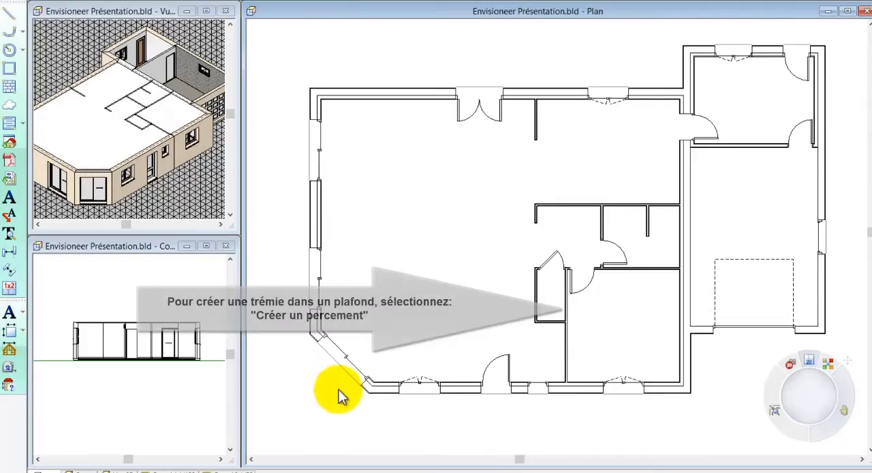
{"action": "scroll", "coordinate": [545, 402], "scroll_direction": "up", "scroll_amount": 3}
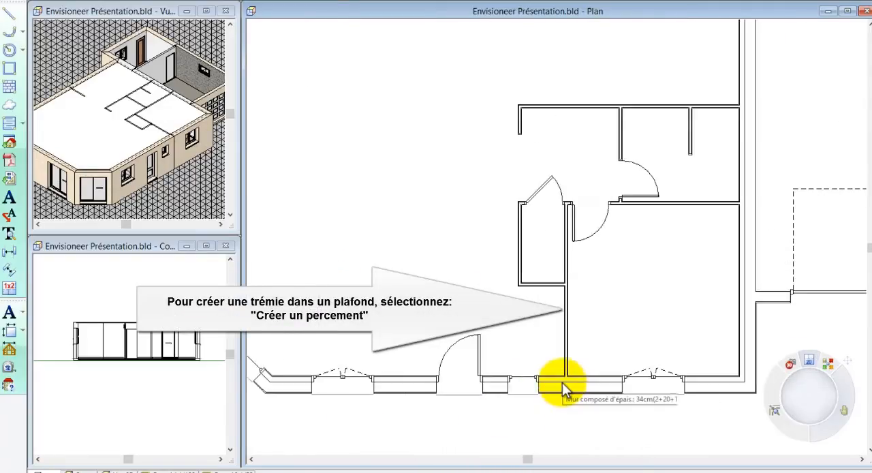
{"action": "left_click", "coordinate": [561, 382]}
{"action": "right_click", "coordinate": [559, 361]}
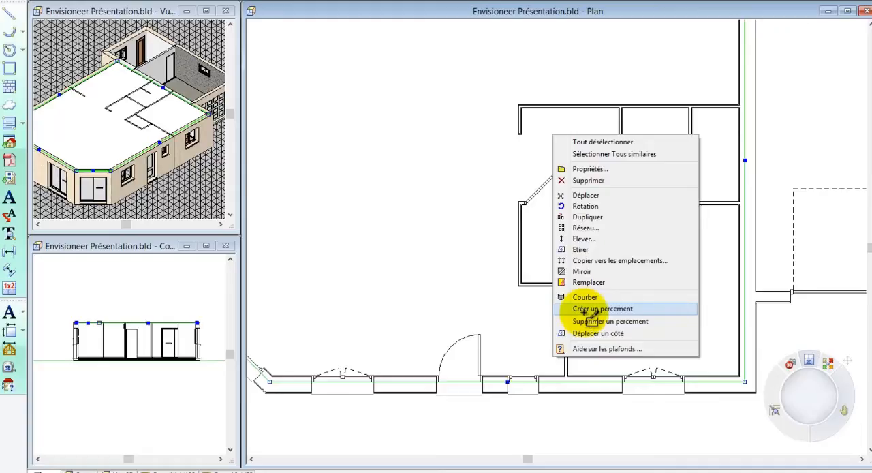
{"action": "left_click", "coordinate": [590, 308]}
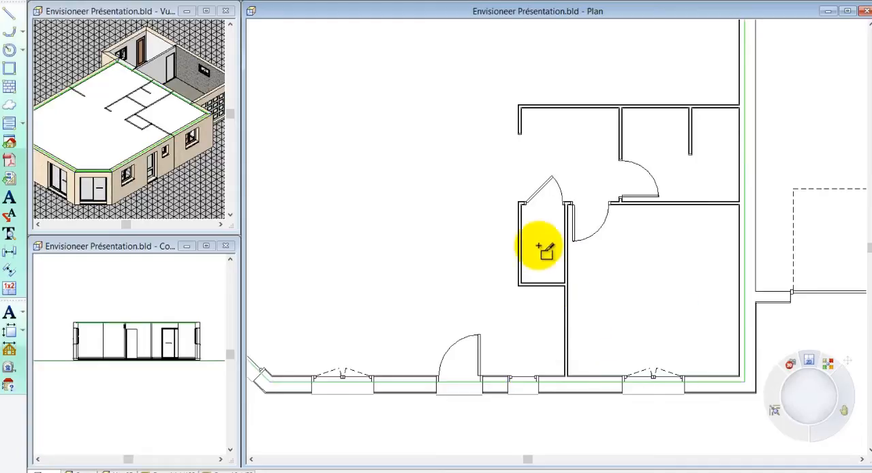
{"action": "left_click", "coordinate": [519, 203]}
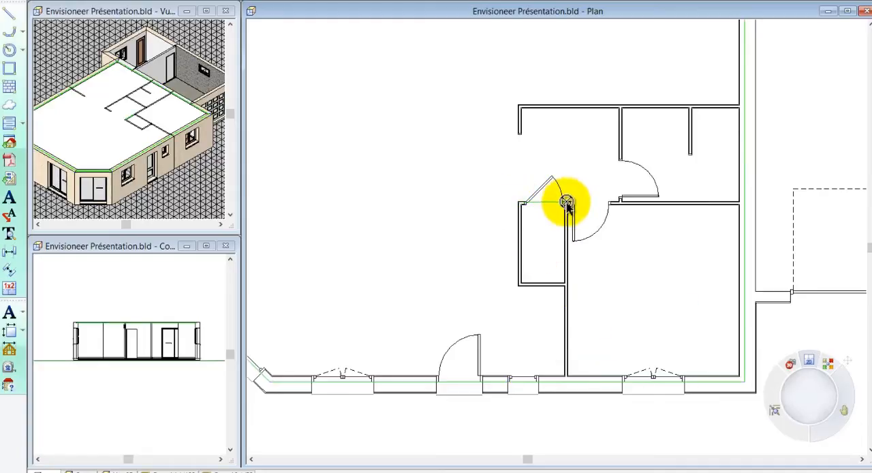
{"action": "left_click", "coordinate": [566, 203]}
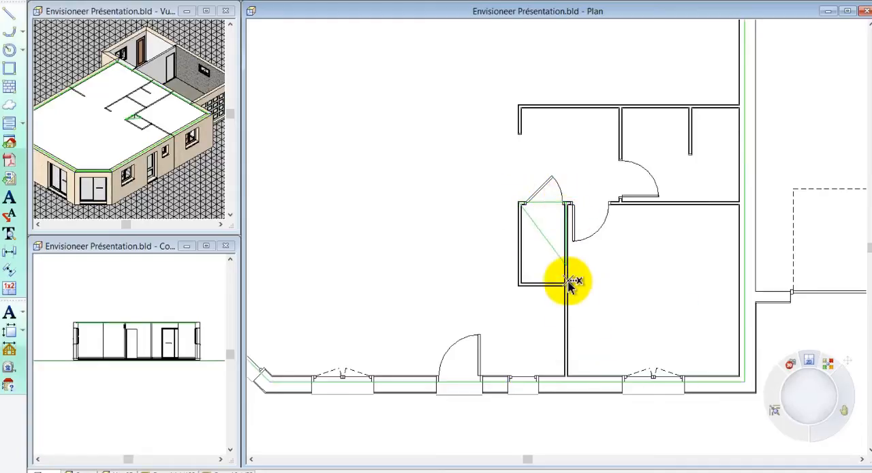
{"action": "left_click", "coordinate": [563, 376]}
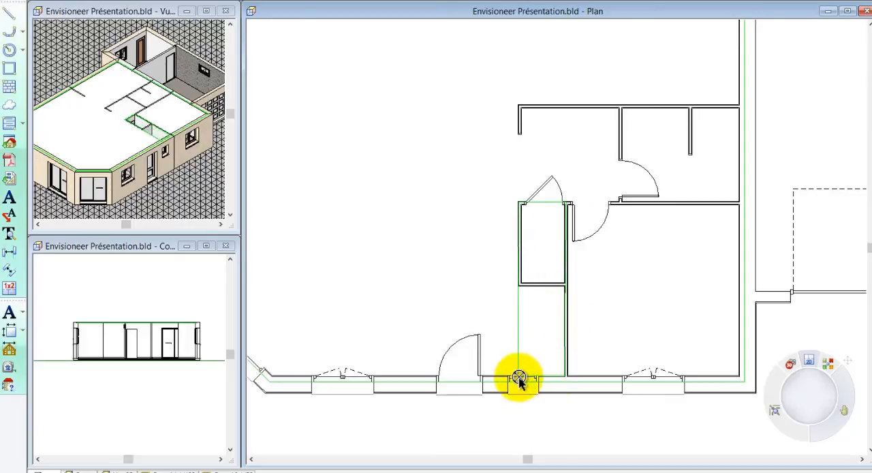
{"action": "right_click", "coordinate": [519, 380]}
{"action": "left_click", "coordinate": [541, 386]}
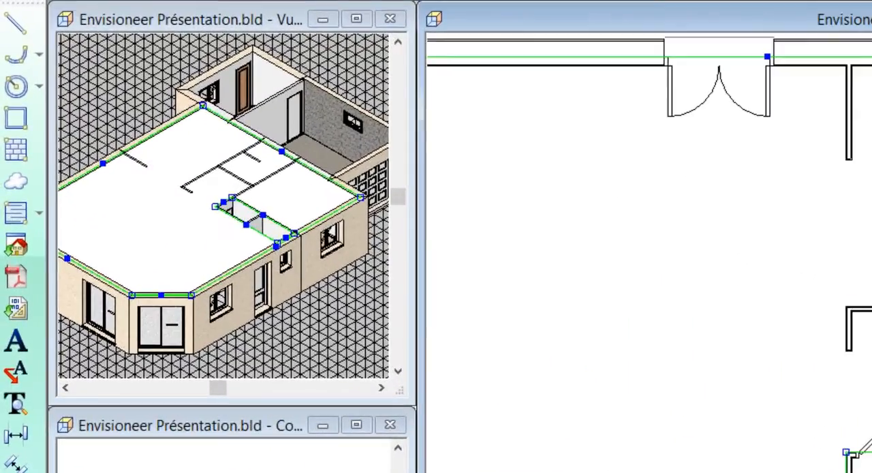
{"action": "scroll", "coordinate": [649, 252], "scroll_direction": "down", "scroll_amount": 1}
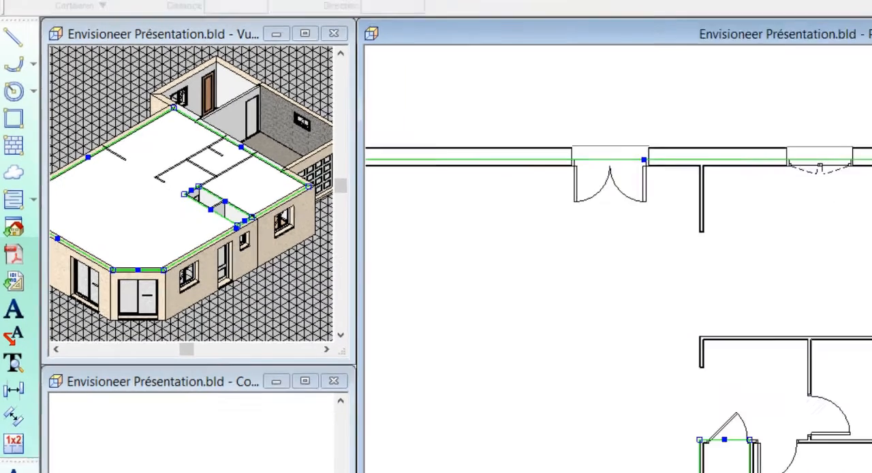
{"action": "left_click", "coordinate": [784, 251]}
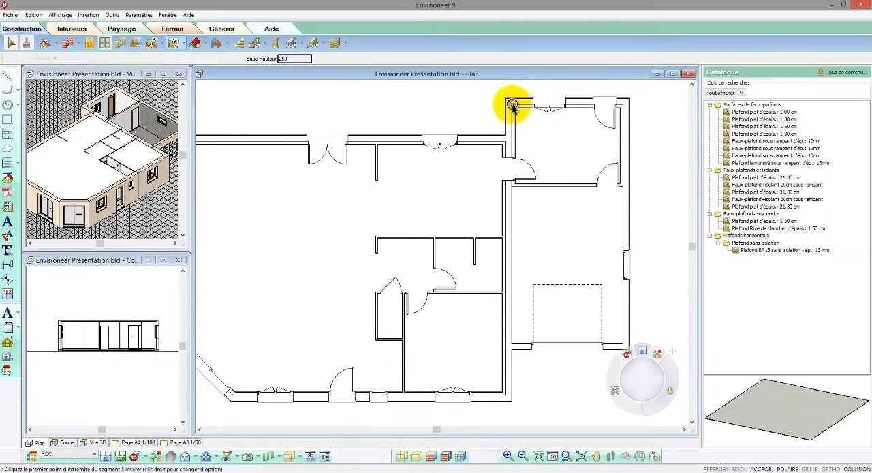
- Add a flat ceiling over the room behind the garage and another over the garage itself
{"action": "left_click", "coordinate": [513, 106]}
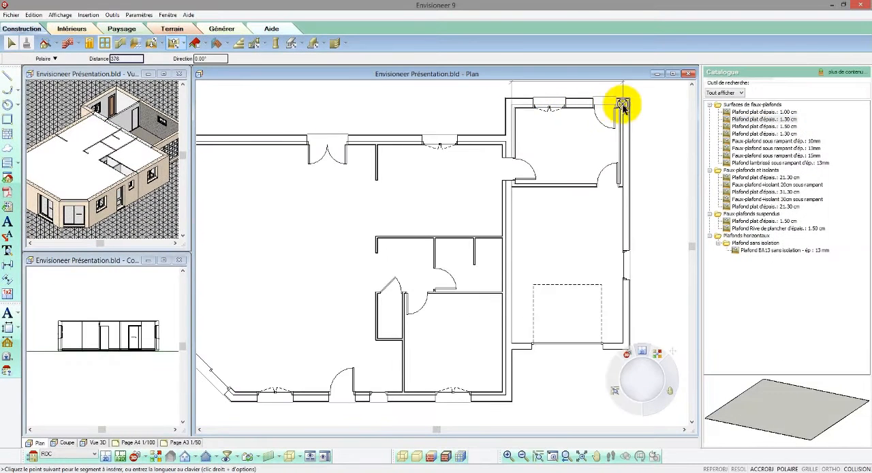
{"action": "left_click", "coordinate": [624, 189]}
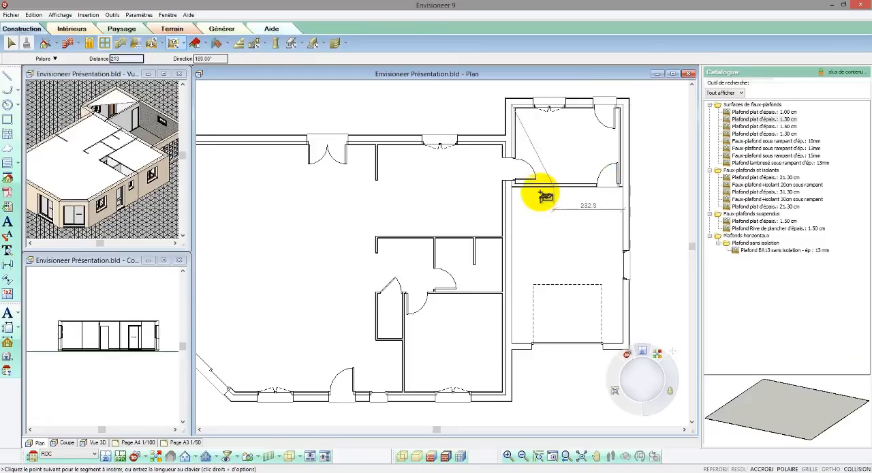
{"action": "right_click", "coordinate": [512, 193]}
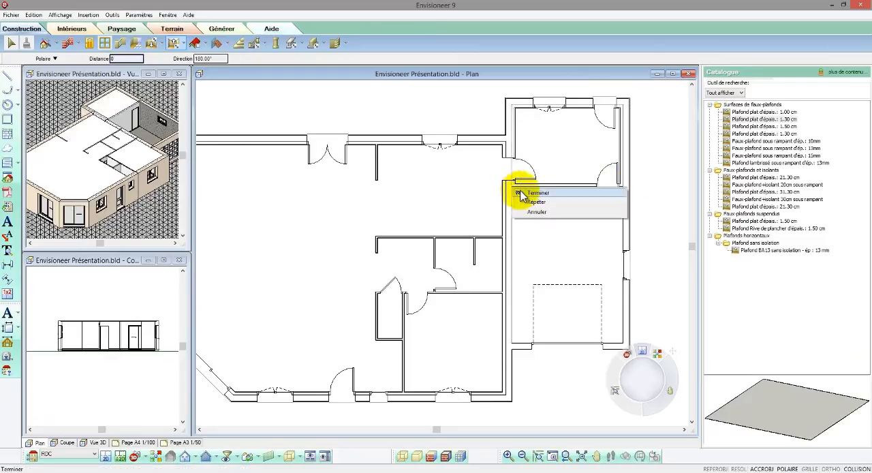
{"action": "left_click", "coordinate": [526, 193]}
{"action": "left_click", "coordinate": [605, 188]}
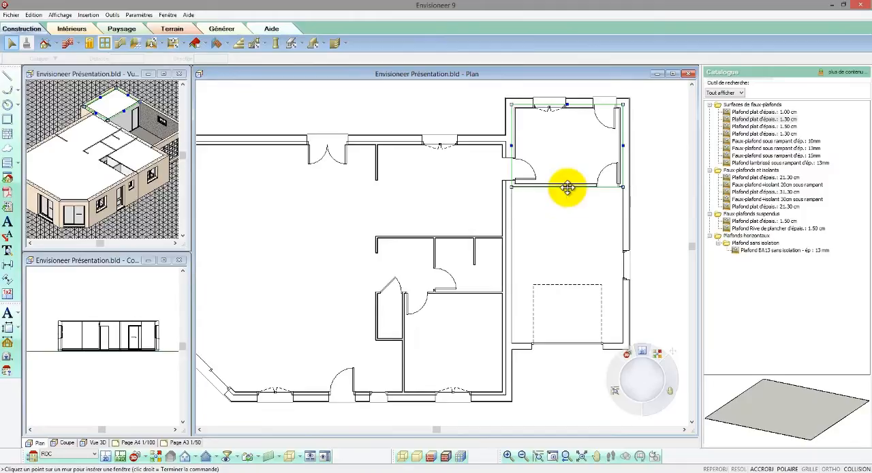
{"action": "left_click_drag", "start_coordinate": [568, 188], "coordinate": [512, 346]}
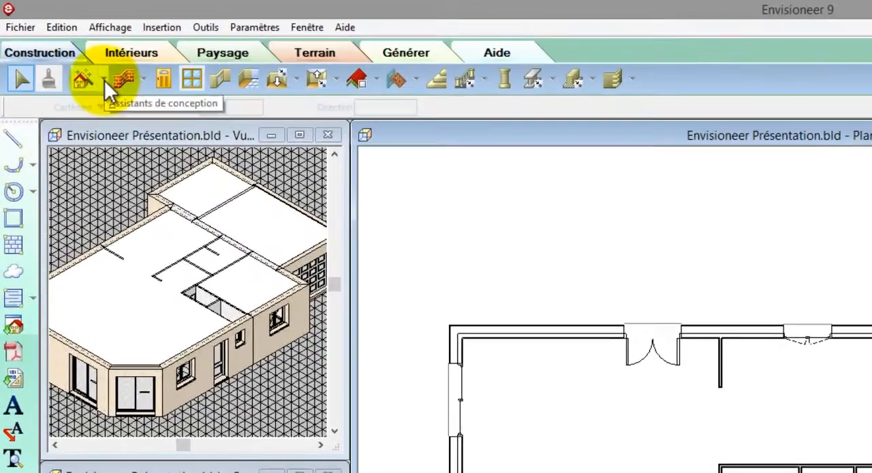
- Launch the "Construction Etage/Fondations" assistant and choose to create a base wall with footings ("Créer un soubassement avec ses semelles") at the Fondations level
{"action": "left_click", "coordinate": [56, 44]}
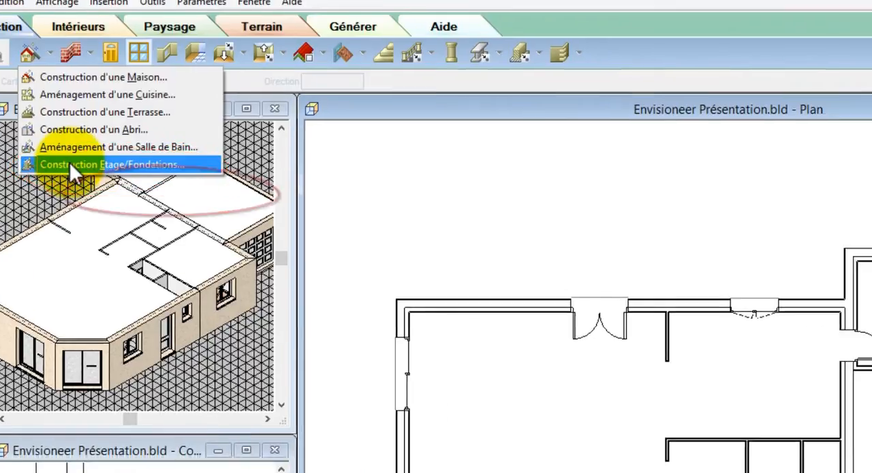
{"action": "left_click", "coordinate": [122, 188]}
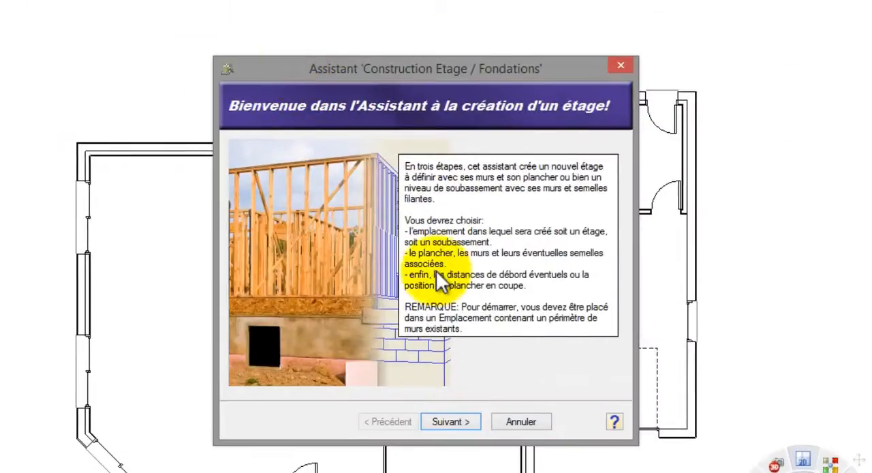
{"action": "left_click", "coordinate": [466, 419]}
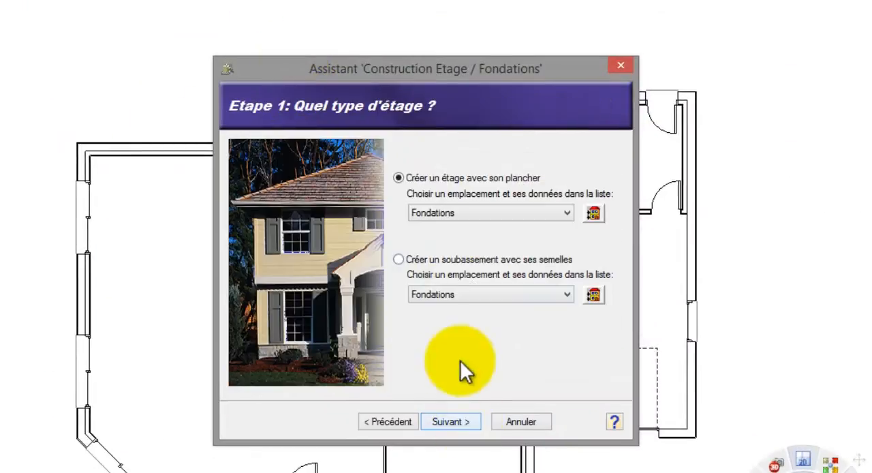
{"action": "left_click", "coordinate": [450, 260]}
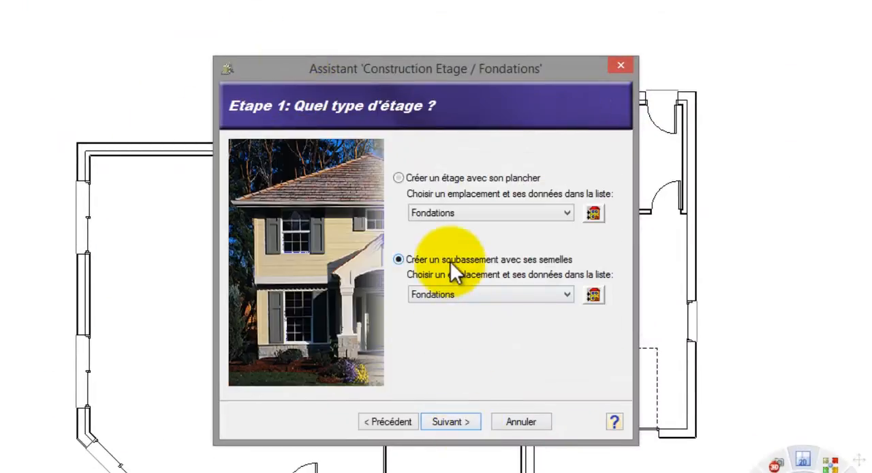
{"action": "left_click", "coordinate": [455, 418]}
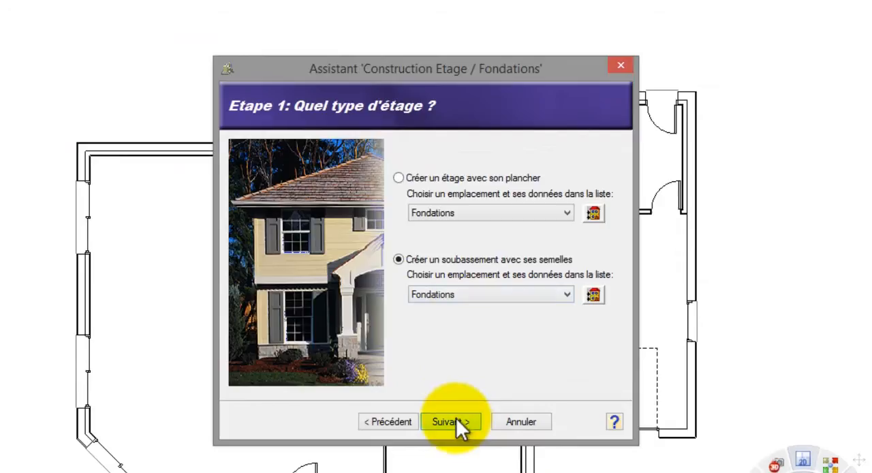
- Choose the "Mur / Semelle" construction principle with the "Mur maçonné d'épais.: 22cm (soubassement)" wall
{"action": "left_click", "coordinate": [294, 208]}
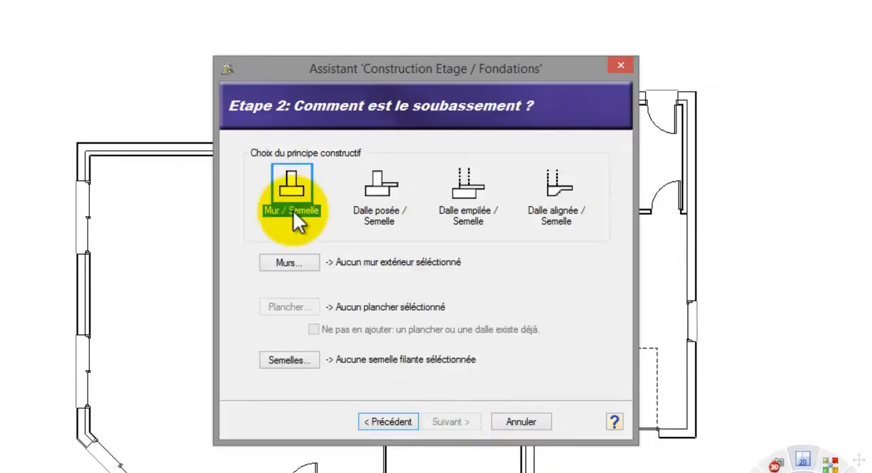
{"action": "left_click", "coordinate": [300, 266]}
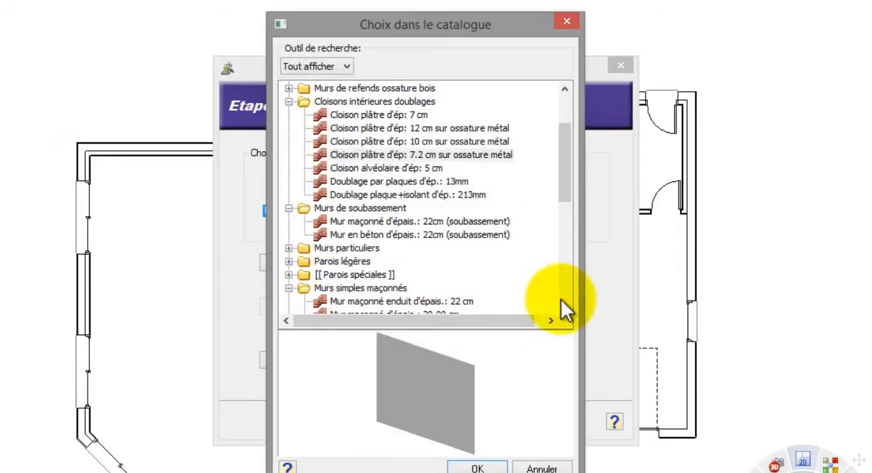
{"action": "left_click", "coordinate": [391, 223]}
{"action": "left_click", "coordinate": [472, 465]}
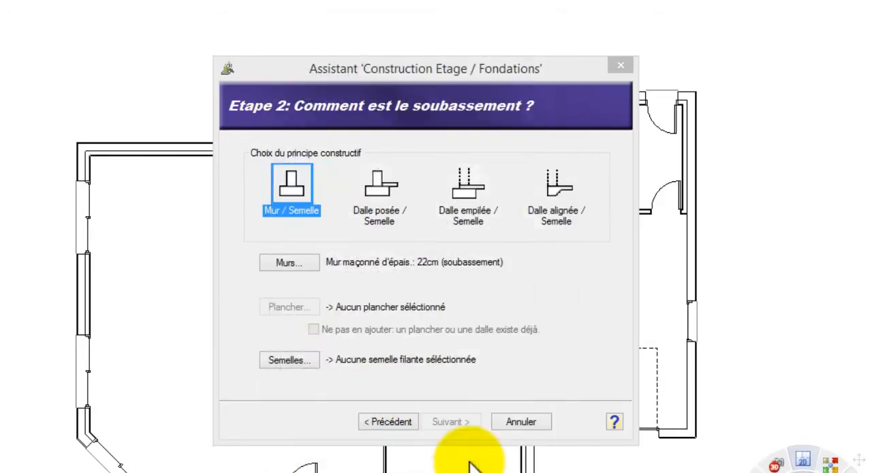
- Review the properties of the 50.00 cm x 30.00 cm strip footing ("Semelle filante") and assign it to the foundations
{"action": "left_click", "coordinate": [300, 359]}
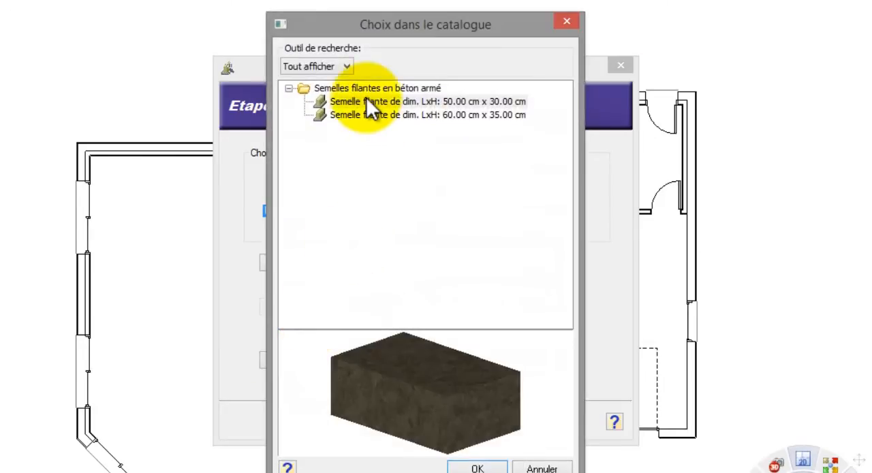
{"action": "left_click", "coordinate": [370, 103]}
{"action": "right_click", "coordinate": [368, 102]}
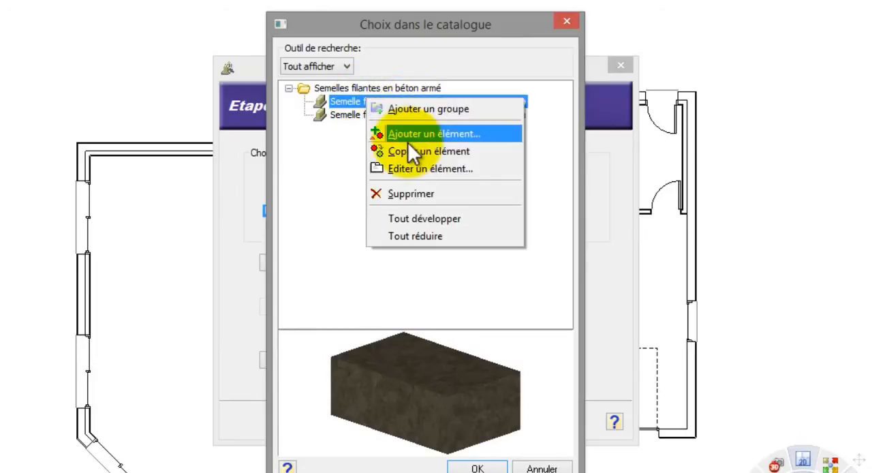
{"action": "left_click", "coordinate": [410, 167]}
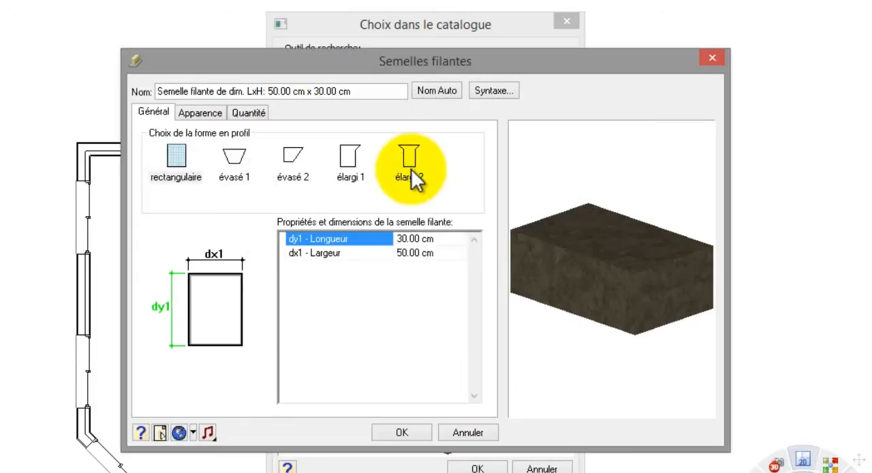
{"action": "left_click", "coordinate": [427, 250]}
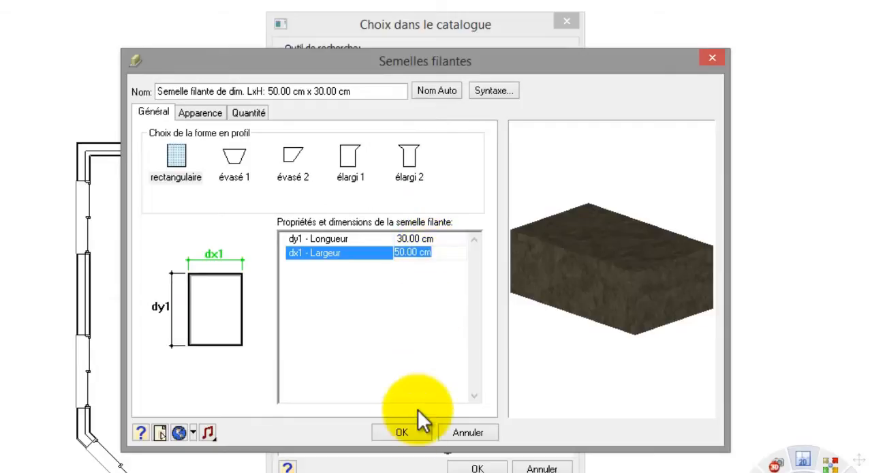
{"action": "left_click", "coordinate": [423, 436]}
{"action": "left_click", "coordinate": [477, 468]}
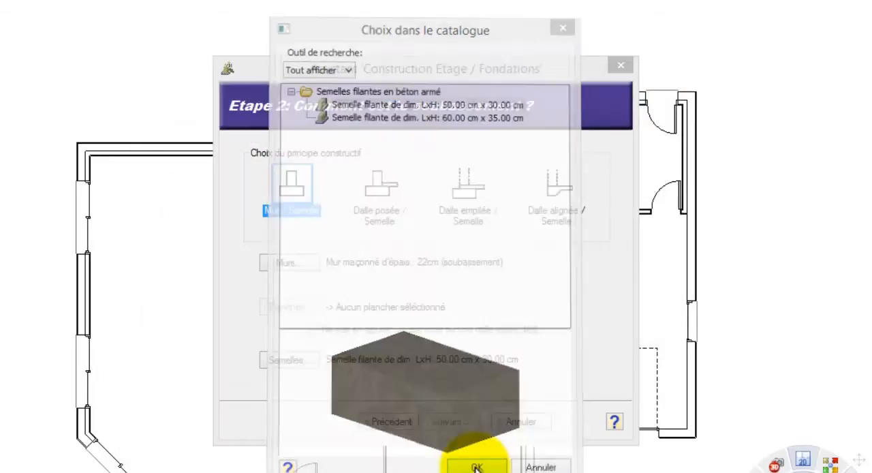
{"action": "left_click", "coordinate": [450, 424]}
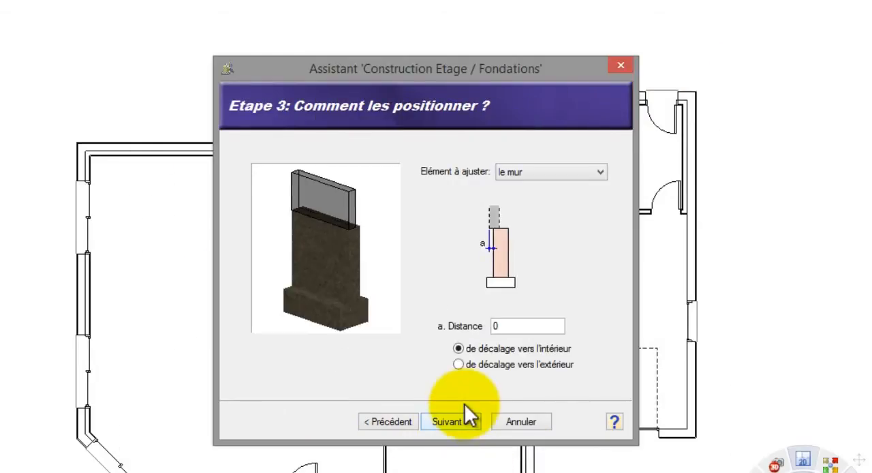
- Offset the foundation wall by a distance of 2 towards the interior and generate the foundations
{"action": "double_click", "coordinate": [495, 327]}
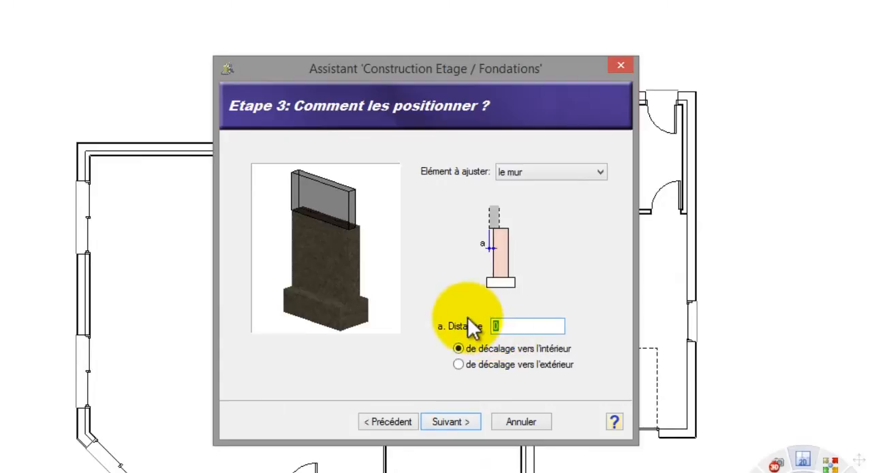
{"action": "type", "text": "2"}
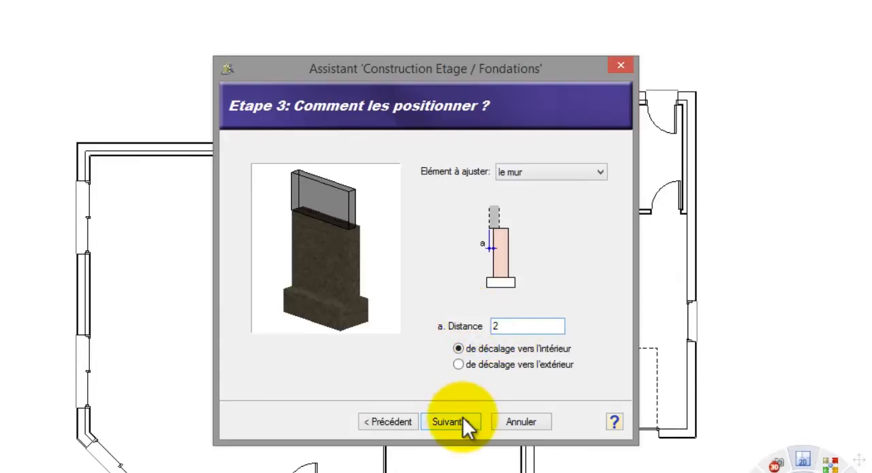
{"action": "left_click", "coordinate": [463, 418]}
{"action": "left_click", "coordinate": [456, 403]}
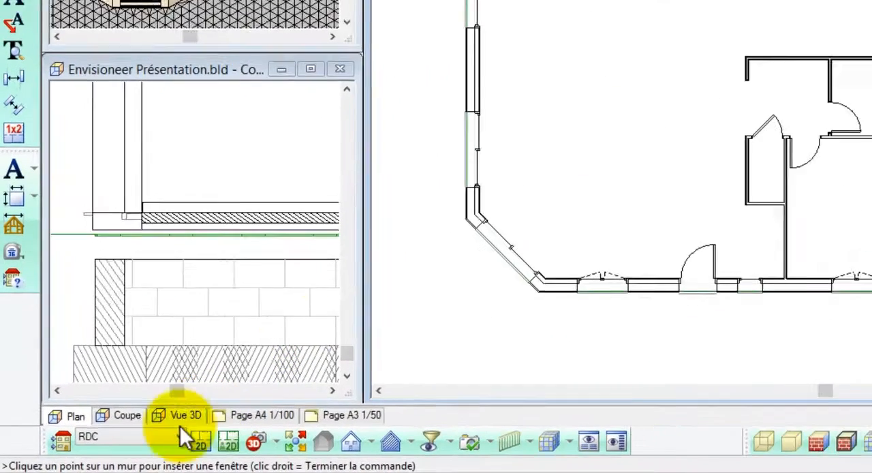
- Switch the plan to the Fondations level and extend the foundation wall and footing along the full line between the main house and garage wing
{"action": "left_click", "coordinate": [130, 447]}
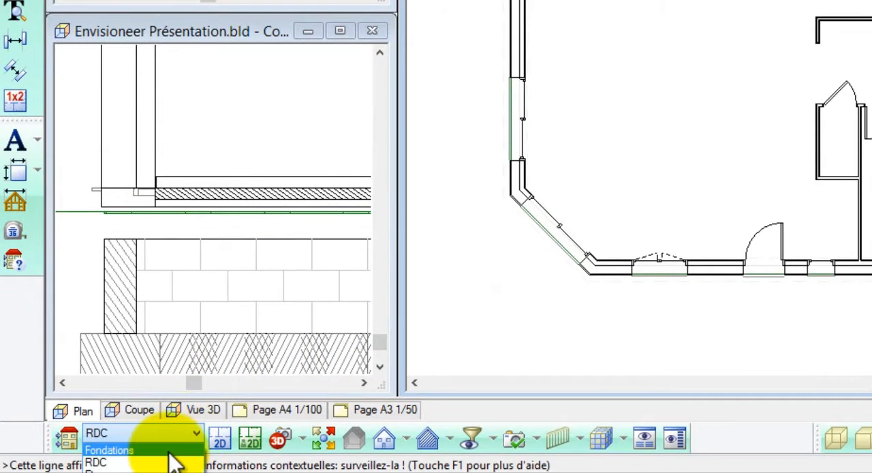
{"action": "left_click", "coordinate": [172, 451]}
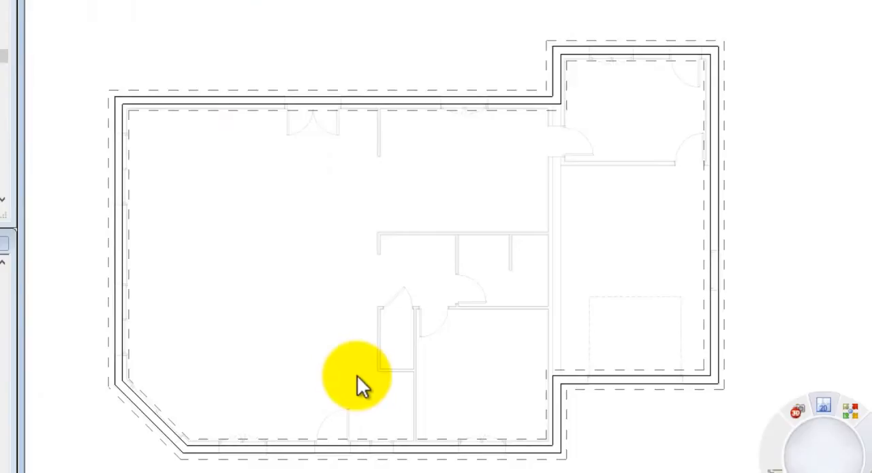
{"action": "left_click", "coordinate": [554, 408]}
{"action": "mouse_move", "coordinate": [560, 385]}
{"action": "left_mouse_down"}
{"action": "mouse_move", "coordinate": [564, 240]}
{"action": "mouse_move", "coordinate": [555, 100]}
{"action": "mouse_move", "coordinate": [565, 185]}
{"action": "mouse_move", "coordinate": [563, 397]}
{"action": "left_mouse_up"}
{"action": "key", "text": "Escape"}
{"action": "left_click", "coordinate": [545, 81]}
{"action": "key", "text": "Escape"}
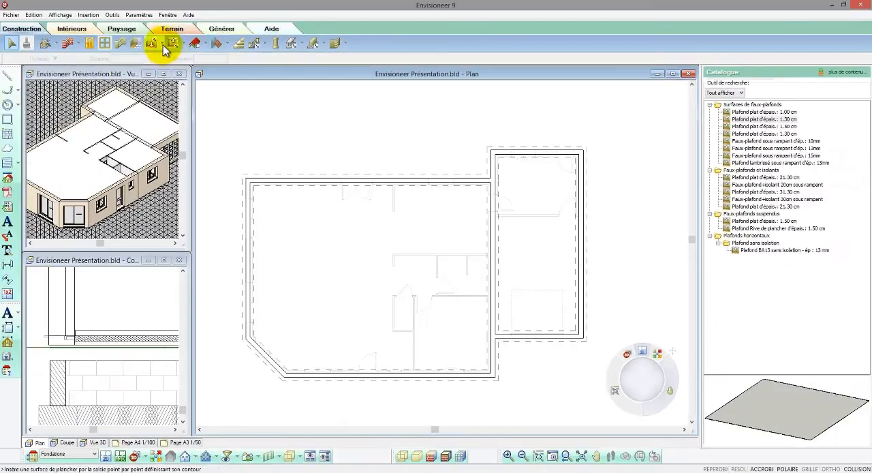
- Insert a floor by perimeter inside the foundation walls, using the 20.00 cm "Plancher en dalle" reinforced concrete slab
{"action": "left_click", "coordinate": [163, 45]}
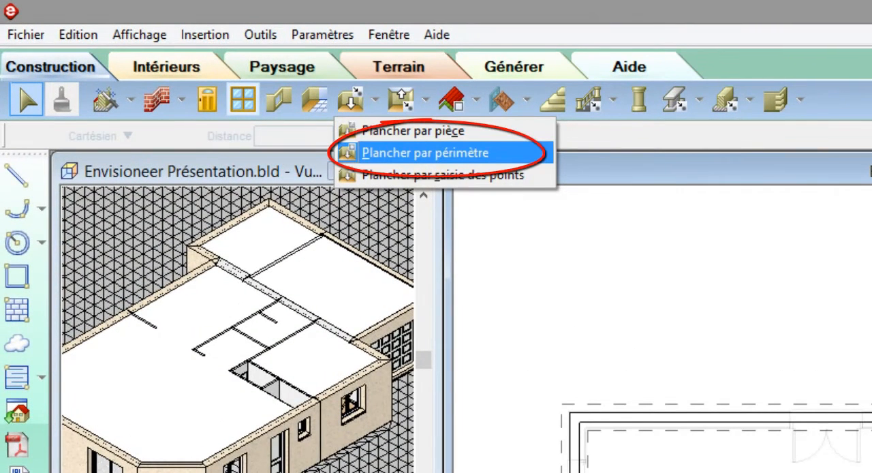
{"action": "left_click", "coordinate": [403, 154]}
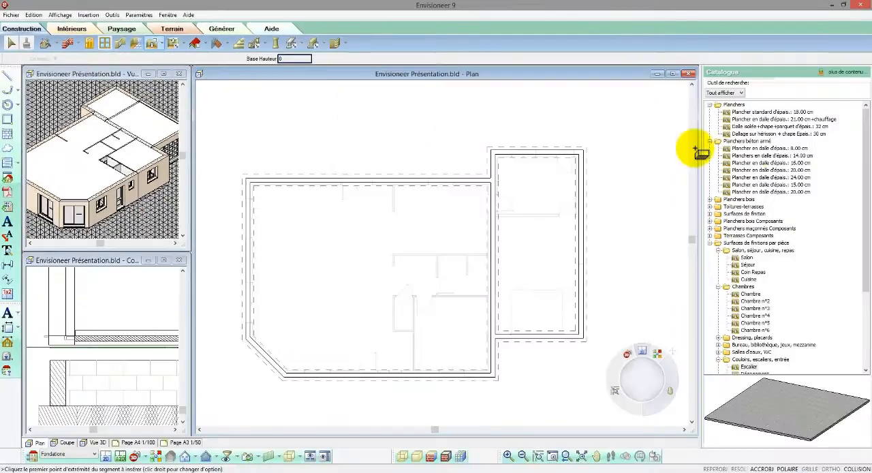
{"action": "left_click", "coordinate": [465, 217]}
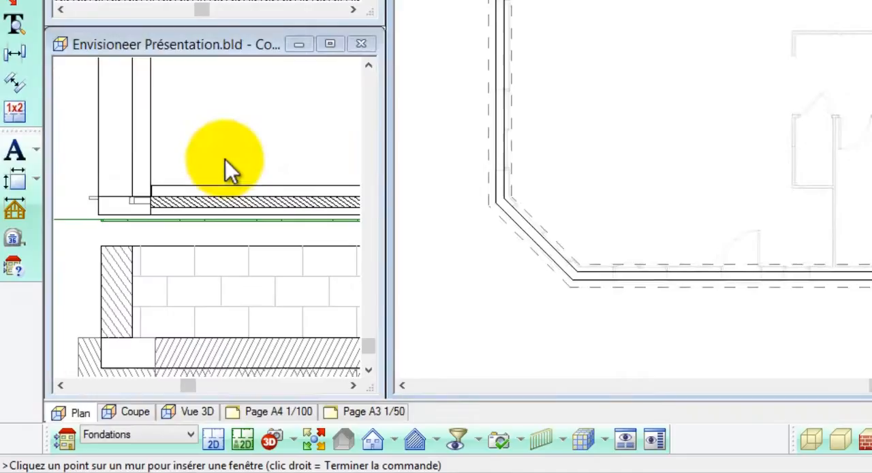
- Select the new foundation floor slab in the section view and raise it to a vertical level of 80
{"action": "left_click", "coordinate": [80, 143]}
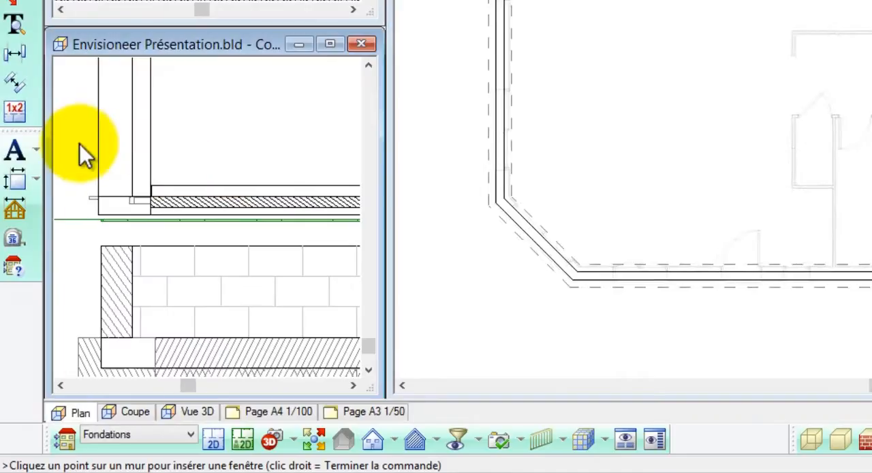
{"action": "scroll", "coordinate": [86, 128], "scroll_direction": "down", "scroll_amount": 3}
{"action": "scroll", "coordinate": [112, 315], "scroll_direction": "up", "scroll_amount": 2}
{"action": "mouse_move", "coordinate": [166, 312]}
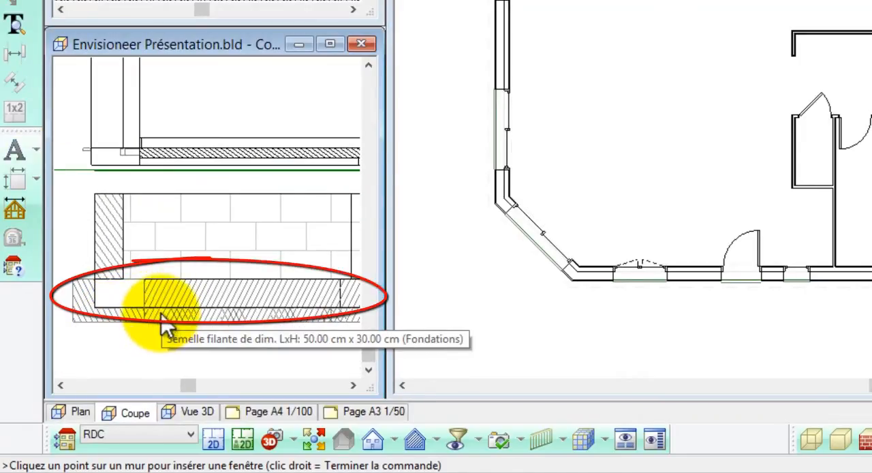
{"action": "mouse_move", "coordinate": [157, 284]}
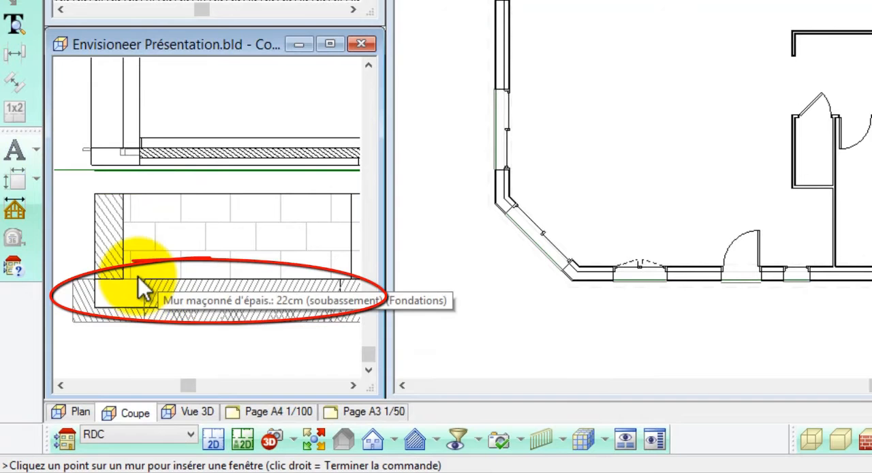
{"action": "left_click", "coordinate": [113, 301]}
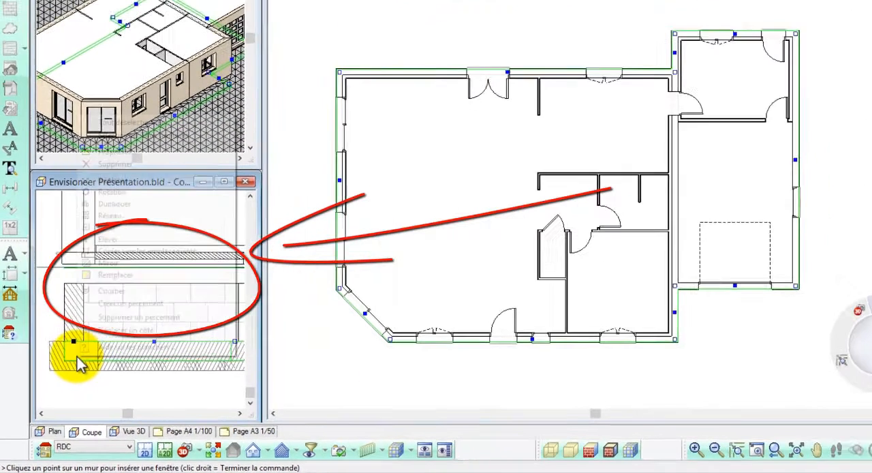
{"action": "right_click", "coordinate": [114, 302]}
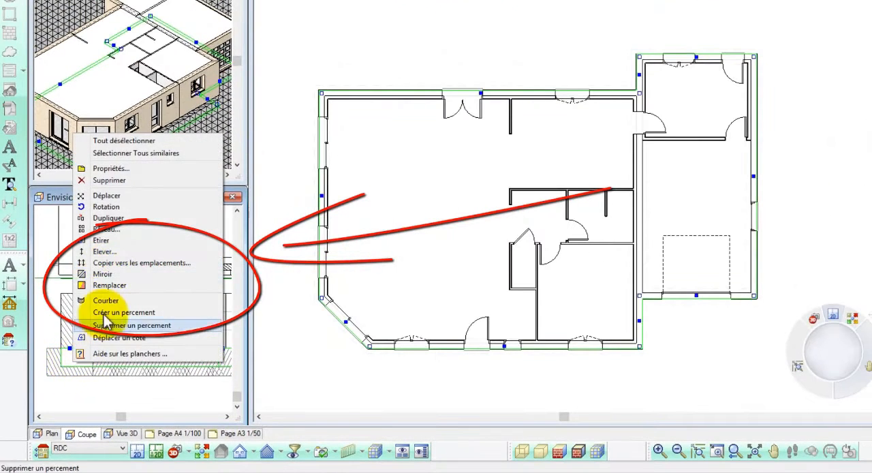
{"action": "left_click", "coordinate": [107, 251]}
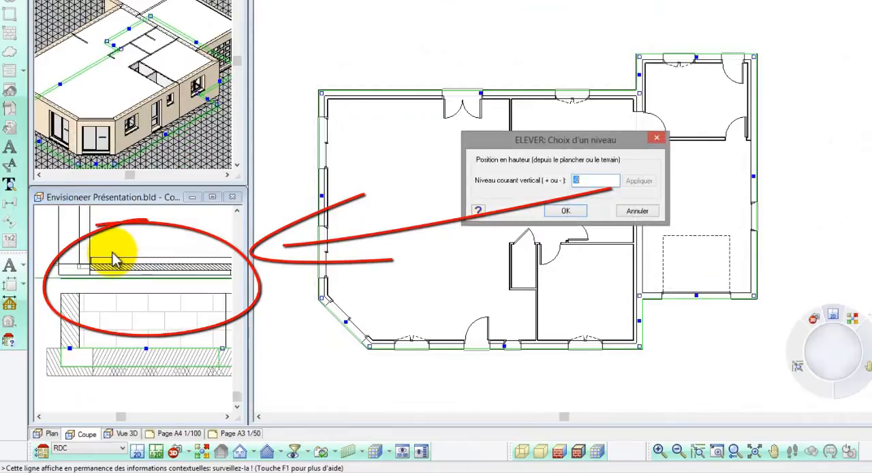
{"action": "type", "text": "80"}
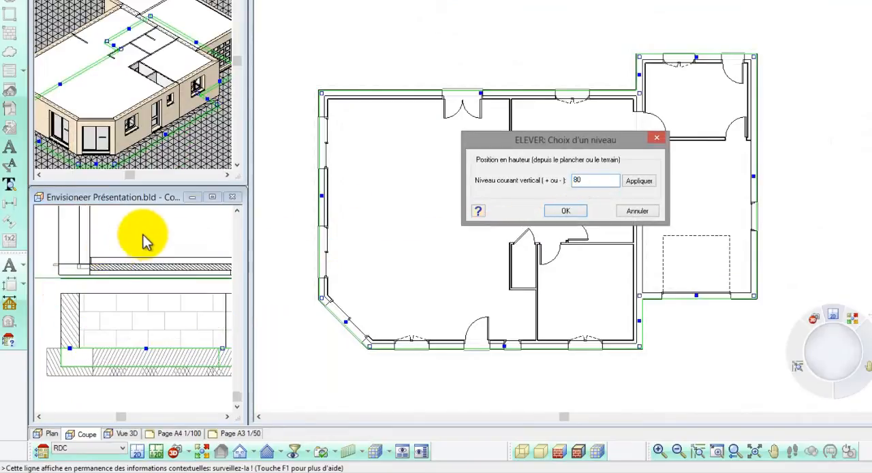
{"action": "left_click", "coordinate": [639, 181]}
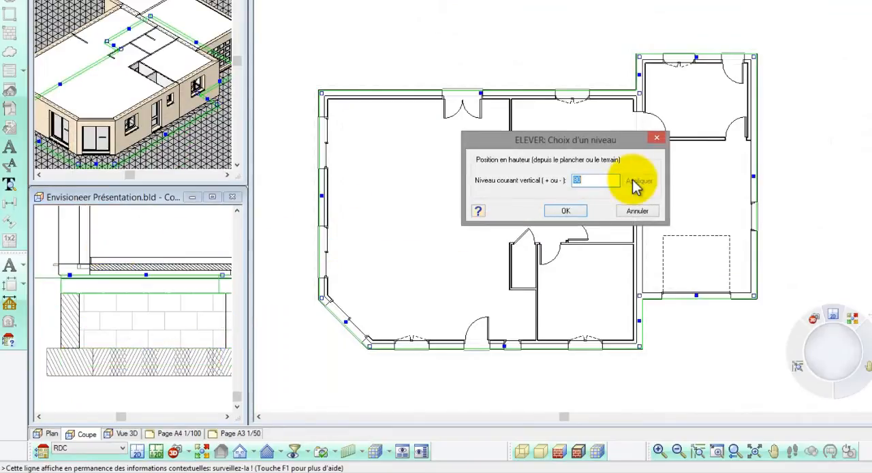
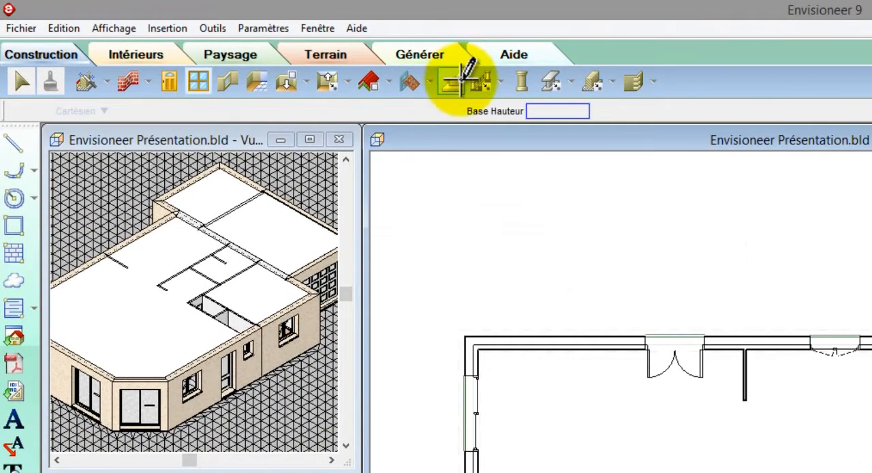
- Insert a quarter-turn staircase "Escalier à limons de côté 15" in the large open room of the ground floor
{"action": "left_click", "coordinate": [459, 79]}
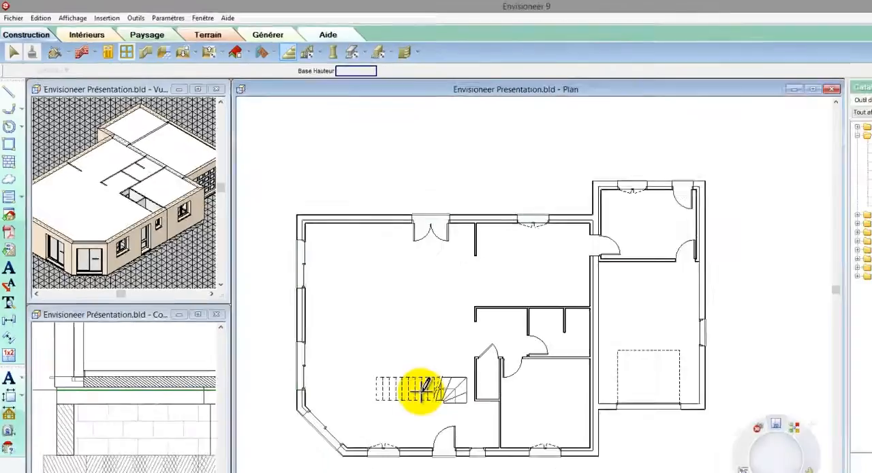
{"action": "left_click", "coordinate": [421, 391]}
{"action": "right_click", "coordinate": [421, 391]}
{"action": "left_click", "coordinate": [431, 400]}
{"action": "scroll", "coordinate": [390, 418], "scroll_direction": "up", "scroll_amount": 2}
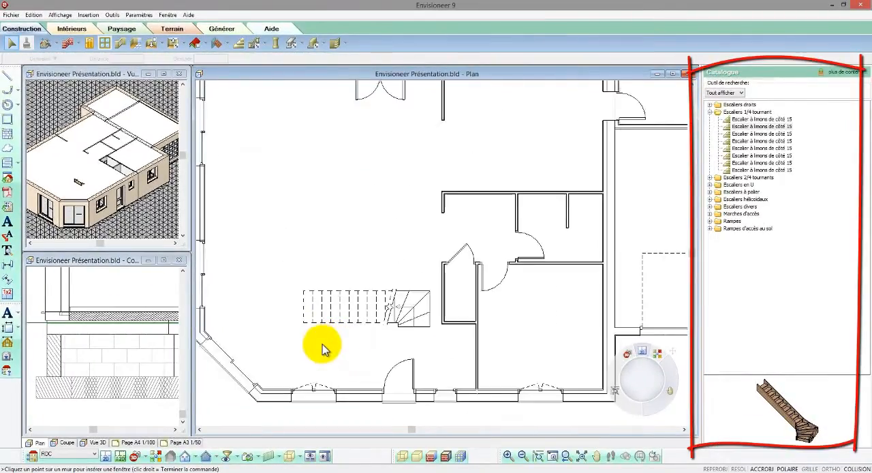
- Rotate the staircase a quarter turn so its straight flight runs parallel to the closet's long side, with the winders towards the front wall
{"action": "scroll", "coordinate": [354, 313], "scroll_direction": "up", "scroll_amount": 1}
{"action": "left_click", "coordinate": [360, 310]}
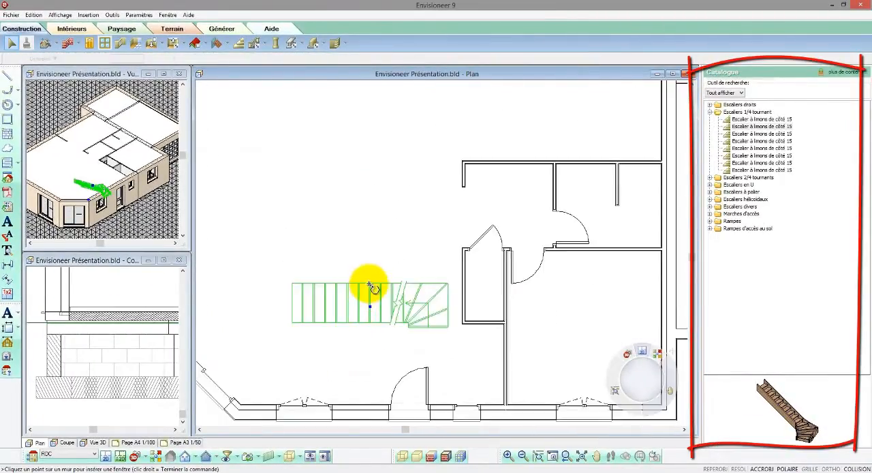
{"action": "mouse_move", "coordinate": [373, 289]}
{"action": "left_mouse_down"}
{"action": "mouse_move", "coordinate": [389, 318]}
{"action": "mouse_move", "coordinate": [383, 308]}
{"action": "left_mouse_up"}
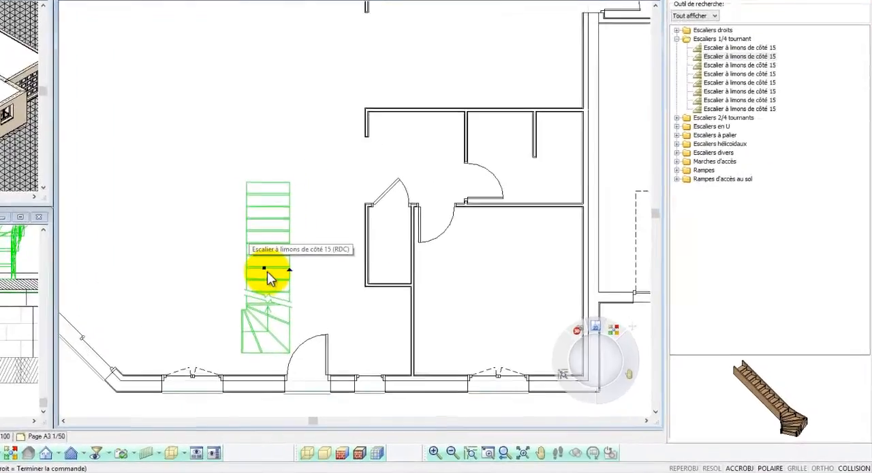
- Move the staircase beside the closet, turn off collision detection, and shift it over the closet area
{"action": "left_click_drag", "start_coordinate": [269, 276], "coordinate": [363, 303]}
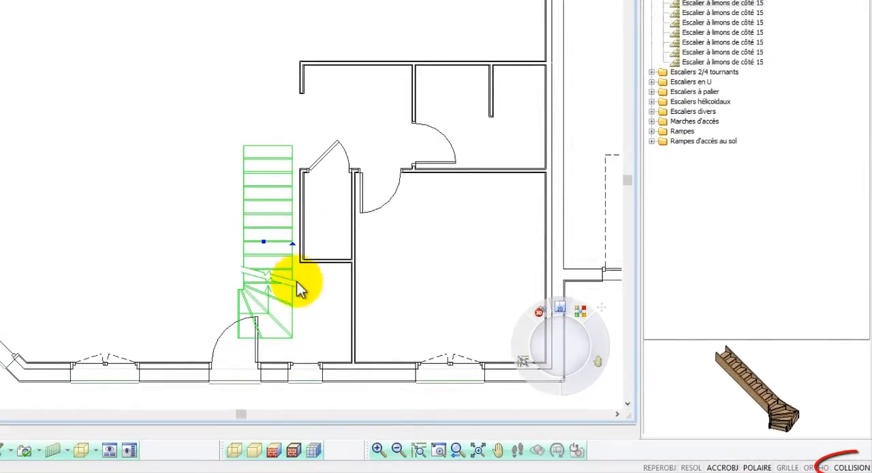
{"action": "left_click", "coordinate": [840, 468]}
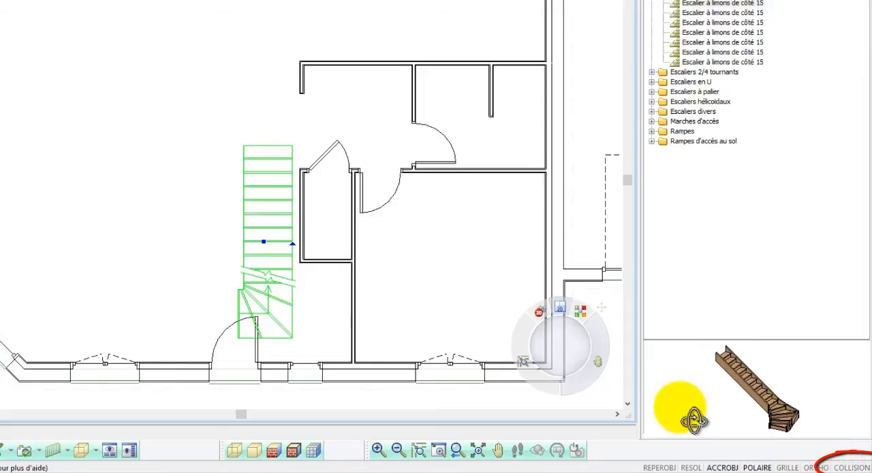
{"action": "left_click_drag", "start_coordinate": [263, 242], "coordinate": [318, 239]}
- Move the staircase by its outer winder corner to the inside corner where the bedroom partition meets the front wall
{"action": "scroll", "coordinate": [343, 354], "scroll_direction": "up", "scroll_amount": 2}
{"action": "scroll", "coordinate": [345, 360], "scroll_direction": "up", "scroll_amount": 1}
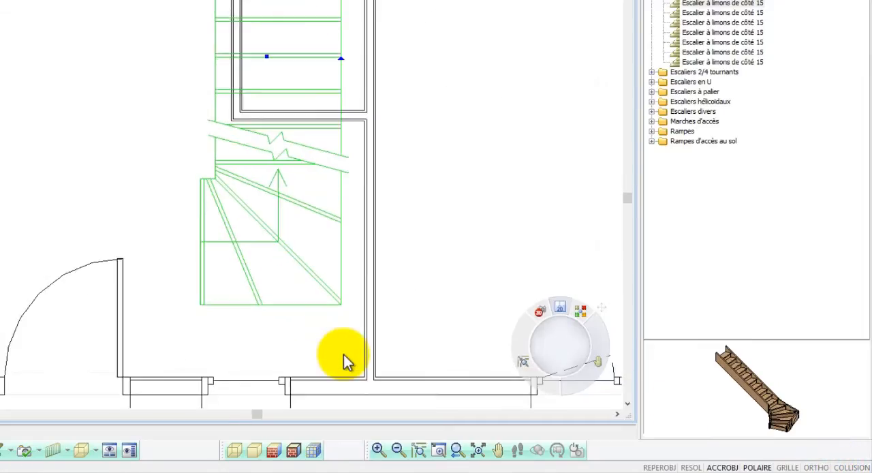
{"action": "right_click", "coordinate": [345, 360]}
{"action": "left_click", "coordinate": [375, 258]}
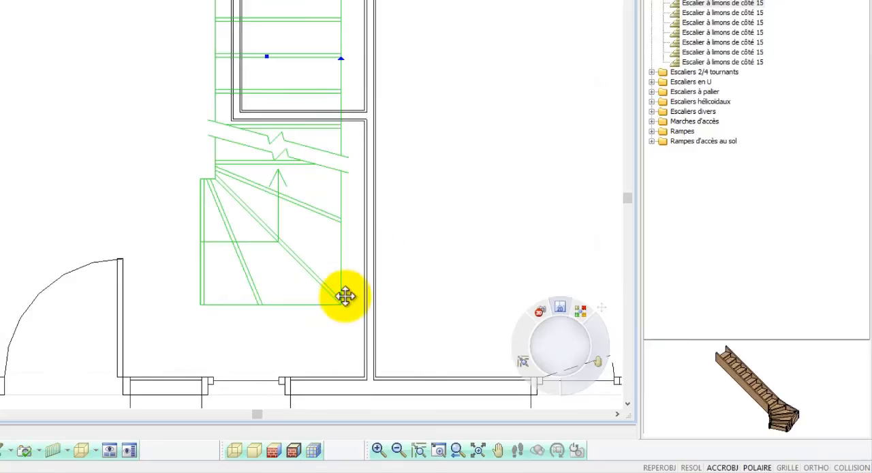
{"action": "left_click", "coordinate": [340, 304]}
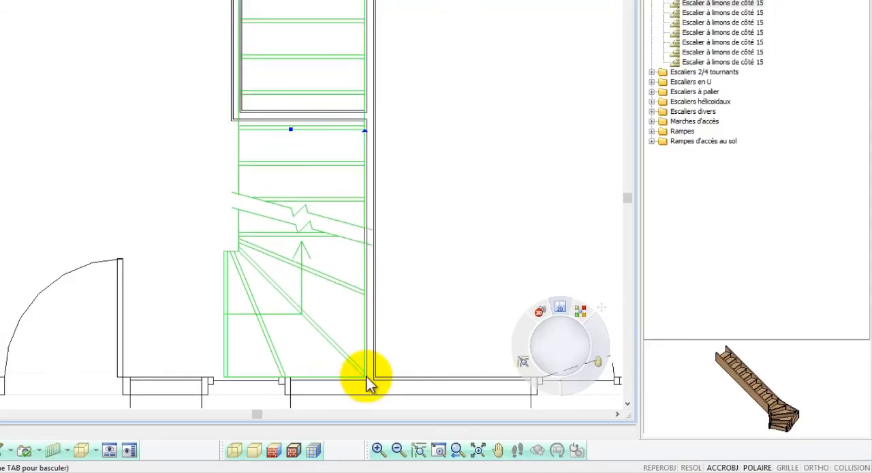
{"action": "scroll", "coordinate": [366, 377], "scroll_direction": "down", "scroll_amount": 3}
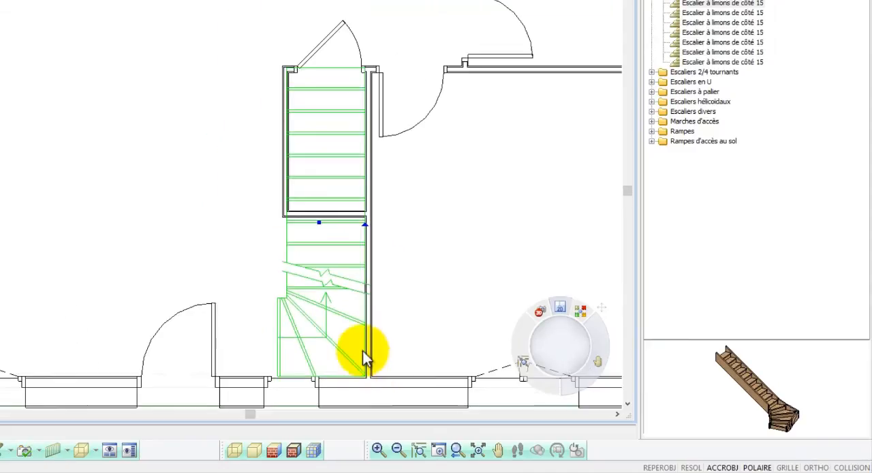
- Select the closet's long side partition and set the outer width dimension under the stairs to 85
{"action": "scroll", "coordinate": [293, 169], "scroll_direction": "up", "scroll_amount": 3}
{"action": "left_click", "coordinate": [279, 171]}
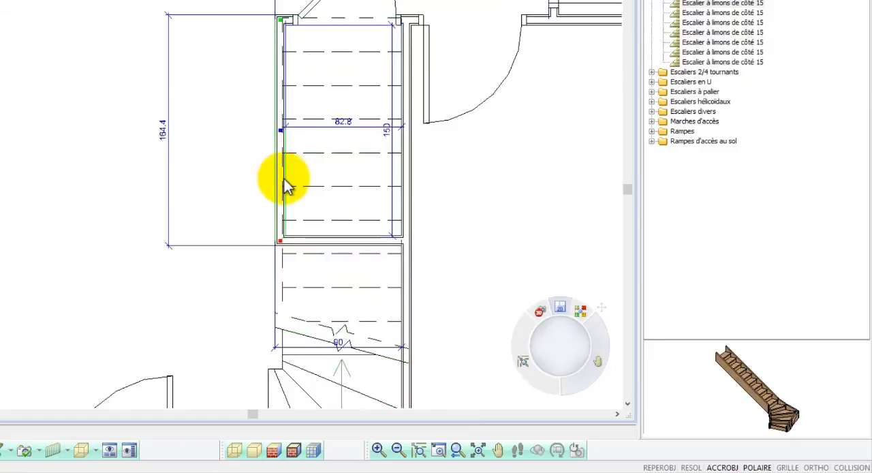
{"action": "left_click", "coordinate": [341, 341]}
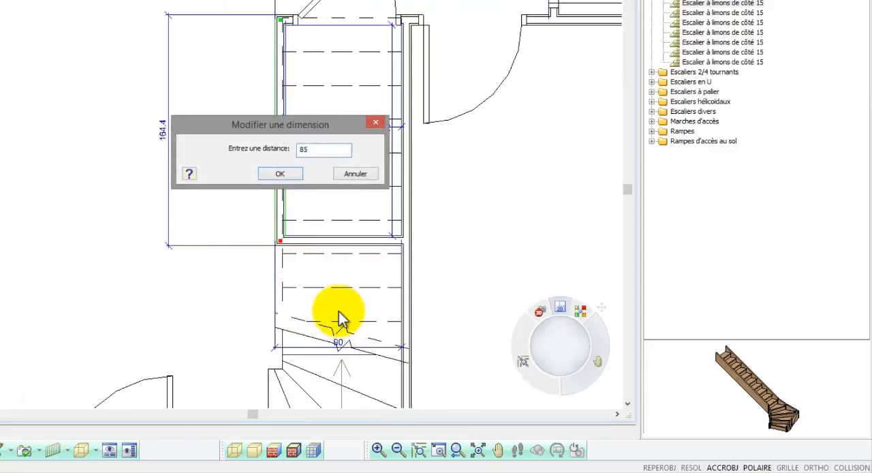
{"action": "key", "text": "Return"}
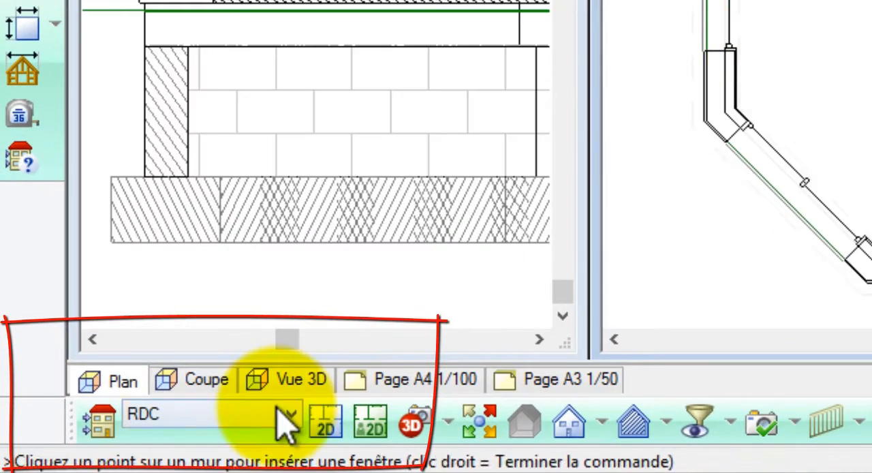
- On the Etage level, draw "Mur composé d'épais.: 34cm(2+20+10+2)" walls around the main house outline, including the angled corner, without the garage wing
{"action": "left_click", "coordinate": [220, 423]}
{"action": "left_click", "coordinate": [241, 470]}
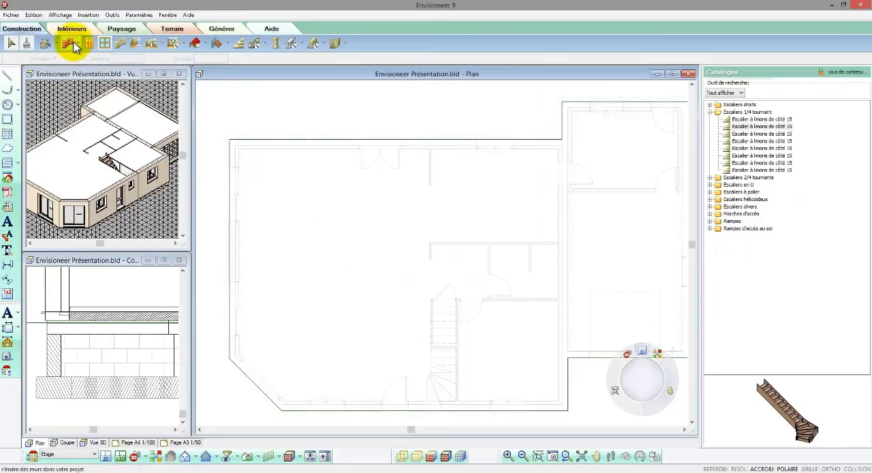
{"action": "left_click", "coordinate": [68, 44]}
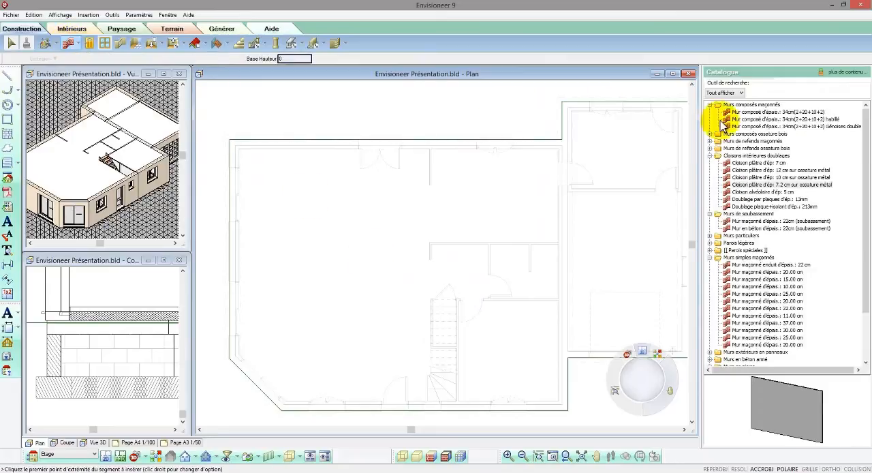
{"action": "left_click", "coordinate": [744, 113]}
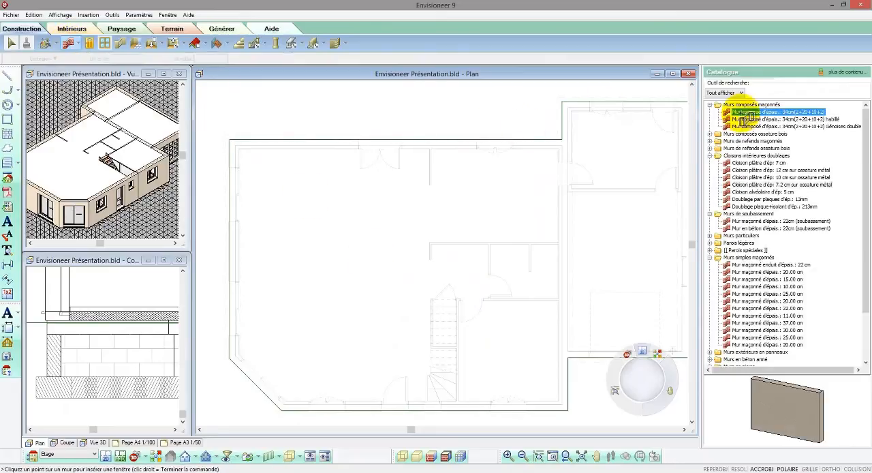
{"action": "left_click", "coordinate": [233, 144]}
{"action": "left_click", "coordinate": [566, 142]}
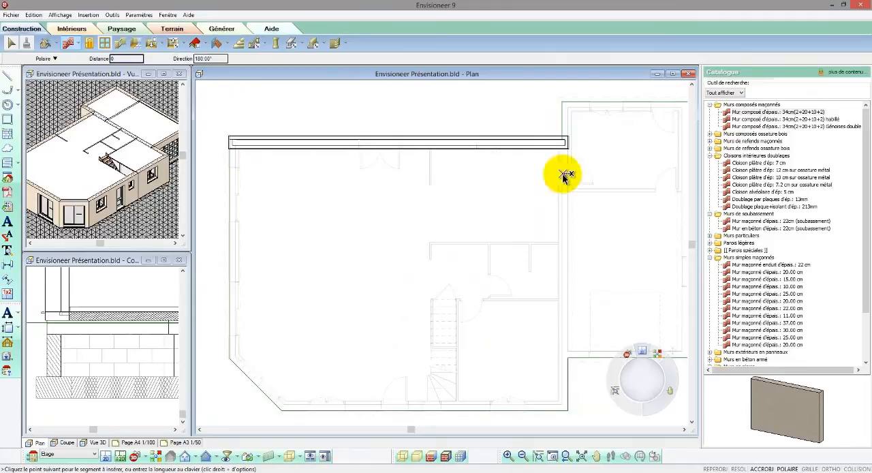
{"action": "left_click", "coordinate": [566, 407]}
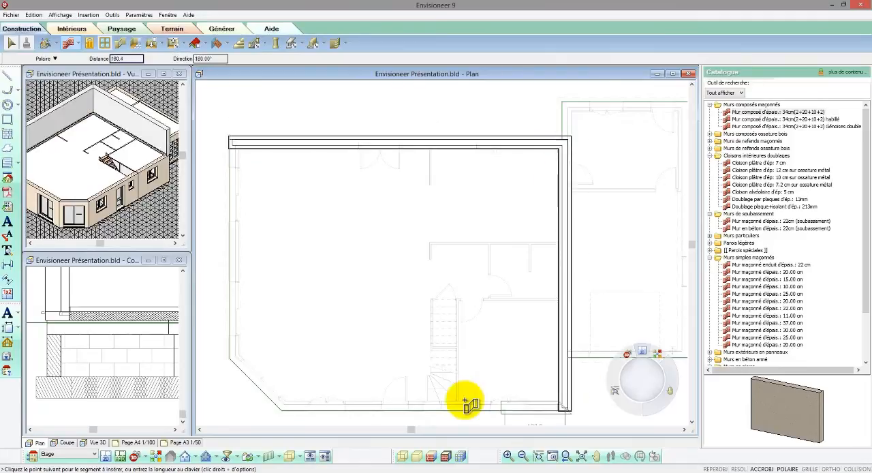
{"action": "left_click", "coordinate": [282, 407]}
{"action": "left_click", "coordinate": [232, 356]}
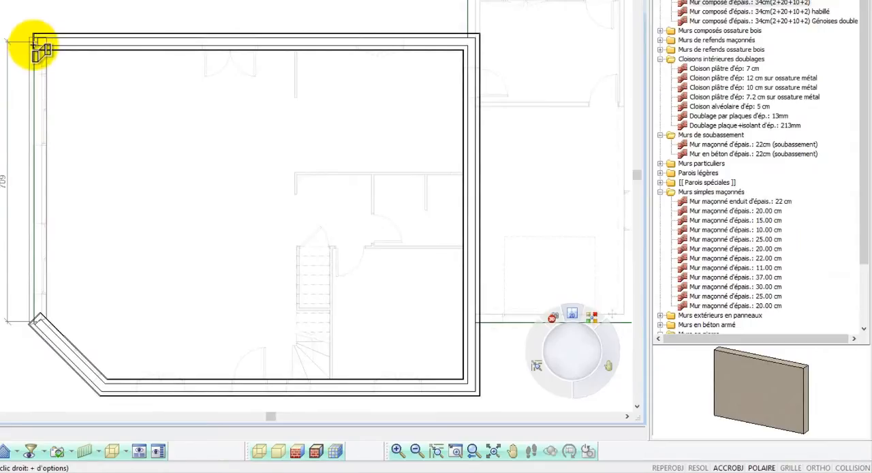
{"action": "left_click", "coordinate": [35, 42]}
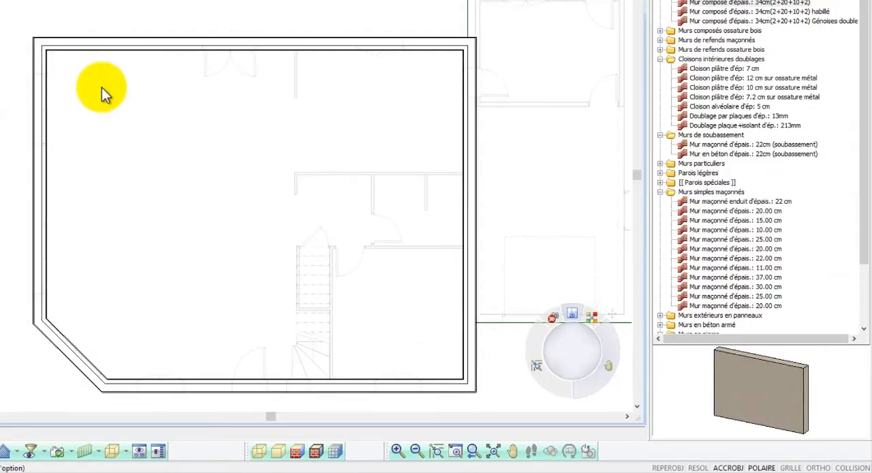
{"action": "right_click", "coordinate": [102, 91]}
{"action": "left_click", "coordinate": [127, 95]}
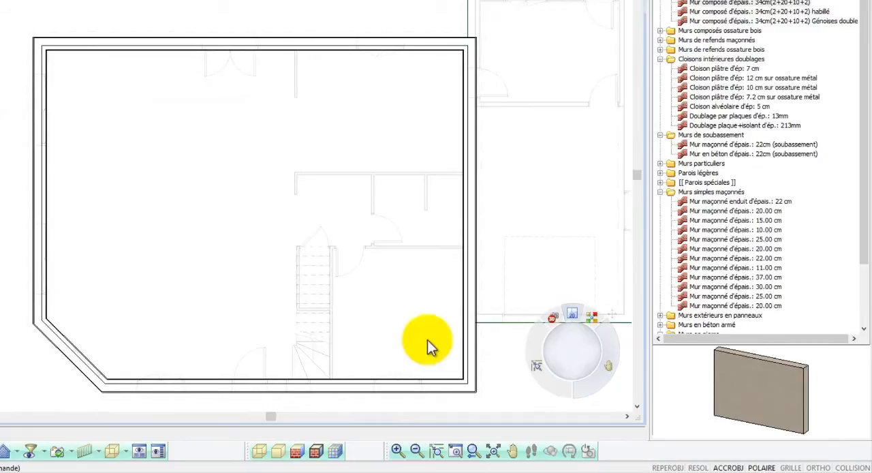
- Display the material hatching of the upper-floor walls in the plan view
{"action": "scroll", "coordinate": [477, 394], "scroll_direction": "up", "scroll_amount": 4}
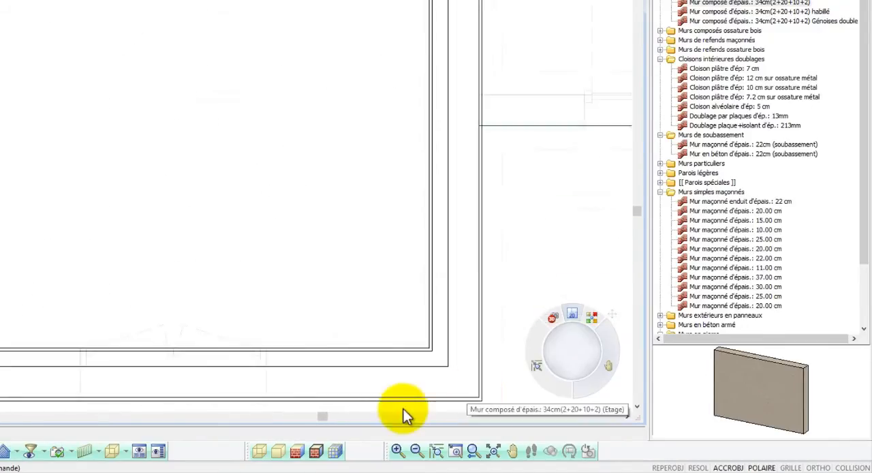
{"action": "left_click", "coordinate": [337, 452]}
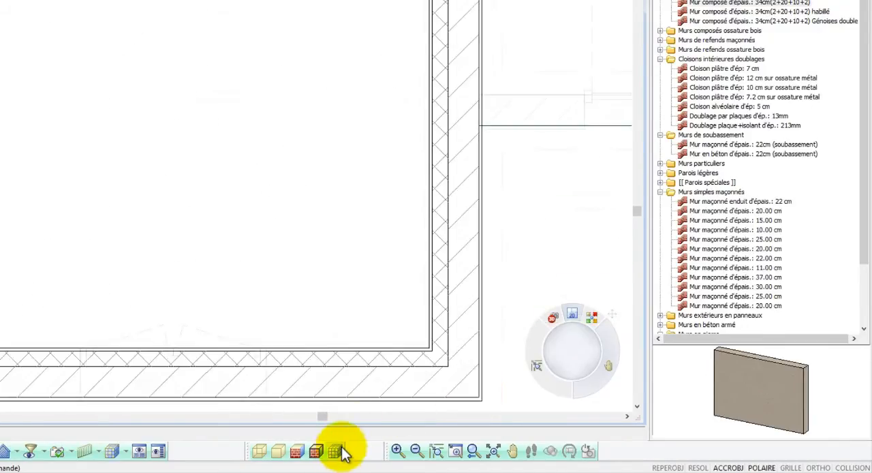
{"action": "scroll", "coordinate": [432, 383], "scroll_direction": "down", "scroll_amount": 3}
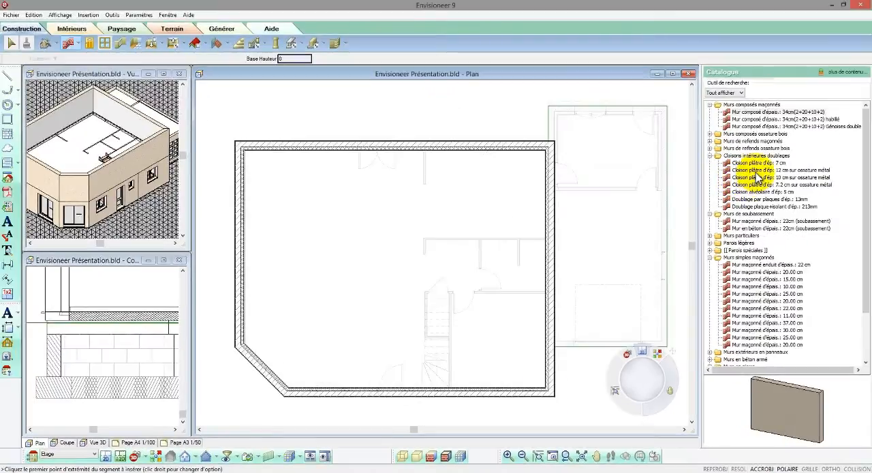
- Draw two parallel "Cloison plâtre d'ép: 10 cm sur ossature métal" partitions across the upper floor's full width, one near each long exterior wall
{"action": "left_click", "coordinate": [756, 171]}
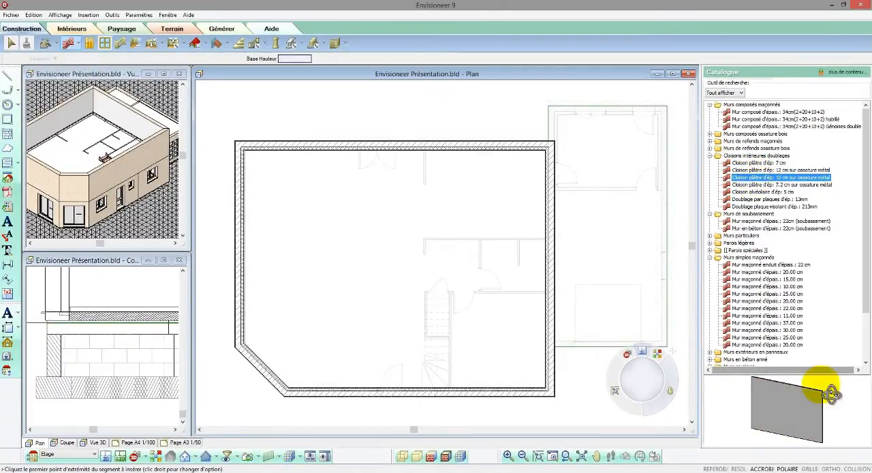
{"action": "left_click_drag", "start_coordinate": [833, 384], "coordinate": [793, 405]}
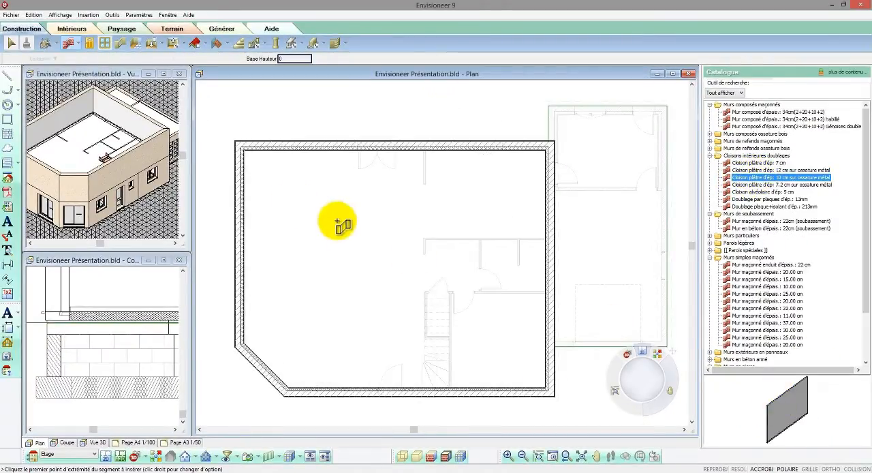
{"action": "left_click", "coordinate": [242, 185]}
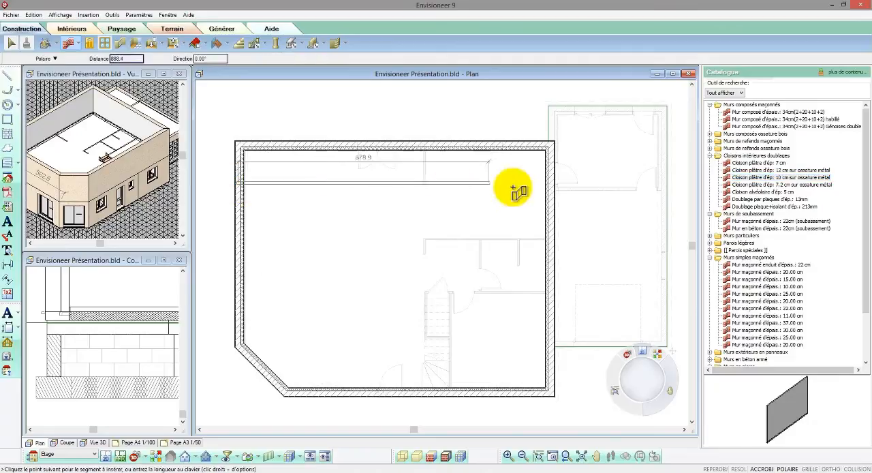
{"action": "left_click", "coordinate": [549, 188]}
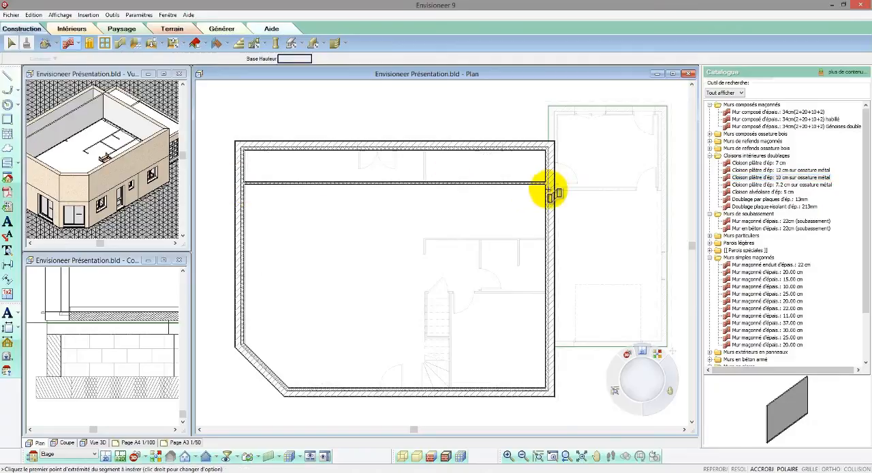
{"action": "left_click", "coordinate": [240, 326]}
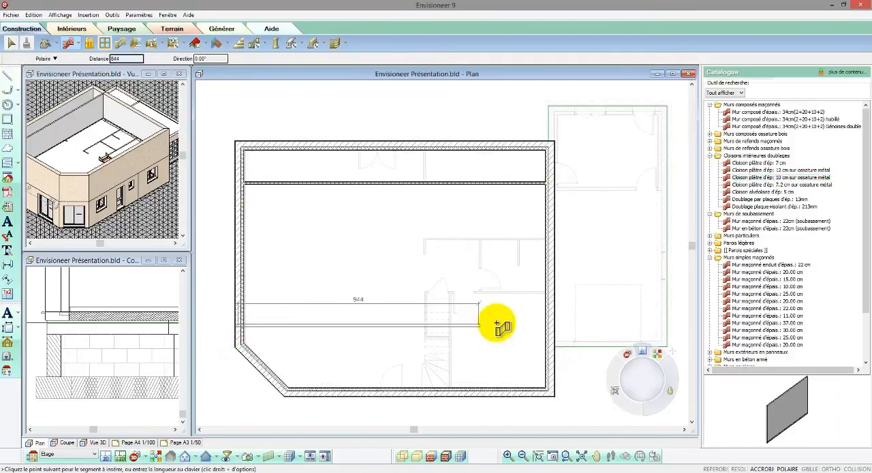
{"action": "left_click", "coordinate": [551, 327]}
{"action": "right_click", "coordinate": [551, 331]}
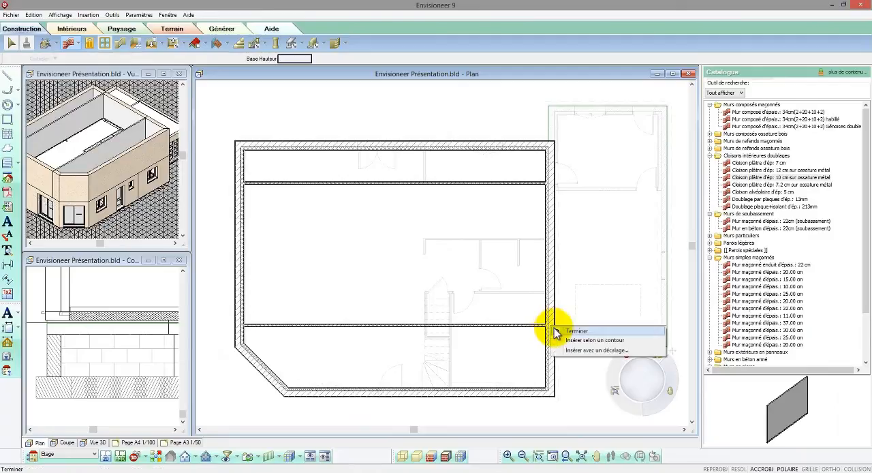
{"action": "left_click", "coordinate": [558, 334]}
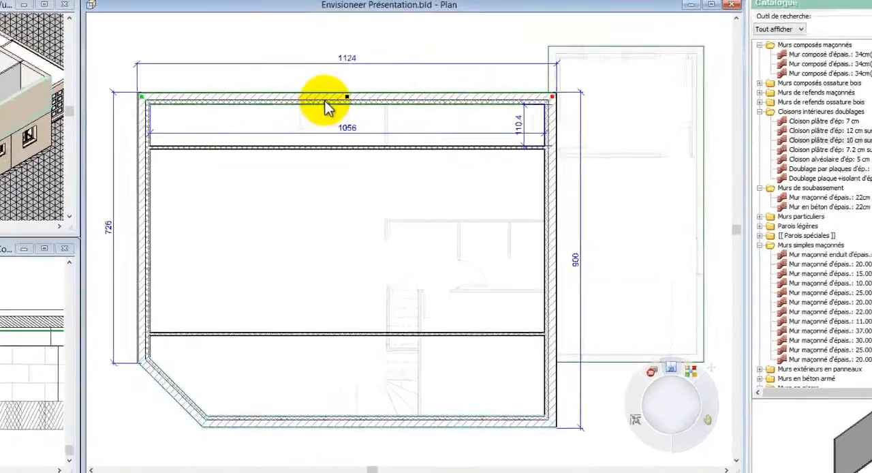
- Replace the selected long exterior walls and angled corner wall on the upper floor with "Mur maçonné enduit d'épais.: 22 cm"
{"action": "right_click", "coordinate": [379, 148]}
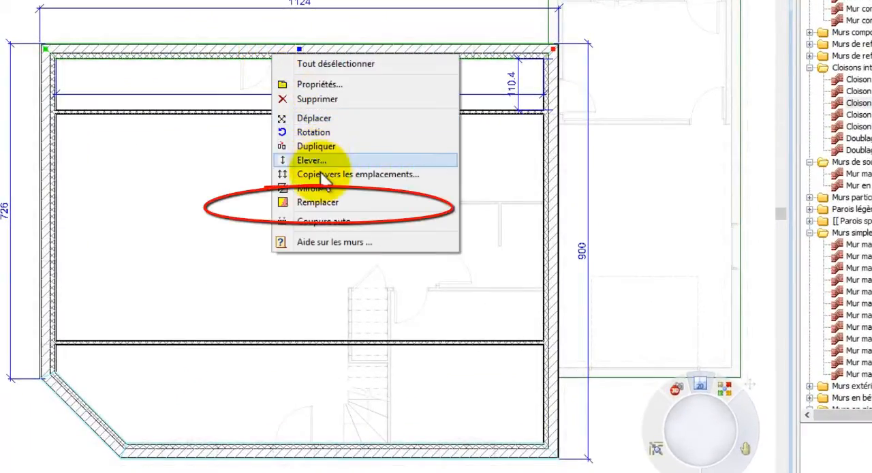
{"action": "left_click", "coordinate": [323, 201]}
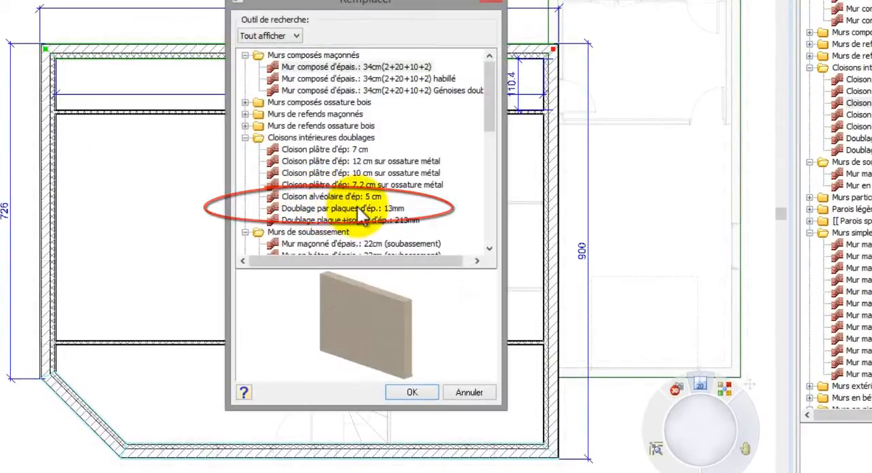
{"action": "left_click", "coordinate": [490, 248]}
{"action": "left_click", "coordinate": [489, 248]}
{"action": "left_click", "coordinate": [490, 248]}
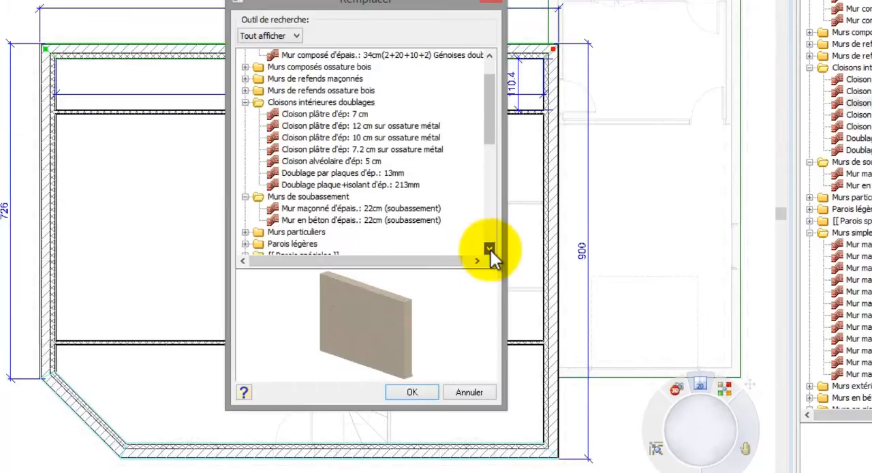
{"action": "left_click", "coordinate": [490, 248]}
{"action": "left_click", "coordinate": [490, 248]}
{"action": "left_click", "coordinate": [490, 248]}
{"action": "left_click", "coordinate": [392, 245]}
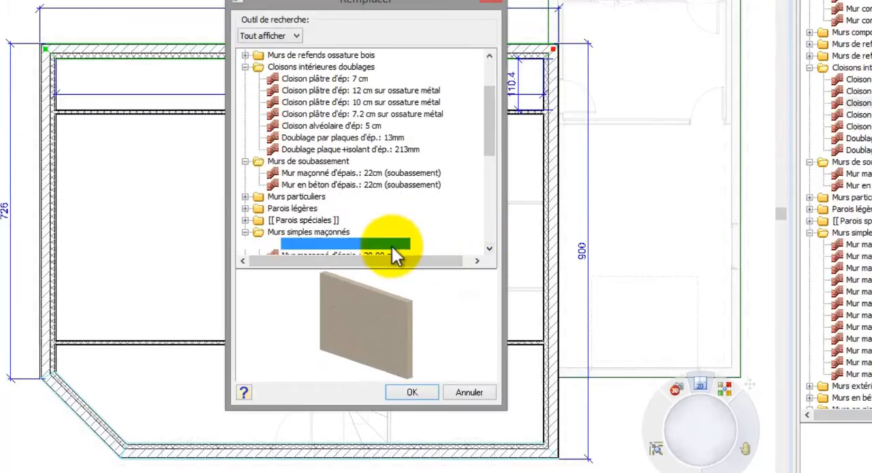
{"action": "left_click", "coordinate": [412, 392]}
- Set the distance between the long partition on the angled-corner side and its neighbouring exterior wall to 120
{"action": "left_click", "coordinate": [413, 344]}
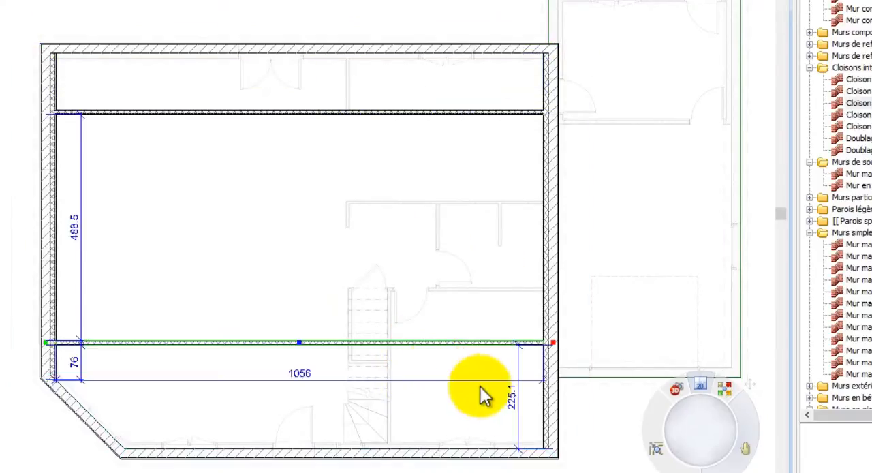
{"action": "left_click", "coordinate": [515, 405]}
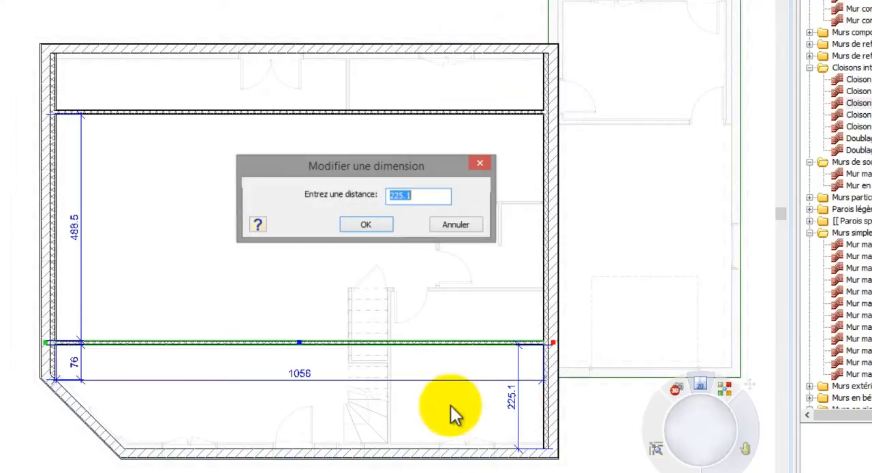
{"action": "type", "text": "120"}
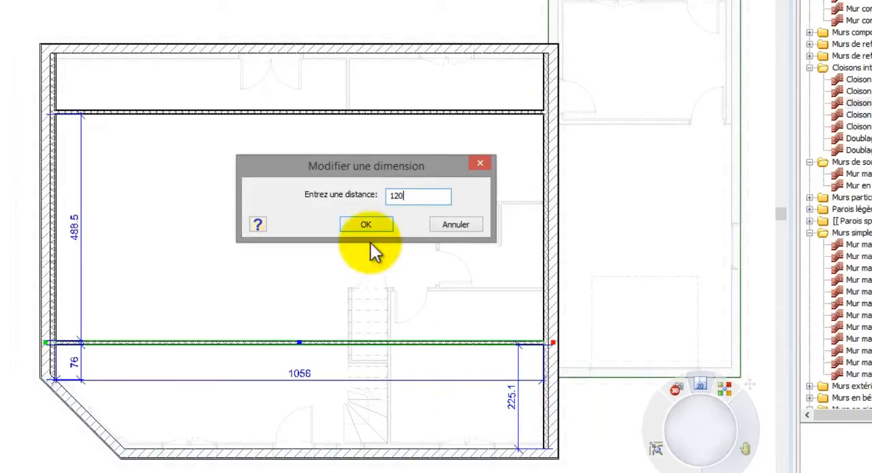
{"action": "left_click", "coordinate": [368, 224]}
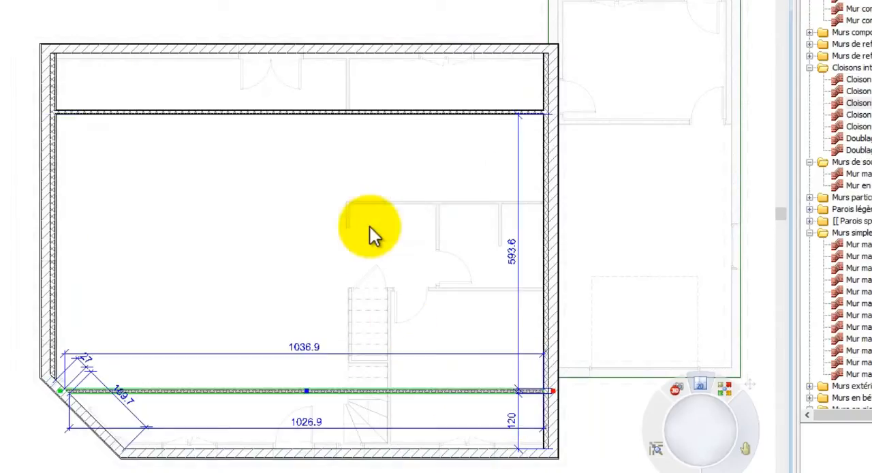
- Set the distance between the long partition opposite the angled corner and its neighbouring exterior wall to 100
{"action": "left_click", "coordinate": [372, 113]}
{"action": "left_click", "coordinate": [76, 83]}
{"action": "type", "text": "1"}
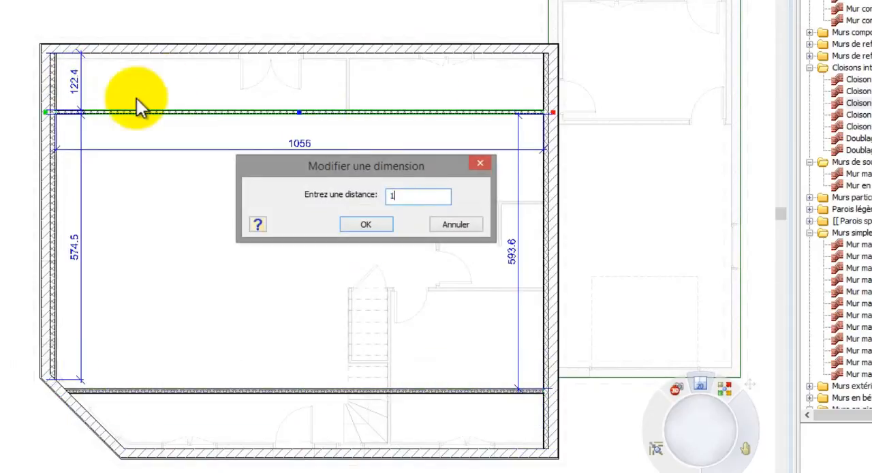
{"action": "type", "text": "00"}
{"action": "left_click", "coordinate": [385, 226]}
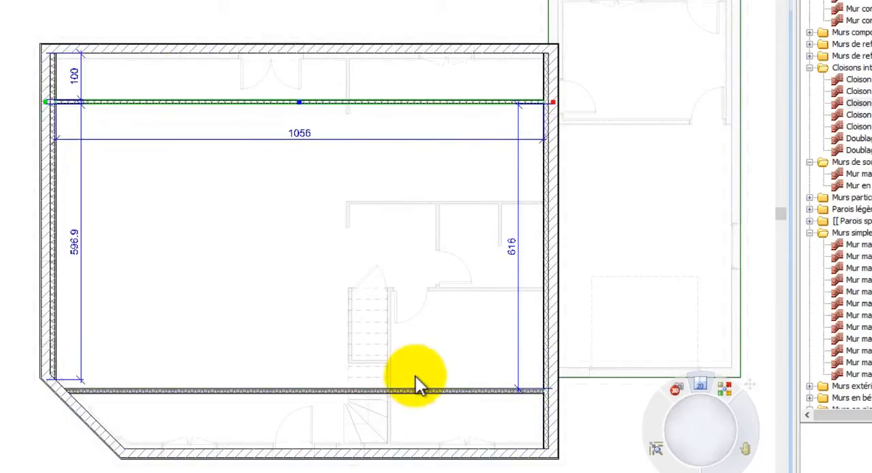
- Set the distance between the long partition on the angled-corner side and its neighbouring exterior wall to 100
{"action": "left_click", "coordinate": [421, 392]}
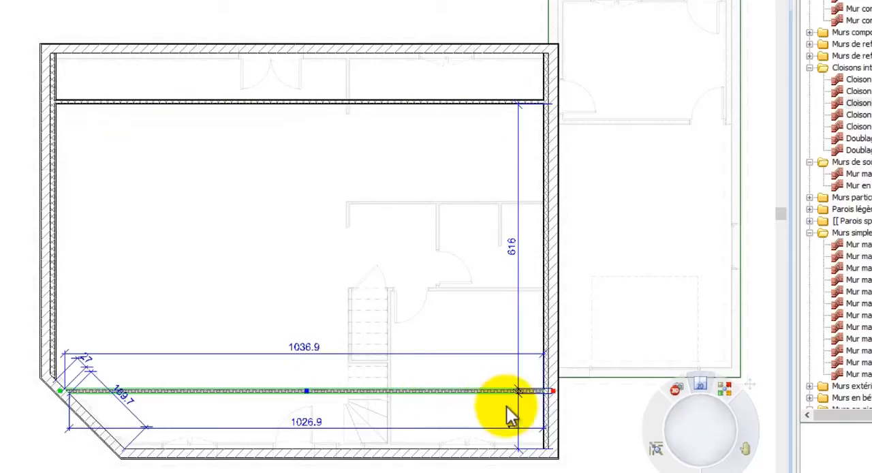
{"action": "left_click", "coordinate": [517, 421]}
{"action": "type", "text": "100"}
{"action": "left_click", "coordinate": [386, 225]}
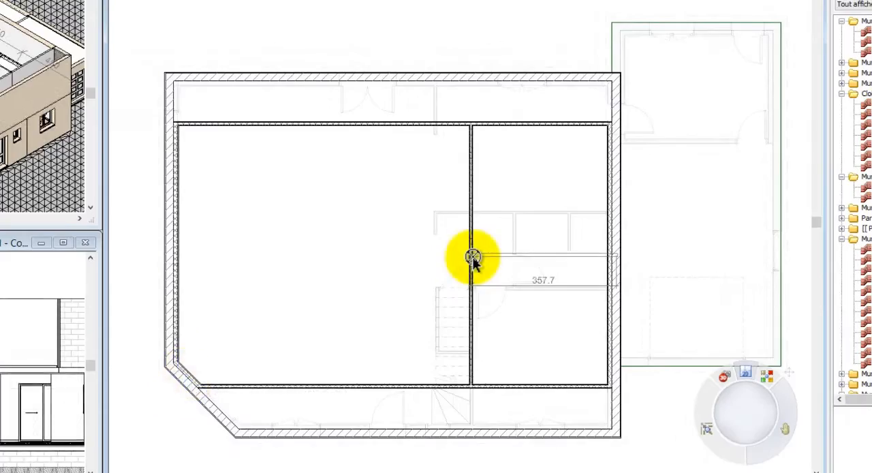
- Add partitions that split the garage-side area, cross the large room between both long partitions, and divide its far part from the garage
{"action": "left_click", "coordinate": [473, 257]}
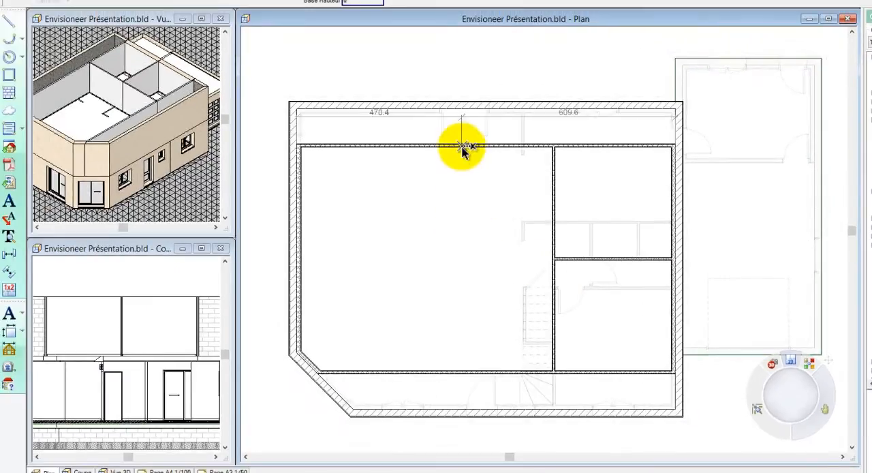
{"action": "left_click", "coordinate": [462, 148]}
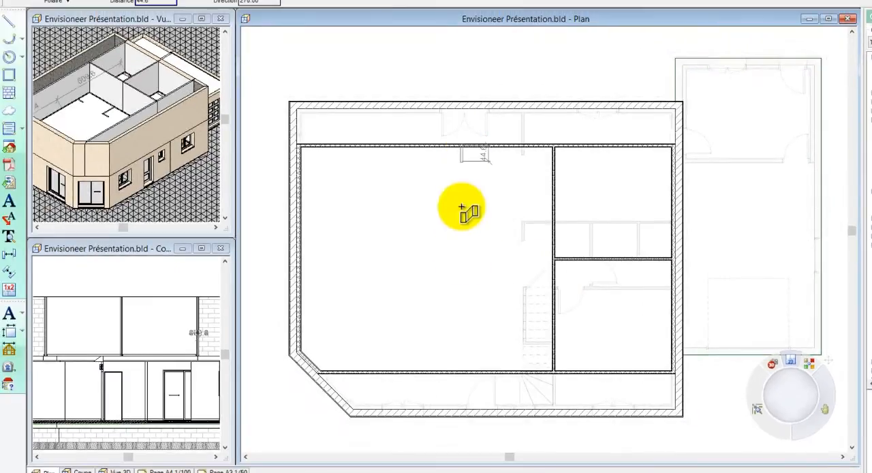
{"action": "left_click", "coordinate": [466, 375]}
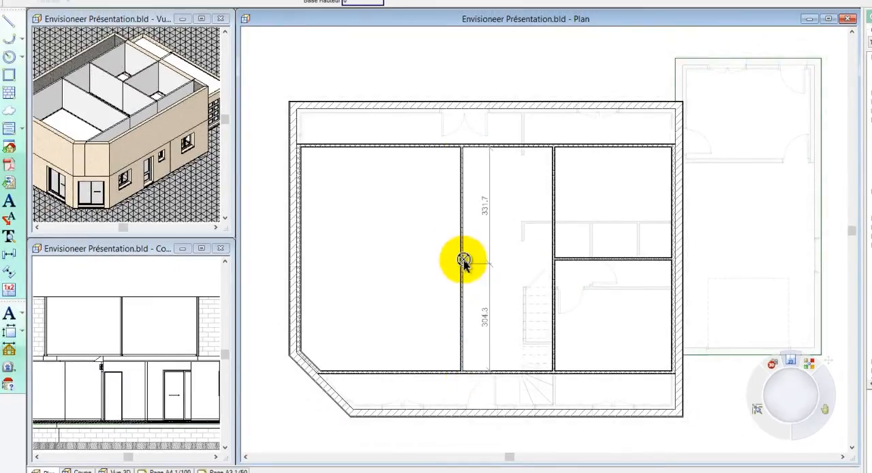
{"action": "left_click", "coordinate": [464, 259]}
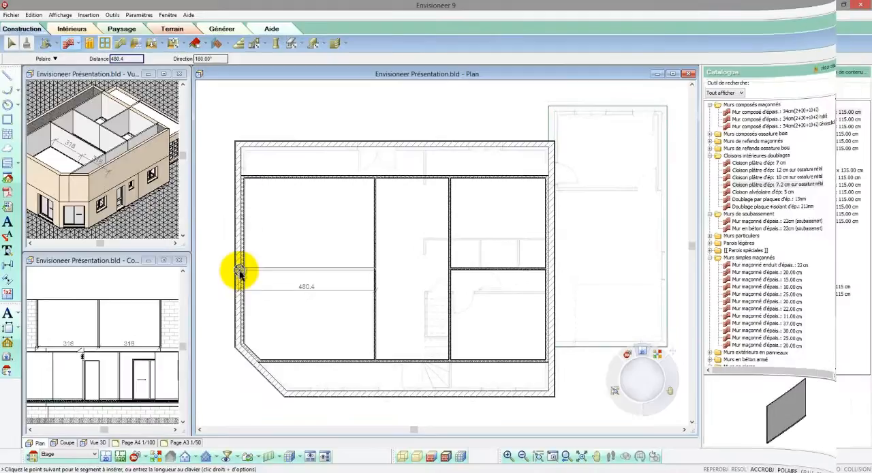
{"action": "left_click", "coordinate": [299, 259]}
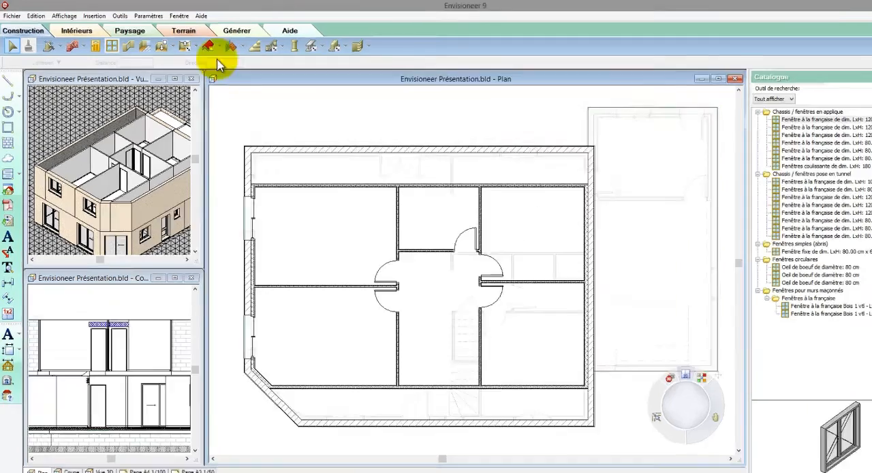
- Insert a "Plancher en dalle d'épais.: 20.00 cm" floor slab over the upper floor's perimeter
{"action": "left_click", "coordinate": [171, 48]}
{"action": "left_click", "coordinate": [183, 71]}
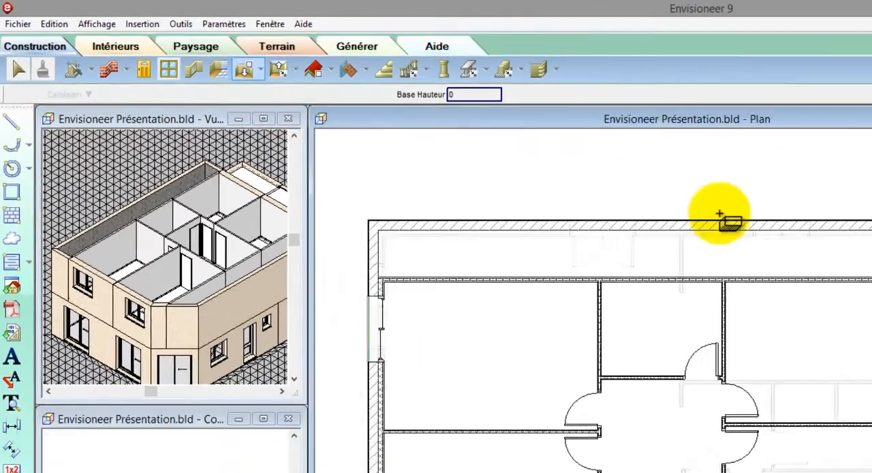
{"action": "left_click", "coordinate": [743, 169]}
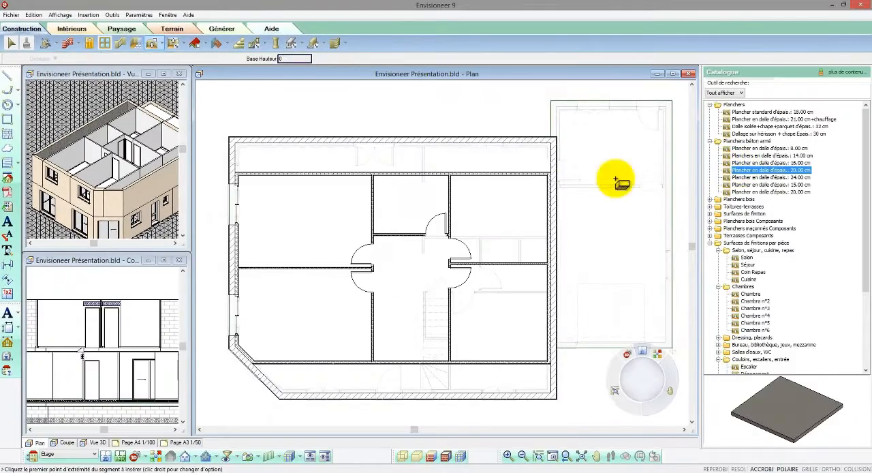
{"action": "key", "text": "Escape"}
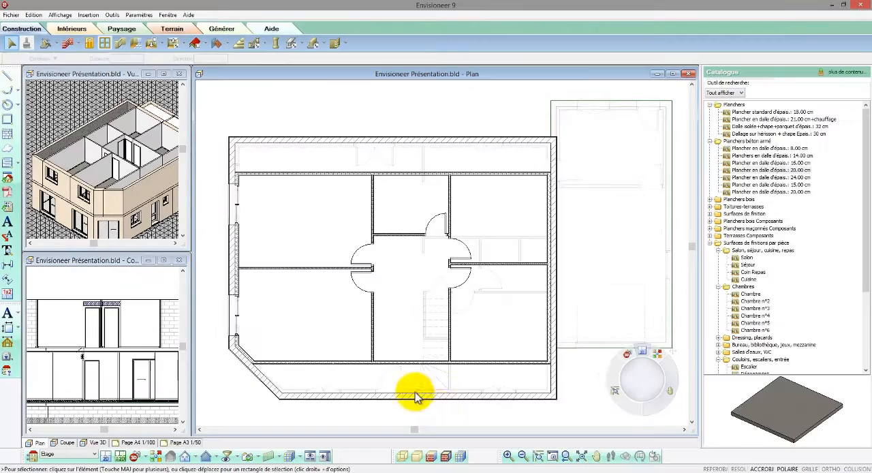
- Make the walls (Murs) non-selectable in the display and selection filter so the slab can be picked
{"action": "scroll", "coordinate": [438, 409], "scroll_direction": "up", "scroll_amount": 2}
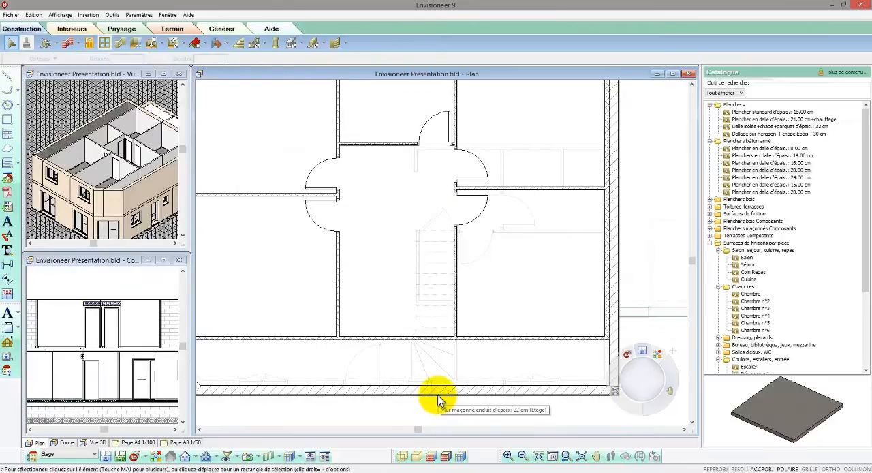
{"action": "left_click", "coordinate": [438, 394]}
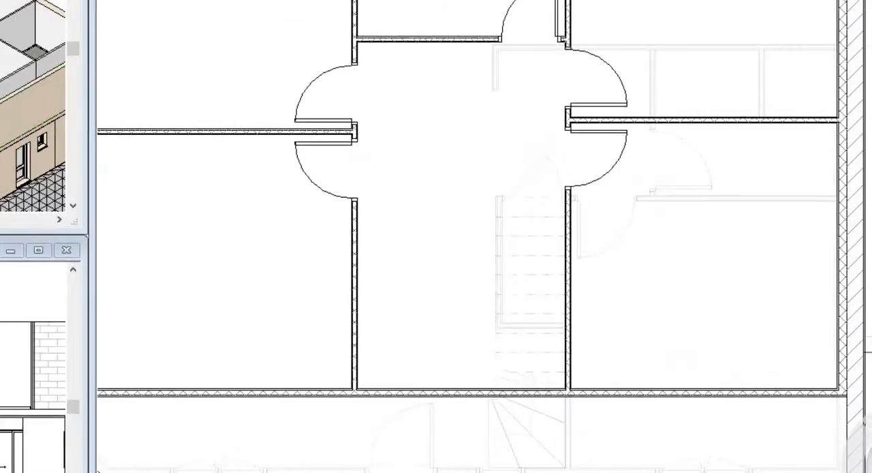
{"action": "left_click", "coordinate": [319, 451]}
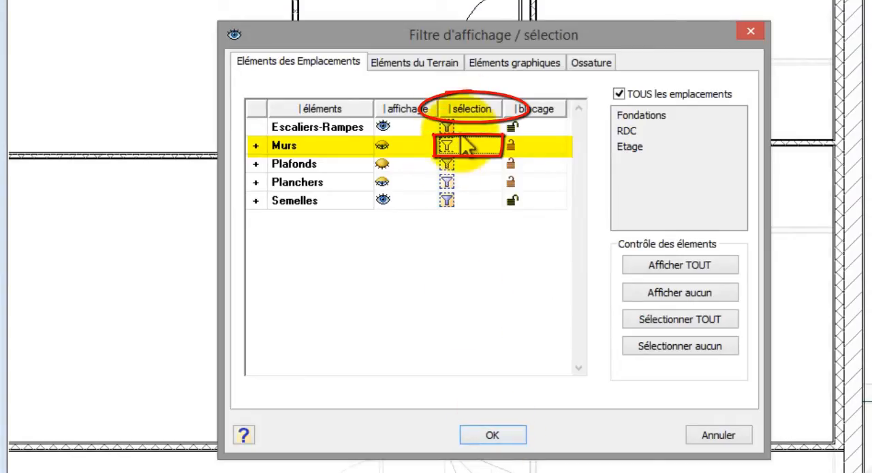
{"action": "left_click", "coordinate": [479, 431]}
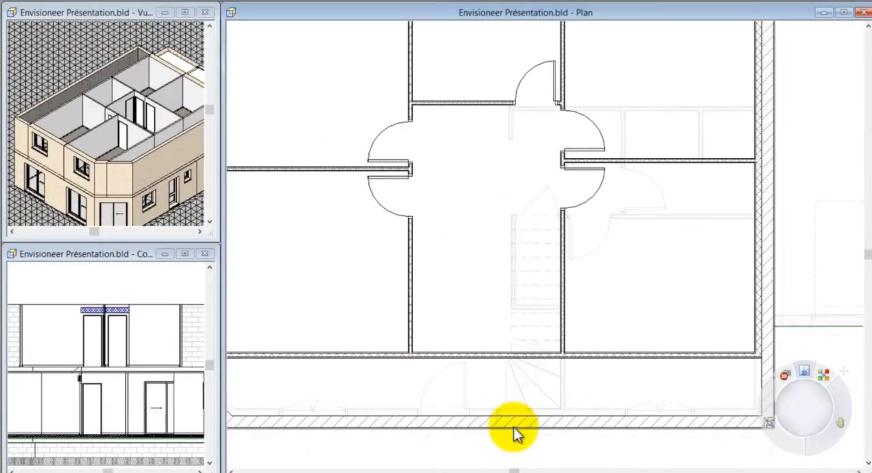
- Select the upper-floor slab and create a rectangular opening over the straight stair flight, bounded by the adjoining partitions
{"action": "left_click", "coordinate": [514, 426]}
{"action": "right_click", "coordinate": [522, 399]}
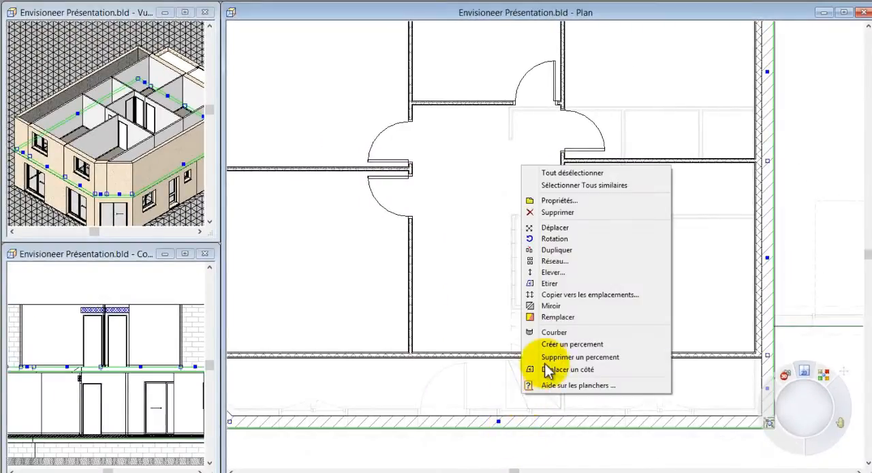
{"action": "left_click", "coordinate": [556, 345]}
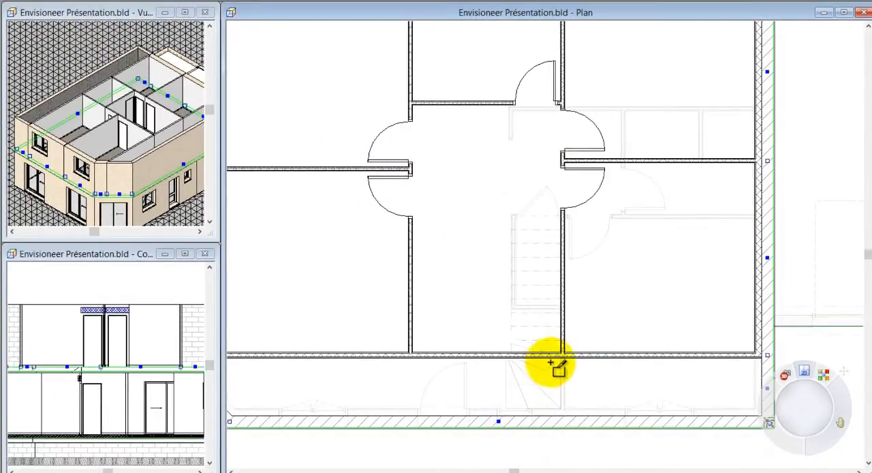
{"action": "left_click", "coordinate": [560, 353]}
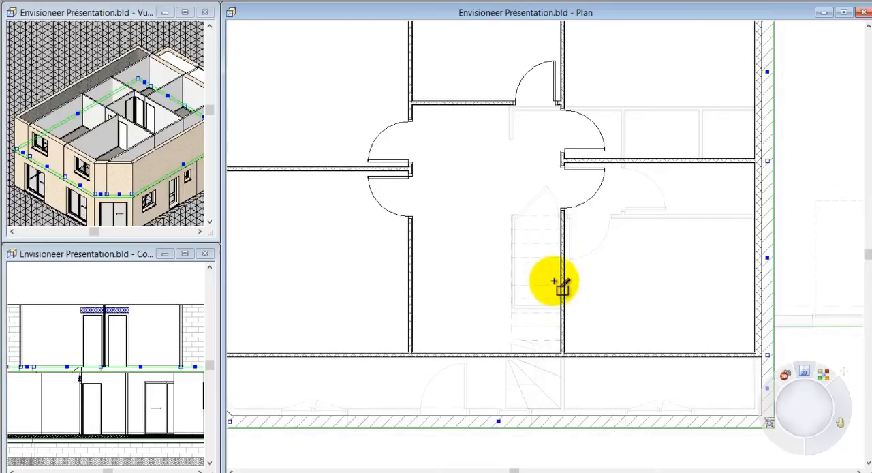
{"action": "left_click", "coordinate": [559, 215]}
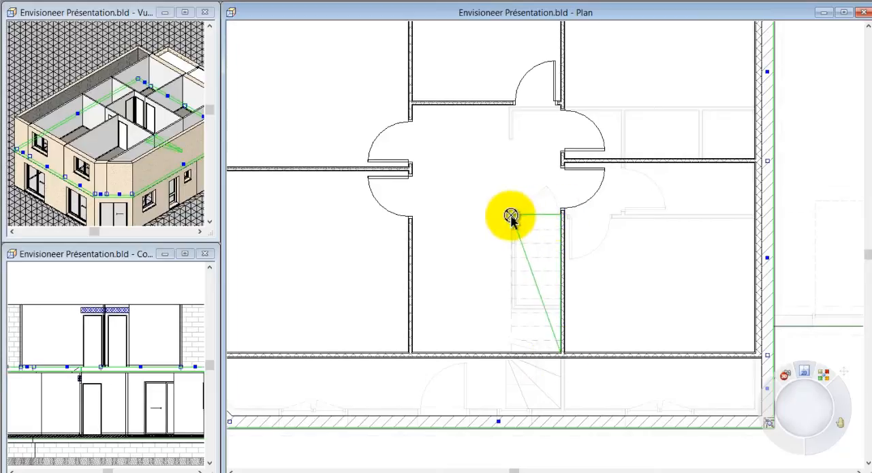
{"action": "left_click", "coordinate": [511, 216]}
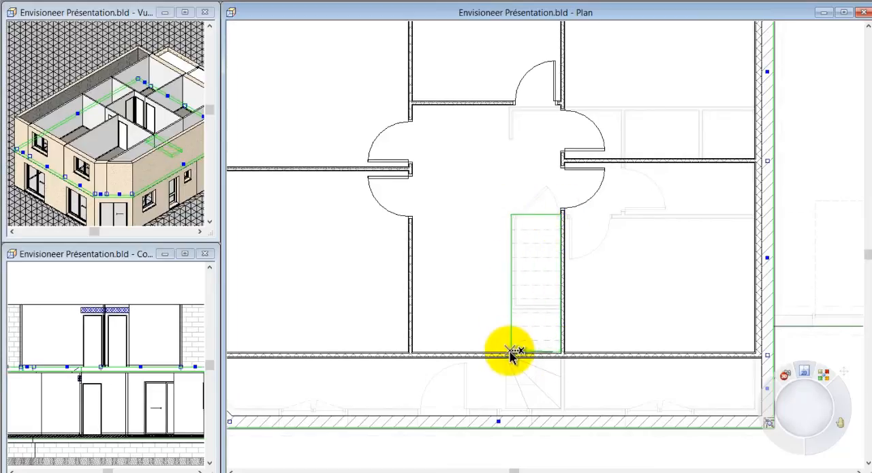
{"action": "right_click", "coordinate": [511, 354]}
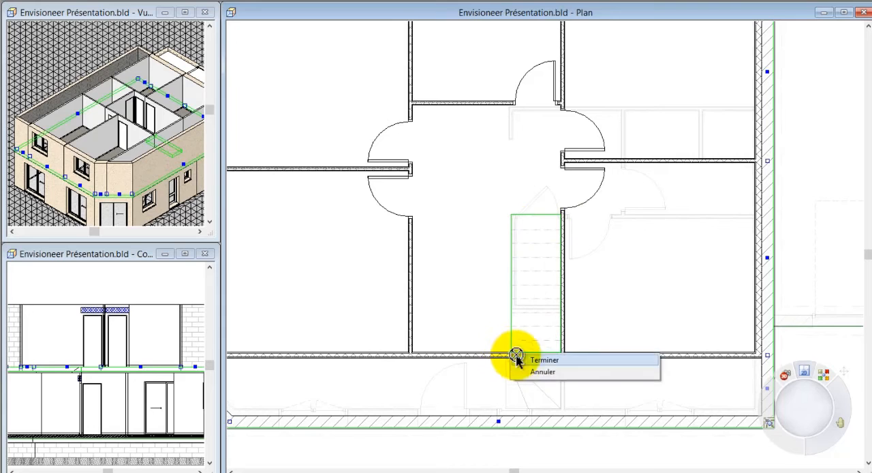
{"action": "left_click", "coordinate": [517, 357]}
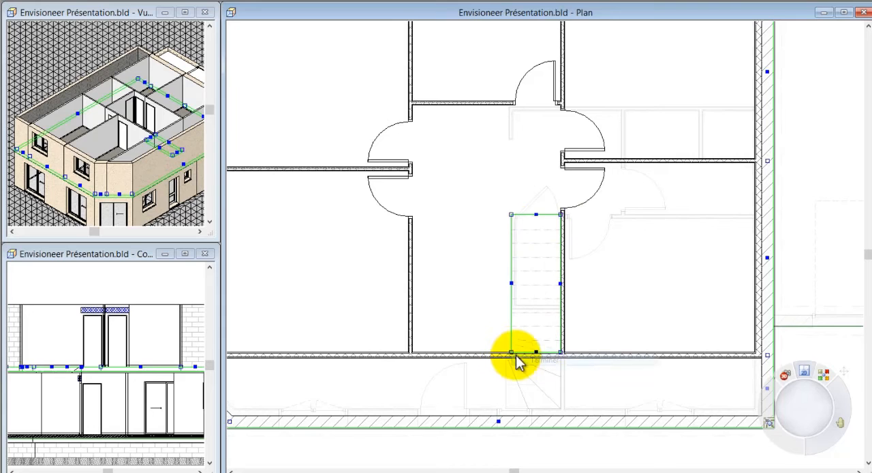
{"action": "left_click", "coordinate": [372, 293]}
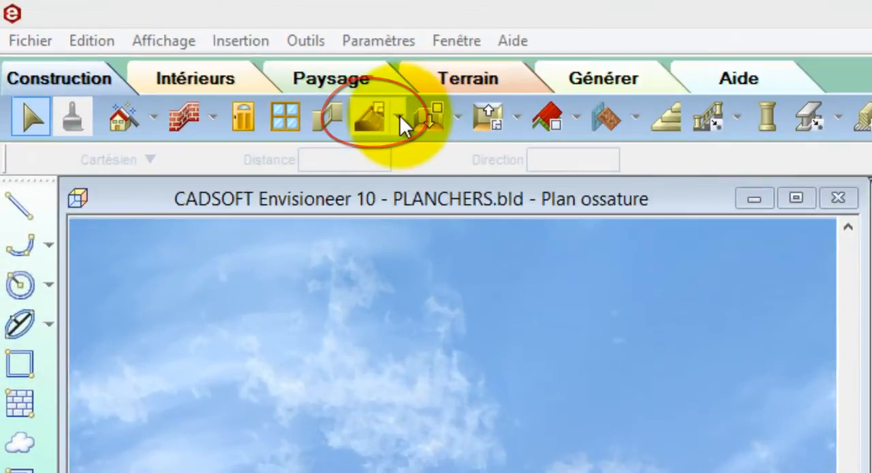
- Insert "Solivage BM 45x220 mm + OSB 16 mm" floor framing by room in both the small and the large room
{"action": "left_click", "coordinate": [401, 117]}
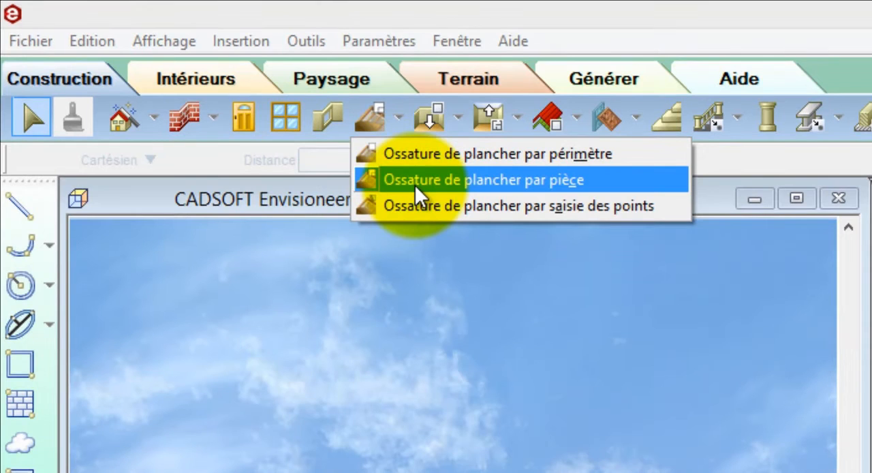
{"action": "left_click", "coordinate": [414, 180]}
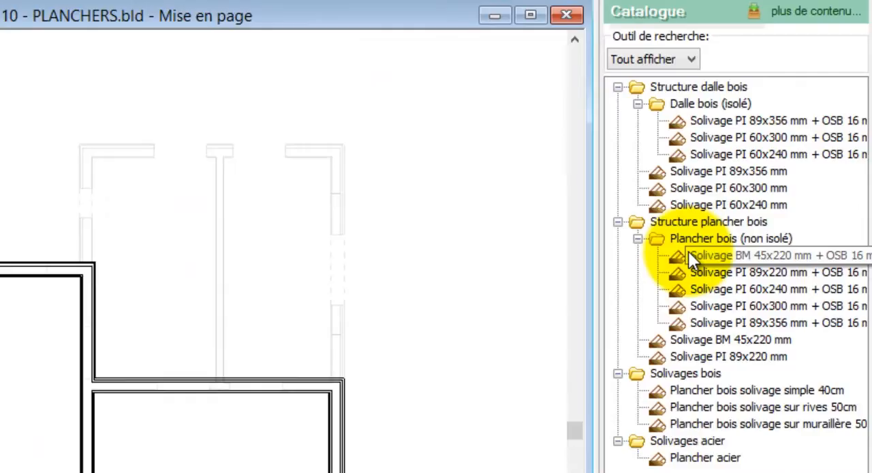
{"action": "left_click", "coordinate": [688, 254]}
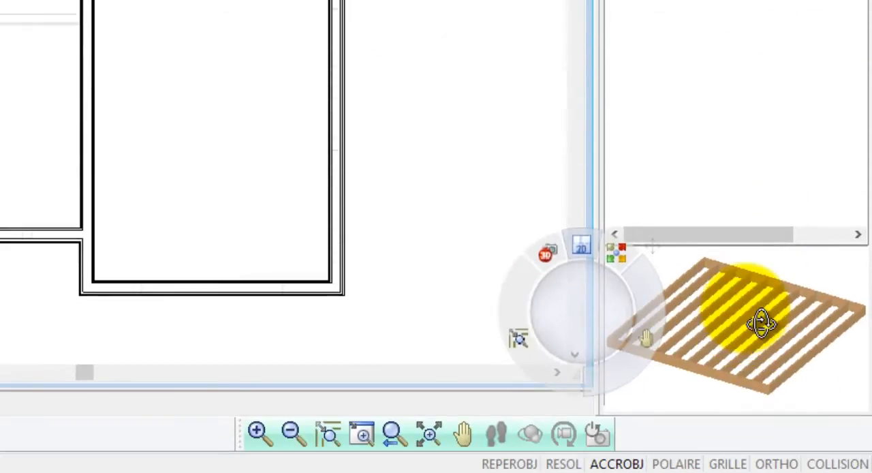
{"action": "mouse_move", "coordinate": [761, 323]}
{"action": "left_mouse_down"}
{"action": "mouse_move", "coordinate": [770, 303]}
{"action": "mouse_move", "coordinate": [761, 341]}
{"action": "left_mouse_up"}
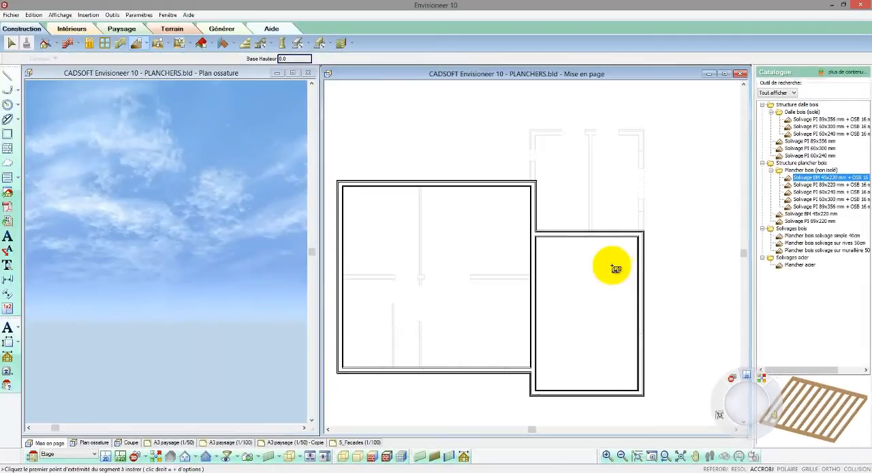
{"action": "left_click", "coordinate": [580, 240]}
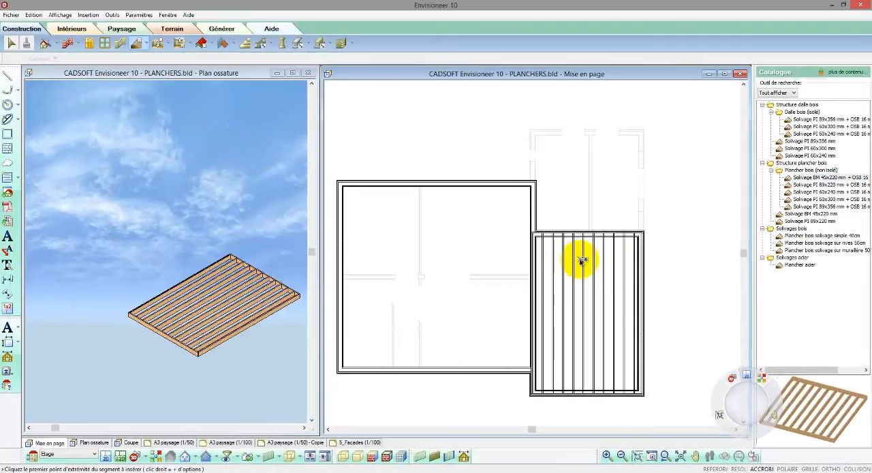
{"action": "left_click", "coordinate": [498, 244]}
{"action": "right_click", "coordinate": [494, 244]}
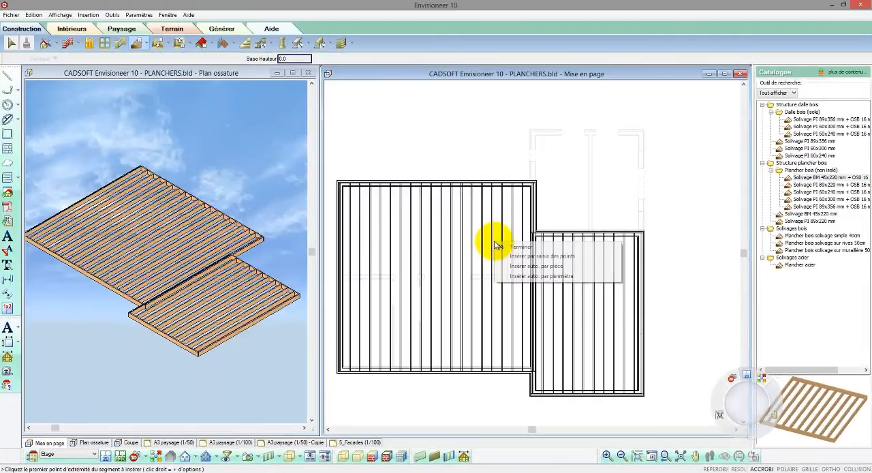
{"action": "left_click", "coordinate": [503, 247]}
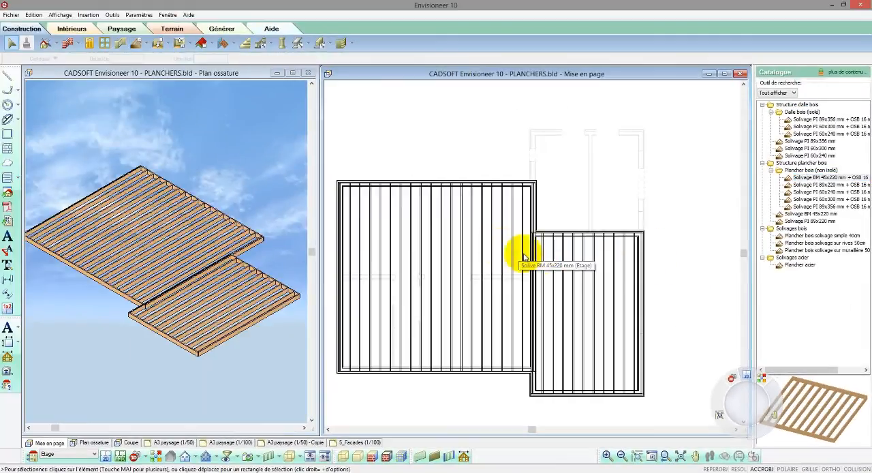
- Pull the adjoining edges of both floor framings back from their shared wall
{"action": "left_click", "coordinate": [565, 237]}
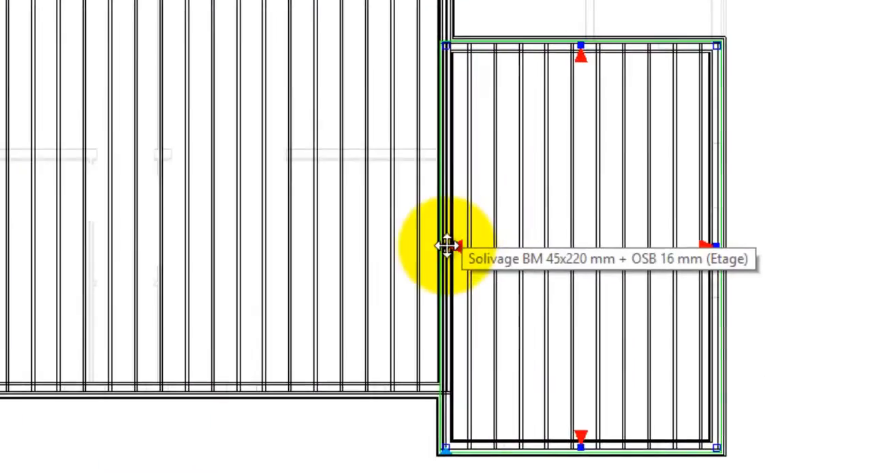
{"action": "left_click_drag", "start_coordinate": [452, 247], "coordinate": [505, 244]}
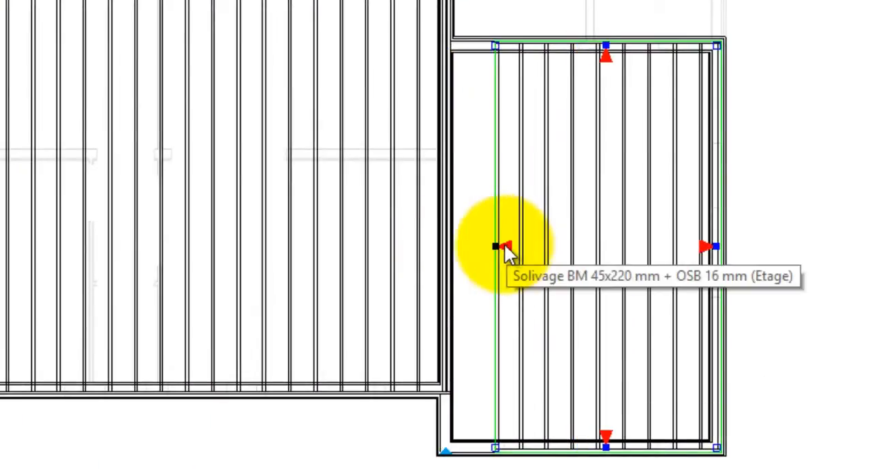
{"action": "left_click", "coordinate": [451, 156]}
{"action": "left_click_drag", "start_coordinate": [451, 156], "coordinate": [410, 155]}
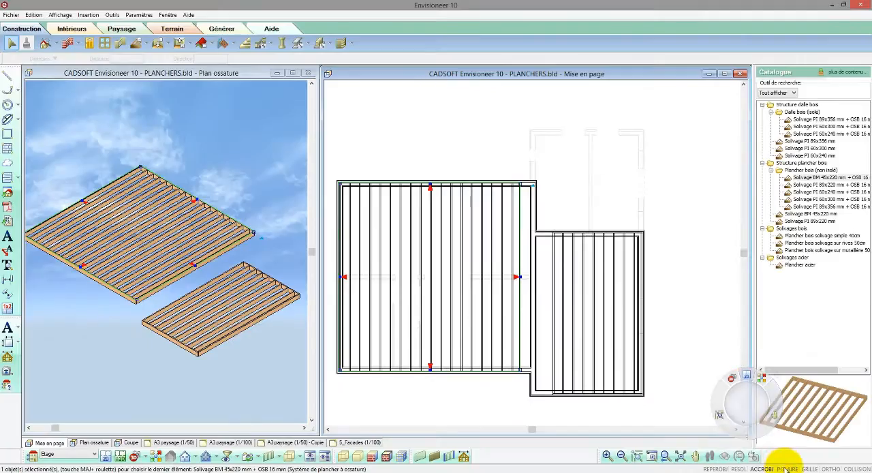
- With polar mode on, stretch the large framing's edge to the inside corner between both wings and bring the small framing's edge against it
{"action": "left_click", "coordinate": [787, 469]}
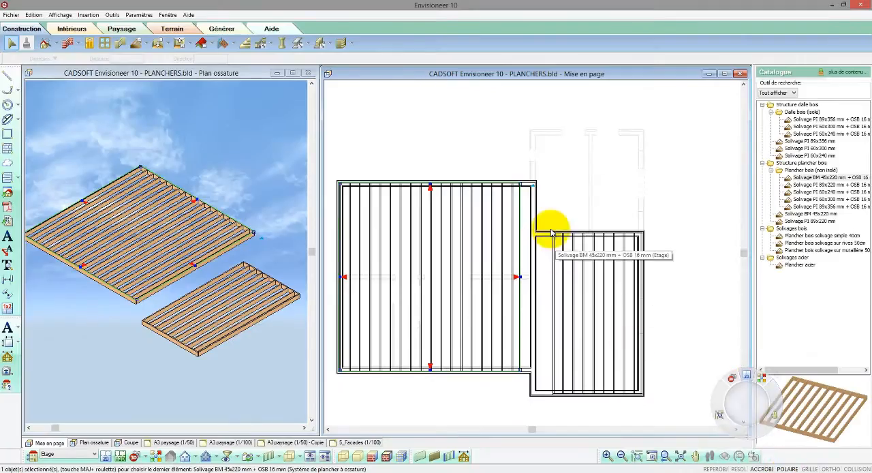
{"action": "scroll", "coordinate": [554, 230], "scroll_direction": "up", "scroll_amount": 3}
{"action": "scroll", "coordinate": [552, 233], "scroll_direction": "up", "scroll_amount": 1}
{"action": "left_click_drag", "start_coordinate": [472, 351], "coordinate": [512, 240]}
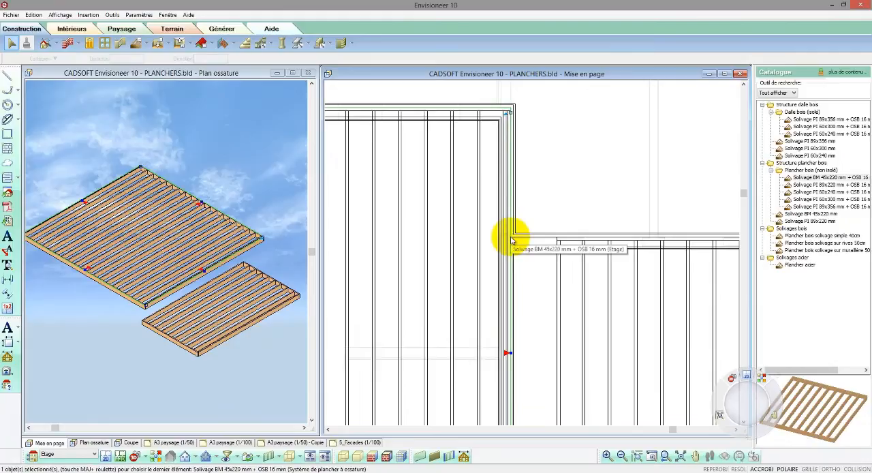
{"action": "left_click", "coordinate": [555, 267]}
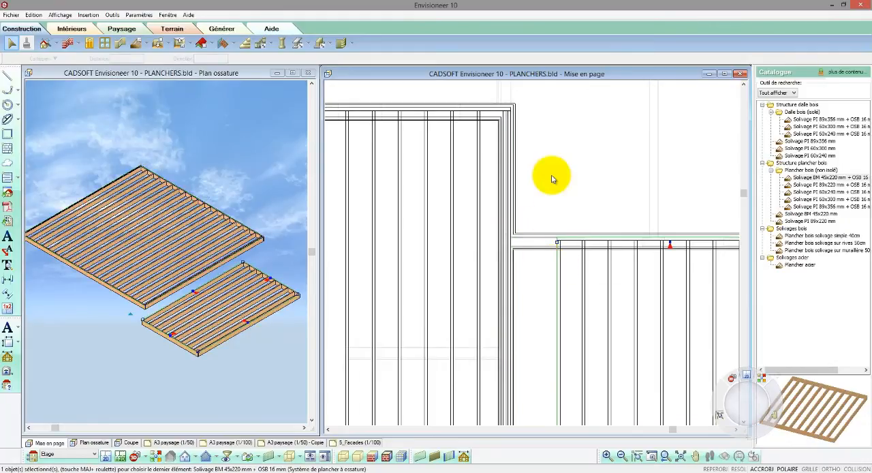
{"action": "left_click_drag", "start_coordinate": [555, 374], "coordinate": [523, 214]}
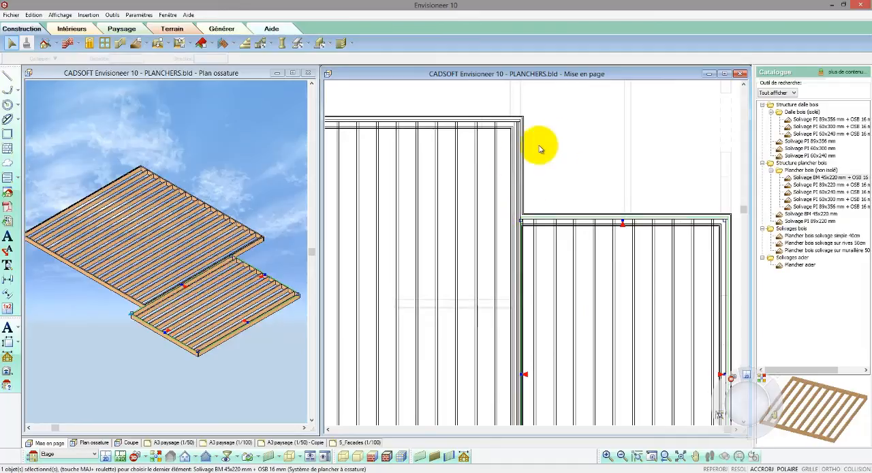
- Split the small framing's shared edge with Coupure at the large framing's corner and extend the projecting segment out to the wall
{"action": "left_click", "coordinate": [128, 339]}
{"action": "scroll", "coordinate": [139, 305], "scroll_direction": "up", "scroll_amount": 6}
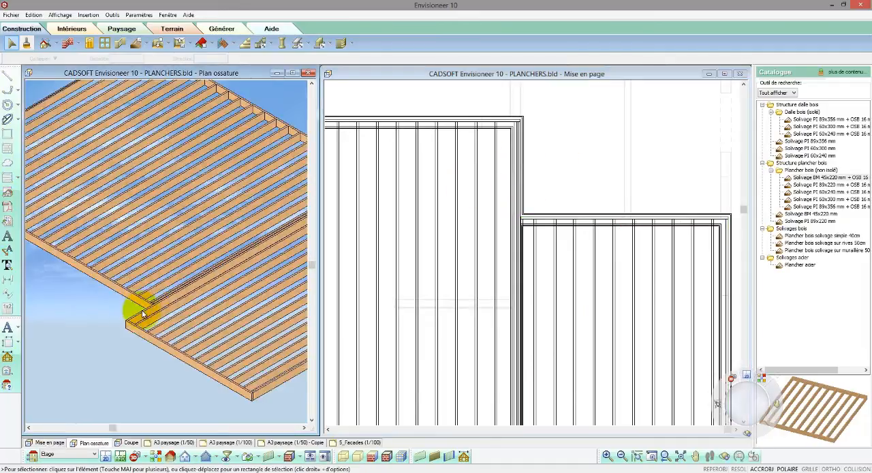
{"action": "scroll", "coordinate": [552, 132], "scroll_direction": "down", "scroll_amount": 2}
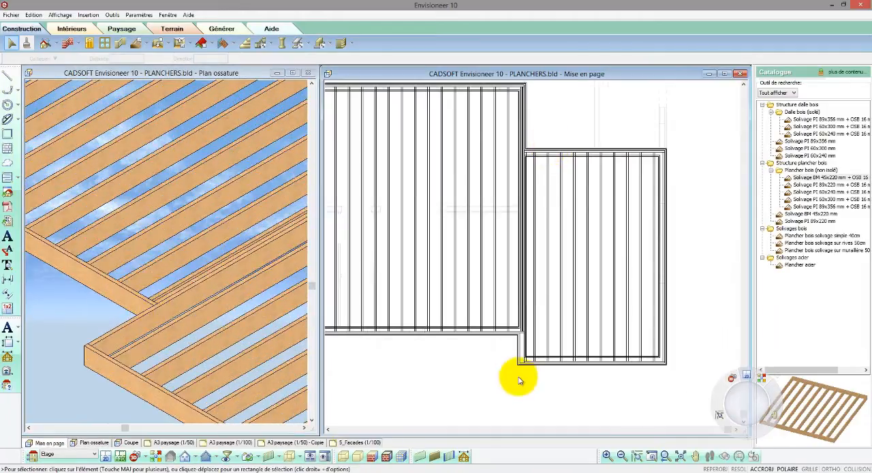
{"action": "scroll", "coordinate": [522, 354], "scroll_direction": "up", "scroll_amount": 5}
{"action": "scroll", "coordinate": [522, 355], "scroll_direction": "up", "scroll_amount": 1}
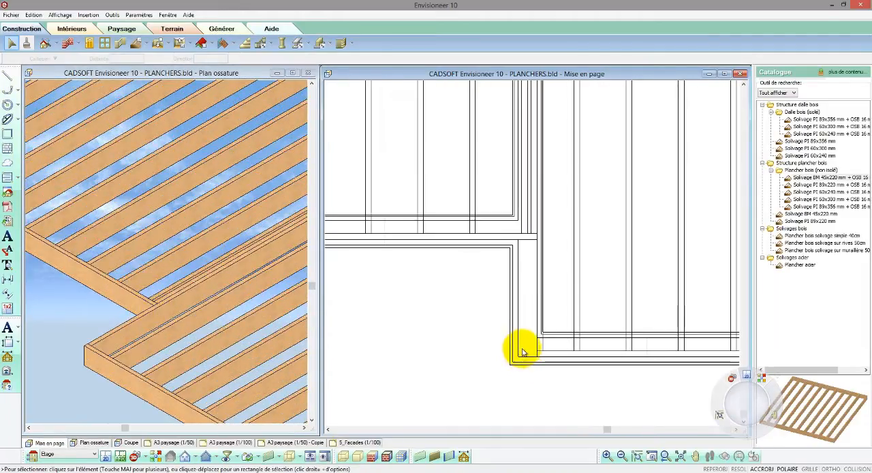
{"action": "left_click", "coordinate": [536, 314]}
{"action": "right_click", "coordinate": [537, 315]}
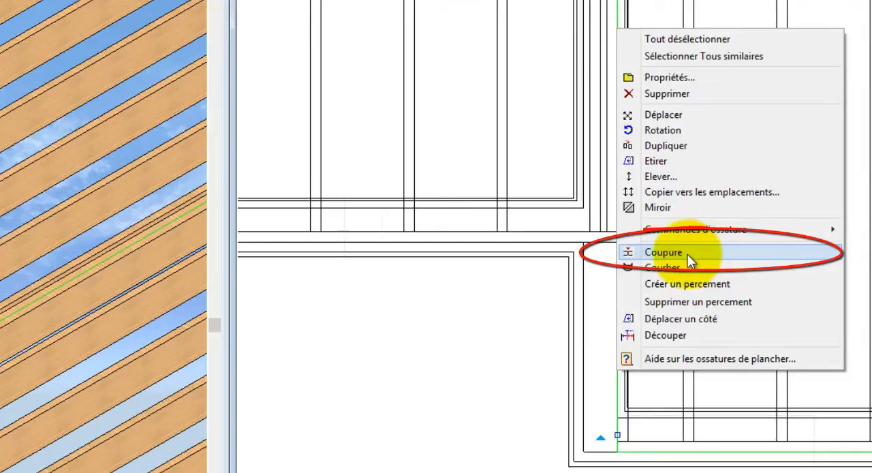
{"action": "left_click", "coordinate": [688, 253]}
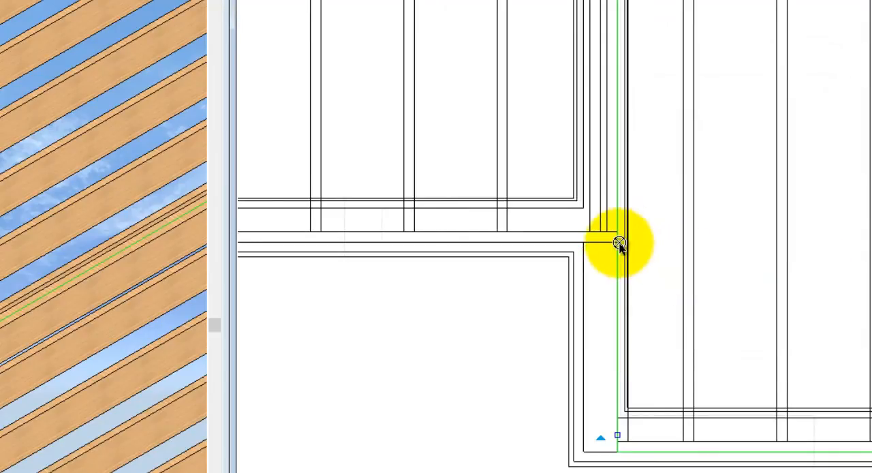
{"action": "left_click", "coordinate": [620, 244]}
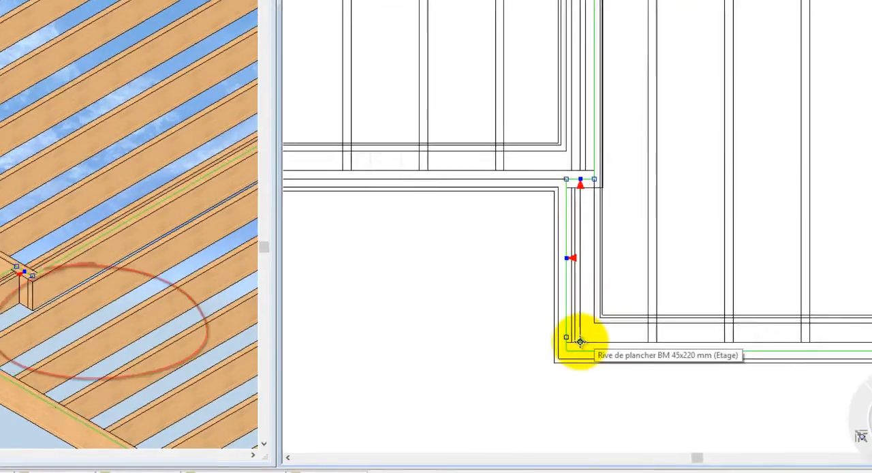
- Move the small framing's base point to the corner where the two floors meet
{"action": "right_click", "coordinate": [659, 346]}
{"action": "mouse_move", "coordinate": [434, 194]}
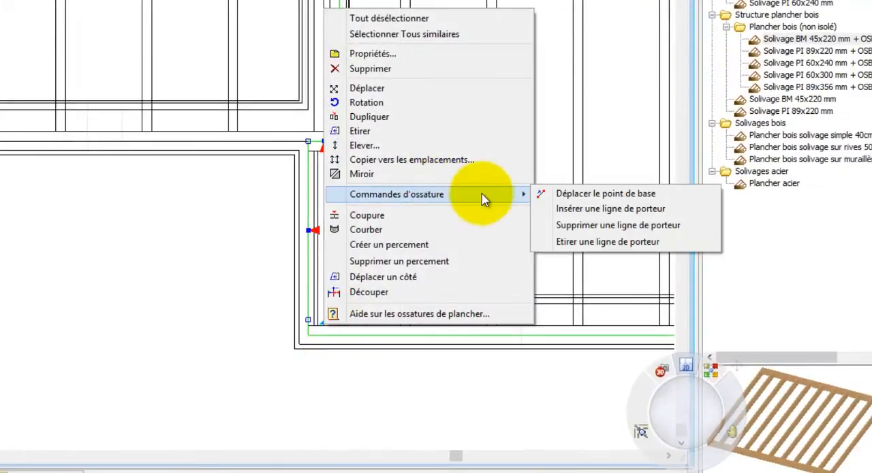
{"action": "left_click", "coordinate": [621, 194]}
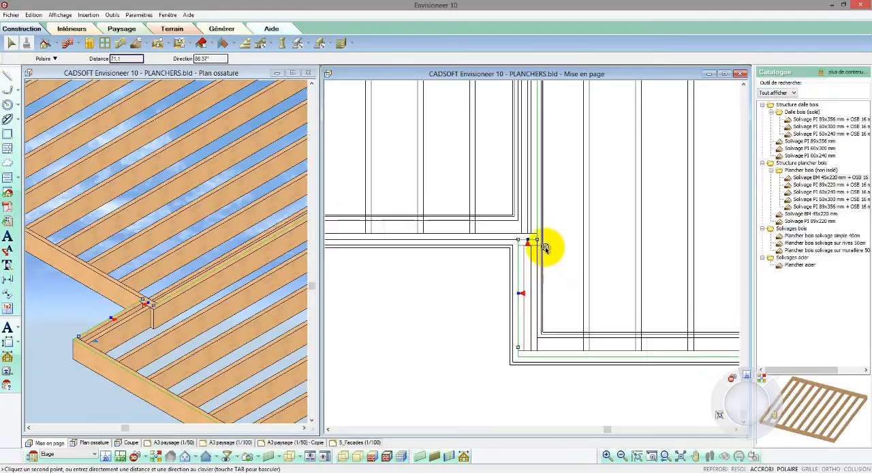
{"action": "left_click", "coordinate": [549, 249]}
- Set the small framing's joist direction to 0° and joist spacing to 50, and regenerate all its sides
{"action": "scroll", "coordinate": [402, 395], "scroll_direction": "down", "scroll_amount": 5}
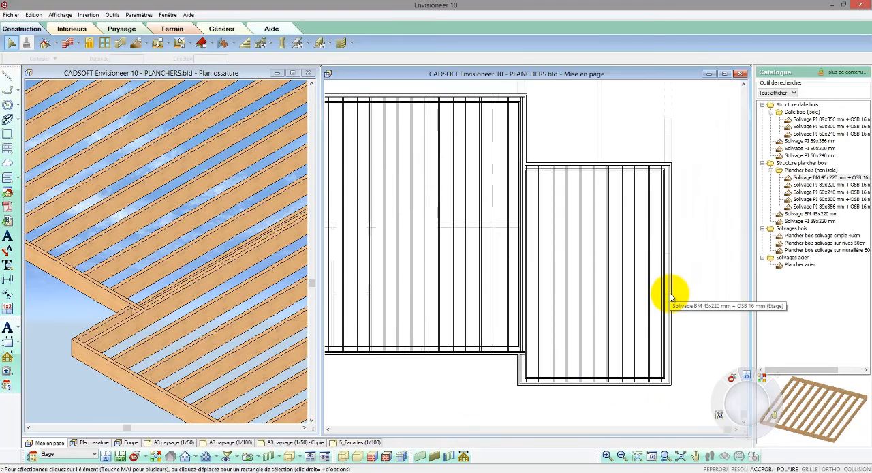
{"action": "left_click", "coordinate": [670, 297]}
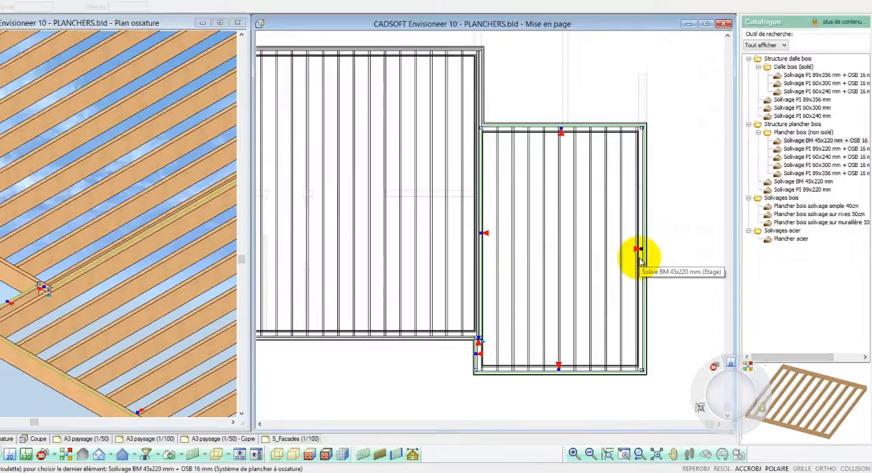
{"action": "right_click", "coordinate": [666, 282]}
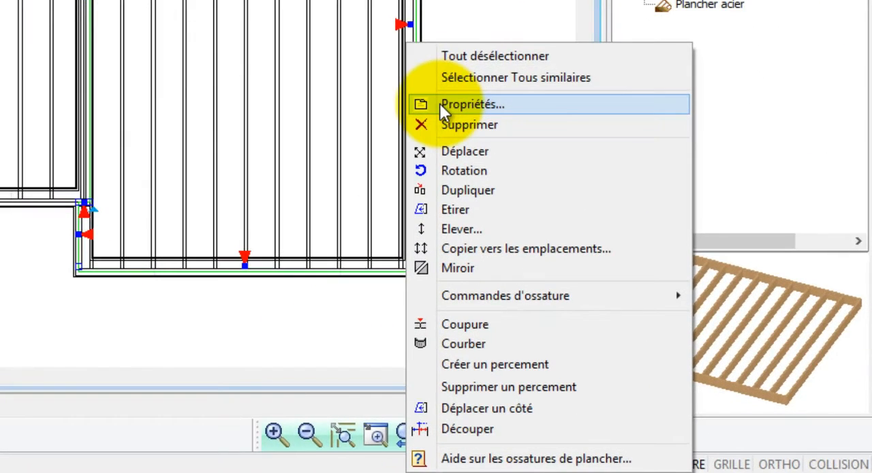
{"action": "left_click", "coordinate": [470, 104]}
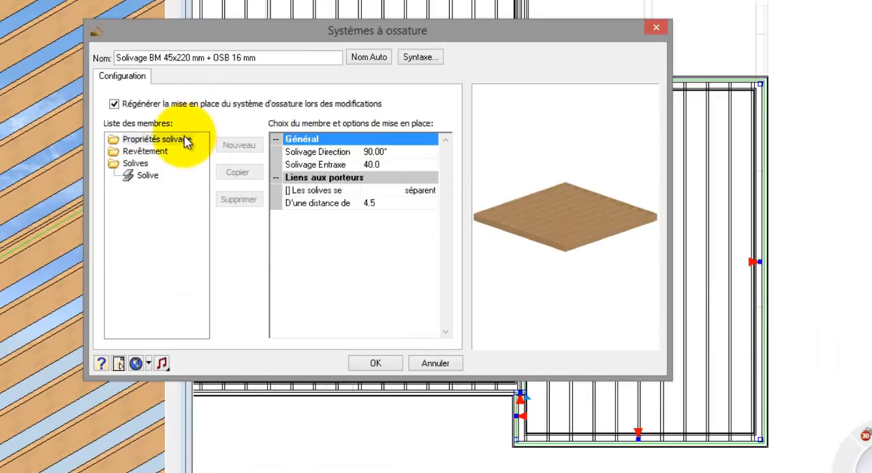
{"action": "left_click", "coordinate": [374, 152]}
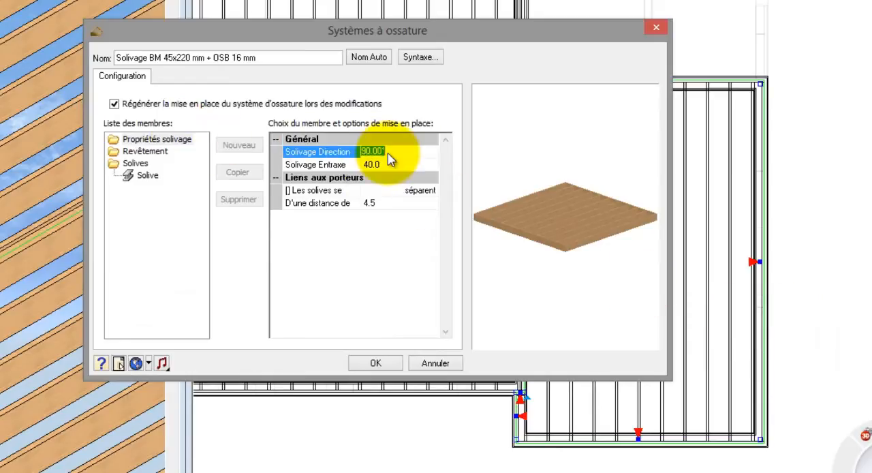
{"action": "type", "text": "0"}
{"action": "left_click", "coordinate": [382, 165]}
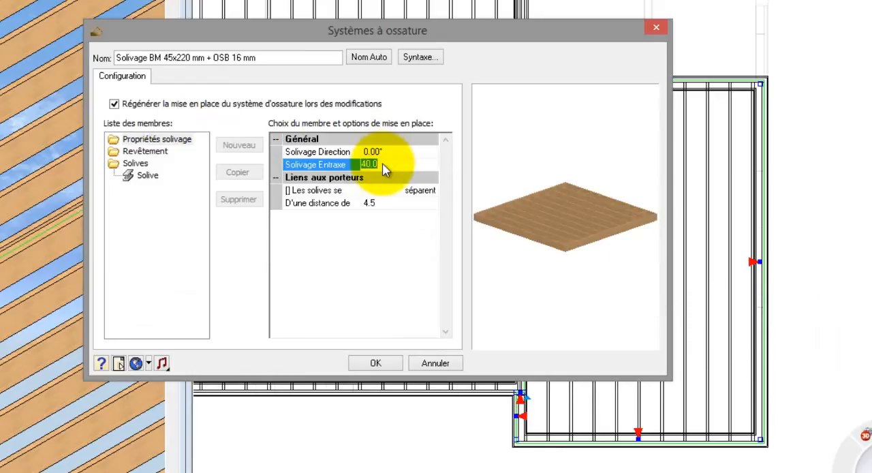
{"action": "type", "text": "50"}
{"action": "left_click", "coordinate": [377, 365]}
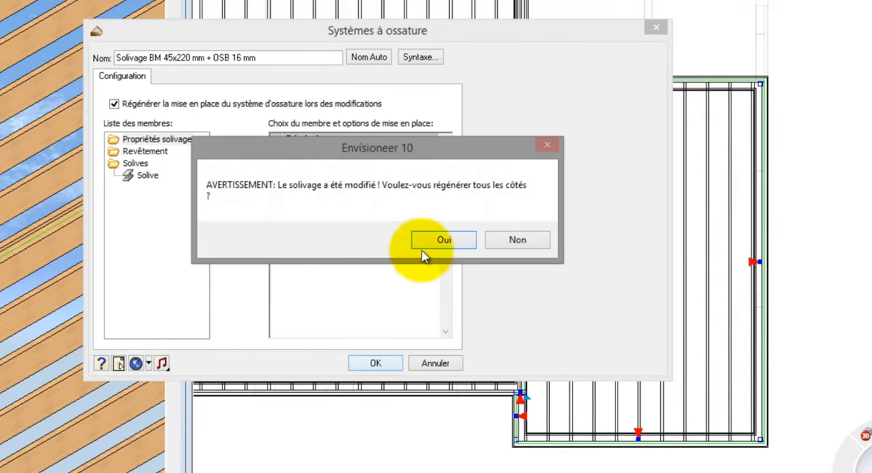
{"action": "left_click", "coordinate": [439, 241]}
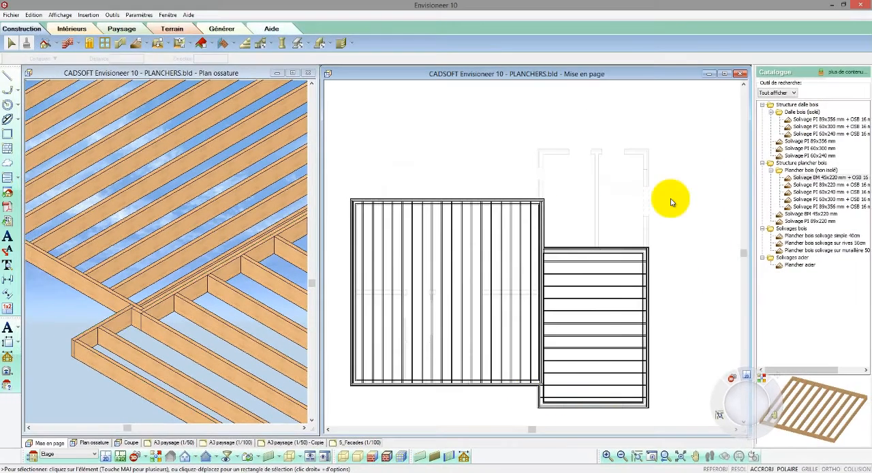
- Place a BLC 90 mm x 300 mm cl4 beam about 767 long at 0° across the middle of the large framing, perpendicular to its joists
{"action": "left_click", "coordinate": [353, 293]}
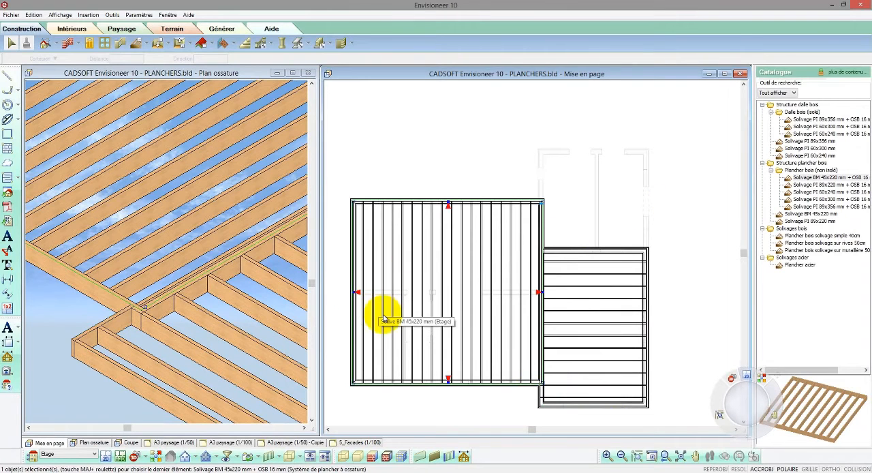
{"action": "left_click", "coordinate": [370, 179]}
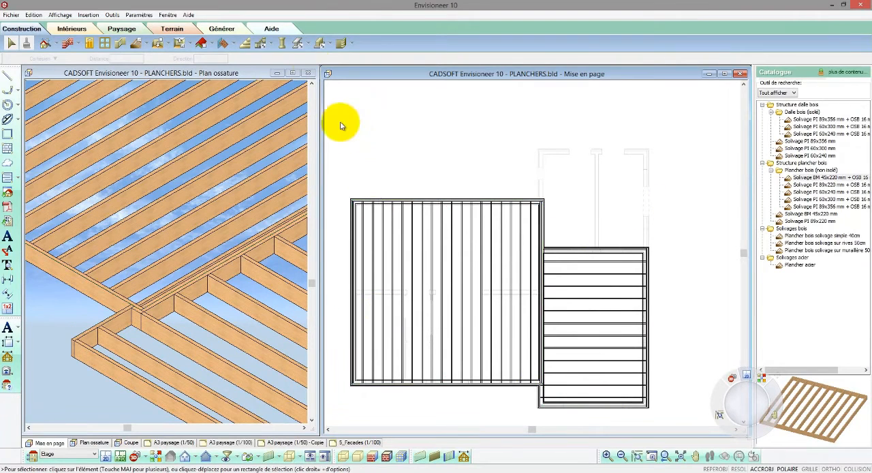
{"action": "left_click", "coordinate": [310, 45]}
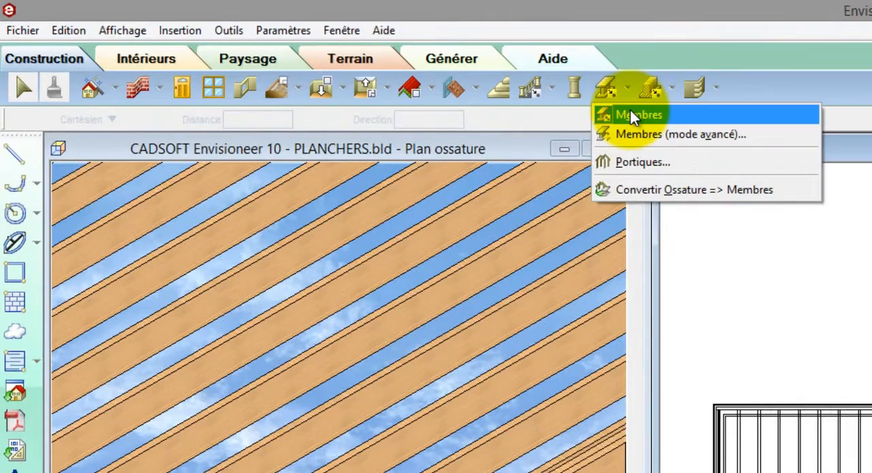
{"action": "left_click", "coordinate": [631, 115]}
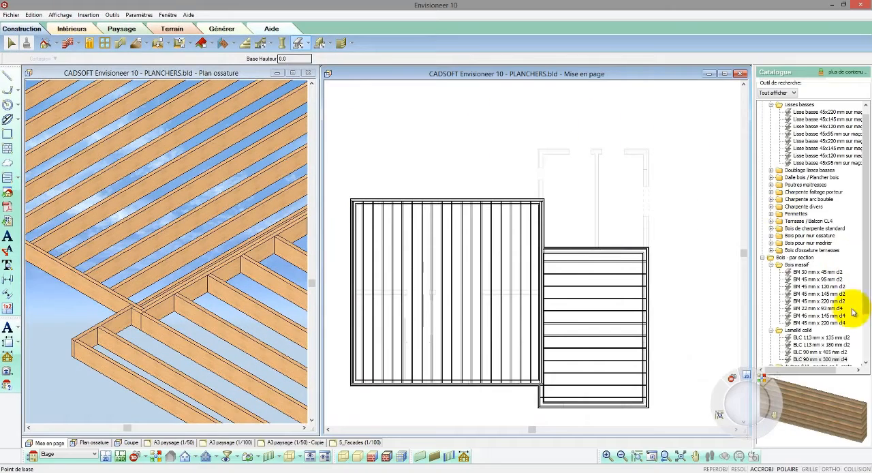
{"action": "left_click", "coordinate": [838, 360]}
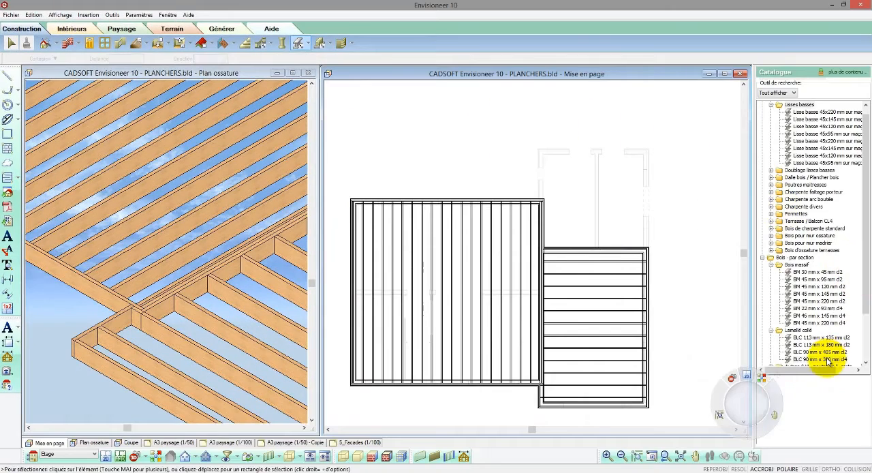
{"action": "left_click", "coordinate": [355, 294]}
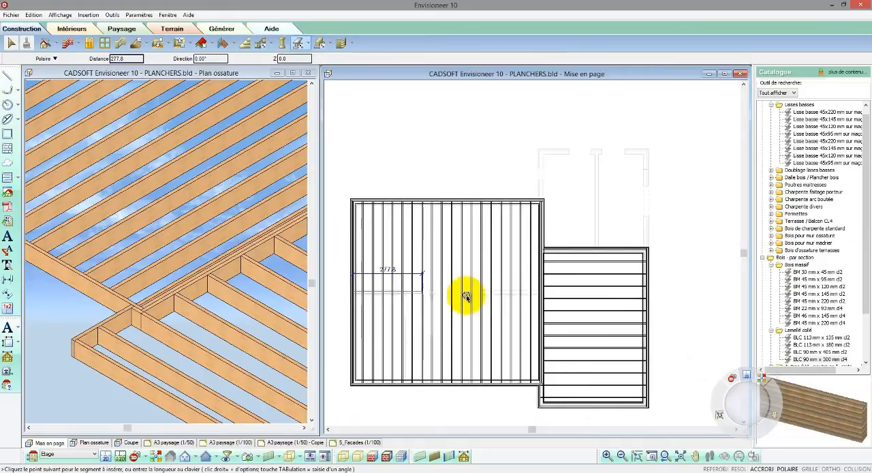
{"action": "left_click", "coordinate": [542, 292]}
{"action": "right_click", "coordinate": [542, 293]}
{"action": "left_click", "coordinate": [550, 297]}
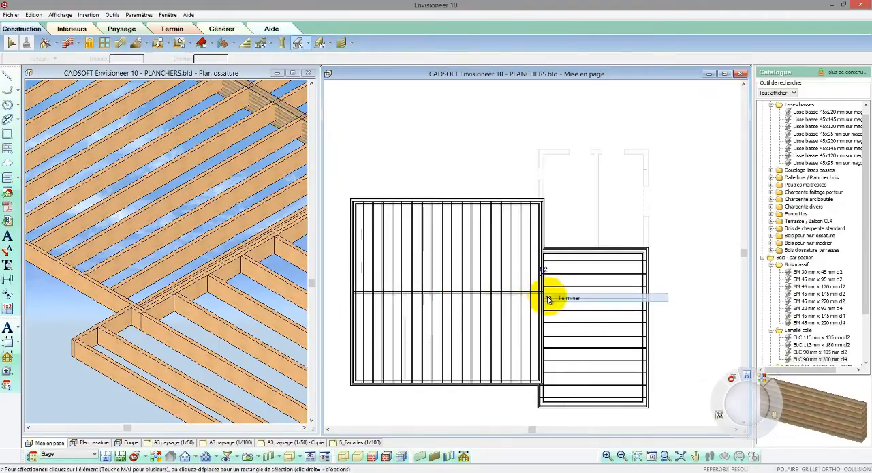
- Insert a bearer line (ligne de porteur) about 780 long in the large framing, along the beam from one side to the other
{"action": "scroll", "coordinate": [543, 298], "scroll_direction": "up", "scroll_amount": 5}
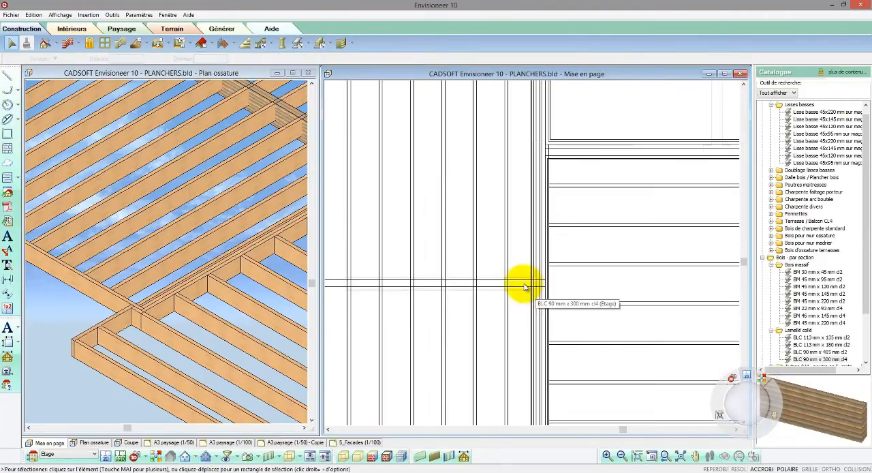
{"action": "scroll", "coordinate": [523, 287], "scroll_direction": "down", "scroll_amount": 2}
{"action": "left_click_drag", "start_coordinate": [537, 295], "coordinate": [533, 125]}
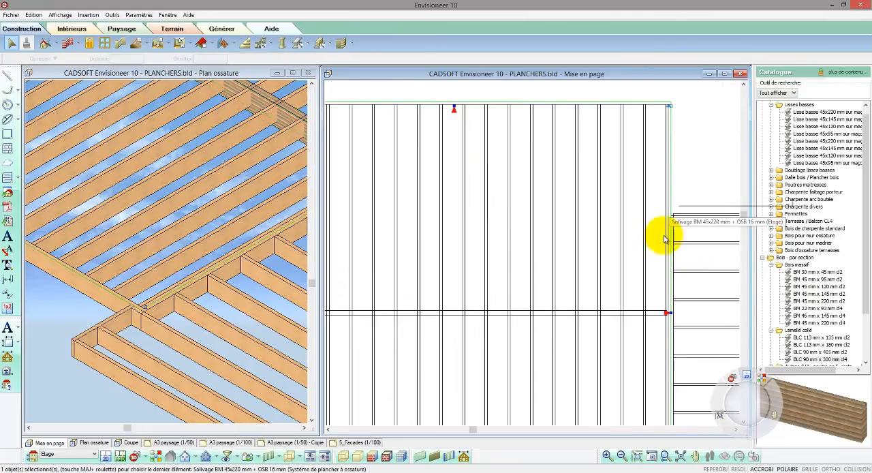
{"action": "scroll", "coordinate": [661, 248], "scroll_direction": "down", "scroll_amount": 2}
{"action": "scroll", "coordinate": [658, 183], "scroll_direction": "down", "scroll_amount": 1}
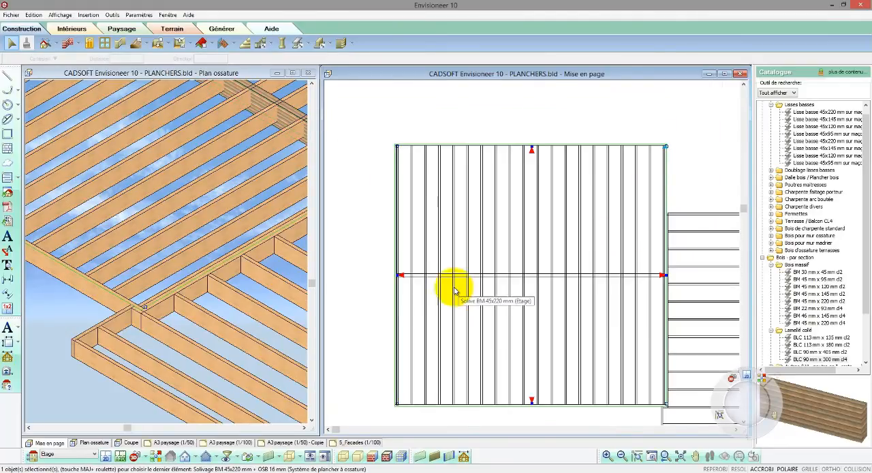
{"action": "scroll", "coordinate": [453, 290], "scroll_direction": "up", "scroll_amount": 2}
{"action": "right_click", "coordinate": [455, 289]}
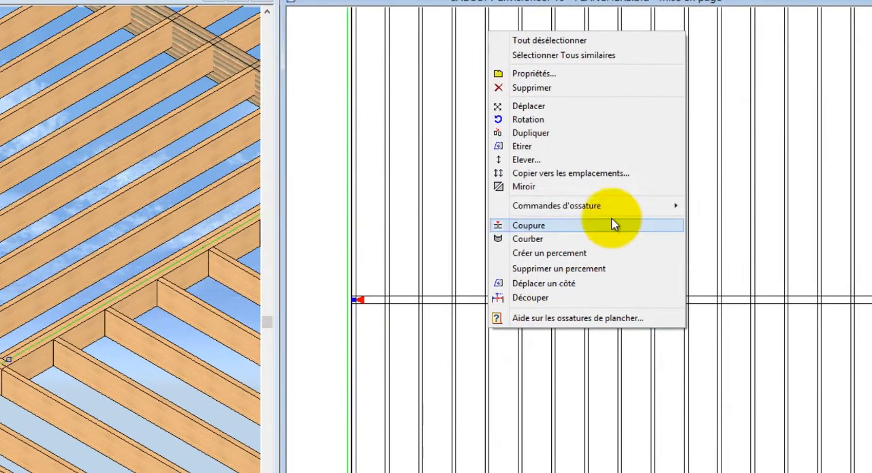
{"action": "mouse_move", "coordinate": [567, 207]}
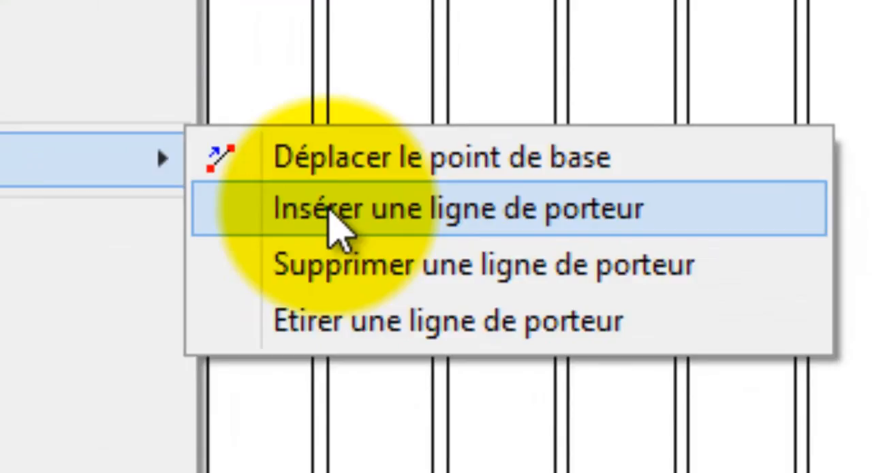
{"action": "left_click", "coordinate": [329, 209]}
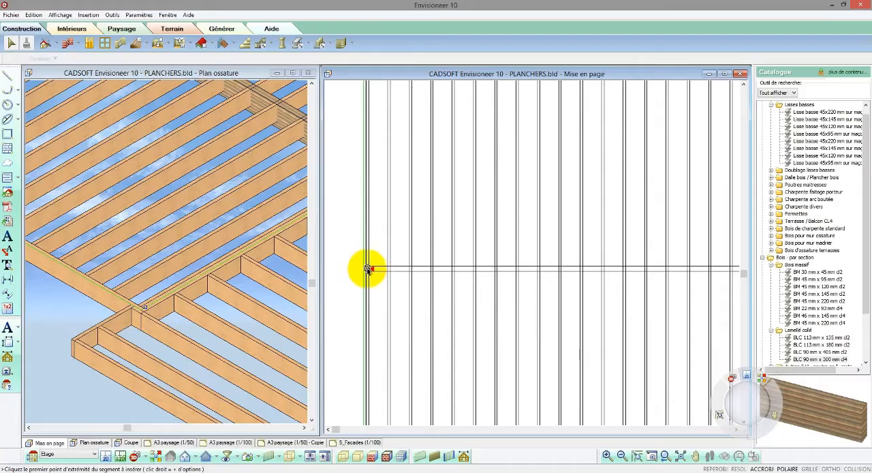
{"action": "left_click", "coordinate": [368, 270]}
{"action": "scroll", "coordinate": [350, 274], "scroll_direction": "down", "scroll_amount": 1}
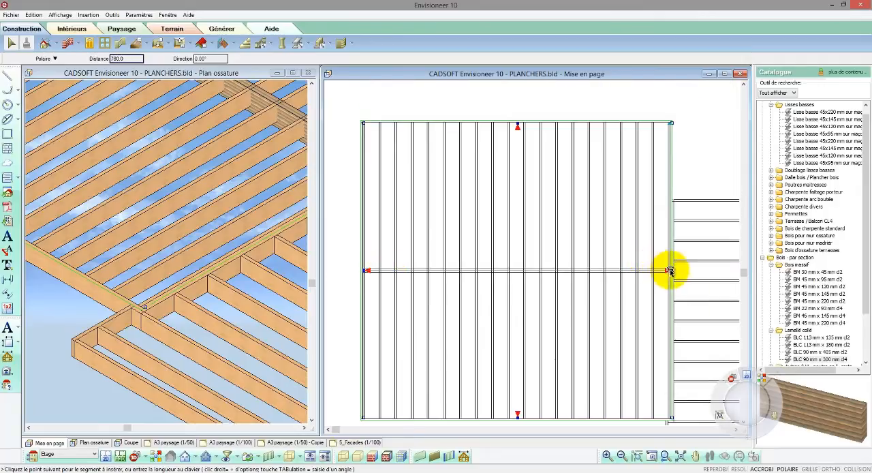
{"action": "left_click", "coordinate": [670, 270]}
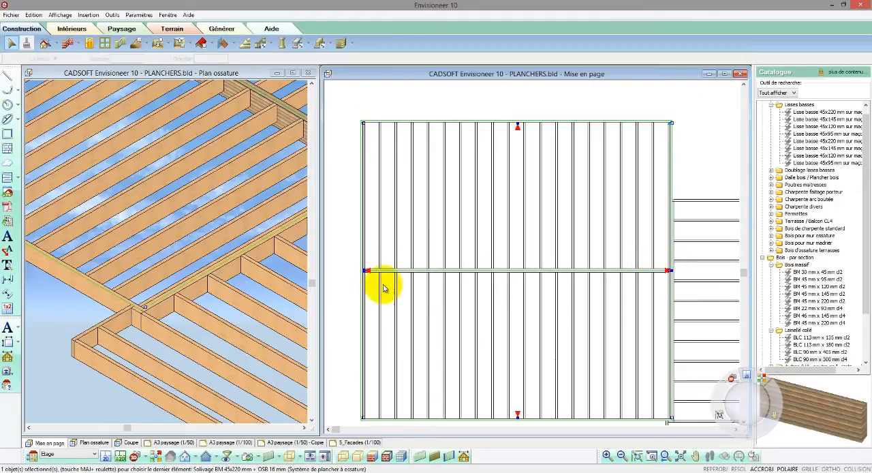
{"action": "left_click", "coordinate": [348, 293]}
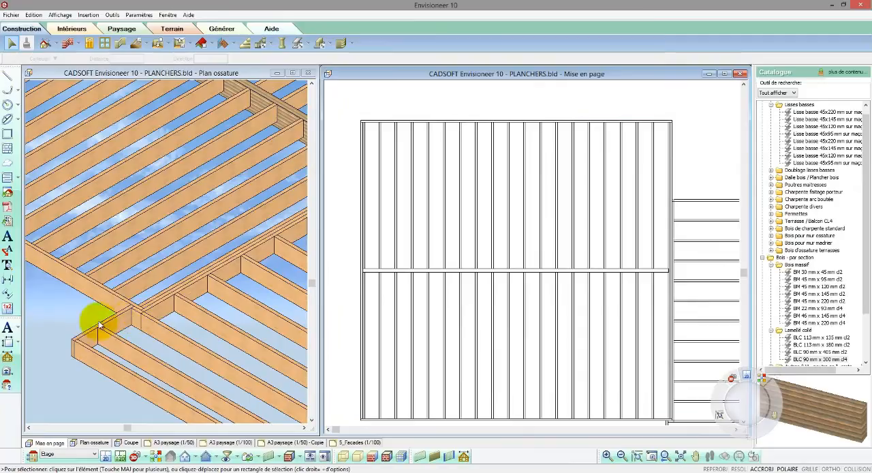
- Open the member properties of the large framing's outer side where the beam ends, away from the small framing
{"action": "left_click", "coordinate": [47, 327]}
{"action": "scroll", "coordinate": [234, 359], "scroll_direction": "down", "scroll_amount": 4}
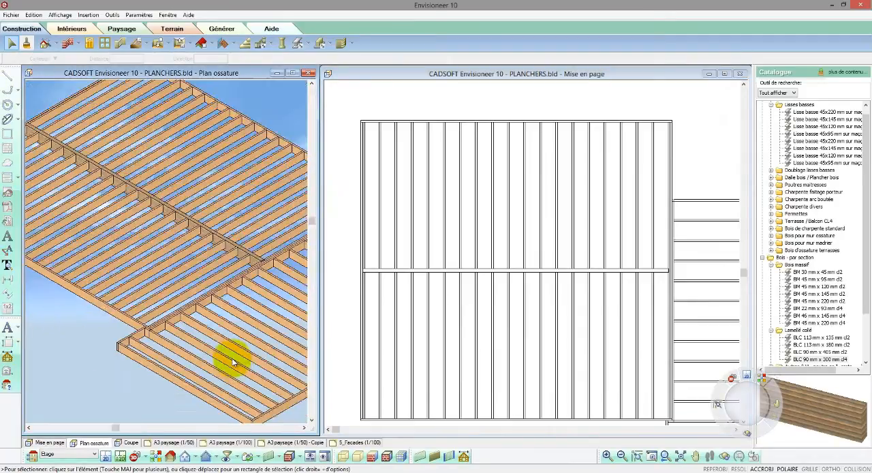
{"action": "scroll", "coordinate": [103, 195], "scroll_direction": "up", "scroll_amount": 2}
{"action": "scroll", "coordinate": [103, 196], "scroll_direction": "up", "scroll_amount": 4}
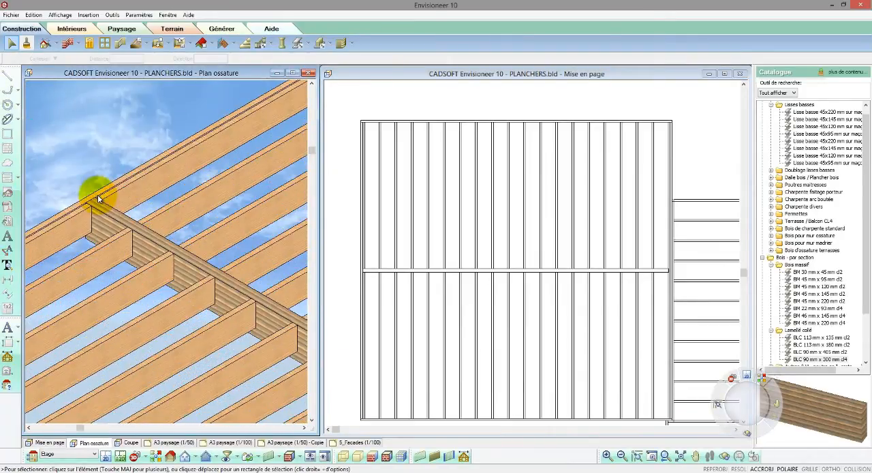
{"action": "left_click", "coordinate": [93, 197]}
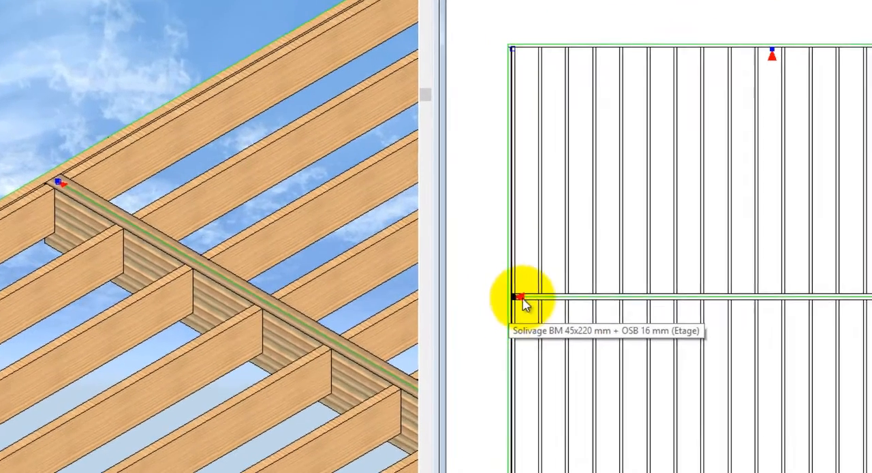
{"action": "left_click", "coordinate": [520, 299]}
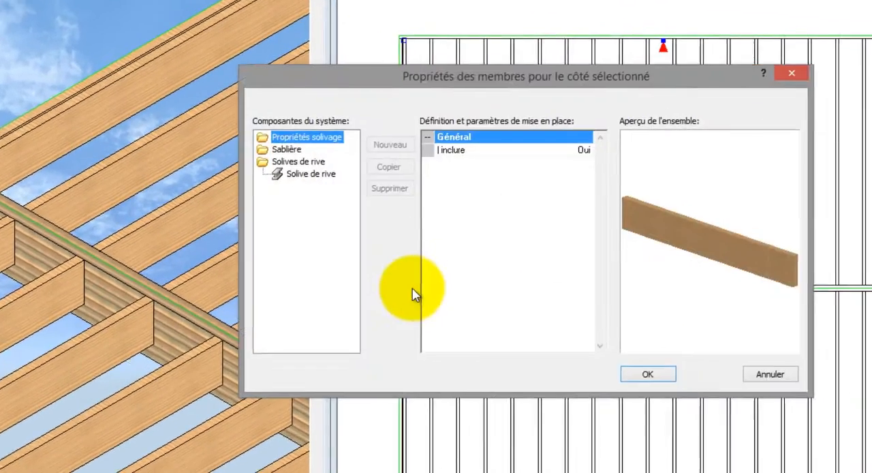
- Set the Solive de rive on that side to the catalogue piece Rive de plancher LVL 45x355 mm
{"action": "left_click", "coordinate": [227, 167]}
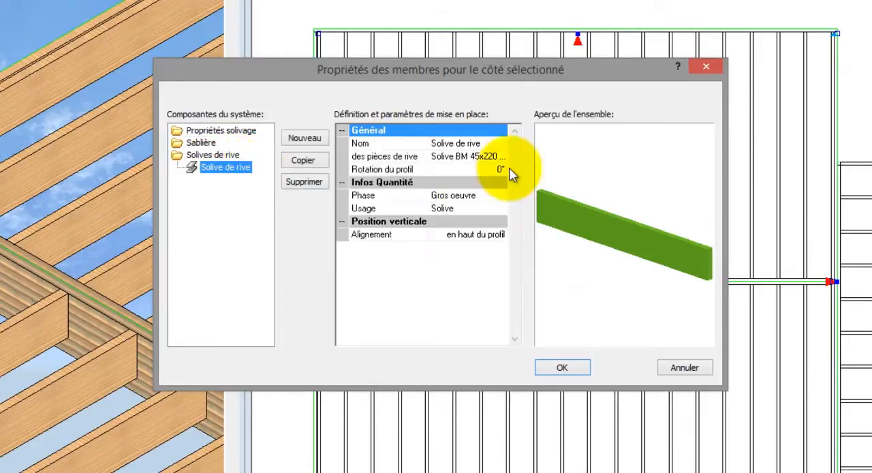
{"action": "left_click", "coordinate": [502, 156]}
{"action": "left_click", "coordinate": [504, 156]}
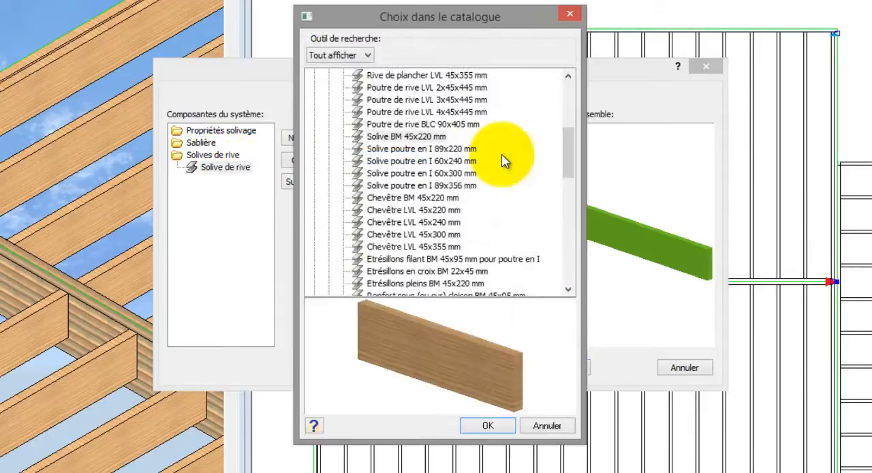
{"action": "left_click", "coordinate": [443, 125]}
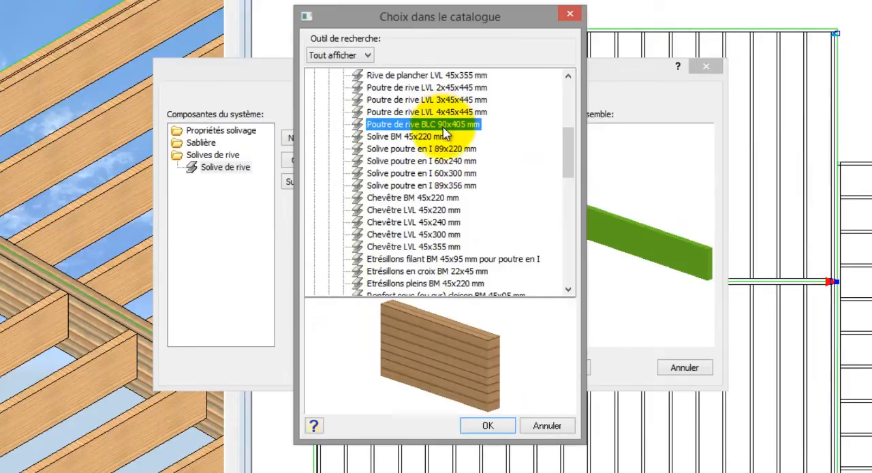
{"action": "left_click", "coordinate": [436, 150]}
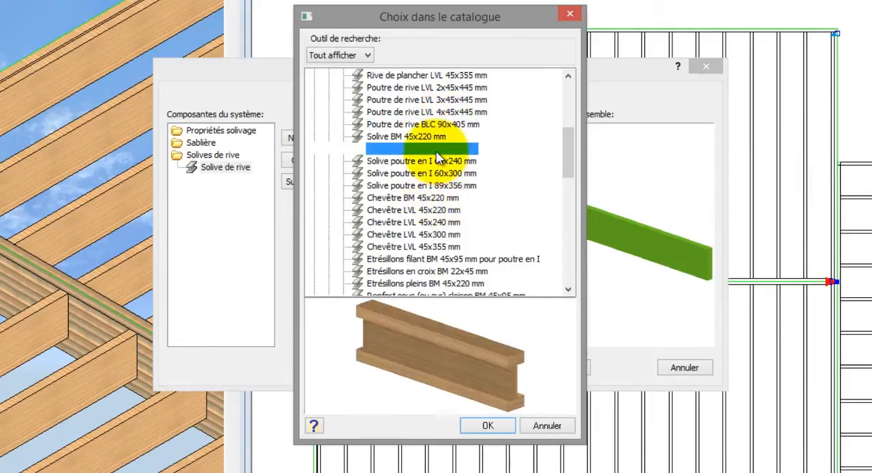
{"action": "left_click", "coordinate": [437, 163]}
{"action": "left_click", "coordinate": [440, 174]}
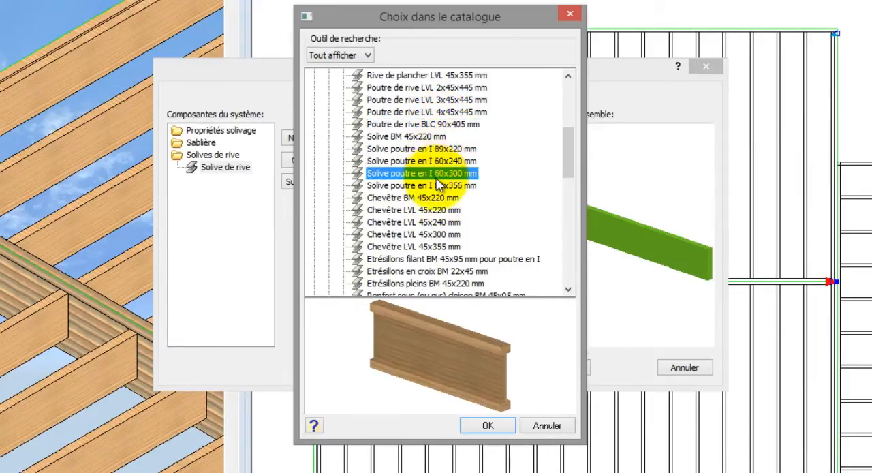
{"action": "left_click", "coordinate": [439, 187]}
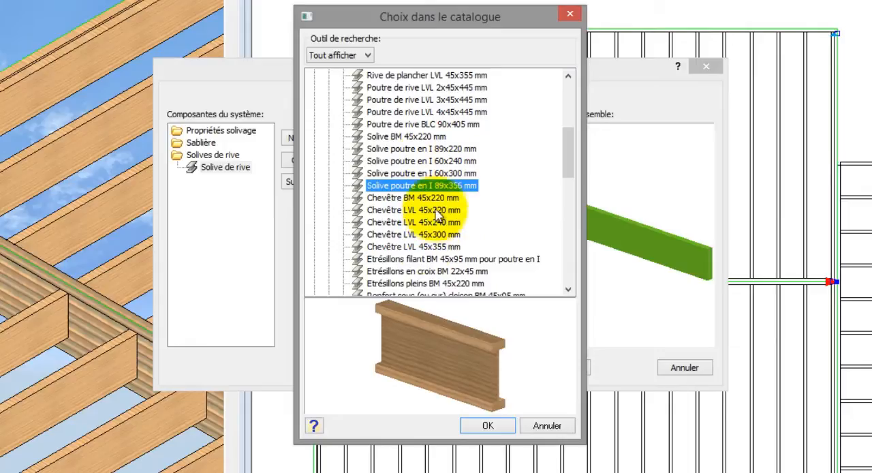
{"action": "left_click", "coordinate": [429, 76]}
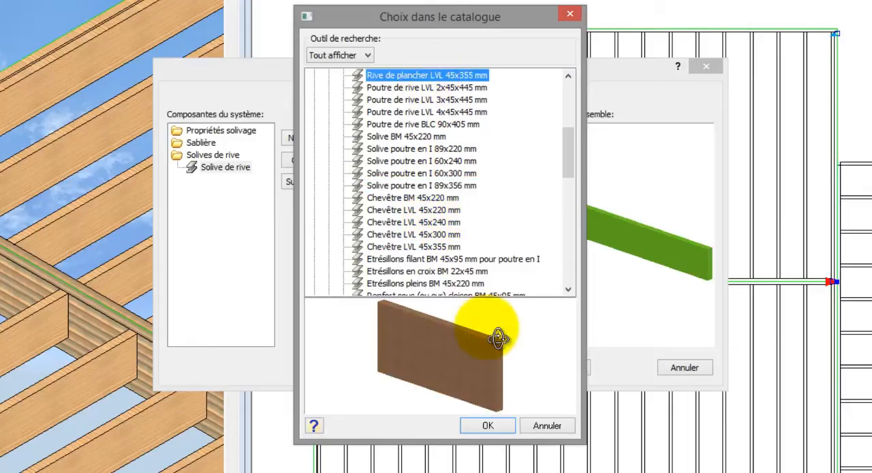
{"action": "left_click", "coordinate": [487, 425]}
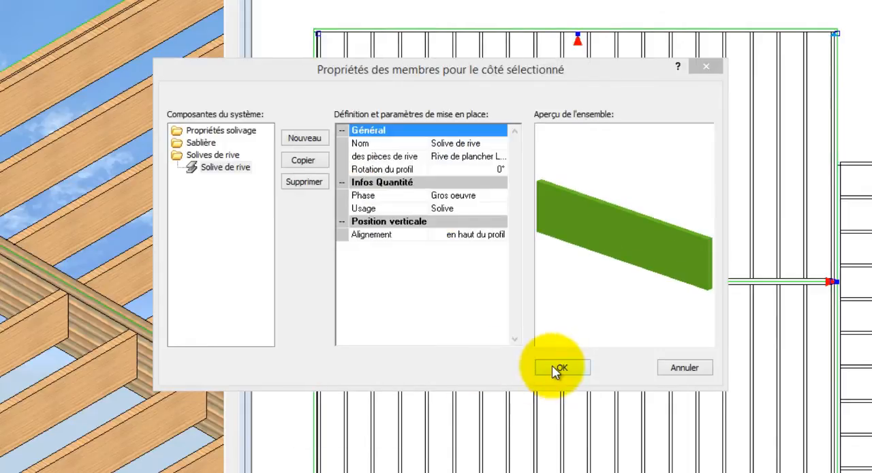
{"action": "left_click", "coordinate": [557, 371]}
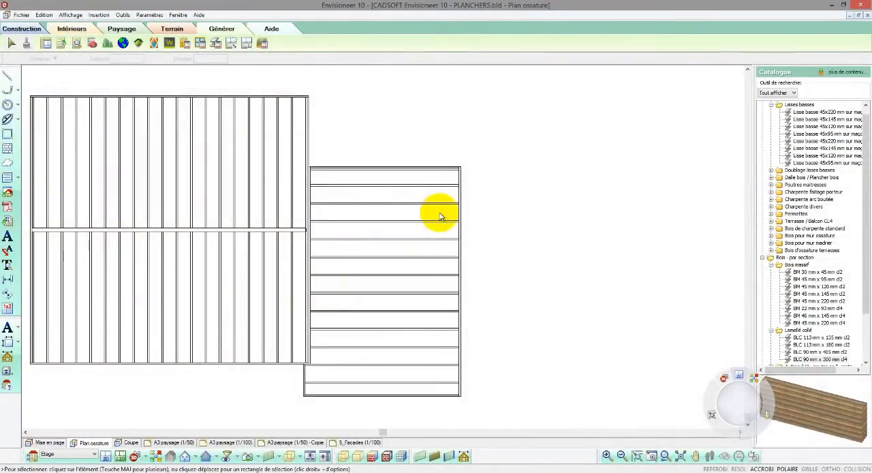
- Divide the small framing into two halves with Découper, using a vertical cut line through its middle
{"action": "left_click", "coordinate": [457, 214]}
{"action": "right_click", "coordinate": [508, 185]}
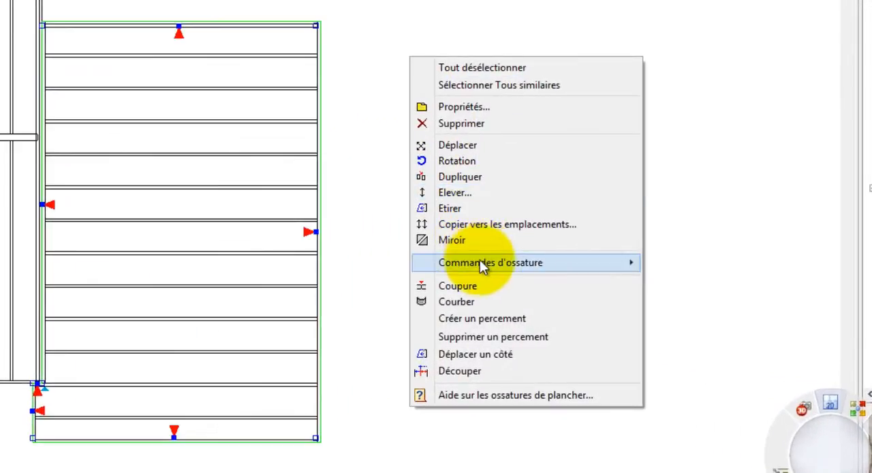
{"action": "mouse_move", "coordinate": [481, 266]}
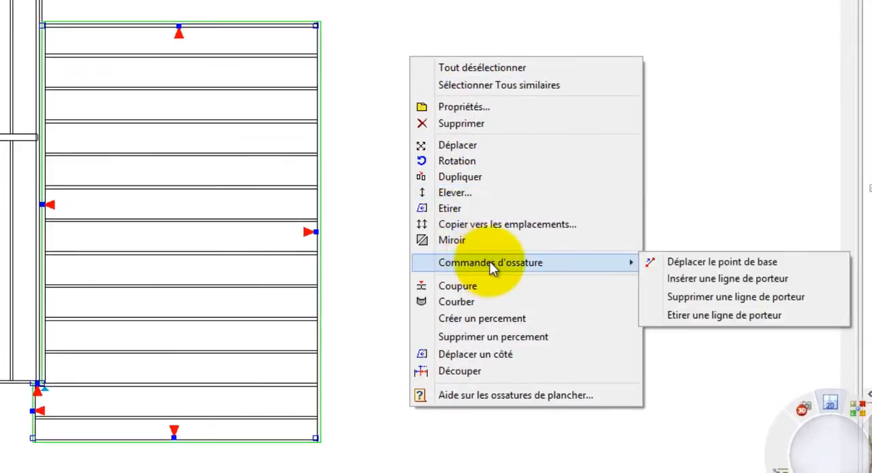
{"action": "left_click", "coordinate": [479, 370]}
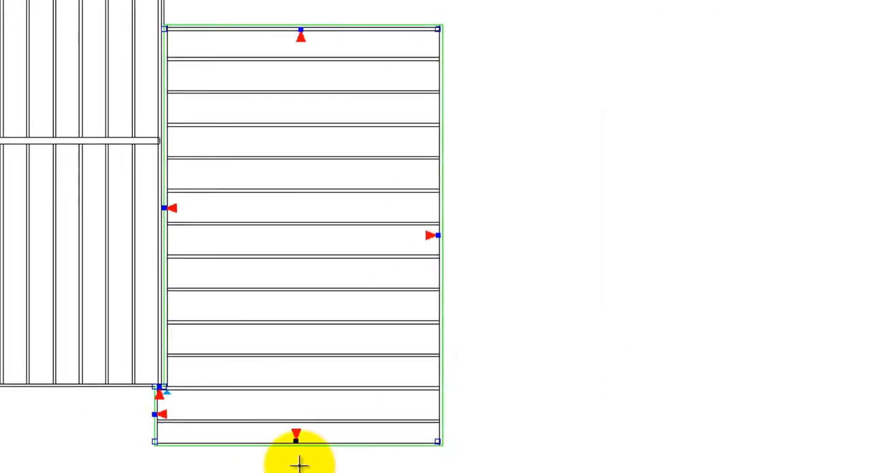
{"action": "left_click", "coordinate": [457, 449]}
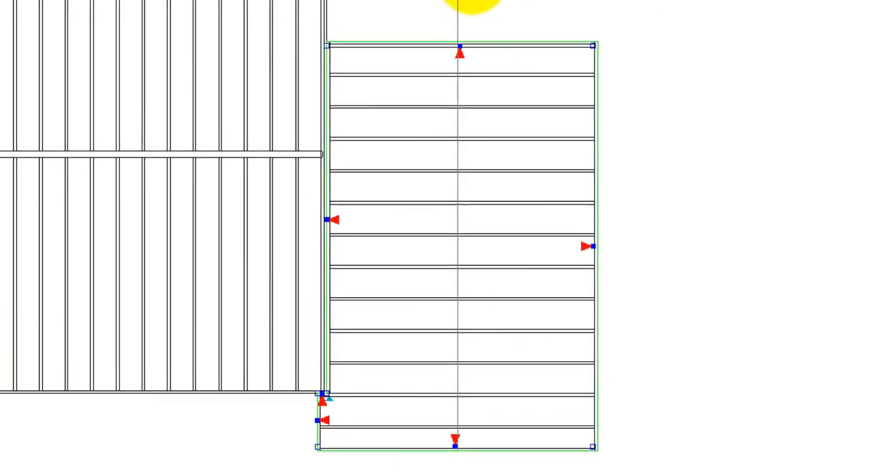
{"action": "left_click", "coordinate": [472, 16]}
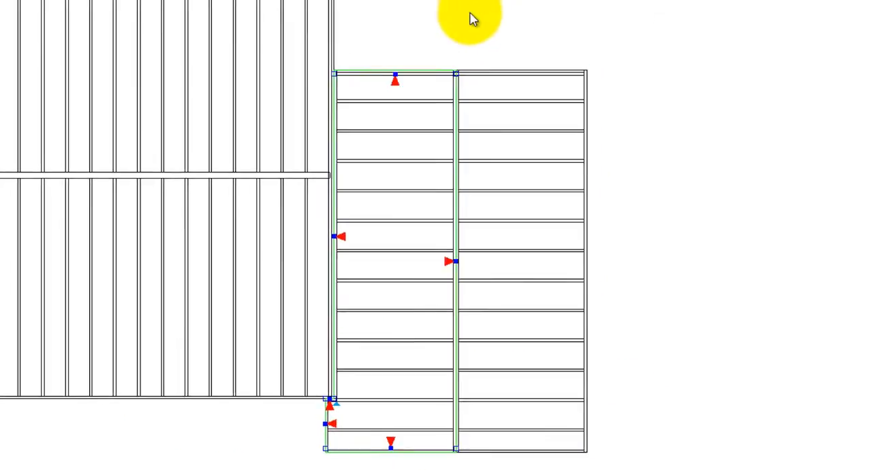
- Set the outer half of the small framing to a Solivage Direction of 90° and a Solivage Entraxe of 48
{"action": "double_click", "coordinate": [504, 91]}
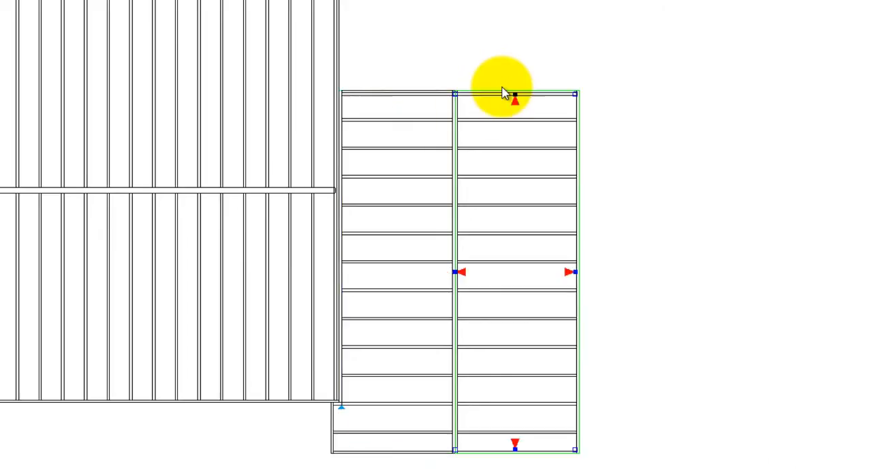
{"action": "left_click", "coordinate": [544, 154]}
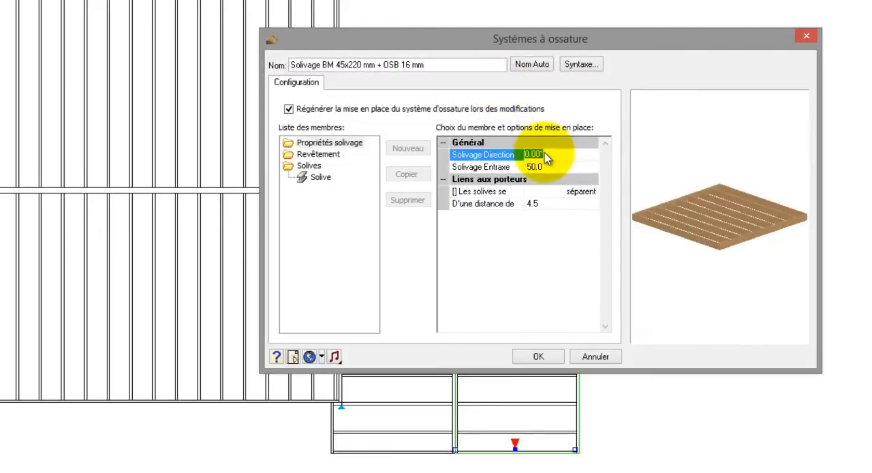
{"action": "type", "text": "90"}
{"action": "left_click", "coordinate": [545, 167]}
{"action": "type", "text": "48"}
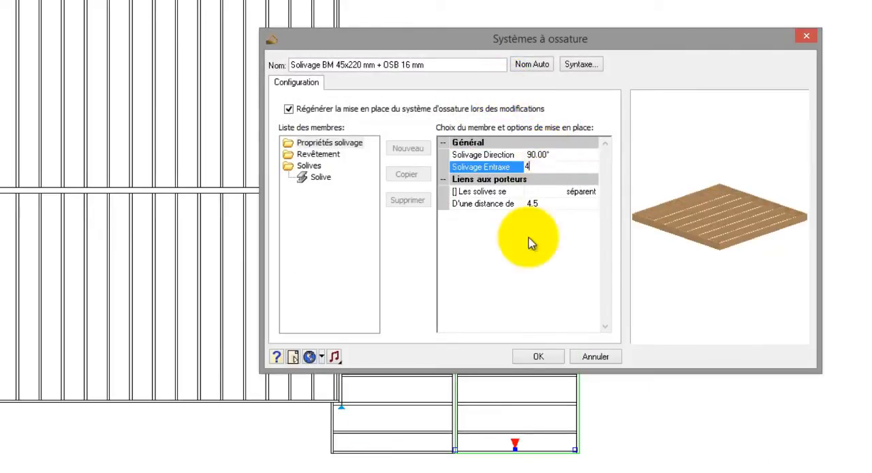
{"action": "left_click", "coordinate": [533, 356]}
{"action": "left_click", "coordinate": [619, 244]}
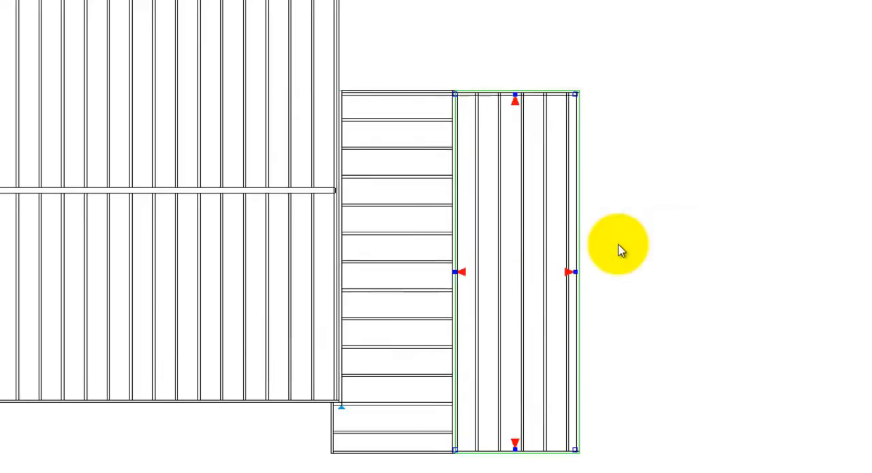
{"action": "left_click", "coordinate": [558, 102]}
{"action": "left_click", "coordinate": [558, 104]}
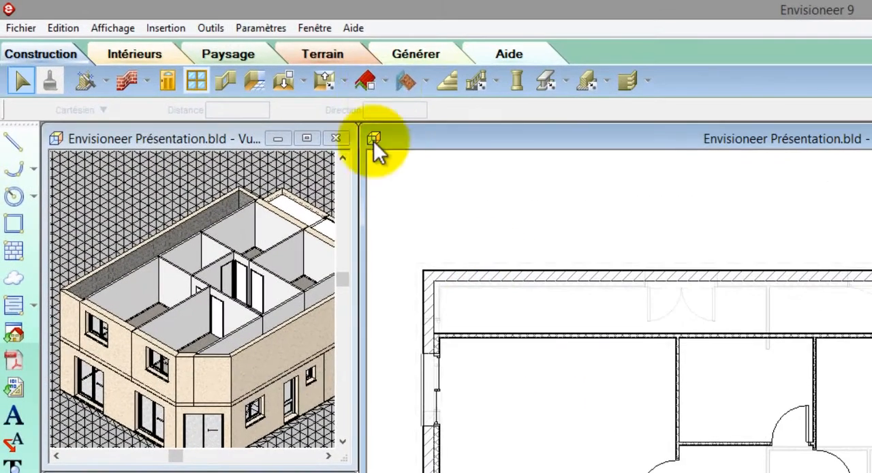
- Place an automatic roof of type Toiture 45° ardoise (sous-face horizont.) over the main building's upper floor
{"action": "left_click", "coordinate": [341, 75]}
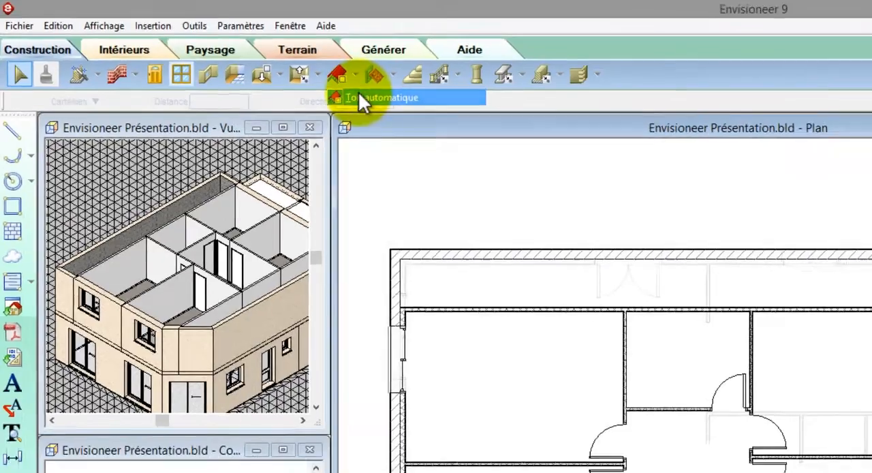
{"action": "left_click", "coordinate": [392, 106]}
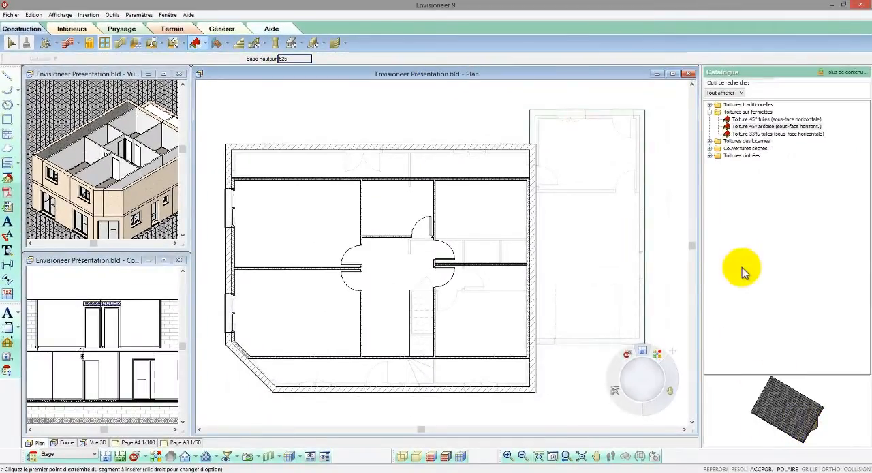
{"action": "left_click", "coordinate": [743, 120]}
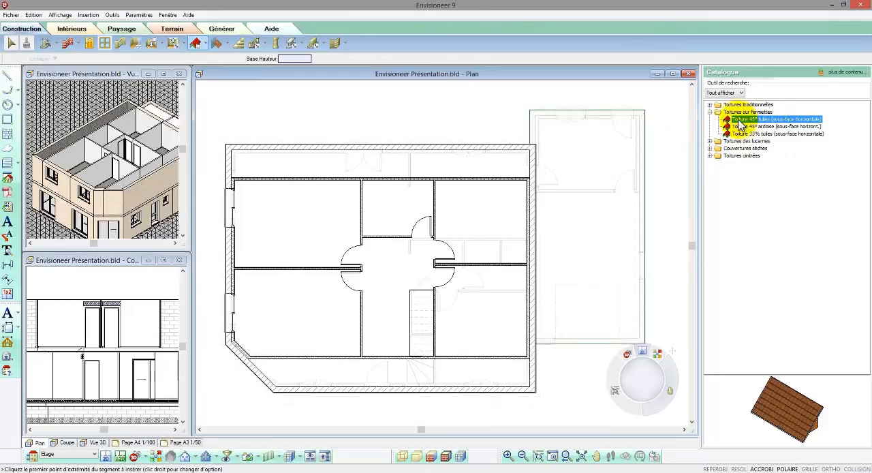
{"action": "left_click", "coordinate": [710, 104]}
{"action": "left_click", "coordinate": [732, 112]}
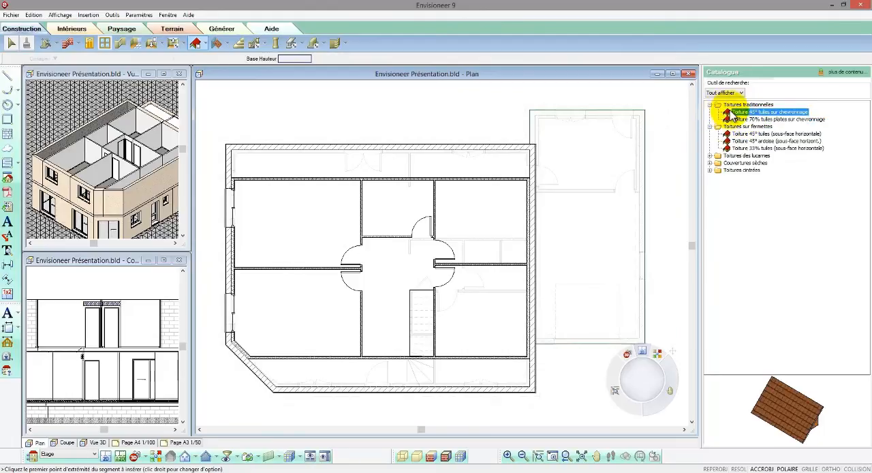
{"action": "left_click", "coordinate": [741, 134]}
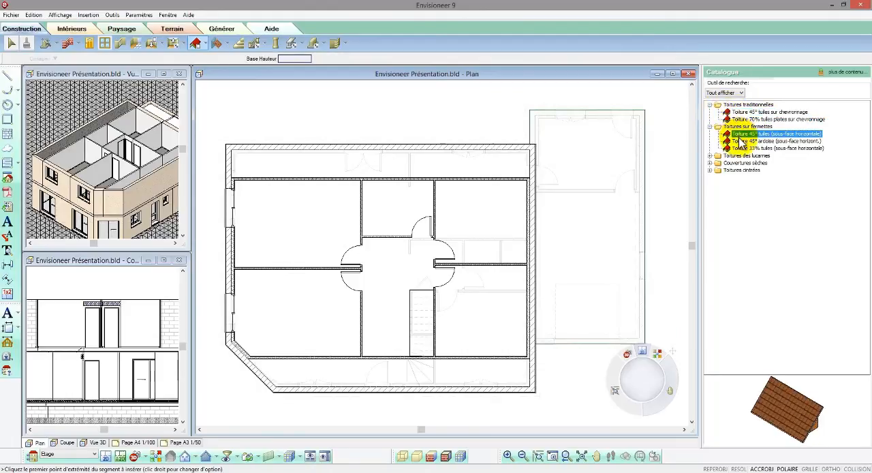
{"action": "left_click", "coordinate": [741, 140]}
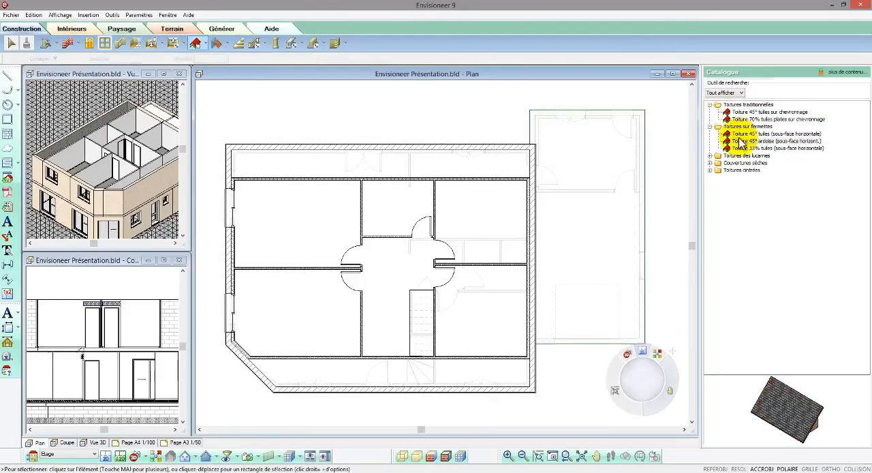
{"action": "left_click", "coordinate": [408, 258]}
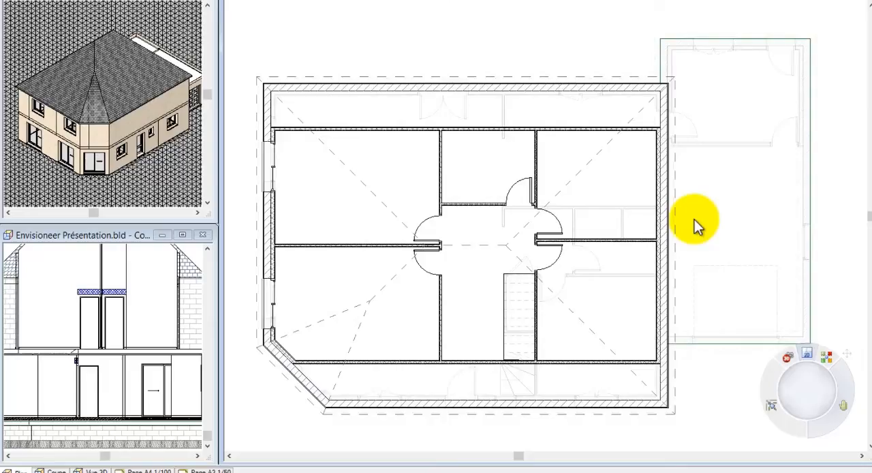
- Change the roof's two short sides and its angled corner side to the pignon (gable) shape
{"action": "left_click", "coordinate": [678, 236]}
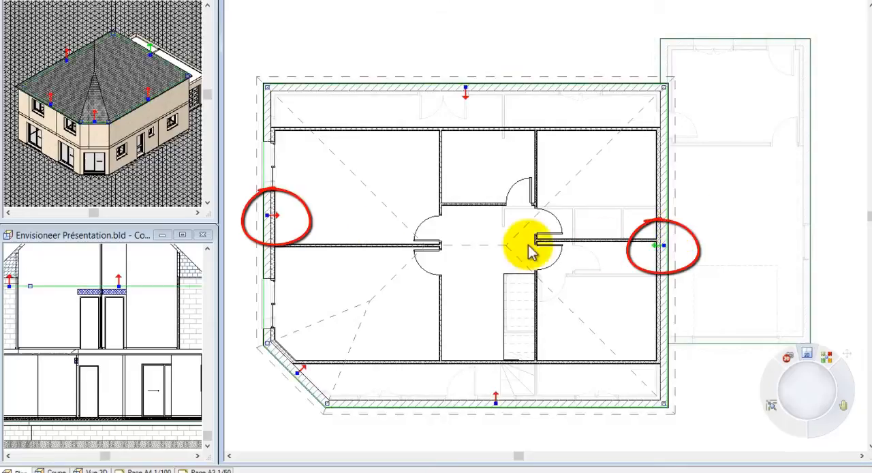
{"action": "left_click", "coordinate": [276, 215]}
{"action": "left_click", "coordinate": [305, 372]}
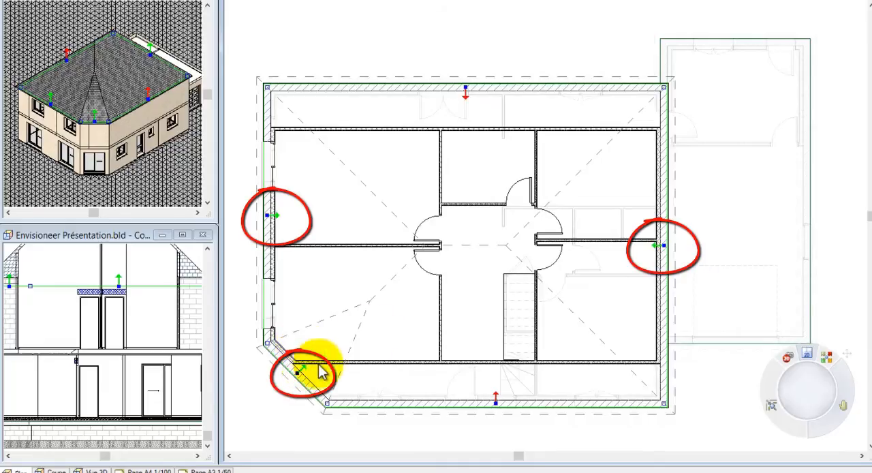
{"action": "right_click", "coordinate": [397, 319]}
{"action": "left_click", "coordinate": [436, 103]}
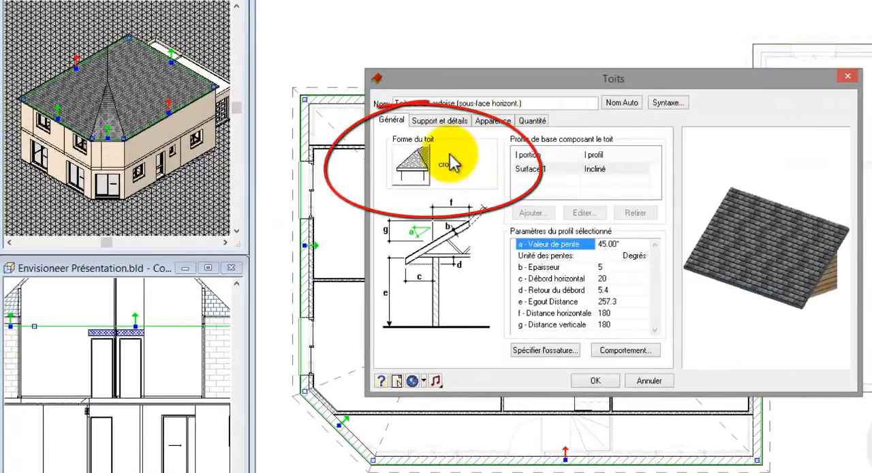
{"action": "left_click", "coordinate": [412, 164]}
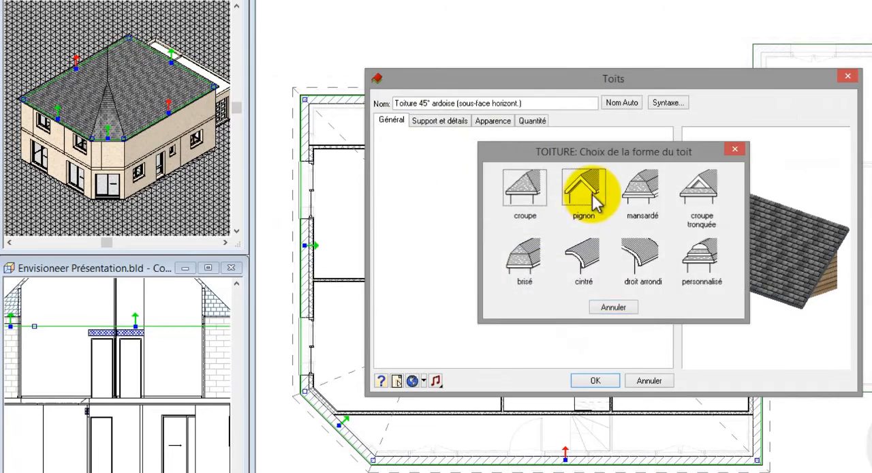
{"action": "left_click", "coordinate": [586, 195]}
{"action": "left_click", "coordinate": [594, 380]}
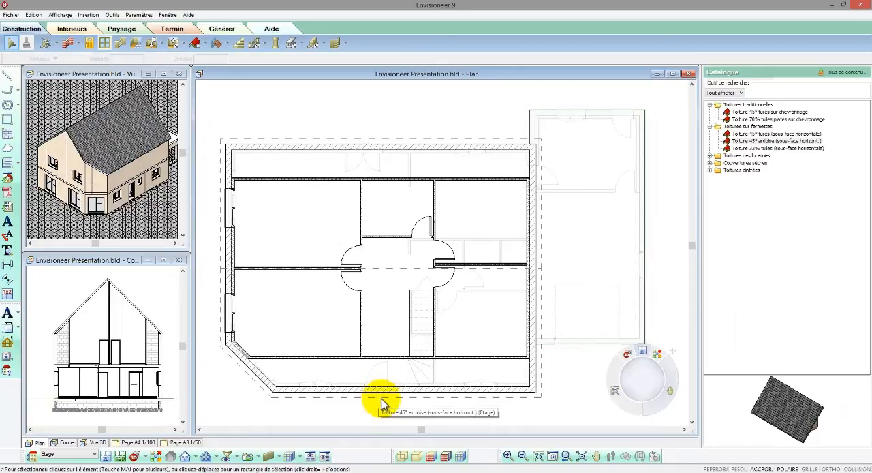
- Set the support-level height (Hauteur au niveau support) of the roof's two long sloping sides to 80
{"action": "left_click", "coordinate": [381, 402]}
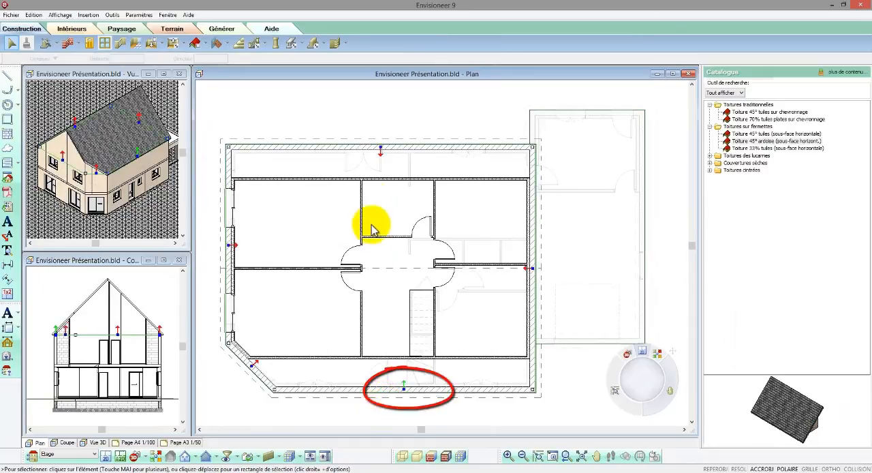
{"action": "right_click", "coordinate": [385, 165]}
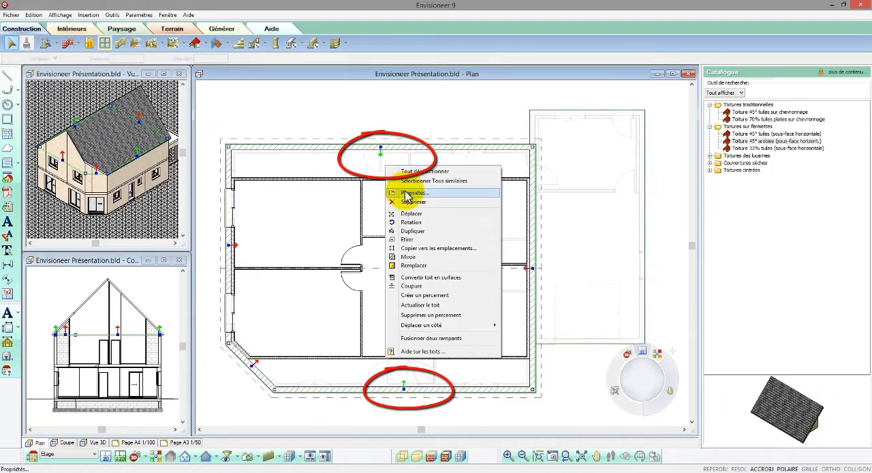
{"action": "left_click", "coordinate": [408, 193]}
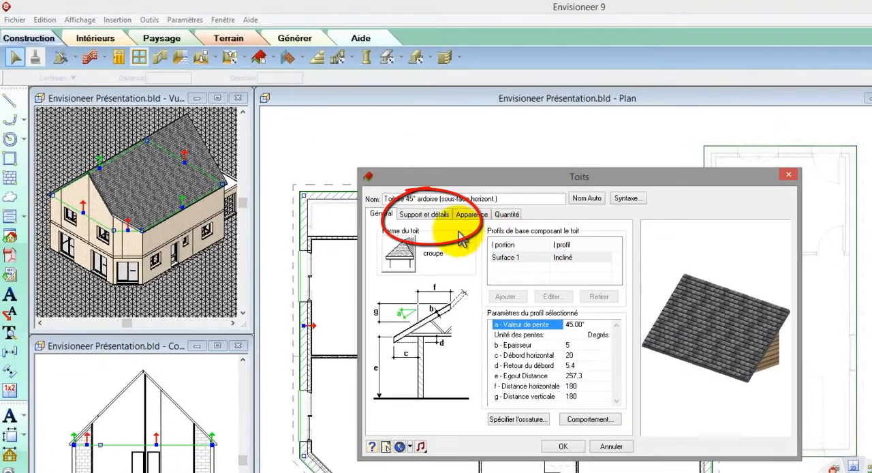
{"action": "left_click", "coordinate": [433, 215]}
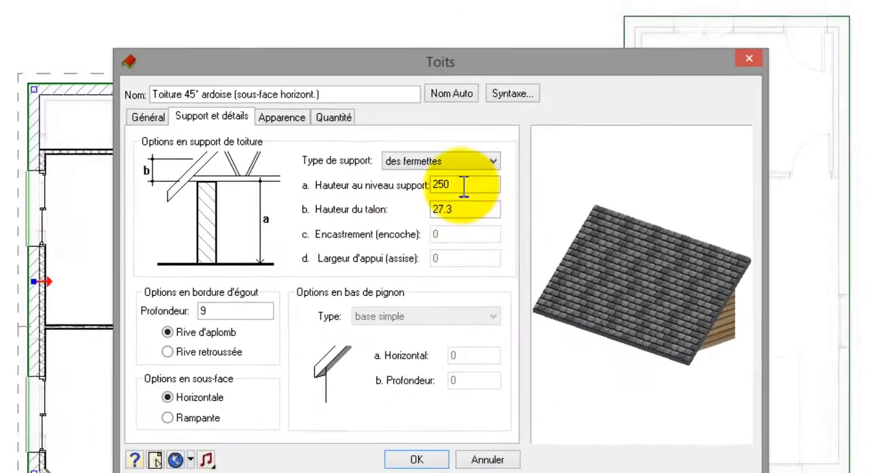
{"action": "double_click", "coordinate": [464, 185]}
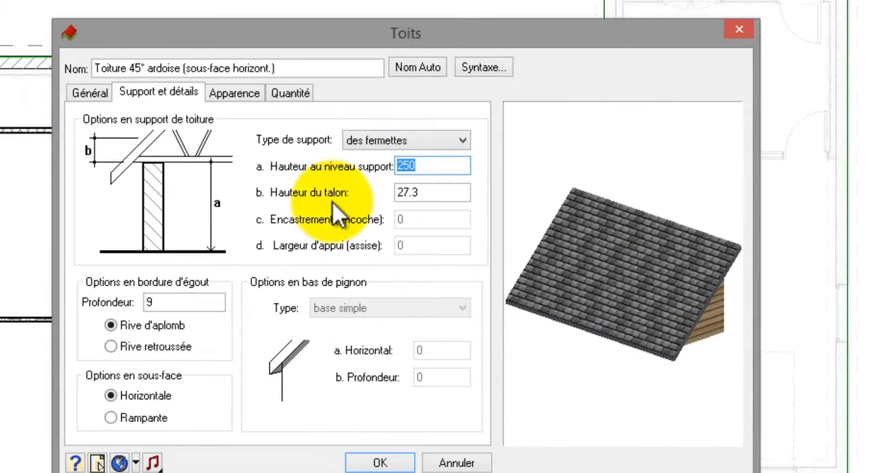
{"action": "type", "text": "80"}
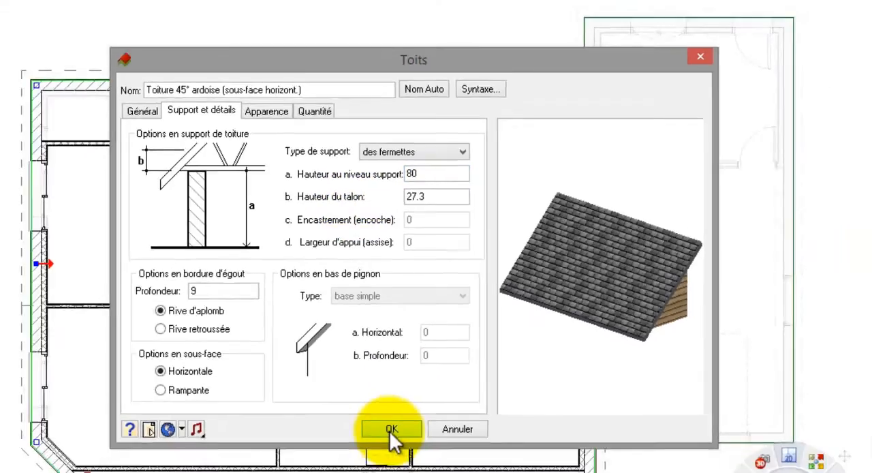
{"action": "left_click", "coordinate": [390, 429]}
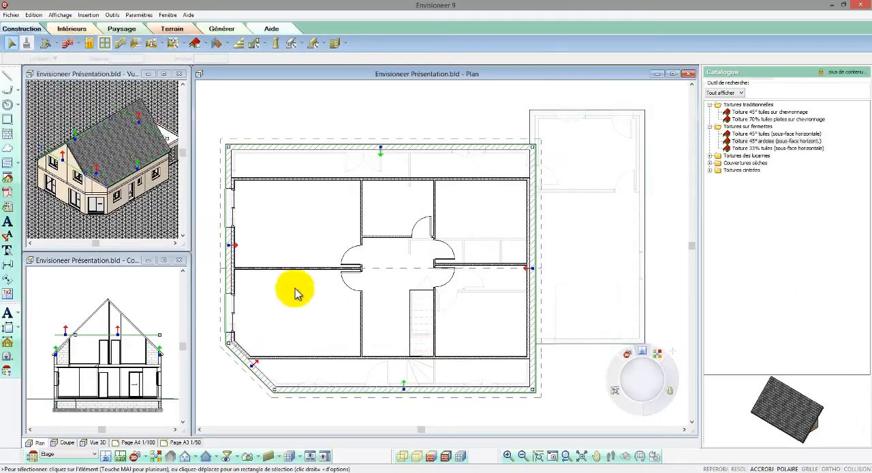
{"action": "left_click", "coordinate": [167, 230]}
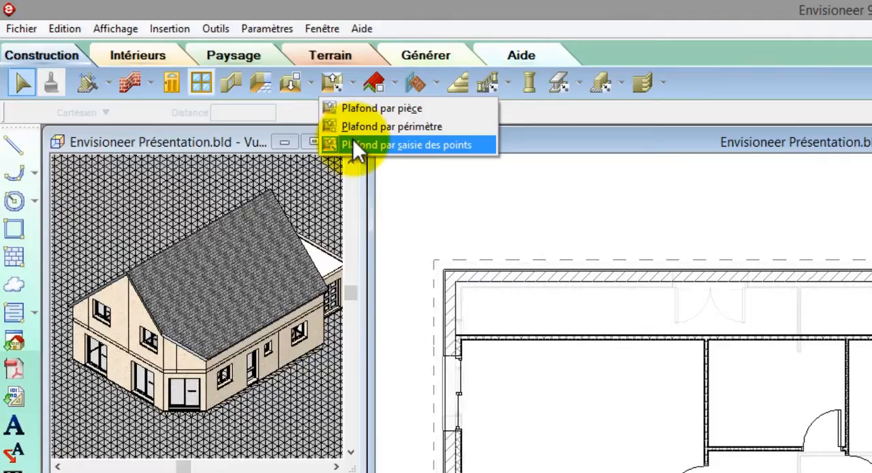
- Create a Faux-plafond+isolant 20cm sous rampant ceiling by points, outlining the upper-floor rooms between the long knee walls and following the angled corner
{"action": "left_click", "coordinate": [354, 144]}
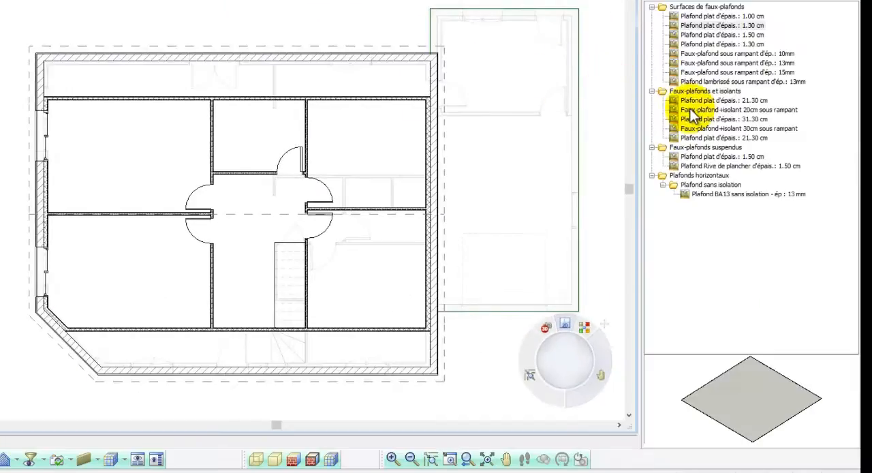
{"action": "left_click", "coordinate": [700, 111]}
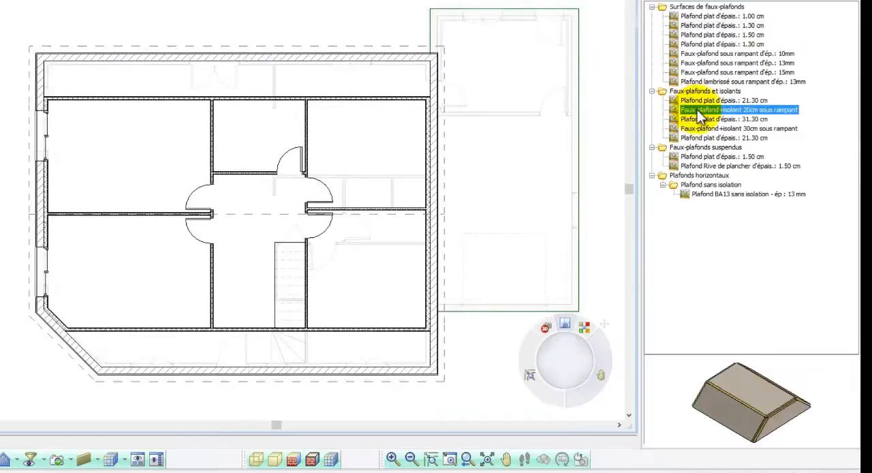
{"action": "left_click_drag", "start_coordinate": [775, 375], "coordinate": [760, 401]}
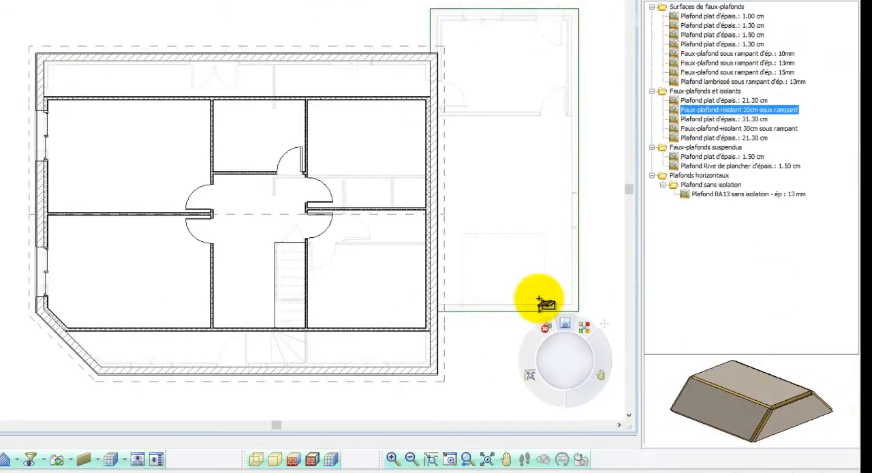
{"action": "left_click", "coordinate": [43, 96]}
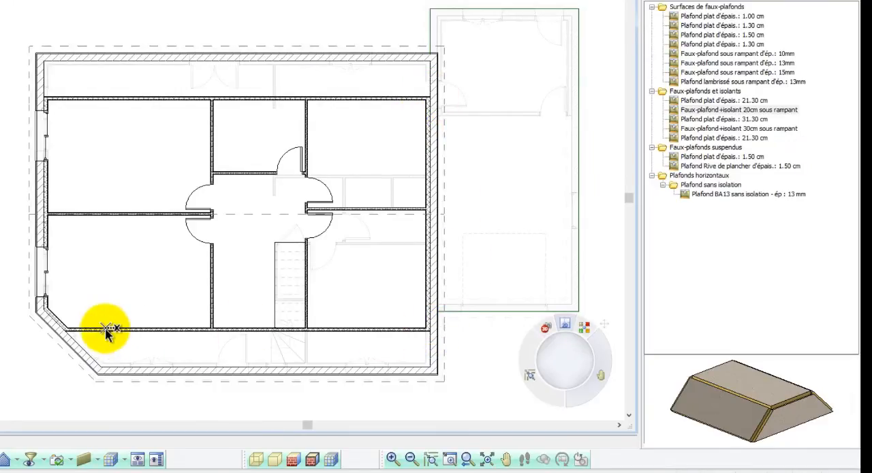
{"action": "right_click", "coordinate": [44, 311]}
{"action": "left_click", "coordinate": [58, 314]}
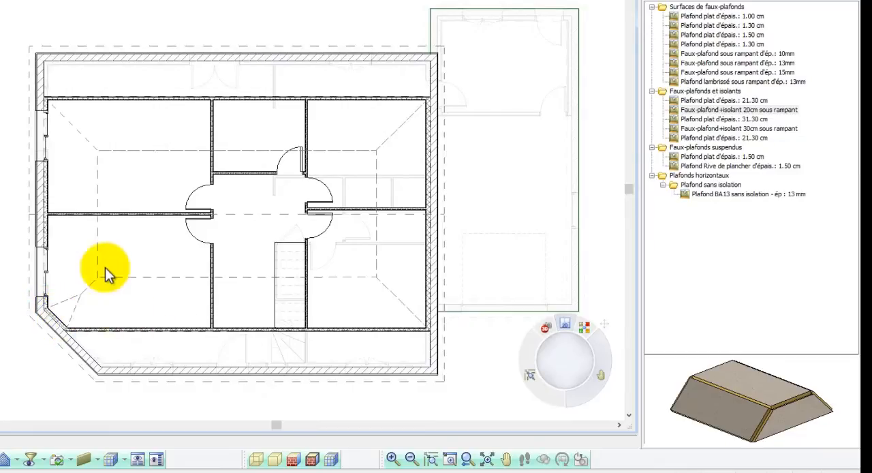
- Raise the new sloped ceiling to a level of 120 with Elever
{"action": "left_click", "coordinate": [252, 278]}
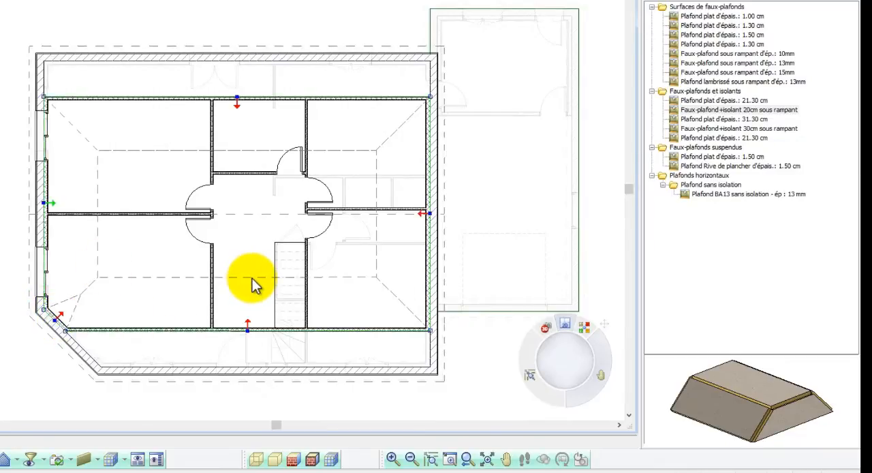
{"action": "right_click", "coordinate": [252, 278]}
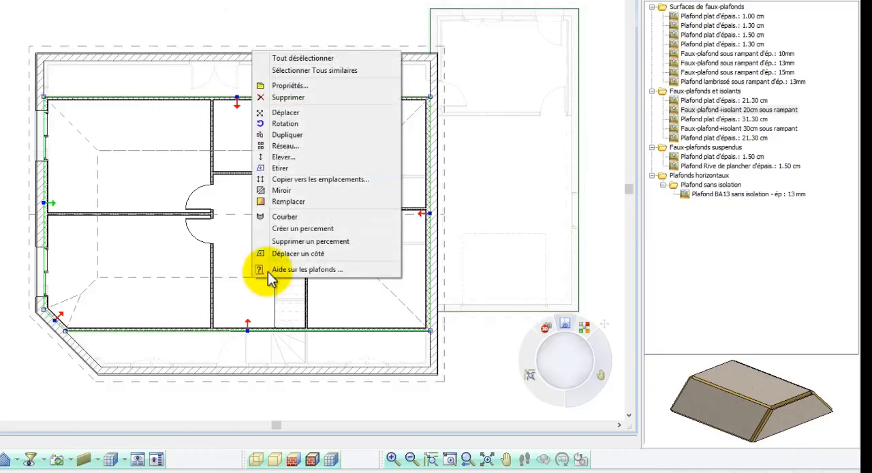
{"action": "left_click", "coordinate": [300, 157]}
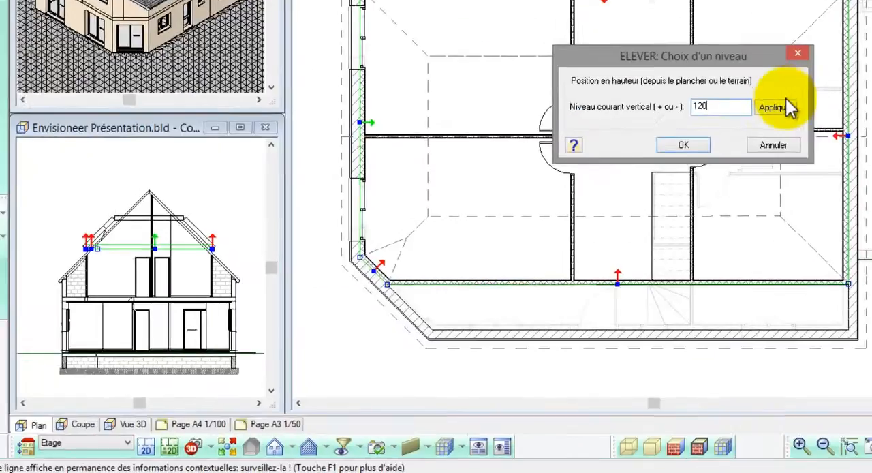
{"action": "left_click", "coordinate": [381, 192]}
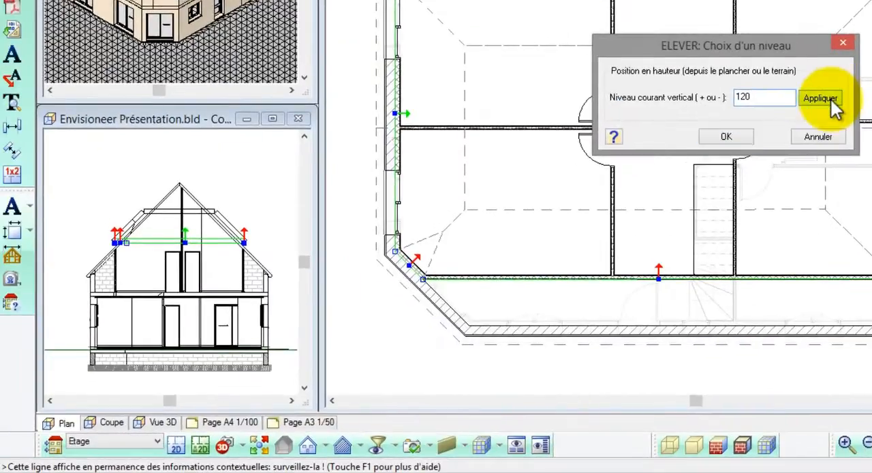
{"action": "left_click", "coordinate": [736, 136]}
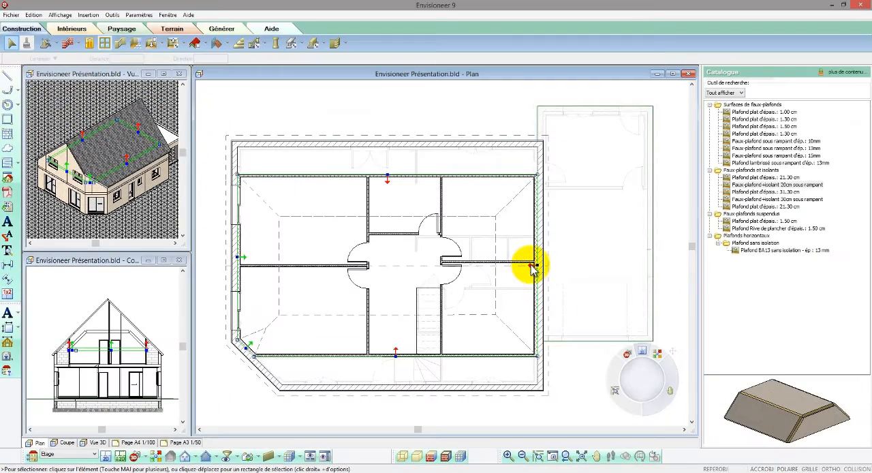
- Set the side profile type (Profil du côté Type) to coupé for the sloped ceiling's two short sides and its angled corner side
{"action": "right_click", "coordinate": [244, 258]}
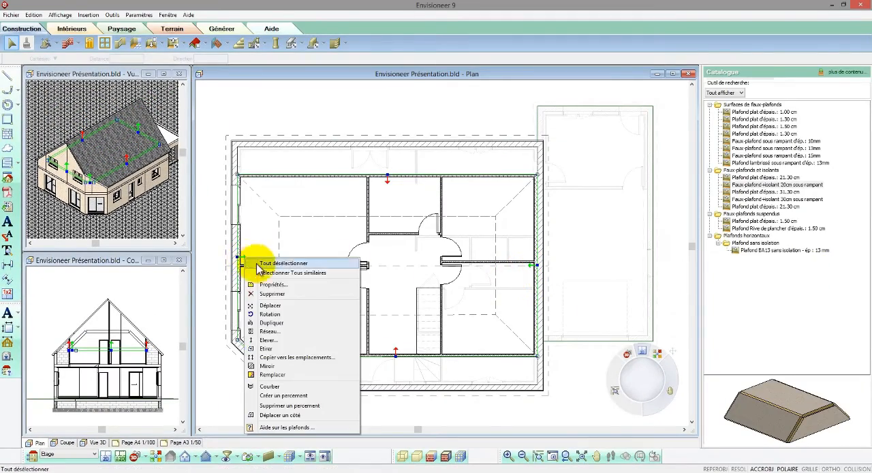
{"action": "left_click", "coordinate": [257, 284]}
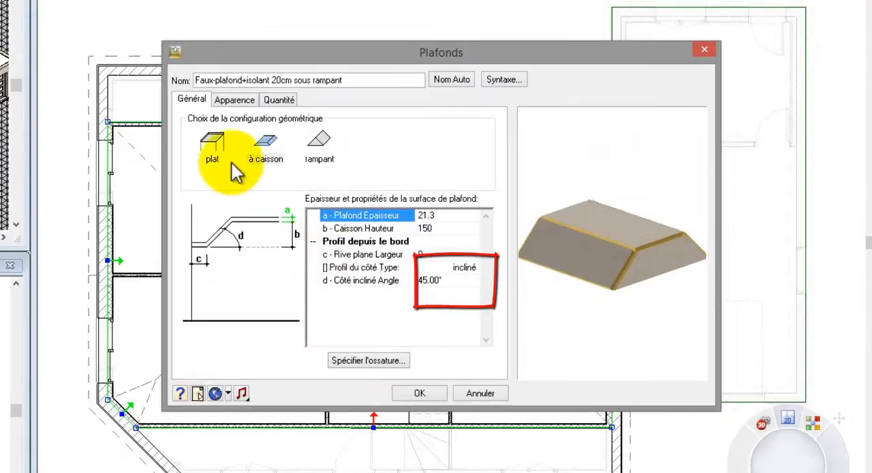
{"action": "left_click", "coordinate": [474, 269]}
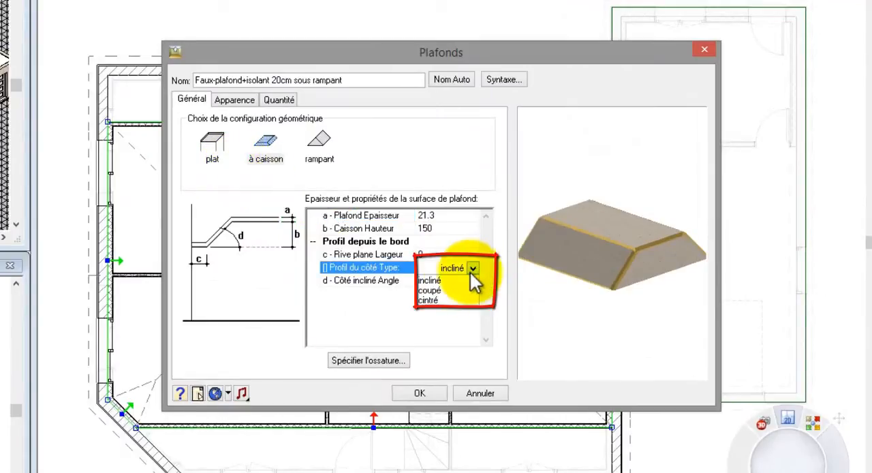
{"action": "left_click", "coordinate": [428, 290]}
{"action": "left_click_drag", "start_coordinate": [558, 305], "coordinate": [643, 316]}
{"action": "left_click", "coordinate": [420, 393]}
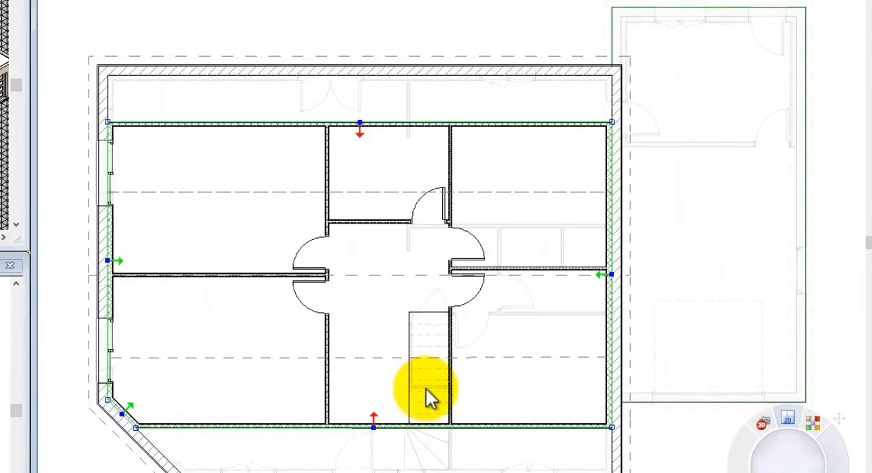
- Set the Caisson Hauteur of the sloped ceiling's two long sides to 130 and deselect the ceiling
{"action": "left_click", "coordinate": [367, 428]}
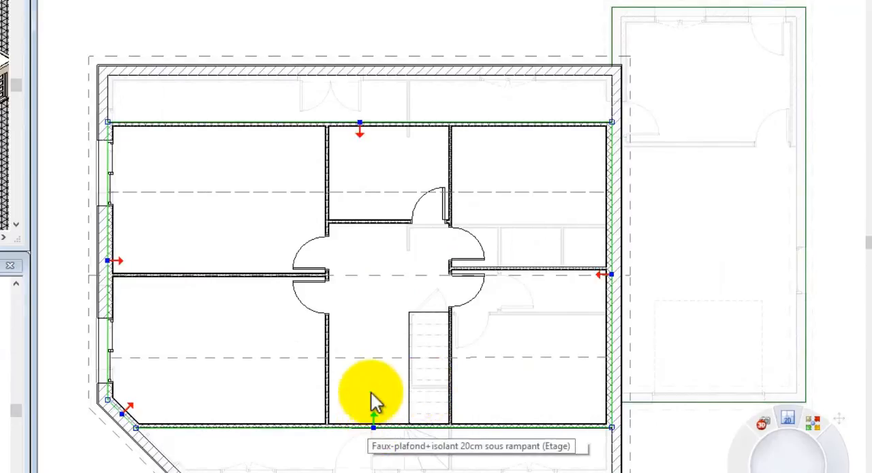
{"action": "right_click", "coordinate": [360, 131]}
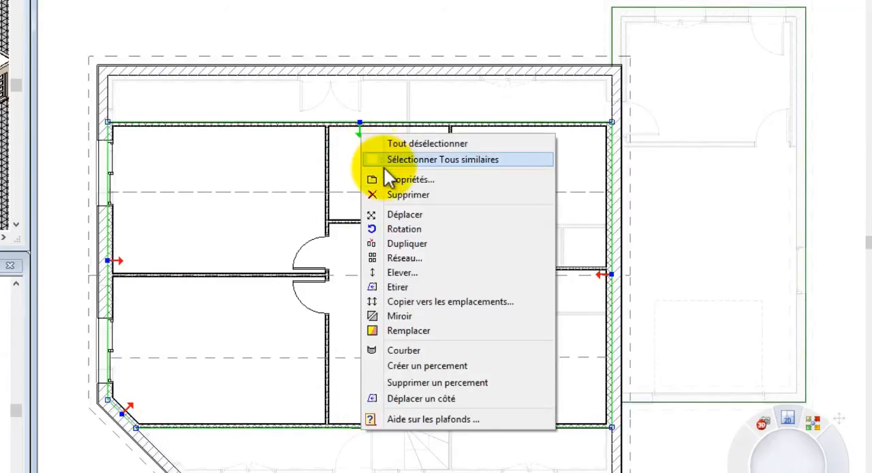
{"action": "left_click", "coordinate": [384, 178]}
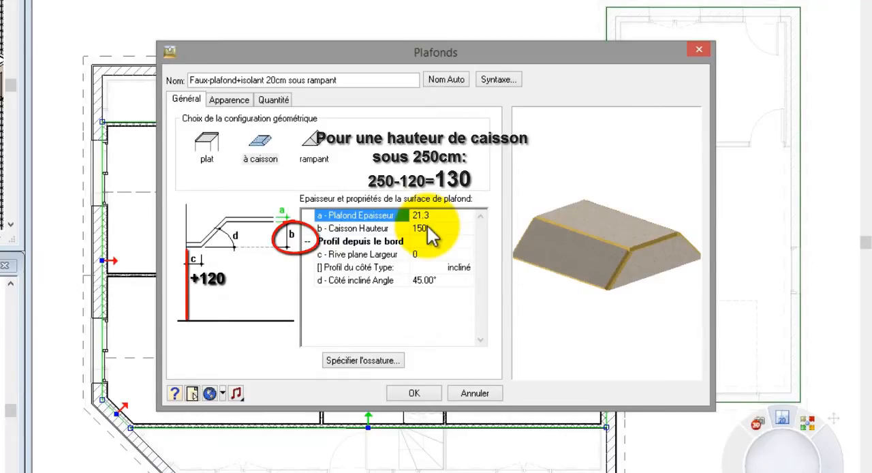
{"action": "left_click", "coordinate": [428, 228]}
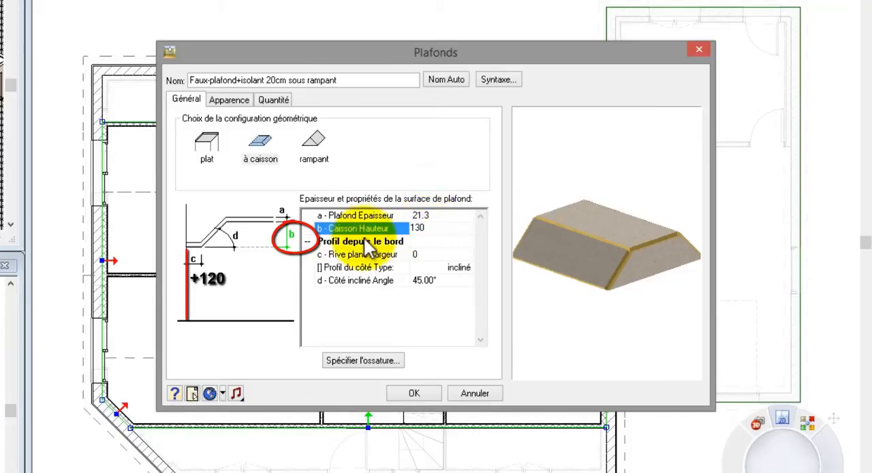
{"action": "left_click", "coordinate": [408, 395]}
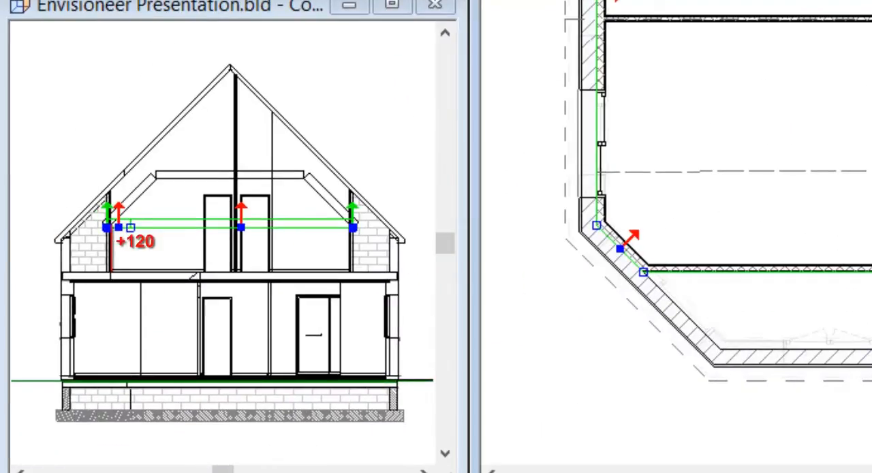
{"action": "key", "text": "Escape"}
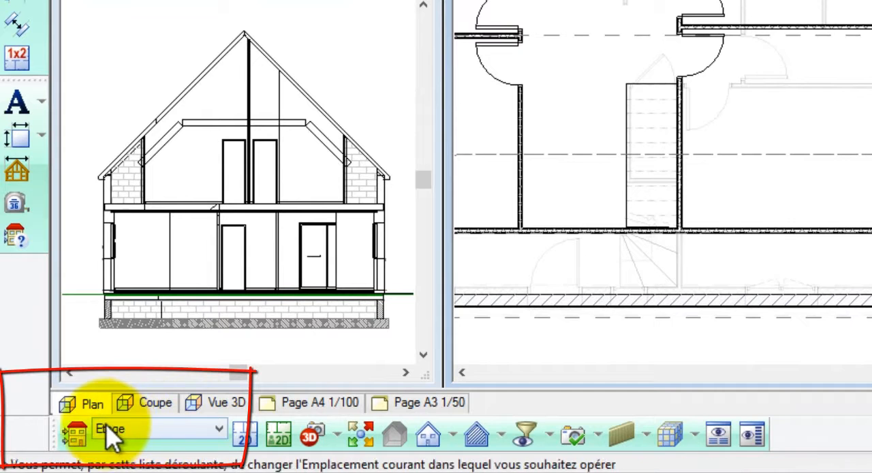
- Add a new building location (emplacement) named Acrotère above the Etage level
{"action": "left_click", "coordinate": [51, 454]}
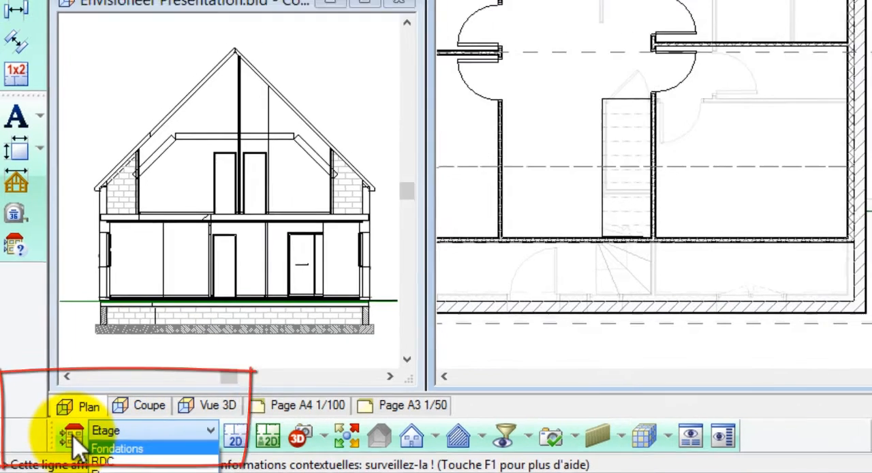
{"action": "left_click", "coordinate": [75, 436]}
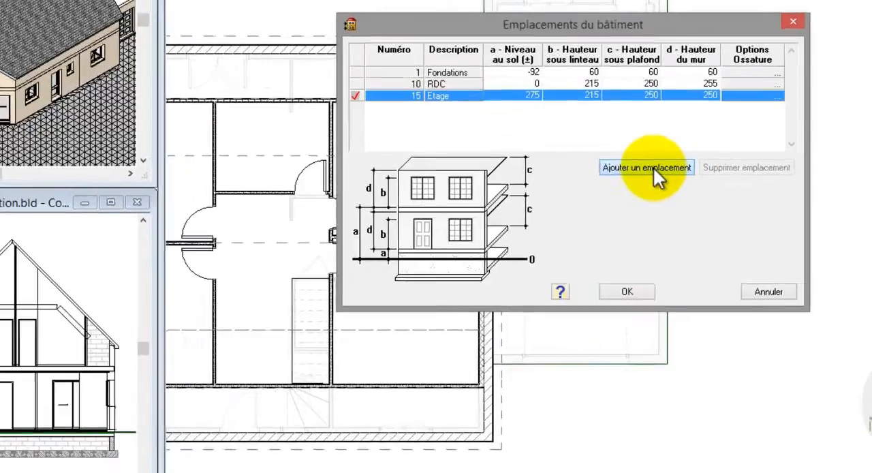
{"action": "left_click", "coordinate": [687, 143]}
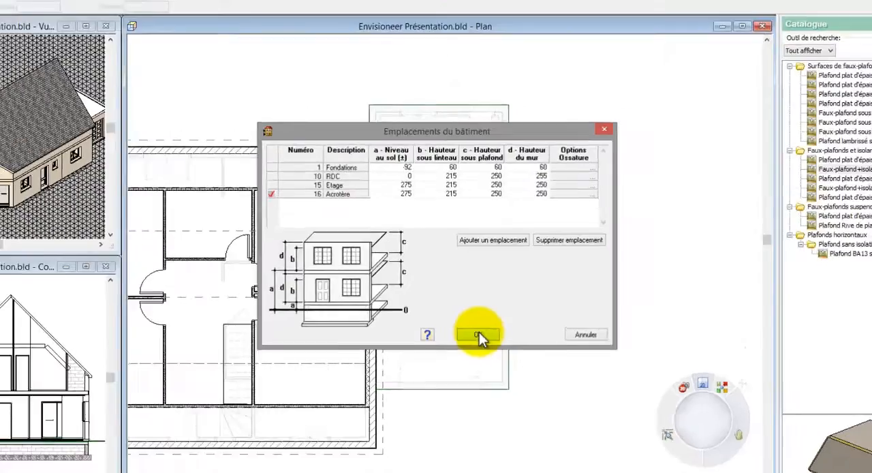
{"action": "left_click", "coordinate": [519, 420]}
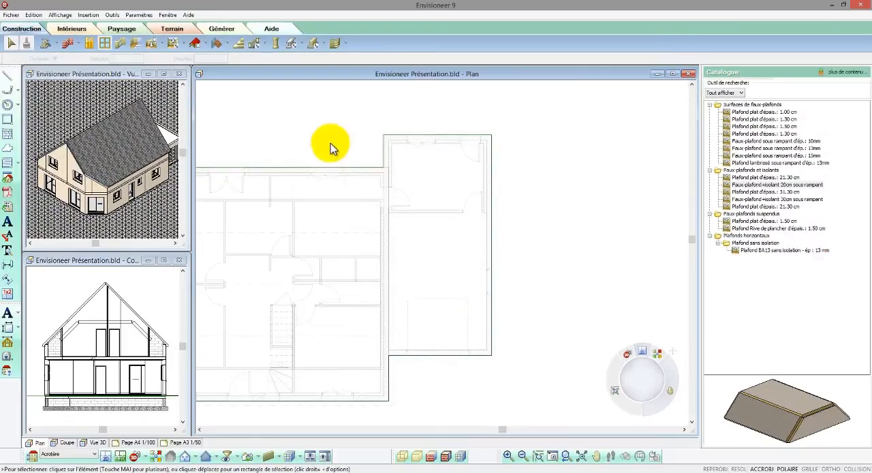
- Draw four connected Mur maçonné enduit d'épais.: 22 cm walls around the garage extension's outer edges, starting and ending at the house wall
{"action": "left_click", "coordinate": [67, 43]}
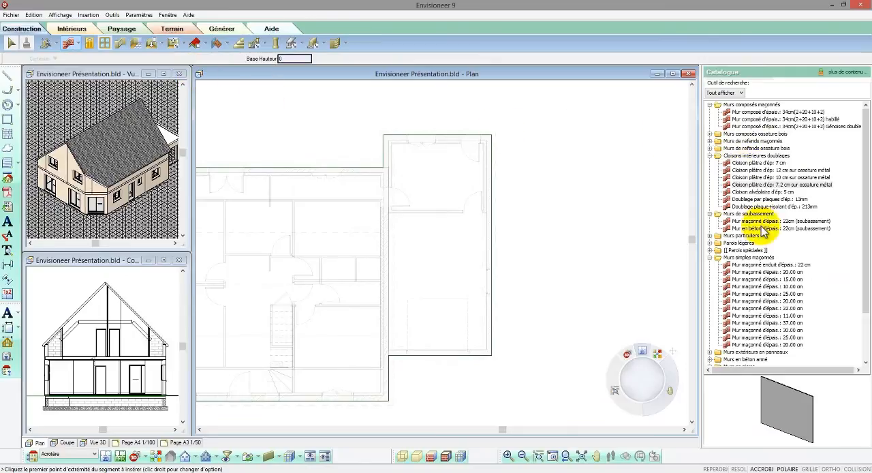
{"action": "left_click", "coordinate": [763, 265]}
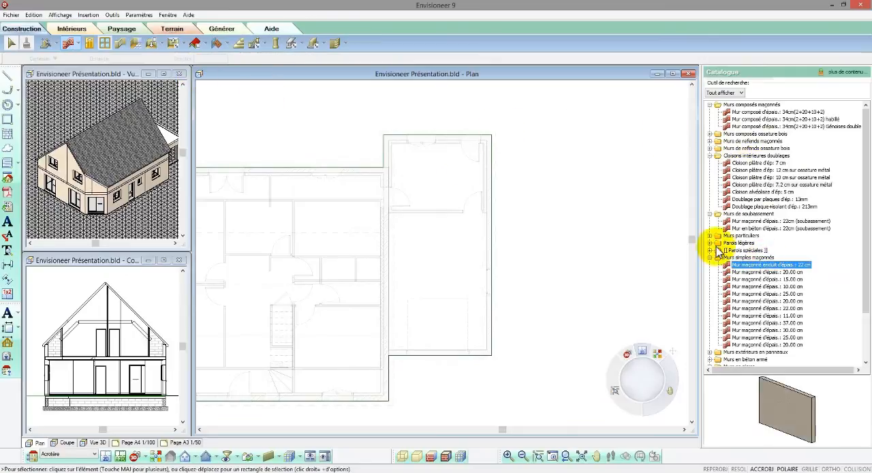
{"action": "left_click", "coordinate": [386, 169]}
{"action": "left_click", "coordinate": [386, 138]}
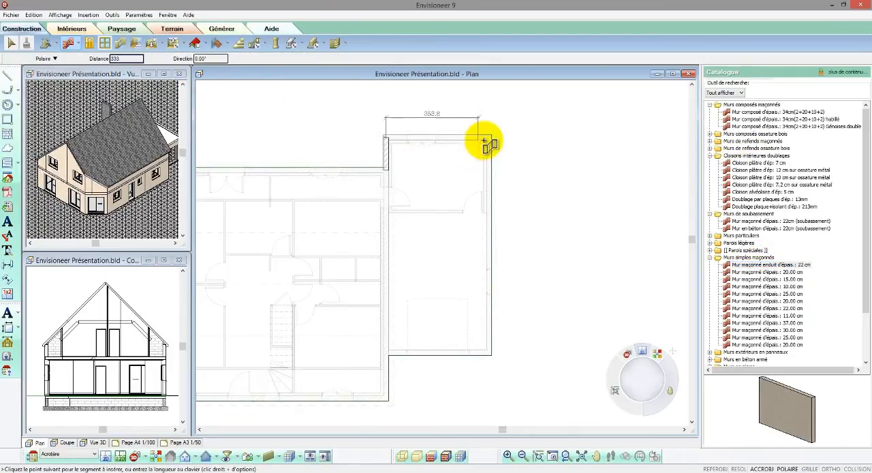
{"action": "left_click", "coordinate": [489, 138]}
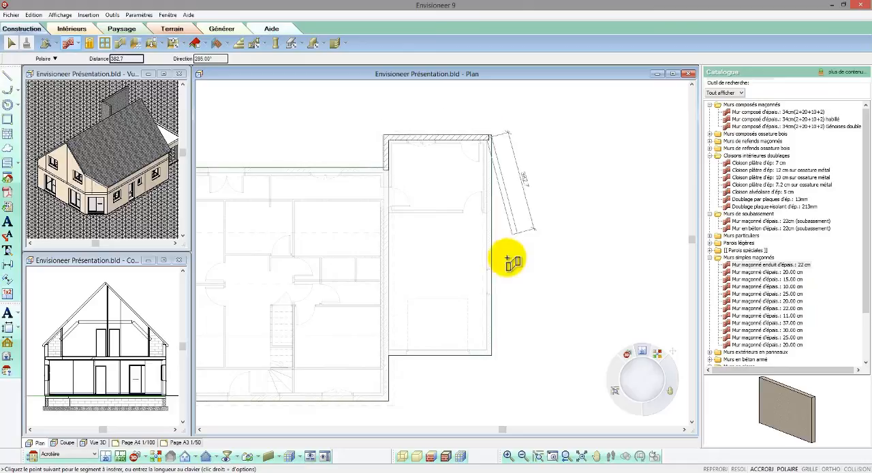
{"action": "left_click", "coordinate": [488, 352]}
{"action": "right_click", "coordinate": [388, 354]}
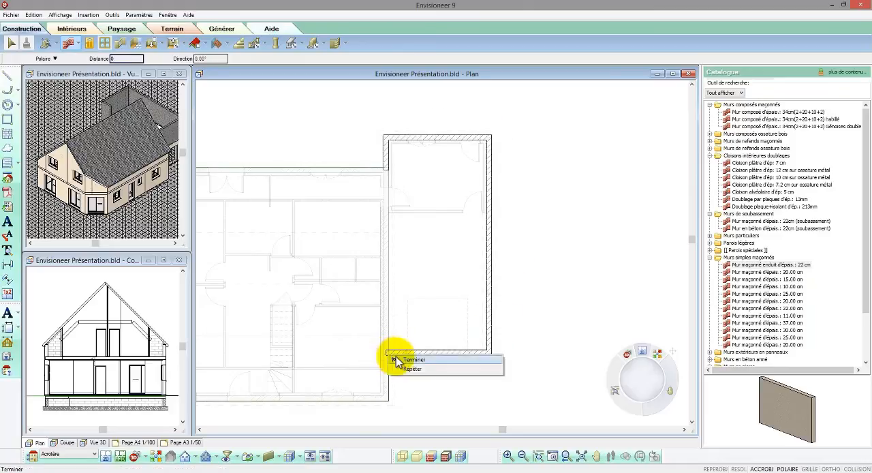
{"action": "left_click", "coordinate": [397, 359]}
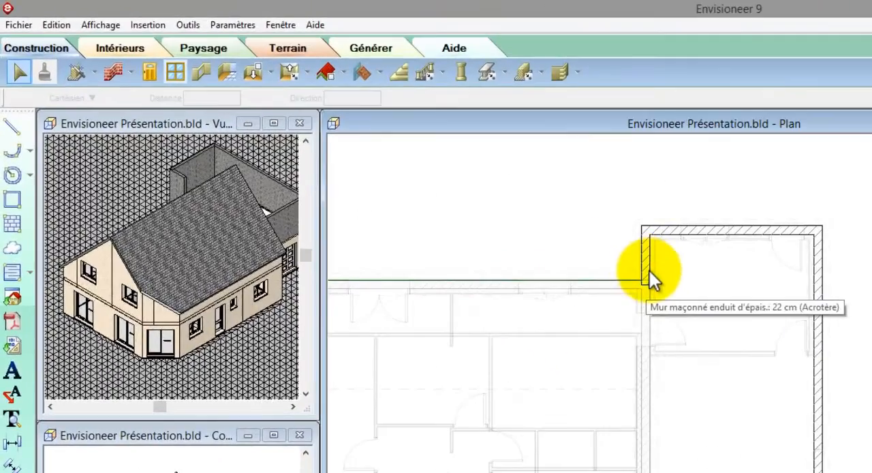
- Enable Forcer en face EXTérieure for both the Gauche and Droite interior faces of all four Acrotère walls
{"action": "left_click", "coordinate": [651, 279]}
{"action": "right_click", "coordinate": [651, 279]}
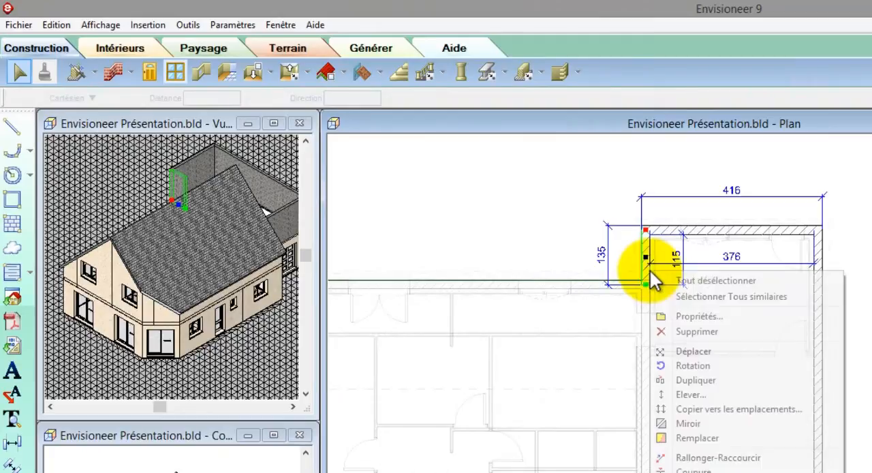
{"action": "left_click", "coordinate": [692, 298]}
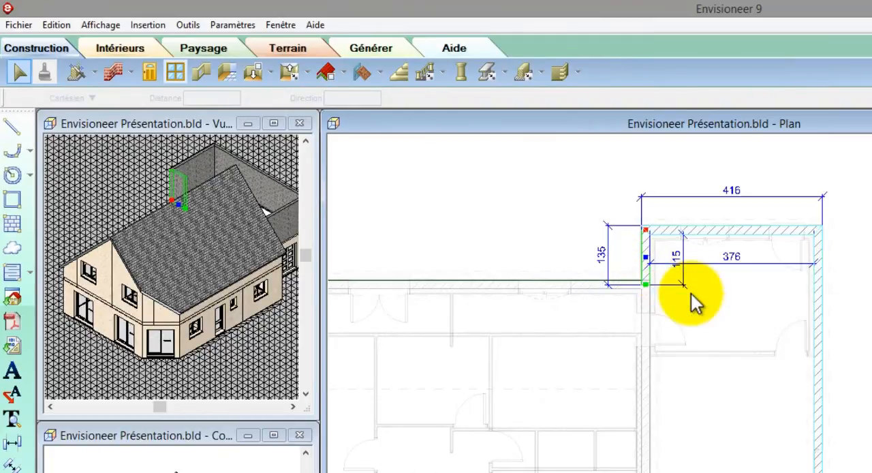
{"action": "right_click", "coordinate": [692, 295]}
{"action": "left_click", "coordinate": [734, 326]}
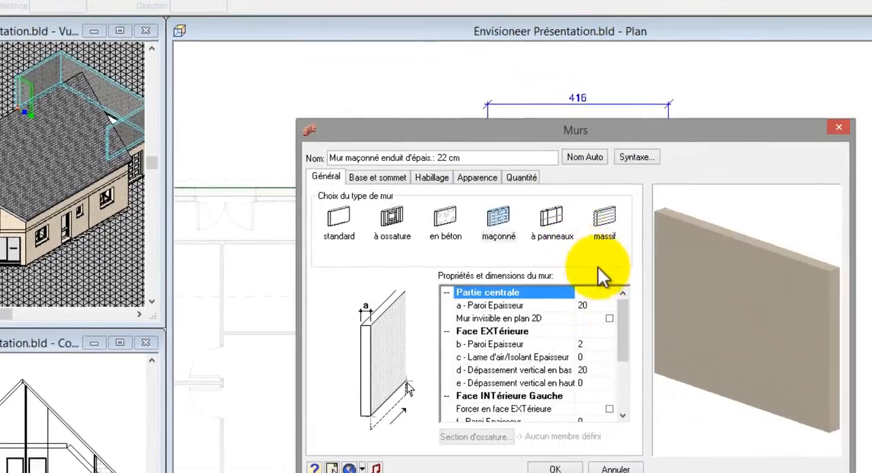
{"action": "scroll", "coordinate": [504, 340], "scroll_direction": "down", "scroll_amount": 2}
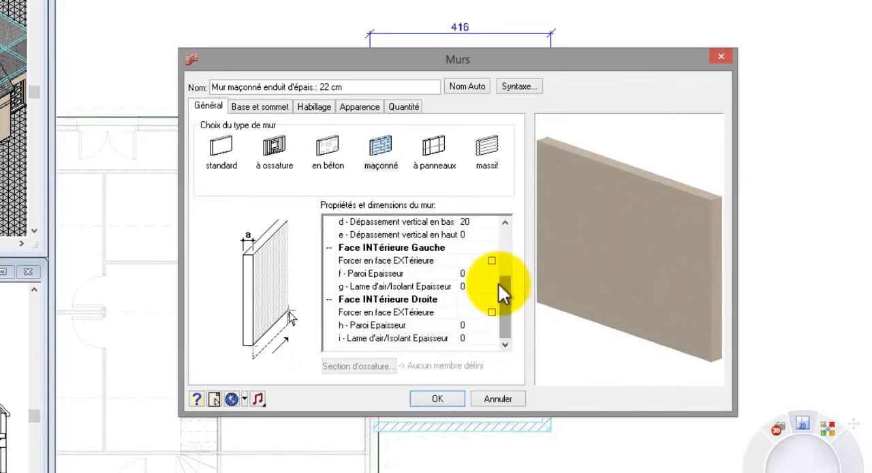
{"action": "left_click", "coordinate": [491, 312]}
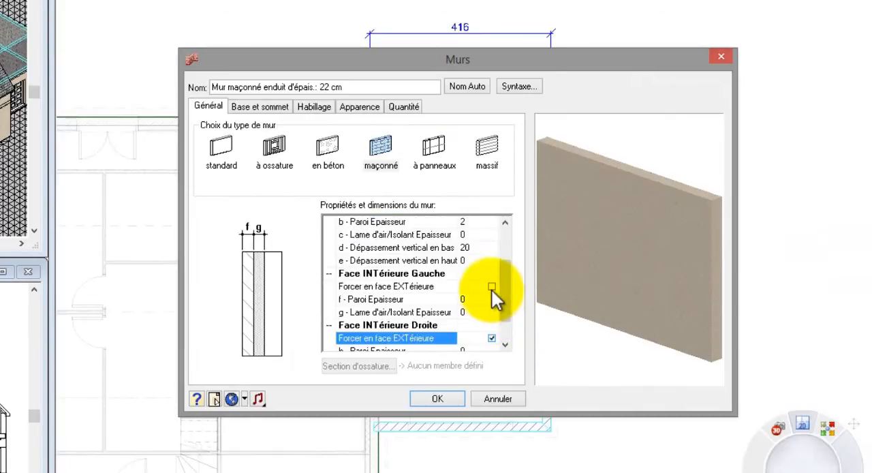
{"action": "scroll", "coordinate": [502, 306], "scroll_direction": "up", "scroll_amount": 2}
{"action": "left_click", "coordinate": [457, 396]}
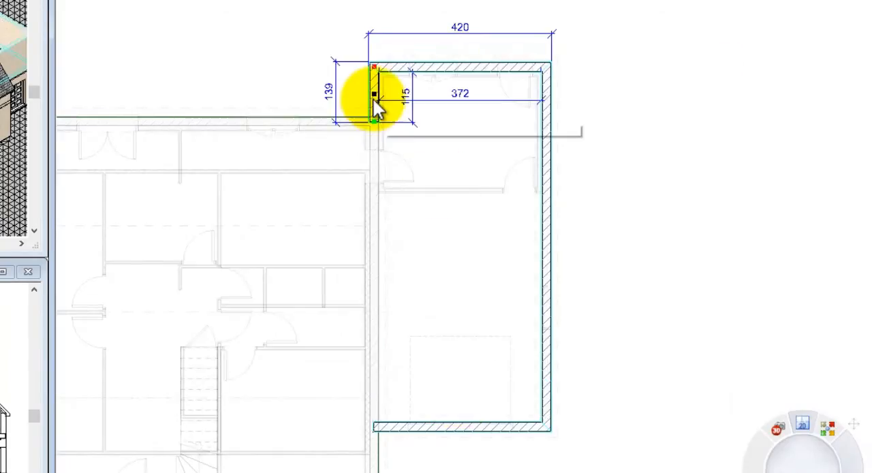
- Shorten the two Acrotère walls that meet the house so their ends stop at the house wall's outer face
{"action": "scroll", "coordinate": [373, 99], "scroll_direction": "up", "scroll_amount": 5}
{"action": "scroll", "coordinate": [373, 99], "scroll_direction": "up", "scroll_amount": 2}
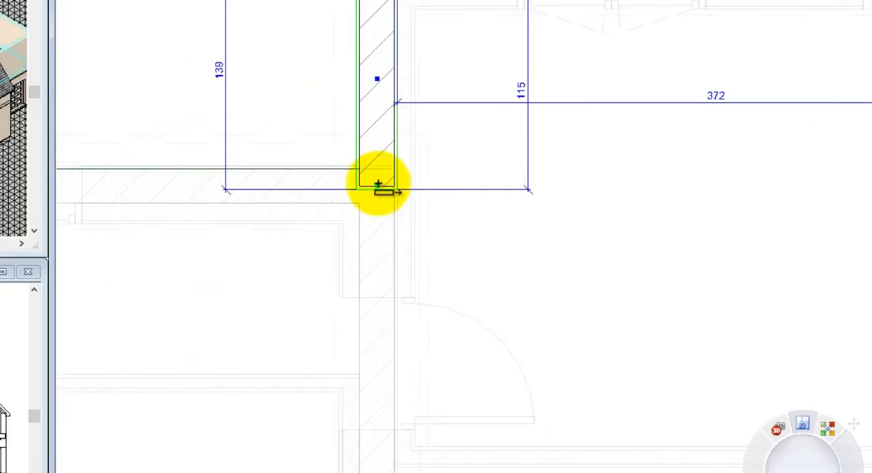
{"action": "left_click_drag", "start_coordinate": [378, 185], "coordinate": [427, 137]}
{"action": "scroll", "coordinate": [391, 72], "scroll_direction": "down", "scroll_amount": 3}
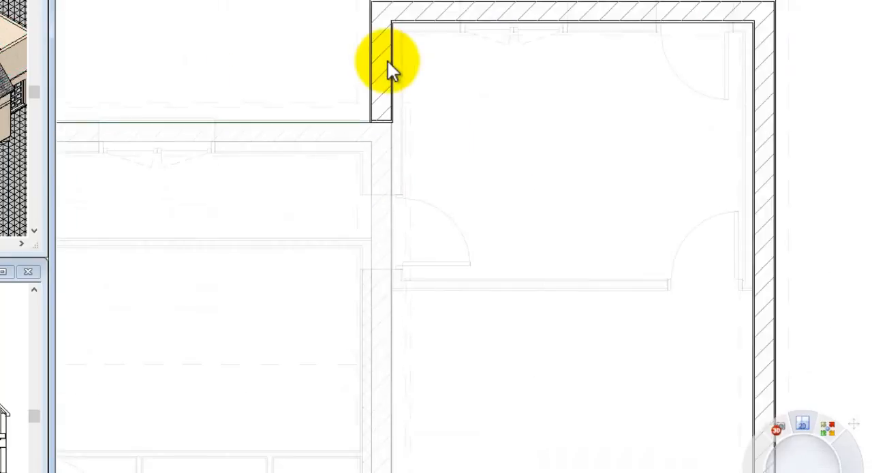
{"action": "scroll", "coordinate": [388, 68], "scroll_direction": "down", "scroll_amount": 3}
{"action": "scroll", "coordinate": [399, 468], "scroll_direction": "up", "scroll_amount": 5}
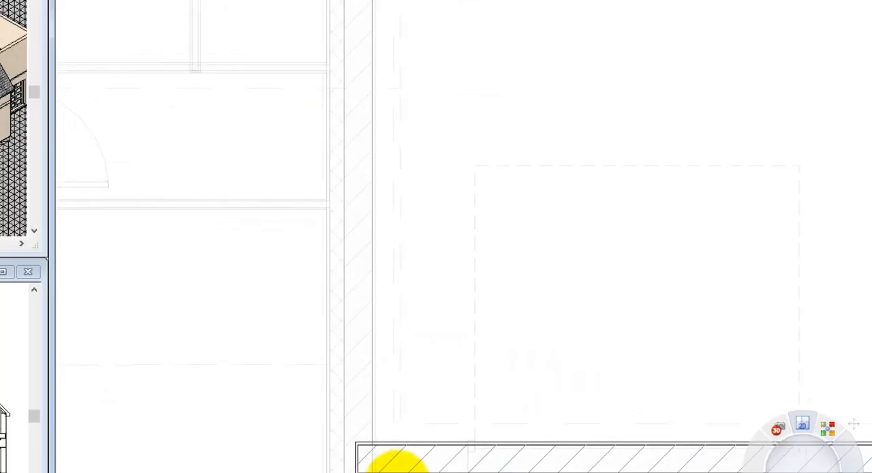
{"action": "left_click", "coordinate": [361, 458]}
{"action": "left_click_drag", "start_coordinate": [361, 459], "coordinate": [373, 467]}
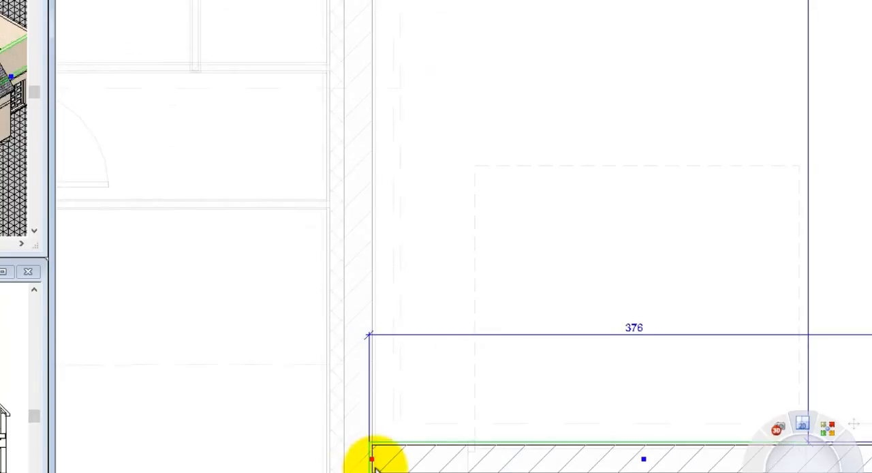
{"action": "scroll", "coordinate": [375, 466], "scroll_direction": "down", "scroll_amount": 5}
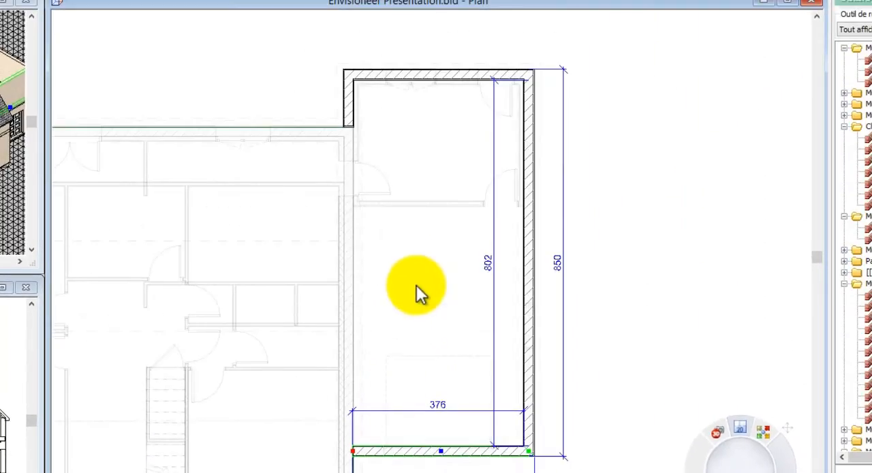
- Set the wall tops of all four Acrotère walls to Niveau réel with a Hauteur fixe of 40
{"action": "right_click", "coordinate": [418, 292]}
{"action": "left_click", "coordinate": [424, 293]}
{"action": "right_click", "coordinate": [424, 291]}
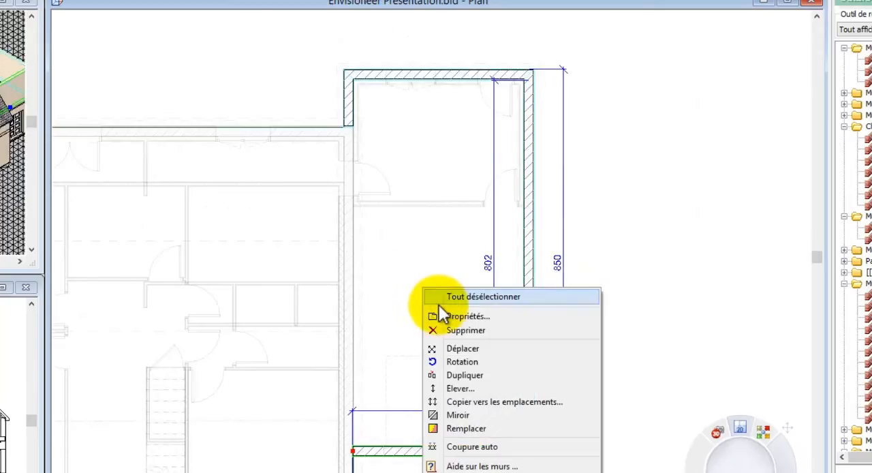
{"action": "left_click", "coordinate": [443, 315]}
{"action": "left_click", "coordinate": [239, 135]}
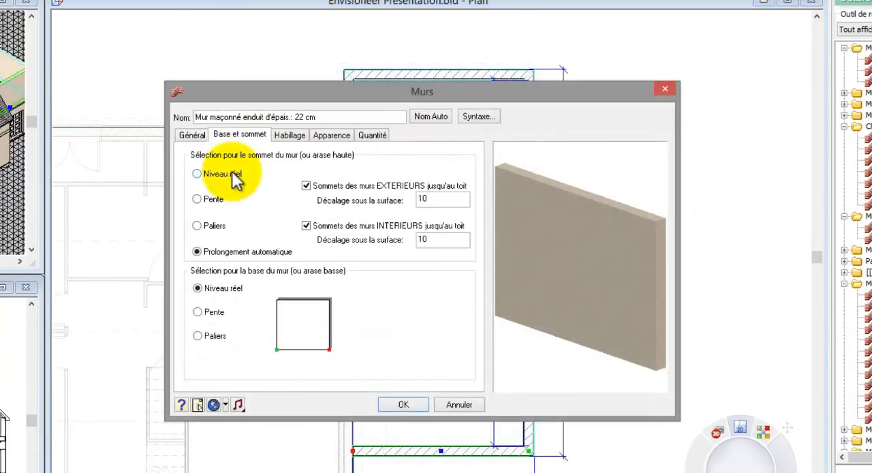
{"action": "left_click", "coordinate": [233, 176]}
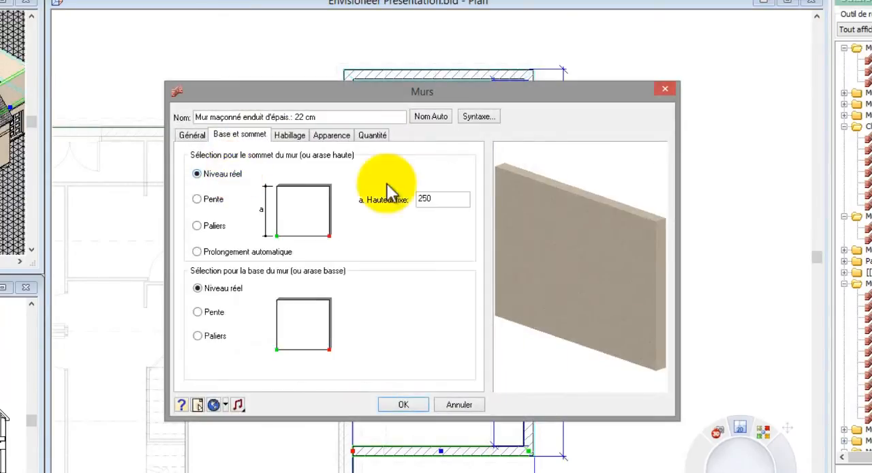
{"action": "double_click", "coordinate": [436, 197]}
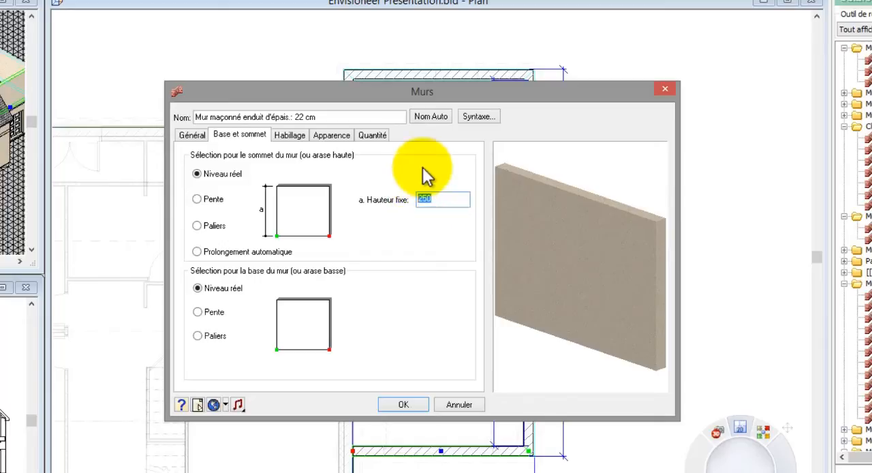
{"action": "type", "text": "40"}
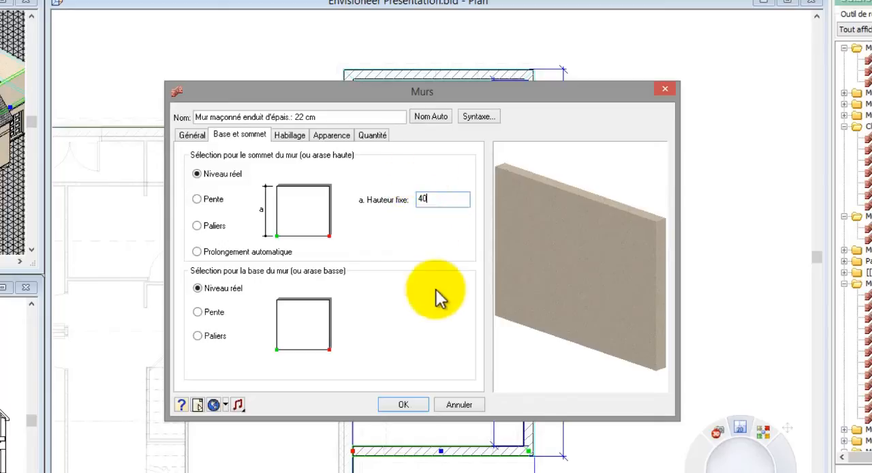
{"action": "left_click", "coordinate": [412, 404]}
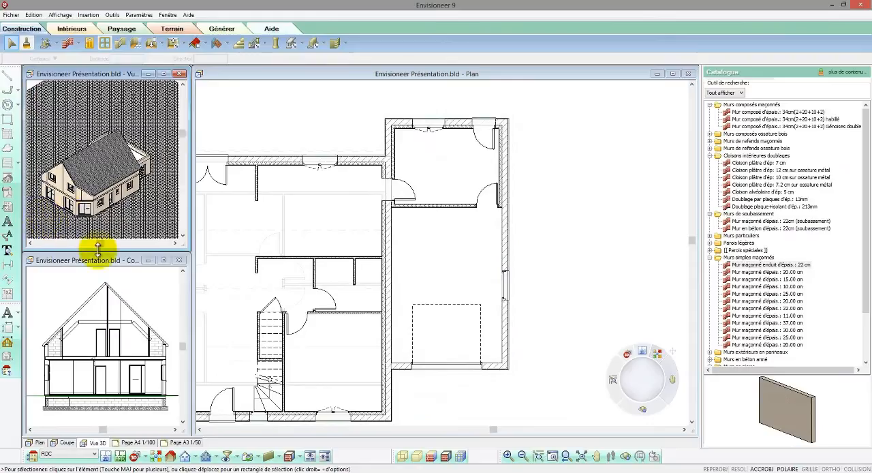
- Turn the 3D view to the corner viewpoint facing the garage extension and display the model textured with visible edges
{"action": "left_click", "coordinate": [171, 456]}
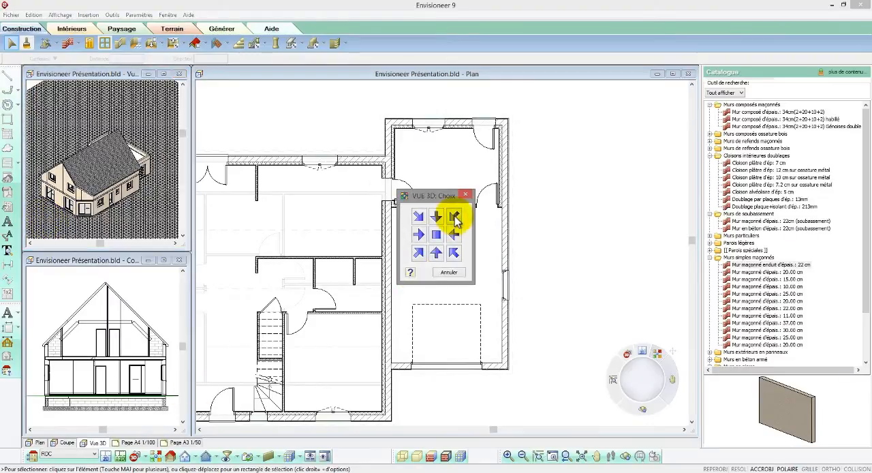
{"action": "left_click", "coordinate": [453, 216]}
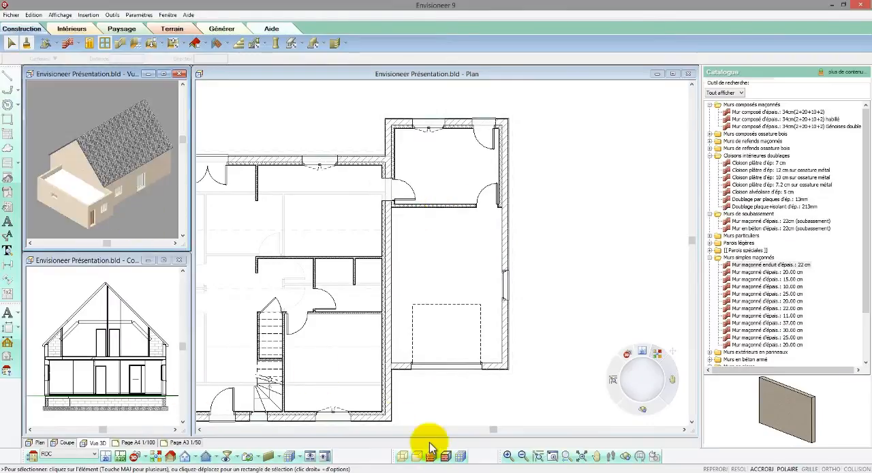
{"action": "left_click", "coordinate": [447, 456]}
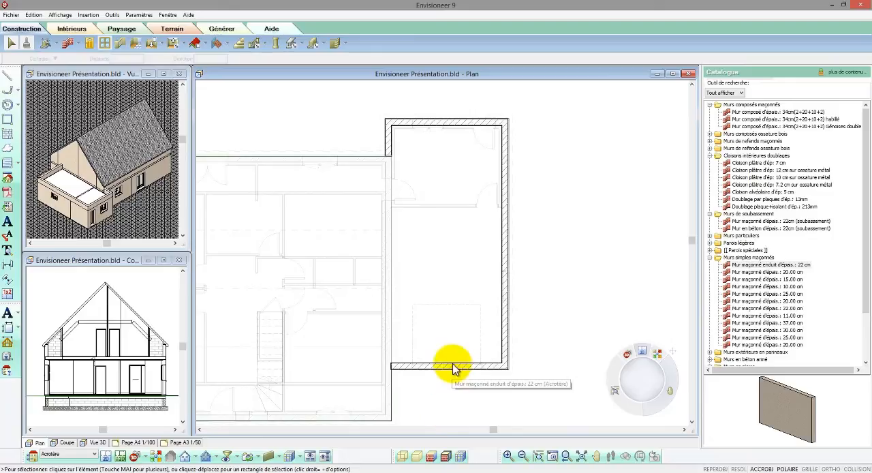
- Draw a point-by-point floor slab, Plancher en dalle d'épais.: 20.00 cm, along the outer outline of the garage extension at the Acrotère level
{"action": "left_click", "coordinate": [173, 44]}
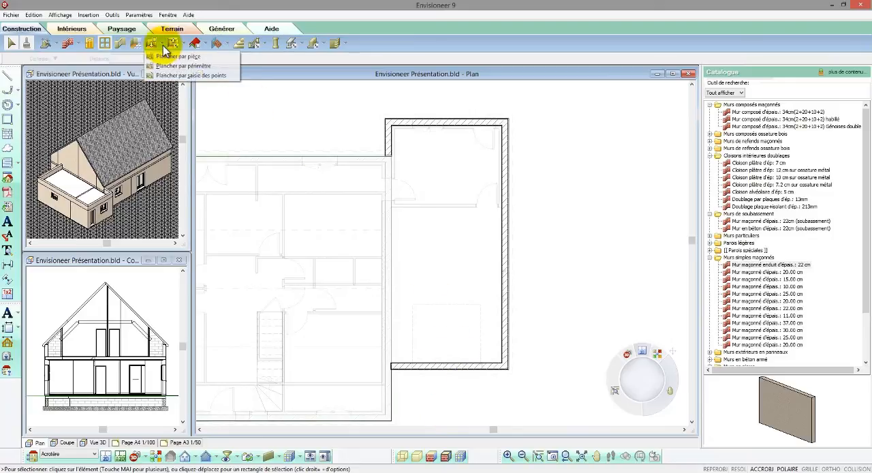
{"action": "left_click", "coordinate": [180, 75]}
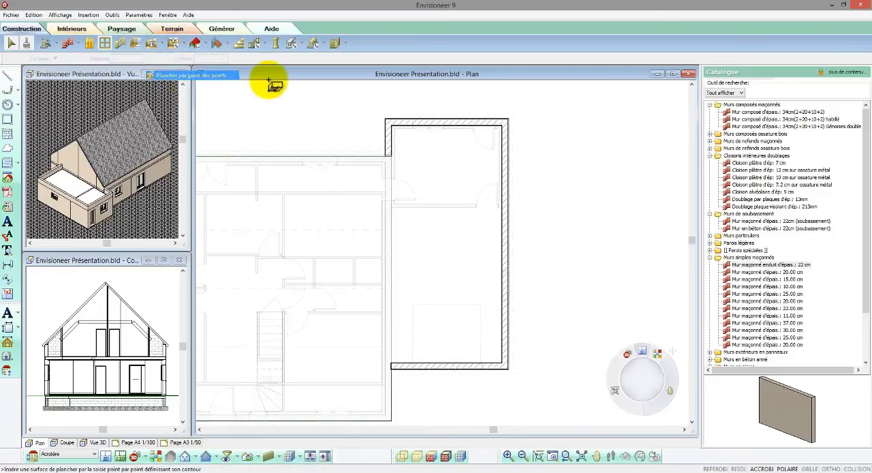
{"action": "left_click", "coordinate": [744, 170]}
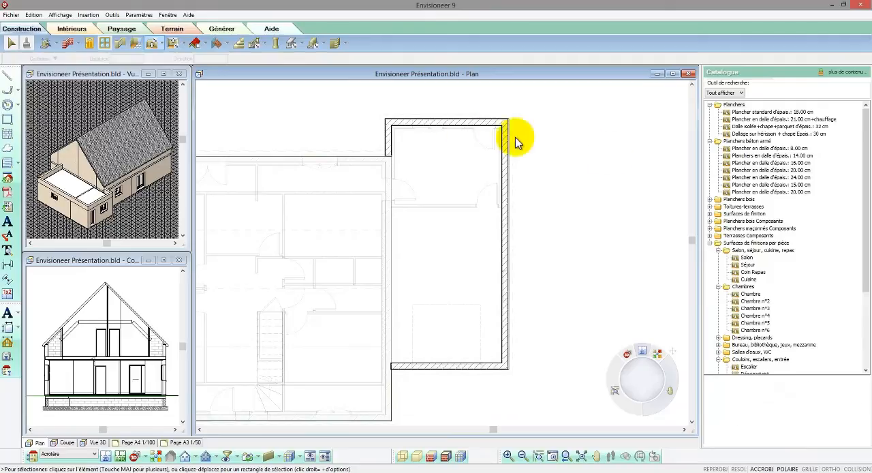
{"action": "left_click", "coordinate": [386, 120]}
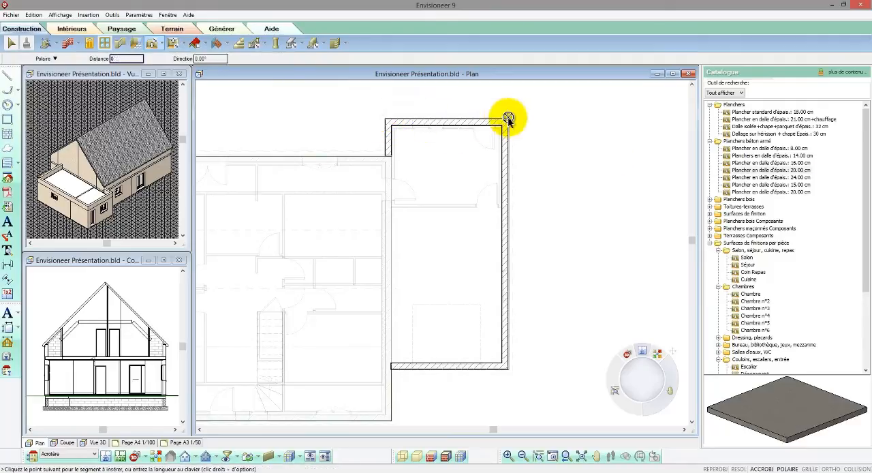
{"action": "left_click", "coordinate": [507, 369]}
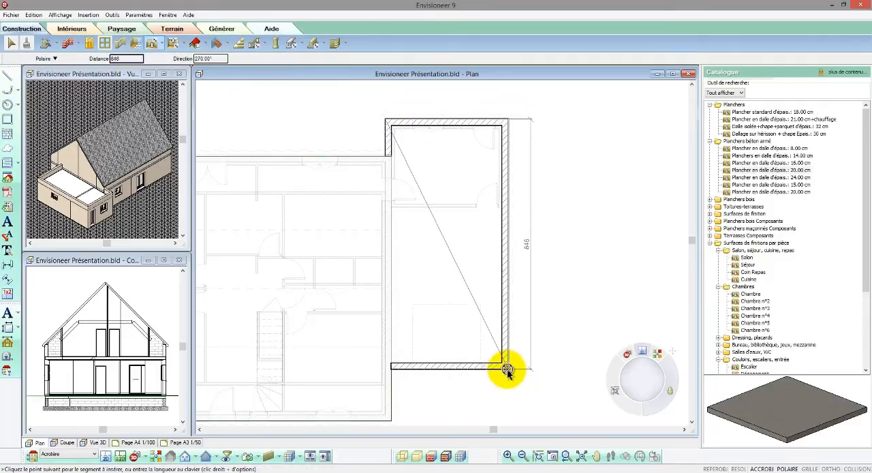
{"action": "left_click", "coordinate": [391, 369]}
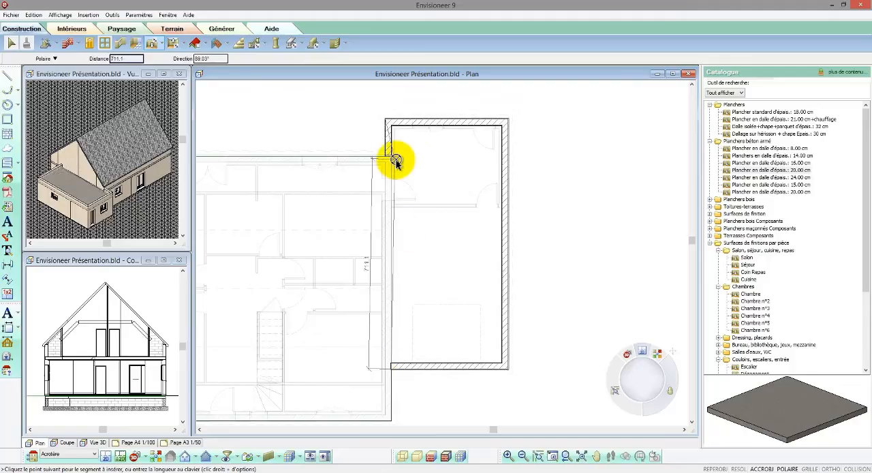
{"action": "left_click", "coordinate": [392, 158]}
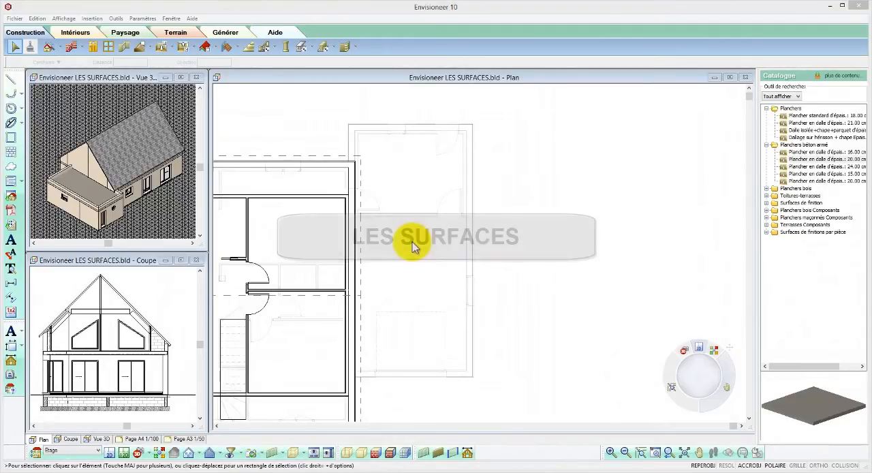
- Outline an Etanchéité+isolant+gravillons surface over the flat garage roof, inside the parapet walls and up to the house wall
{"action": "left_click", "coordinate": [236, 46]}
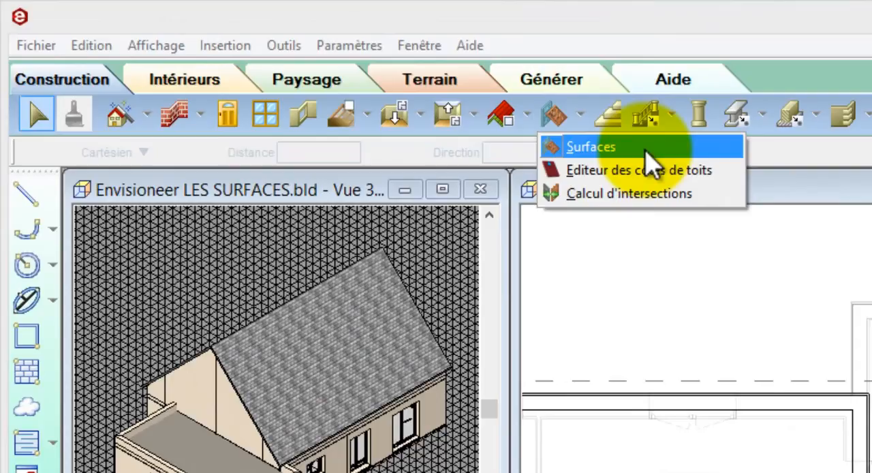
{"action": "left_click", "coordinate": [646, 150]}
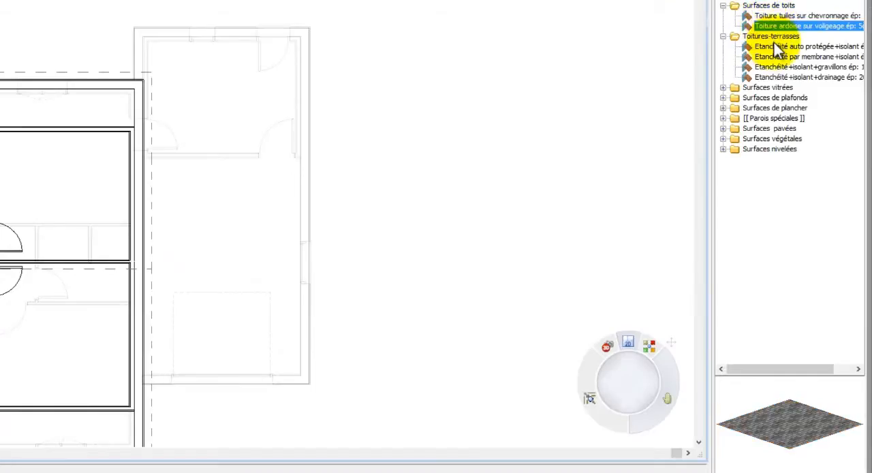
{"action": "left_click", "coordinate": [780, 57]}
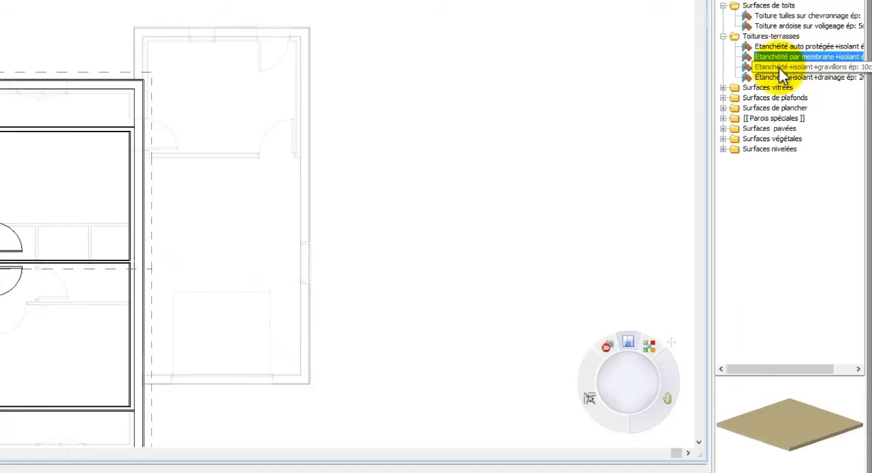
{"action": "left_click", "coordinate": [780, 67]}
{"action": "left_click_drag", "start_coordinate": [800, 417], "coordinate": [797, 438]}
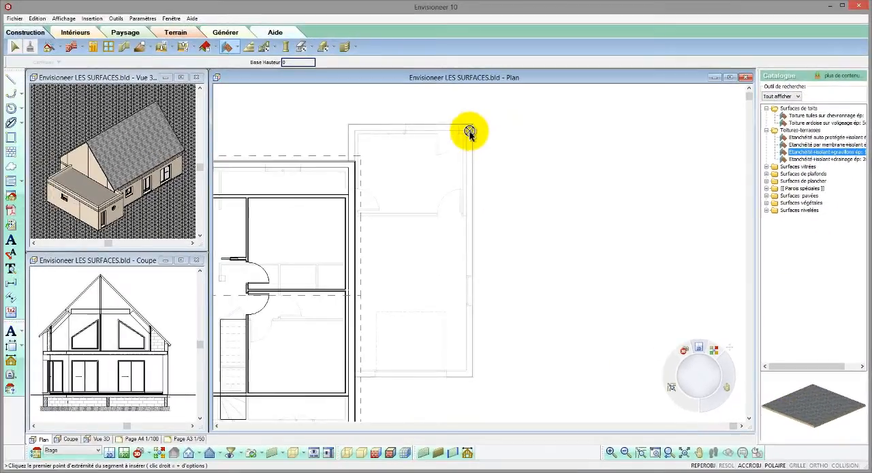
{"action": "left_click", "coordinate": [469, 130]}
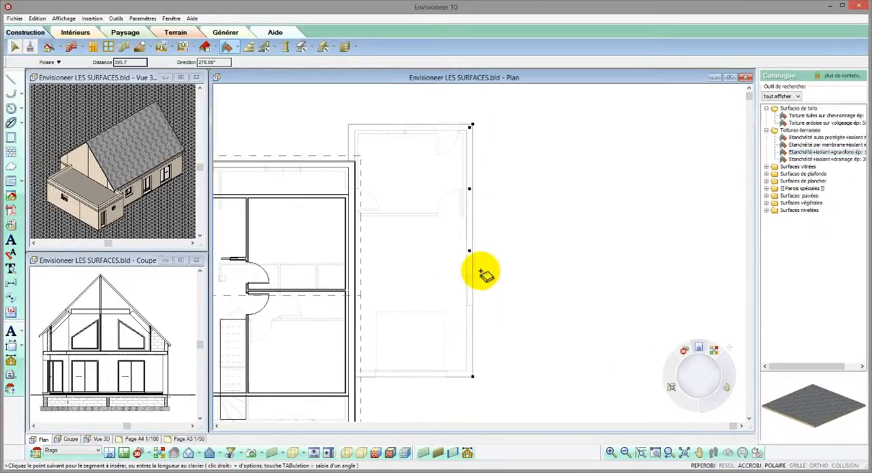
{"action": "left_click", "coordinate": [468, 371]}
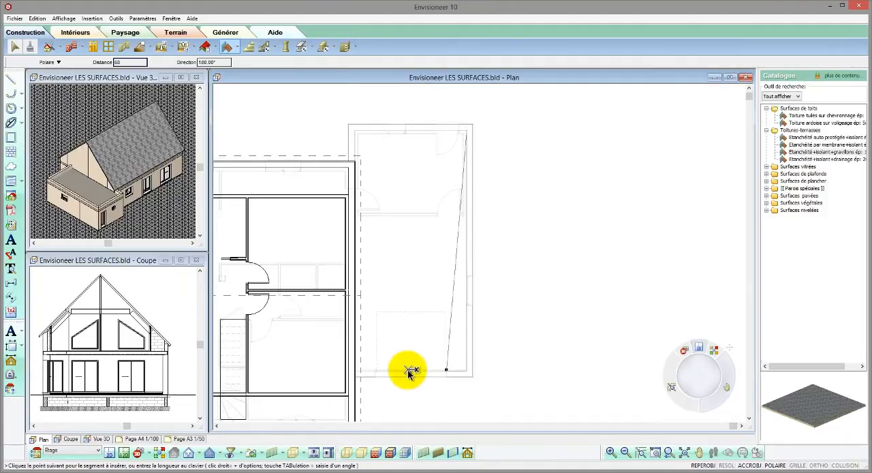
{"action": "left_click", "coordinate": [354, 370]}
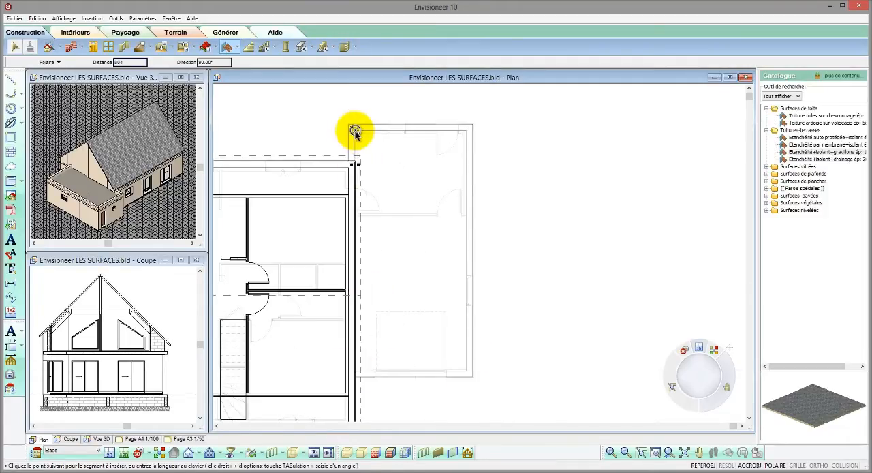
{"action": "right_click", "coordinate": [354, 132]}
{"action": "left_click", "coordinate": [362, 137]}
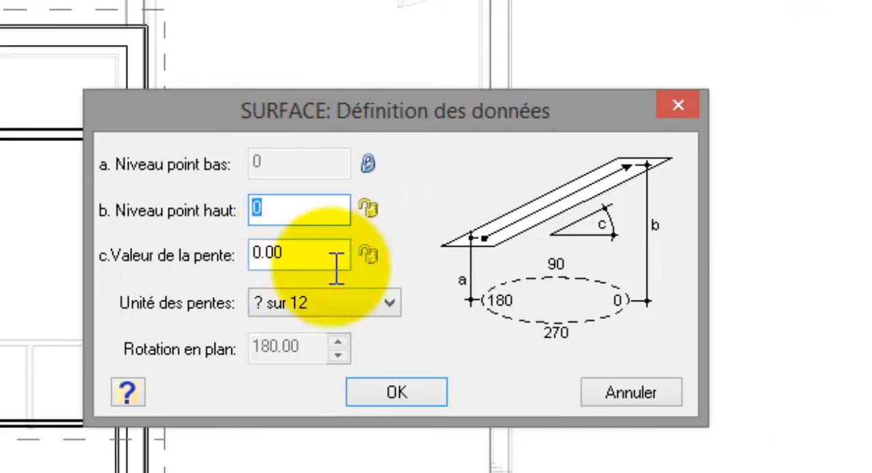
- Define the roof surface with a locked slope of 3 in Pourcentage and a Niveau point bas of 5
{"action": "left_click", "coordinate": [339, 305]}
{"action": "left_click", "coordinate": [320, 379]}
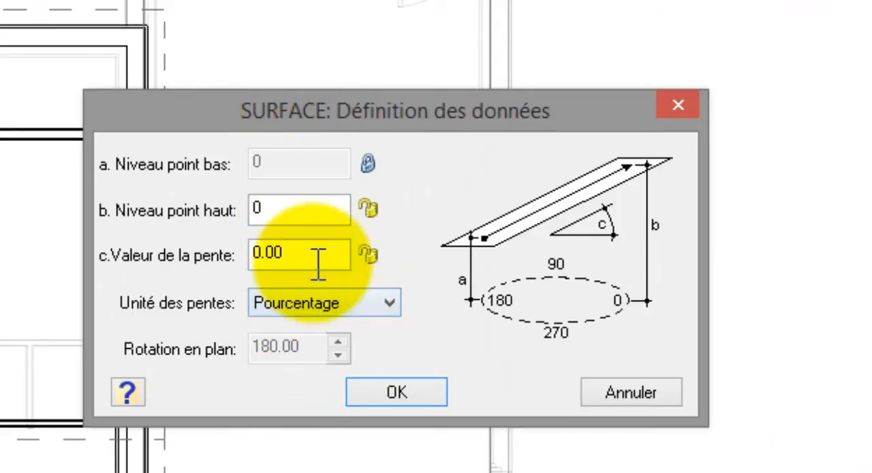
{"action": "left_click_drag", "start_coordinate": [347, 254], "coordinate": [247, 263]}
{"action": "type", "text": "3"}
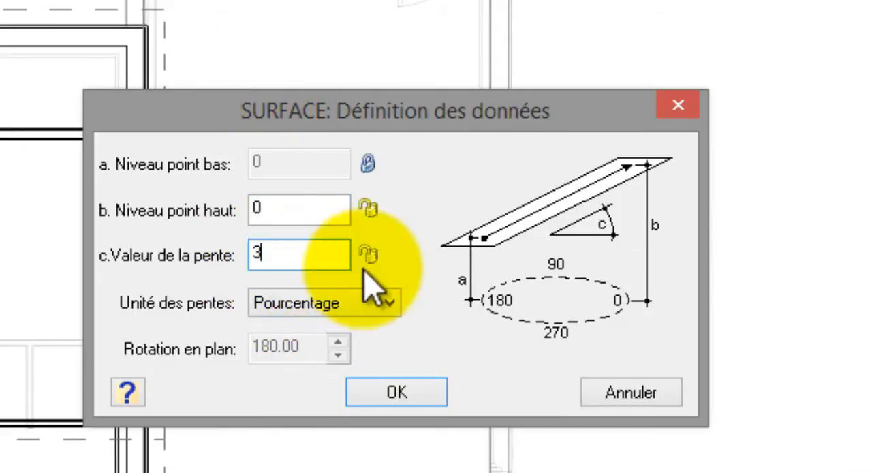
{"action": "left_click", "coordinate": [369, 255]}
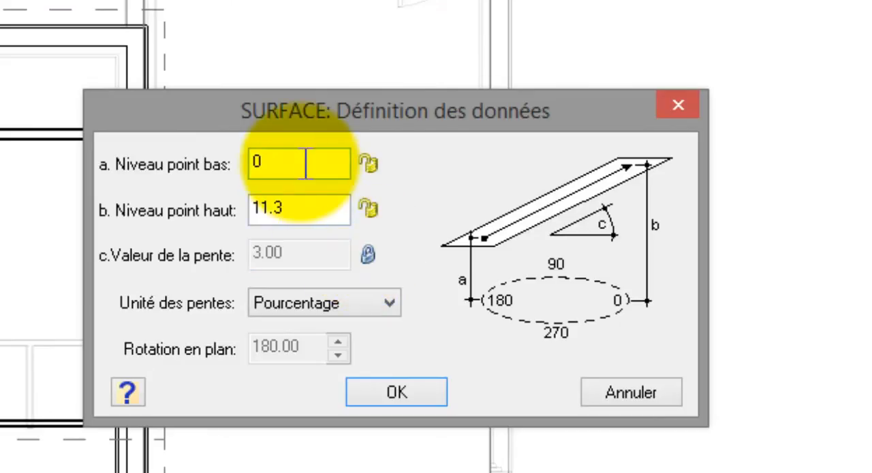
{"action": "left_click_drag", "start_coordinate": [305, 164], "coordinate": [226, 167]}
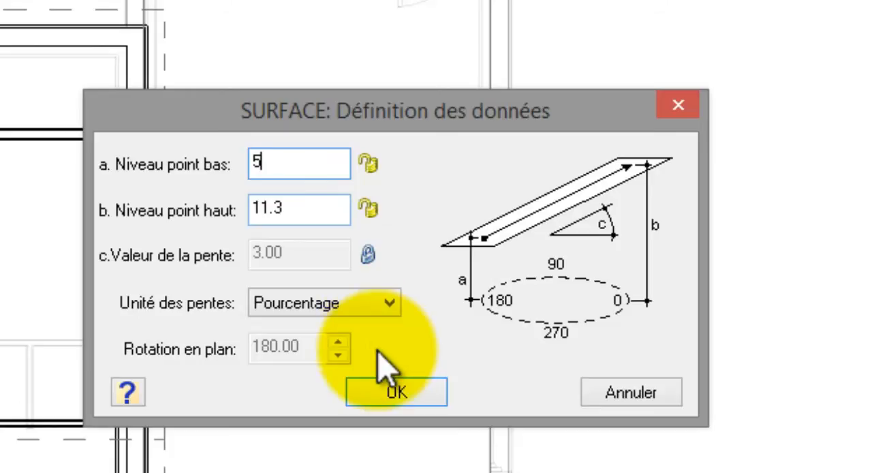
{"action": "left_click", "coordinate": [396, 392]}
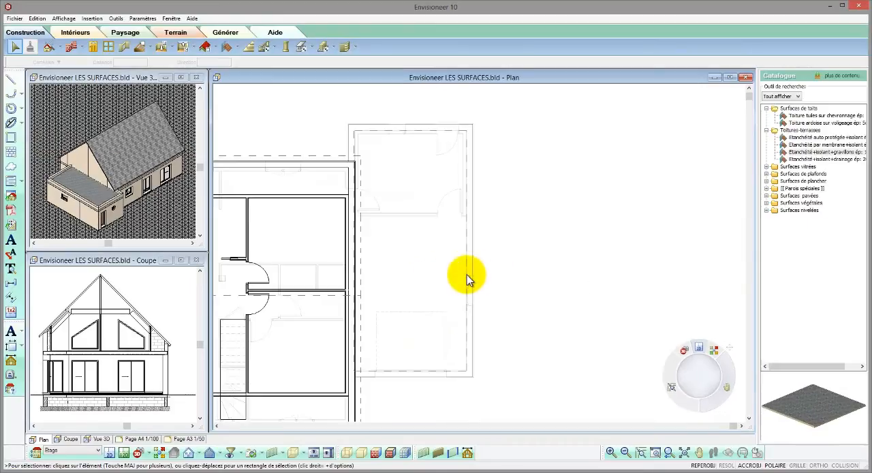
- In the roof side editor, assign Lignes d'égout to the terrace surface's long outer side and Lignes de rive to its two short sides
{"action": "left_click", "coordinate": [467, 280]}
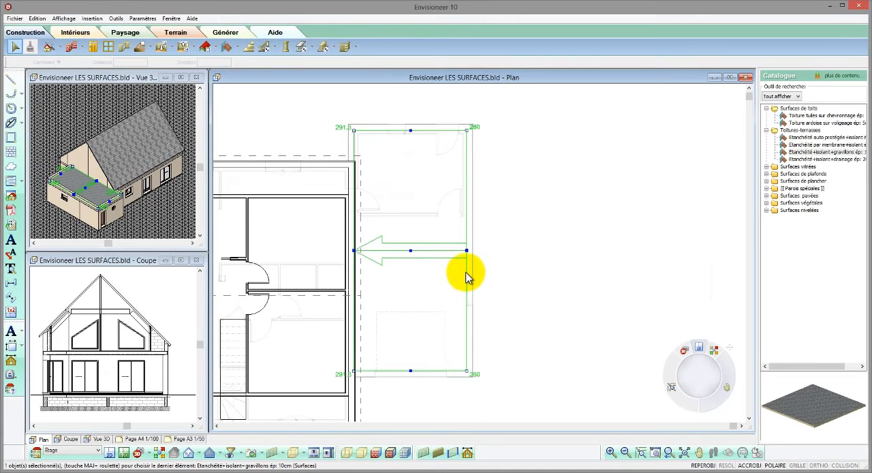
{"action": "left_click", "coordinate": [235, 47]}
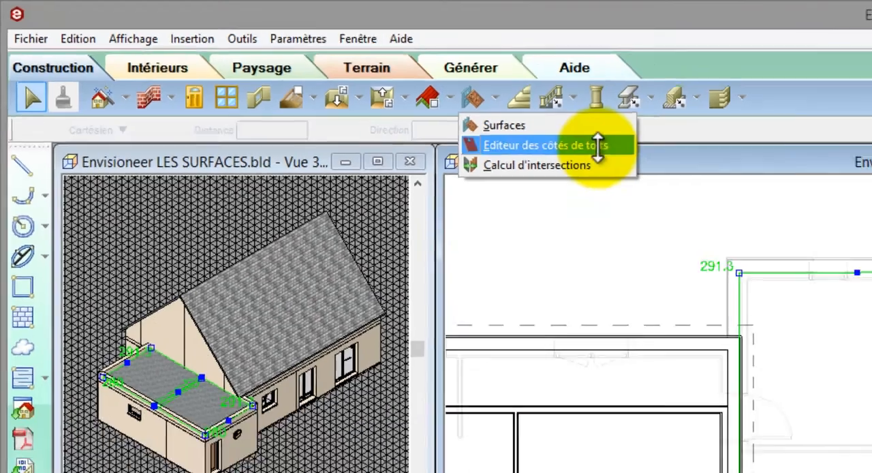
{"action": "left_click", "coordinate": [695, 174]}
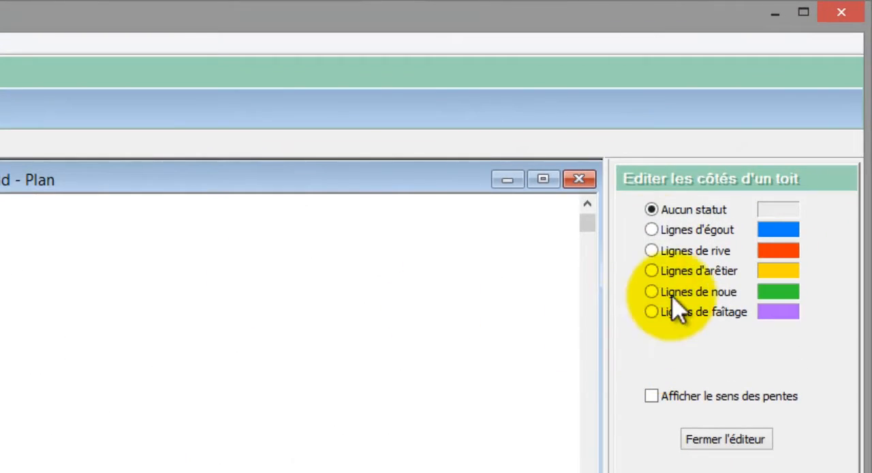
{"action": "left_click", "coordinate": [654, 231]}
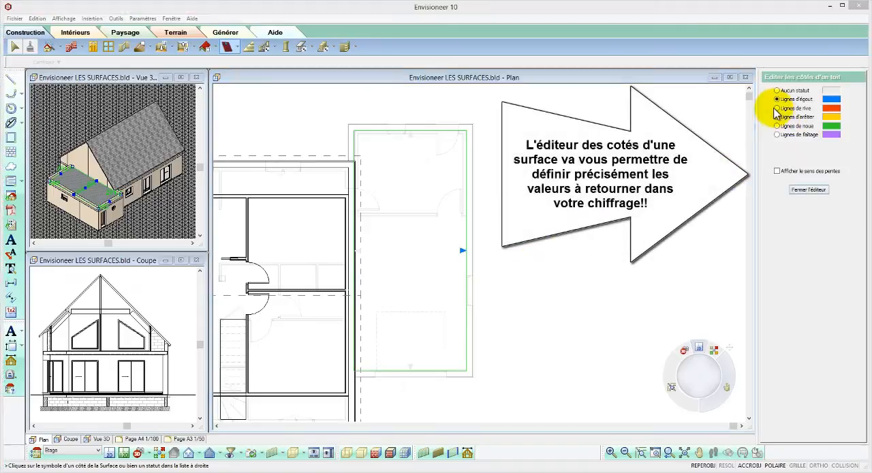
{"action": "left_click", "coordinate": [776, 107]}
{"action": "left_click", "coordinate": [410, 135]}
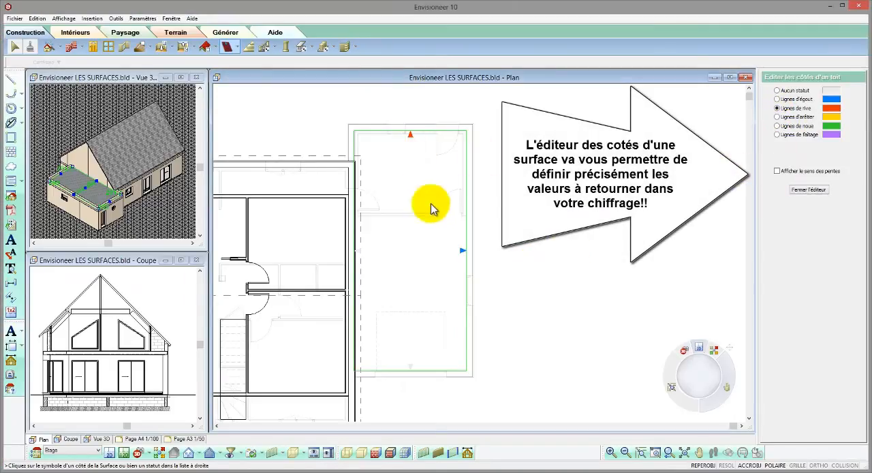
{"action": "left_click", "coordinate": [411, 368]}
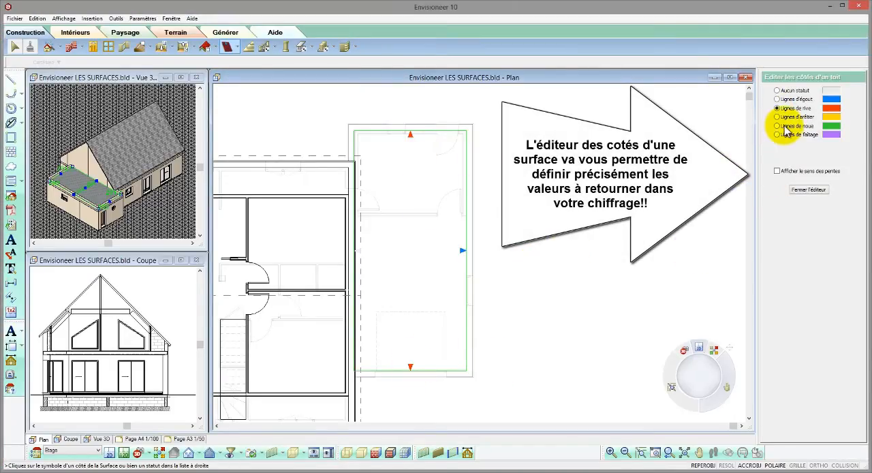
- Assign Lignes de faîtage to the terrace surface's side along the house and turn on Afficher le sens des pentes
{"action": "left_click", "coordinate": [777, 134]}
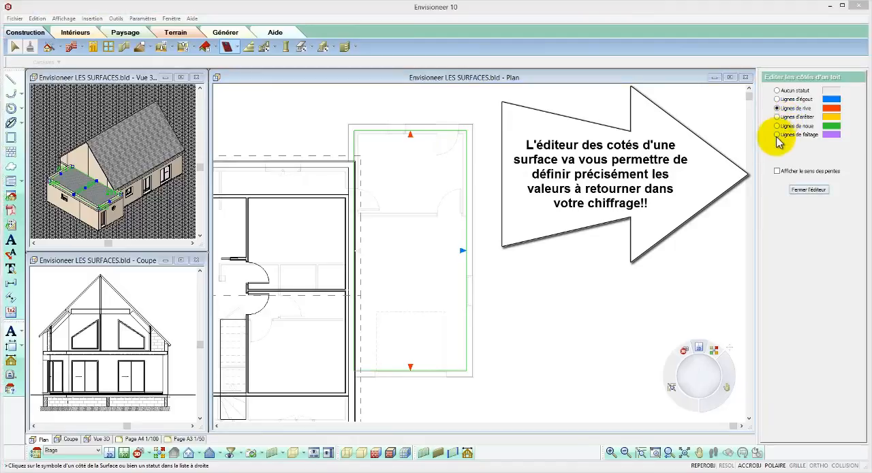
{"action": "left_click", "coordinate": [359, 251]}
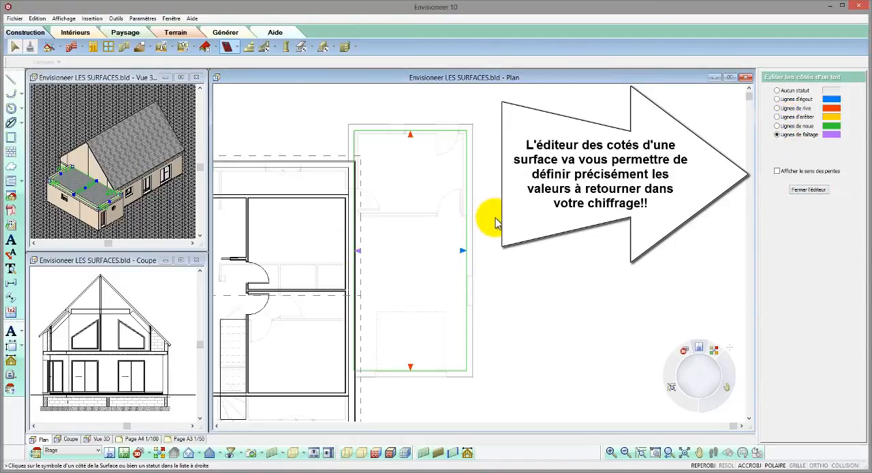
{"action": "left_click", "coordinate": [777, 171]}
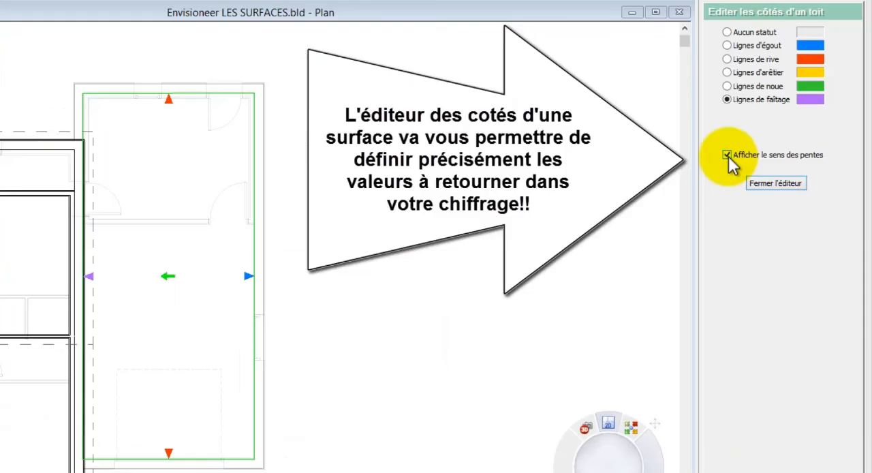
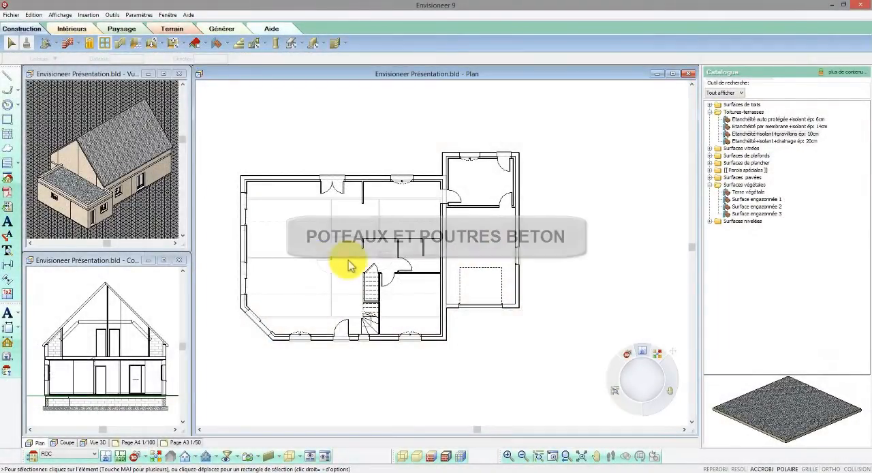
- Insert a Poteau rectangulaire de section 20.00 cm x 20.00 cm beside the free end of the central partition in the ground-floor plan
{"action": "scroll", "coordinate": [334, 245], "scroll_direction": "up", "scroll_amount": 4}
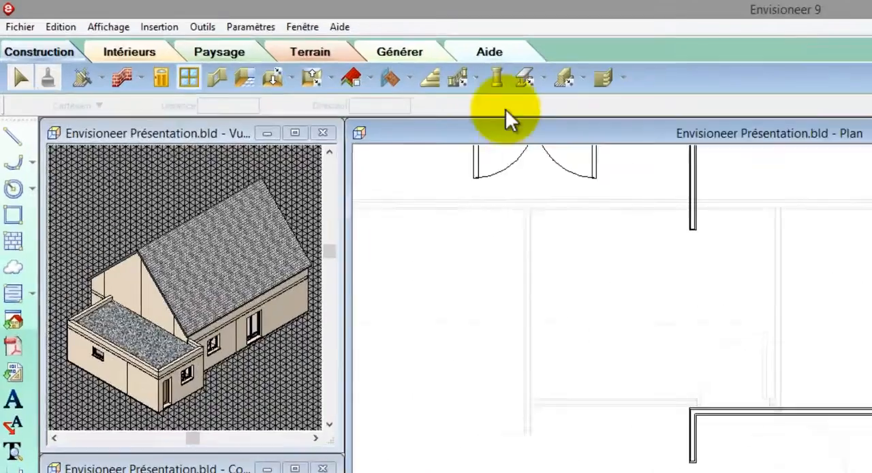
{"action": "left_click", "coordinate": [496, 78]}
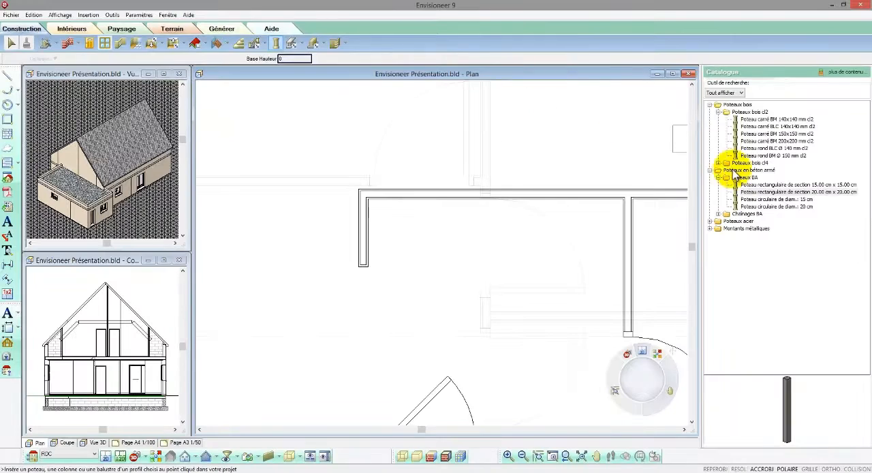
{"action": "left_click", "coordinate": [742, 193]}
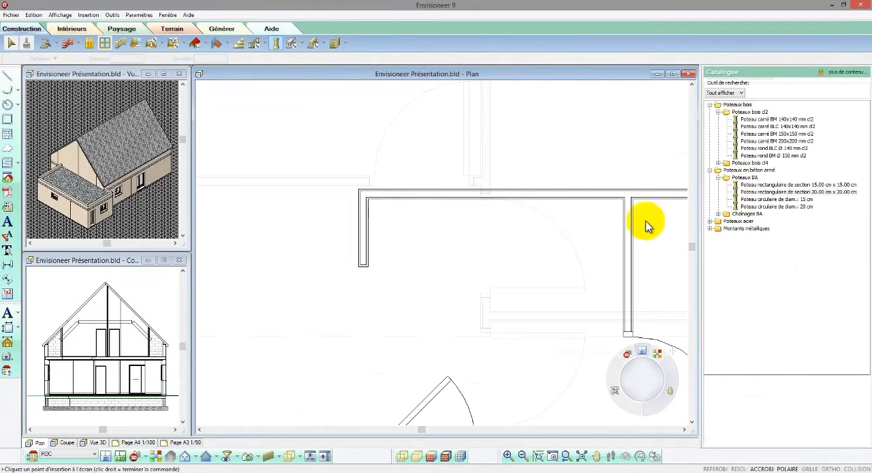
{"action": "left_click", "coordinate": [391, 250]}
- Move the concrete post by its corner so it snaps onto the corner of the partition's free end
{"action": "right_click", "coordinate": [395, 252]}
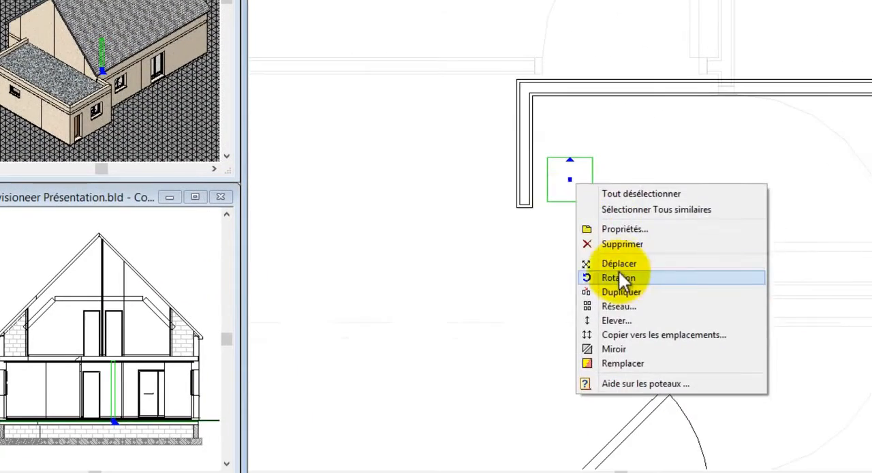
{"action": "left_click", "coordinate": [640, 325]}
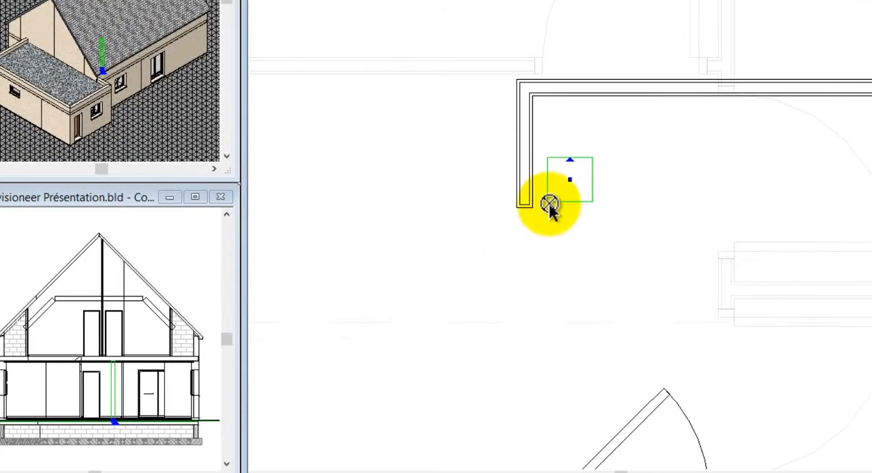
{"action": "left_click", "coordinate": [569, 266]}
{"action": "left_click", "coordinate": [519, 206]}
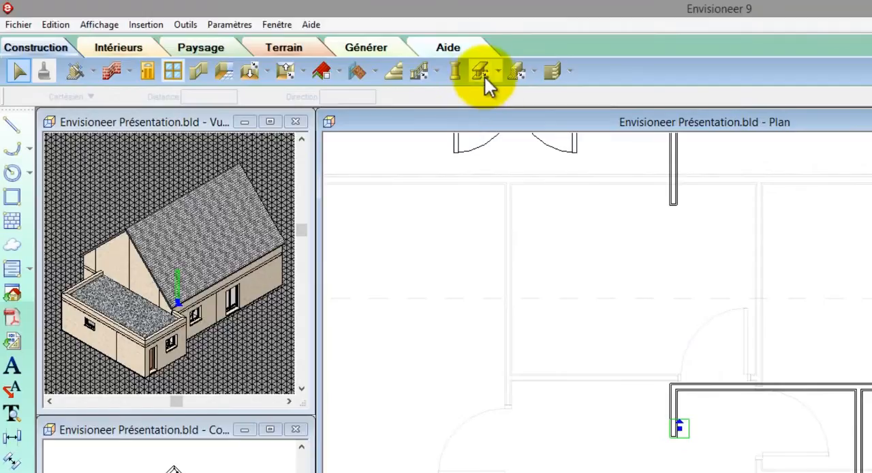
- Draw a Poutre en béton armé LxH: 20x20cm from the post to the garage-side wall and stretch its other end to the opposite outer wall
{"action": "left_click", "coordinate": [496, 72]}
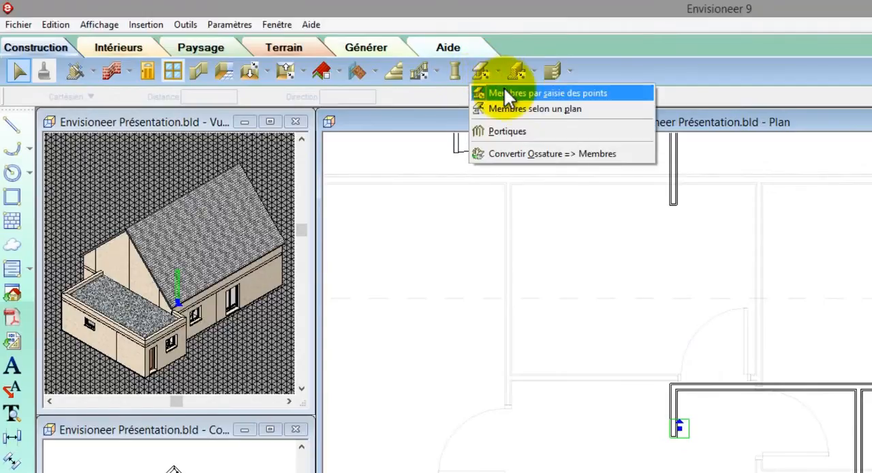
{"action": "left_click", "coordinate": [503, 86]}
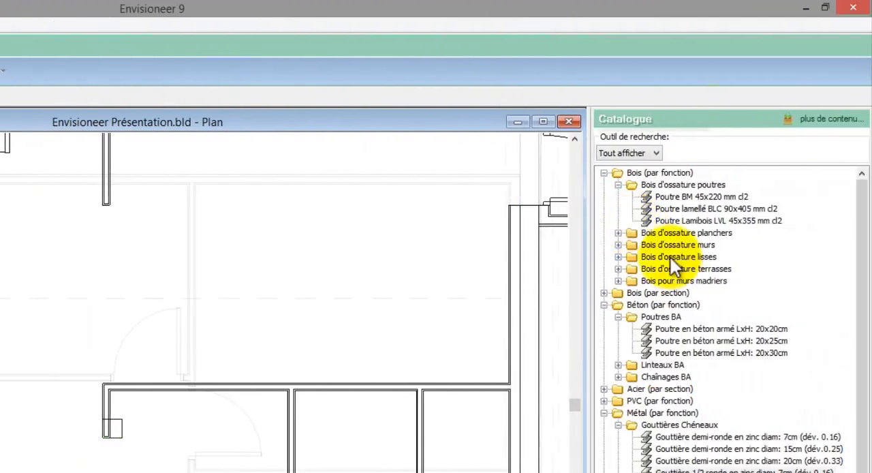
{"action": "left_click", "coordinate": [699, 329]}
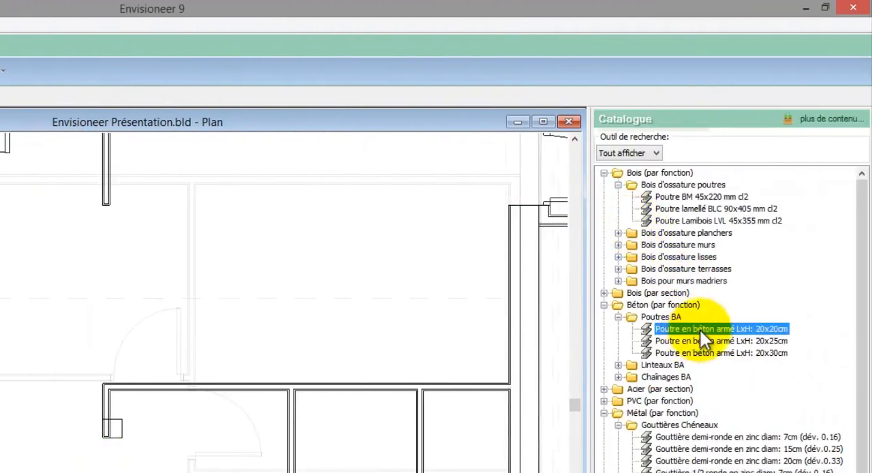
{"action": "left_click", "coordinate": [113, 428]}
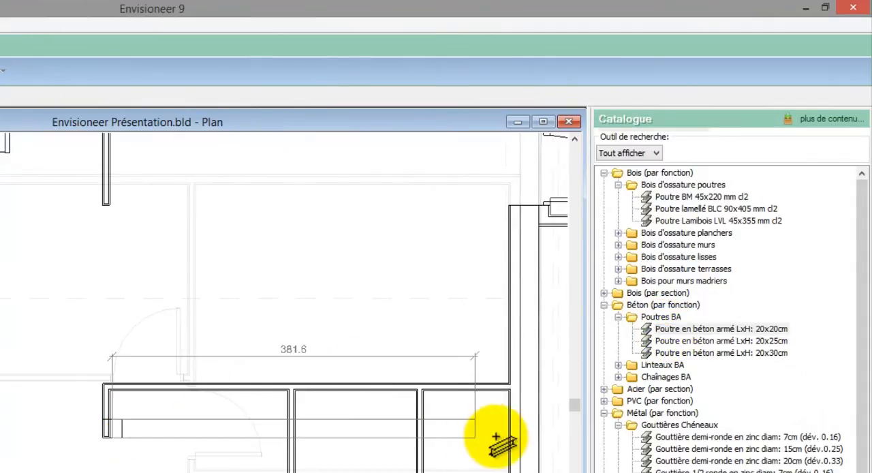
{"action": "right_click", "coordinate": [536, 434]}
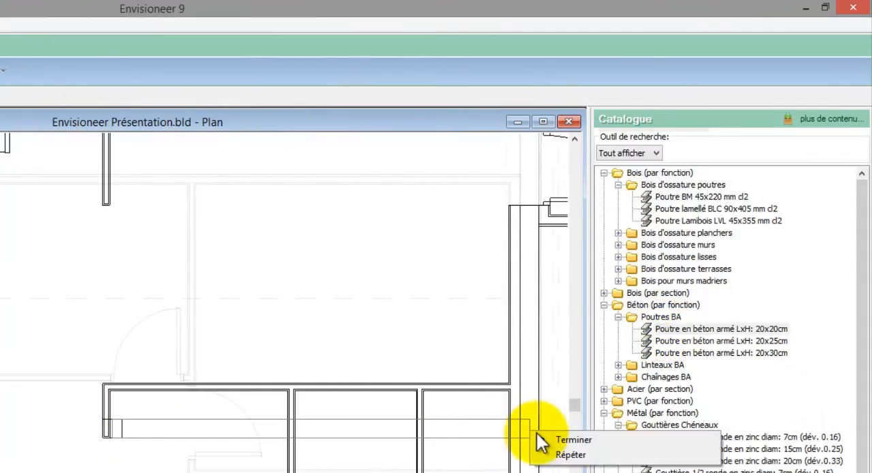
{"action": "left_click", "coordinate": [549, 441]}
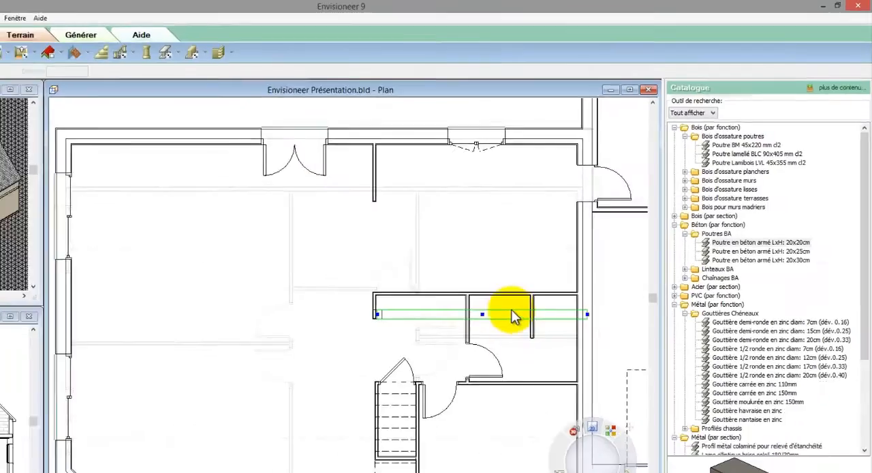
{"action": "left_click_drag", "start_coordinate": [377, 315], "coordinate": [82, 317]}
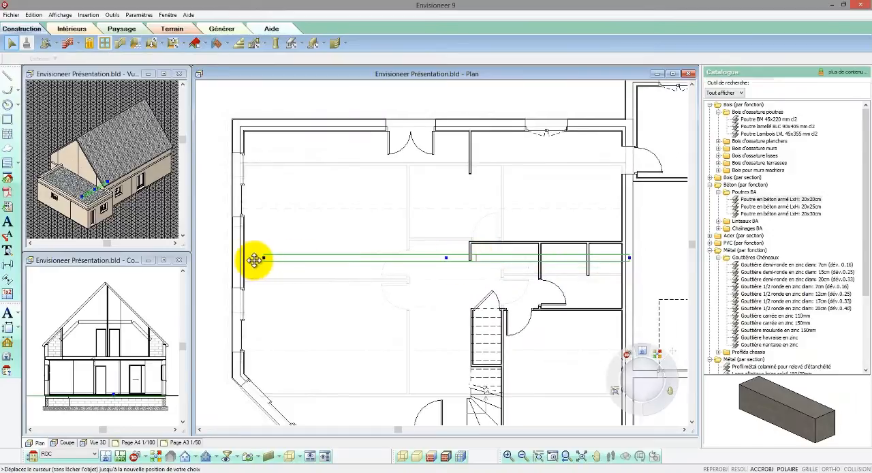
{"action": "left_click_drag", "start_coordinate": [237, 261], "coordinate": [237, 260]}
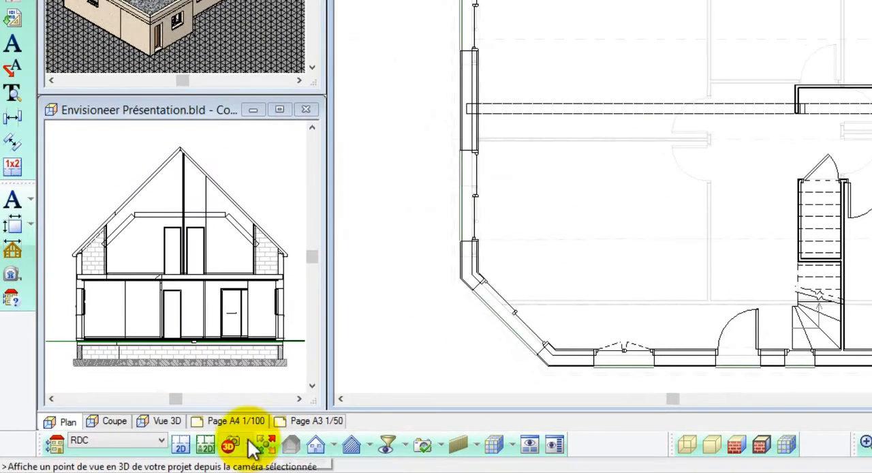
- Create a perspective camera in the living room's corner near the angled wall, aimed at the concrete post
{"action": "left_click", "coordinate": [249, 443]}
{"action": "left_click", "coordinate": [276, 448]}
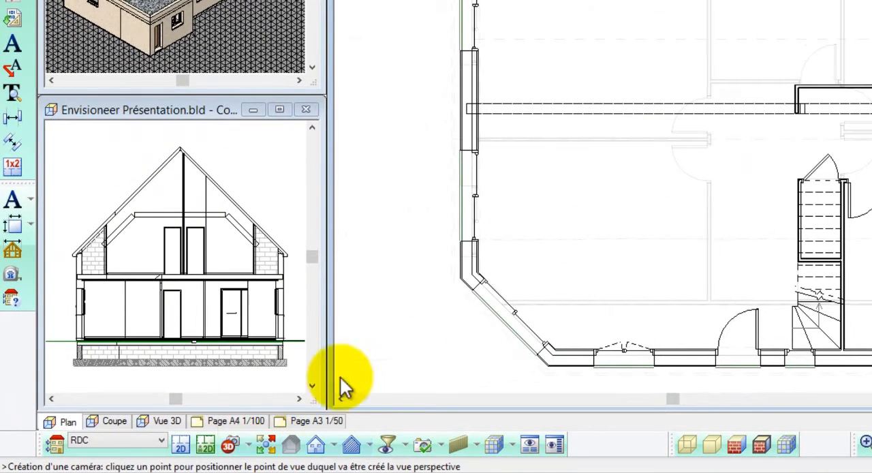
{"action": "left_click", "coordinate": [502, 262]}
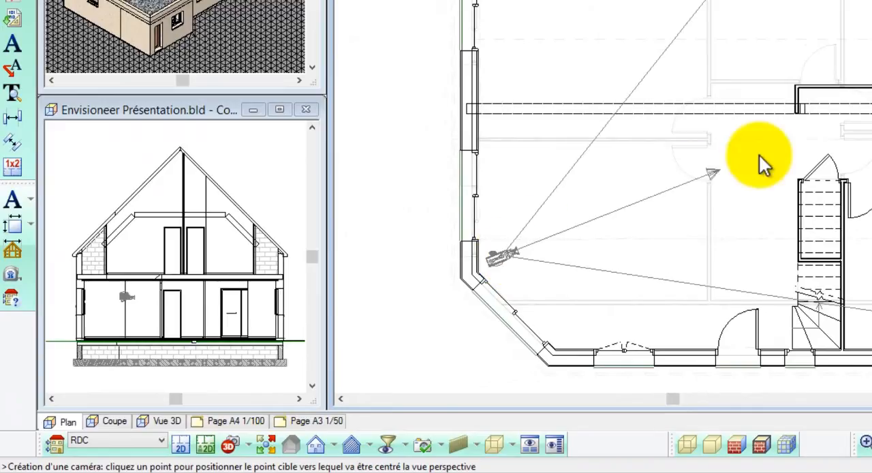
{"action": "left_click", "coordinate": [805, 127]}
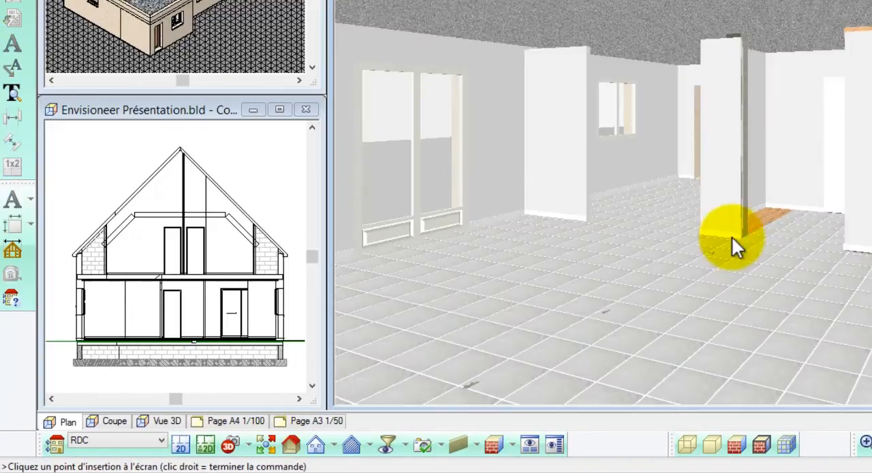
- Select all similar concrete beams and raise them to a level of 255
{"action": "right_click", "coordinate": [714, 249]}
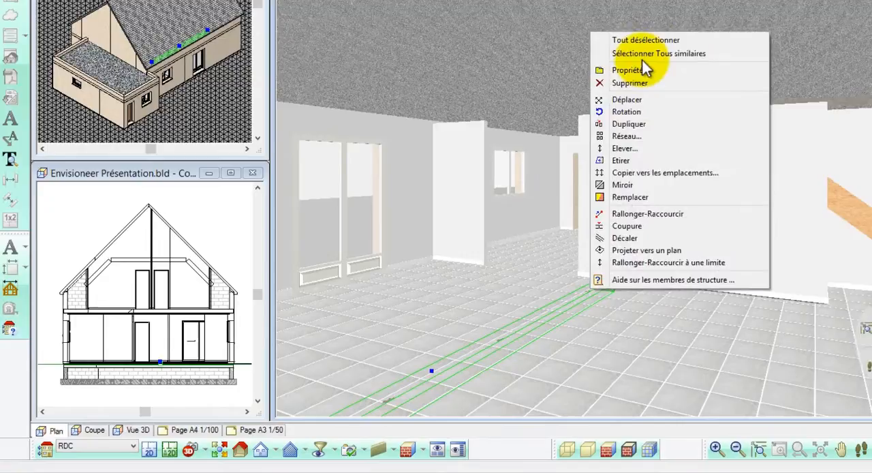
{"action": "left_click", "coordinate": [672, 40]}
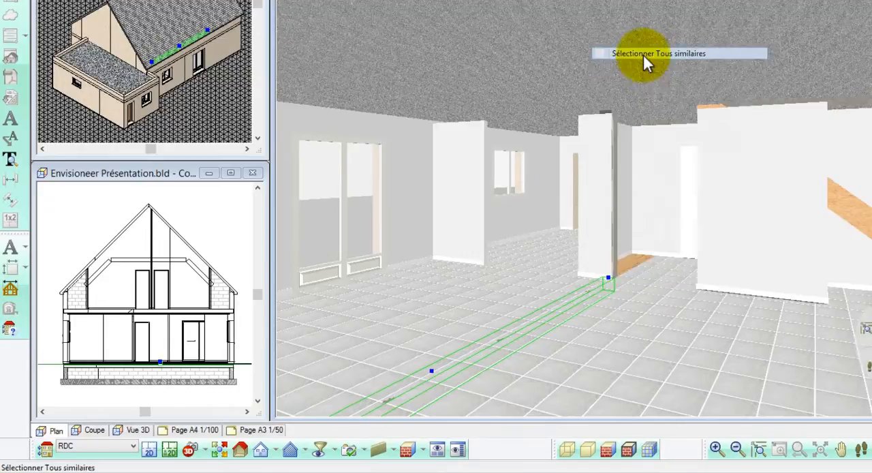
{"action": "right_click", "coordinate": [695, 186]}
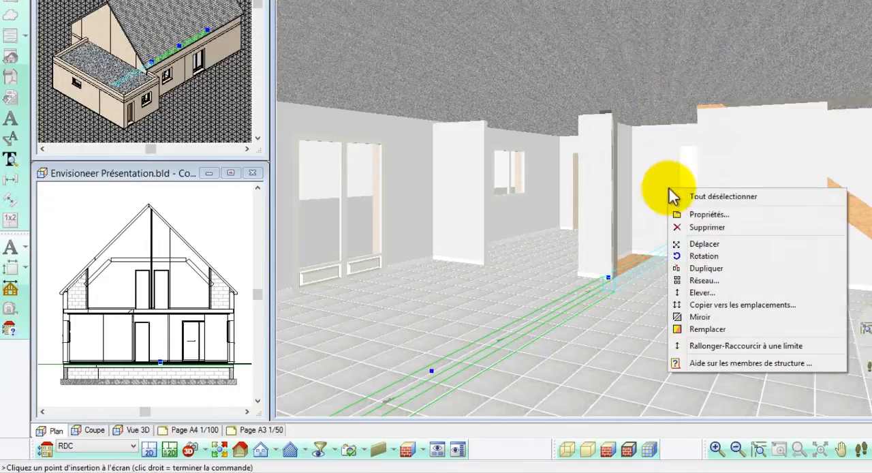
{"action": "left_click", "coordinate": [708, 292]}
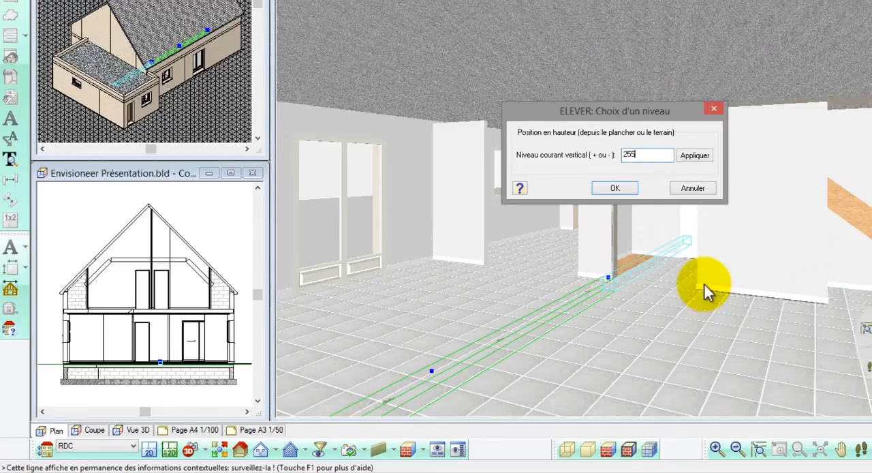
{"action": "left_click", "coordinate": [633, 185]}
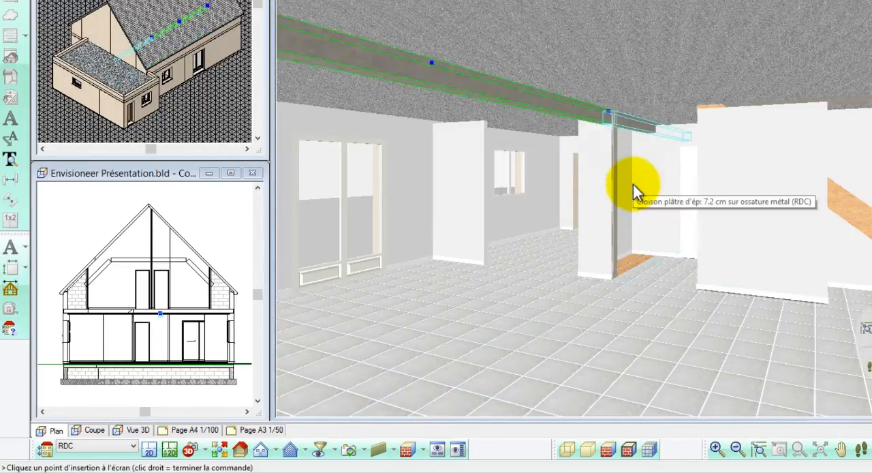
- Turn on the display of ceilings (Plafonds) in the element display filter
{"action": "left_click", "coordinate": [336, 448]}
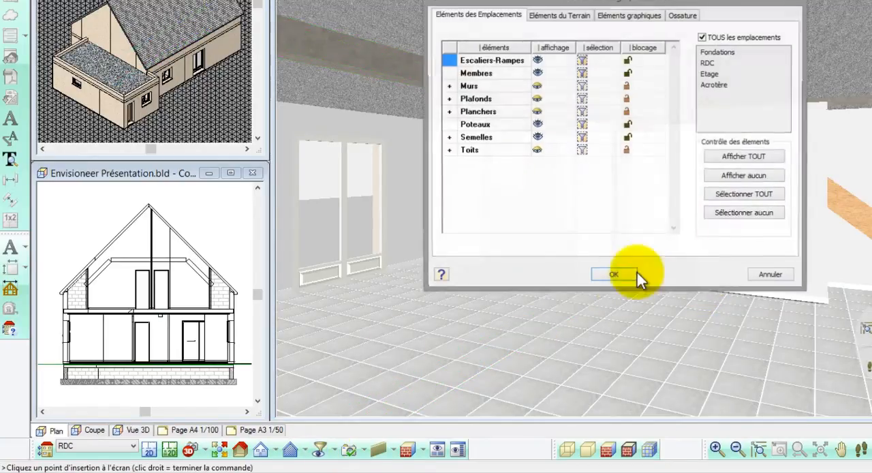
{"action": "left_click", "coordinate": [614, 275]}
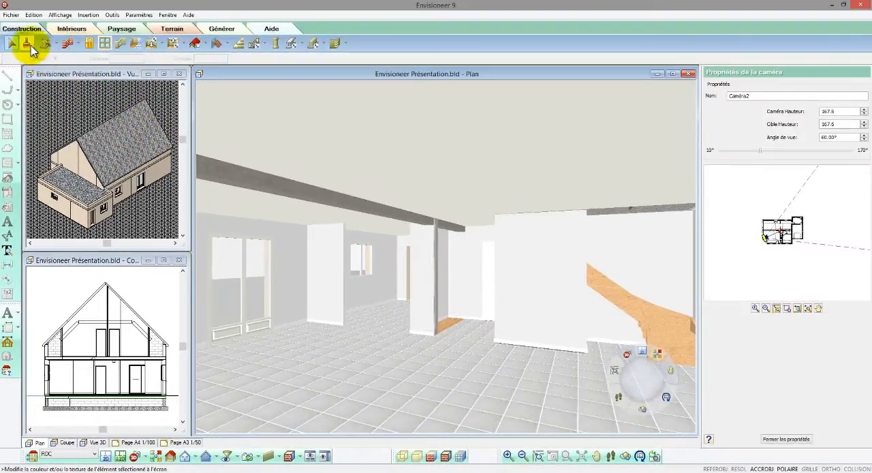
- Sample the Plâtre texturé material from the staircase partition and paint it onto the concrete beam and post
{"action": "left_click", "coordinate": [28, 45]}
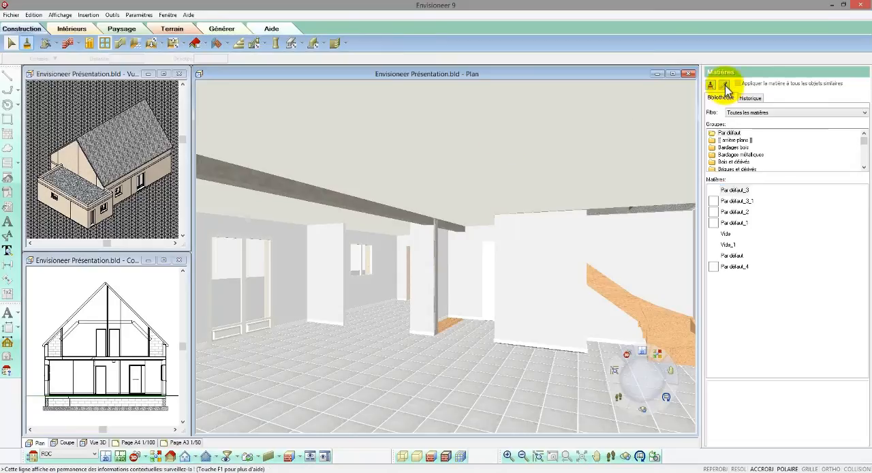
{"action": "left_click", "coordinate": [725, 85]}
{"action": "left_click", "coordinate": [559, 220]}
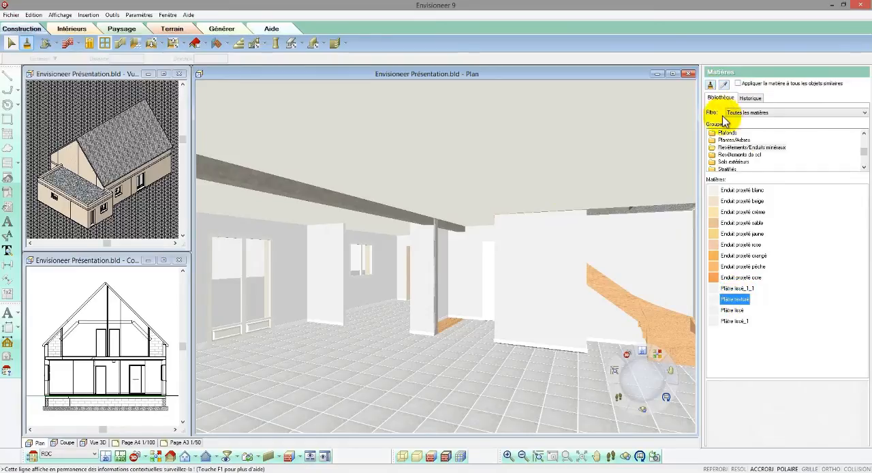
{"action": "left_click", "coordinate": [712, 86]}
{"action": "left_click", "coordinate": [425, 221]}
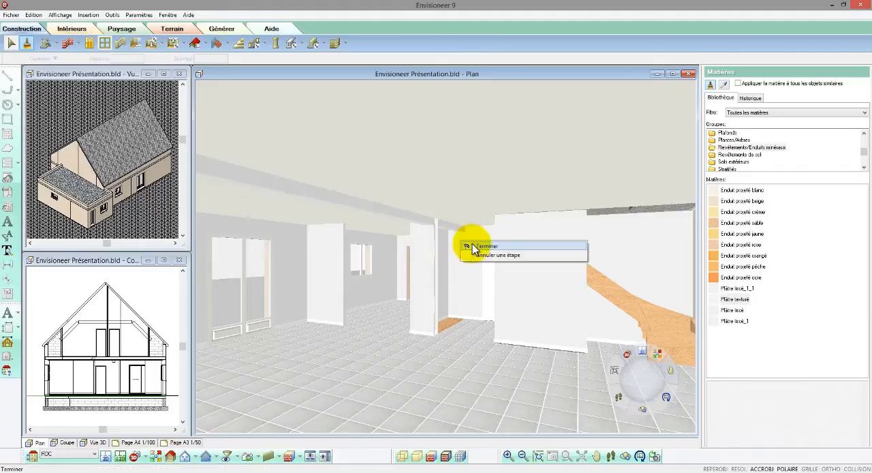
{"action": "left_click", "coordinate": [474, 247]}
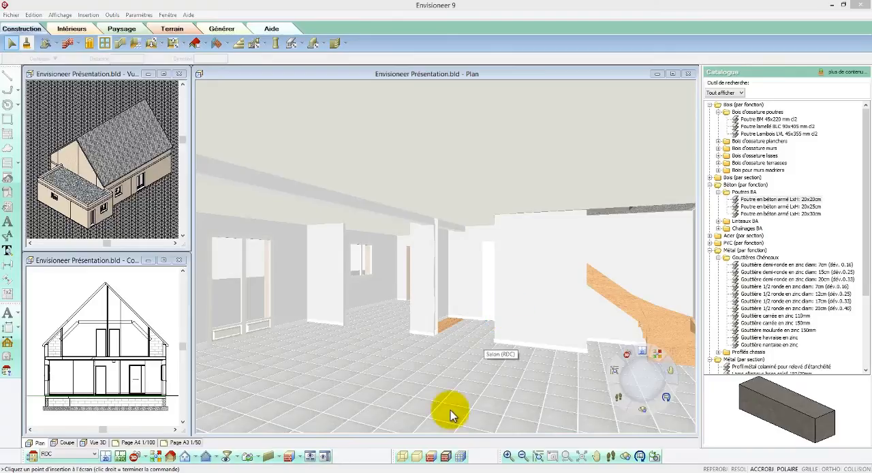
- Show the interior with textured surfaces and outlines, and bring the staircase and its side partition into view
{"action": "left_click", "coordinate": [446, 456]}
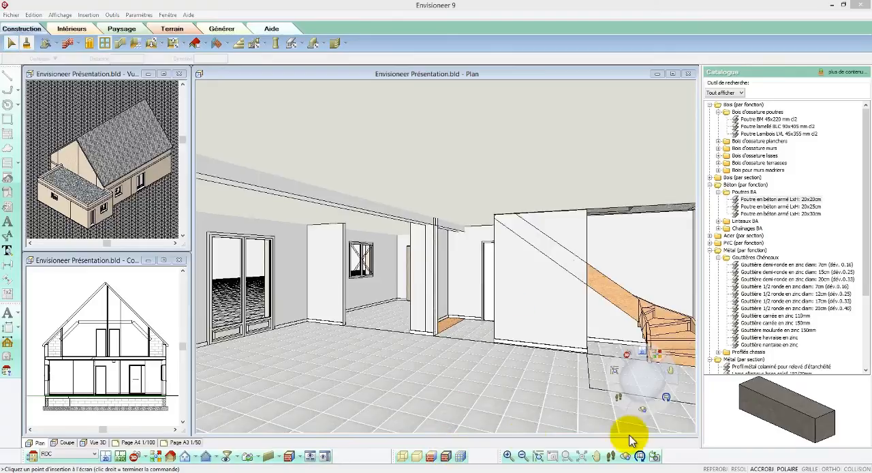
{"action": "left_click_drag", "start_coordinate": [648, 383], "coordinate": [630, 391]}
{"action": "left_click", "coordinate": [610, 454]}
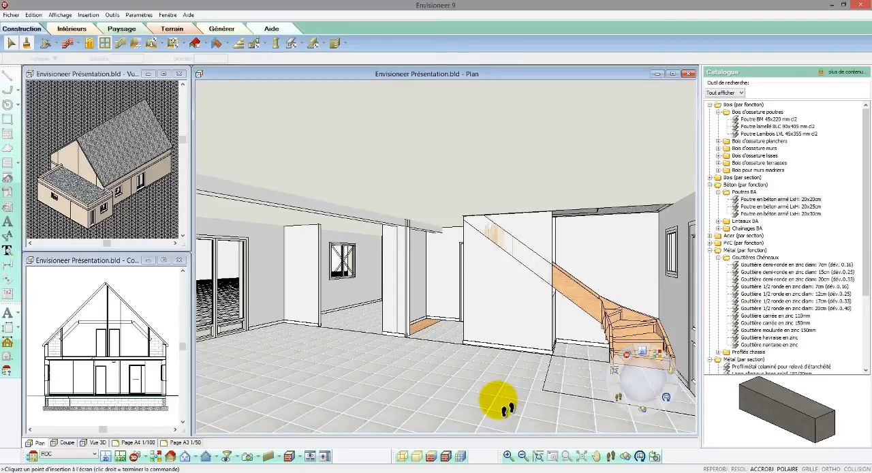
{"action": "left_click_drag", "start_coordinate": [499, 397], "coordinate": [542, 375]}
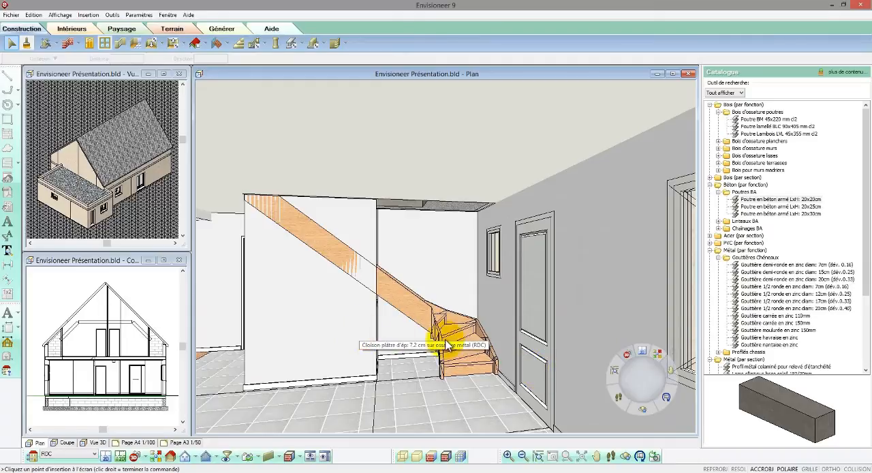
{"action": "left_click_drag", "start_coordinate": [640, 399], "coordinate": [641, 389]}
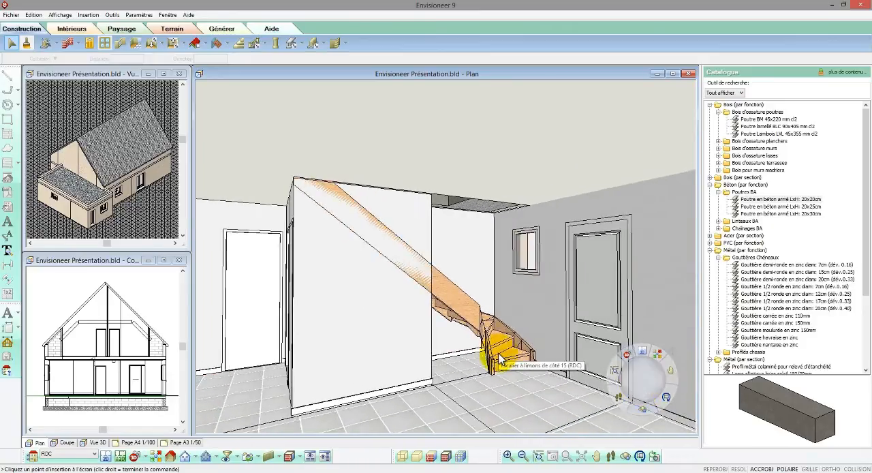
{"action": "scroll", "coordinate": [501, 359], "scroll_direction": "down", "scroll_amount": 1}
- Slope the top of the partition beside the staircase, with a height of 230 at the start point and 110 at the end point
{"action": "double_click", "coordinate": [408, 325]}
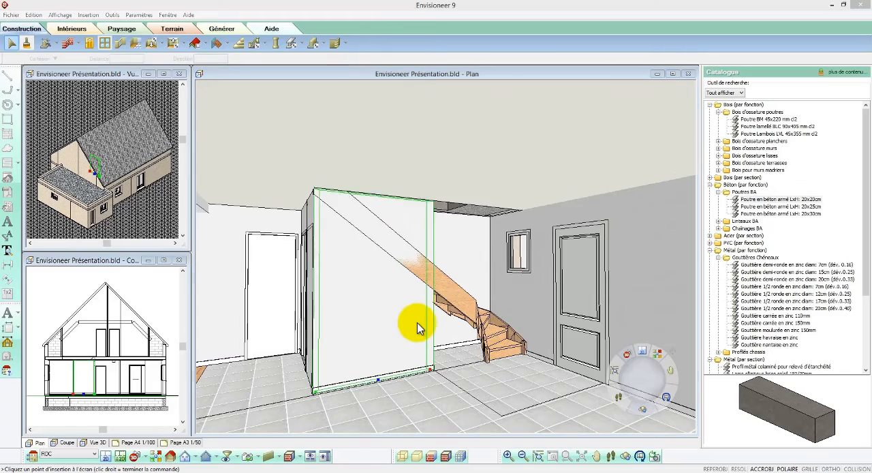
{"action": "left_click", "coordinate": [330, 163]}
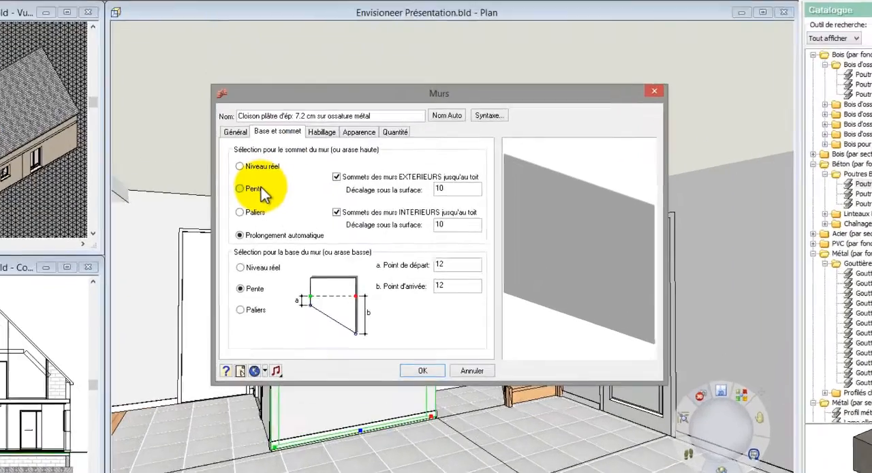
{"action": "left_click", "coordinate": [303, 203]}
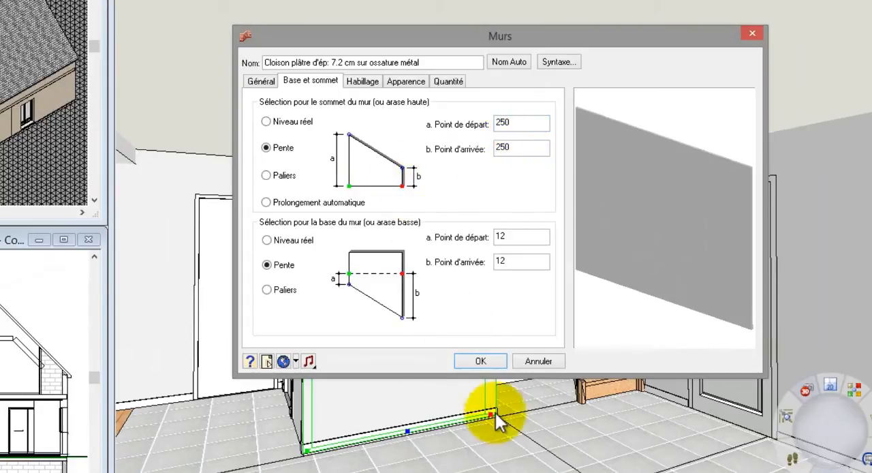
{"action": "double_click", "coordinate": [526, 150]}
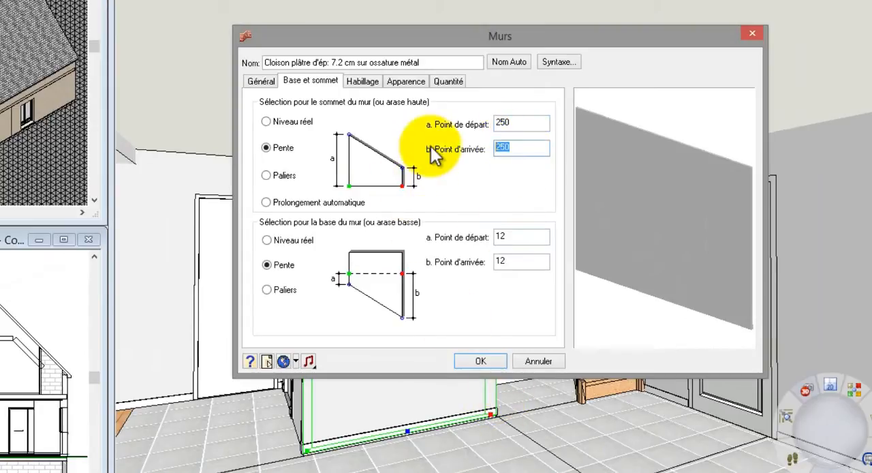
{"action": "type", "text": "110"}
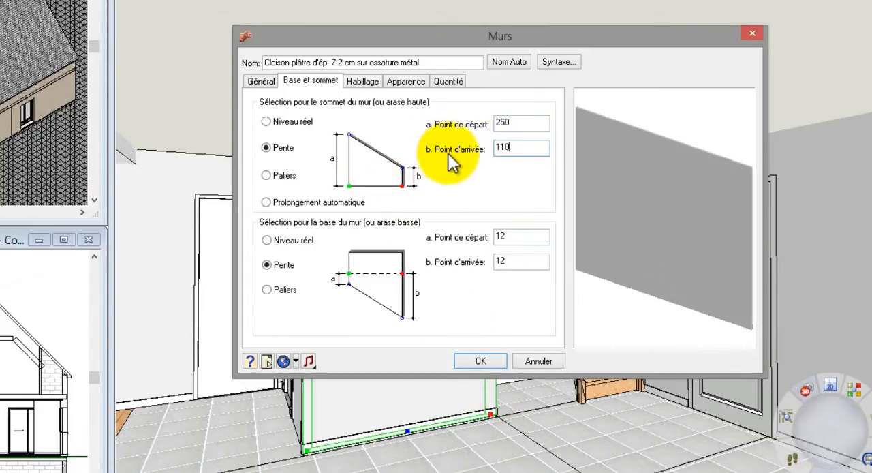
{"action": "double_click", "coordinate": [504, 123]}
{"action": "type", "text": "230"}
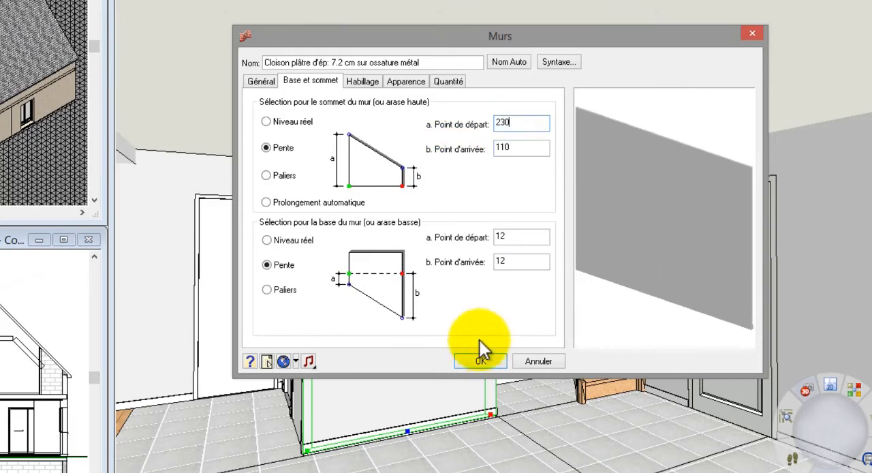
{"action": "left_click", "coordinate": [482, 361]}
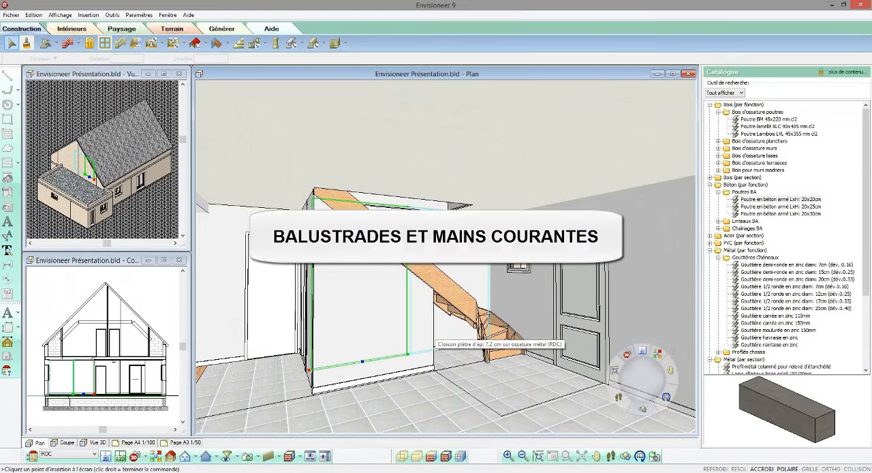
- Add automatic wooden balustrades of type Balustrade à barreaux 1 de htr: 100.00 cm to the staircase
{"action": "left_click", "coordinate": [265, 45]}
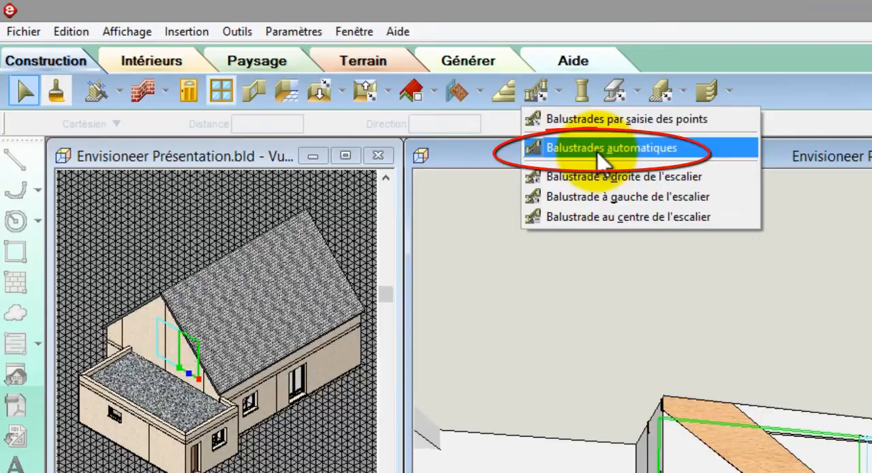
{"action": "left_click", "coordinate": [598, 147]}
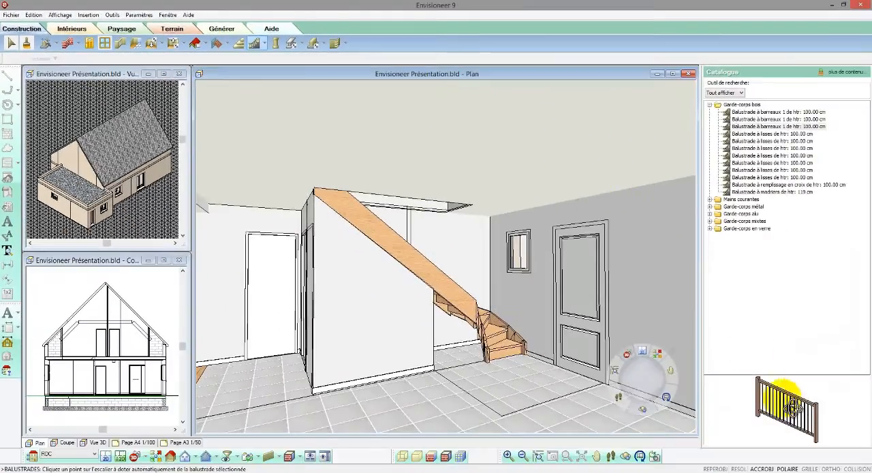
{"action": "left_click_drag", "start_coordinate": [783, 400], "coordinate": [796, 392]}
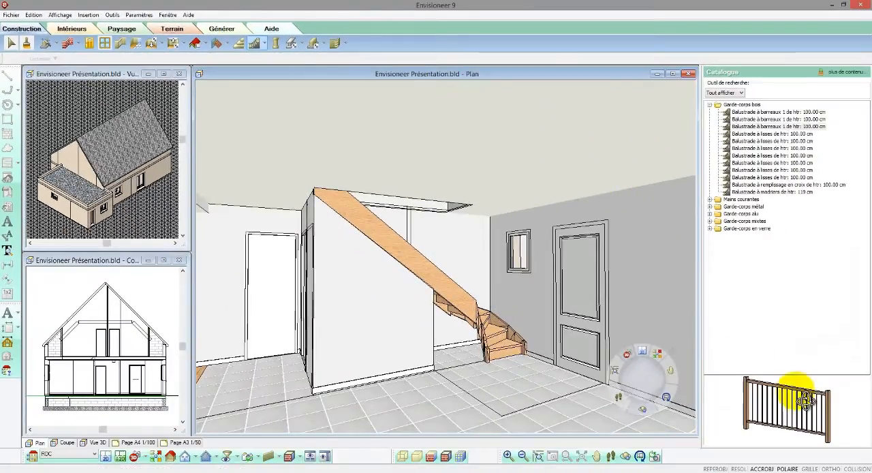
{"action": "left_click", "coordinate": [768, 113]}
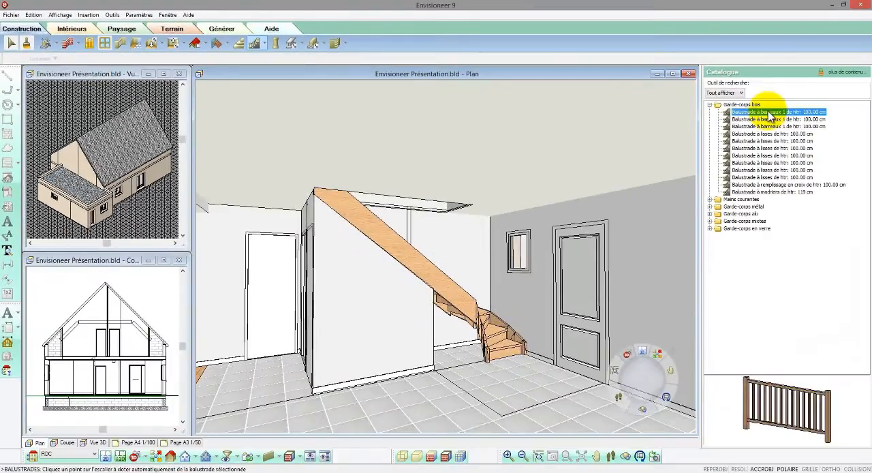
{"action": "left_click", "coordinate": [501, 323]}
{"action": "left_click", "coordinate": [504, 334]}
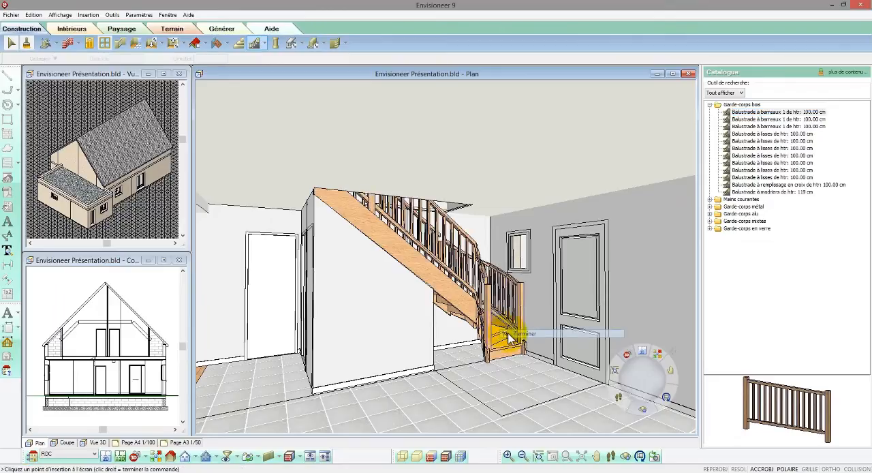
- Replace the two wall-side balustrade sections of the staircase with the Balustrade main courante de htr: 100.00 cm handrail
{"action": "left_click", "coordinate": [508, 310]}
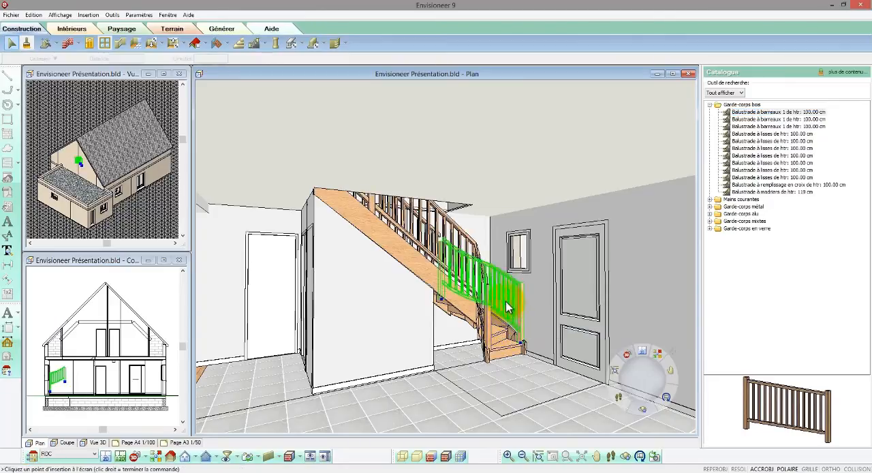
{"action": "left_click", "coordinate": [417, 217]}
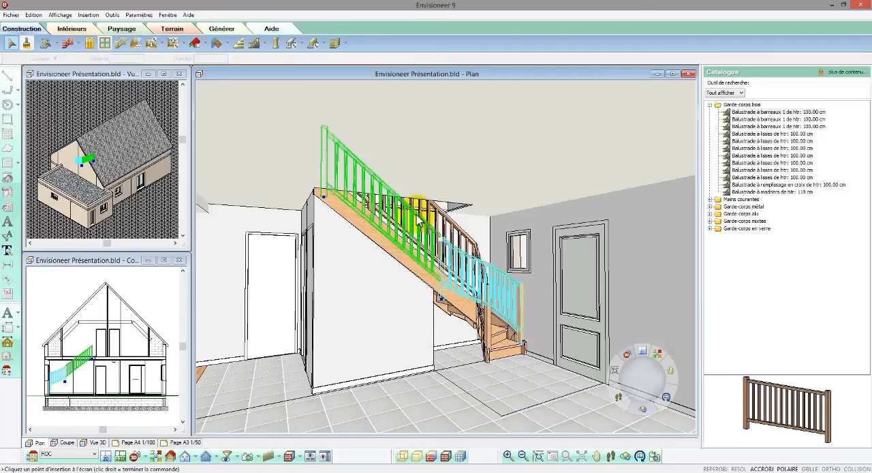
{"action": "right_click", "coordinate": [418, 216]}
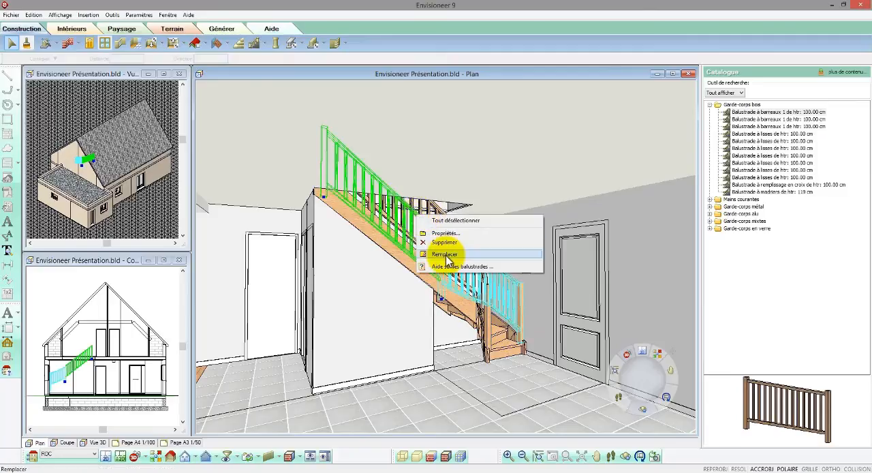
{"action": "left_click", "coordinate": [446, 255]}
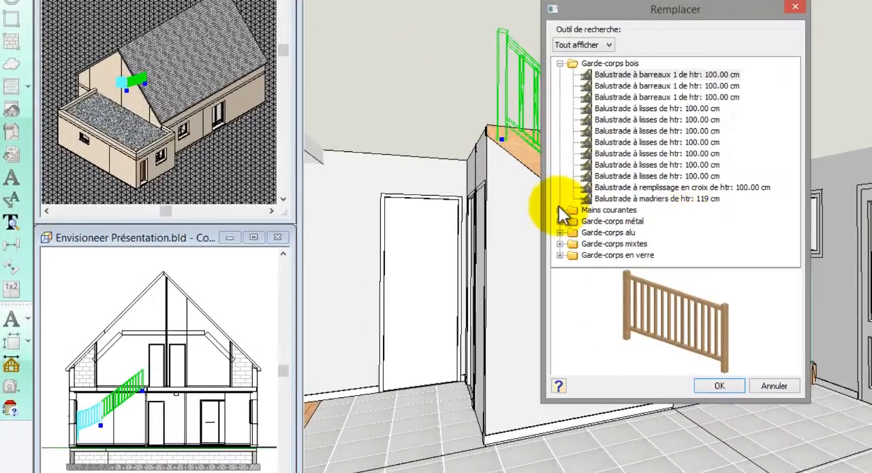
{"action": "left_click", "coordinate": [559, 210]}
{"action": "left_click", "coordinate": [586, 221]}
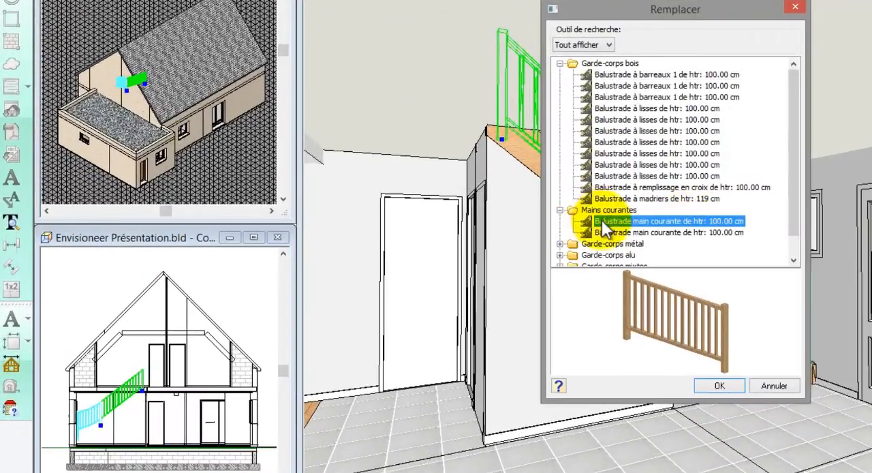
{"action": "left_click", "coordinate": [721, 386]}
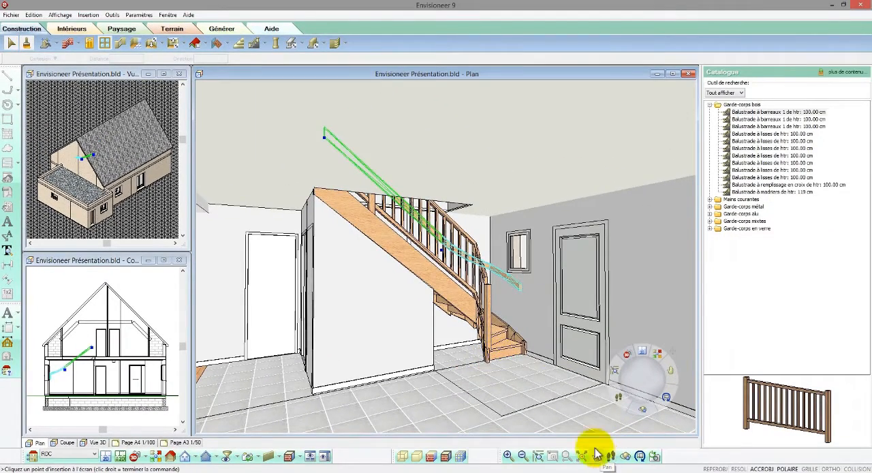
- Insert a barred balustrade by points on the upper floor, from the top stair post along the edge of the stairwell opening
{"action": "left_click_drag", "start_coordinate": [415, 182], "coordinate": [415, 246]}
{"action": "left_click", "coordinate": [611, 456]}
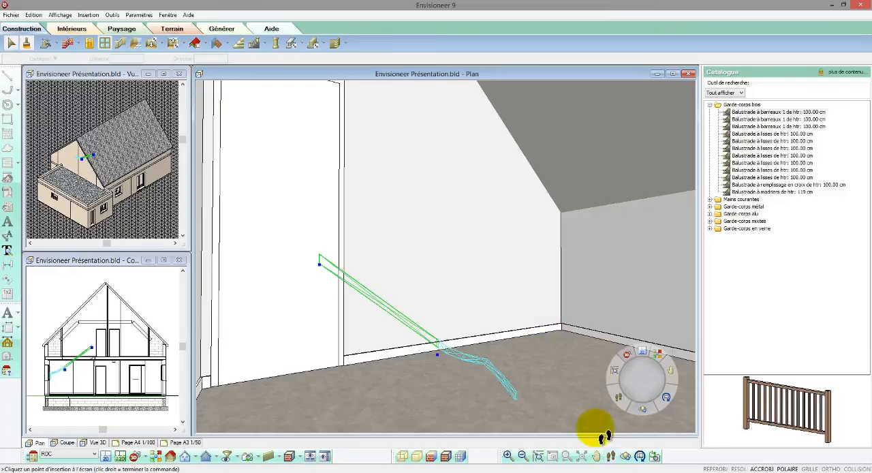
{"action": "left_click_drag", "start_coordinate": [549, 388], "coordinate": [580, 418]}
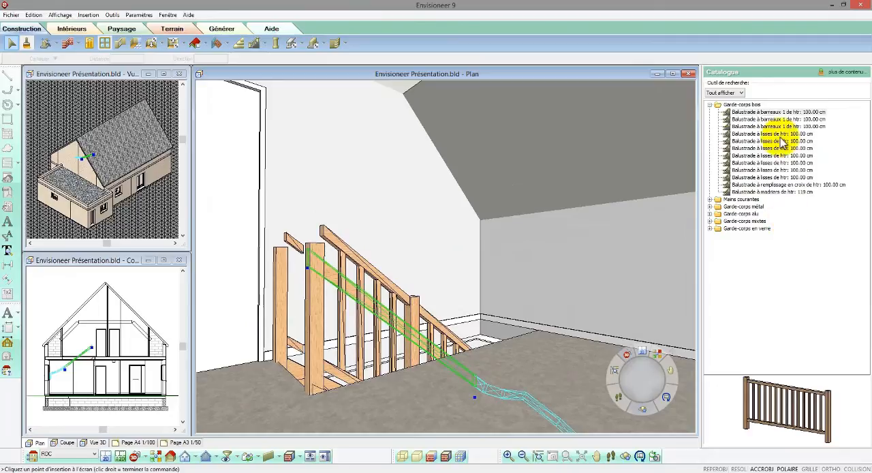
{"action": "right_click", "coordinate": [444, 296]}
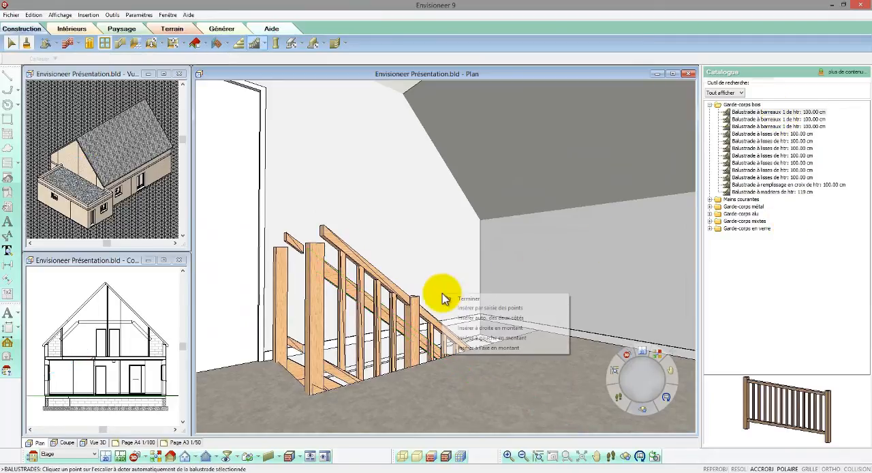
{"action": "left_click", "coordinate": [457, 308]}
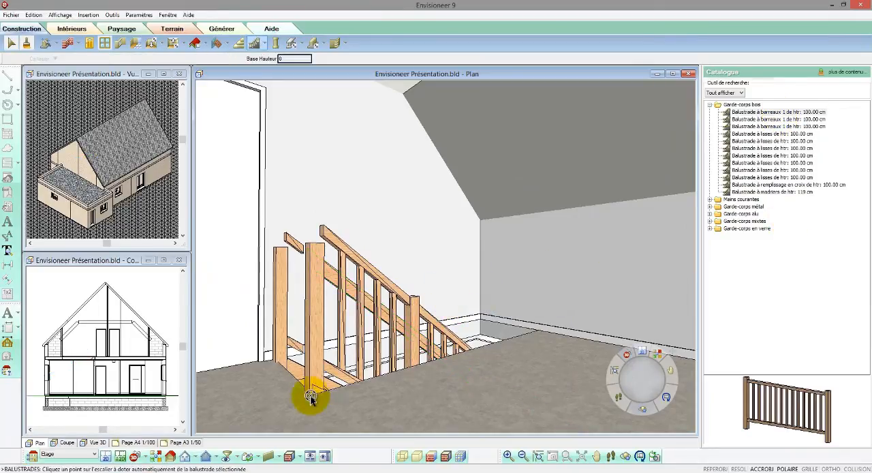
{"action": "left_click", "coordinate": [545, 331]}
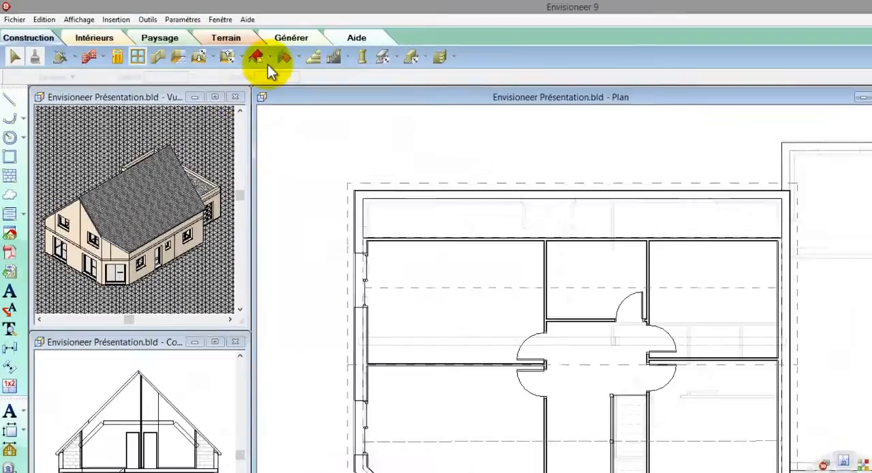
- Place roof windows over the upper-floor rooms, using the 78x118 cm model for the small middle room
{"action": "left_click", "coordinate": [198, 44]}
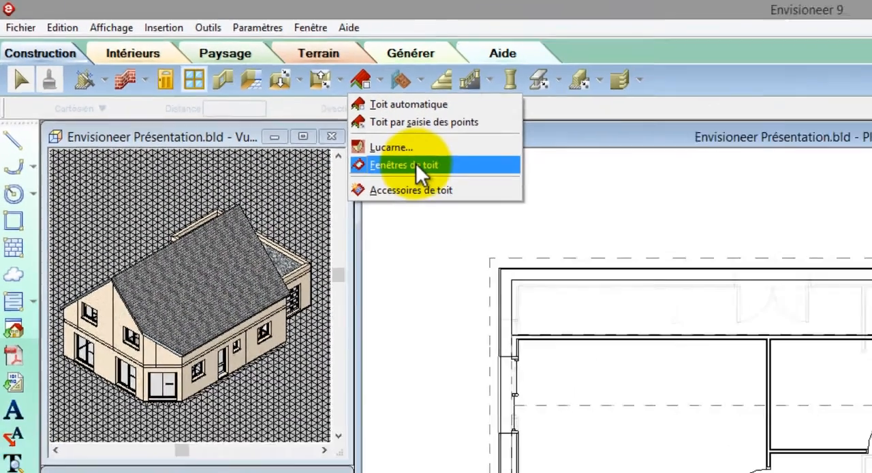
{"action": "left_click", "coordinate": [531, 213]}
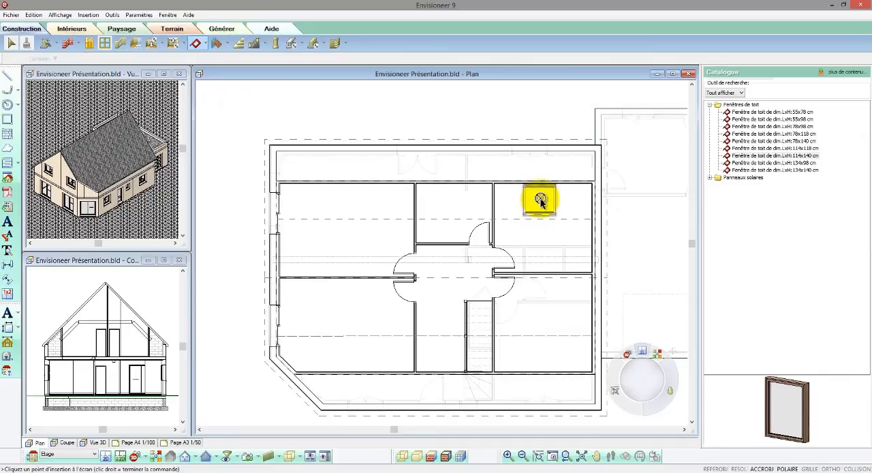
{"action": "left_click", "coordinate": [540, 199]}
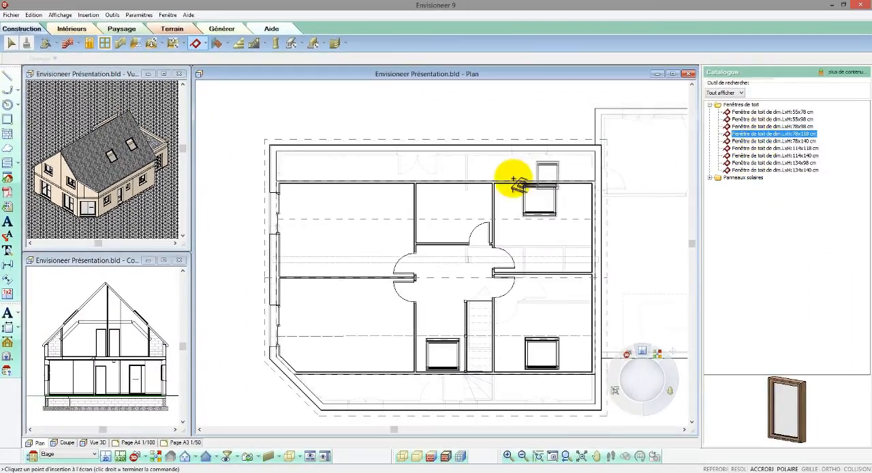
{"action": "left_click", "coordinate": [455, 199]}
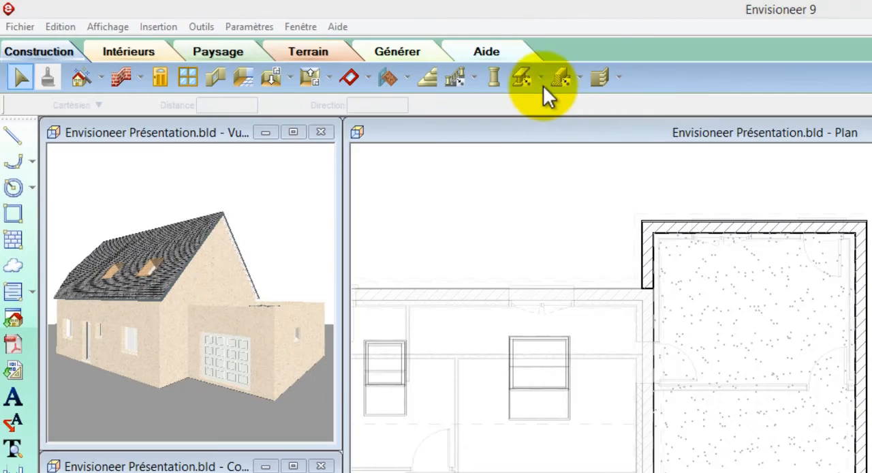
- Start a structural member insertion with the Faîtière métal (2x160mm) profile from the metal-by-section catalogue
{"action": "left_click", "coordinate": [463, 72]}
{"action": "left_click", "coordinate": [594, 103]}
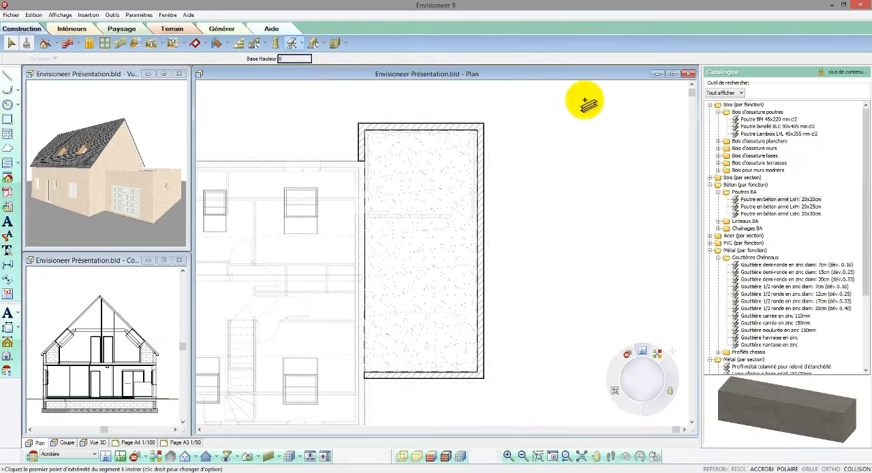
{"action": "left_click", "coordinate": [710, 104]}
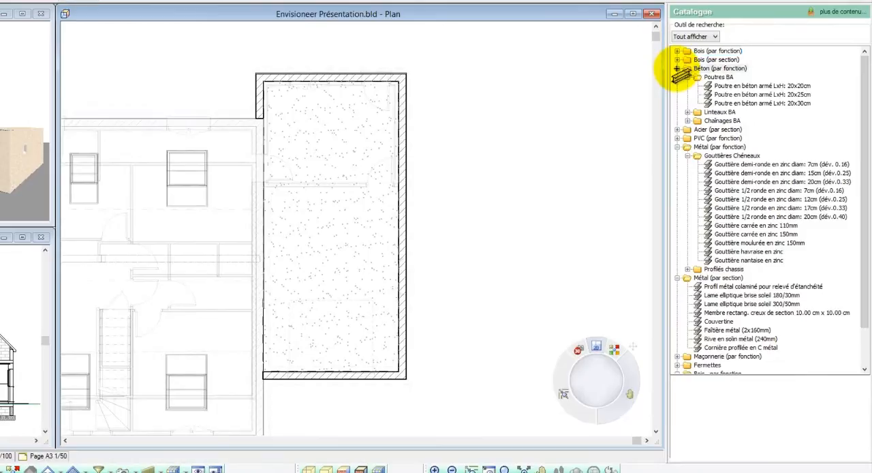
{"action": "left_click", "coordinate": [678, 69]}
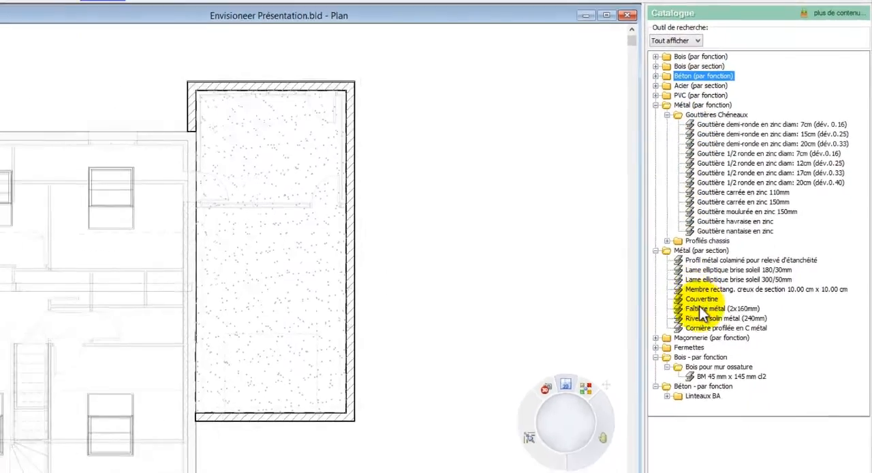
{"action": "left_click", "coordinate": [702, 309]}
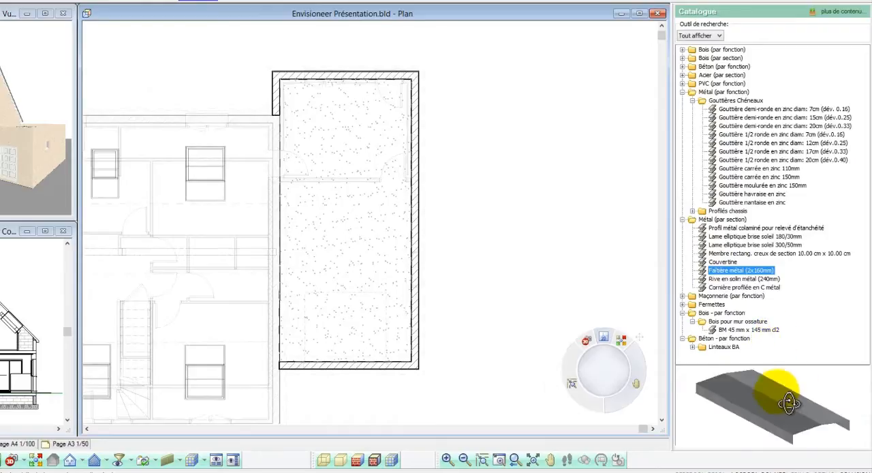
{"action": "left_click_drag", "start_coordinate": [788, 403], "coordinate": [795, 407]}
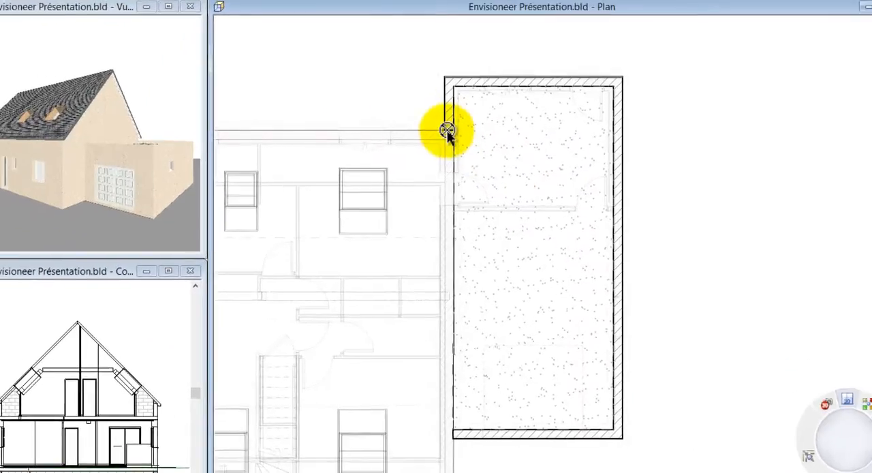
- Lay the metal capping along the flat roof's parapet walls, from the short return beside the house round to the opposite end
{"action": "left_click", "coordinate": [447, 130]}
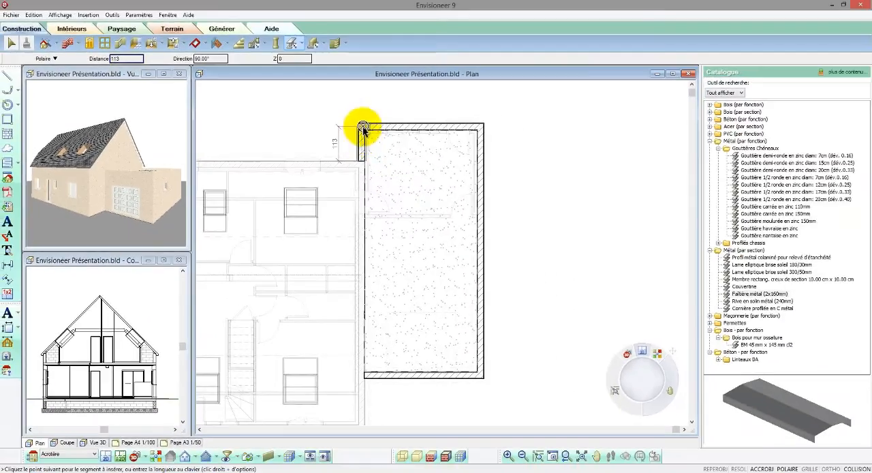
{"action": "left_click", "coordinate": [363, 128]}
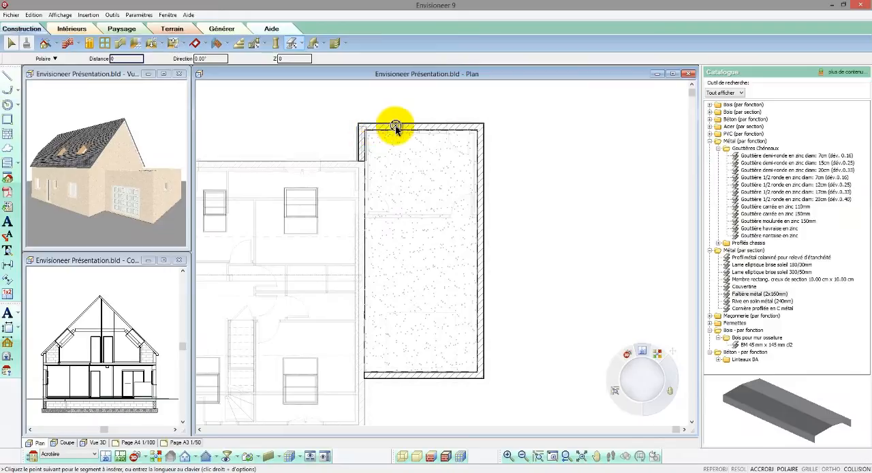
{"action": "left_click", "coordinate": [480, 128]}
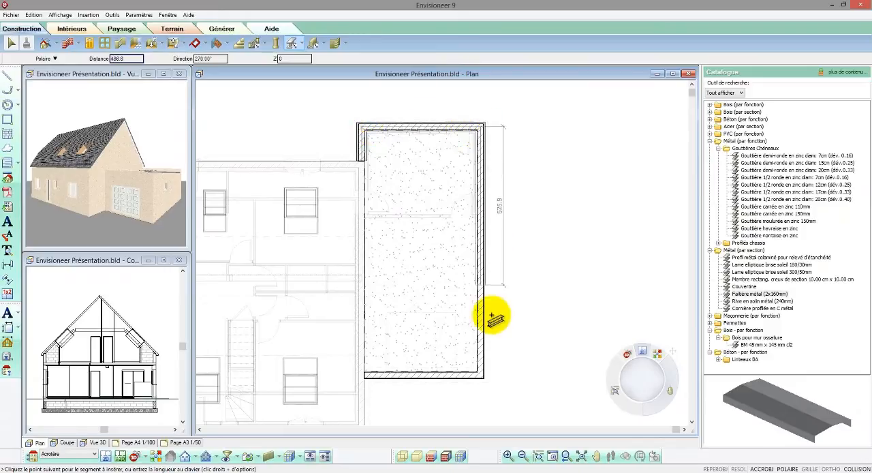
{"action": "left_click", "coordinate": [480, 376]}
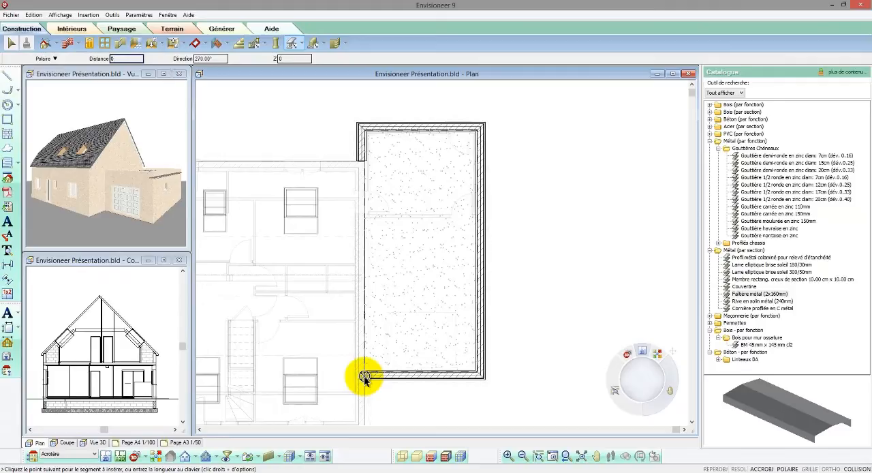
{"action": "right_click", "coordinate": [365, 379]}
{"action": "left_click", "coordinate": [386, 382]}
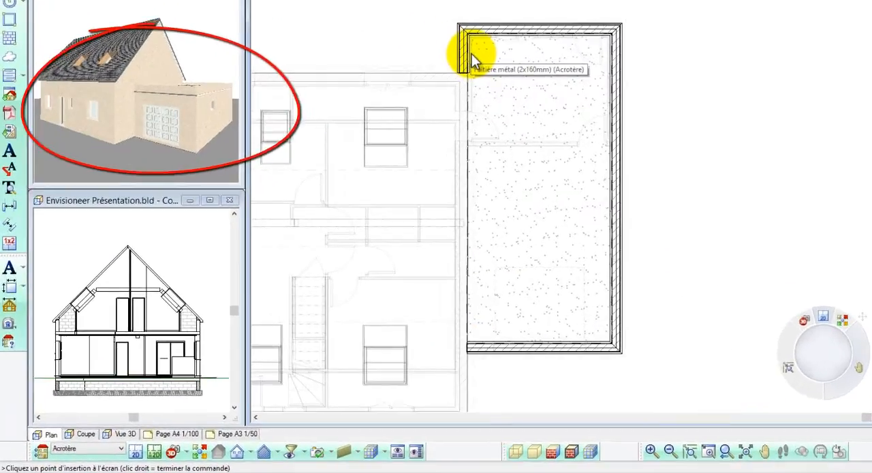
- Select all similar parapet capping pieces and raise them to a level of 45
{"action": "right_click", "coordinate": [471, 56]}
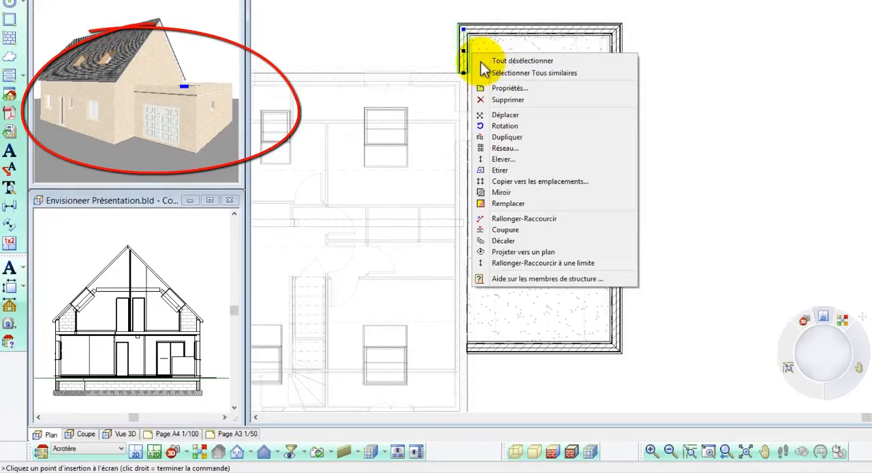
{"action": "left_click", "coordinate": [493, 74]}
{"action": "right_click", "coordinate": [492, 77]}
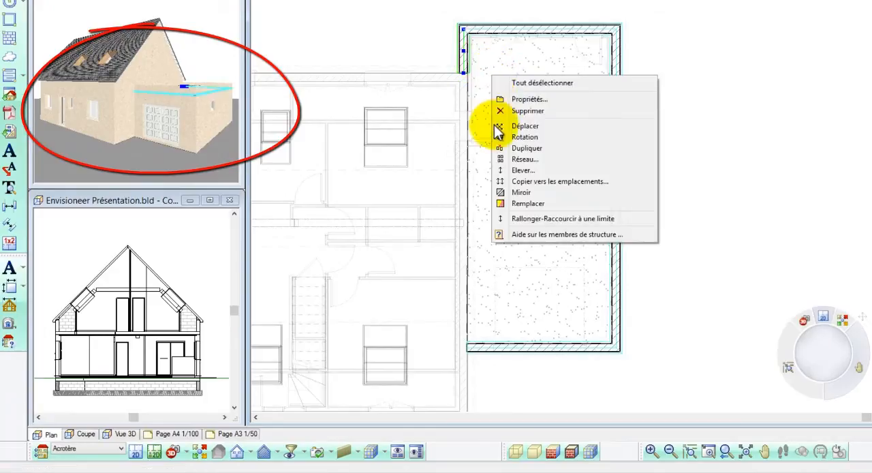
{"action": "left_click", "coordinate": [516, 174]}
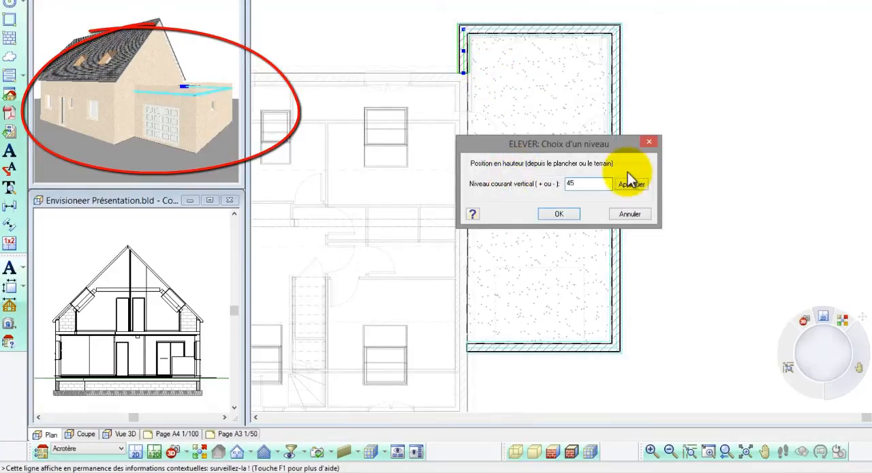
{"action": "left_click", "coordinate": [632, 186]}
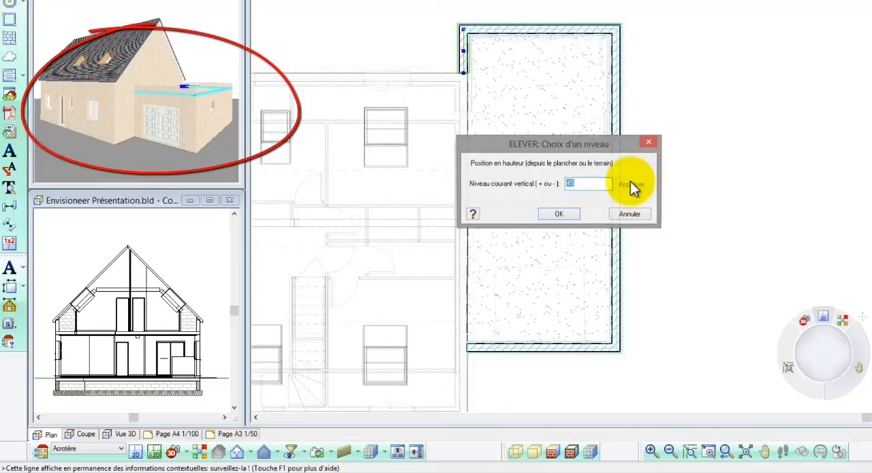
{"action": "left_click", "coordinate": [571, 215]}
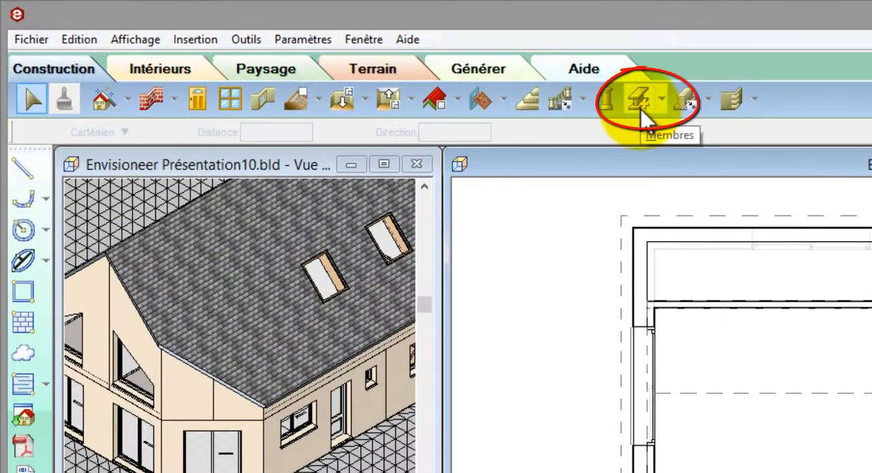
- Set up an advanced-mode member insertion that follows the Toiture 45° ardoise roof plane, picked at its eave, with a plane offset of -1
{"action": "left_click", "coordinate": [661, 101]}
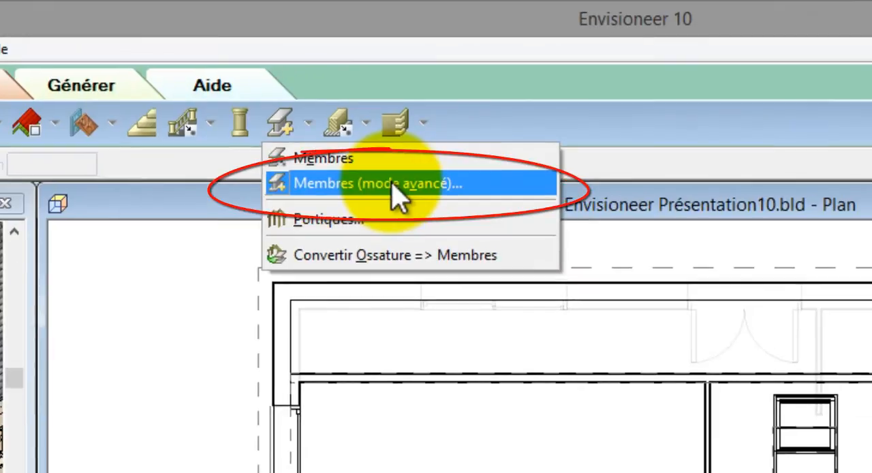
{"action": "left_click", "coordinate": [397, 195]}
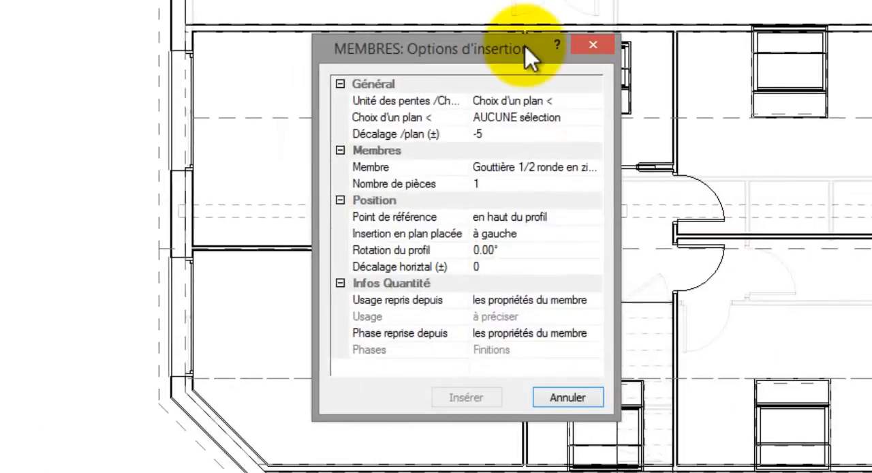
{"action": "left_click", "coordinate": [599, 106]}
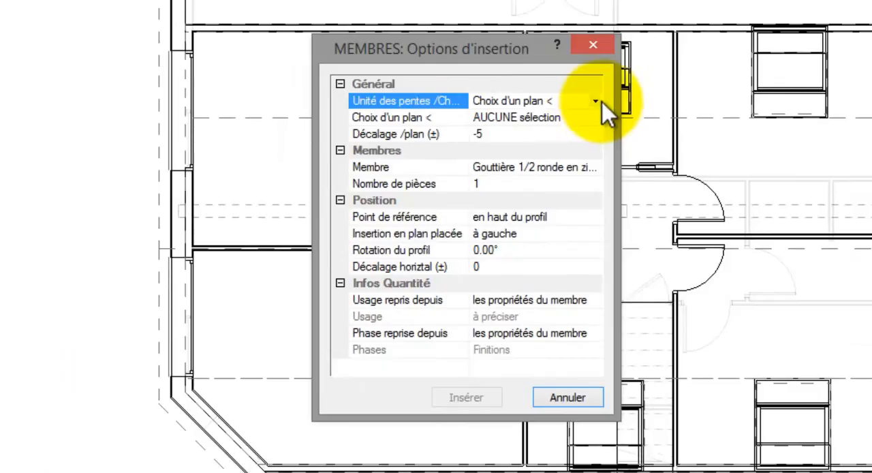
{"action": "left_click", "coordinate": [599, 104]}
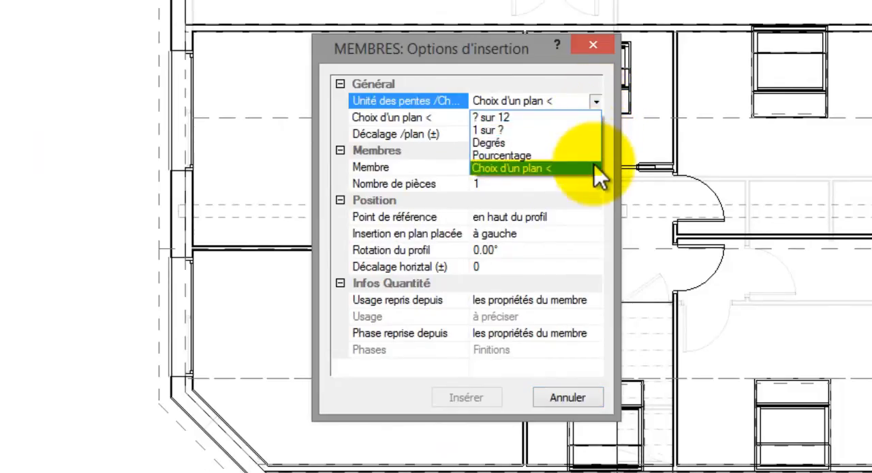
{"action": "left_click", "coordinate": [598, 169]}
{"action": "left_click", "coordinate": [595, 121]}
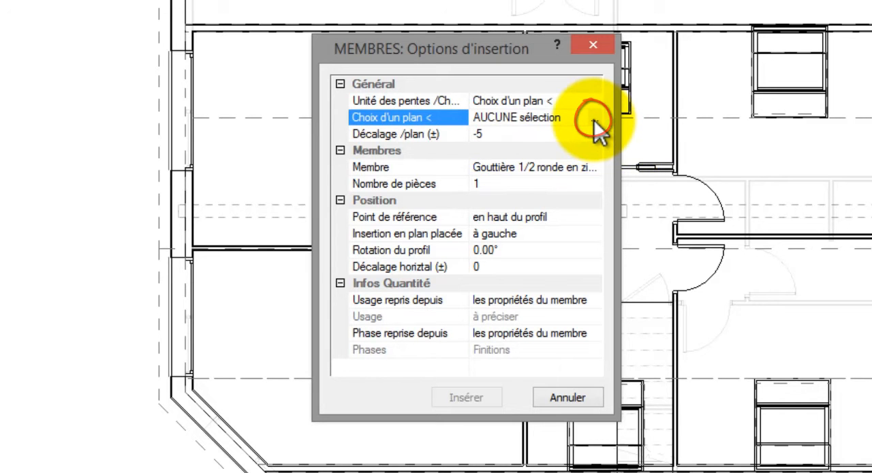
{"action": "left_click", "coordinate": [595, 121]}
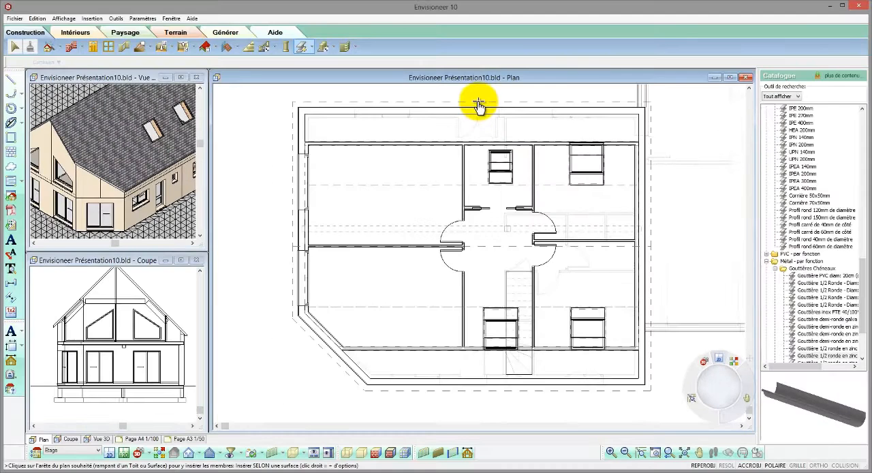
{"action": "left_click", "coordinate": [479, 102]}
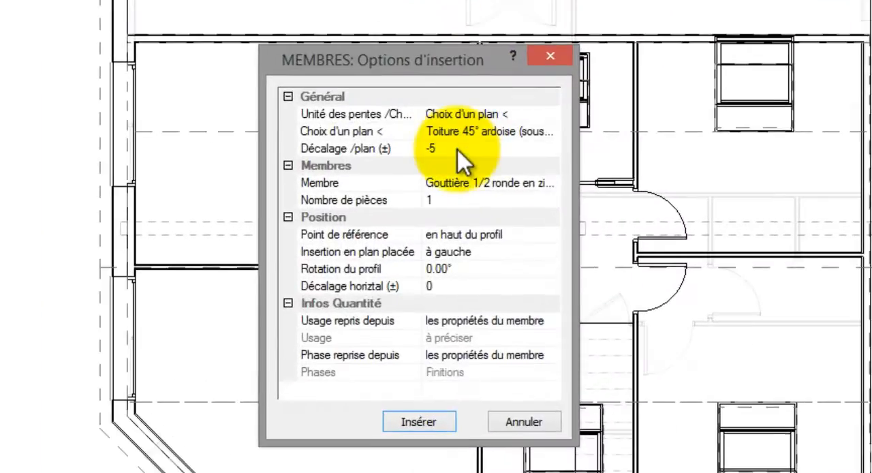
{"action": "left_click", "coordinate": [454, 194]}
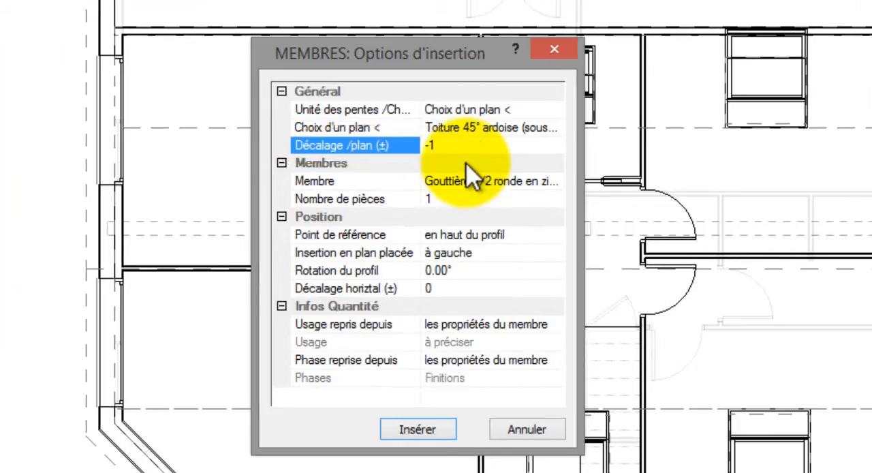
- Choose Gouttière 1/2 ronde en zinc diam: 12cm (dév.0.25) as the member and place it à gauche in plan
{"action": "left_click", "coordinate": [566, 183]}
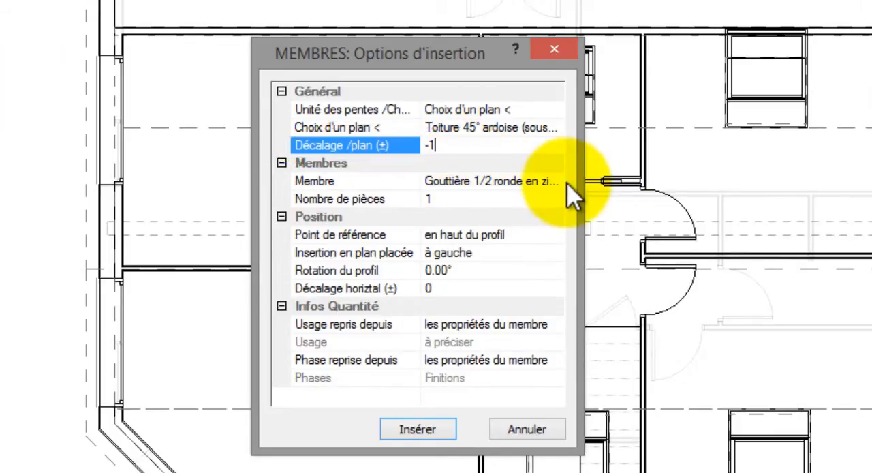
{"action": "left_click", "coordinate": [565, 181]}
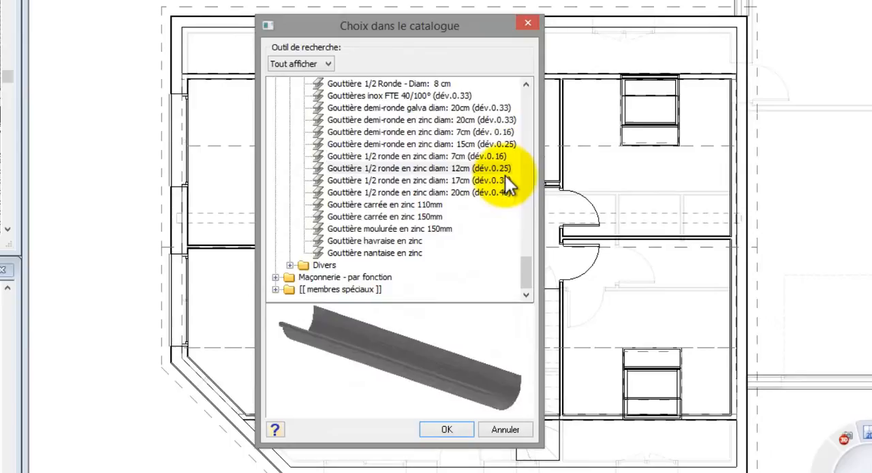
{"action": "left_click", "coordinate": [504, 157]}
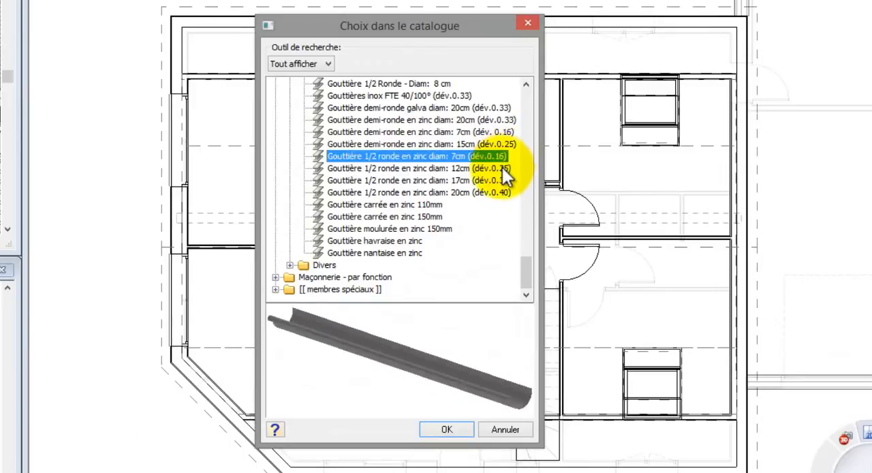
{"action": "left_click", "coordinate": [502, 168]}
{"action": "left_click", "coordinate": [500, 179]}
{"action": "left_click", "coordinate": [498, 169]}
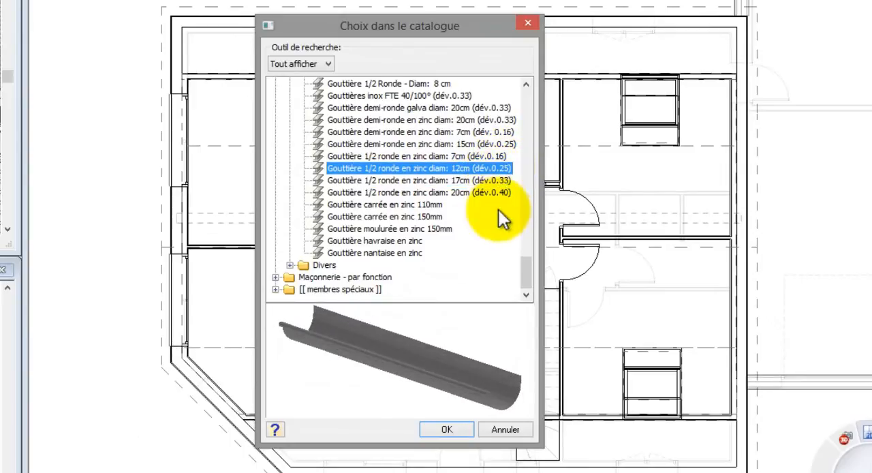
{"action": "left_click", "coordinate": [443, 429]}
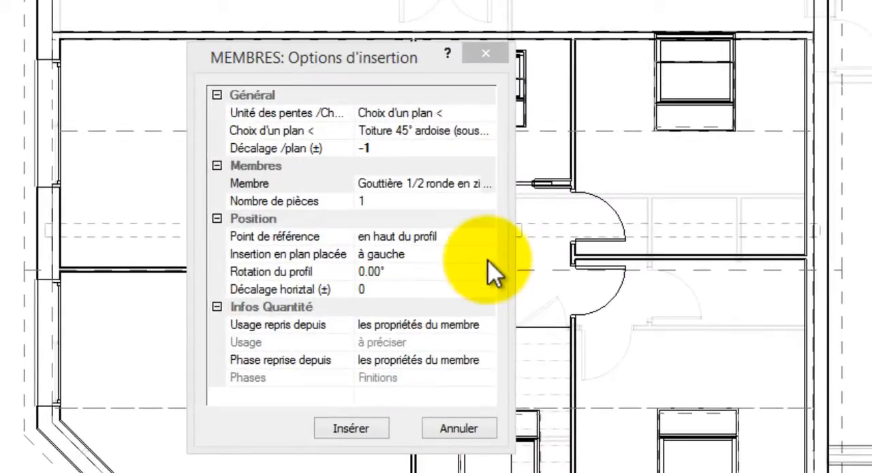
{"action": "left_click", "coordinate": [490, 258]}
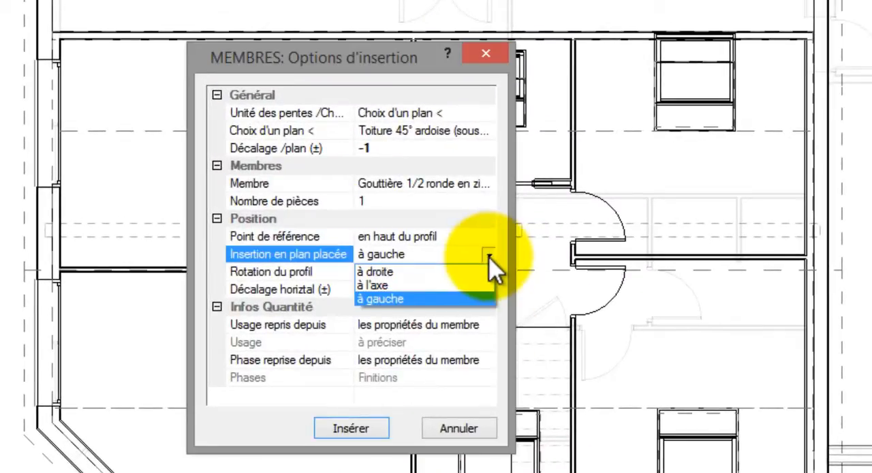
{"action": "left_click", "coordinate": [481, 298]}
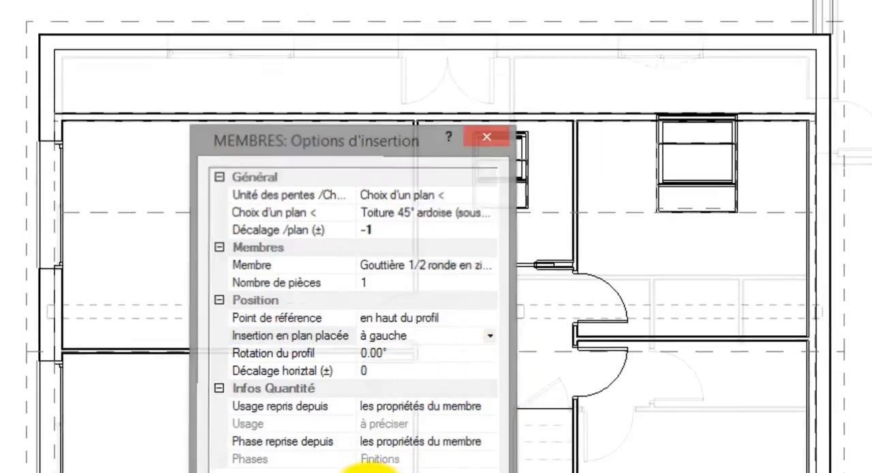
- Insert the zinc gutter along the full length of the main roof's straight eave, opposite the angled corner
{"action": "left_click", "coordinate": [368, 429]}
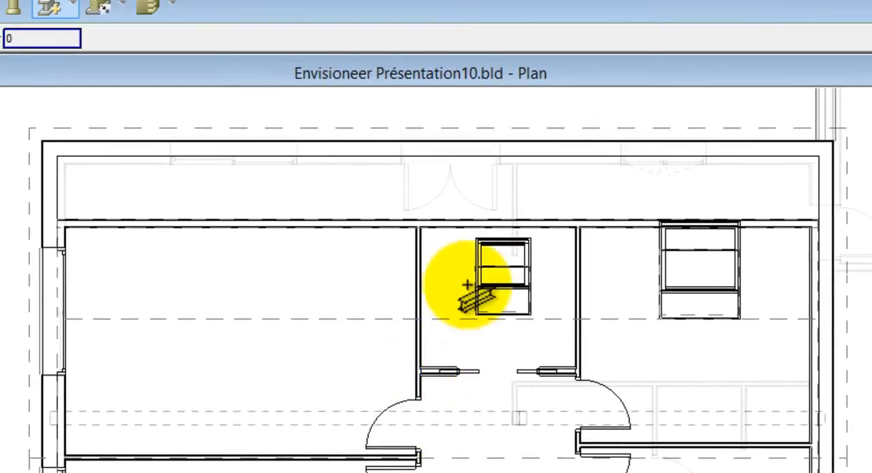
{"action": "left_click", "coordinate": [28, 126]}
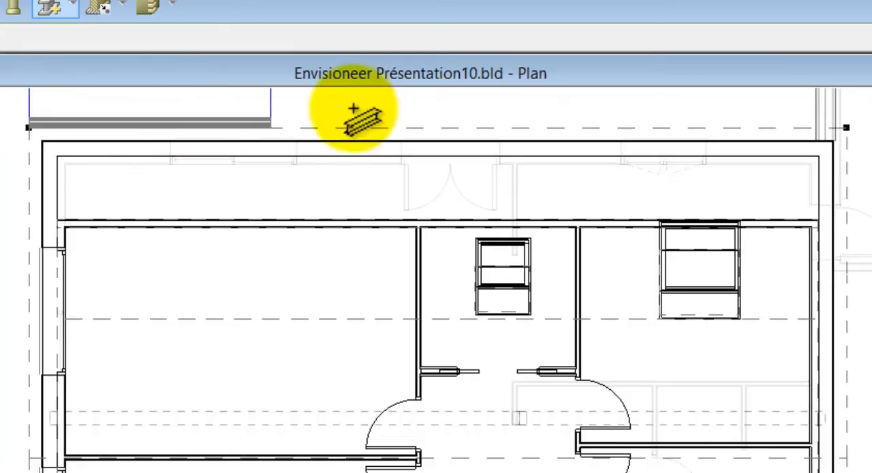
{"action": "left_click", "coordinate": [851, 136]}
{"action": "right_click", "coordinate": [851, 136]}
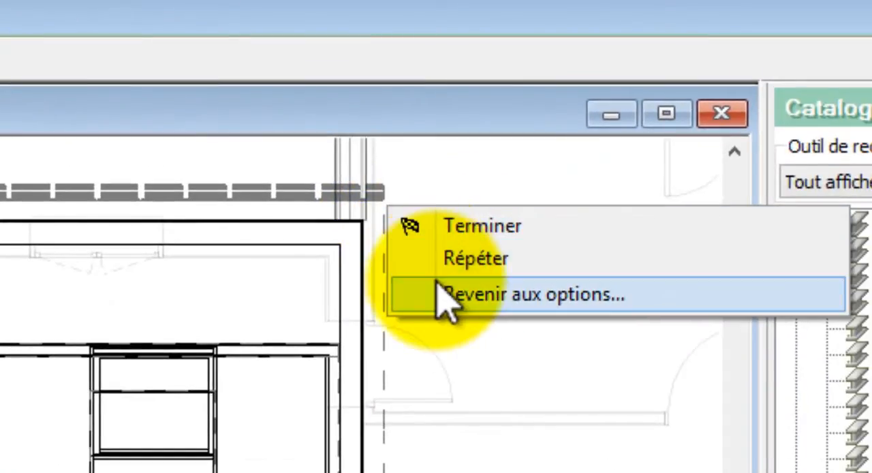
- Insert the zinc gutter along the opposite straight eave and the adjoining angled corner eave, following the Toiture 45° ardoise plane
{"action": "left_click", "coordinate": [446, 300]}
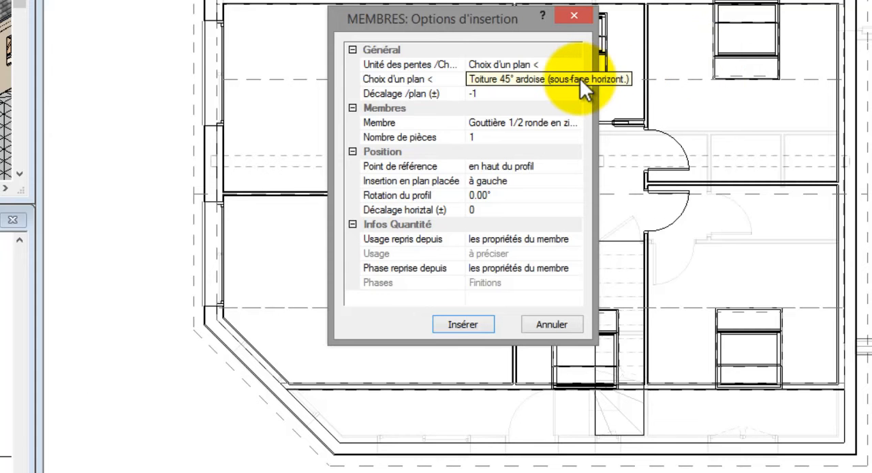
{"action": "left_click", "coordinate": [580, 78]}
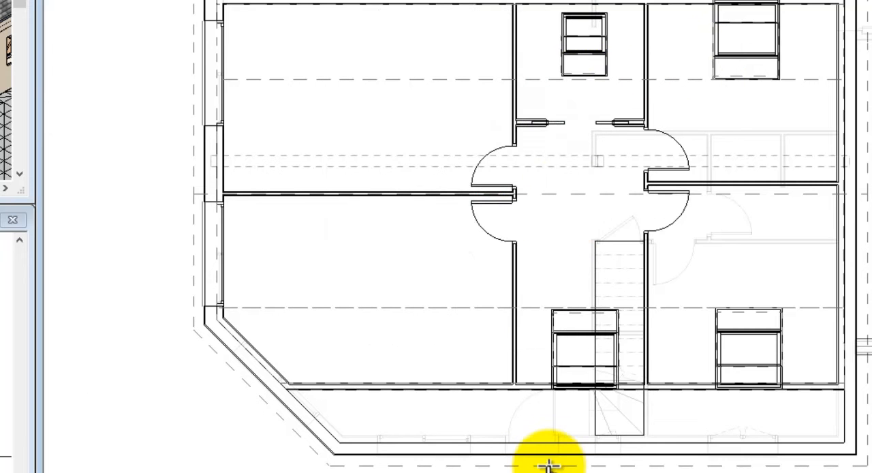
{"action": "left_click", "coordinate": [472, 324]}
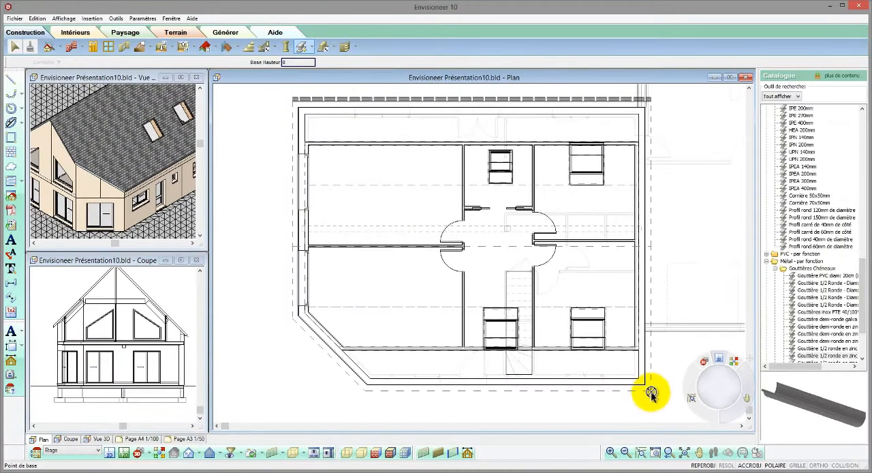
{"action": "left_click", "coordinate": [651, 393]}
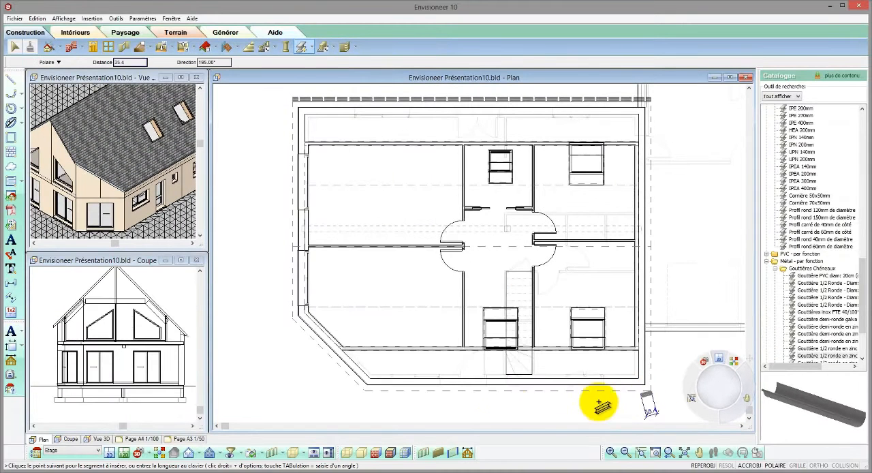
{"action": "left_click", "coordinate": [365, 393]}
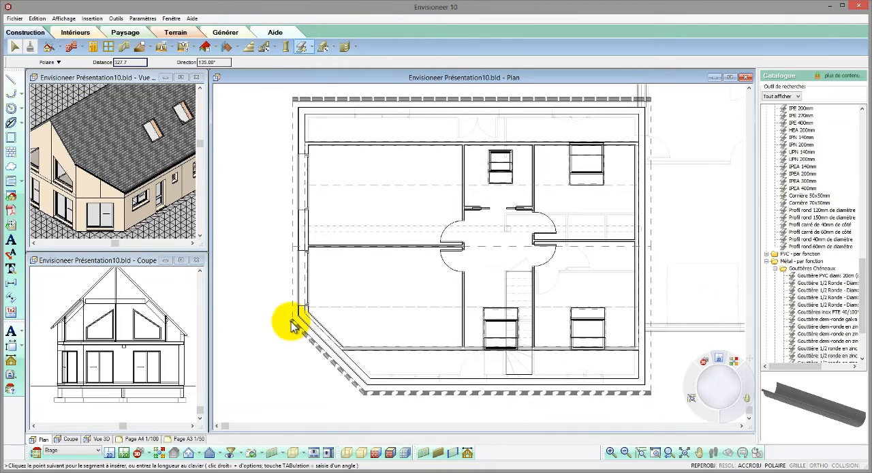
{"action": "right_click", "coordinate": [292, 323]}
{"action": "left_click", "coordinate": [305, 326]}
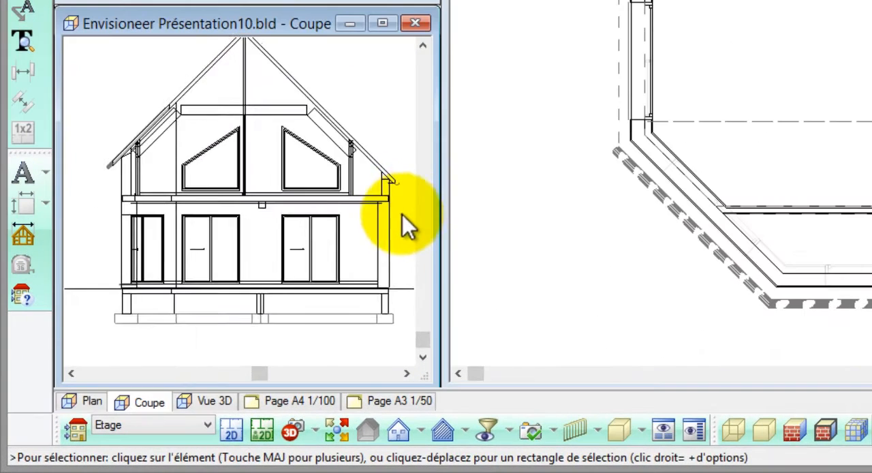
{"action": "scroll", "coordinate": [214, 322], "scroll_direction": "up", "scroll_amount": 5}
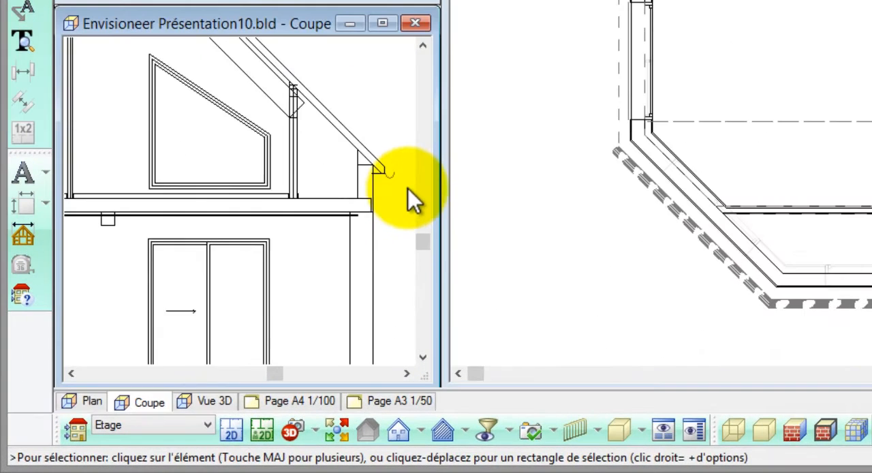
{"action": "scroll", "coordinate": [408, 188], "scroll_direction": "up", "scroll_amount": 3}
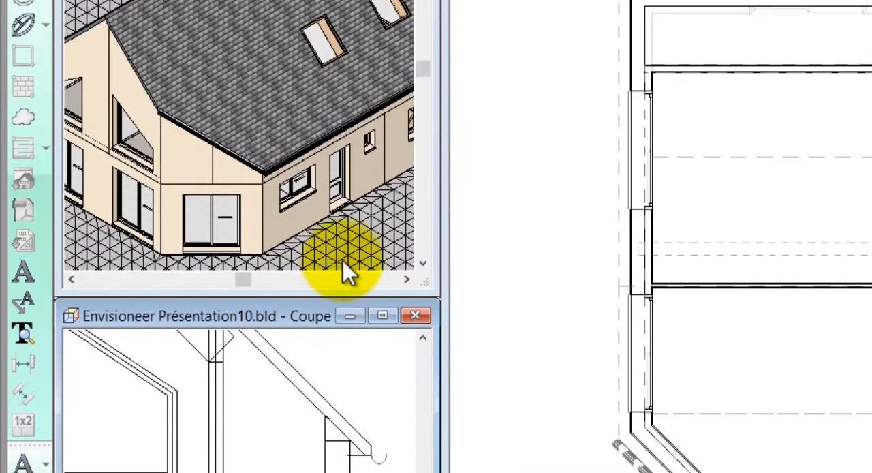
{"action": "scroll", "coordinate": [253, 175], "scroll_direction": "up", "scroll_amount": 3}
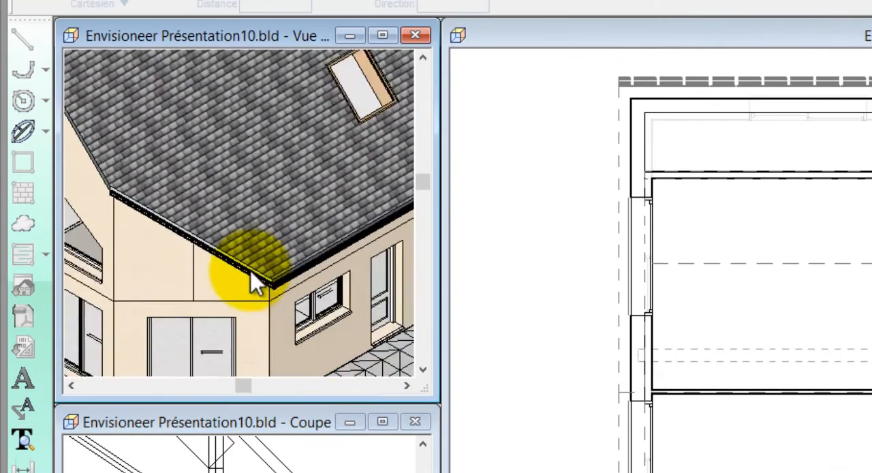
{"action": "scroll", "coordinate": [252, 275], "scroll_direction": "up", "scroll_amount": 4}
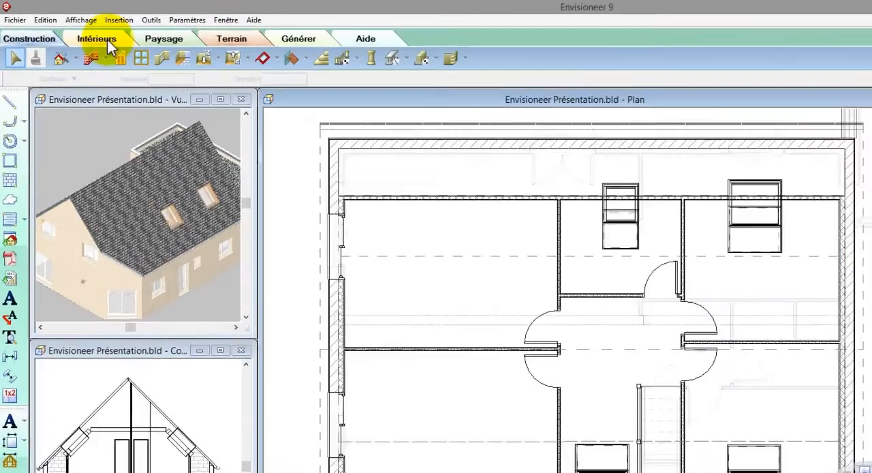
- Insert the roof chimney Cheminée carrée Ht: 90 cm (type à couronnt) from the heating equipment, against the gable wall beside the central partition
{"action": "left_click", "coordinate": [102, 40]}
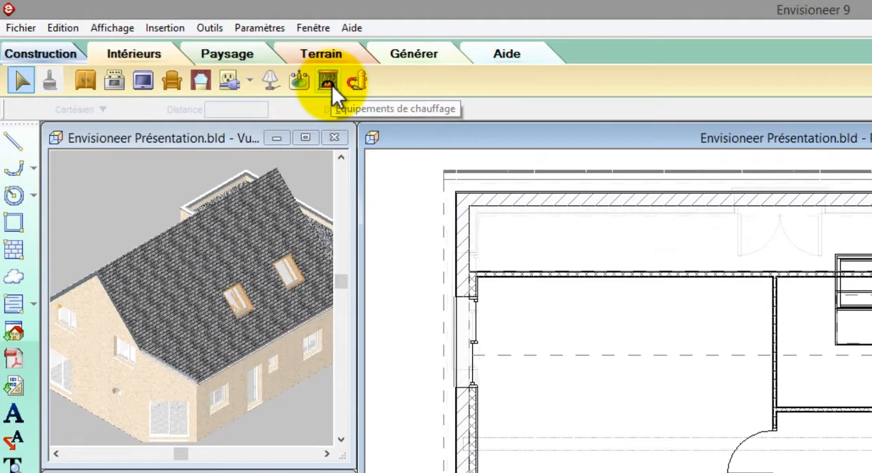
{"action": "left_click", "coordinate": [328, 82]}
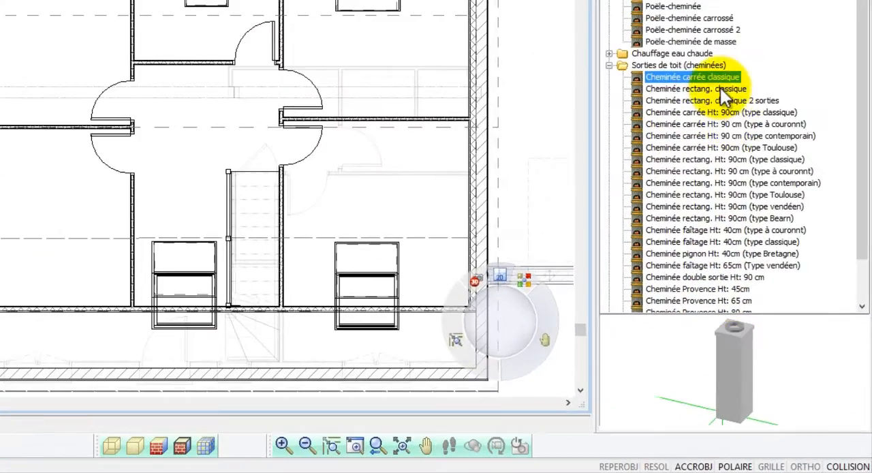
{"action": "left_click", "coordinate": [778, 235]}
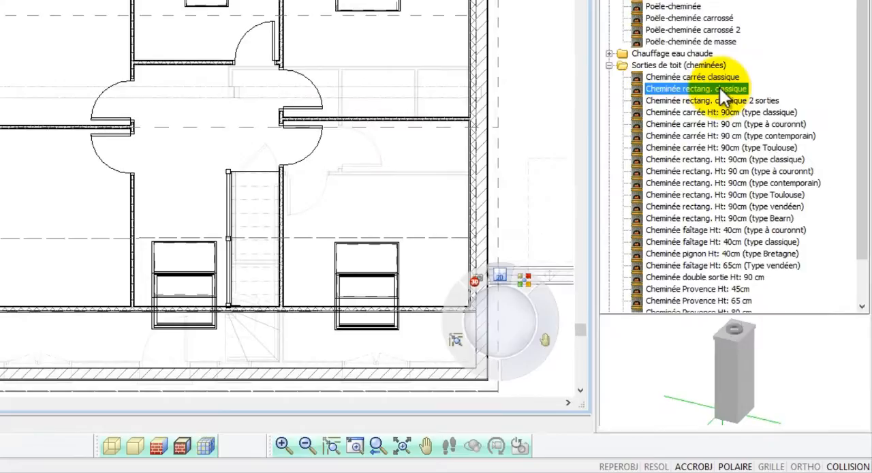
{"action": "left_click", "coordinate": [719, 99]}
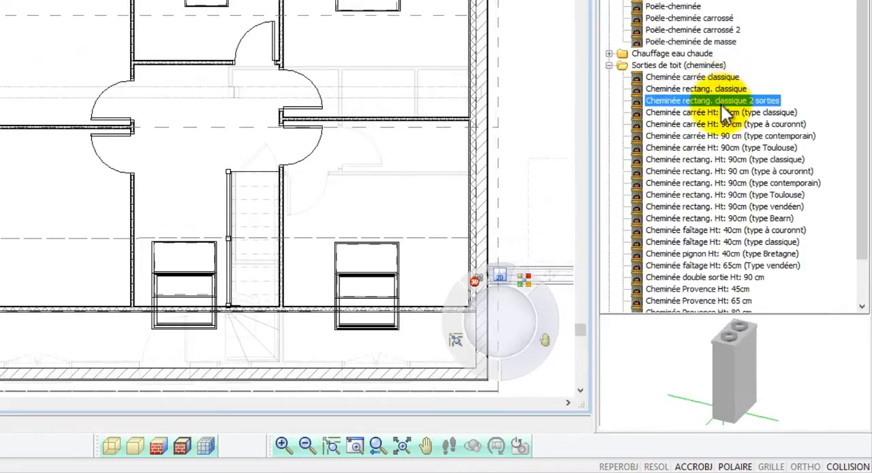
{"action": "left_click", "coordinate": [722, 112]}
{"action": "left_click_drag", "start_coordinate": [735, 350], "coordinate": [759, 348]}
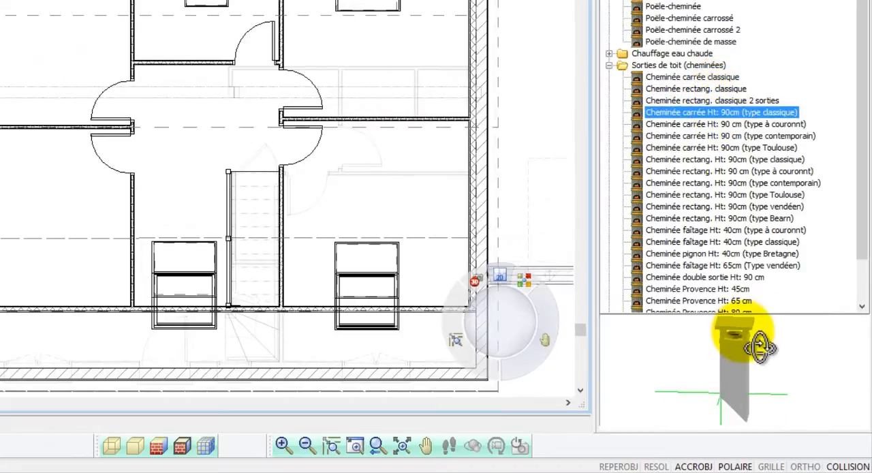
{"action": "left_click", "coordinate": [741, 123]}
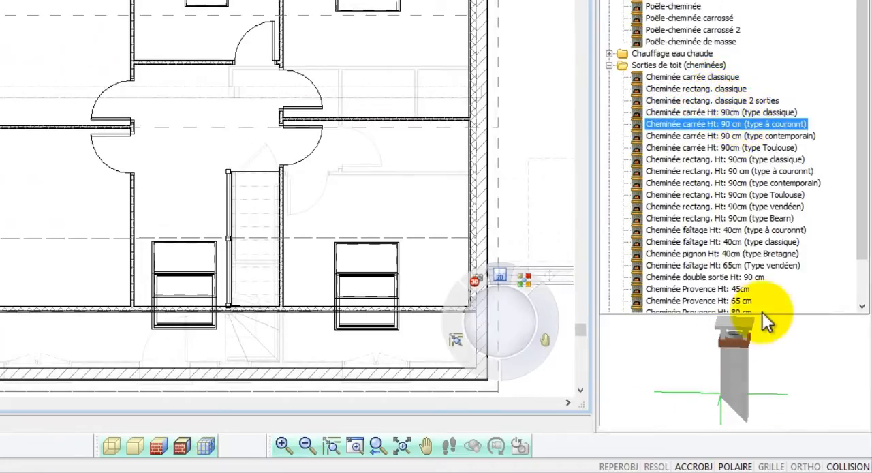
{"action": "left_click_drag", "start_coordinate": [762, 312], "coordinate": [755, 356]}
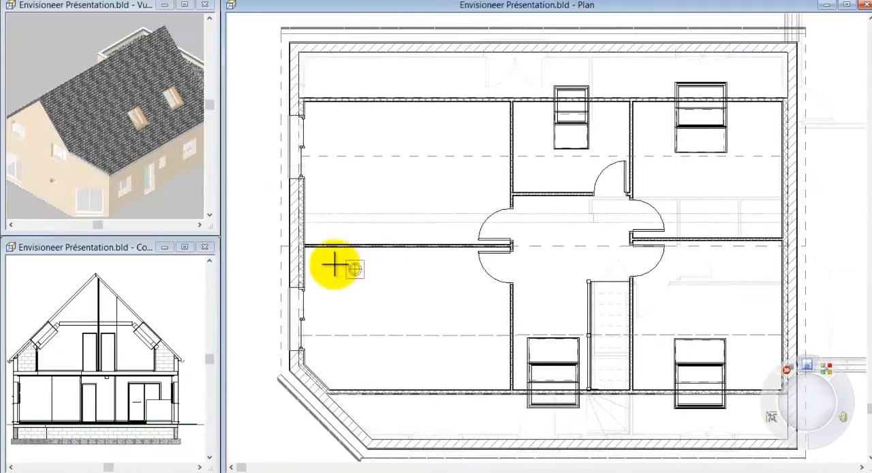
{"action": "scroll", "coordinate": [334, 265], "scroll_direction": "up", "scroll_amount": 5}
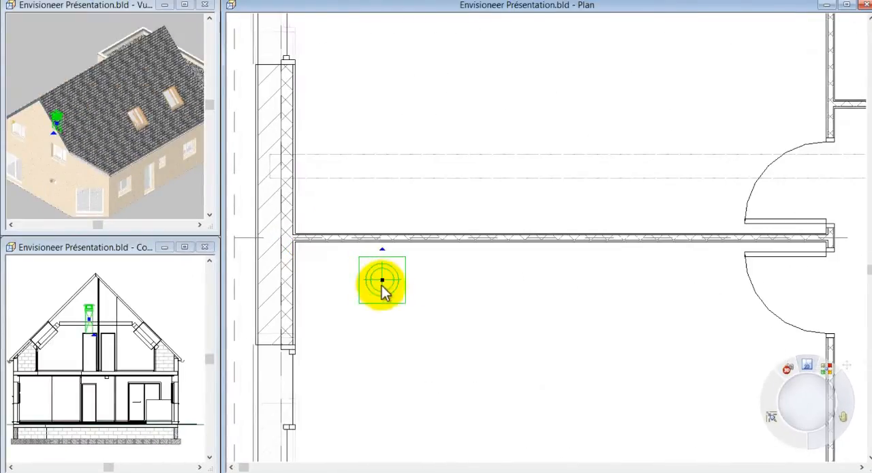
{"action": "left_click_drag", "start_coordinate": [381, 279], "coordinate": [321, 272]}
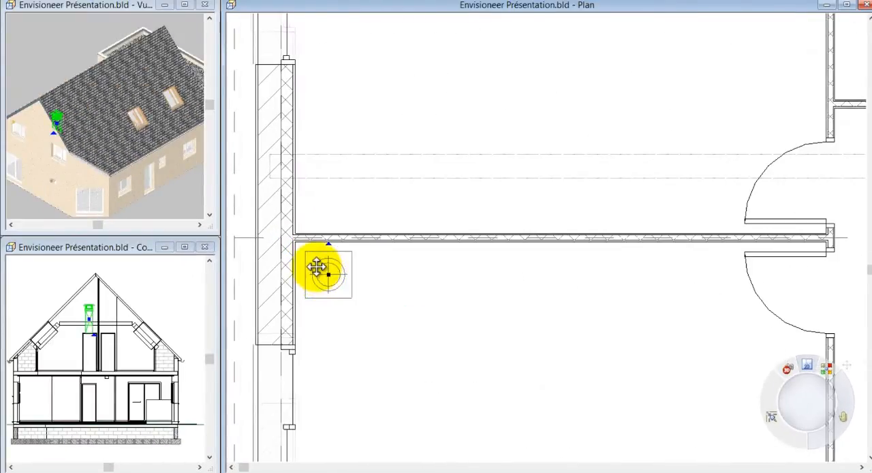
- Raise the chimney to a level of 400 and rotate it in plan
{"action": "right_click", "coordinate": [321, 272]}
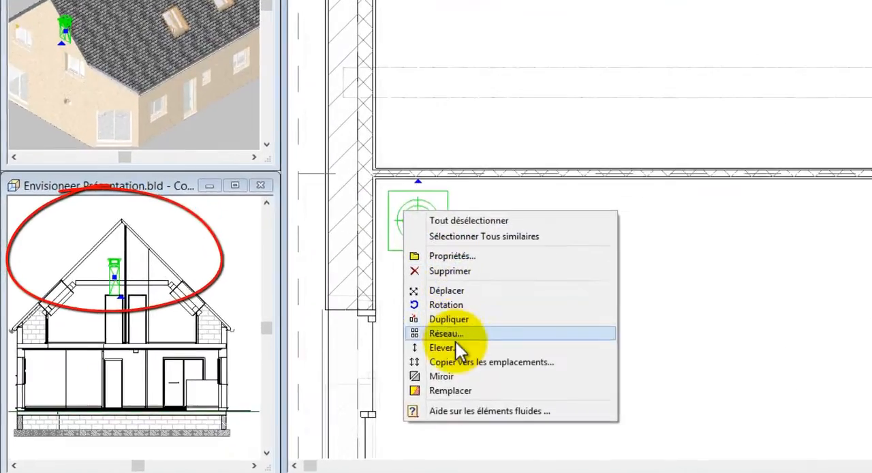
{"action": "left_click", "coordinate": [455, 348]}
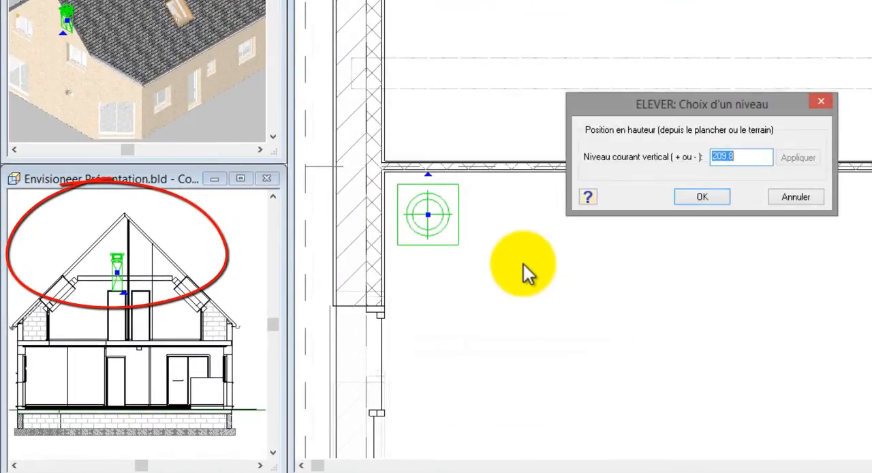
{"action": "type", "text": "400"}
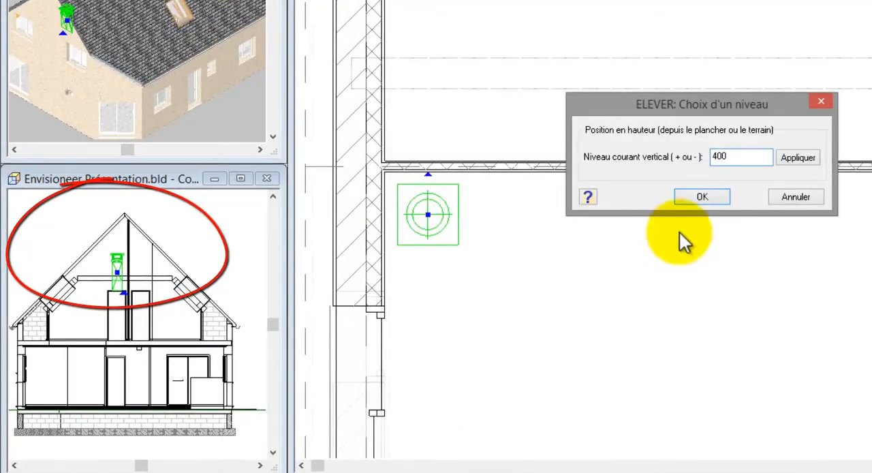
{"action": "left_click", "coordinate": [703, 197]}
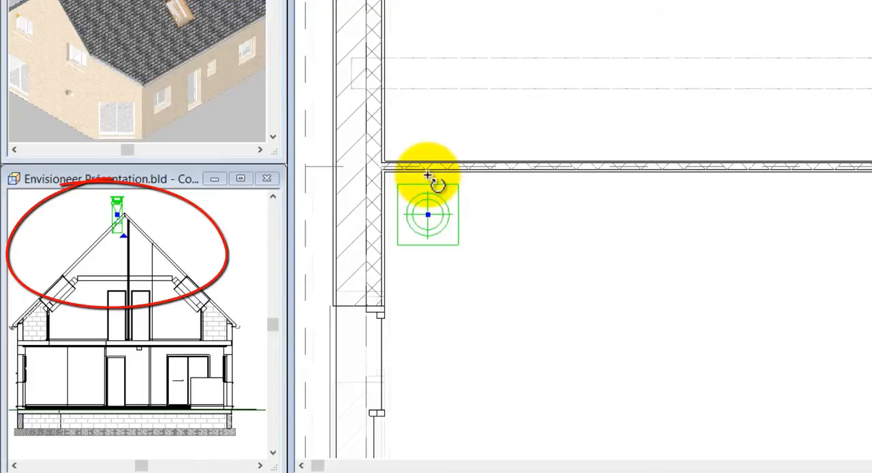
{"action": "left_click_drag", "start_coordinate": [427, 175], "coordinate": [461, 222]}
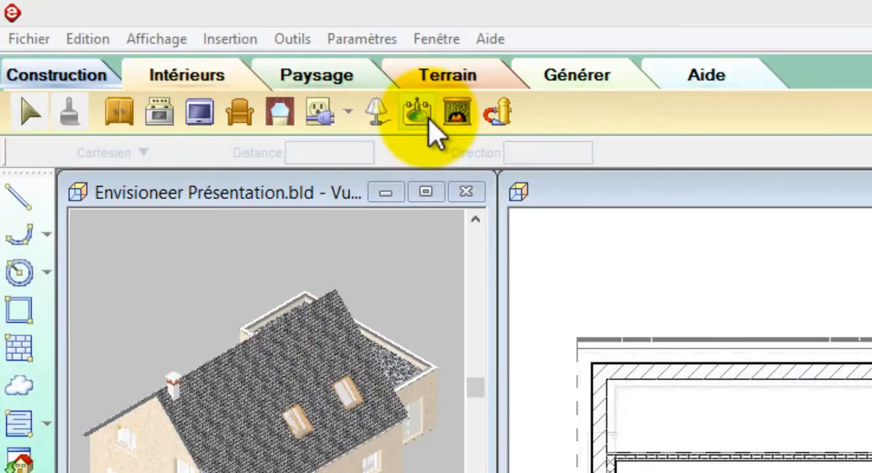
- Insert the rainwater downpipe Descente d'EP en PVC de diam: 100mm just outside the straight eave, near the angled corner
{"action": "left_click", "coordinate": [428, 121]}
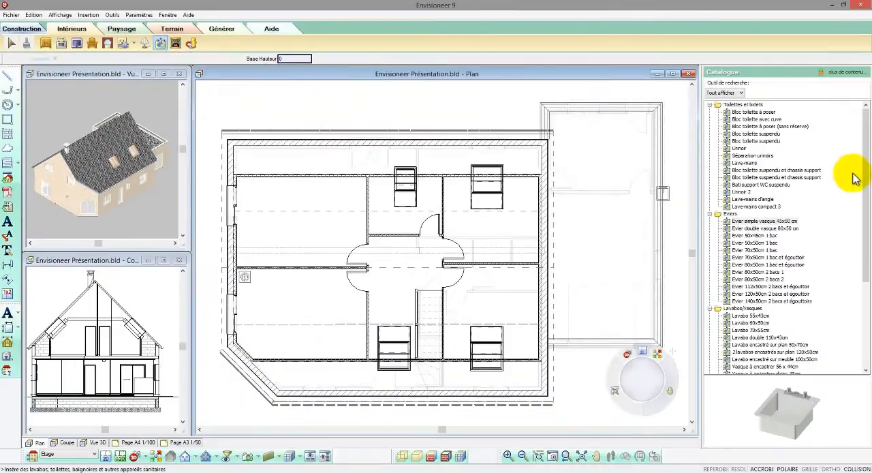
{"action": "left_click_drag", "start_coordinate": [864, 177], "coordinate": [864, 273]}
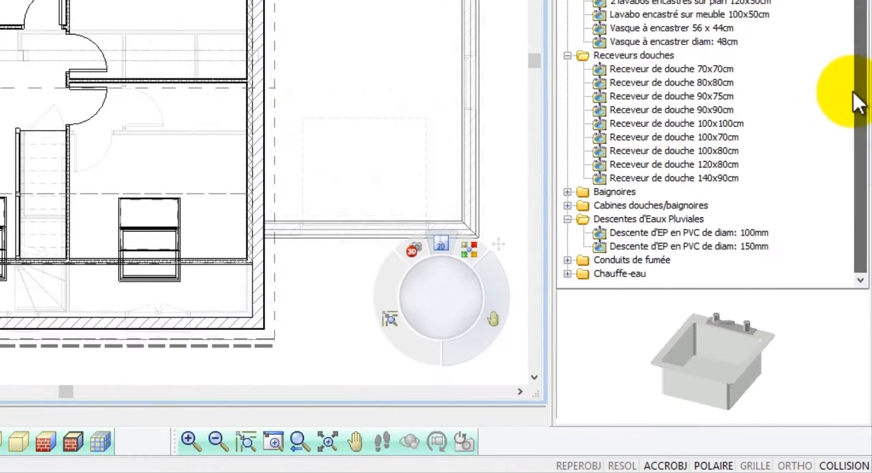
{"action": "left_click", "coordinate": [665, 218]}
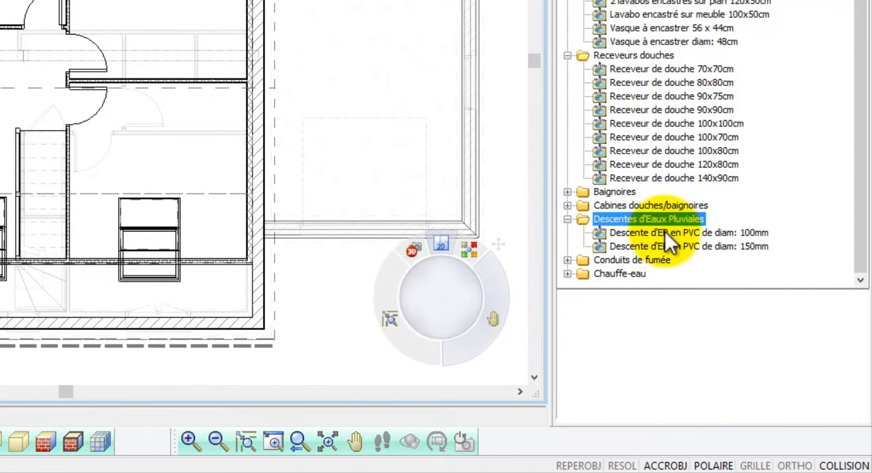
{"action": "left_click", "coordinate": [665, 232]}
{"action": "mouse_move", "coordinate": [711, 336]}
{"action": "left_mouse_down"}
{"action": "mouse_move", "coordinate": [723, 336]}
{"action": "mouse_move", "coordinate": [710, 335]}
{"action": "left_mouse_up"}
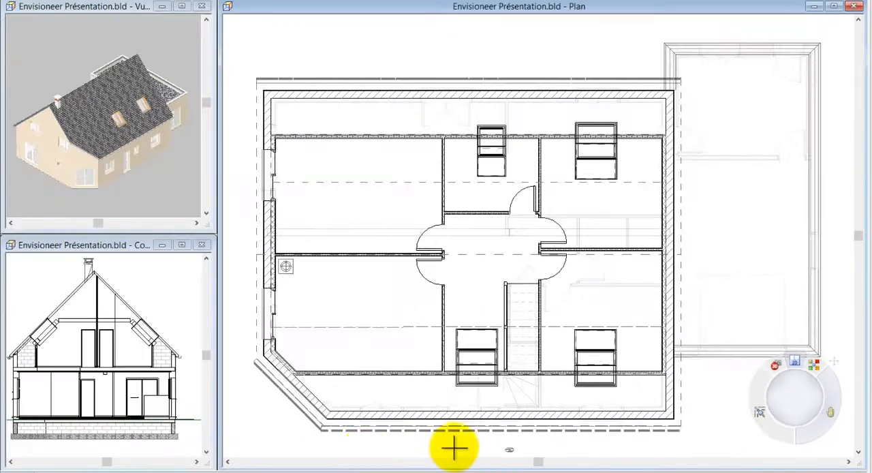
{"action": "left_click", "coordinate": [329, 443]}
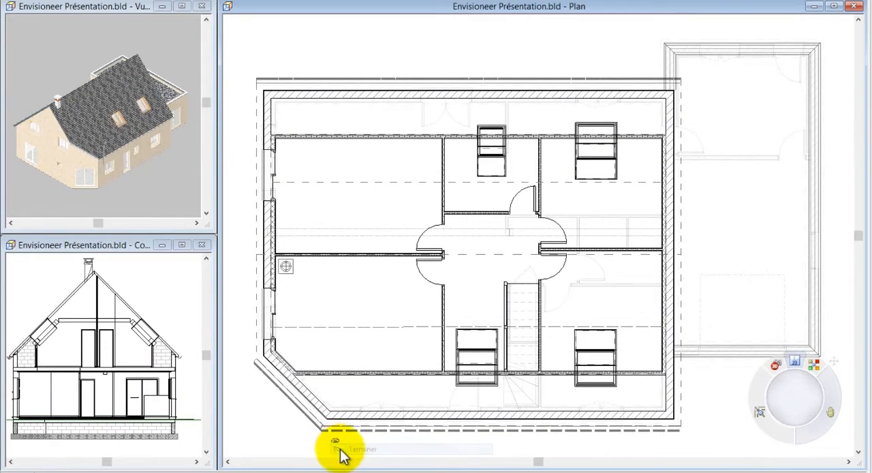
- Rotate the downpipe a quarter turn and move it onto the gutter beside the angled corner
{"action": "scroll", "coordinate": [389, 384], "scroll_direction": "down", "scroll_amount": 1}
{"action": "scroll", "coordinate": [367, 405], "scroll_direction": "up", "scroll_amount": 4}
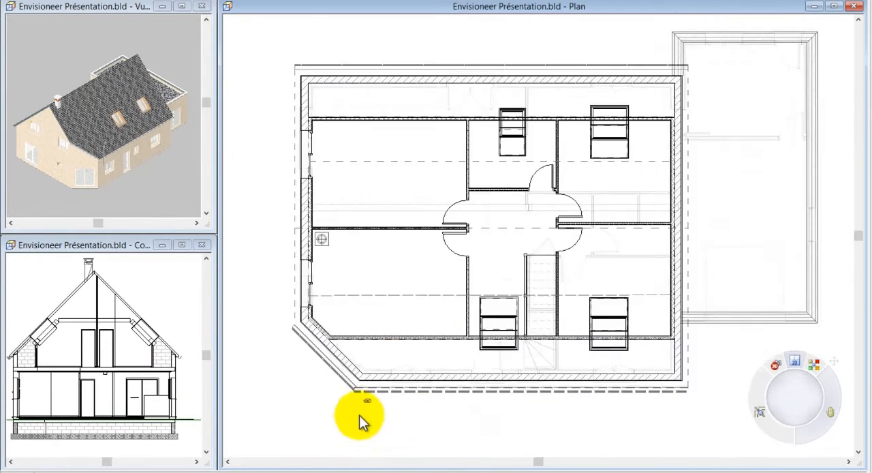
{"action": "scroll", "coordinate": [374, 395], "scroll_direction": "up", "scroll_amount": 4}
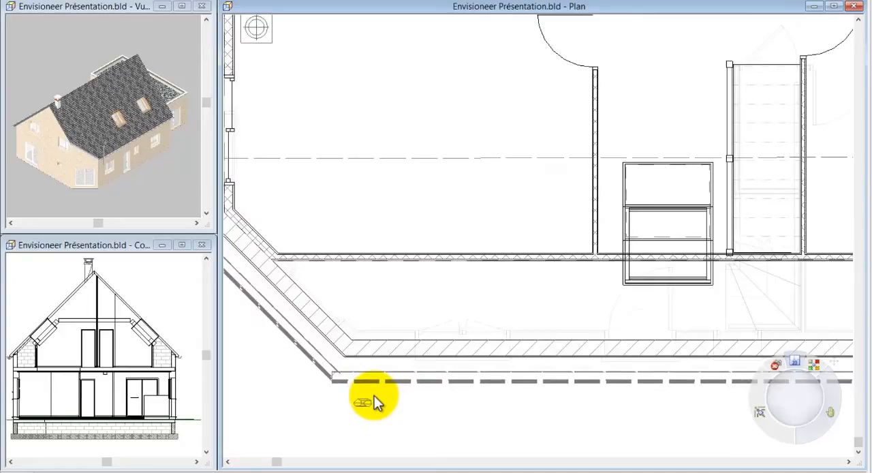
{"action": "left_click", "coordinate": [363, 404]}
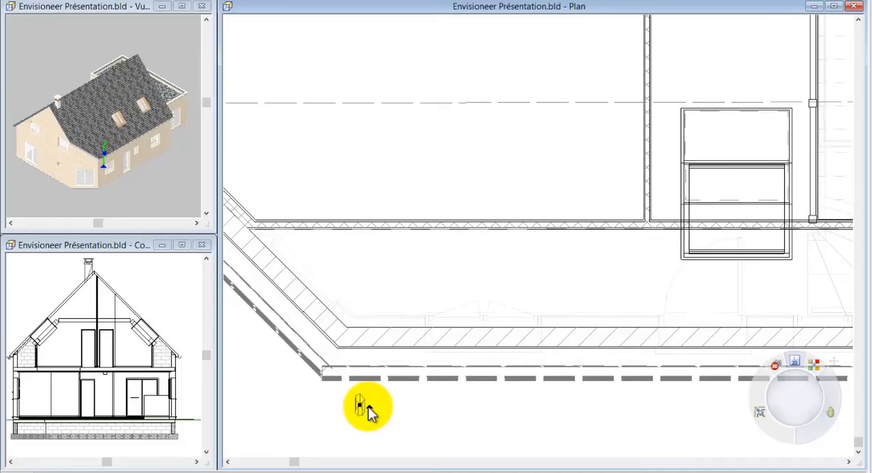
{"action": "left_click_drag", "start_coordinate": [360, 406], "coordinate": [349, 376]}
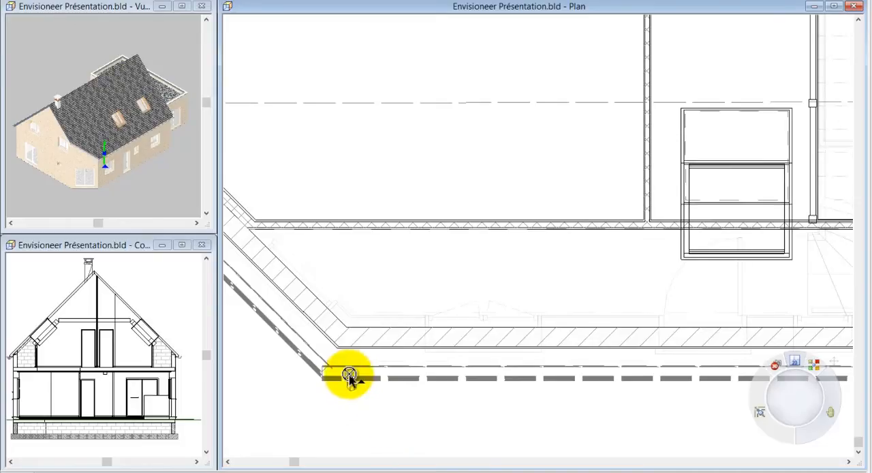
- Set the rainwater downpipe's offset width (a - Largeur) to 25
{"action": "right_click", "coordinate": [349, 367]}
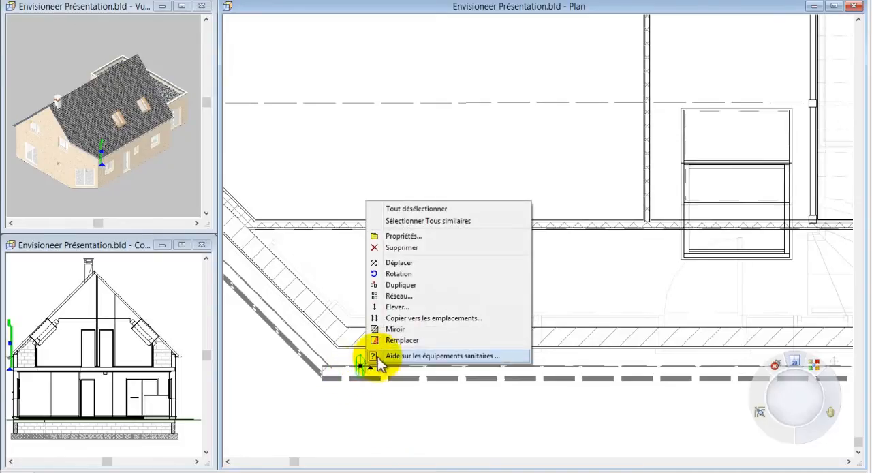
{"action": "left_click", "coordinate": [408, 237]}
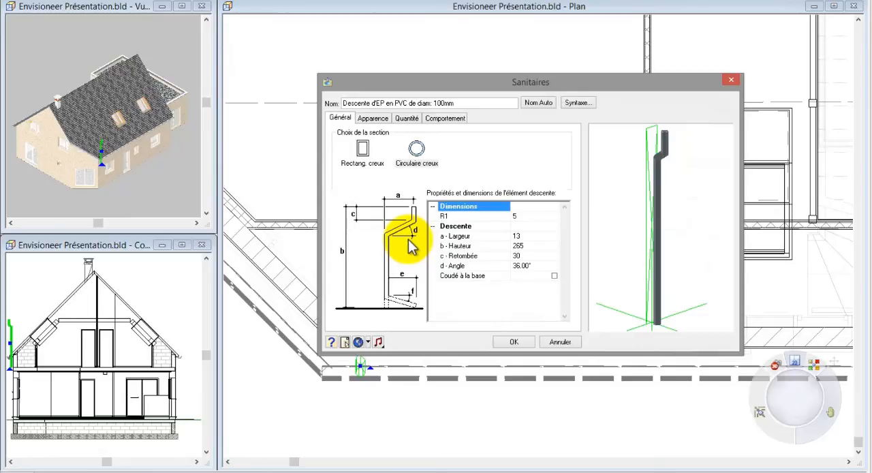
{"action": "left_click", "coordinate": [399, 196]}
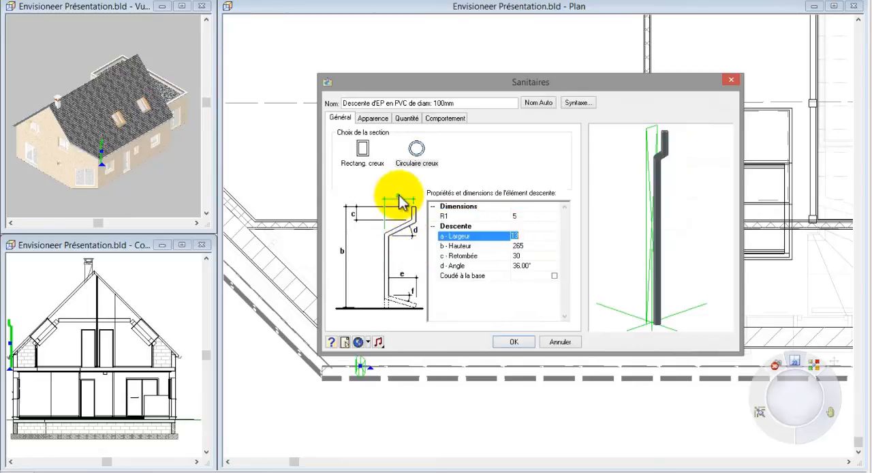
{"action": "left_click", "coordinate": [513, 341]}
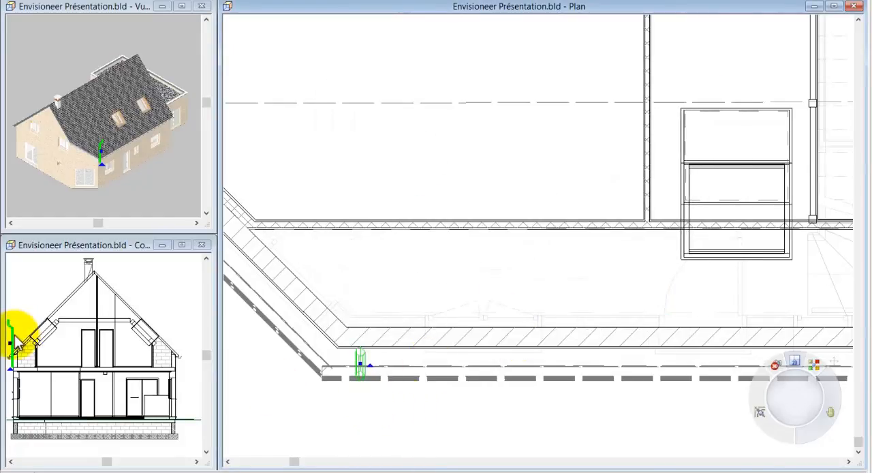
- Lower the rainwater downpipe to a vertical level of -290
{"action": "right_click", "coordinate": [344, 359]}
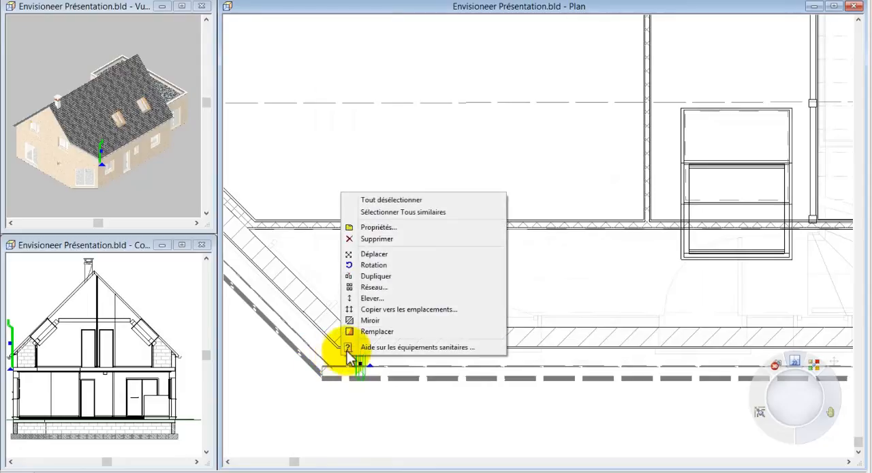
{"action": "left_click", "coordinate": [372, 298]}
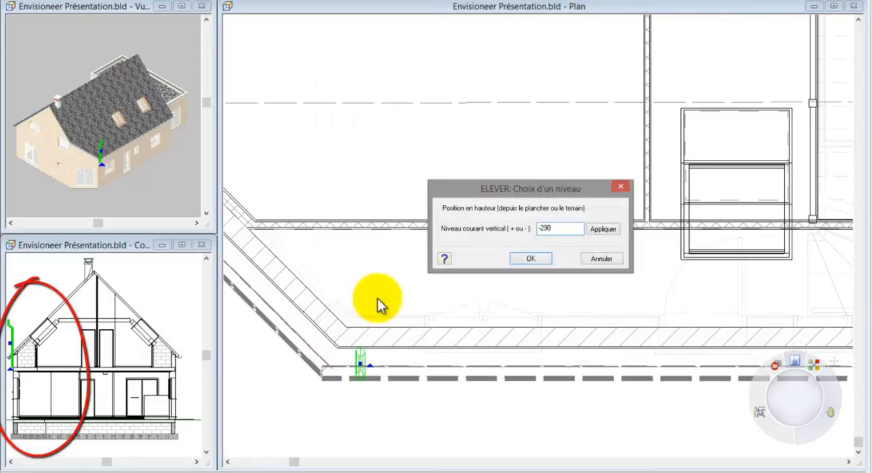
{"action": "left_click", "coordinate": [529, 260]}
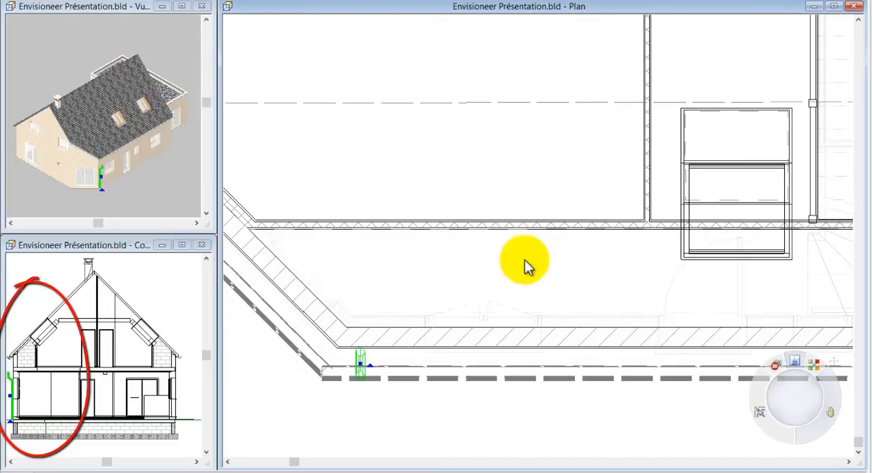
- Set the rainwater downpipe's height (b - Hauteur) to 340 and deselect it
{"action": "right_click", "coordinate": [524, 266]}
{"action": "left_click", "coordinate": [545, 295]}
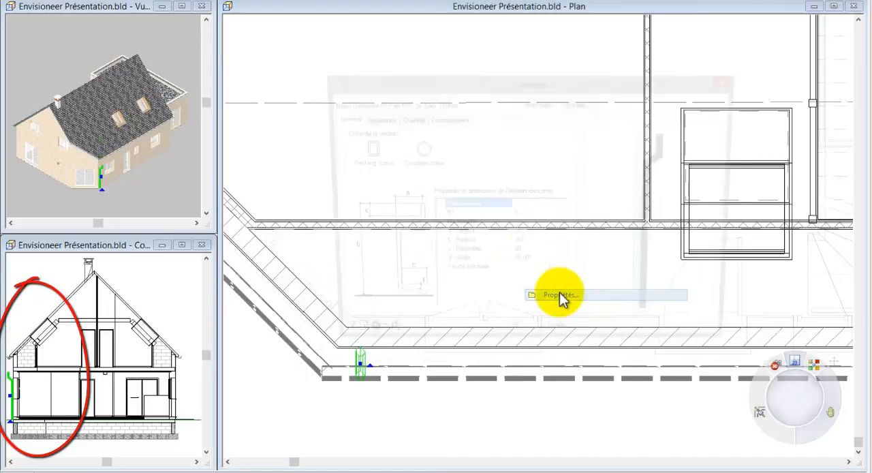
{"action": "left_click", "coordinate": [527, 248]}
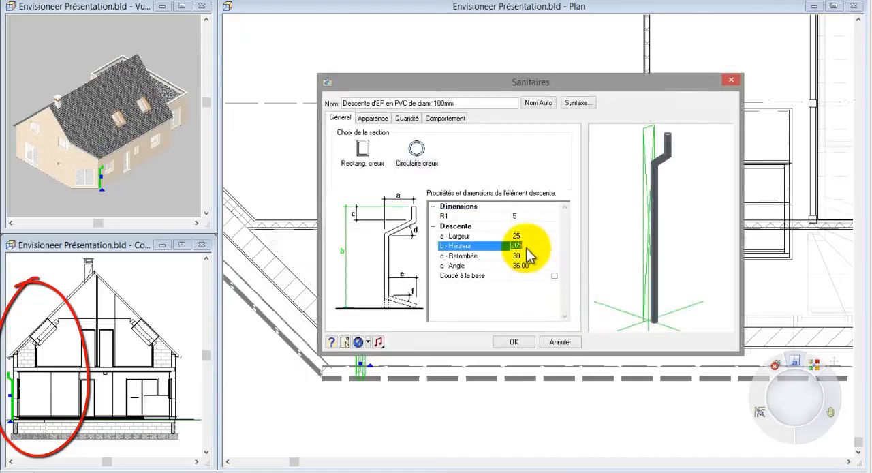
{"action": "type", "text": "35"}
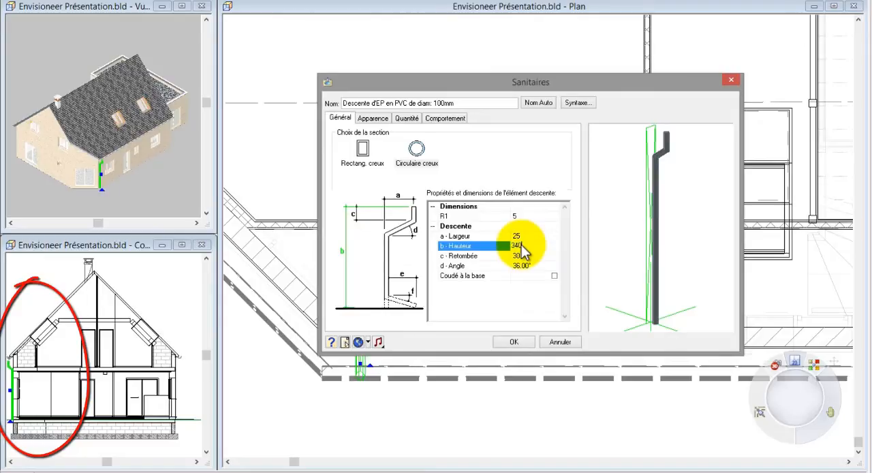
{"action": "left_click", "coordinate": [513, 341]}
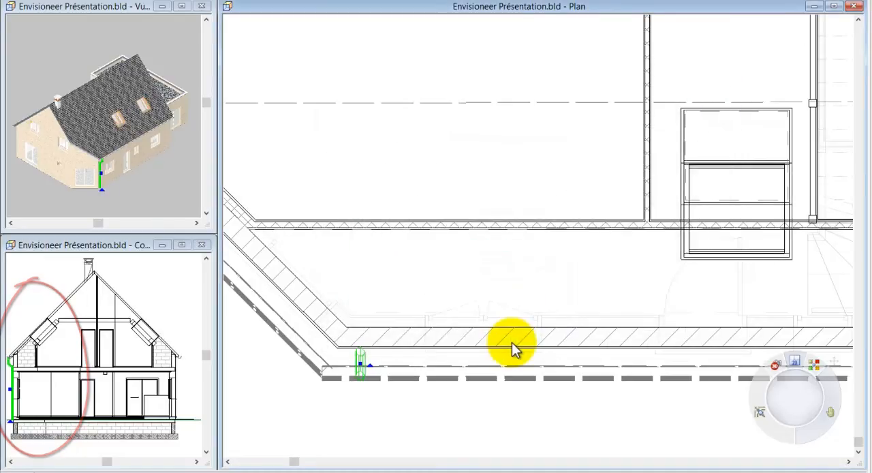
{"action": "left_click", "coordinate": [431, 421]}
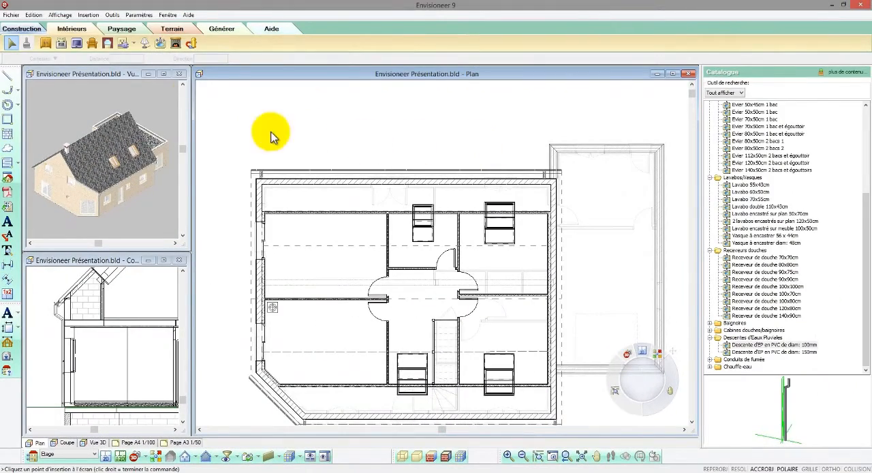
- Show the 3D view full size in camera perspective, adjust the camera and its target, and orbit to examine the house exterior
{"action": "left_click", "coordinate": [165, 75]}
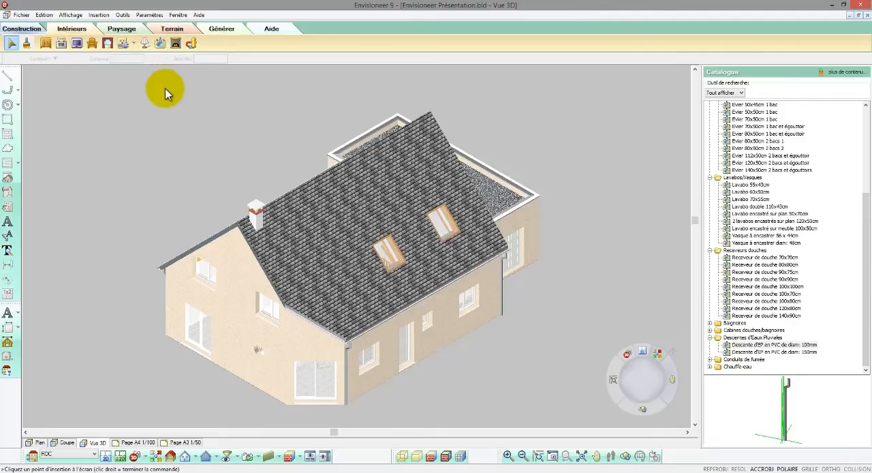
{"action": "left_click", "coordinate": [147, 457]}
{"action": "left_click", "coordinate": [151, 446]}
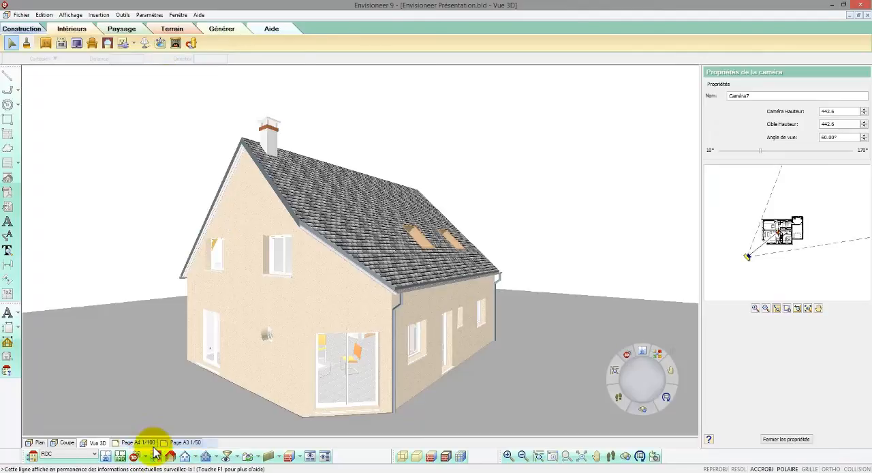
{"action": "left_click", "coordinate": [167, 452]}
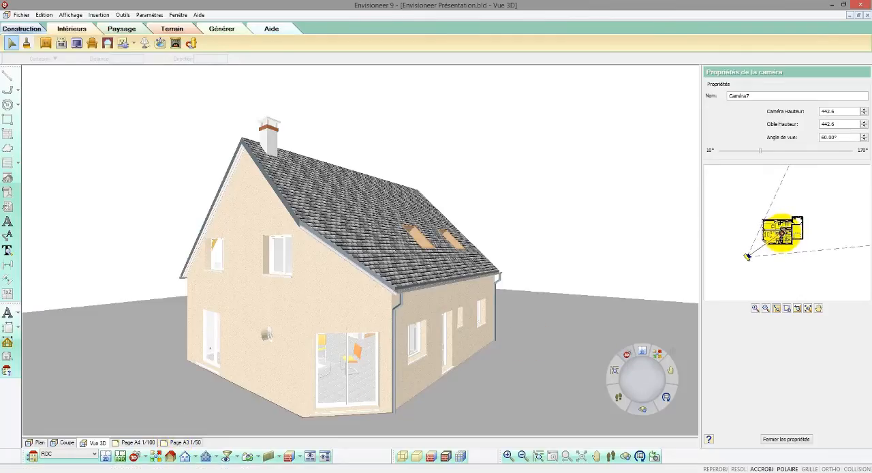
{"action": "left_click_drag", "start_coordinate": [782, 231], "coordinate": [782, 231]}
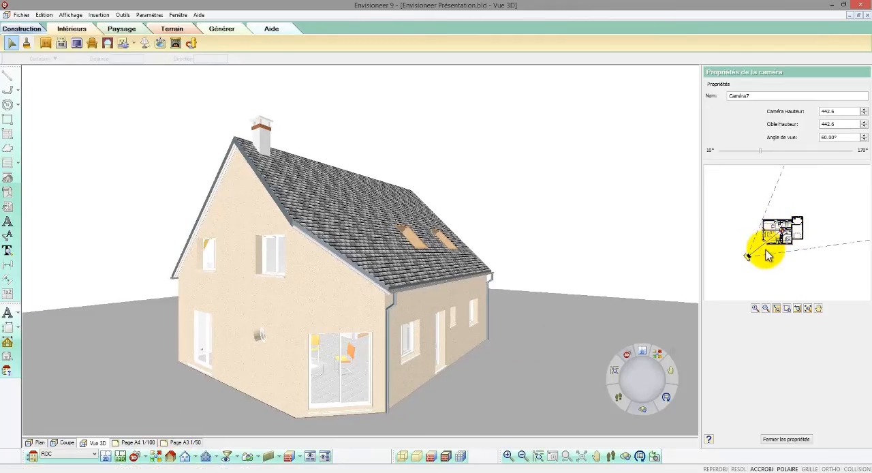
{"action": "left_click_drag", "start_coordinate": [748, 257], "coordinate": [747, 259]}
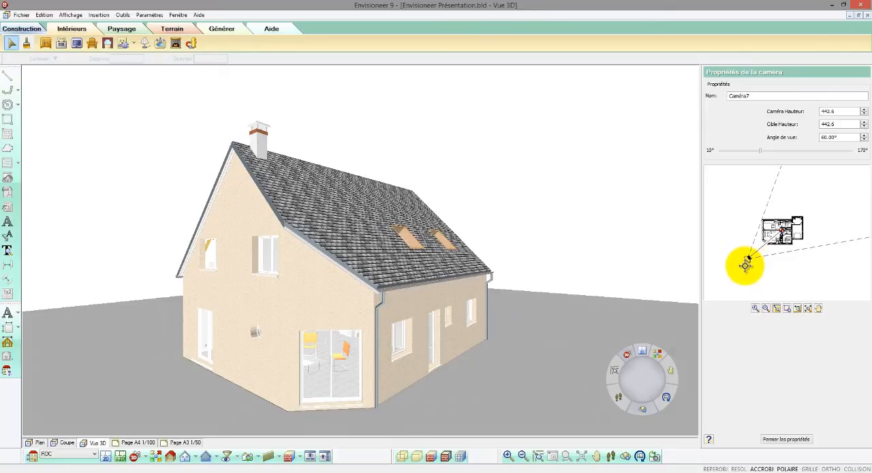
{"action": "left_click", "coordinate": [638, 457]}
{"action": "left_click_drag", "start_coordinate": [405, 343], "coordinate": [231, 339]}
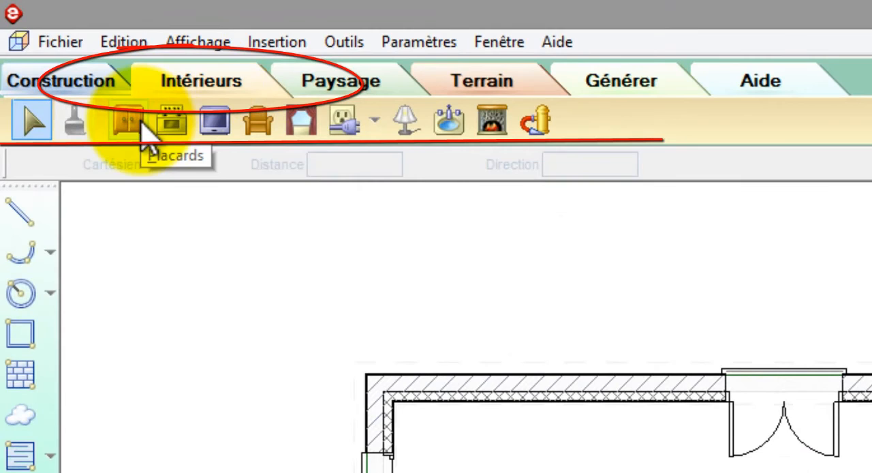
- Preview kitchen units in the cupboard catalogue, including the glazed wall unit and Elément bas, 3 tiroirs style métal
{"action": "left_click", "coordinate": [141, 123]}
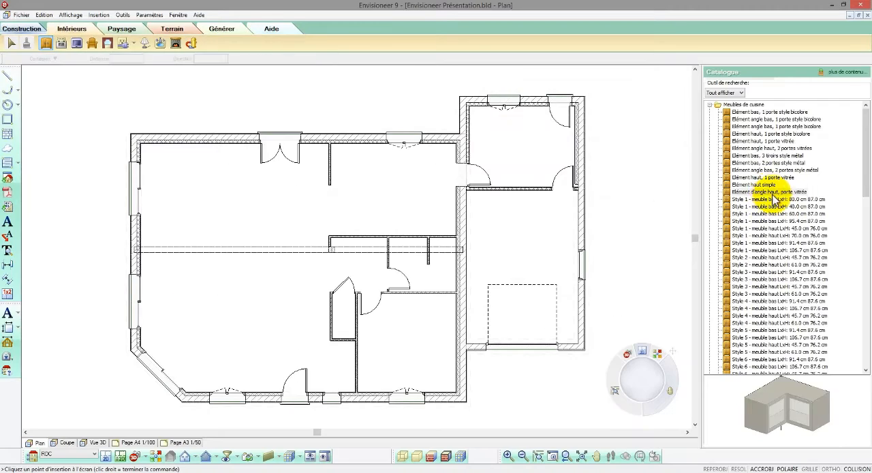
{"action": "left_click", "coordinate": [769, 177]}
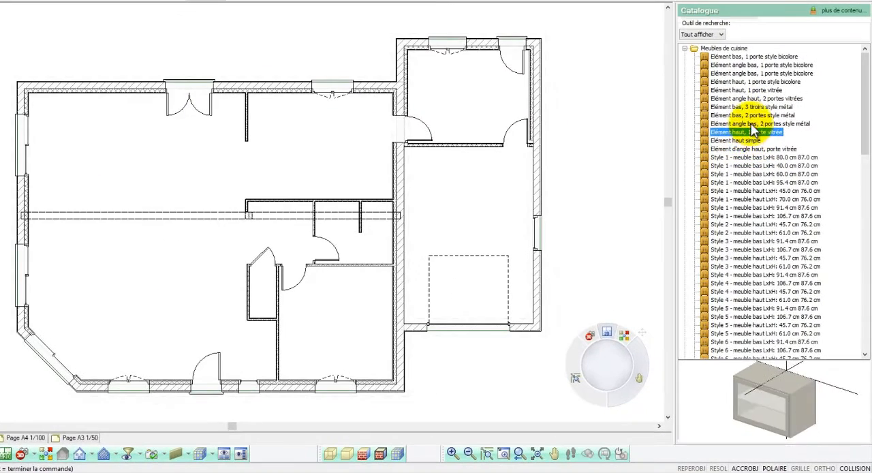
{"action": "left_click", "coordinate": [754, 124]}
{"action": "left_click", "coordinate": [749, 107]}
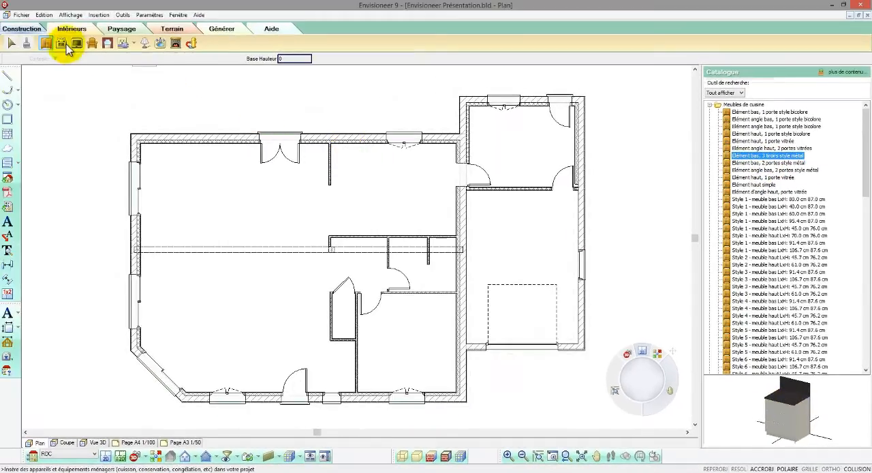
- Insert the washing machine Lave-linge 40x60cm chargement dessus in the utility room corner beside the window
{"action": "left_click", "coordinate": [61, 43]}
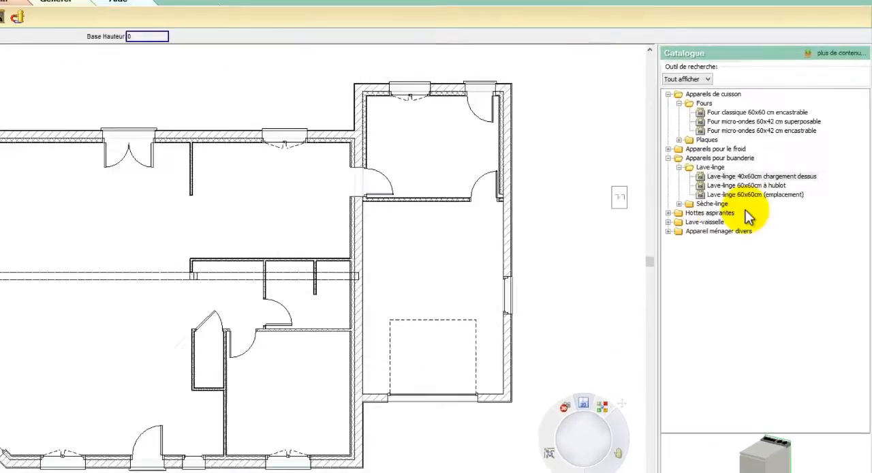
{"action": "left_click", "coordinate": [746, 176]}
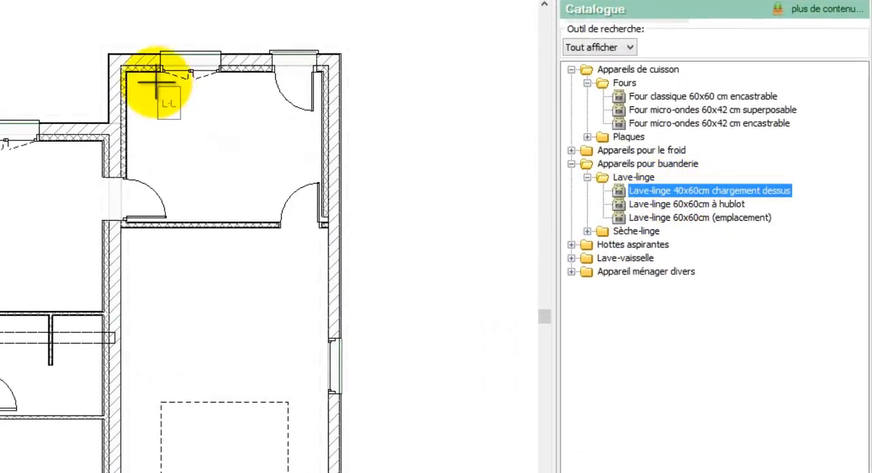
{"action": "left_click", "coordinate": [128, 69]}
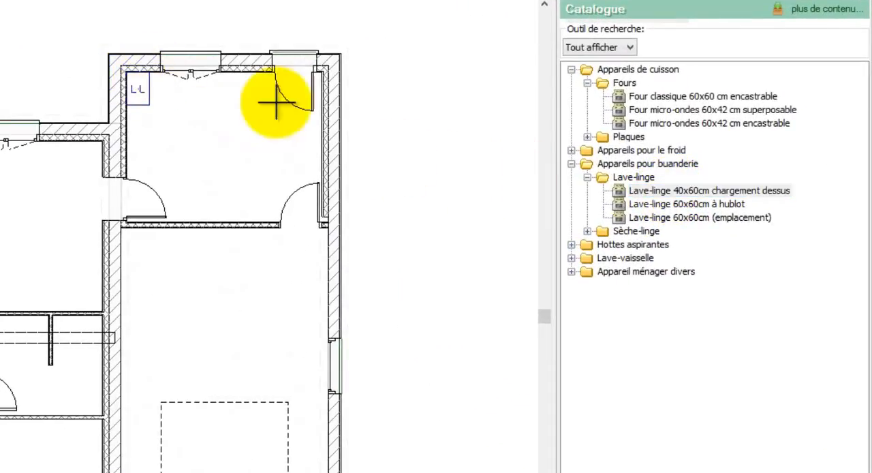
- Insert the dryer Sèche-linge 60x60cm directly beside the washing machine, against the window wall
{"action": "left_click", "coordinate": [634, 217]}
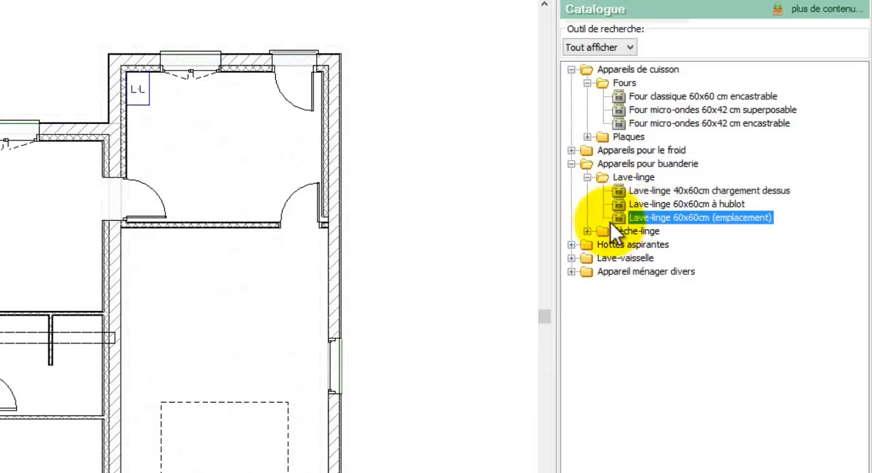
{"action": "left_click", "coordinate": [587, 231]}
{"action": "left_click", "coordinate": [626, 244]}
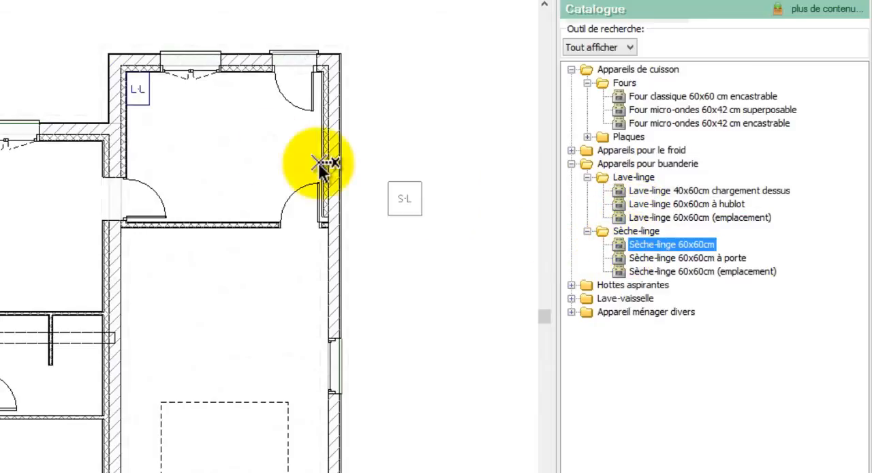
{"action": "left_click", "coordinate": [148, 70]}
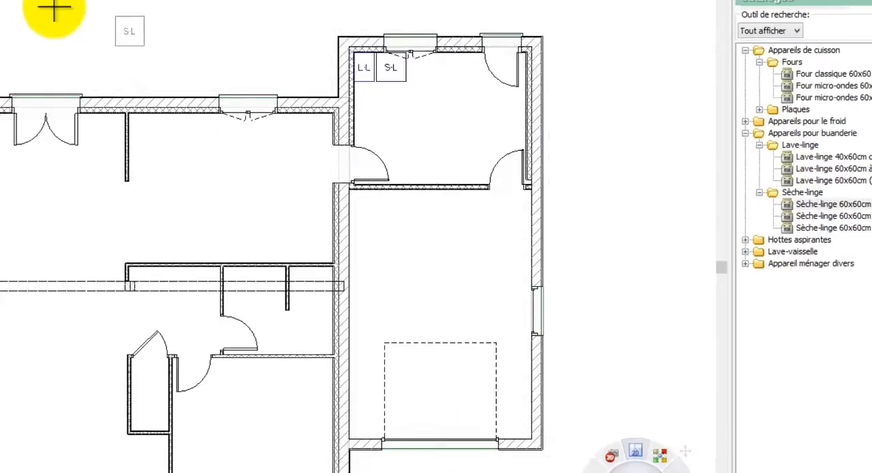
- Insert the two-seat leather sofa (canapé deux places cuir) from the interior furniture against the living room's gable wall, near the angled corner
{"action": "left_click", "coordinate": [95, 0]}
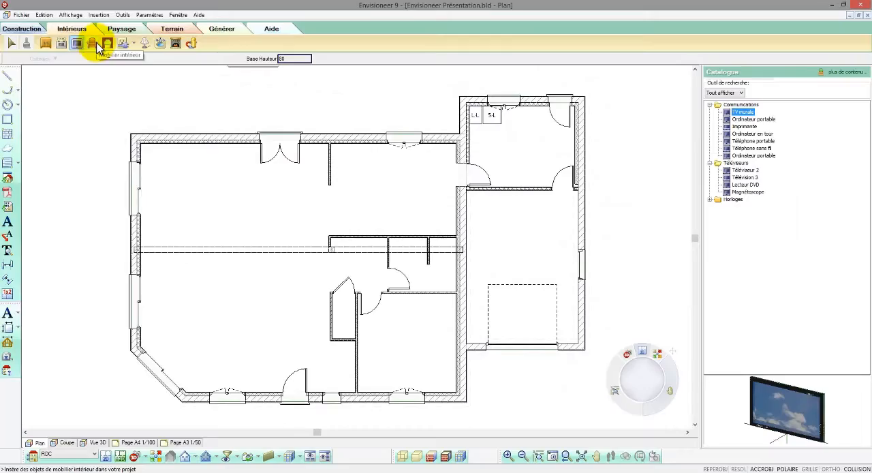
{"action": "left_click", "coordinate": [96, 43]}
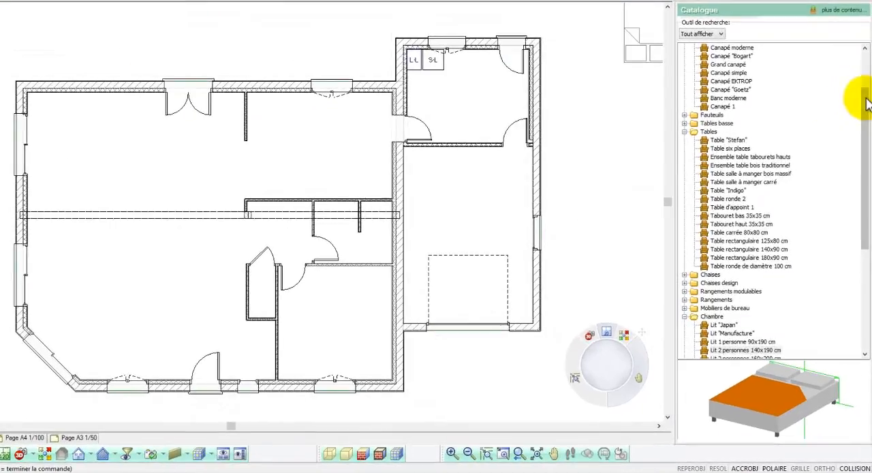
{"action": "left_click_drag", "start_coordinate": [866, 147], "coordinate": [866, 145]}
{"action": "left_click_drag", "start_coordinate": [866, 99], "coordinate": [865, 62]}
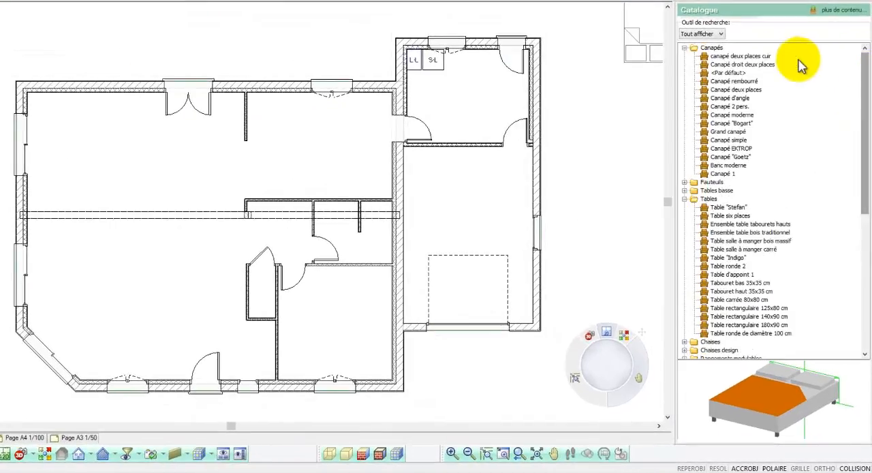
{"action": "left_click", "coordinate": [757, 55]}
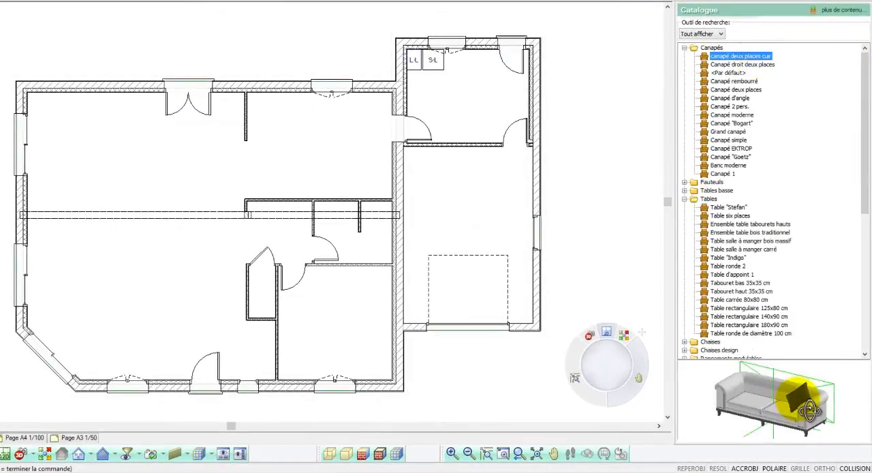
{"action": "left_click_drag", "start_coordinate": [798, 407], "coordinate": [28, 264]}
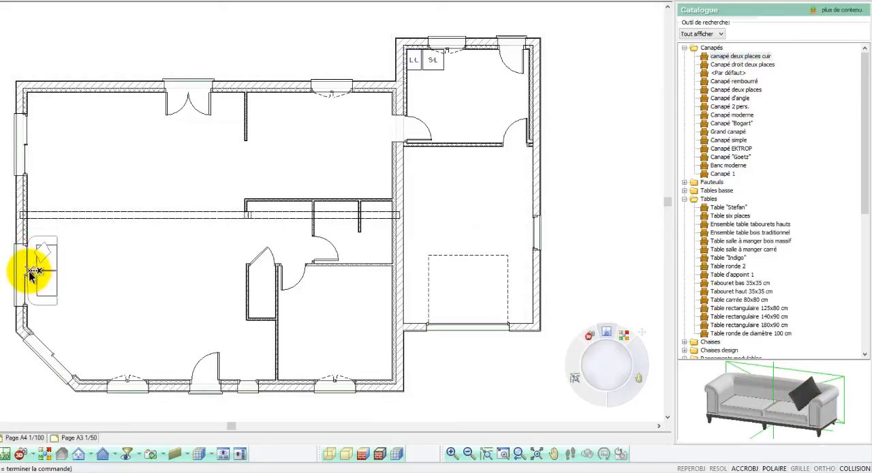
- Insert the dining table Table "Stefan" in the open living area in front of the double patio doors
{"action": "left_click", "coordinate": [727, 209]}
{"action": "left_click", "coordinate": [724, 216]}
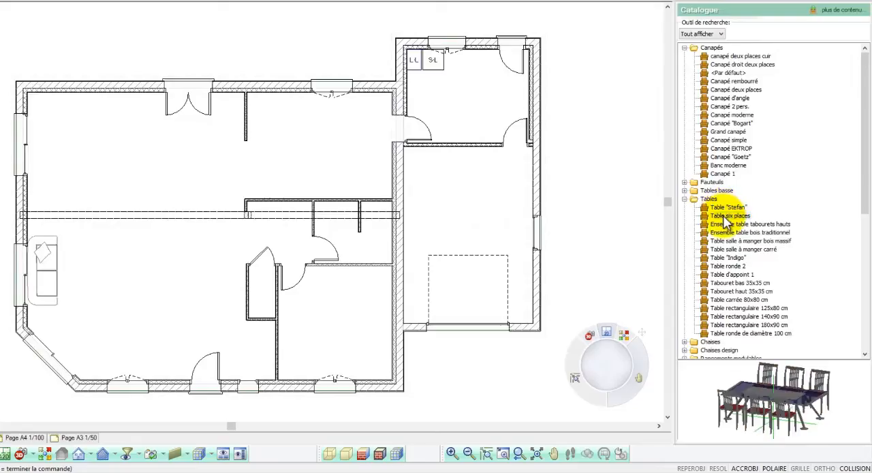
{"action": "left_click_drag", "start_coordinate": [726, 207], "coordinate": [153, 162]}
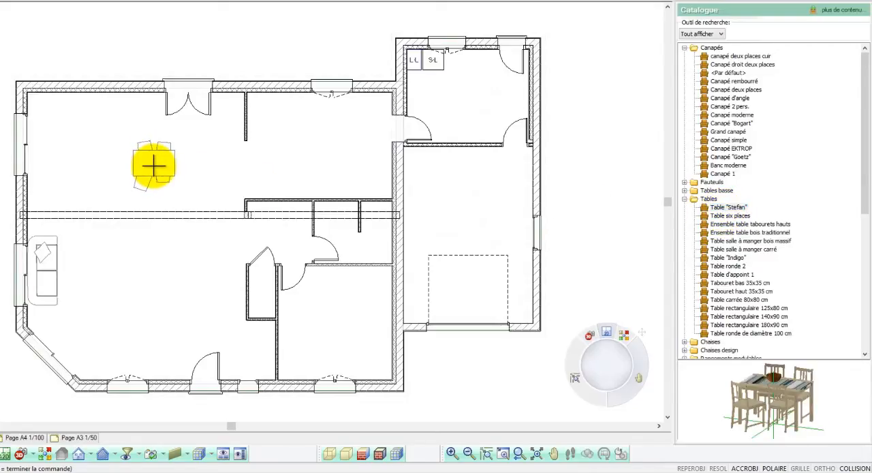
- Insert the coffee table Table basse in the living room, directly in front of the sofa
{"action": "left_click", "coordinate": [684, 199]}
{"action": "left_click", "coordinate": [685, 191]}
{"action": "left_click", "coordinate": [719, 191]}
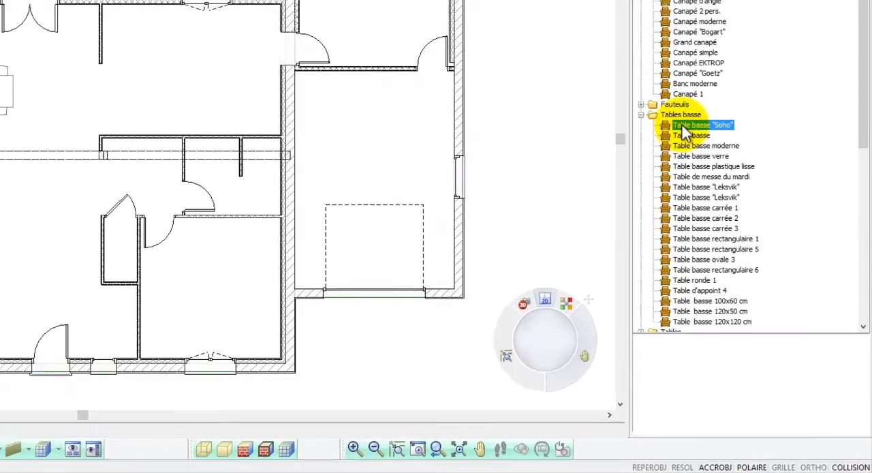
{"action": "left_click", "coordinate": [721, 199]}
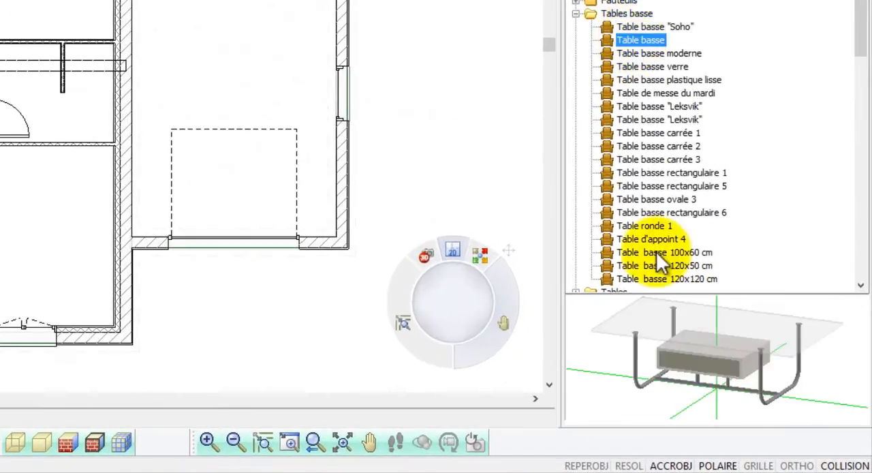
{"action": "left_click_drag", "start_coordinate": [672, 331], "coordinate": [680, 336]}
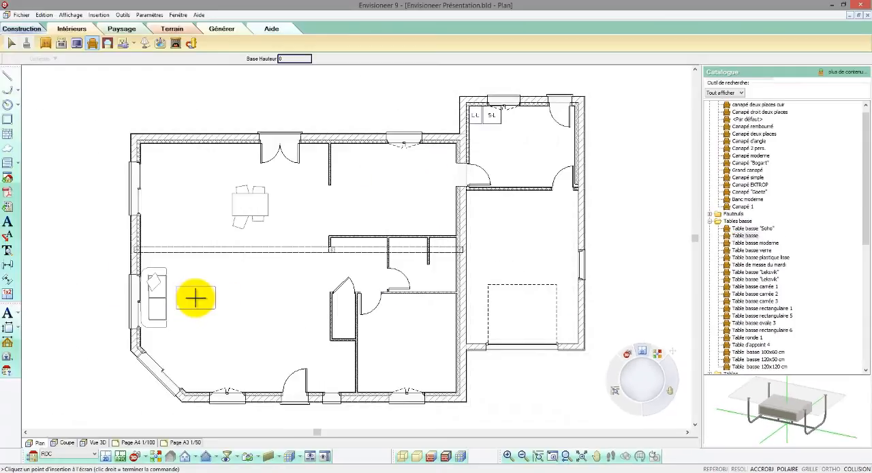
{"action": "left_click", "coordinate": [200, 298]}
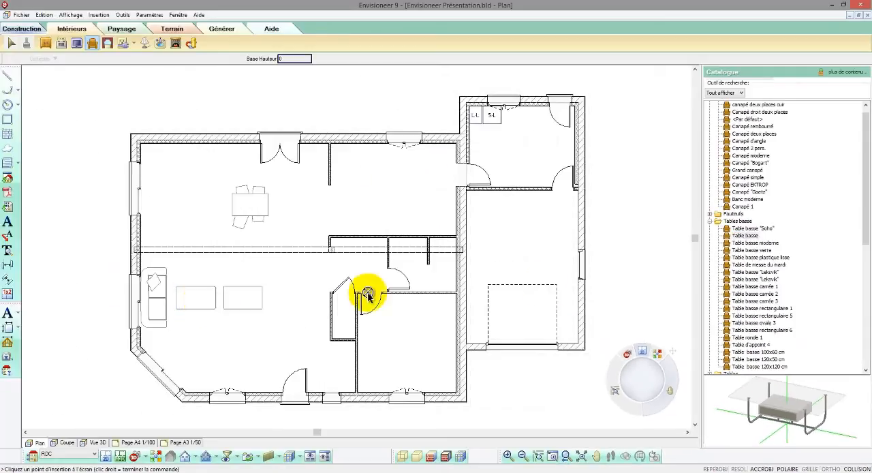
- Insert two Chaise plastique droite chairs near the coffee table, one towards the dining area and one towards the entrance wall
{"action": "left_click", "coordinate": [710, 220]}
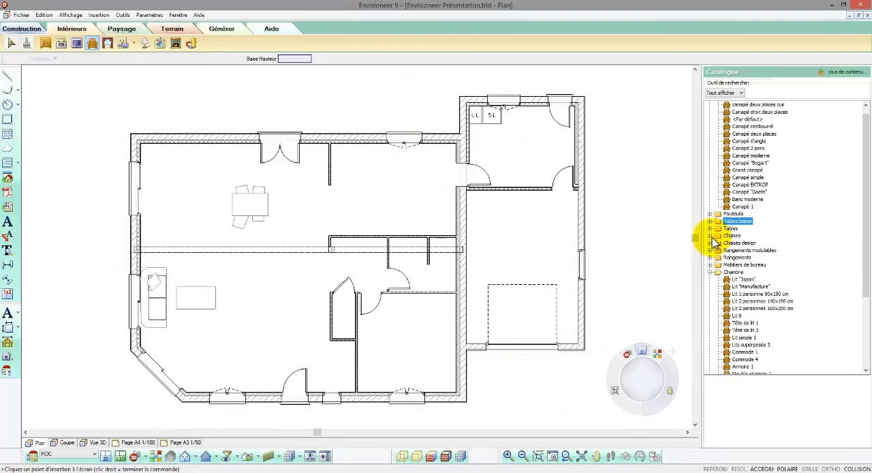
{"action": "left_click", "coordinate": [710, 235]}
{"action": "left_click", "coordinate": [739, 252]}
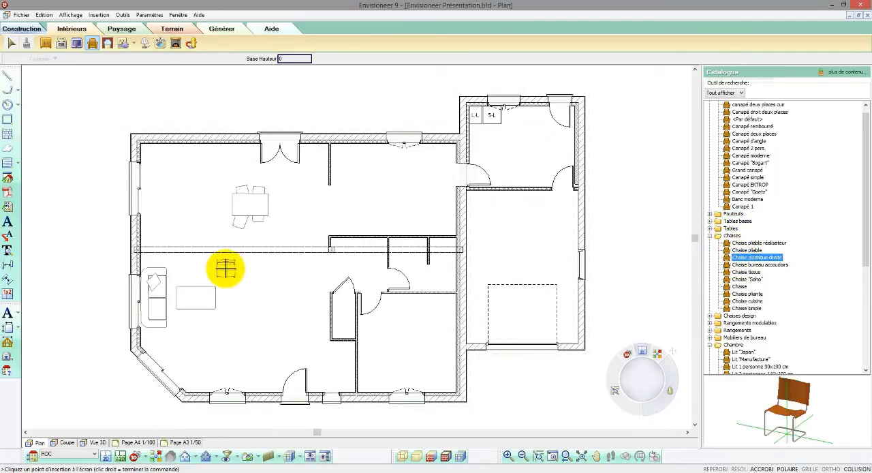
{"action": "left_click", "coordinate": [226, 270]}
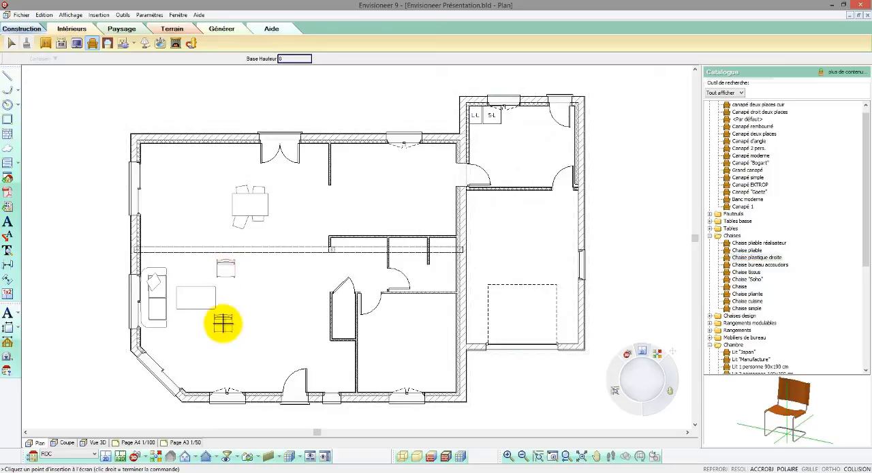
{"action": "left_click", "coordinate": [225, 324]}
{"action": "left_click", "coordinate": [713, 236]}
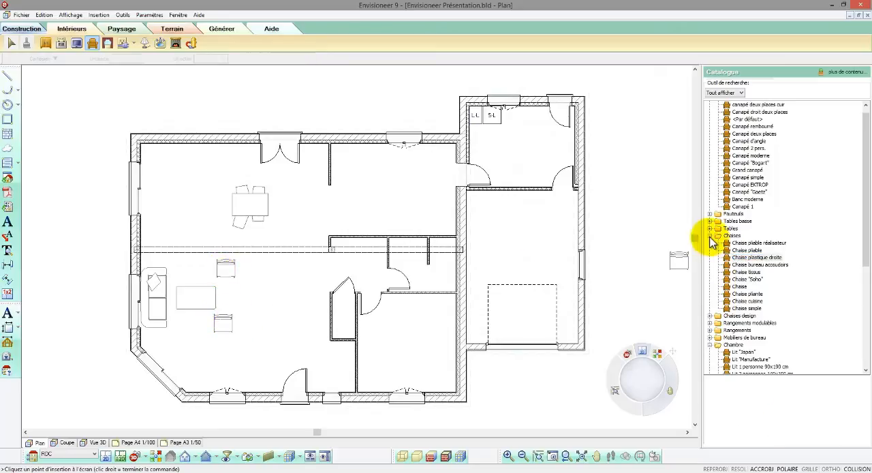
{"action": "left_click", "coordinate": [710, 236]}
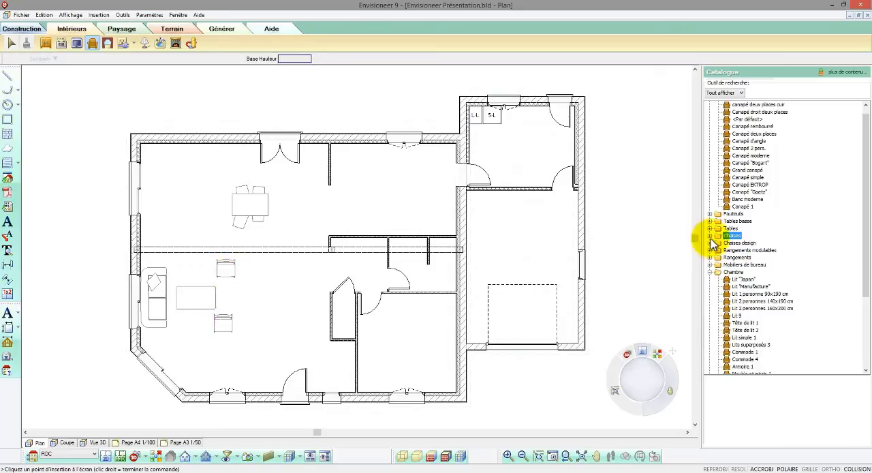
- Insert the double bed Lit 2 personnes 140x190 cm in the bedroom, with its head against the garage wall
{"action": "left_click", "coordinate": [742, 279]}
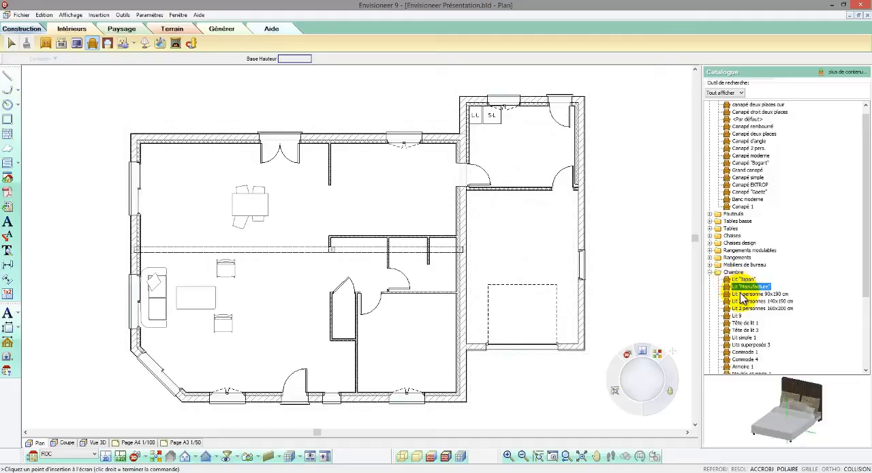
{"action": "left_click", "coordinate": [745, 301]}
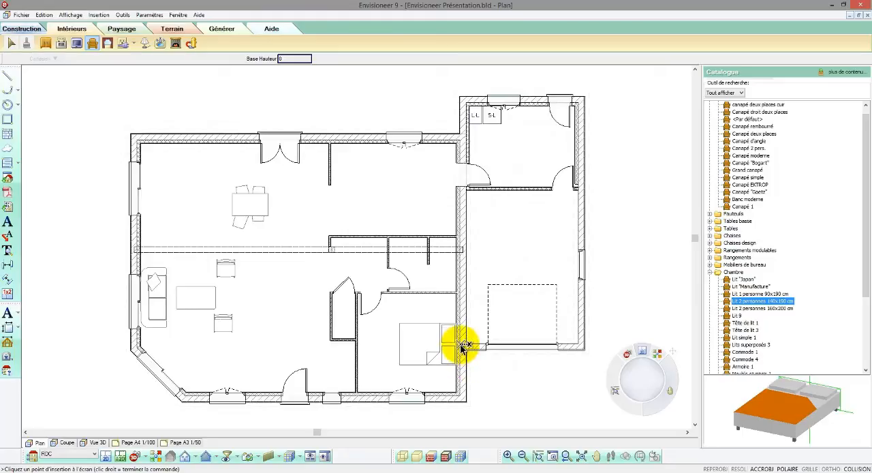
{"action": "right_click", "coordinate": [352, 277]}
{"action": "left_click", "coordinate": [360, 279]}
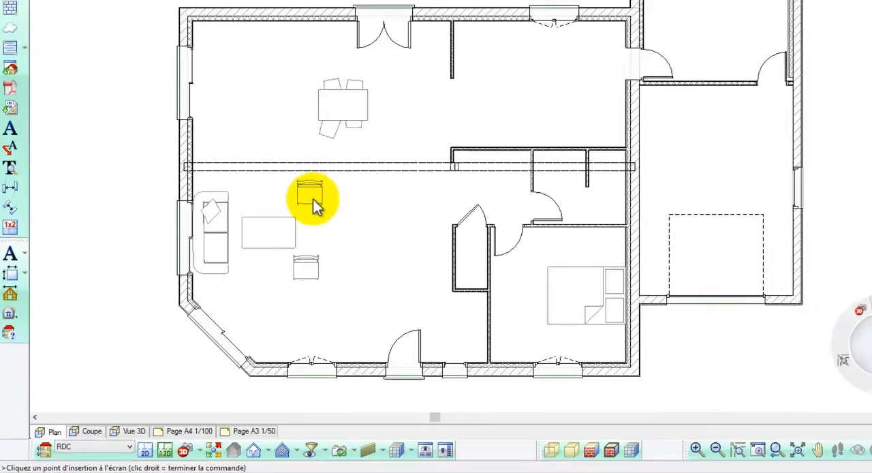
- Rotate the coffee table parallel to the sofa and turn the two living room chairs at an angle towards it
{"action": "left_click", "coordinate": [227, 265]}
{"action": "left_click_drag", "start_coordinate": [375, 138], "coordinate": [372, 134]}
{"action": "left_click", "coordinate": [318, 171]}
{"action": "left_click_drag", "start_coordinate": [318, 171], "coordinate": [329, 191]}
{"action": "left_click", "coordinate": [365, 234]}
{"action": "left_click_drag", "start_coordinate": [365, 220], "coordinate": [373, 239]}
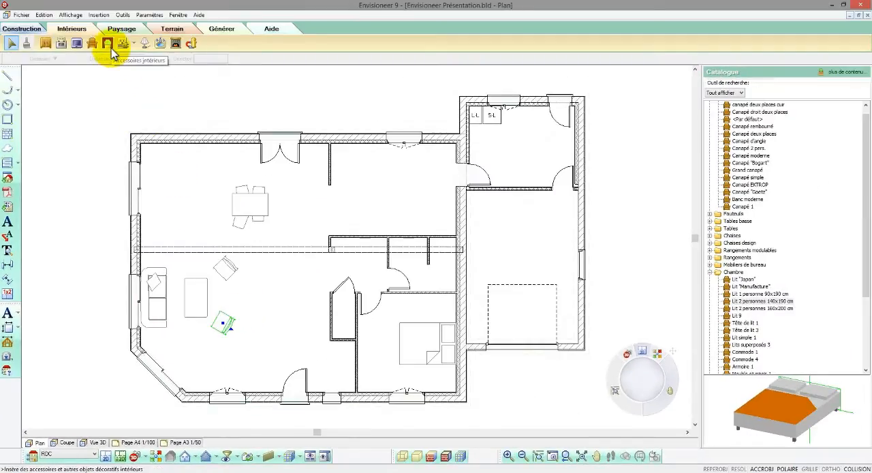
- Insert two Prise de courant - 16A - 2P+T sockets on the dining area's exterior wall, one on each side of the double patio doors
{"action": "left_click", "coordinate": [108, 44]}
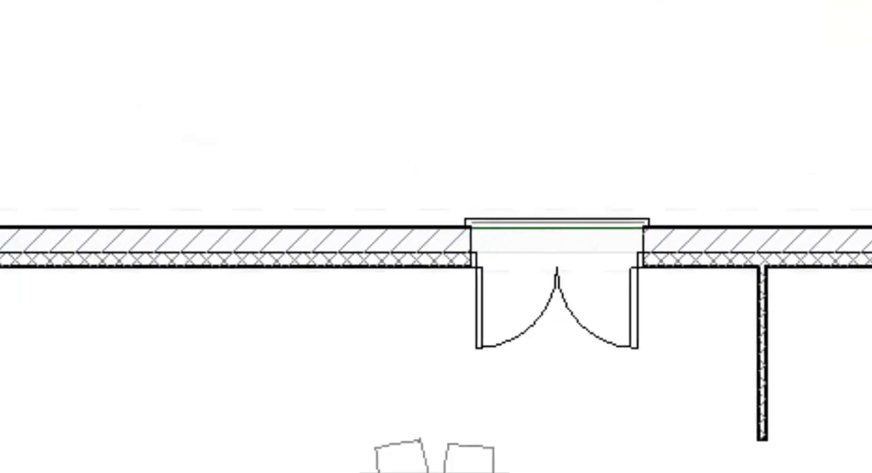
{"action": "left_click", "coordinate": [133, 43]}
{"action": "left_click", "coordinate": [382, 157]}
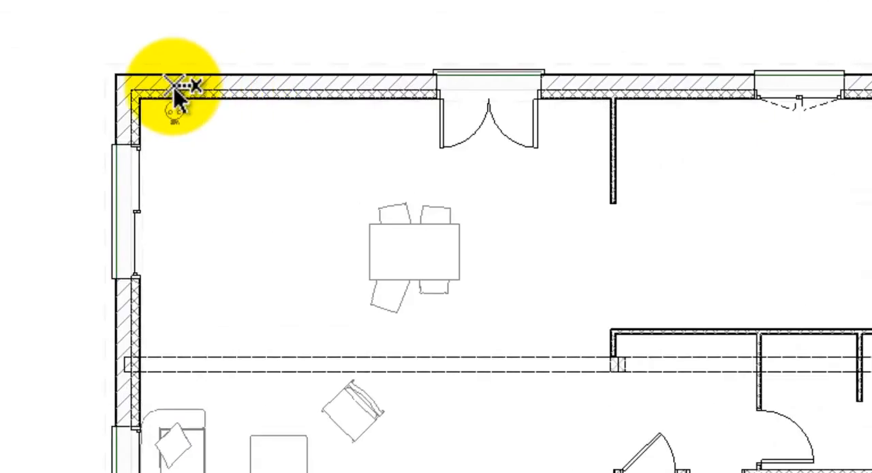
{"action": "left_click", "coordinate": [175, 94]}
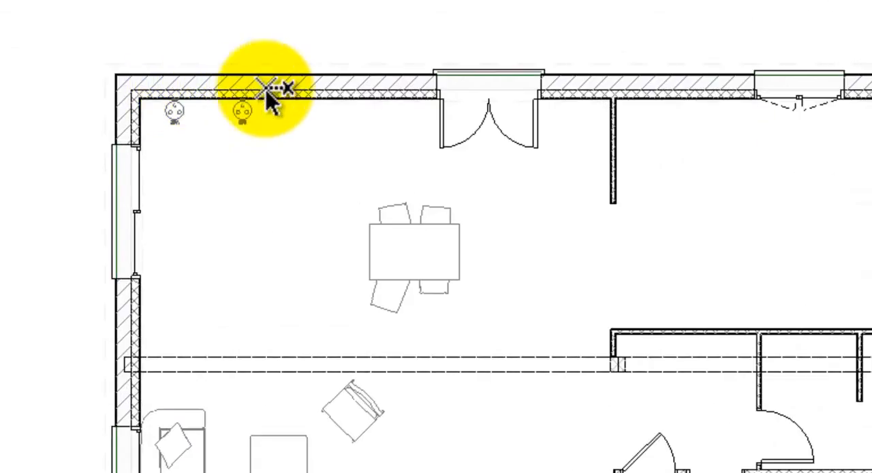
{"action": "left_click", "coordinate": [581, 91]}
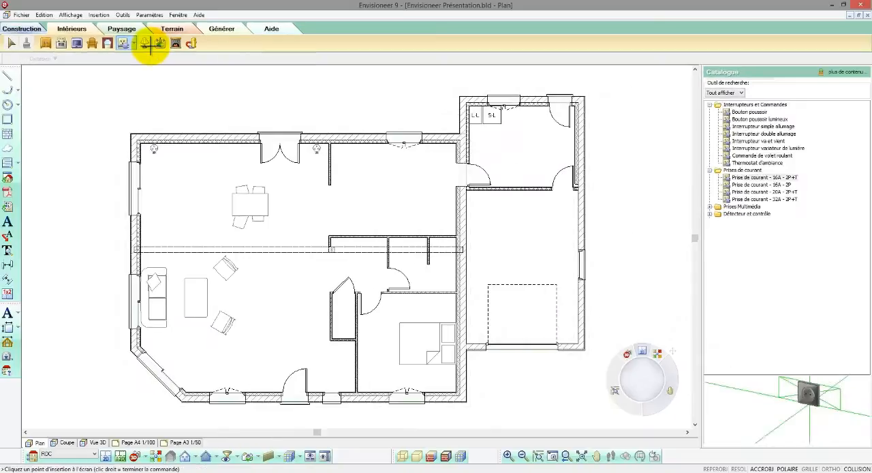
- Insert the ceiling light Plafonier boule in the living room between the two chairs
{"action": "left_click", "coordinate": [146, 43]}
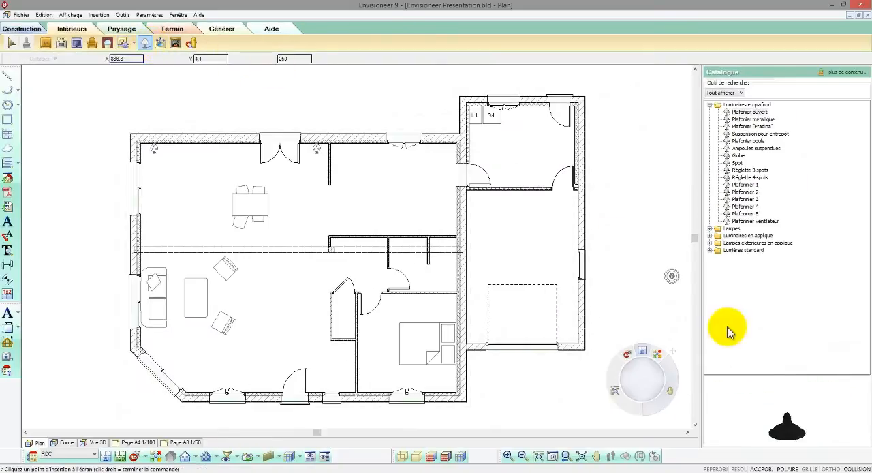
{"action": "left_click", "coordinate": [753, 119]}
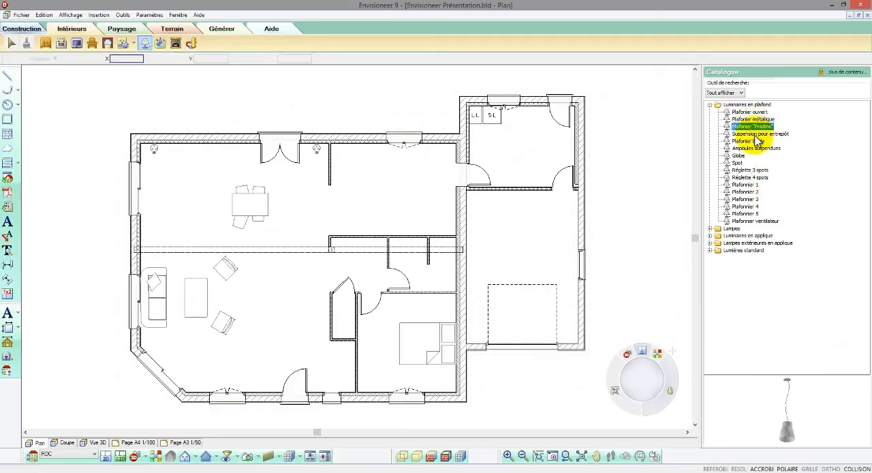
{"action": "left_click", "coordinate": [754, 135]}
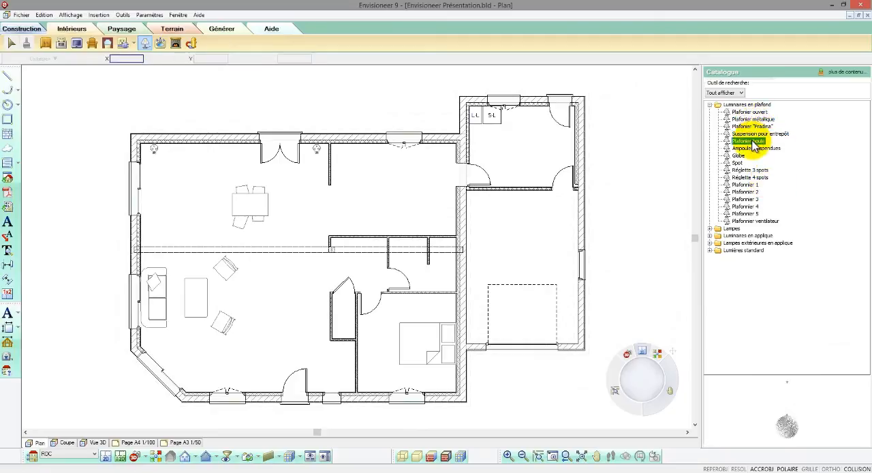
{"action": "left_click_drag", "start_coordinate": [745, 147], "coordinate": [208, 258]}
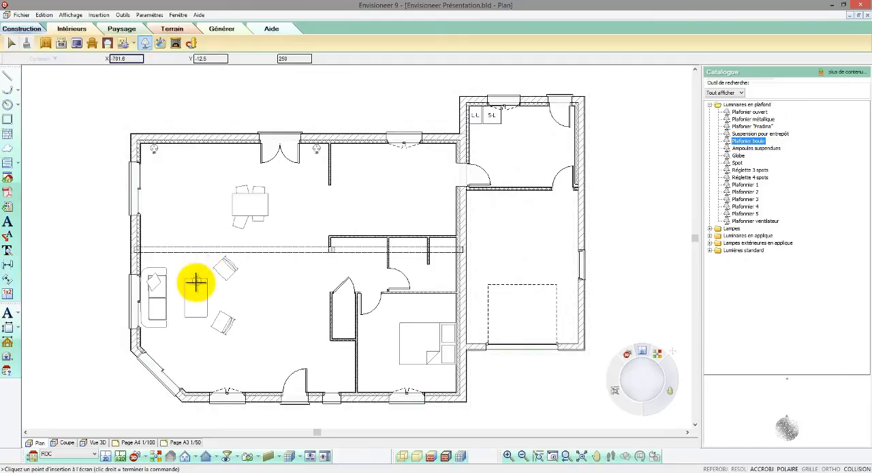
{"action": "left_click", "coordinate": [230, 295]}
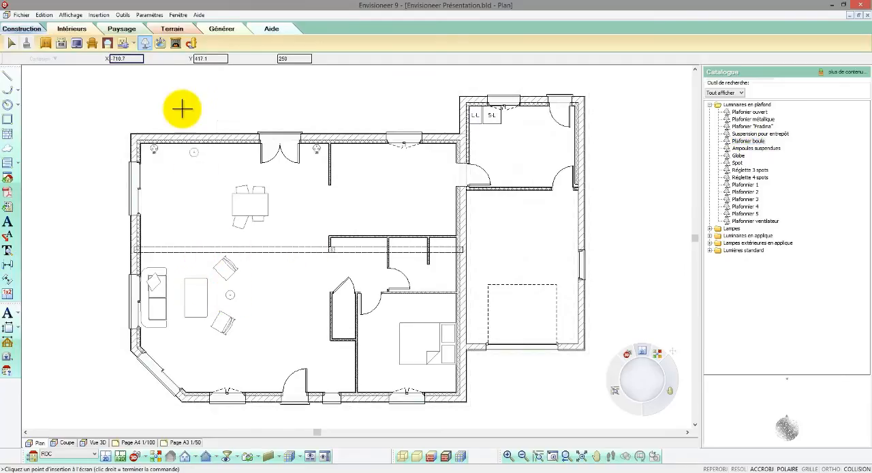
- Insert two Interrupteur va et vient switches, one beside the entrance door and one on the gable wall near the sofa
{"action": "left_click", "coordinate": [135, 44]}
{"action": "left_click", "coordinate": [143, 58]}
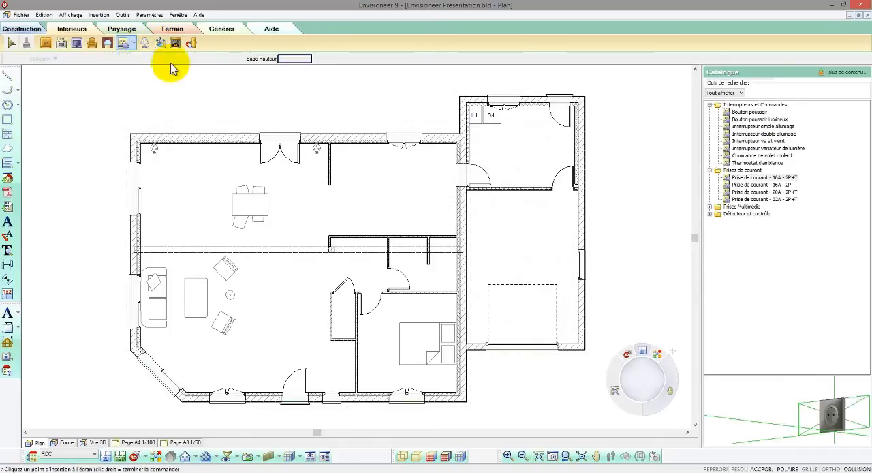
{"action": "left_click", "coordinate": [748, 112]}
{"action": "left_click", "coordinate": [744, 127]}
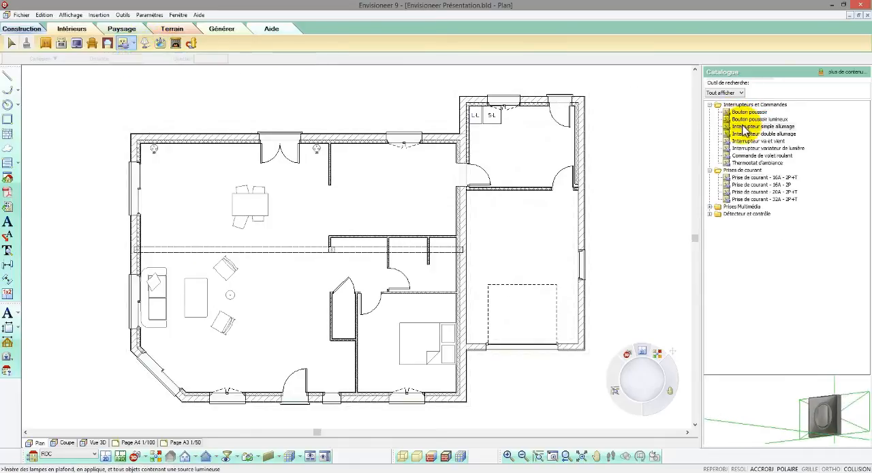
{"action": "left_click", "coordinate": [748, 142]}
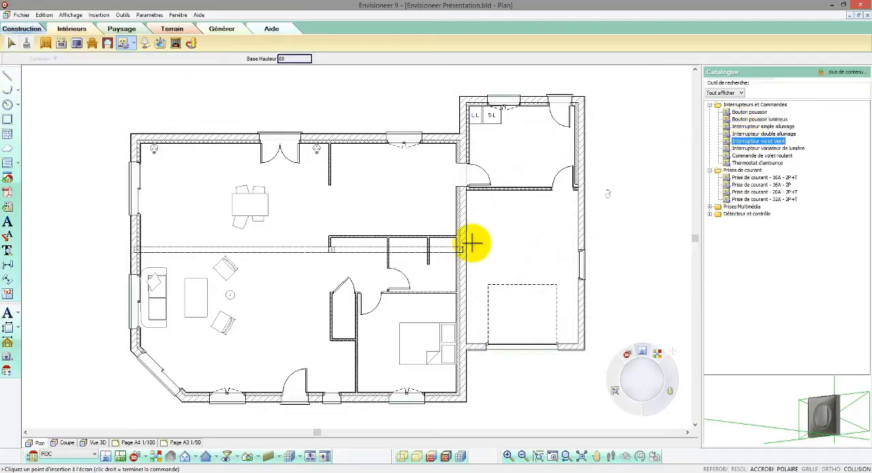
{"action": "left_click", "coordinate": [269, 397]}
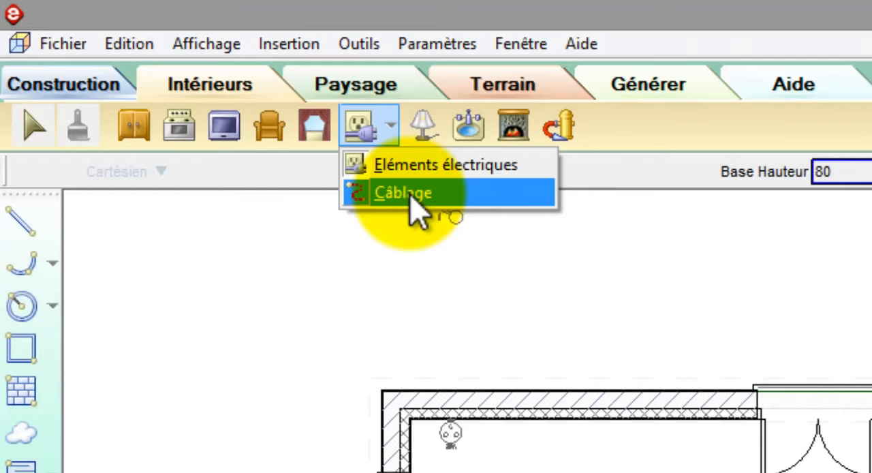
- Draw curved electrical wiring from the gable wall switch through the ceiling light to the switch beside the entrance door
{"action": "left_click", "coordinate": [409, 194]}
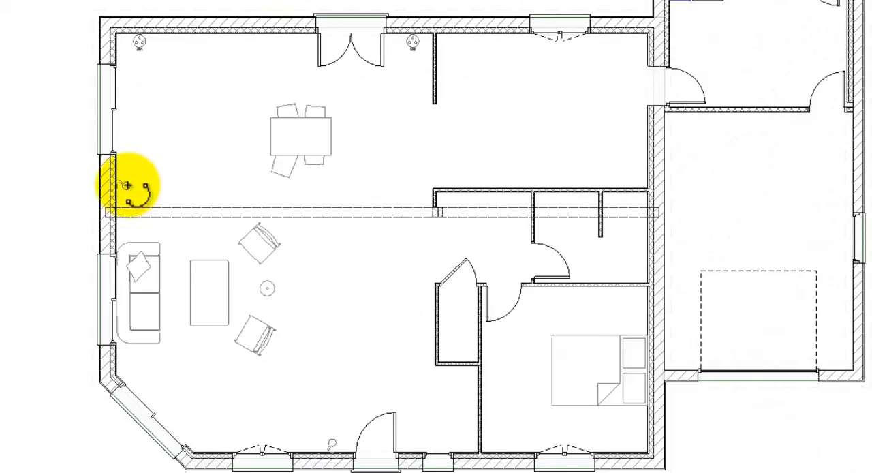
{"action": "left_click", "coordinate": [126, 186]}
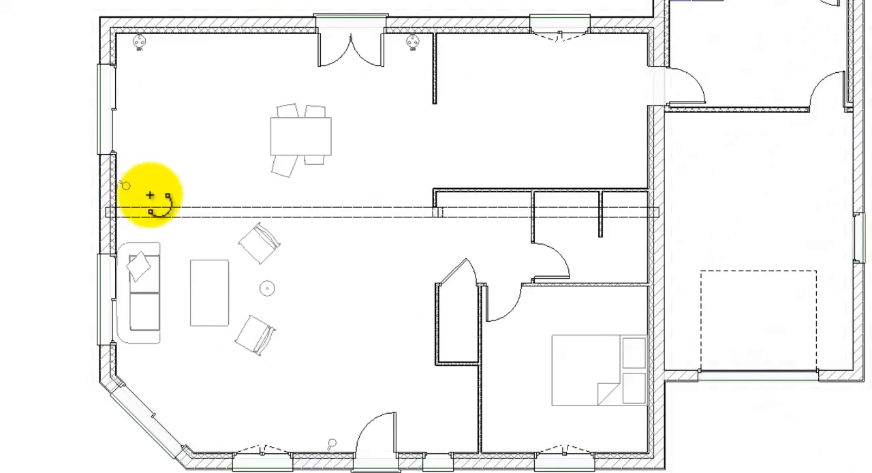
{"action": "left_click", "coordinate": [268, 289]}
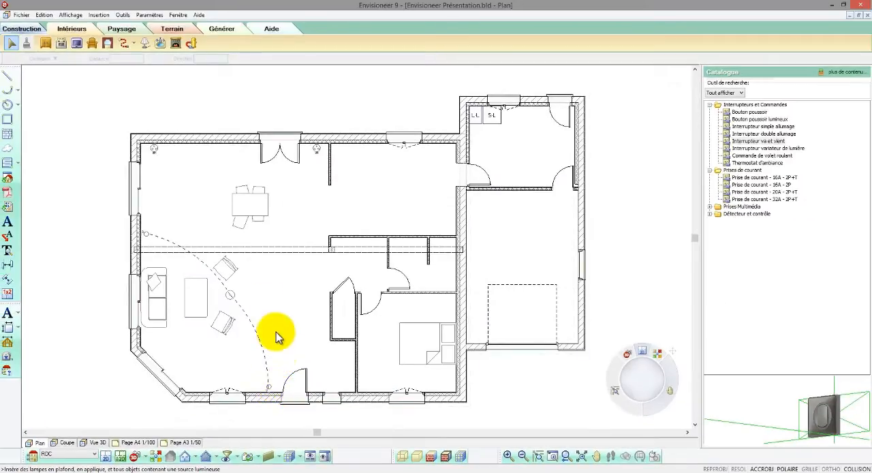
- Insert the toilet Bloc toilette avec cuve at the closed end of the small WC room
{"action": "left_click", "coordinate": [162, 47]}
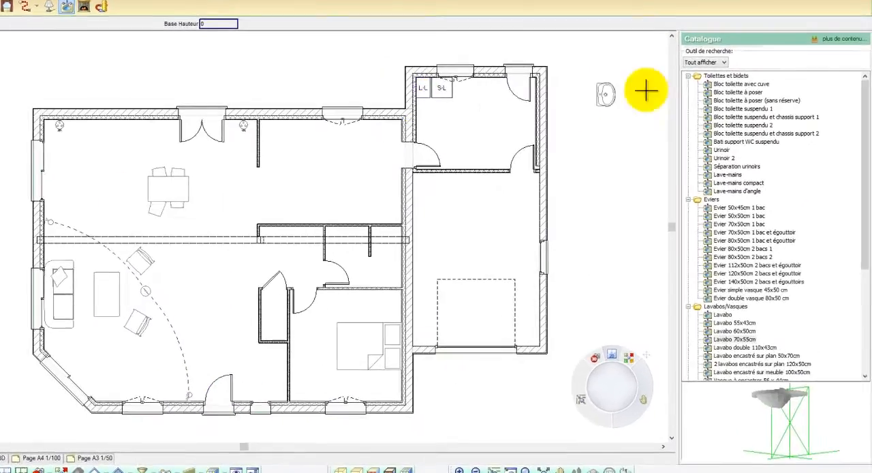
{"action": "left_click", "coordinate": [732, 83]}
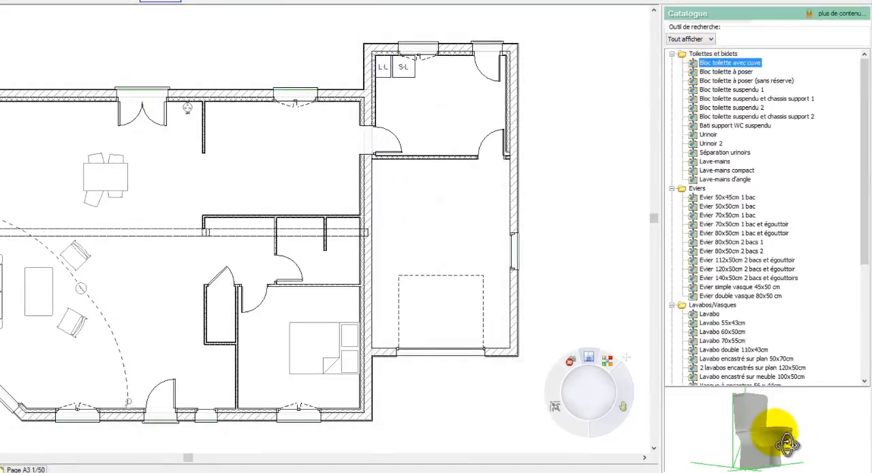
{"action": "left_click_drag", "start_coordinate": [787, 445], "coordinate": [228, 330]}
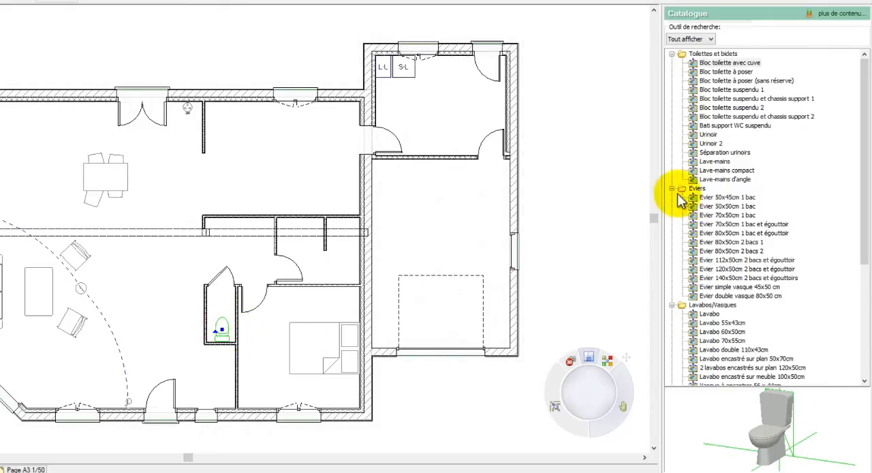
- Insert the double washbasin Lavabo double 110x43cm against the bathroom wall, beside the short shower partition
{"action": "left_click", "coordinate": [705, 162]}
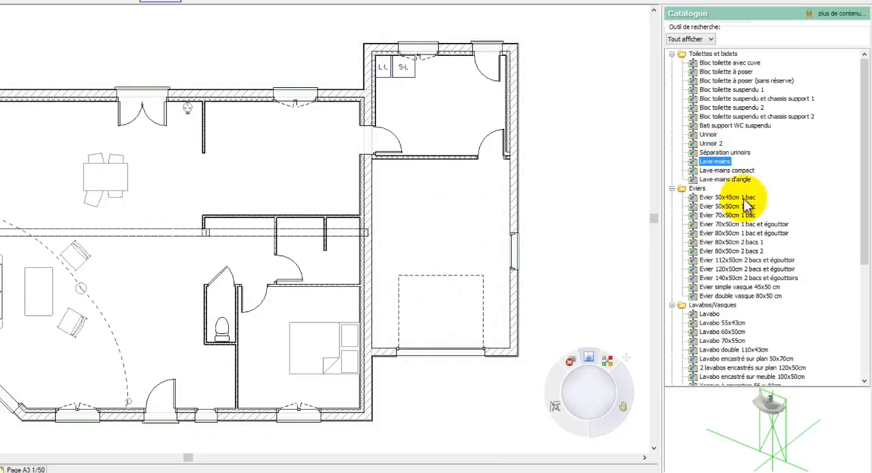
{"action": "left_click", "coordinate": [741, 197]}
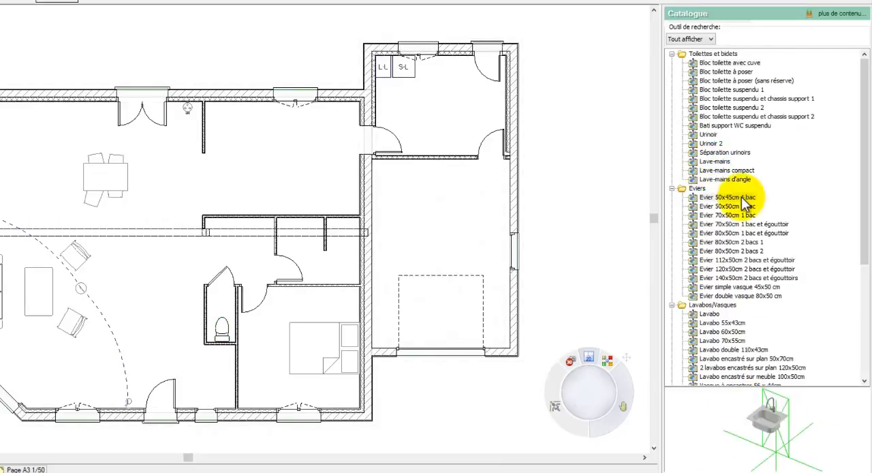
{"action": "left_click", "coordinate": [710, 315]}
{"action": "scroll", "coordinate": [716, 344], "scroll_direction": "down", "scroll_amount": 4}
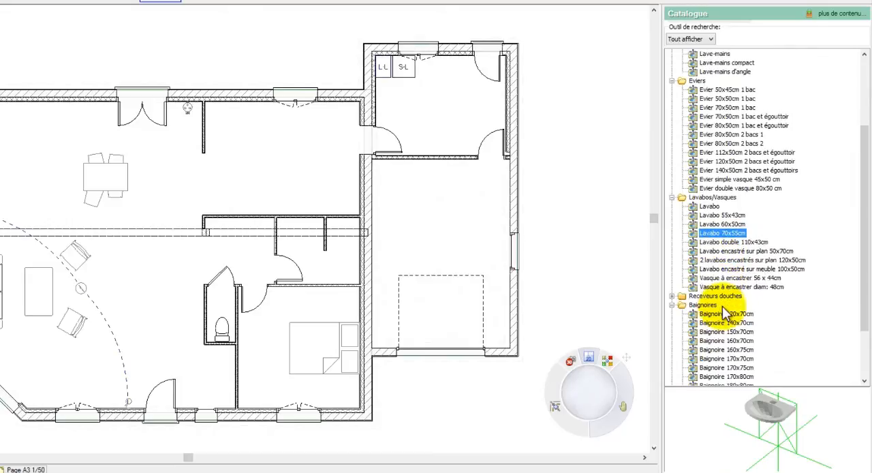
{"action": "left_click", "coordinate": [716, 243]}
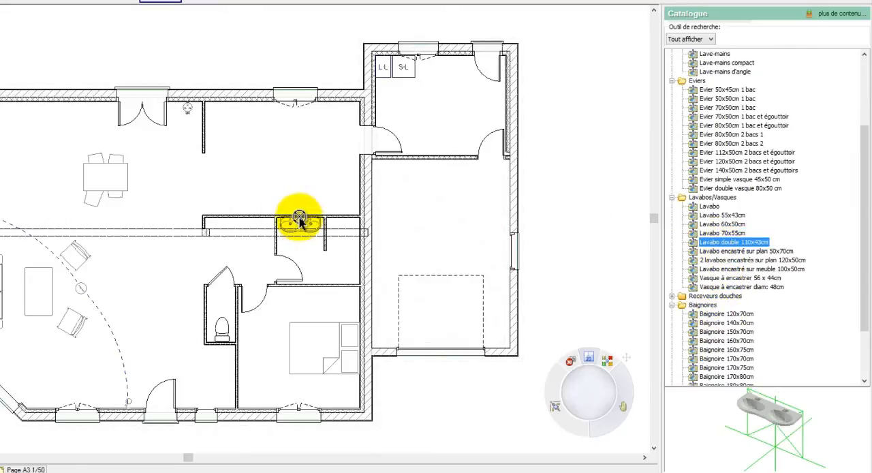
{"action": "left_click", "coordinate": [305, 222]}
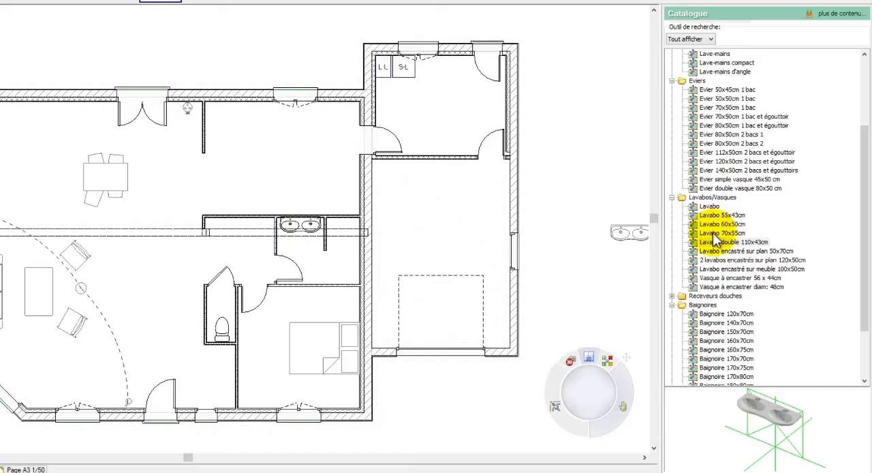
- Insert the shower tray Receveur de douche 90x90cm in the bathroom recess between the short partition and the garage wall
{"action": "double_click", "coordinate": [678, 295]}
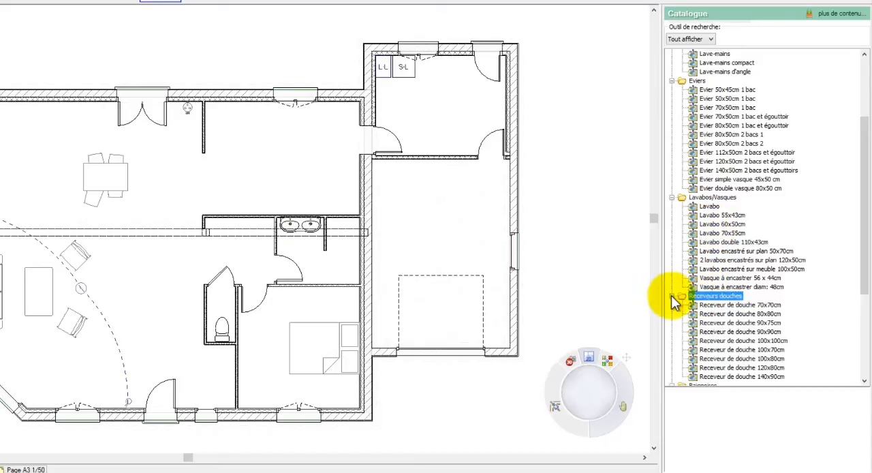
{"action": "left_click", "coordinate": [709, 304]}
{"action": "left_click", "coordinate": [709, 314]}
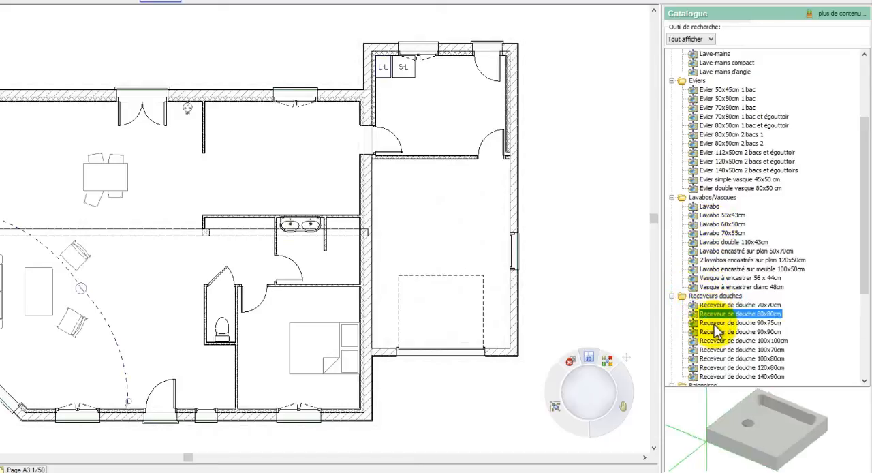
{"action": "left_click", "coordinate": [713, 332]}
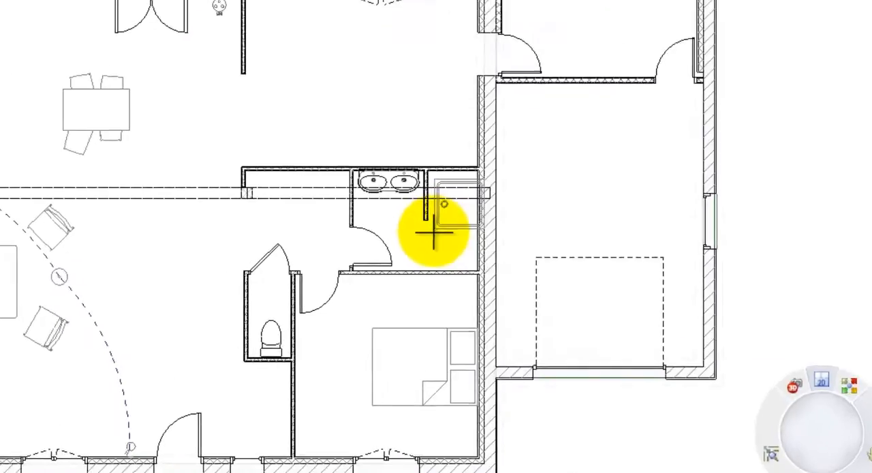
{"action": "left_click", "coordinate": [328, 258]}
{"action": "right_click", "coordinate": [328, 258]}
{"action": "left_click", "coordinate": [490, 229]}
{"action": "left_click", "coordinate": [498, 206]}
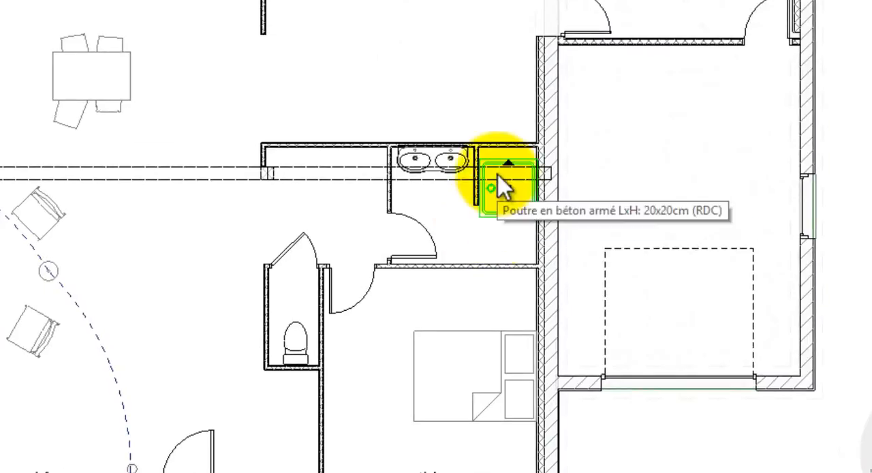
- Rotate the shower tray a quarter turn towards the garage wall and move its corner into the inside corner of the recess
{"action": "left_click_drag", "start_coordinate": [510, 164], "coordinate": [539, 200]}
{"action": "right_click", "coordinate": [545, 171]}
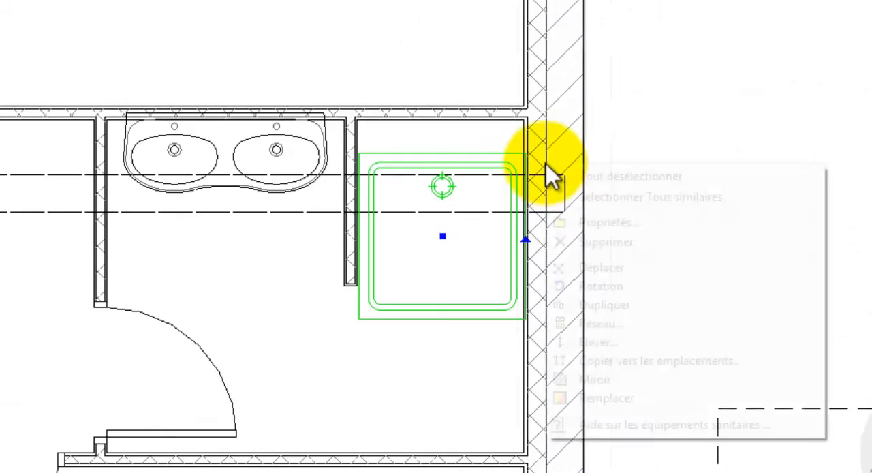
{"action": "left_click", "coordinate": [590, 268]}
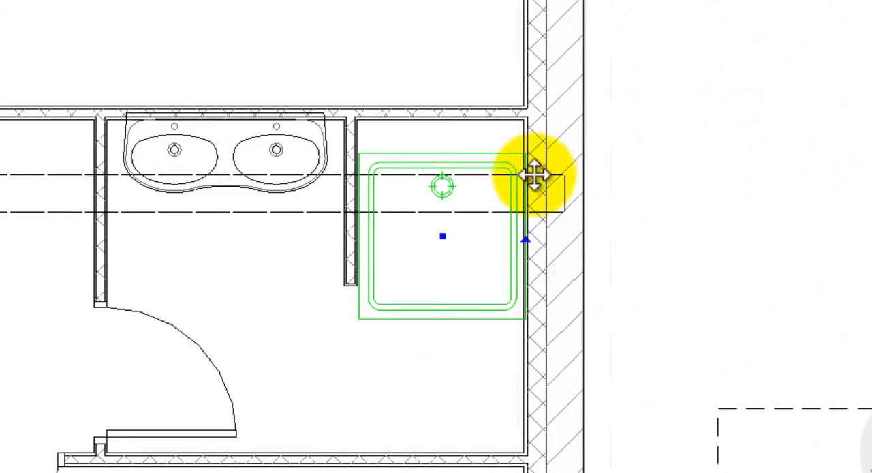
{"action": "left_click", "coordinate": [528, 157]}
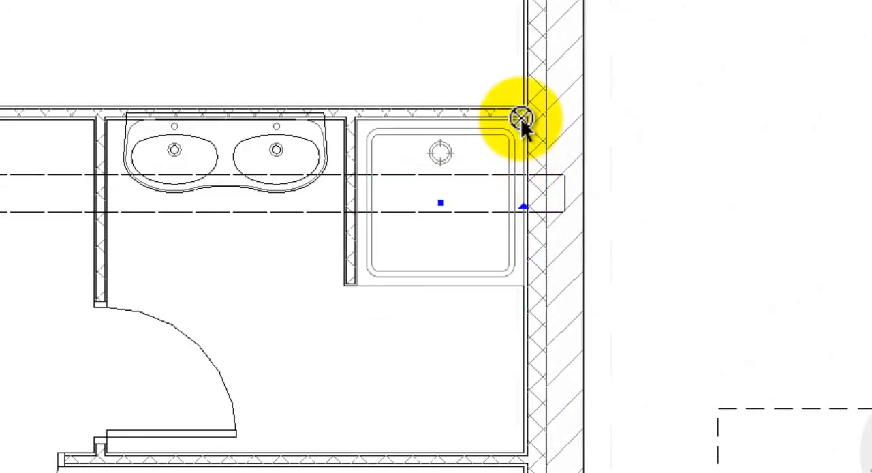
{"action": "left_click", "coordinate": [525, 121]}
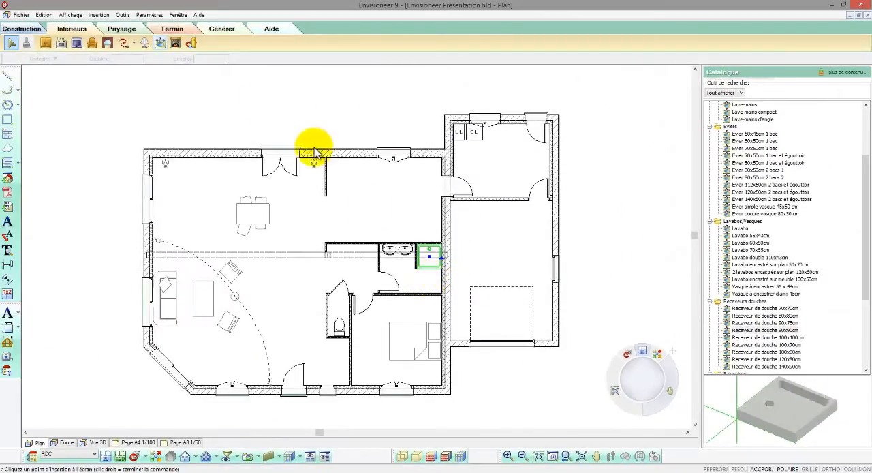
- Insert the stove Poêle-cheminée carrossé against the living room's gable wall, just above the sofa in plan
{"action": "left_click", "coordinate": [176, 43]}
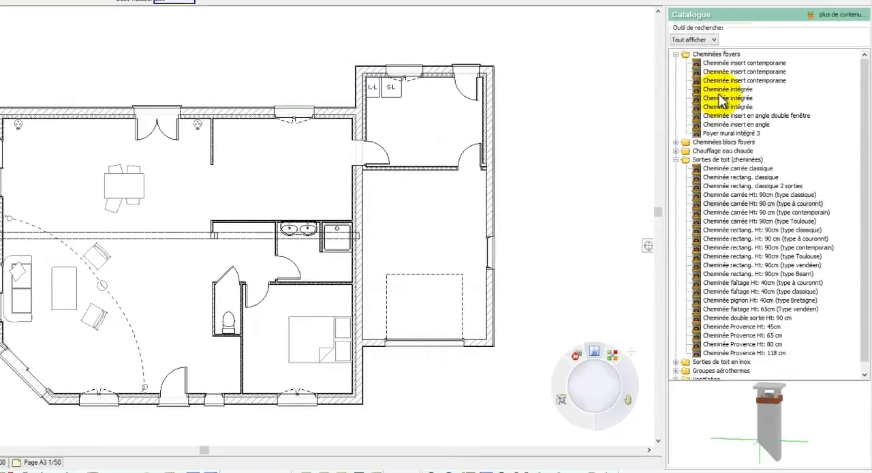
{"action": "left_click", "coordinate": [724, 62]}
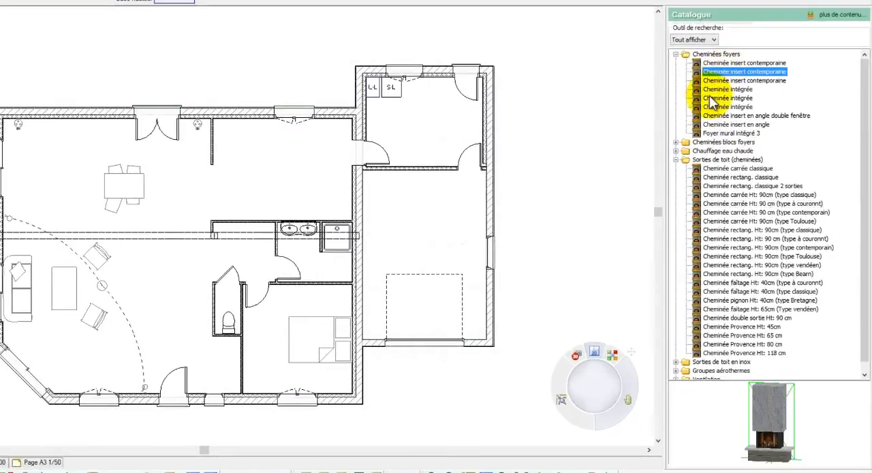
{"action": "left_click", "coordinate": [702, 169]}
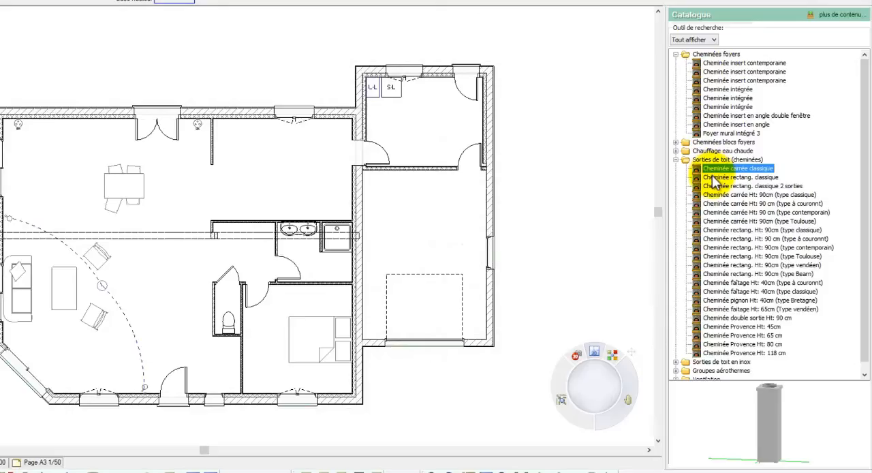
{"action": "left_click", "coordinate": [713, 80]}
{"action": "left_click", "coordinate": [714, 89]}
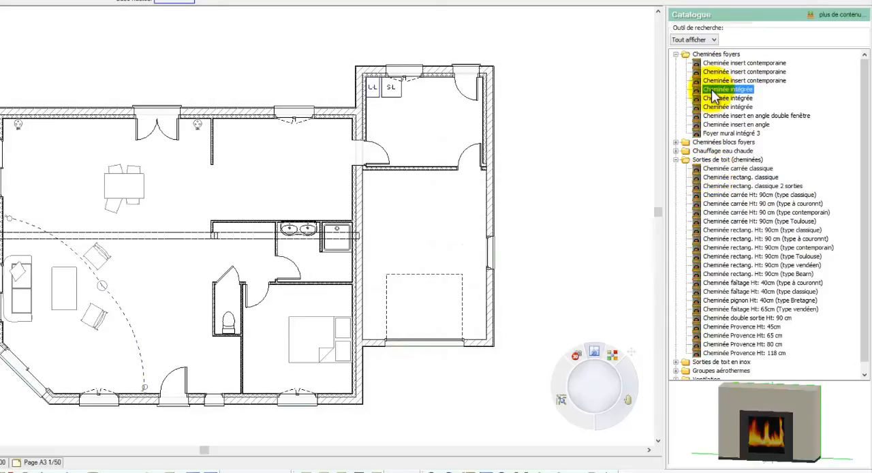
{"action": "left_click", "coordinate": [716, 126]}
{"action": "left_click", "coordinate": [716, 133]}
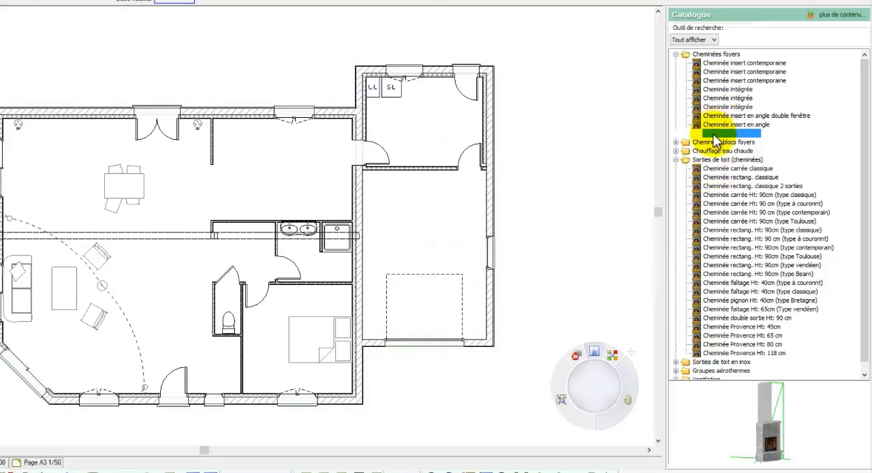
{"action": "left_click", "coordinate": [676, 143]}
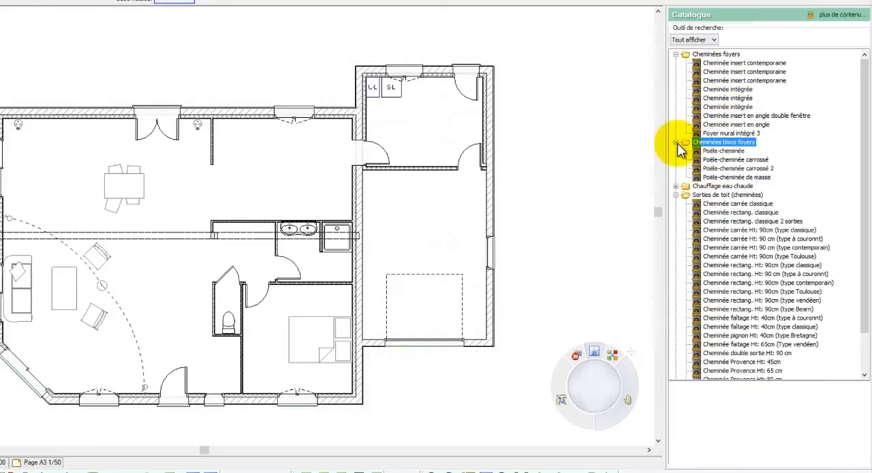
{"action": "left_click", "coordinate": [715, 150]}
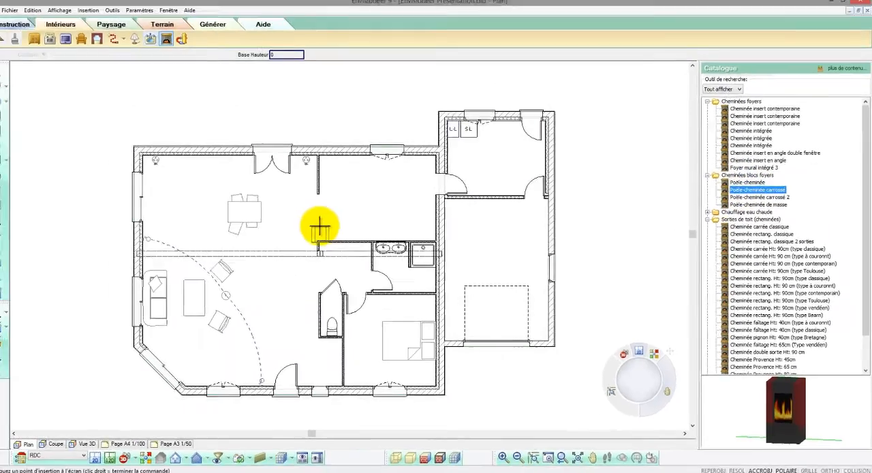
{"action": "right_click", "coordinate": [167, 254]}
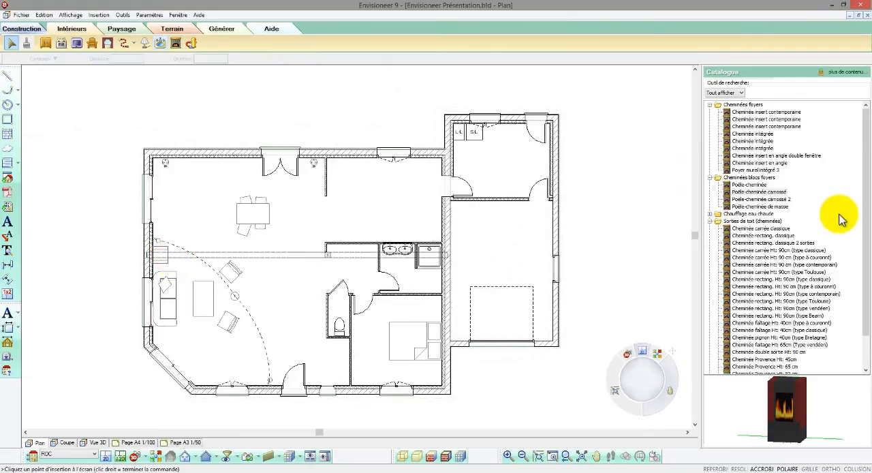
- Preview the heat pumps Pompe à chaleur 1u. and 2u. among the Groupes aérothermes of the catalogue
{"action": "left_click_drag", "start_coordinate": [866, 207], "coordinate": [867, 243]}
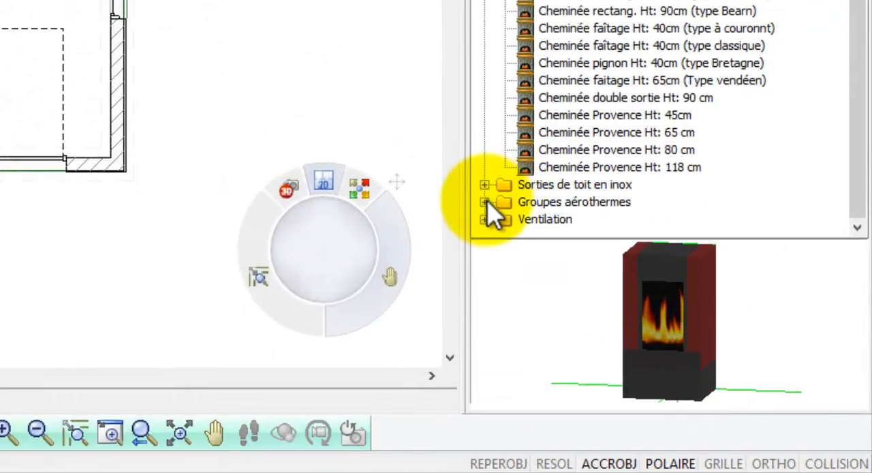
{"action": "left_click", "coordinate": [484, 201]}
{"action": "left_click", "coordinate": [553, 201]}
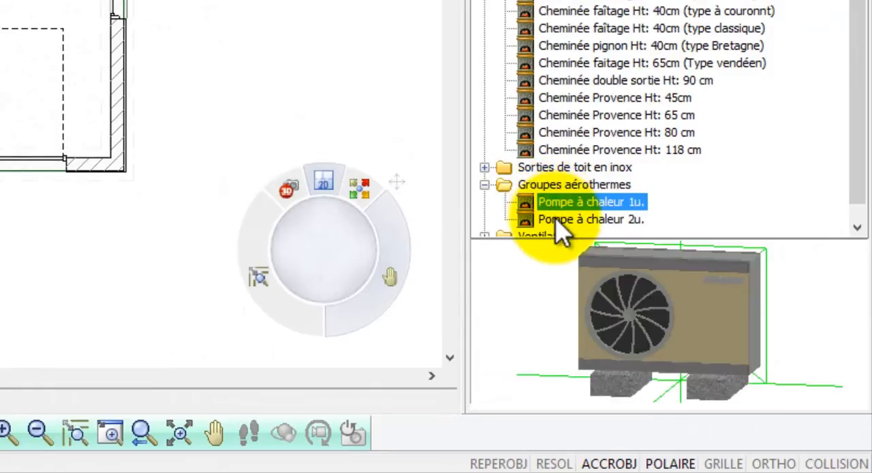
{"action": "left_click", "coordinate": [559, 219]}
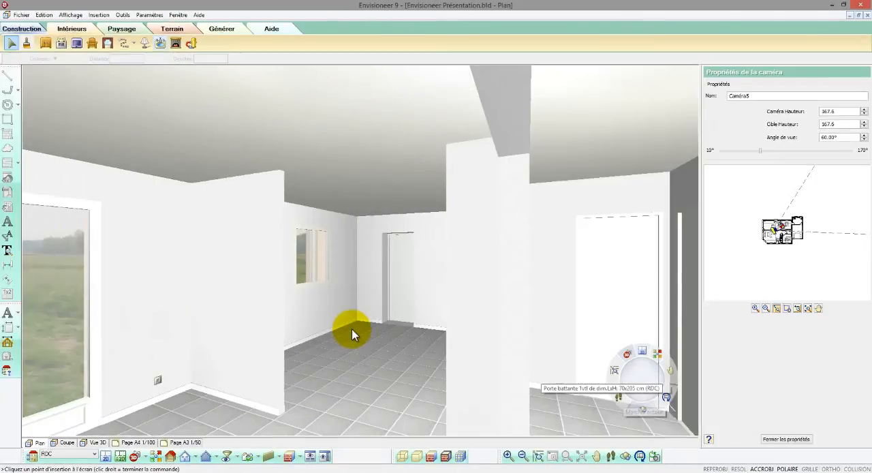
- Set the top of the kitchen's short partition wall to Niveau réel with a fixed height of 120
{"action": "left_click", "coordinate": [271, 308]}
{"action": "right_click", "coordinate": [272, 307]}
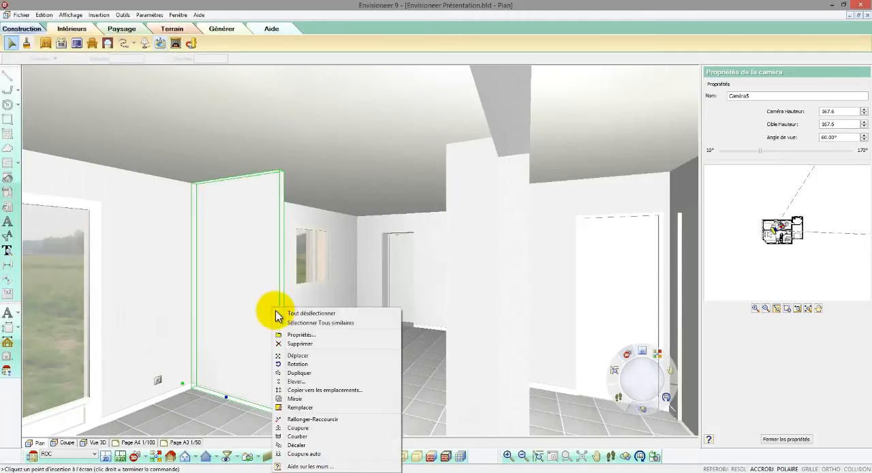
{"action": "left_click", "coordinate": [289, 332]}
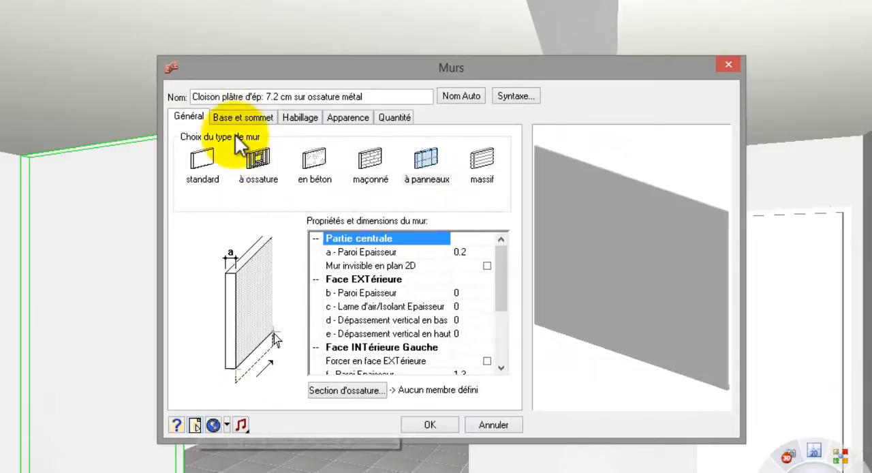
{"action": "left_click", "coordinate": [235, 120]}
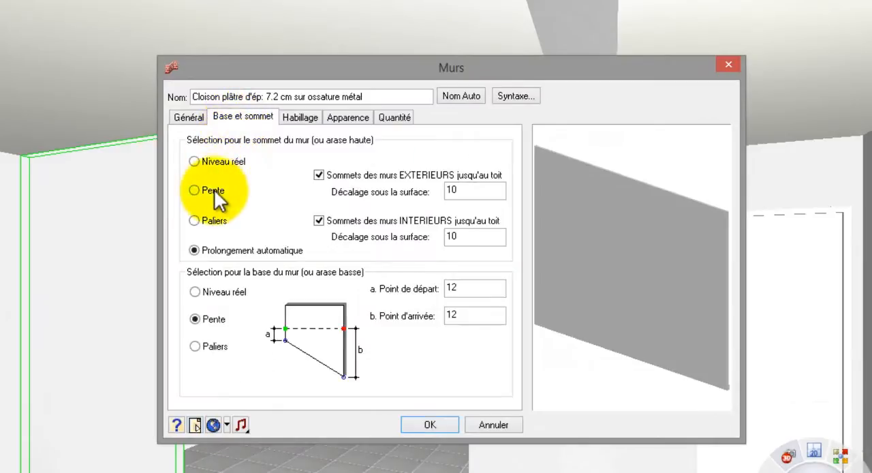
{"action": "left_click", "coordinate": [210, 162]}
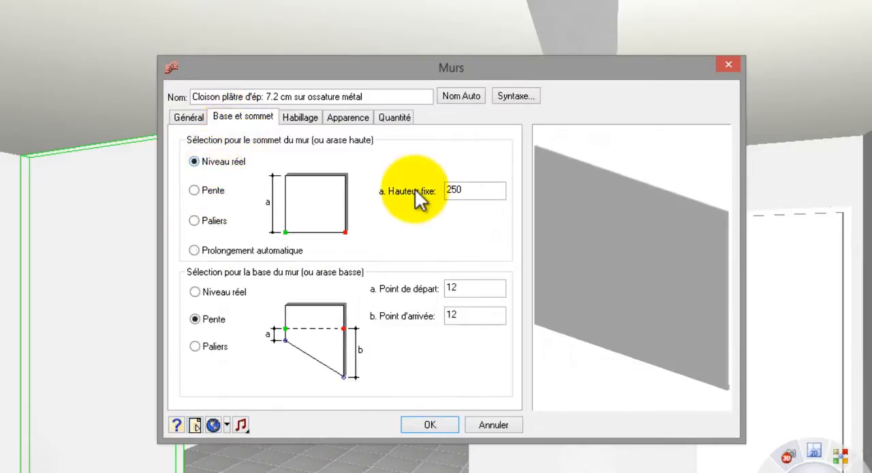
{"action": "left_click_drag", "start_coordinate": [497, 190], "coordinate": [432, 201]}
{"action": "type", "text": "120"}
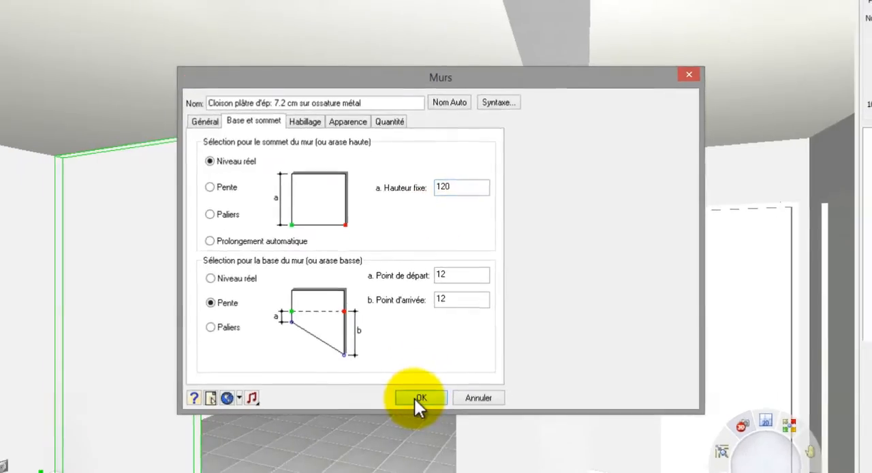
{"action": "left_click", "coordinate": [423, 421]}
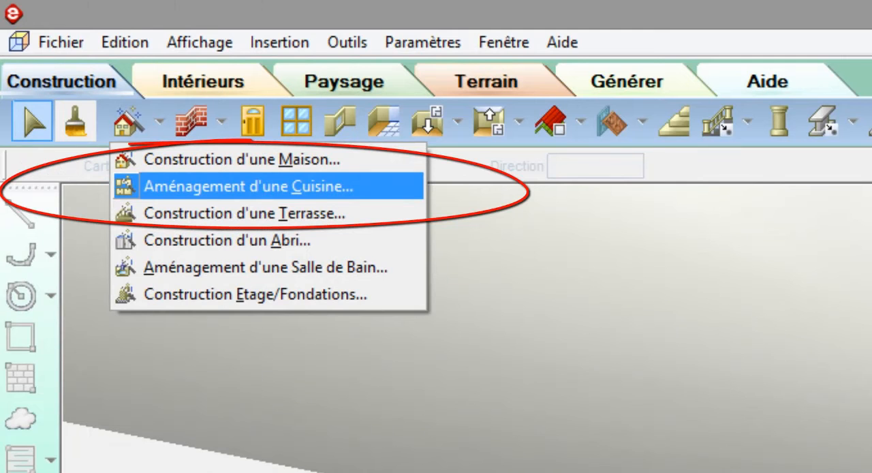
- Start the Aménagement d'une Cuisine assistant with Plan disposé en couloir, refrigerator and sink along one wall and the cooker centred on the opposite one
{"action": "left_click", "coordinate": [201, 189]}
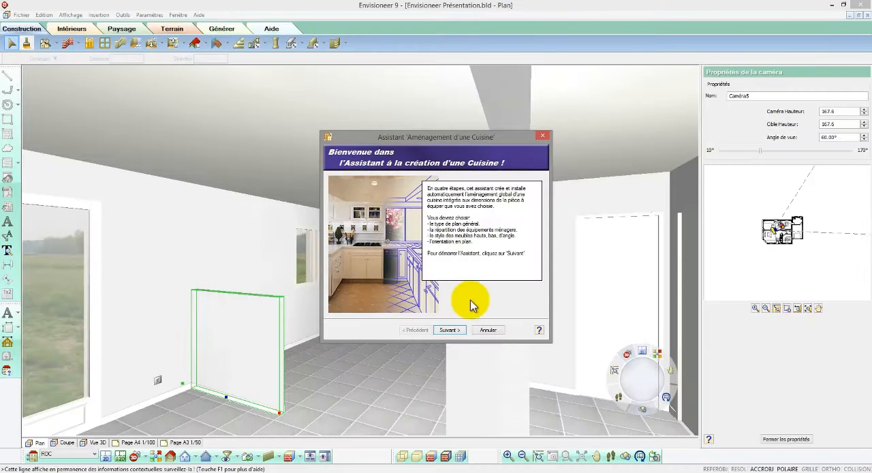
{"action": "left_click", "coordinate": [450, 330]}
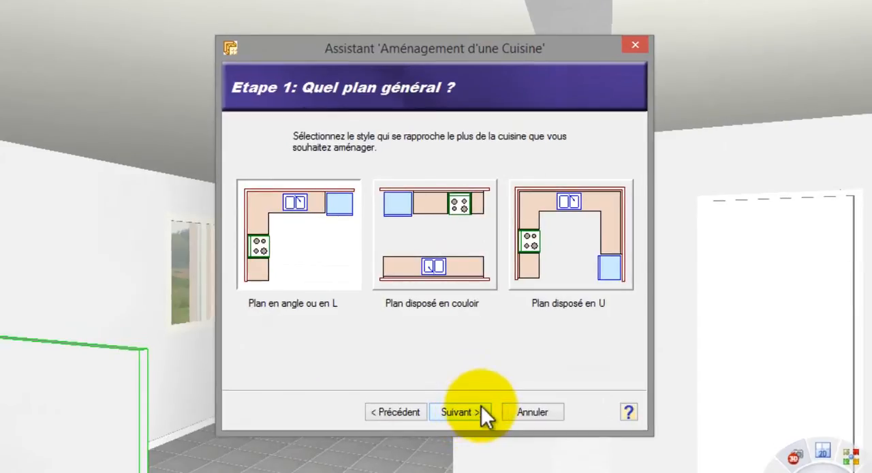
{"action": "left_click", "coordinate": [427, 264]}
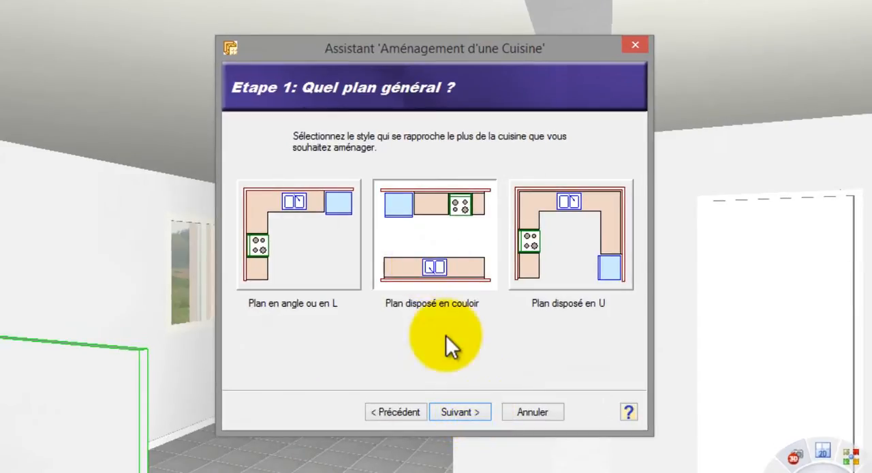
{"action": "left_click", "coordinate": [466, 409]}
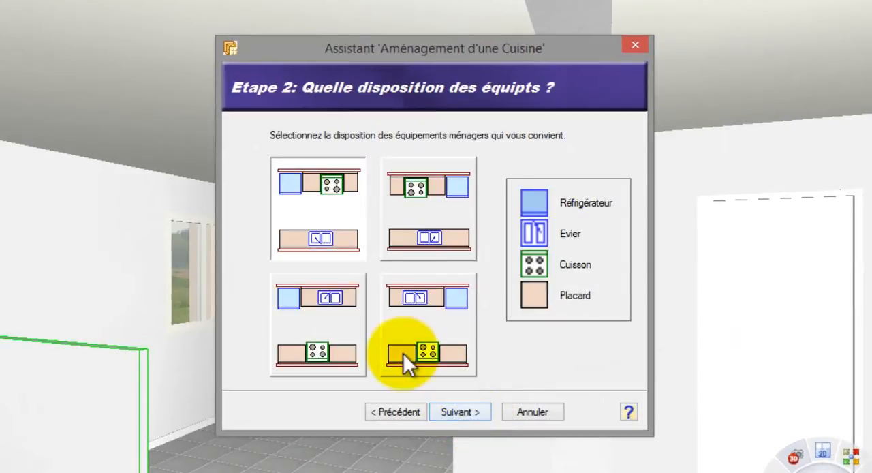
{"action": "left_click", "coordinate": [349, 321]}
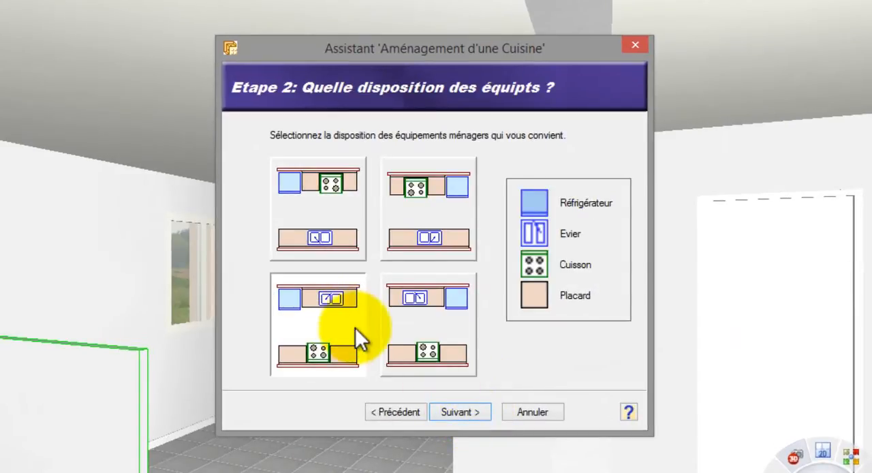
{"action": "left_click", "coordinate": [461, 411]}
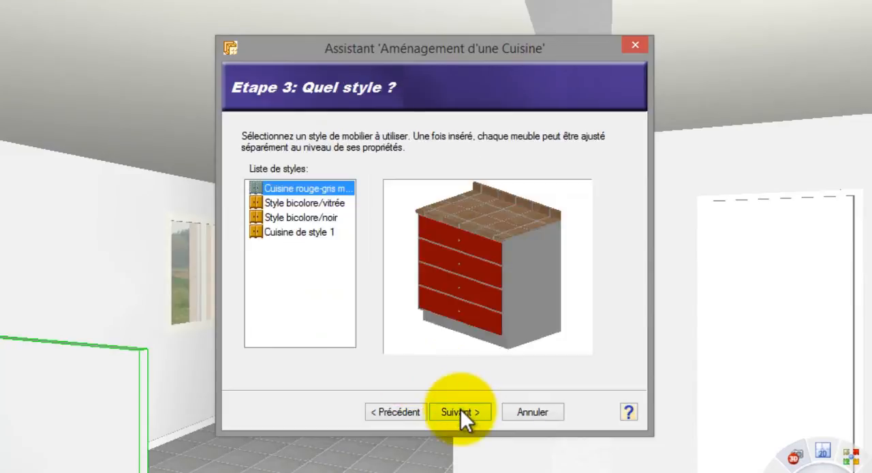
- Use the Cuisine rouge-gris style with the first plan orientation, refrigerator and sink along the upper wall, and place the kitchen beside the short partition
{"action": "left_click", "coordinate": [338, 204]}
{"action": "left_click", "coordinate": [341, 188]}
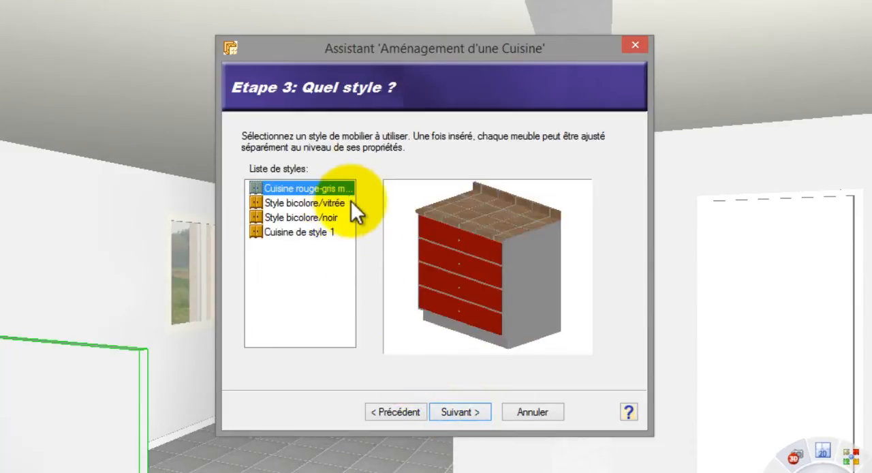
{"action": "left_click", "coordinate": [466, 412]}
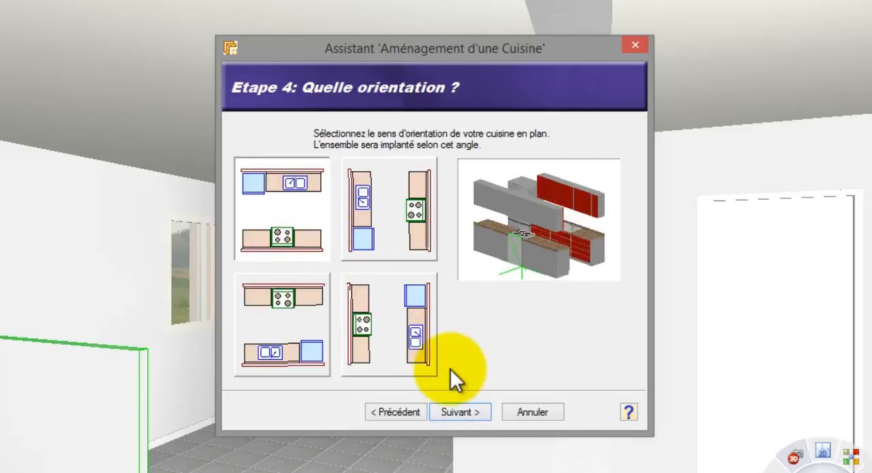
{"action": "left_click", "coordinate": [465, 411]}
{"action": "left_click", "coordinate": [459, 399]}
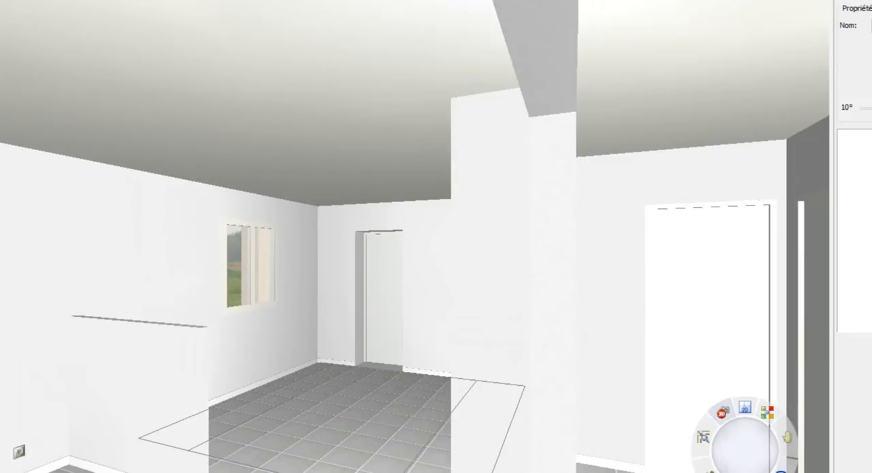
{"action": "left_click", "coordinate": [523, 470]}
{"action": "left_click", "coordinate": [496, 280]}
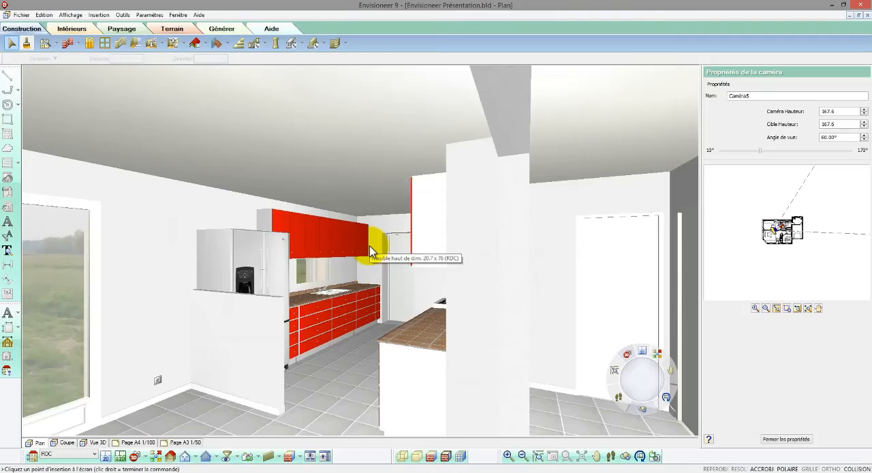
- Delete the red wall cabinets that cover the kitchen window above the sink
{"action": "left_click", "coordinate": [313, 257]}
{"action": "left_click_drag", "start_coordinate": [314, 258], "coordinate": [334, 259]}
{"action": "key", "text": "Delete"}
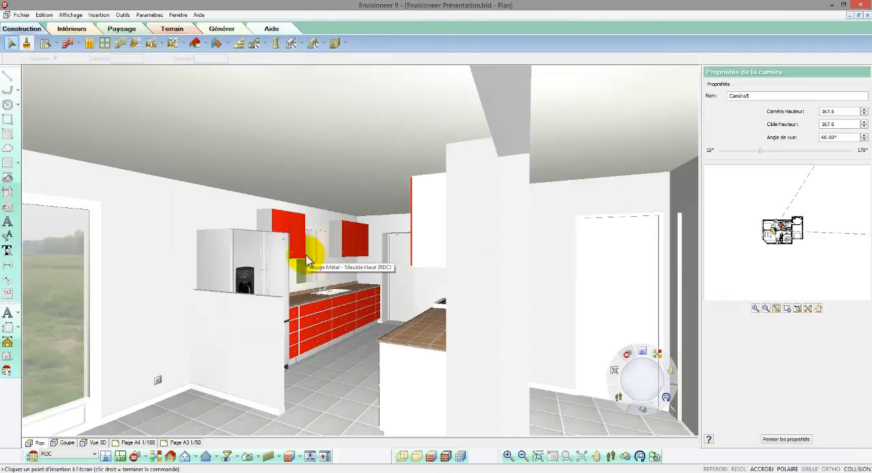
- Change the four-drawer base cabinet between the refrigerator and the sink to type 4, with one drawer above two doors
{"action": "left_click", "coordinate": [312, 317]}
{"action": "right_click", "coordinate": [311, 315]}
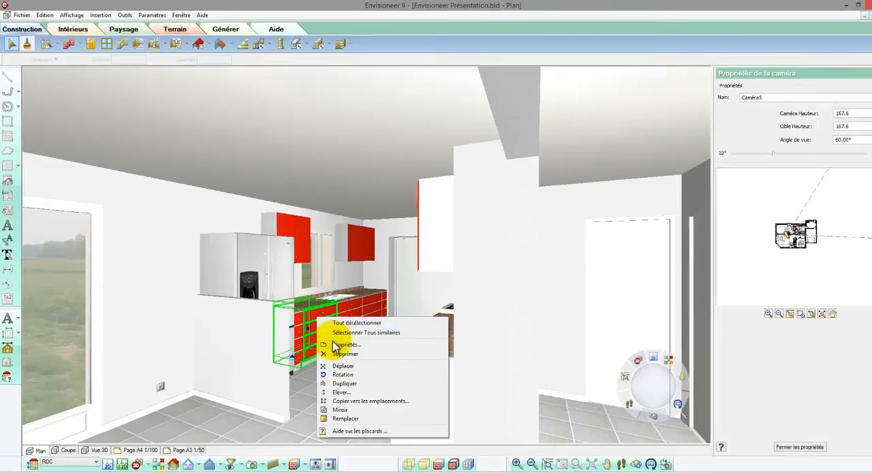
{"action": "left_click", "coordinate": [344, 344]}
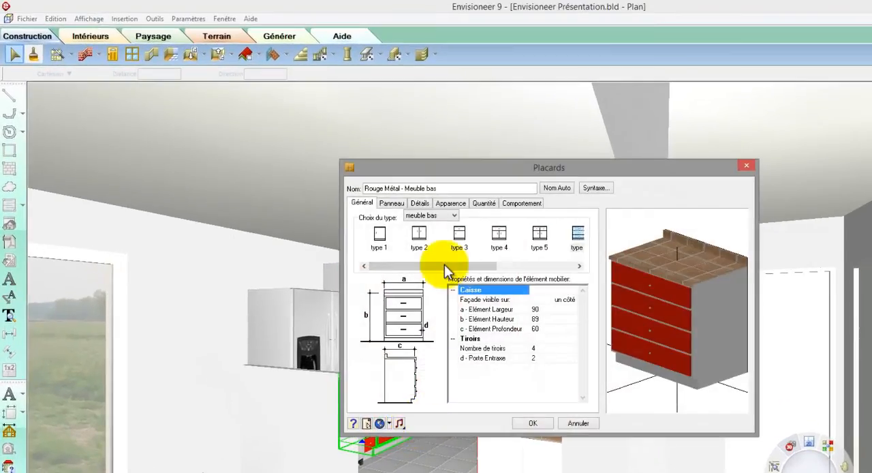
{"action": "left_click", "coordinate": [420, 238]}
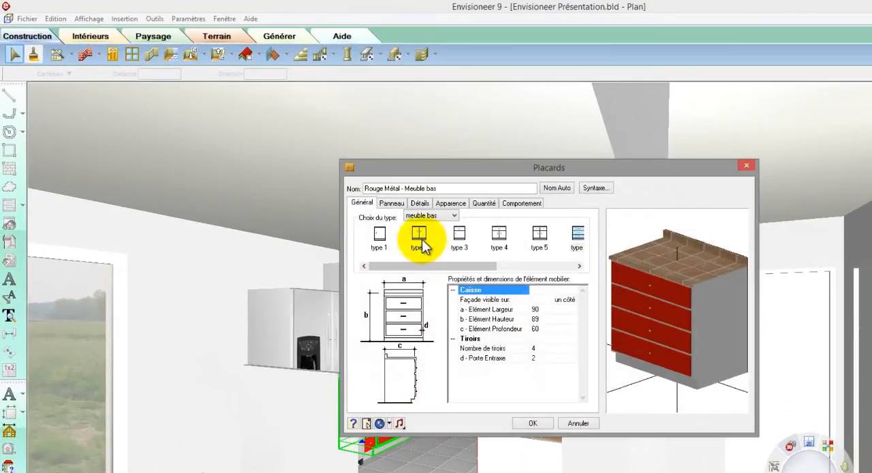
{"action": "left_click", "coordinate": [499, 235]}
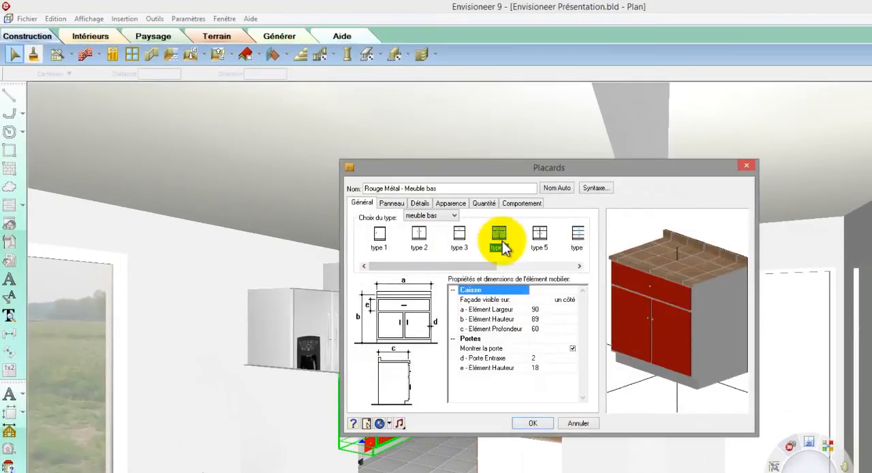
{"action": "left_click", "coordinate": [526, 422]}
- Select the wall cabinets on both sides of the kitchen window and give their doors the vitrage 2 front style
{"action": "left_click", "coordinate": [360, 280]}
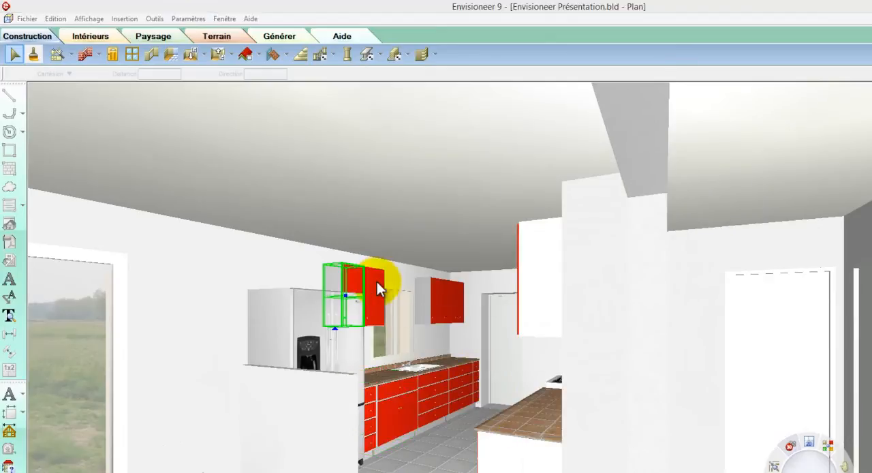
{"action": "left_click", "coordinate": [447, 300], "text": "shift"}
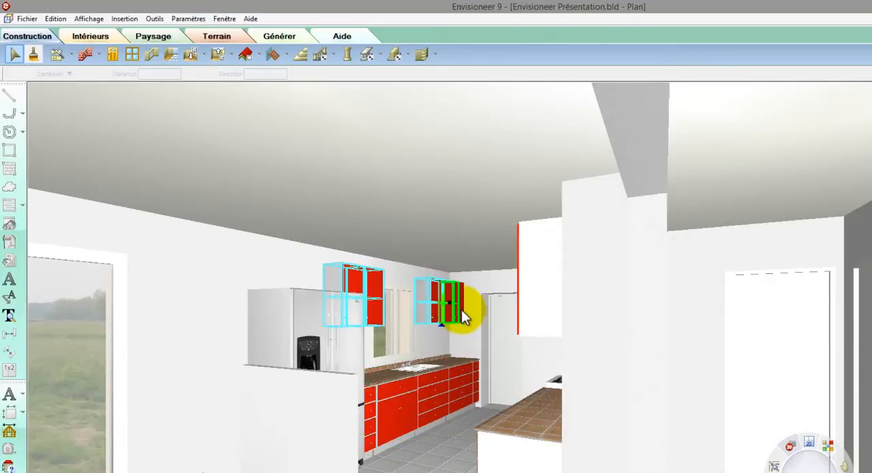
{"action": "right_click", "coordinate": [463, 315]}
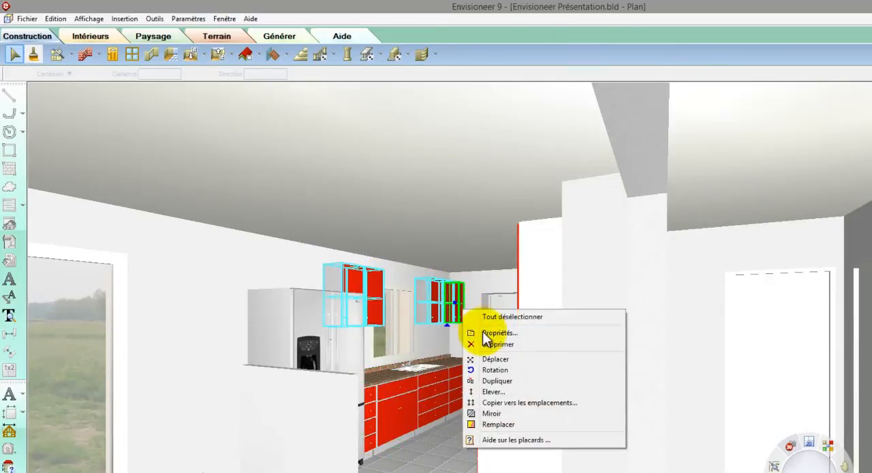
{"action": "left_click", "coordinate": [485, 333]}
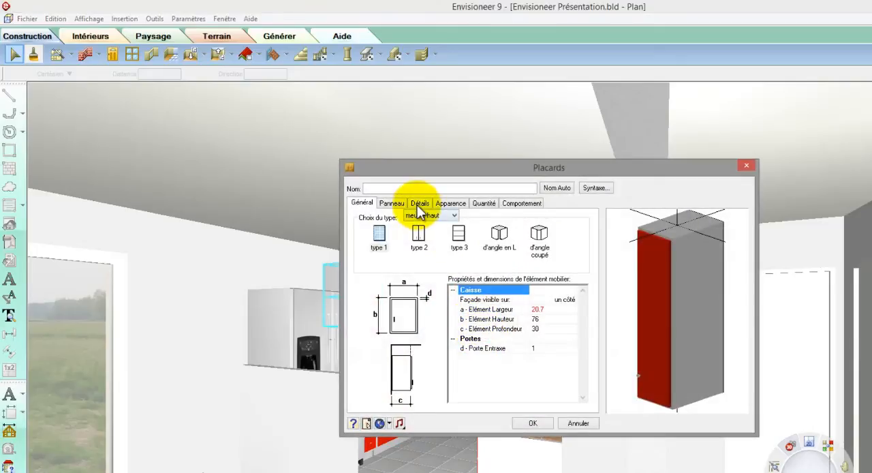
{"action": "left_click", "coordinate": [402, 204]}
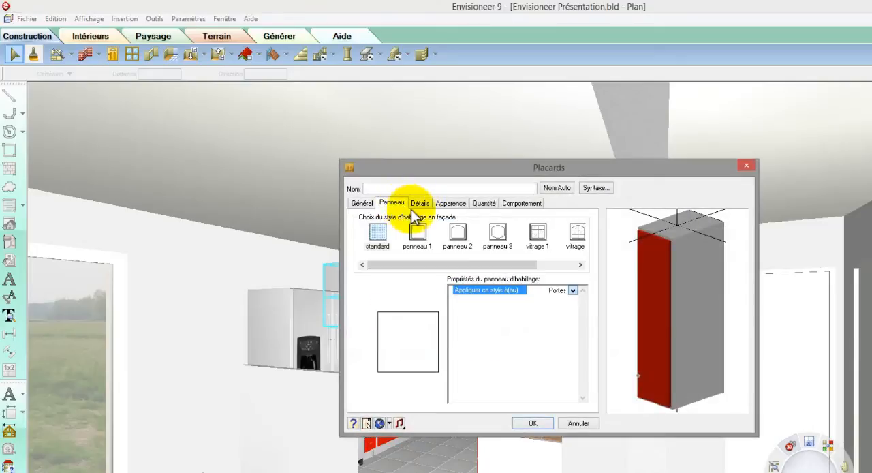
{"action": "left_click", "coordinate": [510, 235]}
{"action": "left_click", "coordinate": [577, 234]}
{"action": "left_click_drag", "start_coordinate": [661, 290], "coordinate": [683, 296]}
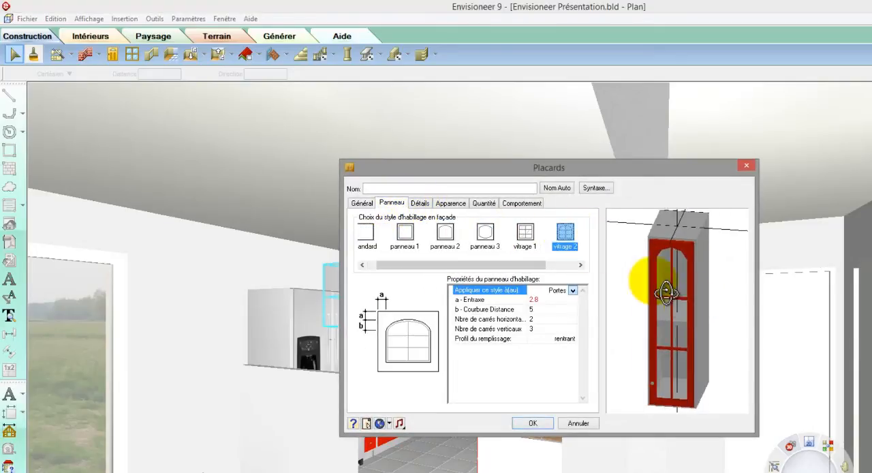
- Set the number of shelves in the selected wall cabinets to 2 and apply the cabinet changes
{"action": "left_click", "coordinate": [420, 203]}
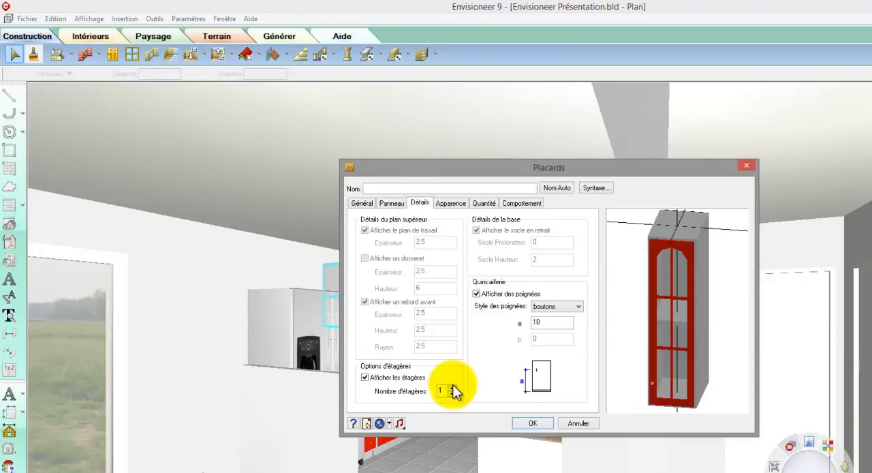
{"action": "left_click", "coordinate": [451, 386]}
{"action": "left_click_drag", "start_coordinate": [655, 379], "coordinate": [653, 376]}
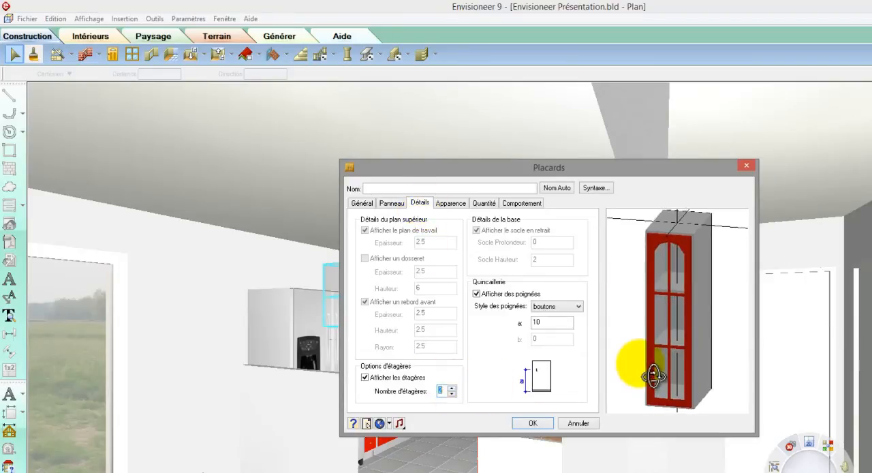
{"action": "left_click", "coordinate": [535, 423]}
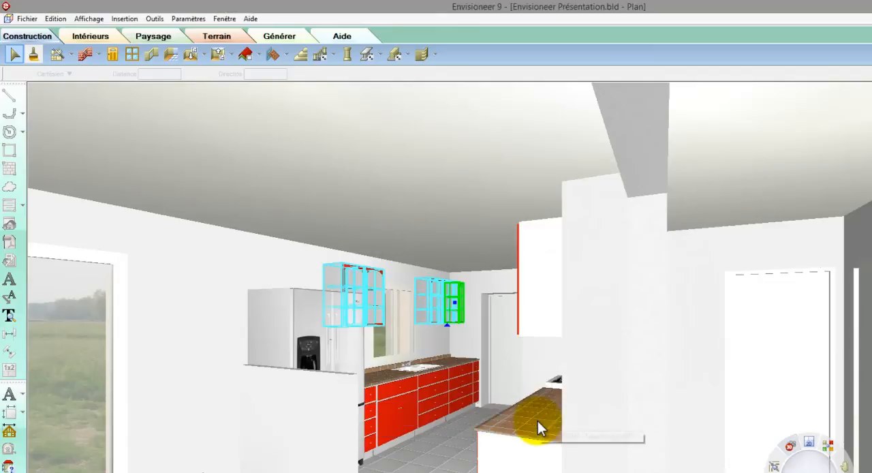
{"action": "left_click", "coordinate": [15, 55]}
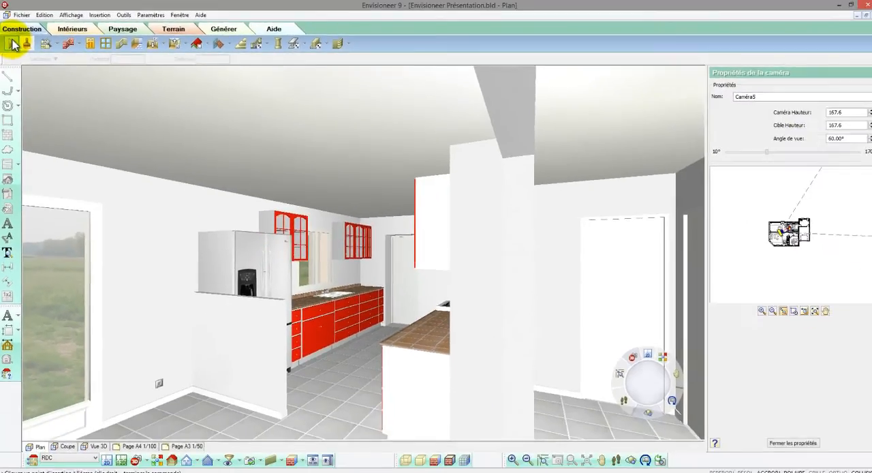
- Walk the camera round to the living room and set the Plafonier boule ceiling lamp's brightness percentage to 100
{"action": "left_click", "coordinate": [610, 455]}
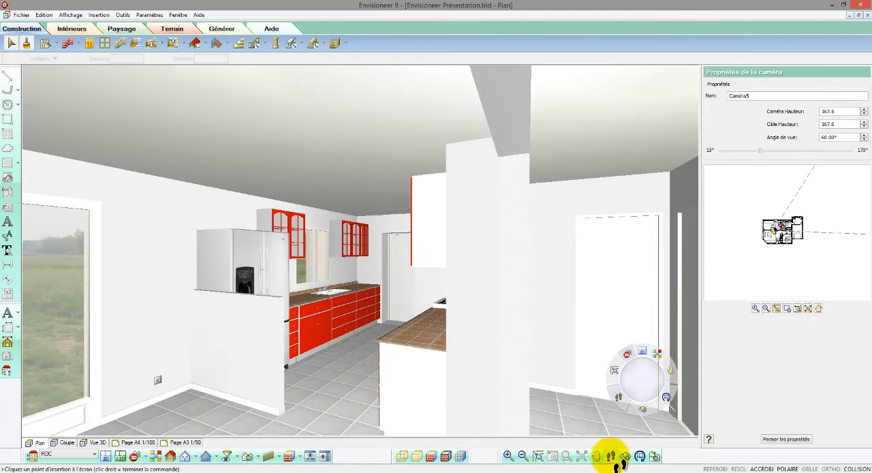
{"action": "left_click_drag", "start_coordinate": [335, 372], "coordinate": [279, 310]}
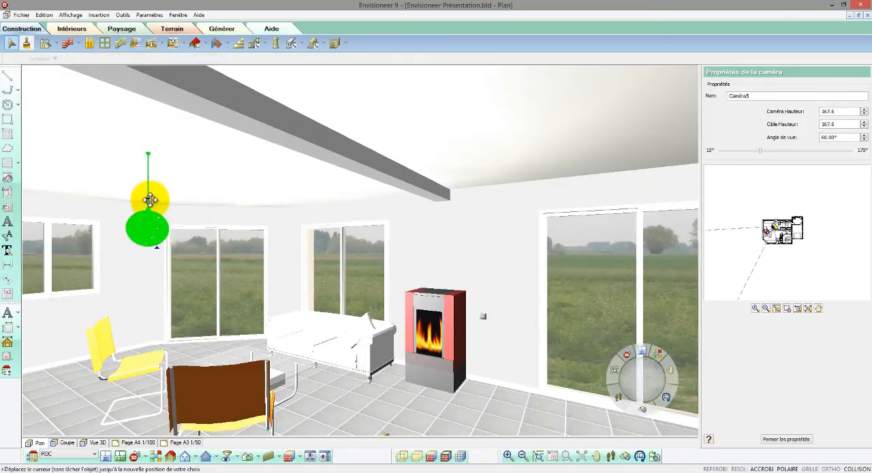
{"action": "left_click_drag", "start_coordinate": [150, 200], "coordinate": [160, 144]}
{"action": "right_click", "coordinate": [161, 143]}
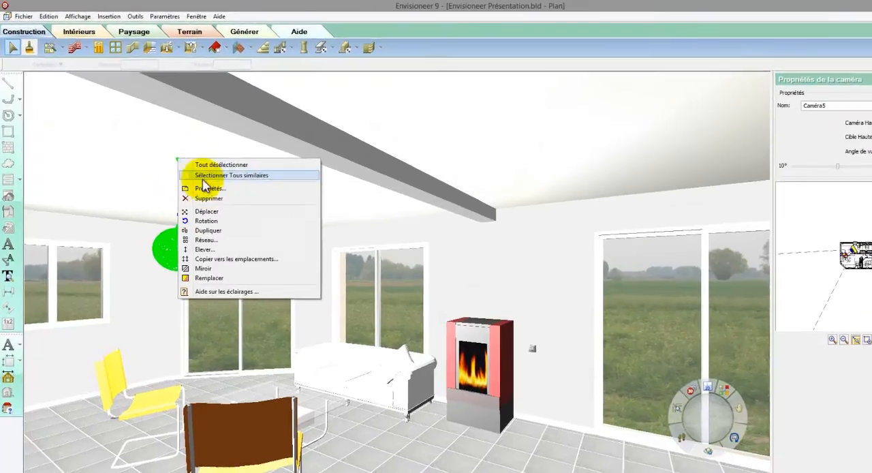
{"action": "left_click", "coordinate": [186, 173]}
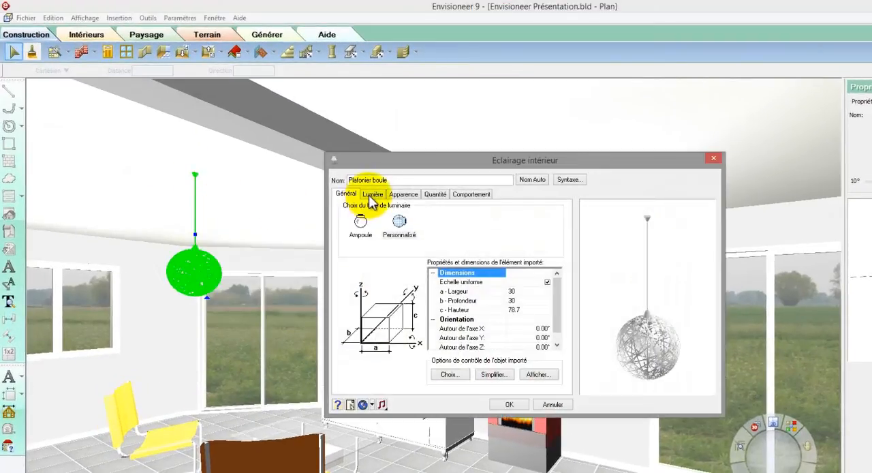
{"action": "left_click", "coordinate": [372, 196]}
{"action": "double_click", "coordinate": [412, 212]}
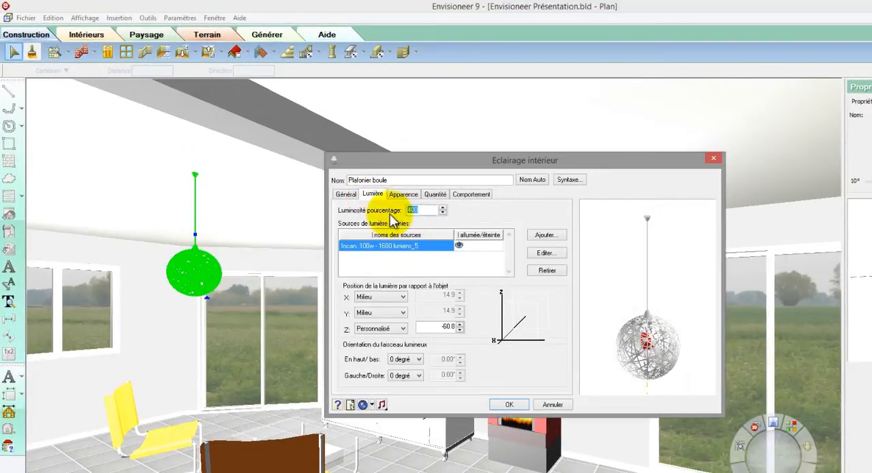
{"action": "type", "text": "100"}
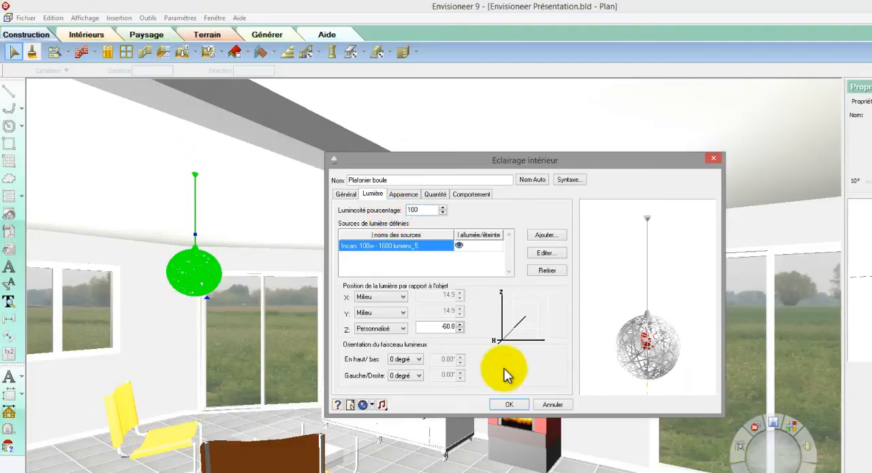
{"action": "left_click", "coordinate": [509, 405]}
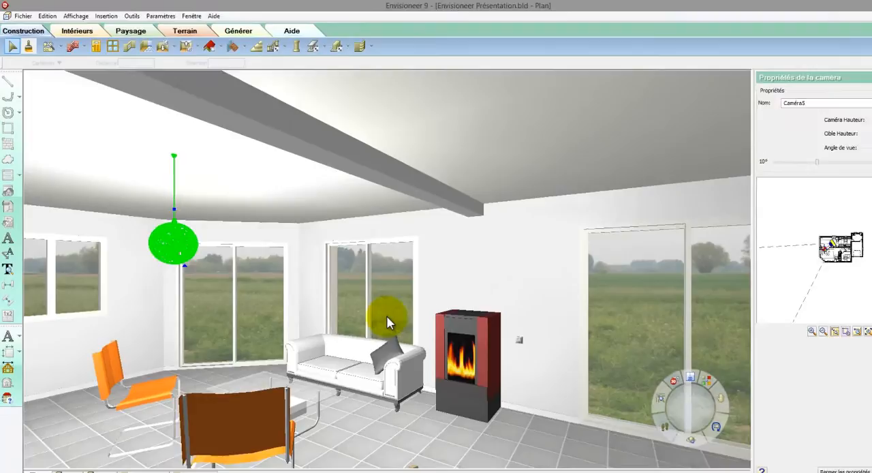
- Change the sliding window behind the white sofa to a fixed circular window 60 wide and 60 high
{"action": "right_click", "coordinate": [434, 355]}
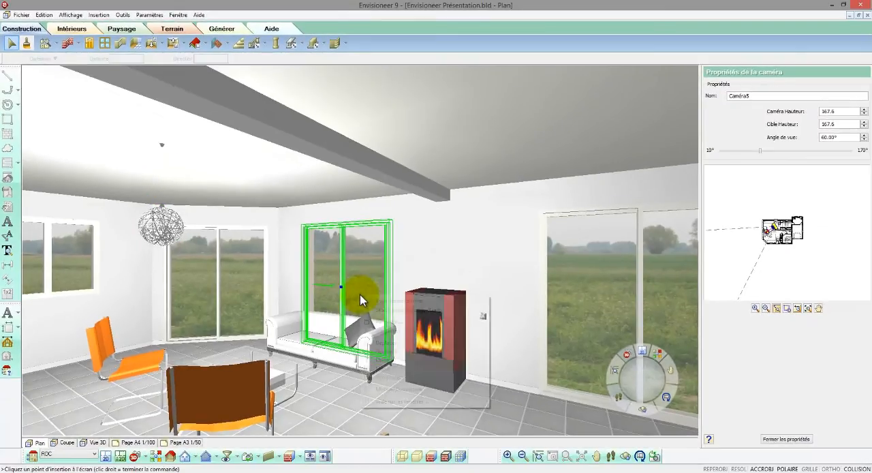
{"action": "left_click", "coordinate": [380, 316]}
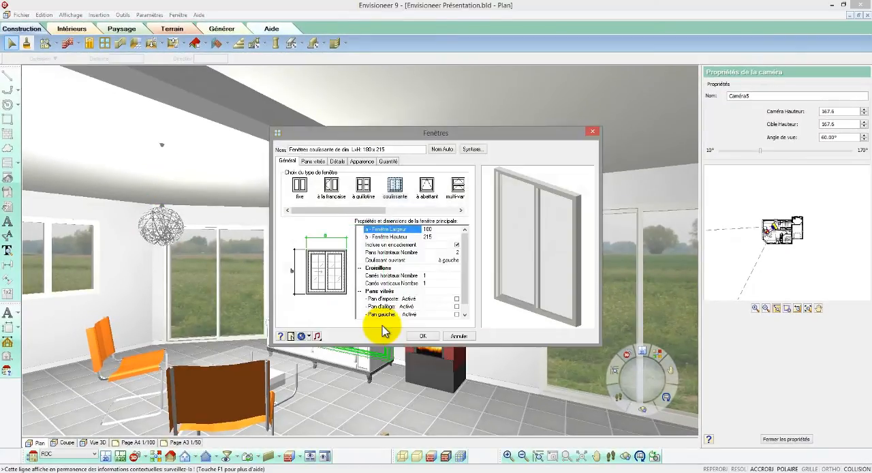
{"action": "left_click", "coordinate": [299, 184]}
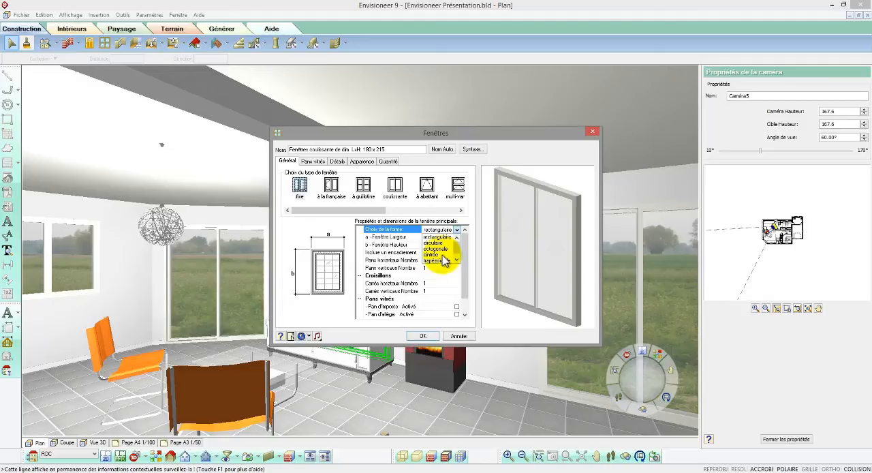
{"action": "left_click", "coordinate": [439, 243]}
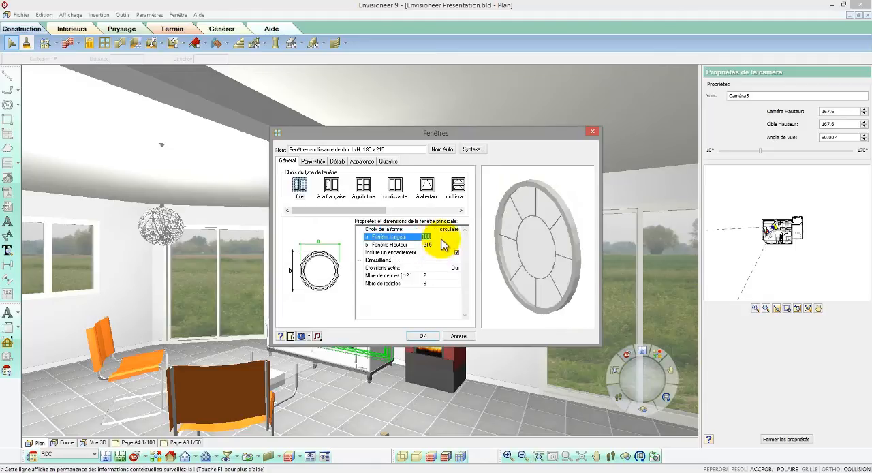
{"action": "type", "text": "60"}
{"action": "left_click", "coordinate": [441, 245]}
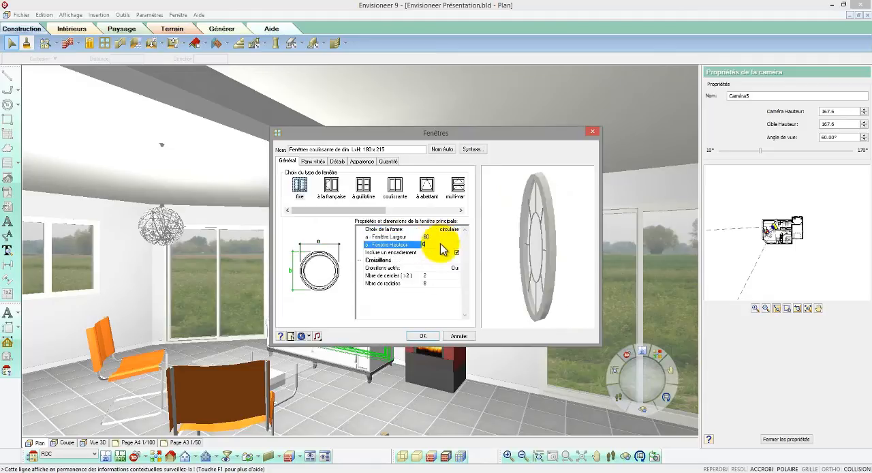
{"action": "type", "text": "60"}
- Deactivate the circular window's glazing bars and apply the changes with an automatically generated name
{"action": "left_click", "coordinate": [457, 268]}
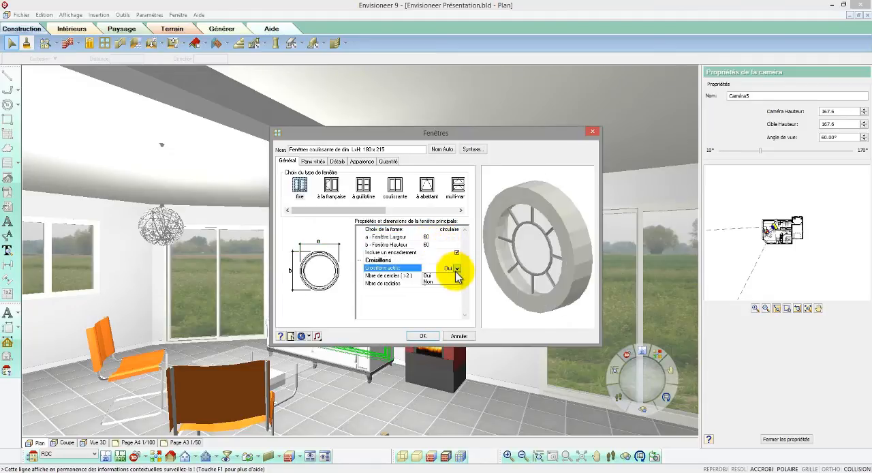
{"action": "left_click", "coordinate": [446, 282]}
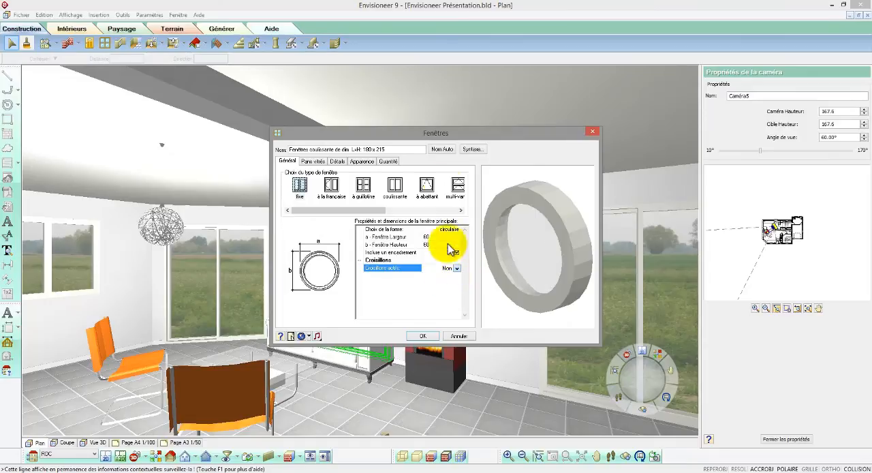
{"action": "left_click", "coordinate": [442, 149]}
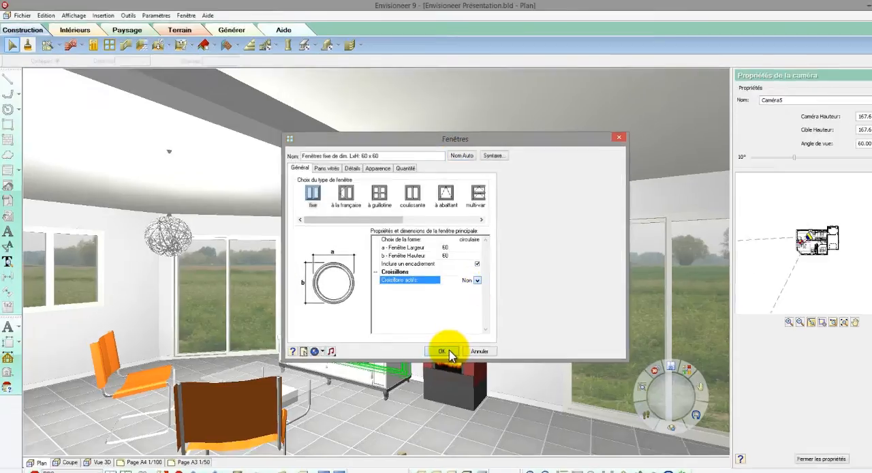
{"action": "left_click", "coordinate": [422, 335]}
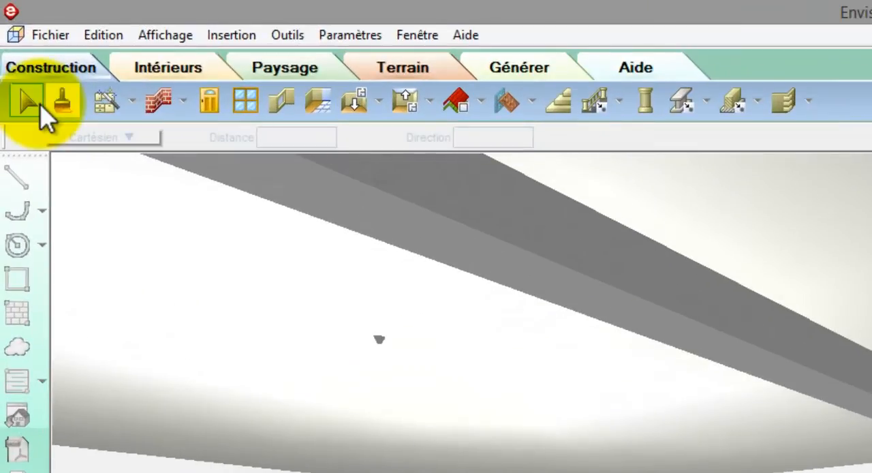
- Bring up the interior furniture catalogue and search for "canapé" among the SketchUp 3D blocks from the welcome screen
{"action": "left_click", "coordinate": [177, 70]}
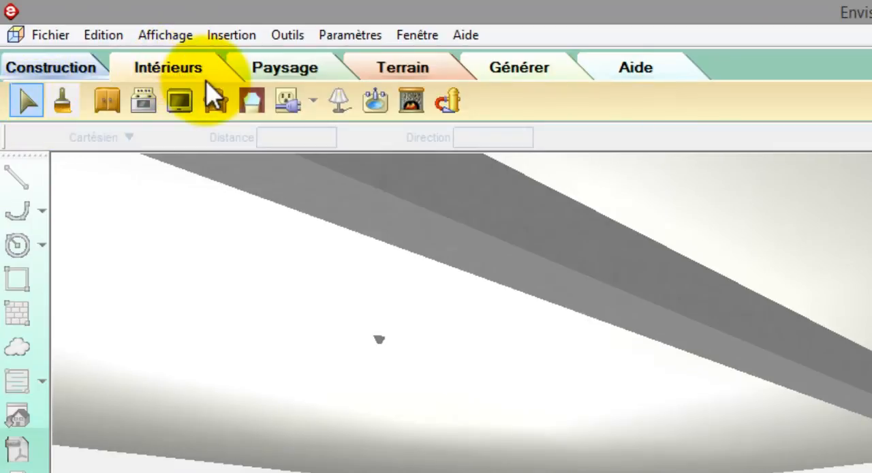
{"action": "left_click", "coordinate": [214, 97]}
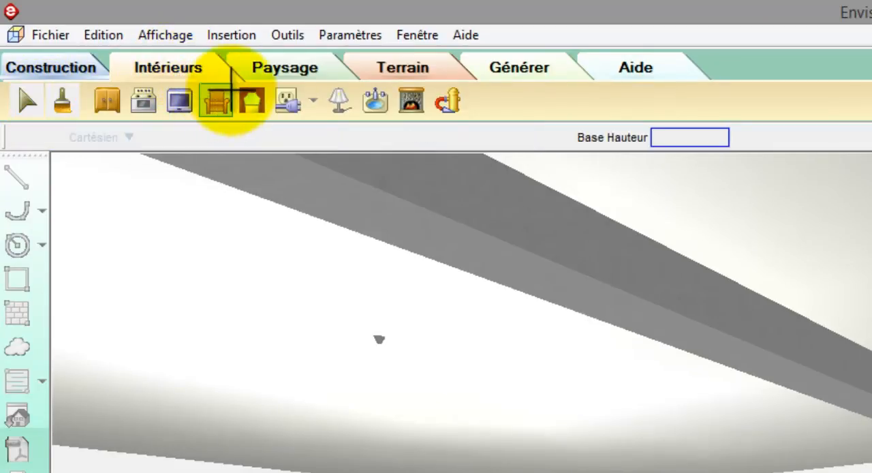
{"action": "left_click", "coordinate": [466, 36]}
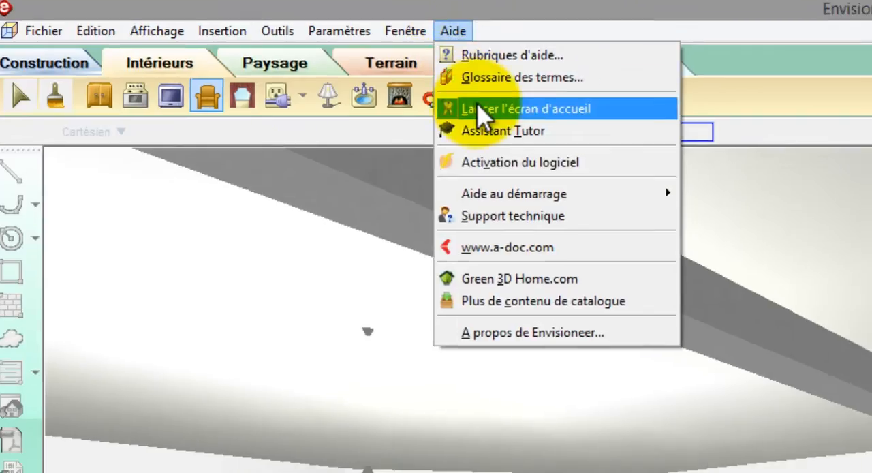
{"action": "left_click", "coordinate": [481, 110]}
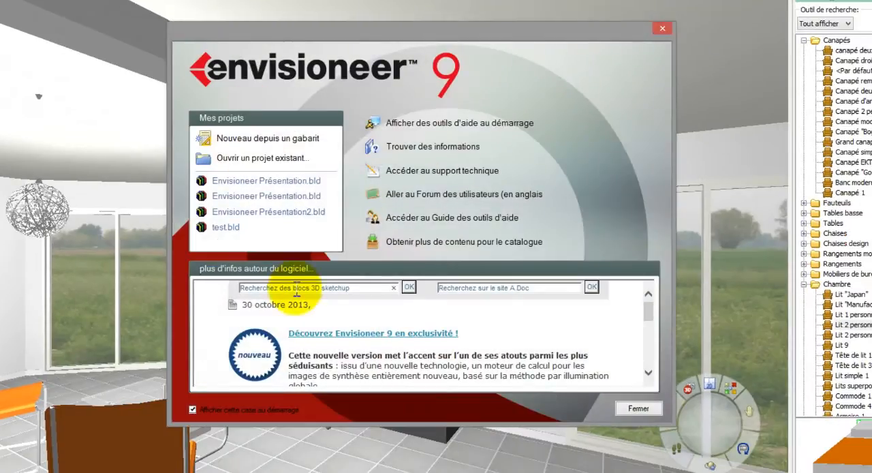
{"action": "left_click_drag", "start_coordinate": [366, 287], "coordinate": [219, 288]}
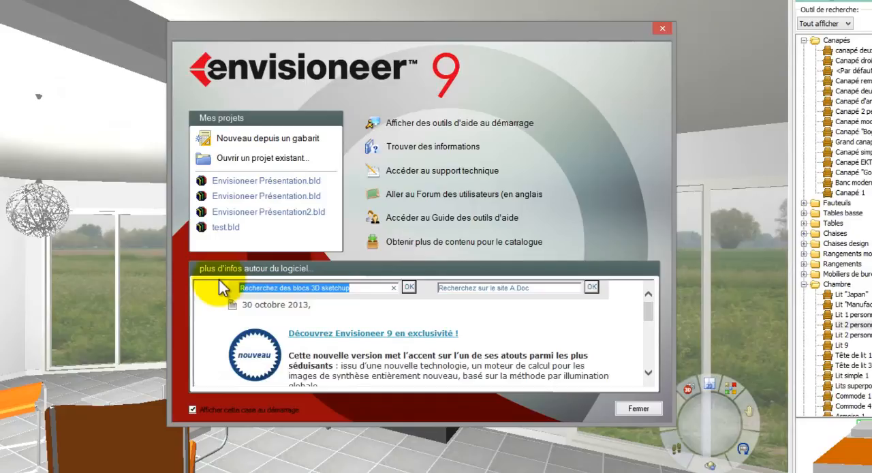
{"action": "type", "text": "canapé"}
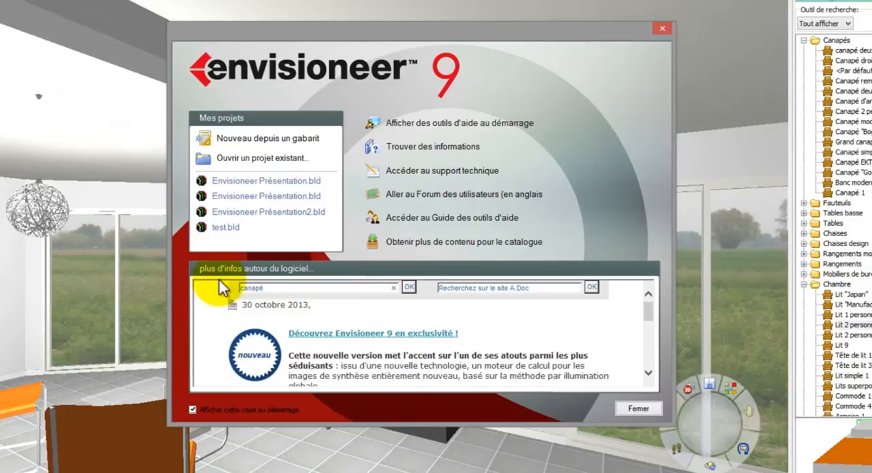
{"action": "left_click", "coordinate": [408, 286]}
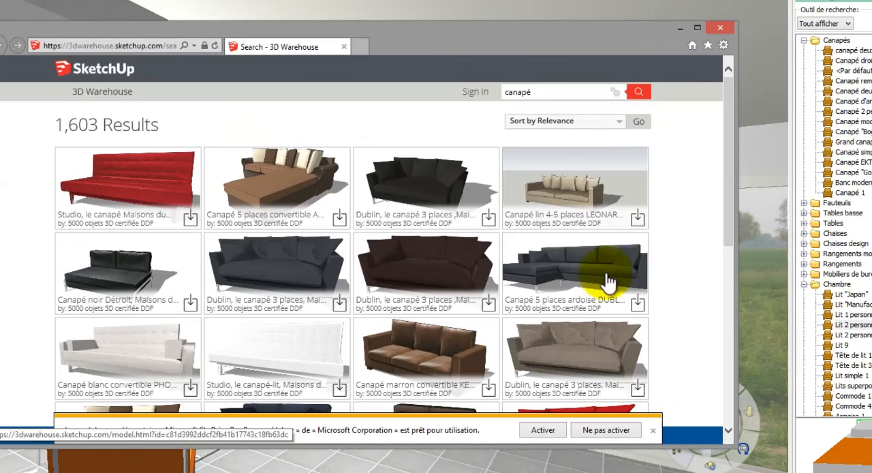
- Download the white three-seat Nikeo sofa as a SketchUp 8 model and return to the house model
{"action": "left_click_drag", "start_coordinate": [728, 162], "coordinate": [725, 354]}
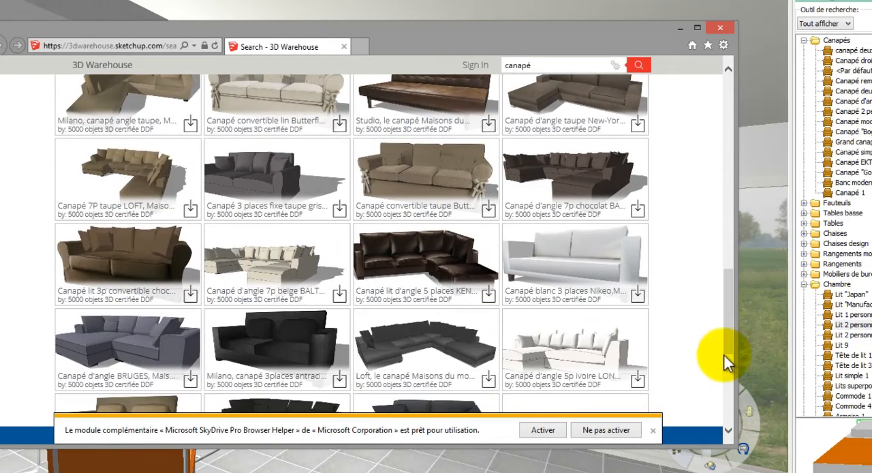
{"action": "left_click", "coordinate": [590, 265]}
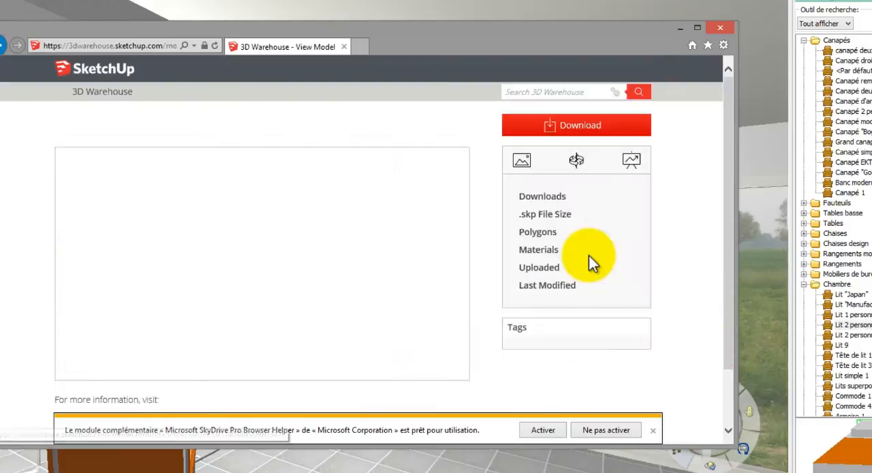
{"action": "left_click", "coordinate": [571, 131]}
{"action": "left_click", "coordinate": [548, 150]}
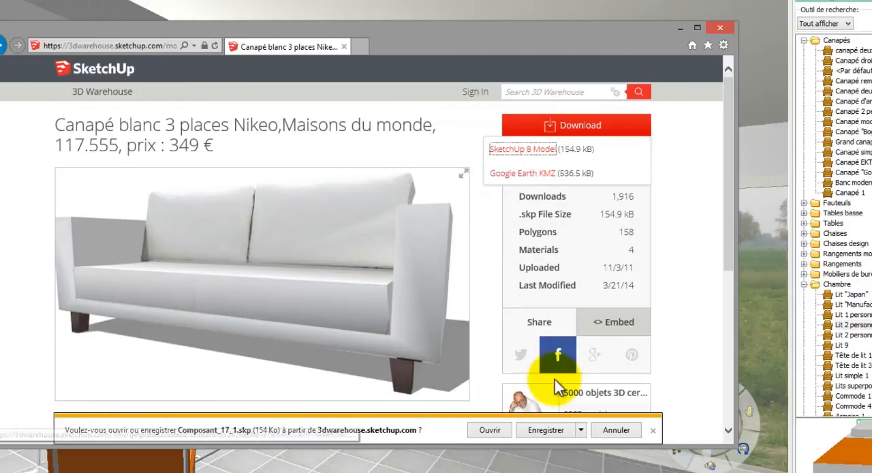
{"action": "left_click", "coordinate": [546, 430]}
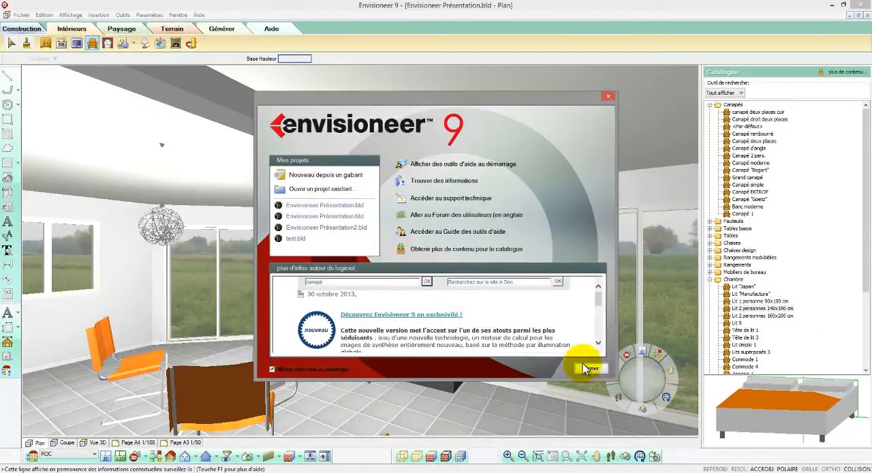
{"action": "left_click", "coordinate": [586, 361]}
- Create a new object in the Canapés catalogue group, based on an import from a file
{"action": "left_click", "coordinate": [746, 111]}
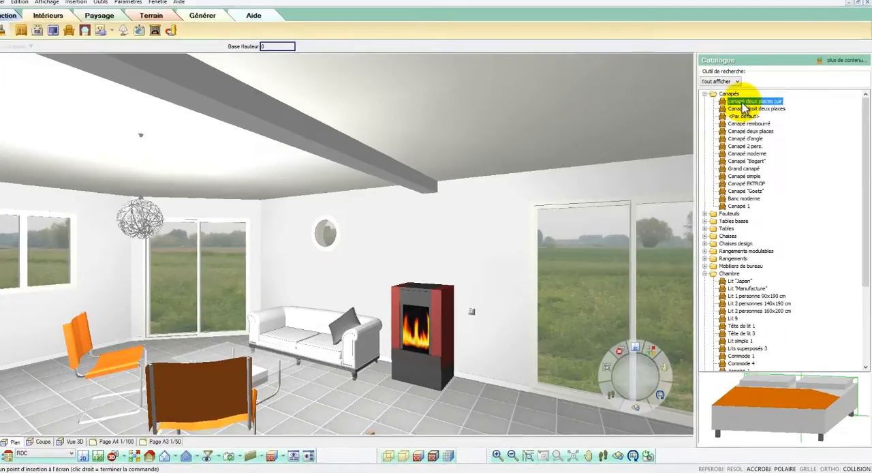
{"action": "right_click", "coordinate": [746, 111]}
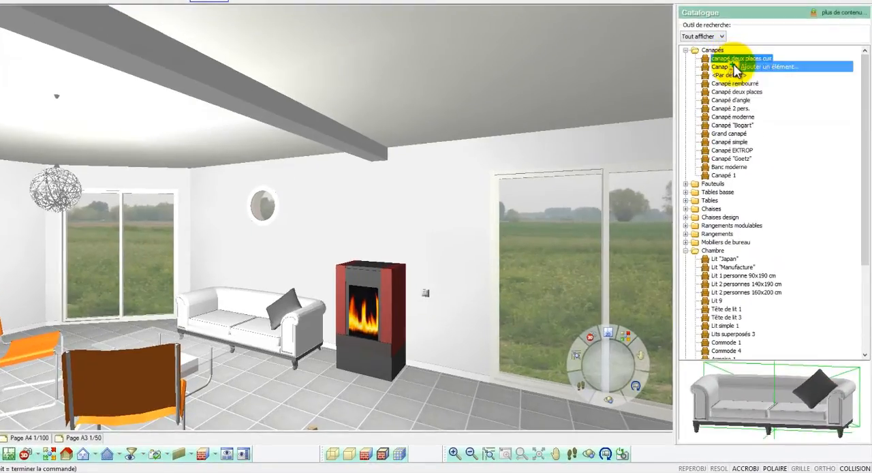
{"action": "left_click", "coordinate": [736, 67]}
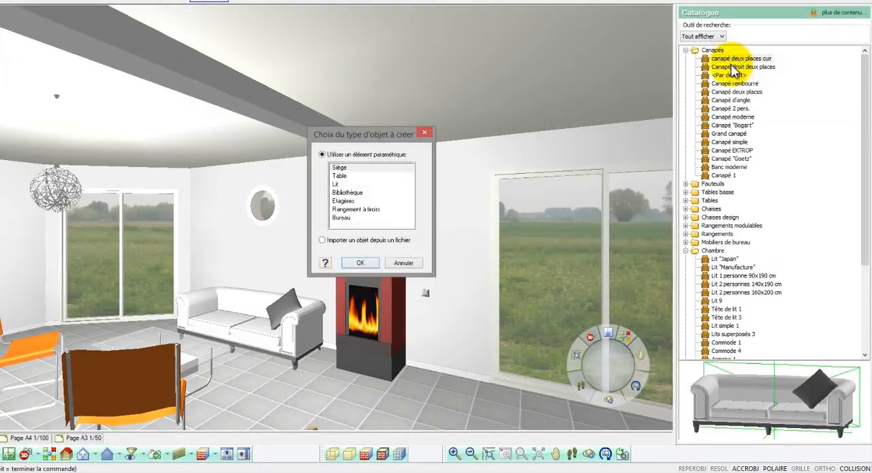
{"action": "left_click", "coordinate": [323, 240]}
{"action": "left_click", "coordinate": [359, 264]}
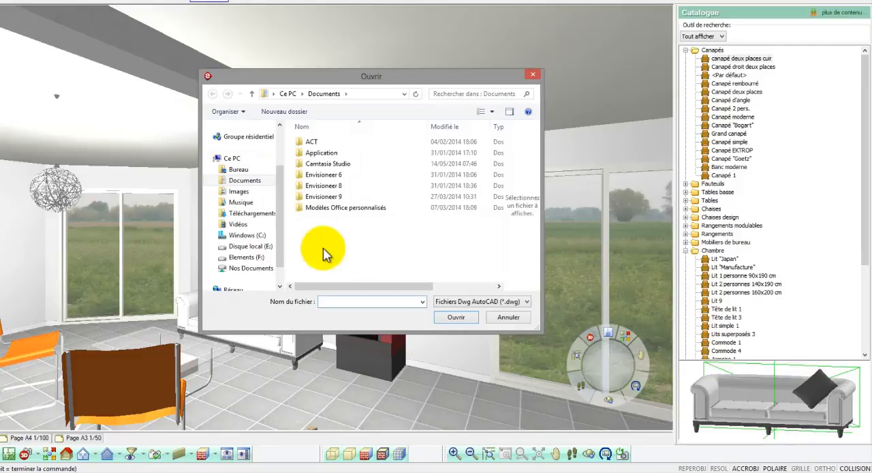
- Import the SketchUp file Composant_17_1.skp from the Téléchargements folder and name the sofa Canapé 1
{"action": "left_click", "coordinate": [254, 213]}
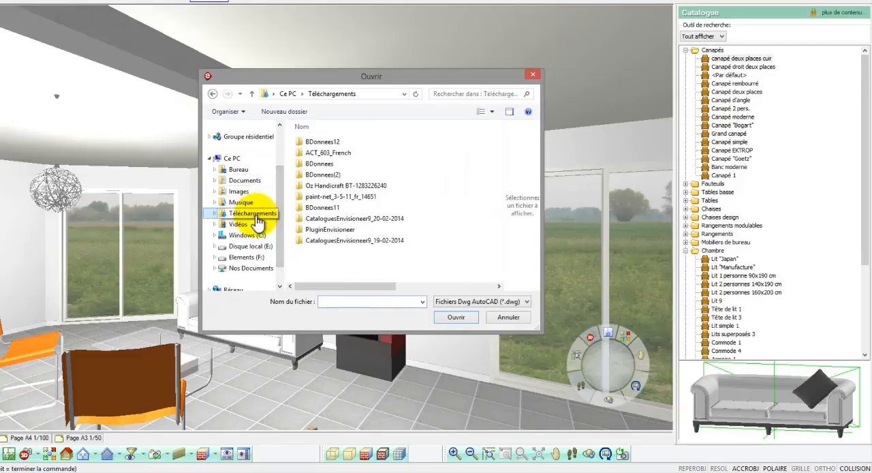
{"action": "left_click", "coordinate": [464, 302]}
{"action": "left_click", "coordinate": [461, 335]}
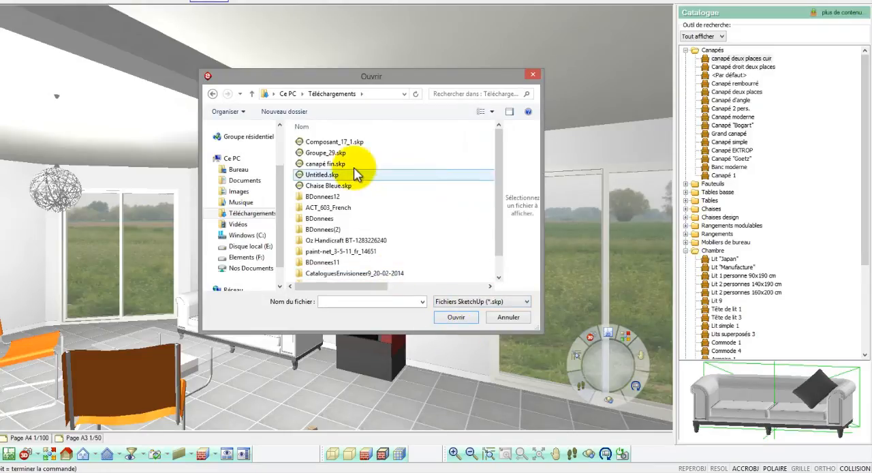
{"action": "left_click", "coordinate": [346, 142]}
{"action": "left_click", "coordinate": [455, 318]}
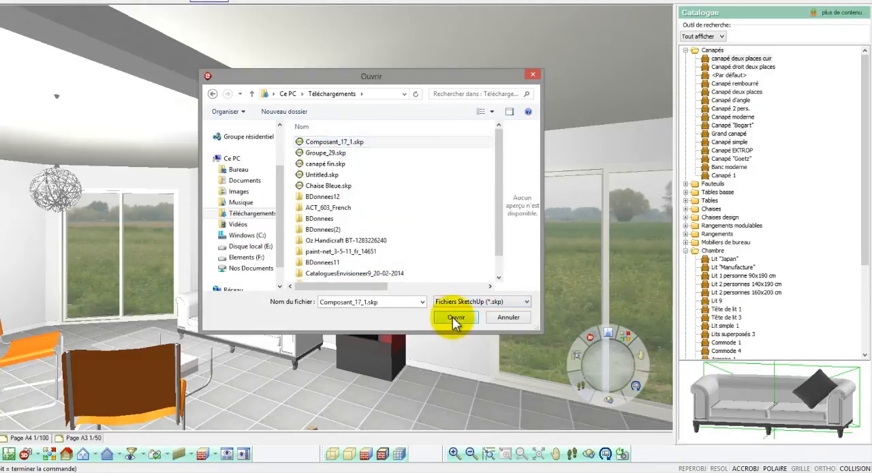
{"action": "mouse_move", "coordinate": [485, 269]}
{"action": "left_mouse_down"}
{"action": "mouse_move", "coordinate": [498, 259]}
{"action": "mouse_move", "coordinate": [475, 253]}
{"action": "mouse_move", "coordinate": [484, 241]}
{"action": "mouse_move", "coordinate": [491, 261]}
{"action": "left_mouse_up"}
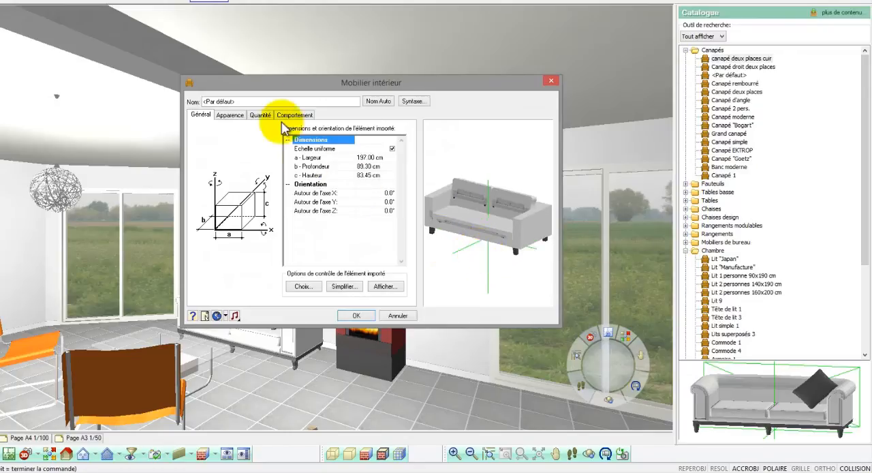
{"action": "left_click_drag", "start_coordinate": [245, 101], "coordinate": [147, 89]}
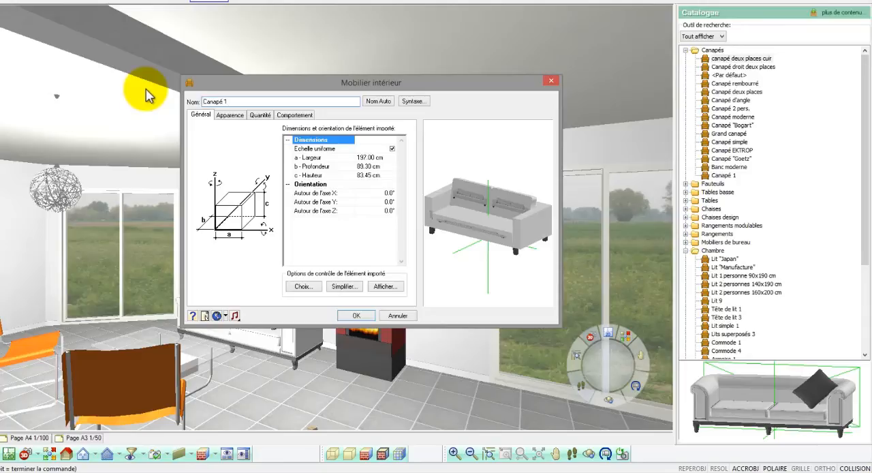
- Assign the Blanc PVC material from the Couleurs/Teintes RAL group to all components of the imported sofa and validate the object
{"action": "left_click", "coordinate": [229, 114]}
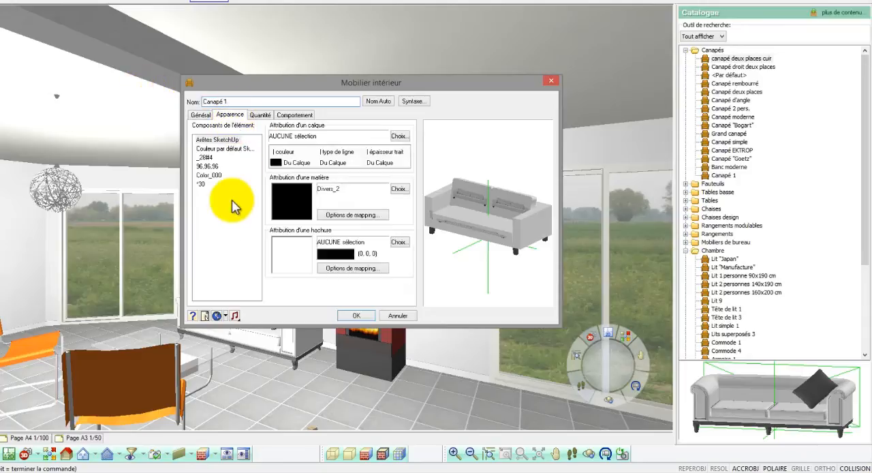
{"action": "left_click_drag", "start_coordinate": [232, 206], "coordinate": [208, 139]}
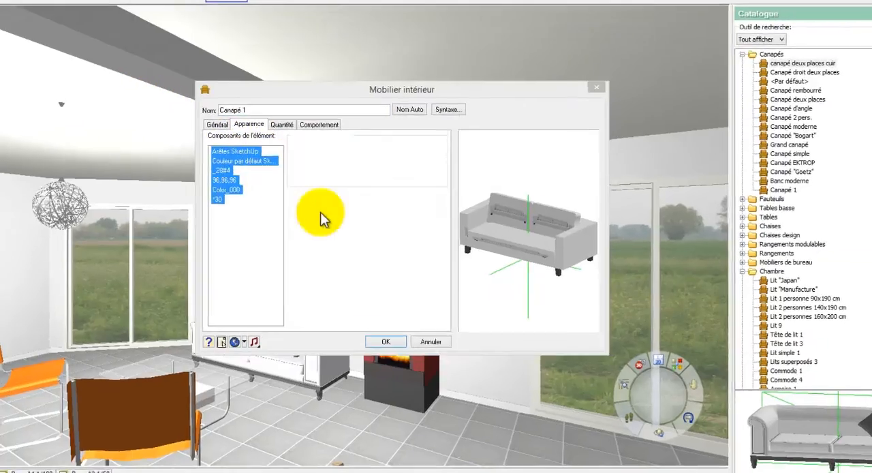
{"action": "left_click", "coordinate": [321, 218]}
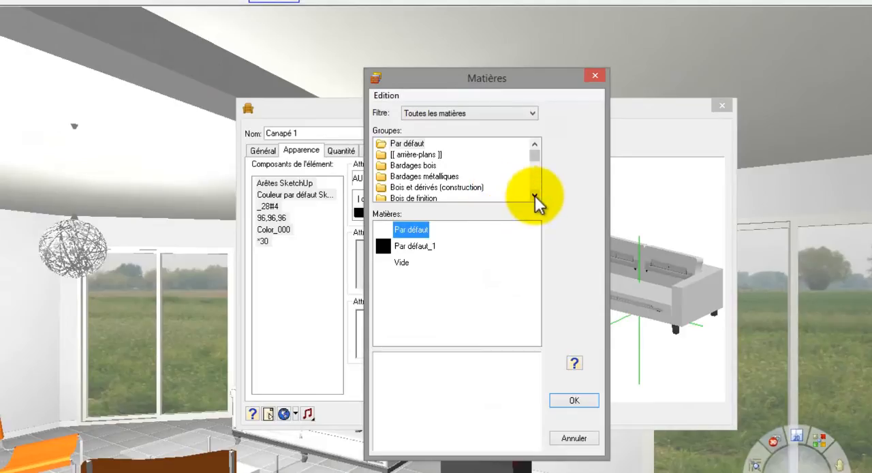
{"action": "left_click", "coordinate": [535, 197]}
{"action": "left_click", "coordinate": [536, 196]}
{"action": "left_click", "coordinate": [440, 189]}
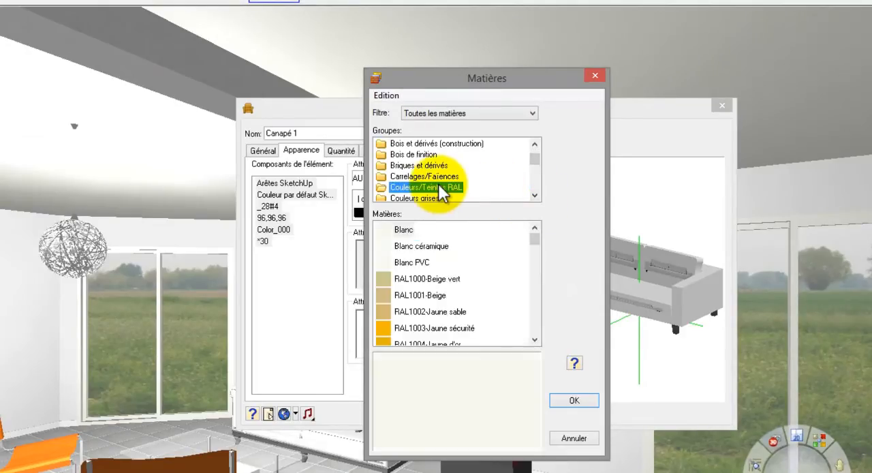
{"action": "left_click", "coordinate": [408, 262]}
{"action": "left_click", "coordinate": [573, 402]}
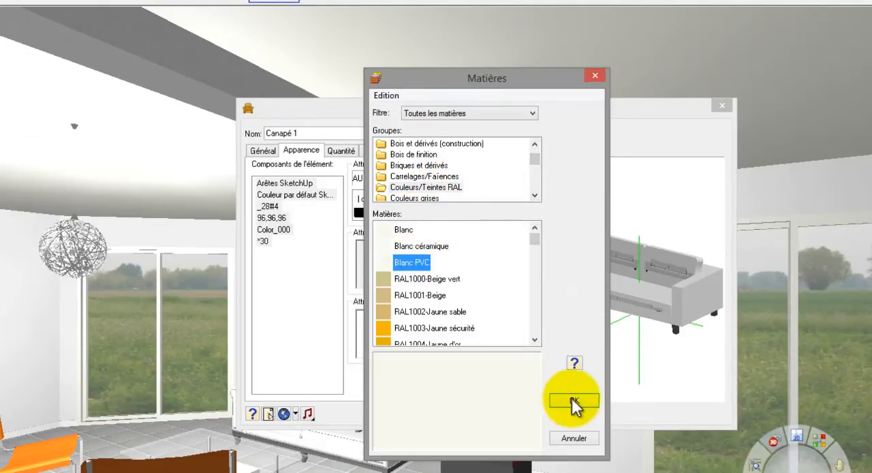
{"action": "left_click_drag", "start_coordinate": [643, 323], "coordinate": [610, 350]}
{"action": "left_click", "coordinate": [469, 411]}
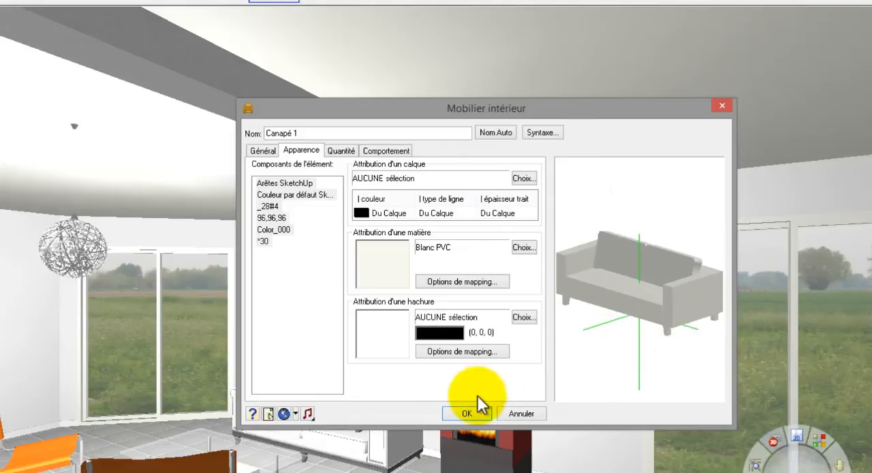
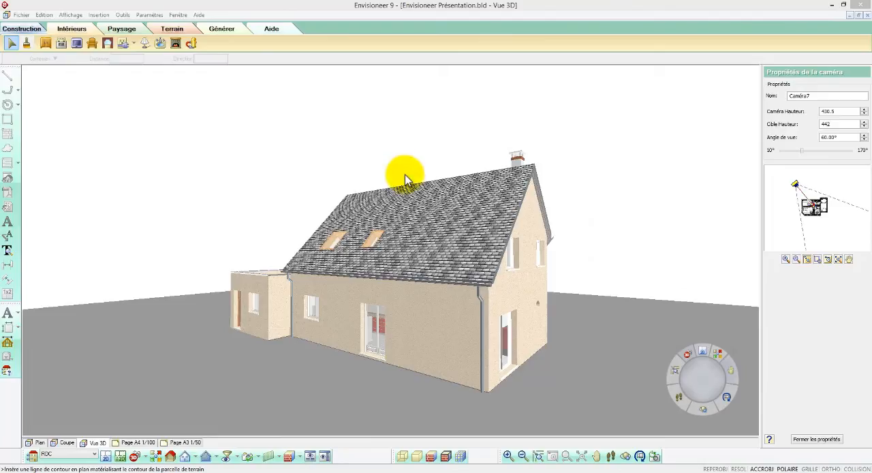
- Plant a Bouleau from the Arbres feuillus catalogue group on the ground beyond the flat-roofed annex
{"action": "left_click", "coordinate": [122, 30]}
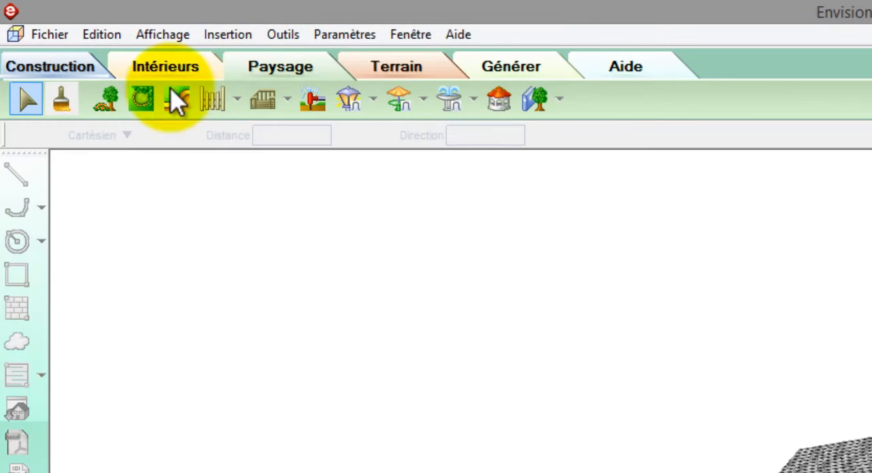
{"action": "left_click", "coordinate": [107, 100]}
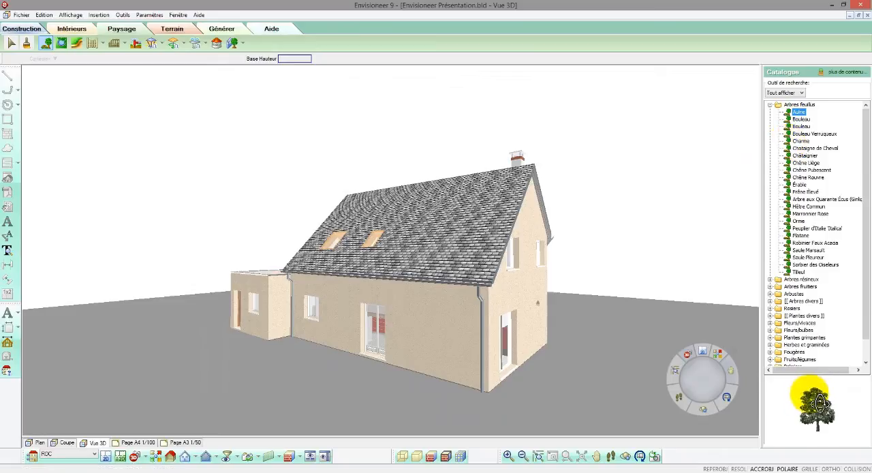
{"action": "left_click", "coordinate": [801, 120]}
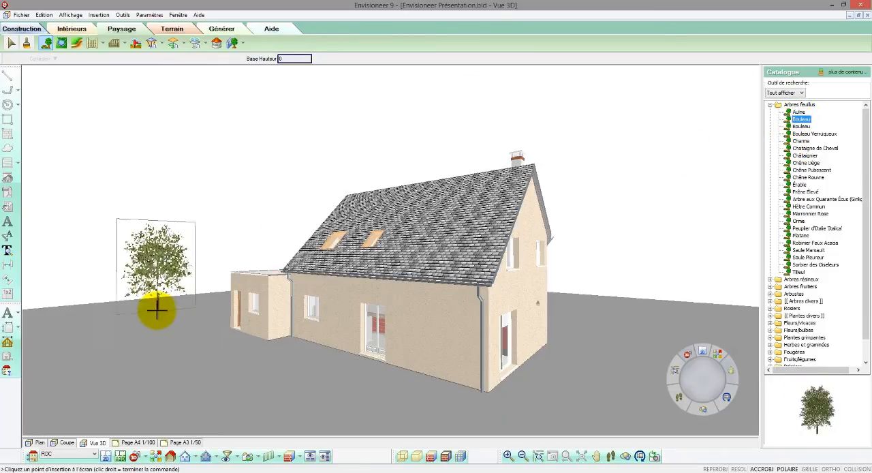
{"action": "left_click", "coordinate": [117, 312]}
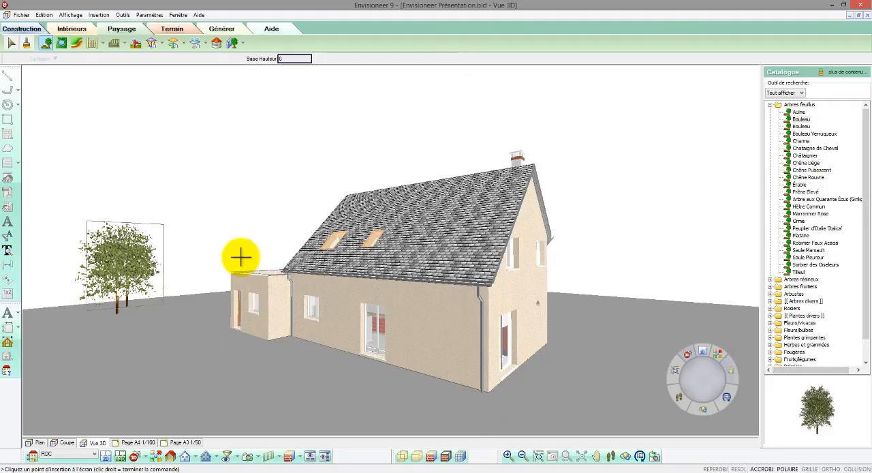
- Plant a Tilleul beyond the gable end of the house and a cluster of Peuplier d'Italie 'Italica' behind the annex
{"action": "left_click", "coordinate": [798, 273]}
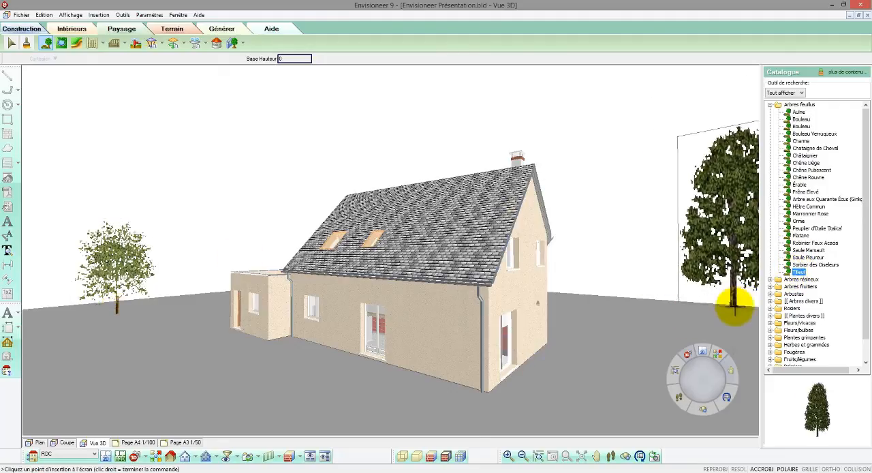
{"action": "left_click", "coordinate": [741, 307]}
{"action": "right_click", "coordinate": [182, 297]}
{"action": "left_click", "coordinate": [186, 301]}
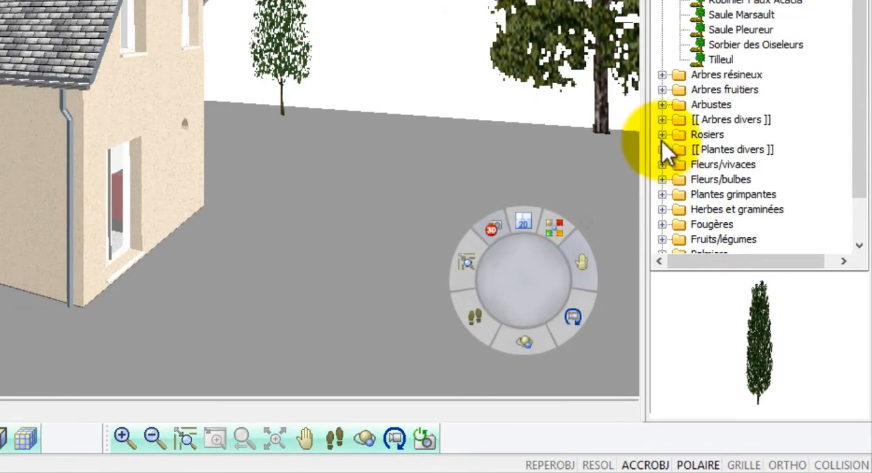
- Place a Rosier 'Benvenuto' from the Rosiers catalogue group in front of the annex
{"action": "left_click", "coordinate": [771, 309]}
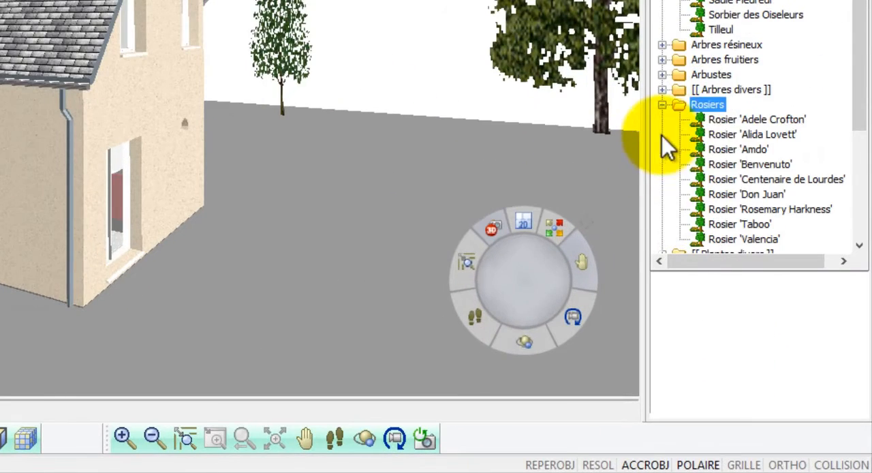
{"action": "left_click", "coordinate": [715, 121]}
{"action": "left_click", "coordinate": [721, 133]}
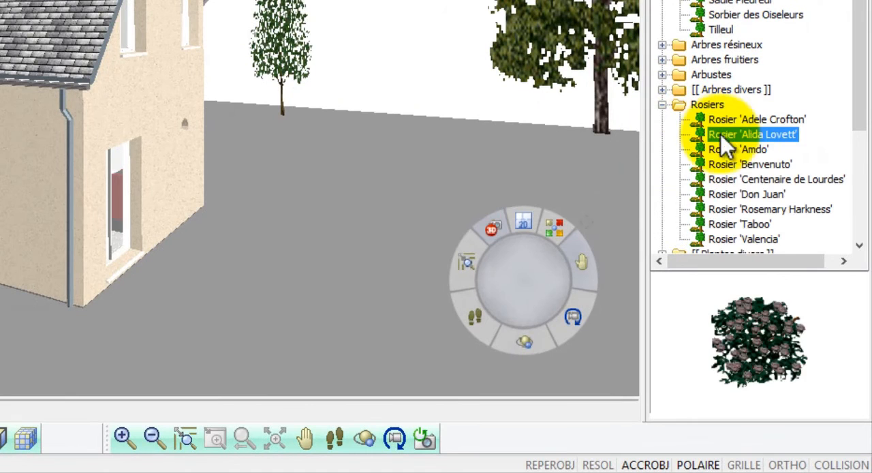
{"action": "left_click", "coordinate": [724, 148]}
{"action": "left_click", "coordinate": [722, 163]}
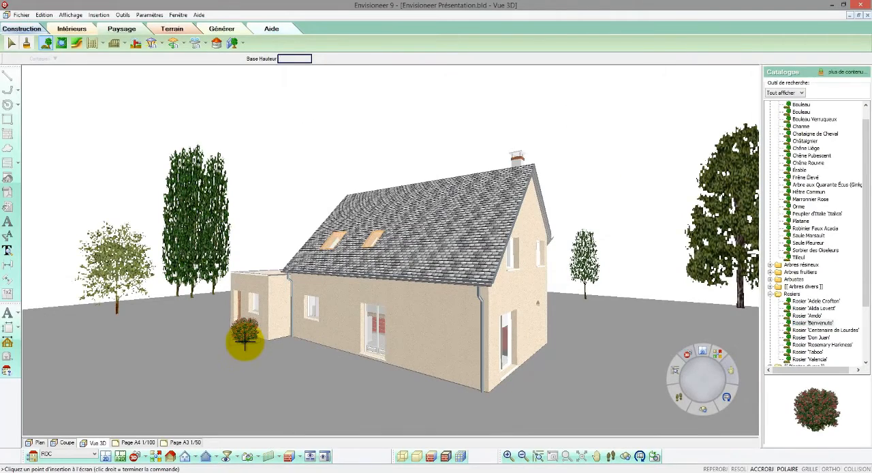
{"action": "left_click", "coordinate": [245, 343]}
{"action": "right_click", "coordinate": [250, 340]}
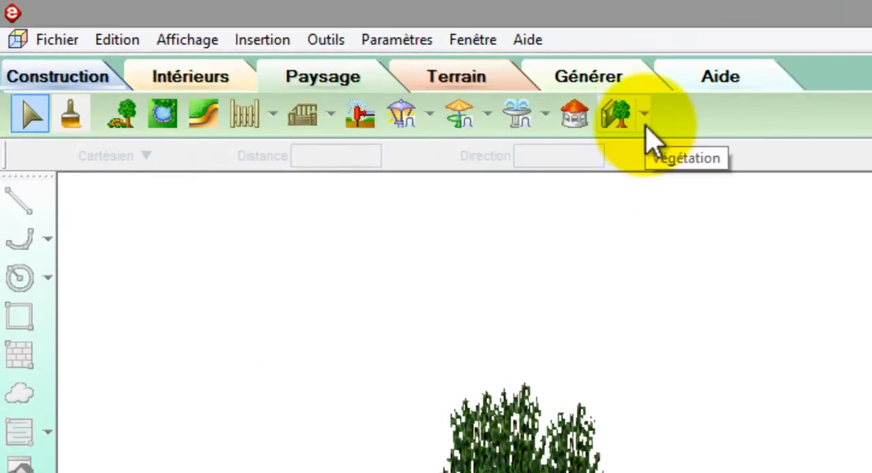
- Set the seasonal variation date to 21 November 2013 for the plants
{"action": "left_click", "coordinate": [645, 125]}
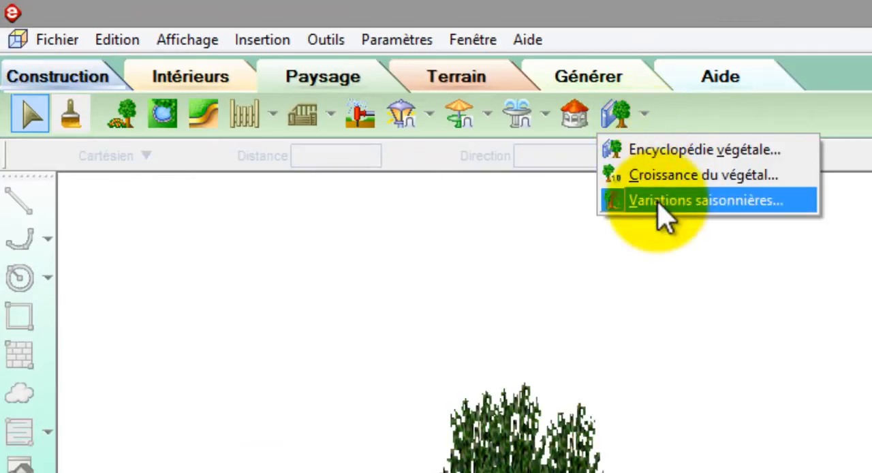
{"action": "left_click", "coordinate": [659, 201]}
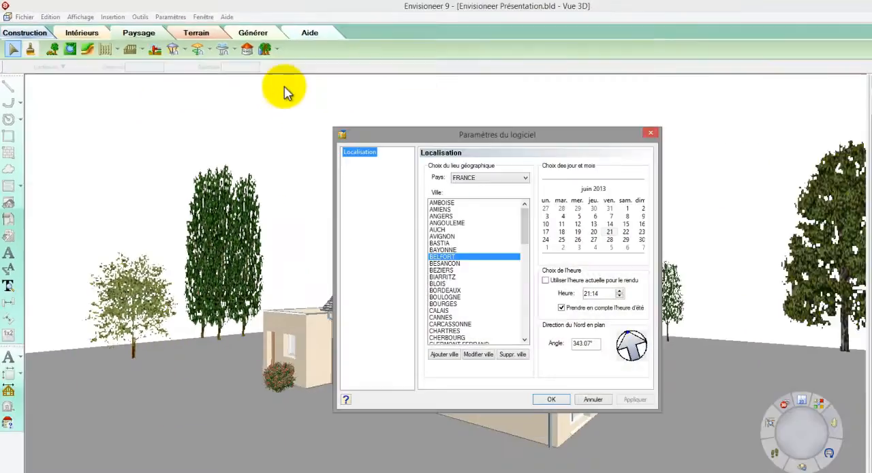
{"action": "left_click", "coordinate": [601, 189]}
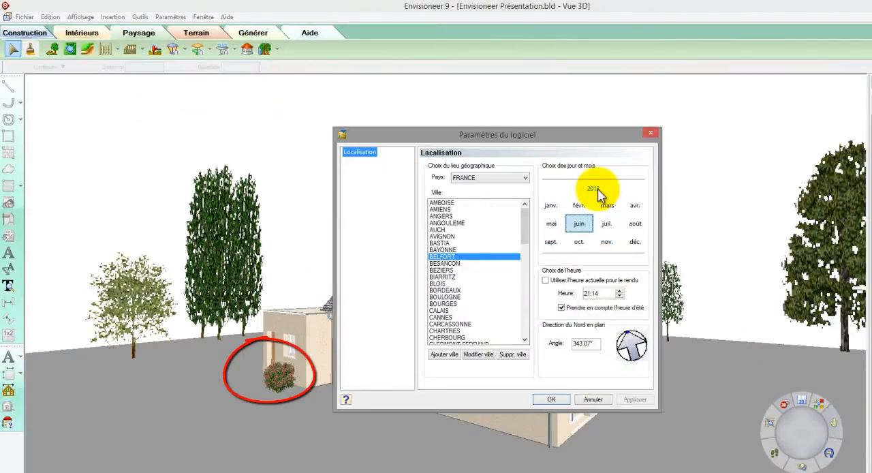
{"action": "left_click", "coordinate": [606, 242]}
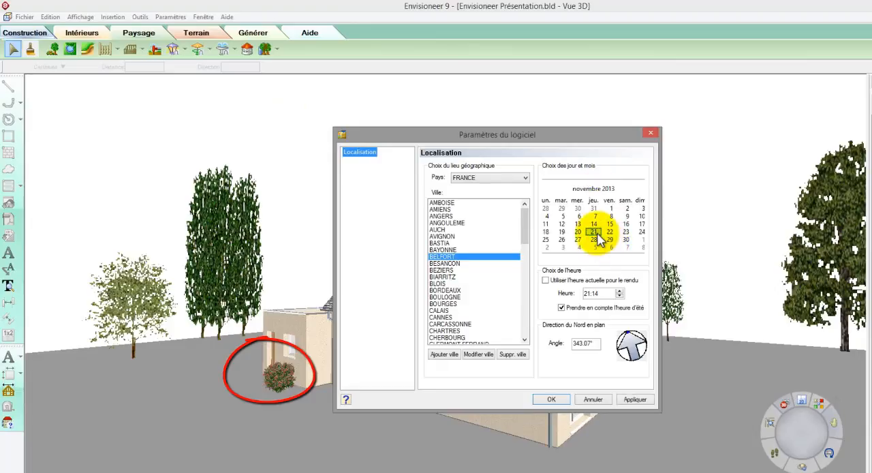
{"action": "left_click", "coordinate": [632, 398]}
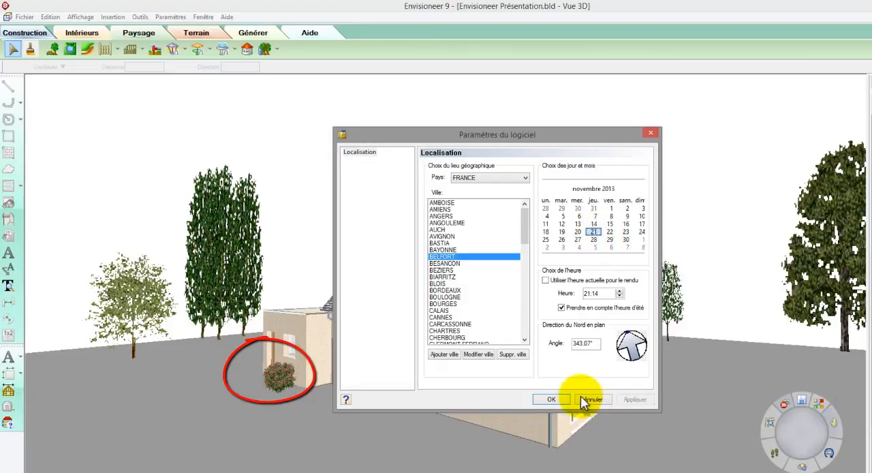
{"action": "left_click", "coordinate": [556, 399]}
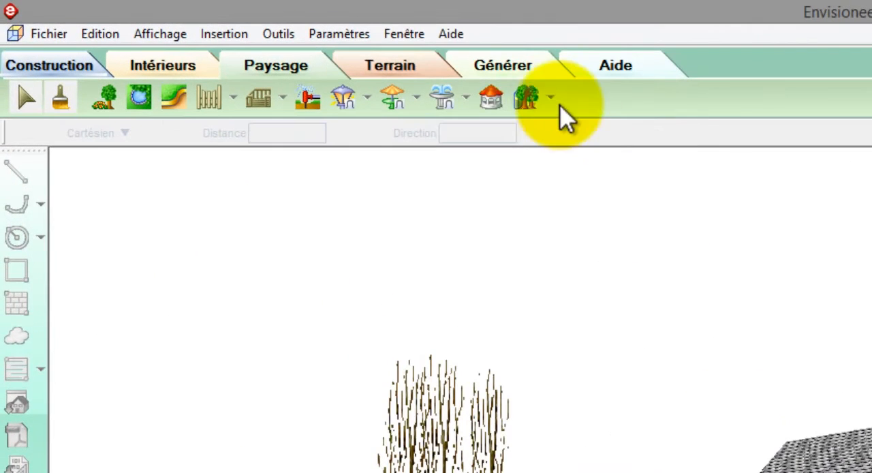
- Apply global plant growth, adding 1 year to the age of all plants
{"action": "left_click", "coordinate": [276, 50]}
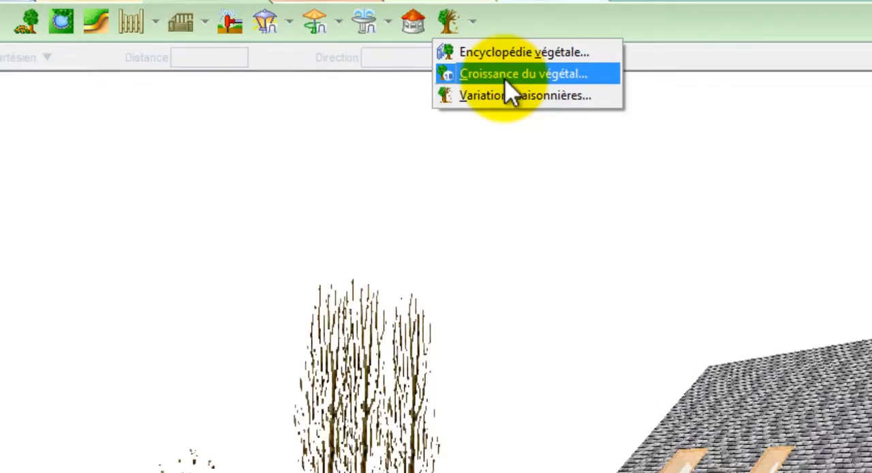
{"action": "left_click", "coordinate": [587, 150]}
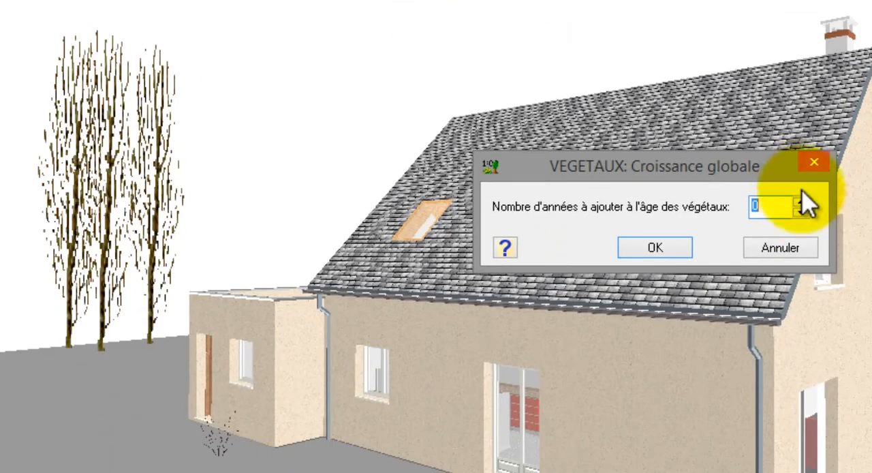
{"action": "left_click", "coordinate": [801, 201]}
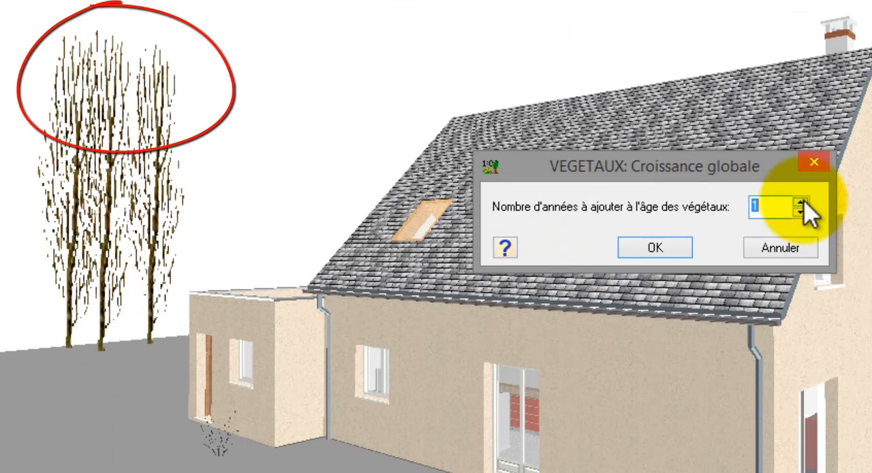
{"action": "left_click", "coordinate": [655, 247]}
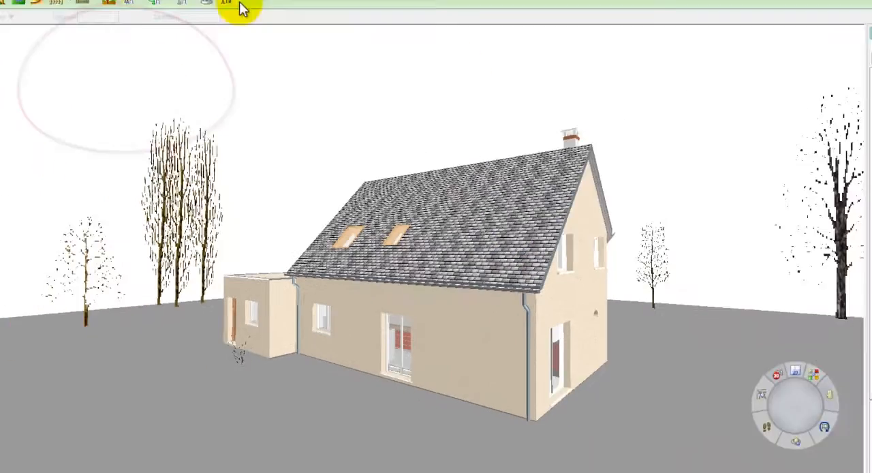
- Change the seasonal variation date to 21 April 2013
{"action": "left_click", "coordinate": [233, 43]}
{"action": "left_click", "coordinate": [258, 76]}
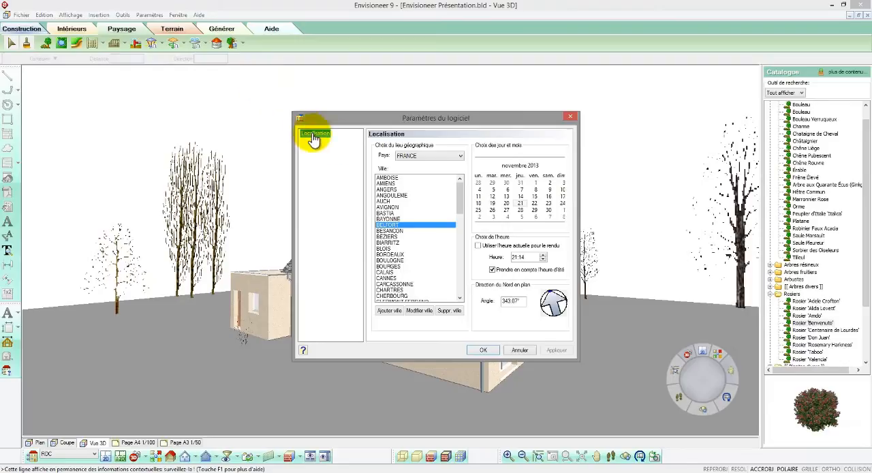
{"action": "left_click", "coordinate": [519, 203]}
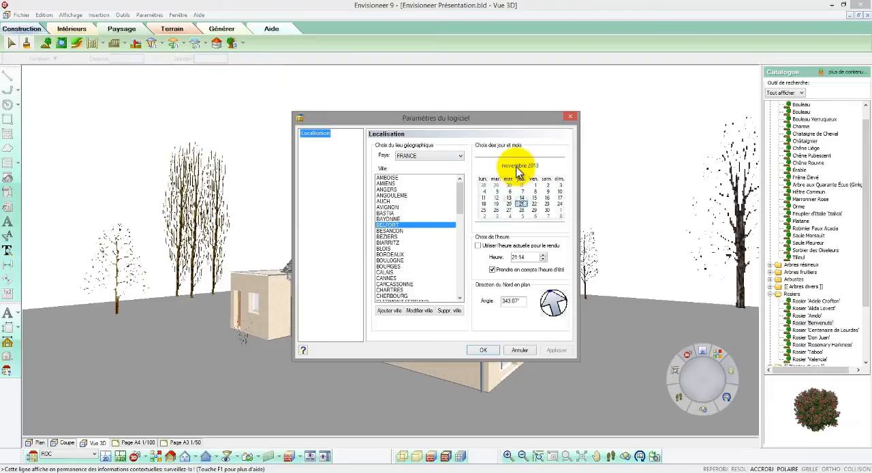
{"action": "left_click", "coordinate": [518, 167]}
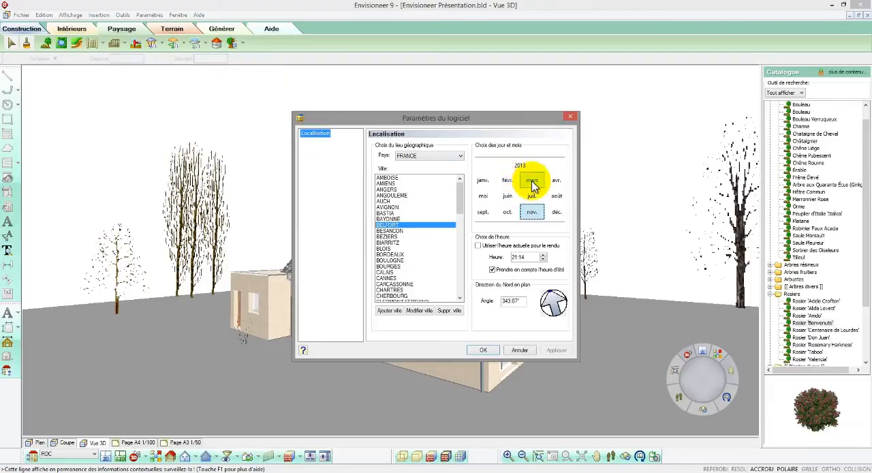
{"action": "left_click", "coordinate": [532, 180]}
{"action": "left_click", "coordinate": [556, 181]}
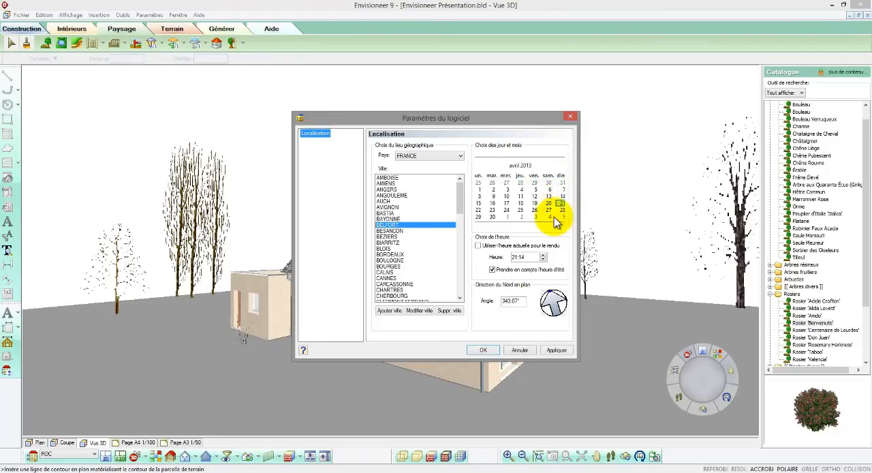
{"action": "left_click", "coordinate": [483, 349]}
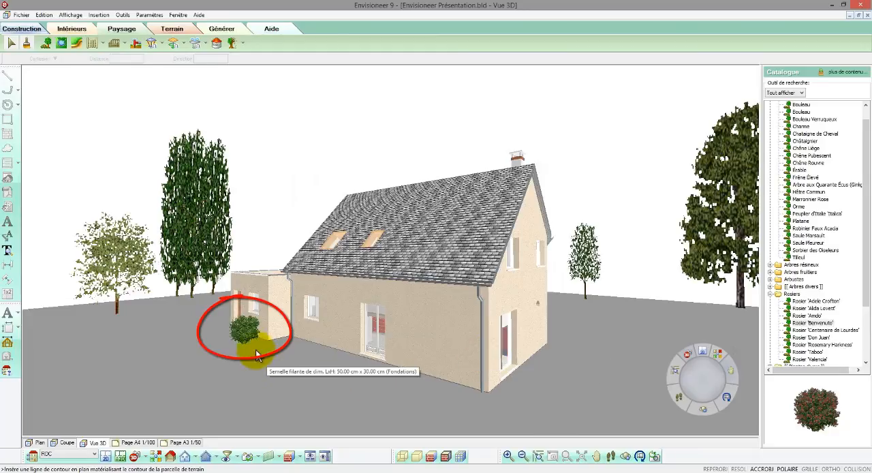
- Set the seasonal variation month to June 2013 and validate the date
{"action": "left_click", "coordinate": [233, 45]}
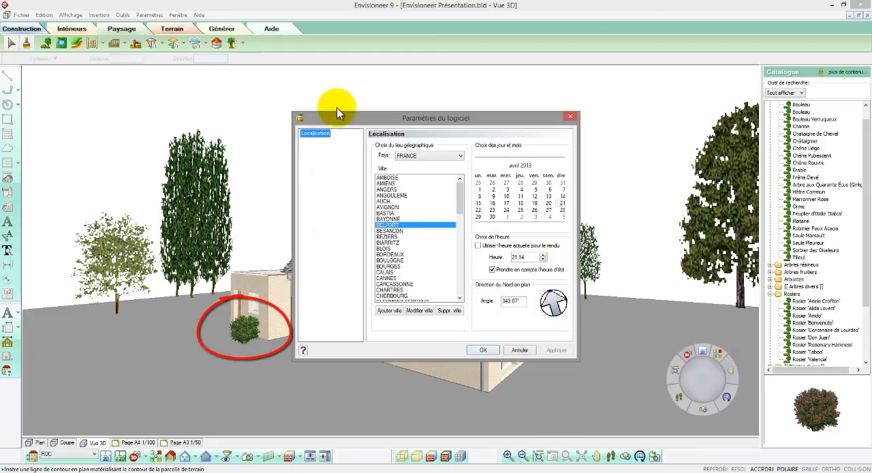
{"action": "left_click", "coordinate": [518, 167]}
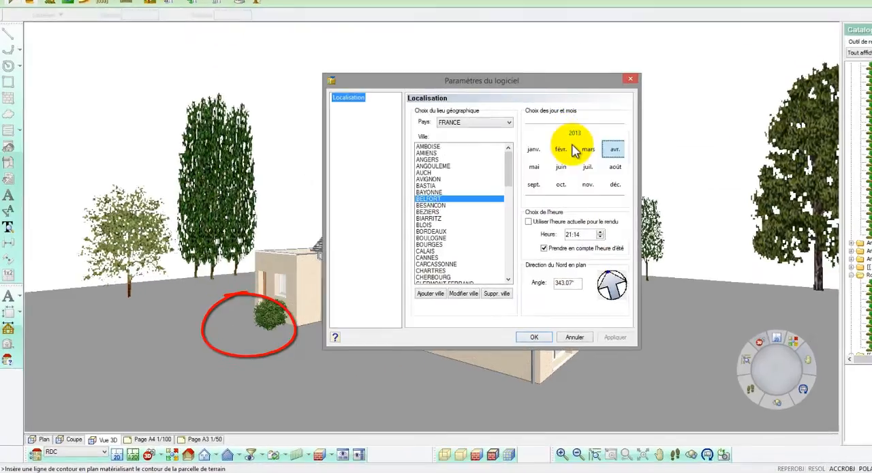
{"action": "left_click", "coordinate": [507, 197]}
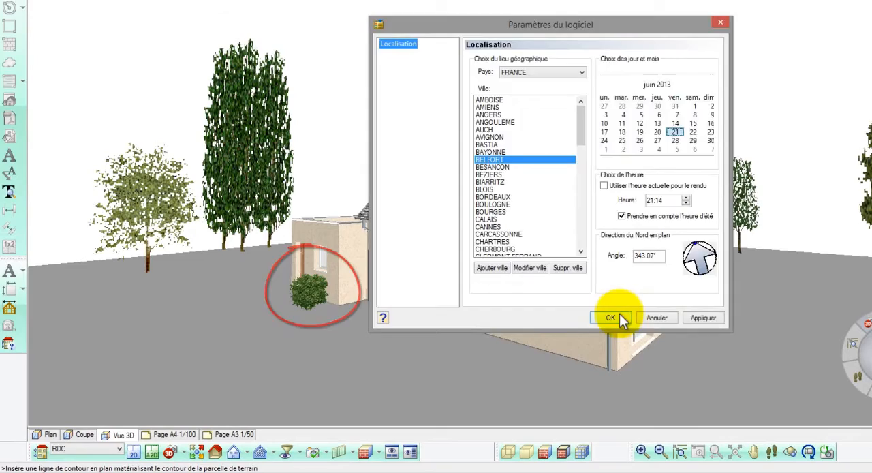
{"action": "left_click", "coordinate": [613, 318]}
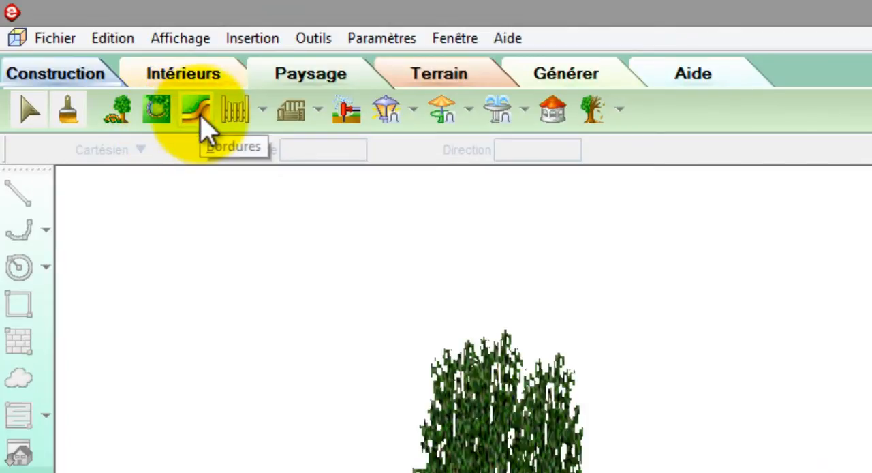
- Insert the 200 cm Clôture d'épais. fence from the Haies Grillages group, running from beyond the Bouleau to the annex
{"action": "left_click", "coordinate": [266, 115]}
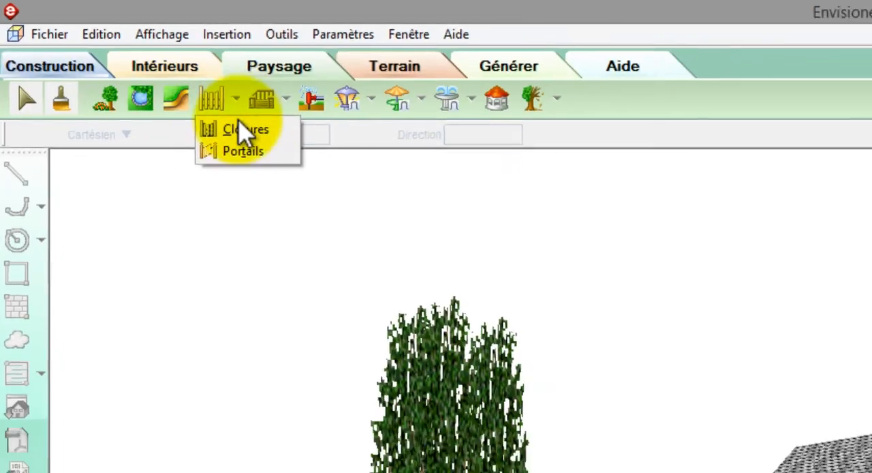
{"action": "left_click", "coordinate": [271, 144]}
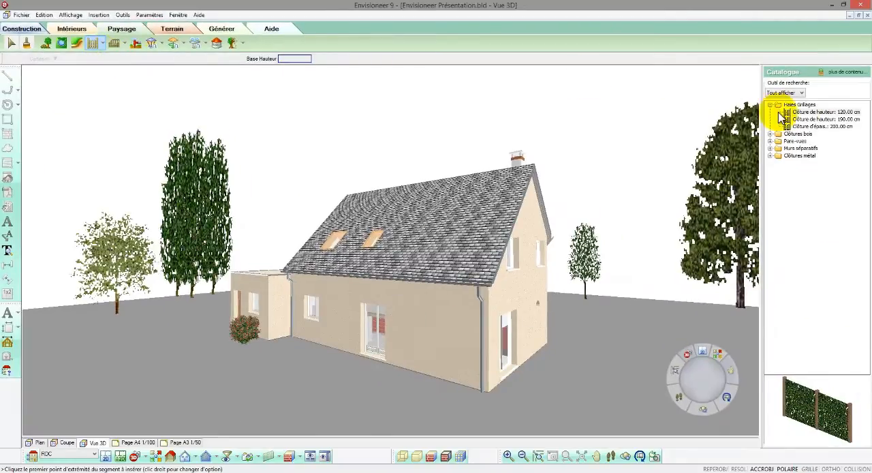
{"action": "left_click", "coordinate": [801, 119]}
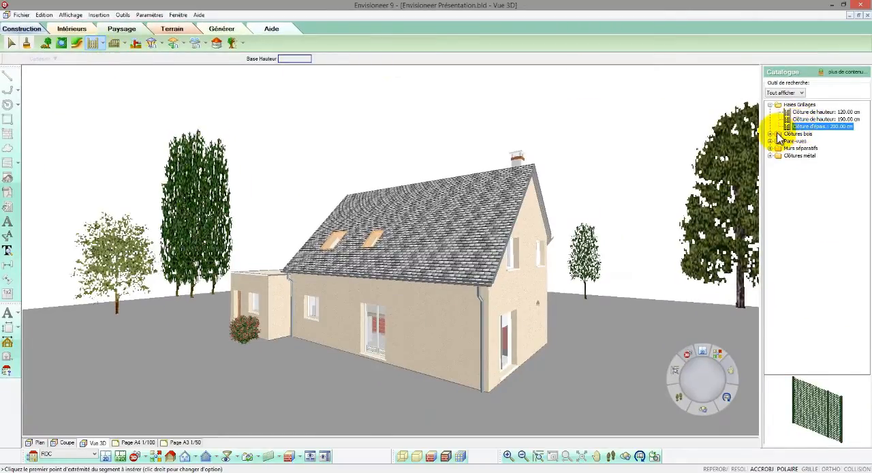
{"action": "double_click", "coordinate": [778, 134]}
{"action": "left_click", "coordinate": [797, 141]}
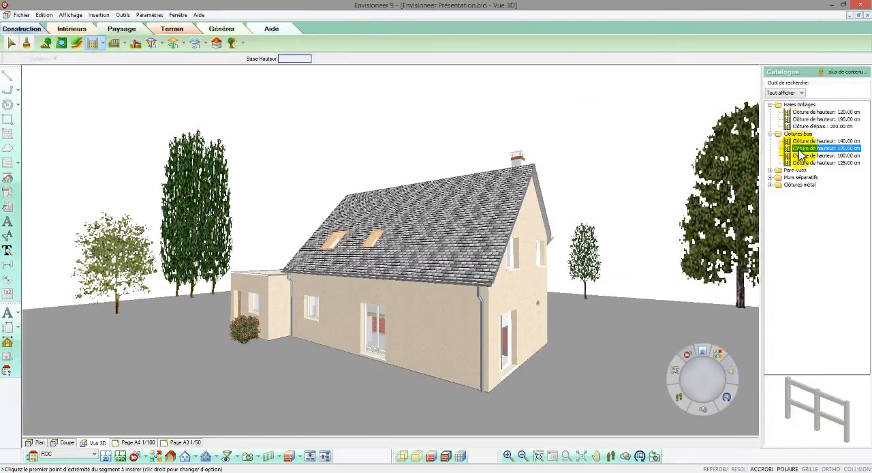
{"action": "left_click_drag", "start_coordinate": [812, 131], "coordinate": [760, 194]}
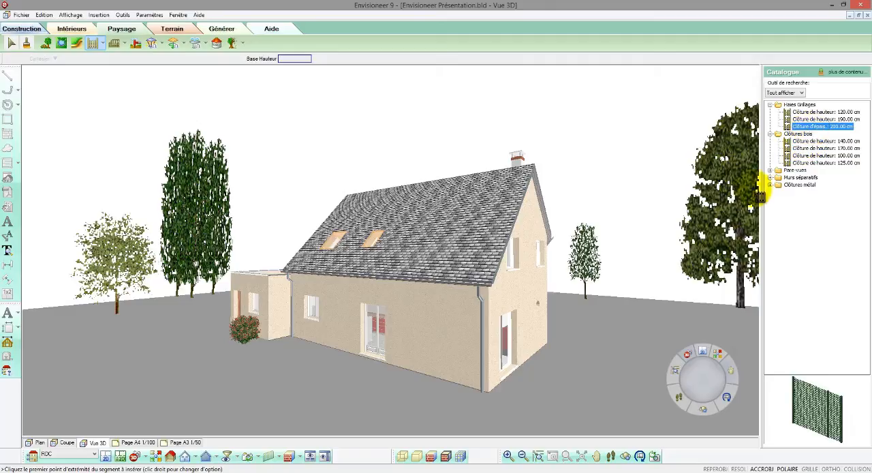
{"action": "left_click", "coordinate": [46, 312]}
{"action": "left_click", "coordinate": [230, 293]}
{"action": "right_click", "coordinate": [246, 290]}
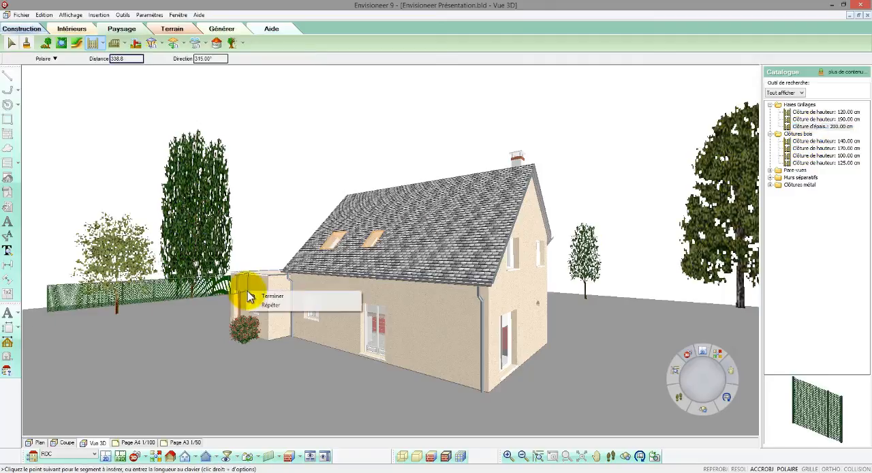
{"action": "left_click", "coordinate": [253, 296]}
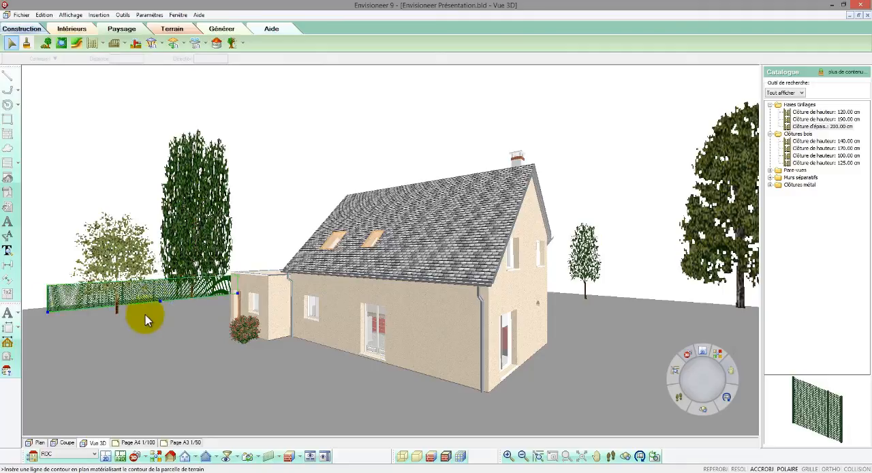
- Extend the green fence's free end farther away from the house
{"action": "left_click_drag", "start_coordinate": [48, 313], "coordinate": [24, 314]}
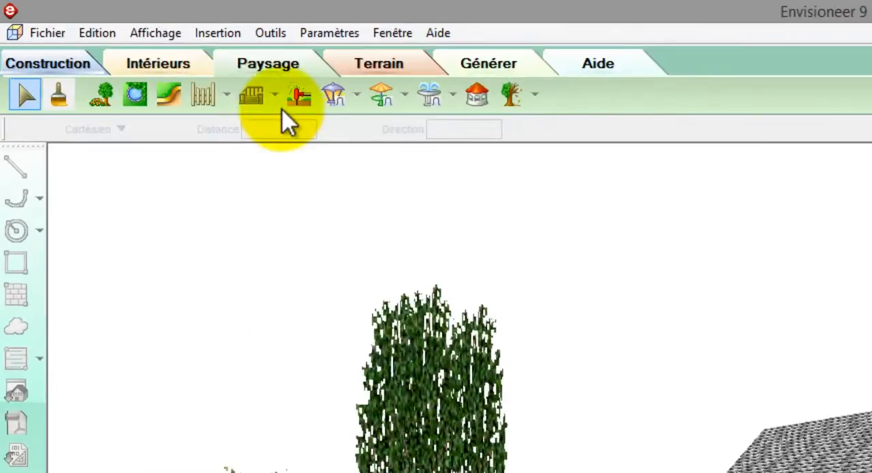
{"action": "left_click", "coordinate": [126, 45]}
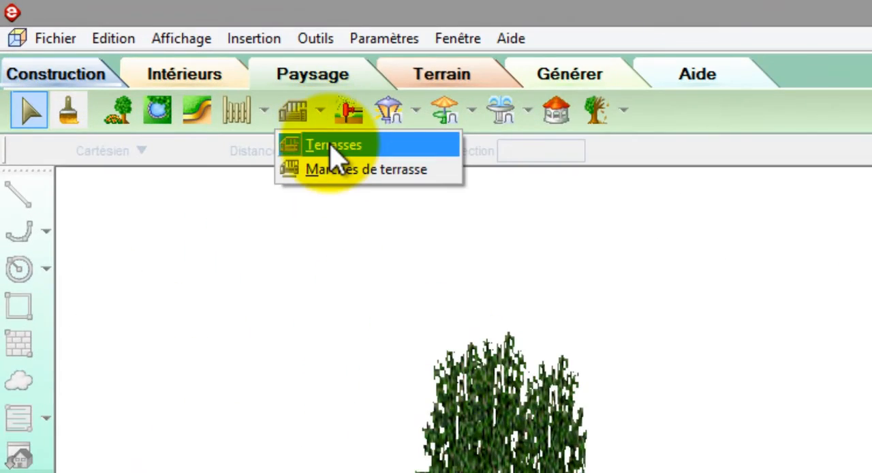
{"action": "left_click", "coordinate": [331, 146]}
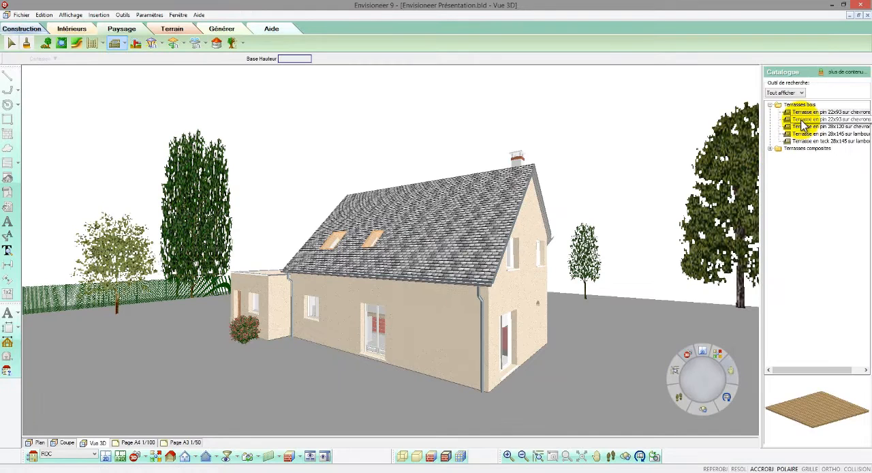
{"action": "left_click", "coordinate": [802, 119]}
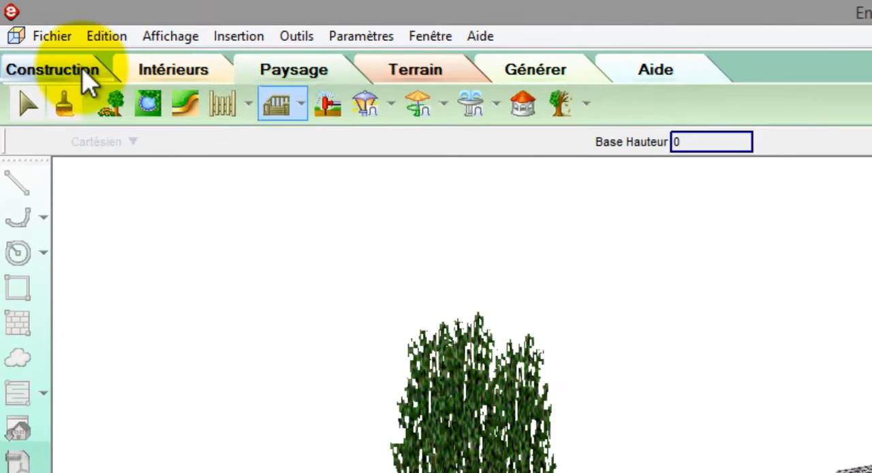
- Start the Construction d'une Terrasse assistant and advance to its structure choice
{"action": "left_click", "coordinate": [31, 32]}
{"action": "left_click", "coordinate": [135, 105]}
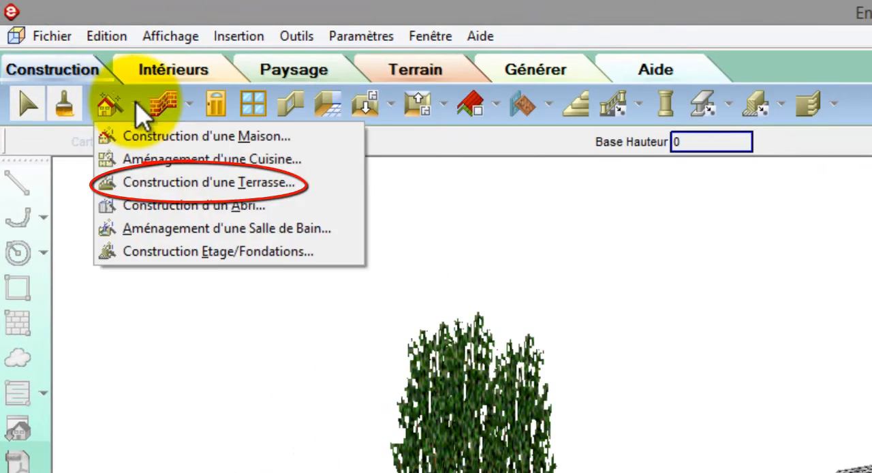
{"action": "left_click", "coordinate": [169, 185]}
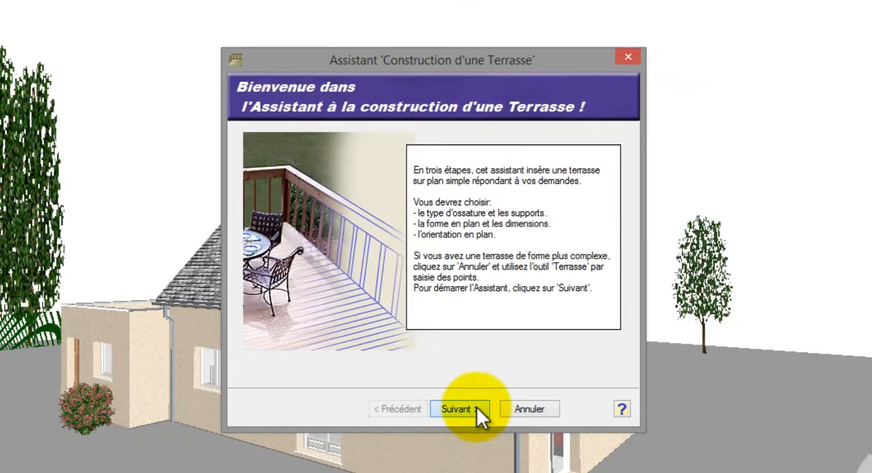
{"action": "left_click", "coordinate": [476, 406]}
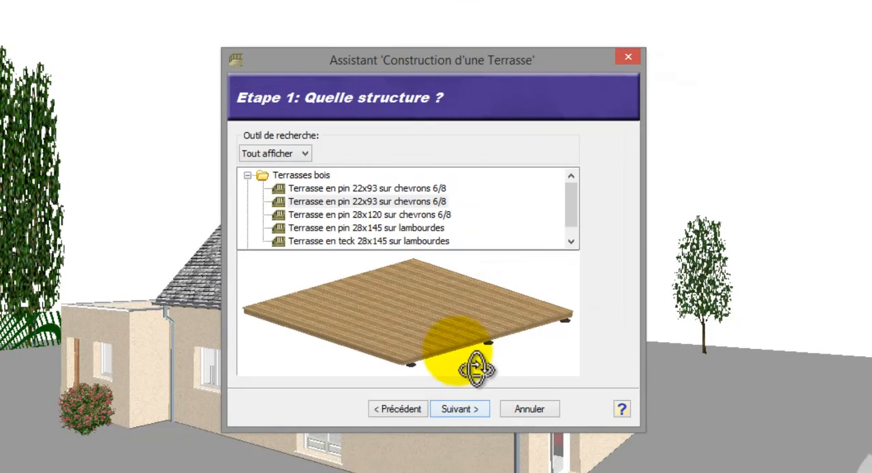
- Examine the previews of the pine, teak and composite terrace structures in the assistant
{"action": "left_click", "coordinate": [403, 216]}
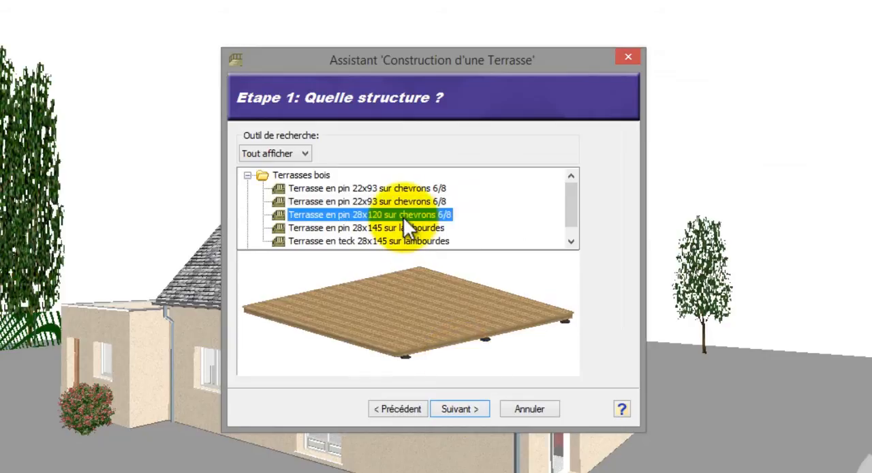
{"action": "left_click", "coordinate": [404, 227]}
{"action": "left_click", "coordinate": [407, 240]}
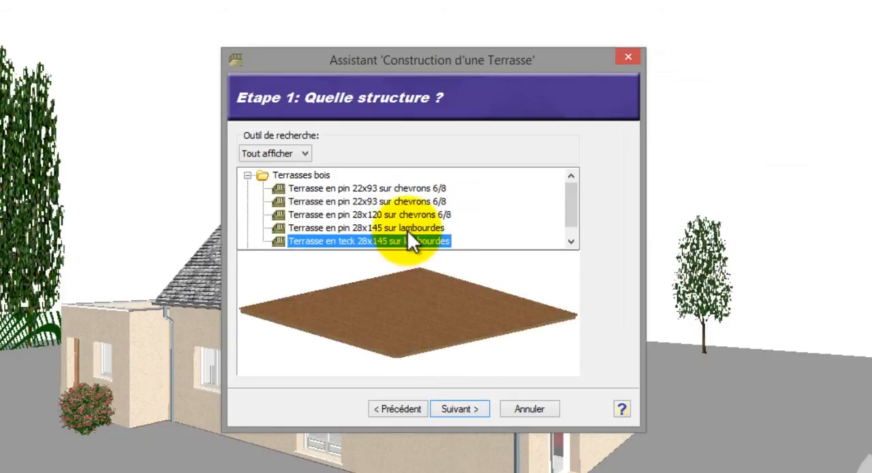
{"action": "scroll", "coordinate": [407, 230], "scroll_direction": "down", "scroll_amount": 1}
{"action": "left_click", "coordinate": [247, 241]}
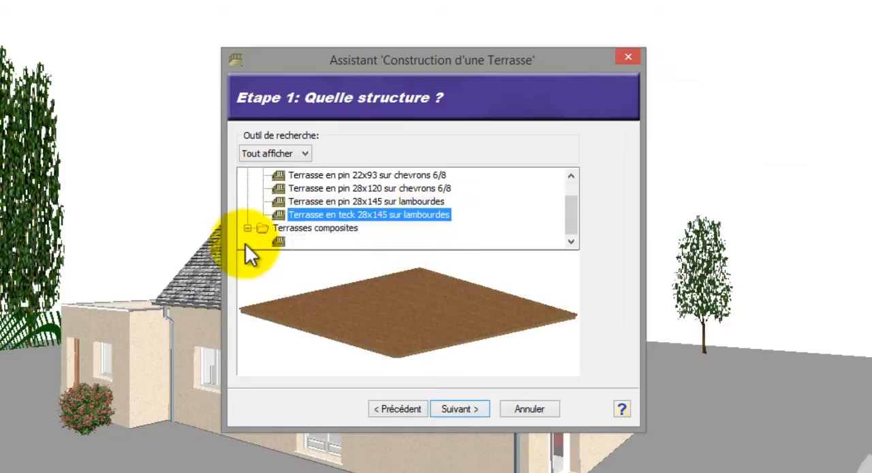
{"action": "left_click", "coordinate": [310, 241]}
{"action": "mouse_move", "coordinate": [352, 334]}
{"action": "left_mouse_down"}
{"action": "mouse_move", "coordinate": [346, 311]}
{"action": "mouse_move", "coordinate": [340, 320]}
{"action": "left_mouse_up"}
{"action": "left_click_drag", "start_coordinate": [566, 216], "coordinate": [565, 189]}
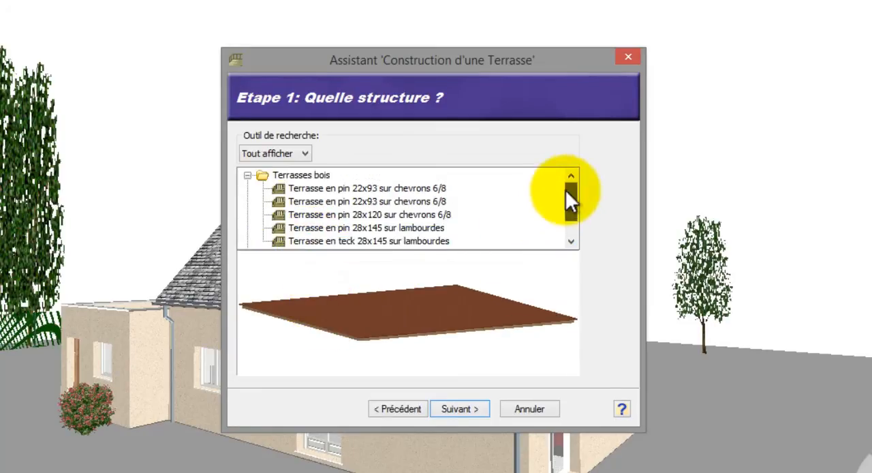
- Choose the second Terrasse en pin 22x93 sur chevrons 6/8 as the terrace structure and check its underside supports
{"action": "left_click", "coordinate": [432, 187]}
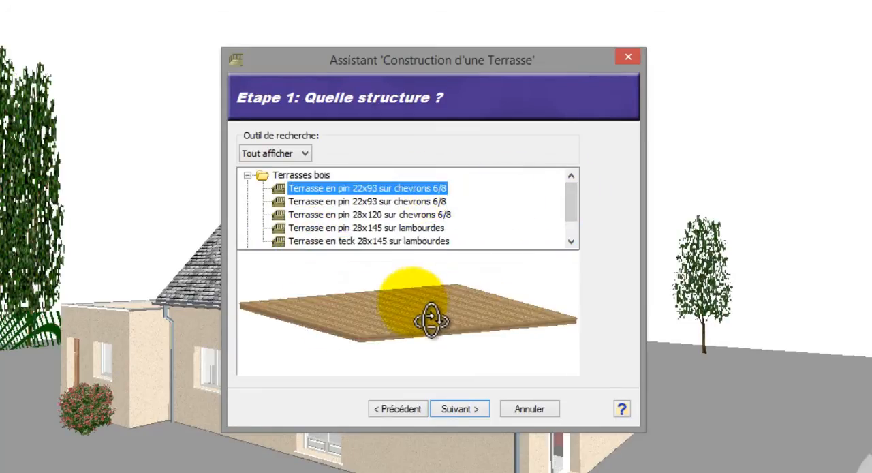
{"action": "left_click_drag", "start_coordinate": [432, 311], "coordinate": [428, 305]}
{"action": "left_click", "coordinate": [428, 202]}
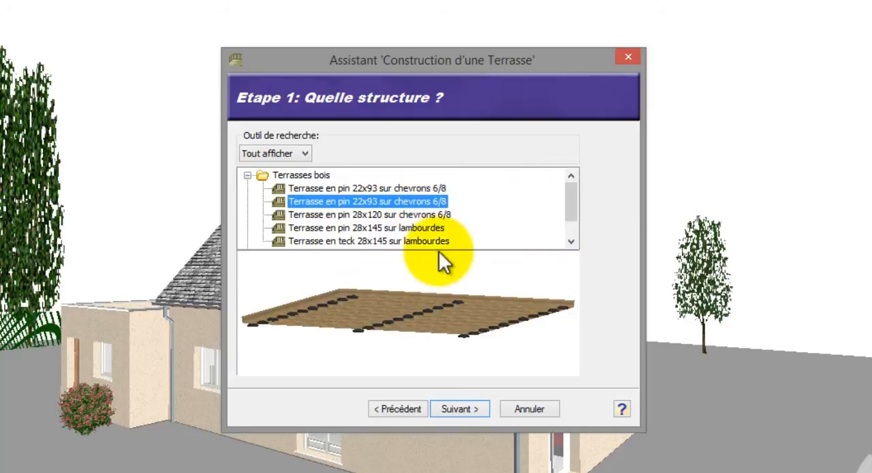
{"action": "left_click", "coordinate": [463, 407]}
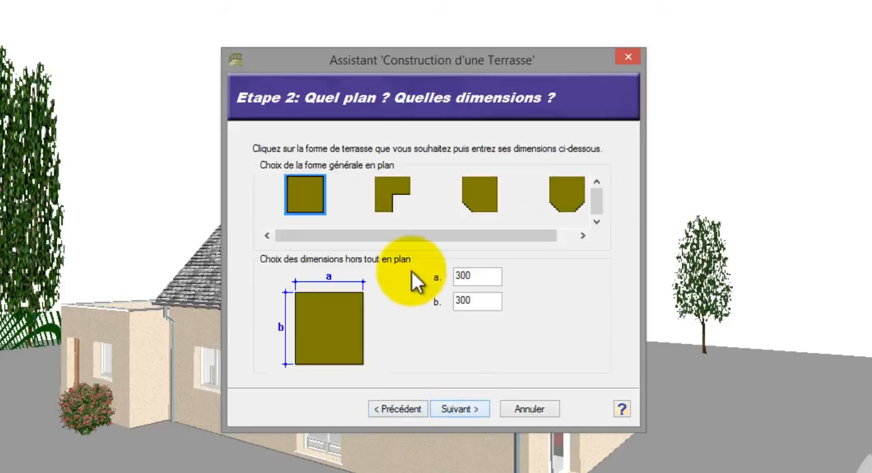
- Create the terrace with the L-shaped plan, dimensions 300, 300, 150 and 150, and the default orientation, placing it in front of the house
{"action": "left_click", "coordinate": [396, 194]}
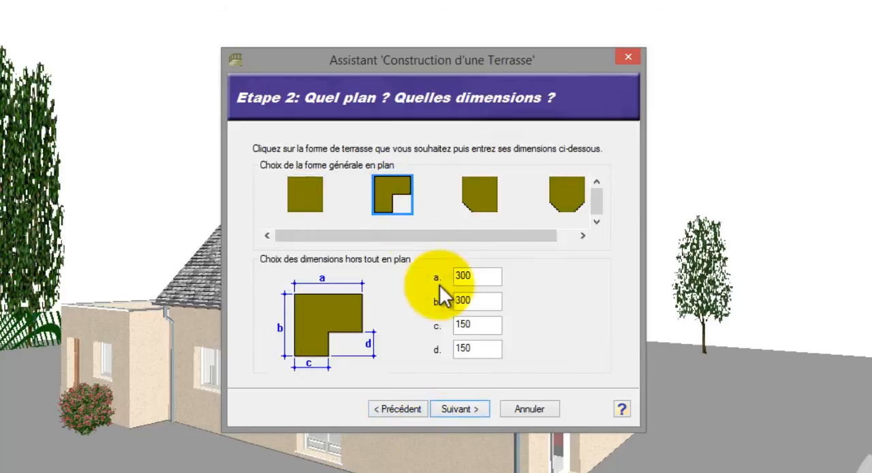
{"action": "left_click", "coordinate": [468, 411]}
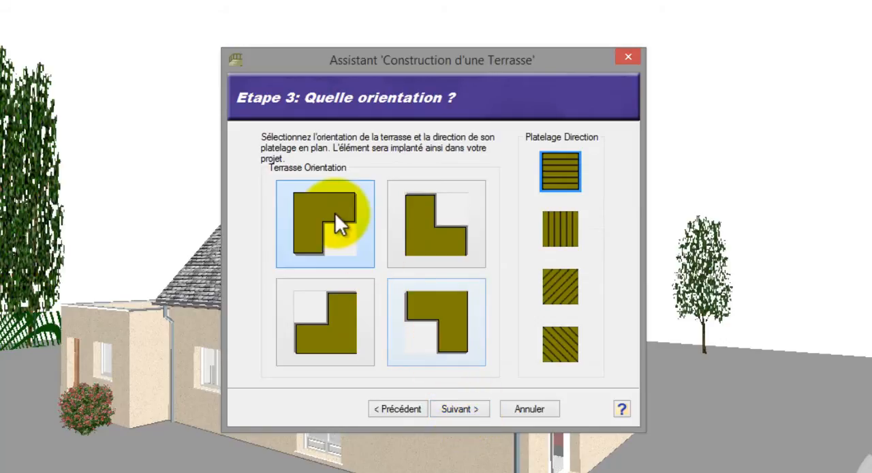
{"action": "left_click", "coordinate": [457, 407]}
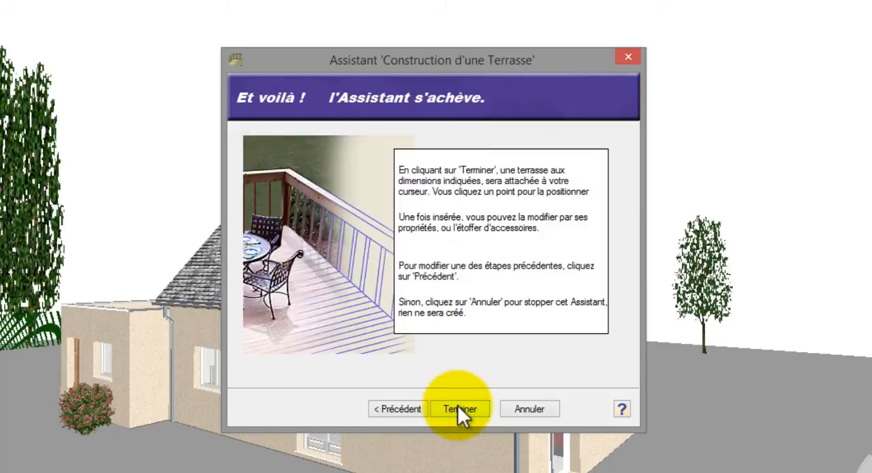
{"action": "left_click", "coordinate": [459, 407]}
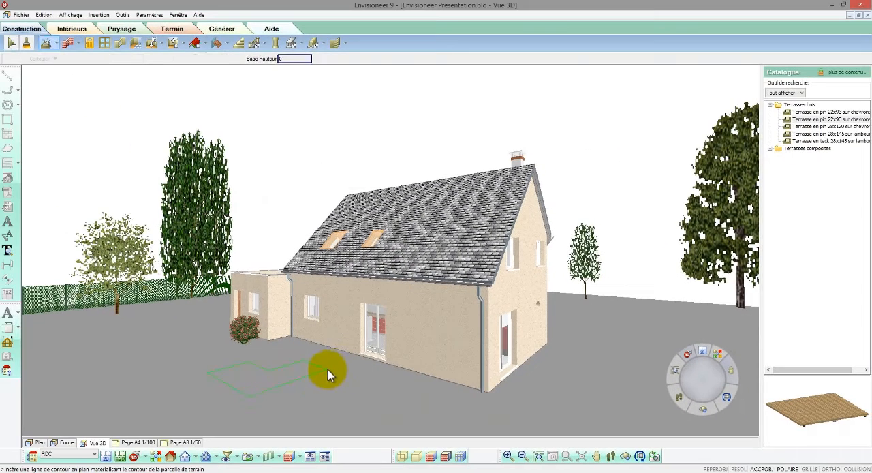
{"action": "left_click", "coordinate": [291, 420]}
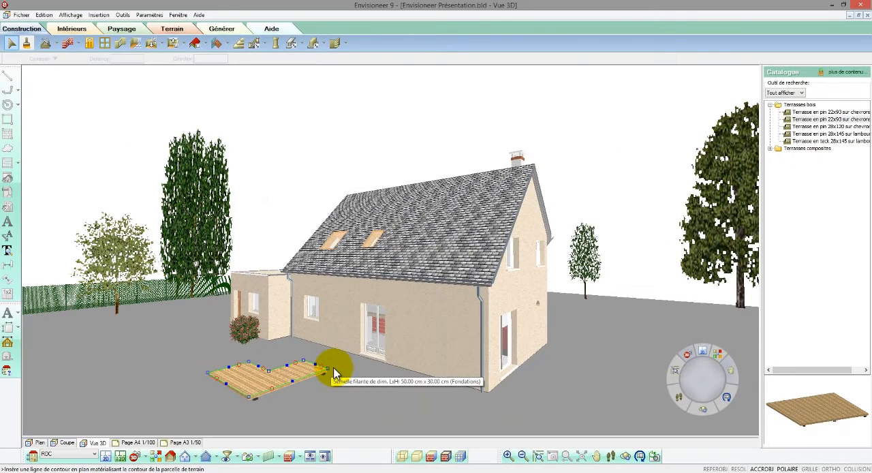
- Move the terrace by its inner corner to the annex's outer corner beside the house's front wall
{"action": "right_click", "coordinate": [314, 369]}
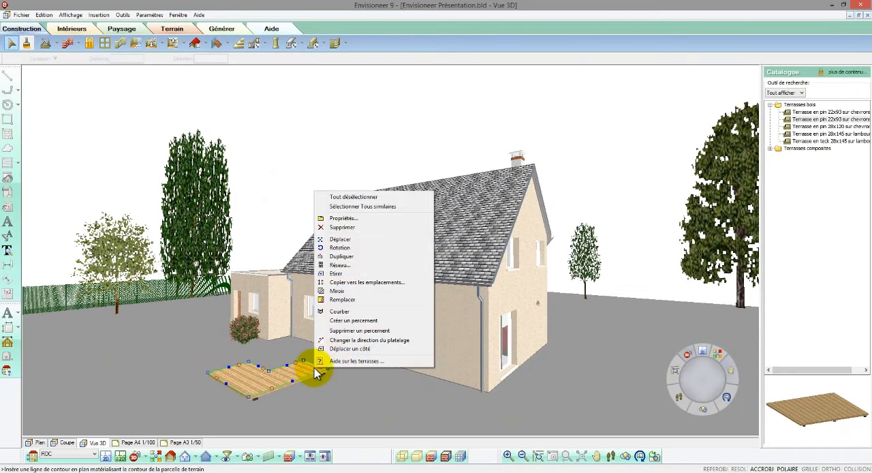
{"action": "left_click", "coordinate": [349, 241]}
{"action": "left_click", "coordinate": [268, 369]}
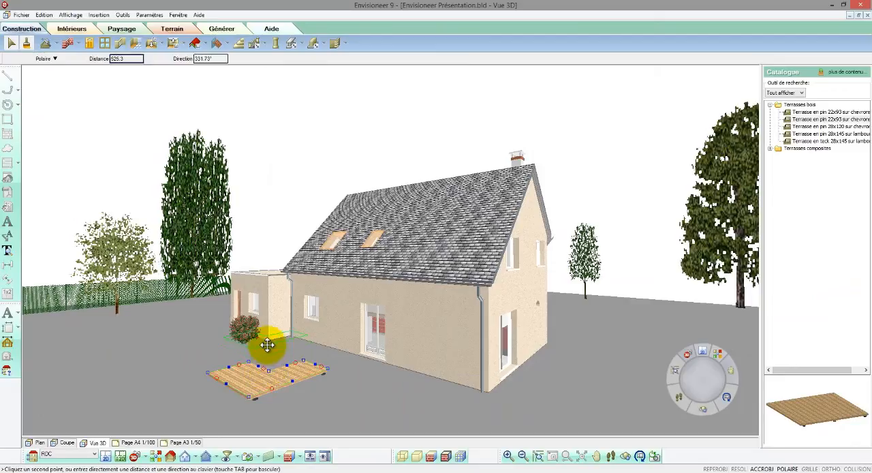
{"action": "left_click", "coordinate": [269, 341]}
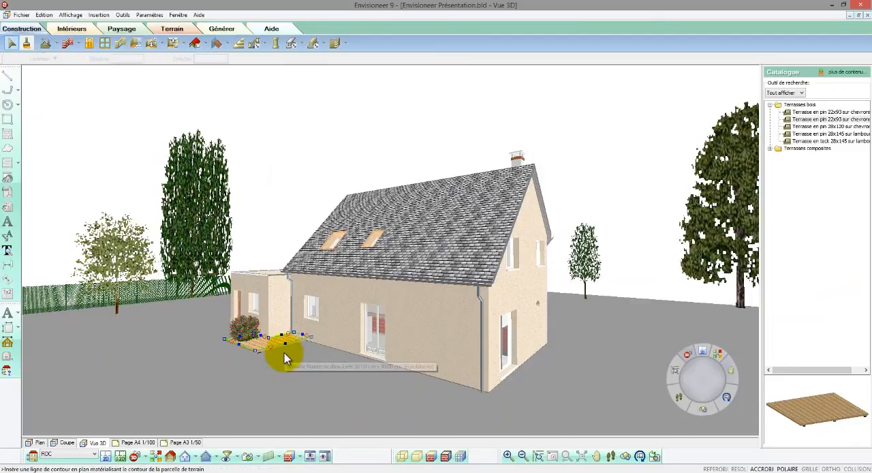
- Stretch the terrace along the whole front wall, past the annex on the other side, and outward at its front edge
{"action": "left_click_drag", "start_coordinate": [284, 347], "coordinate": [482, 397]}
{"action": "left_click_drag", "start_coordinate": [241, 335], "coordinate": [232, 333]}
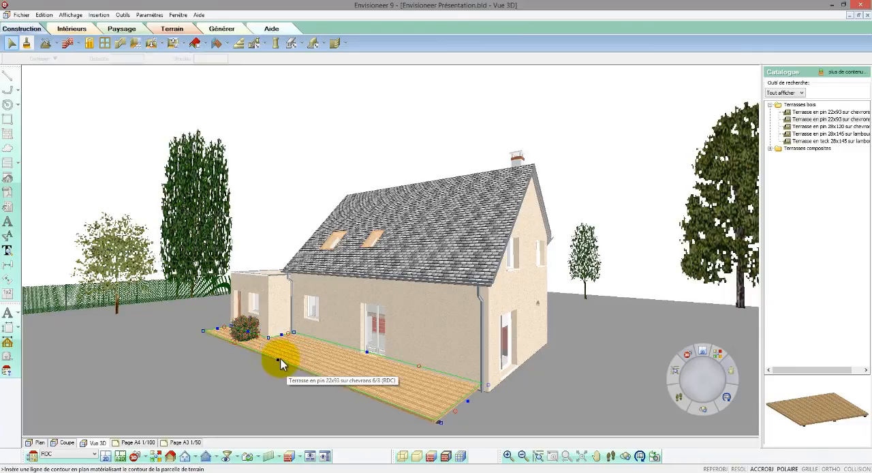
{"action": "left_click_drag", "start_coordinate": [279, 360], "coordinate": [235, 371]}
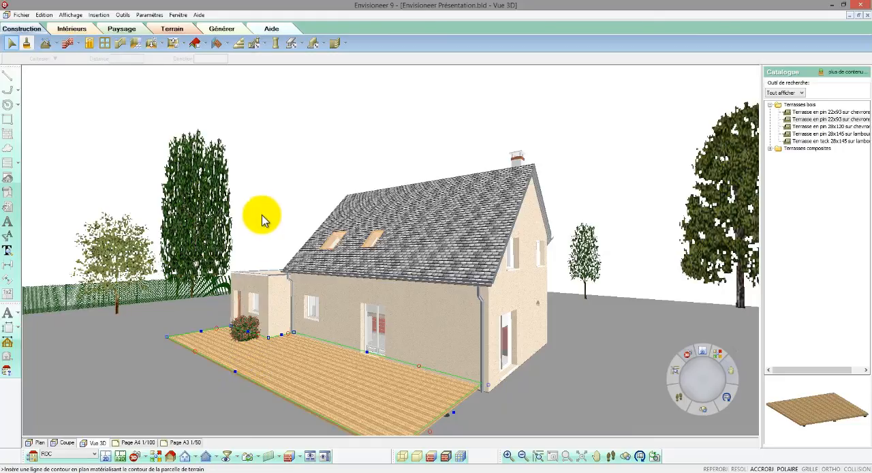
- Place Éclairage allée path lights on the terrain at the terrace's two front corners and near the house's end corner
{"action": "scroll", "coordinate": [263, 210], "scroll_direction": "down", "scroll_amount": 3}
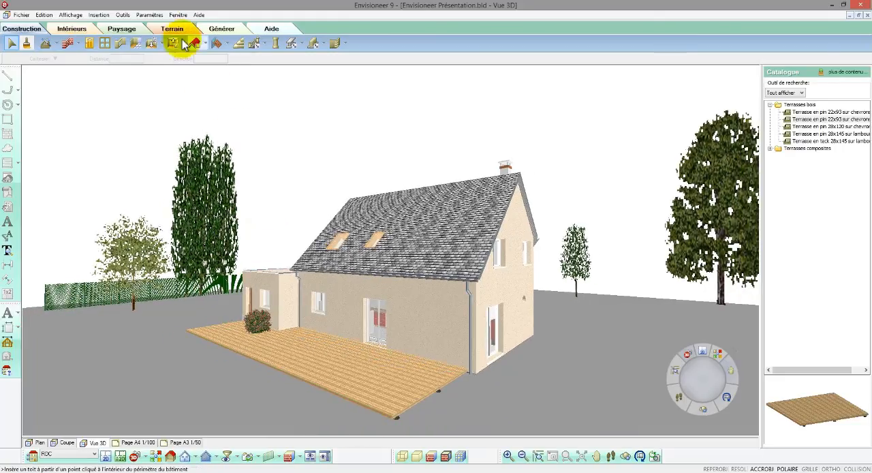
{"action": "left_click", "coordinate": [141, 31]}
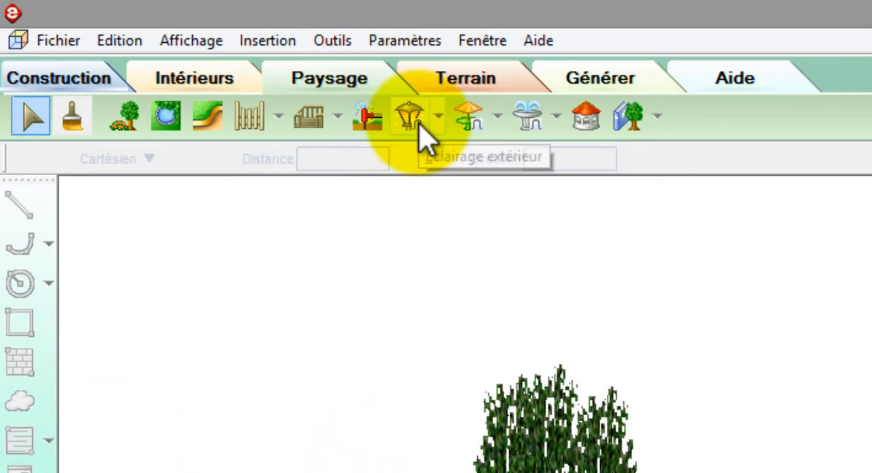
{"action": "left_click", "coordinate": [440, 126]}
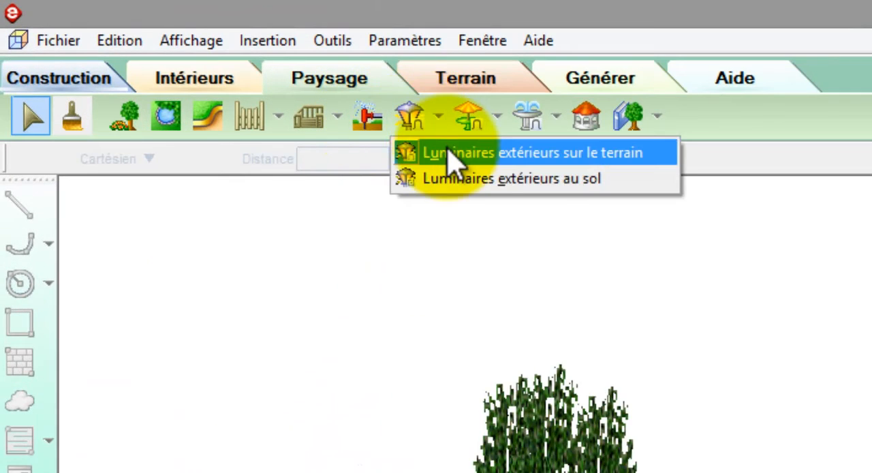
{"action": "left_click", "coordinate": [450, 153]}
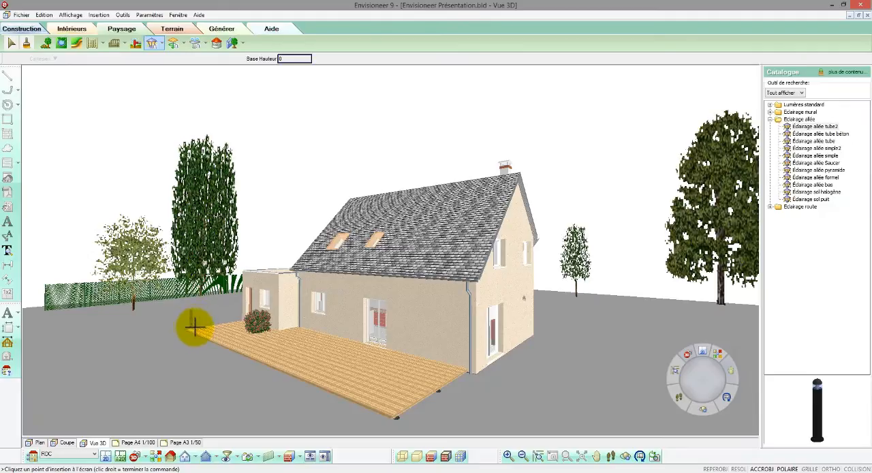
{"action": "left_click", "coordinate": [186, 330]}
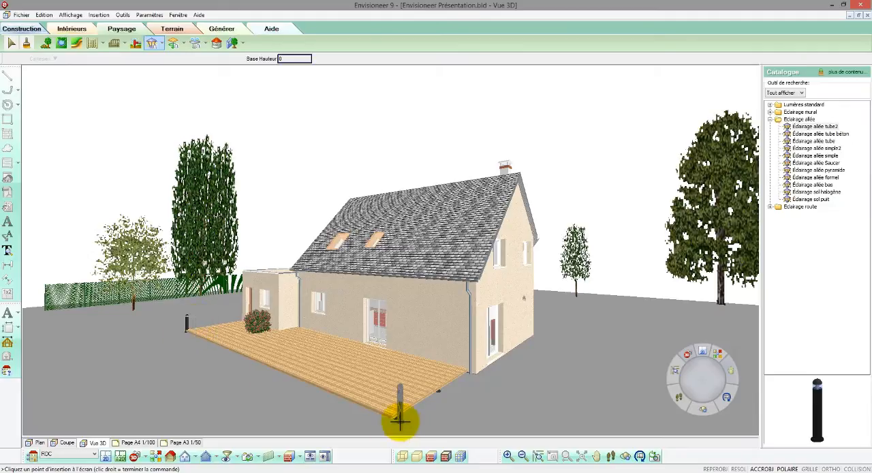
{"action": "left_click", "coordinate": [411, 420]}
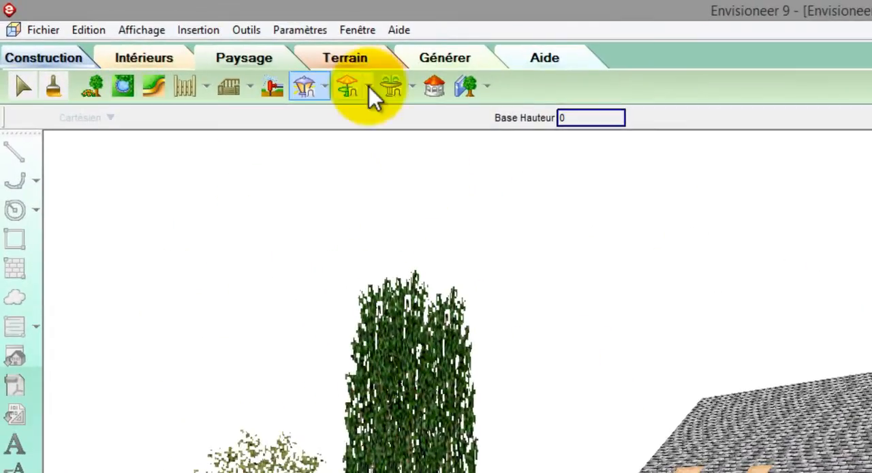
- Place the ground-based garden furniture set Ensemble table chaises et parasol on the wooden terrace in front of the house
{"action": "left_click", "coordinate": [368, 87]}
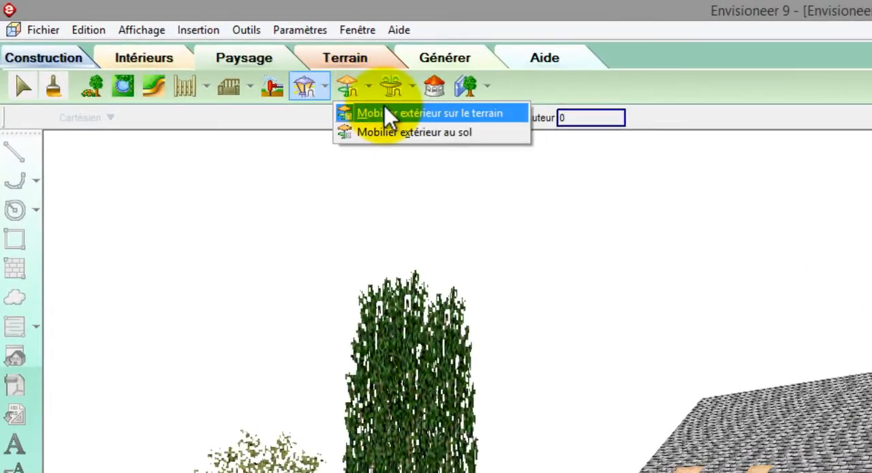
{"action": "left_click", "coordinate": [385, 131]}
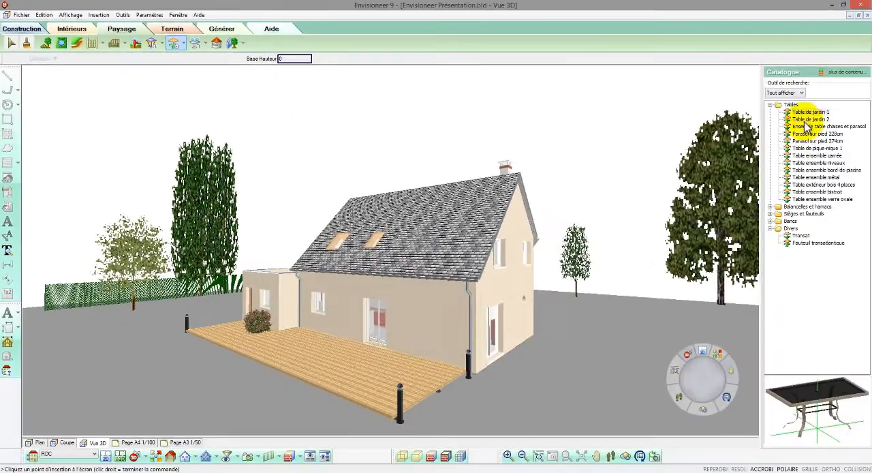
{"action": "left_click", "coordinate": [809, 119]}
{"action": "left_click", "coordinate": [807, 126]}
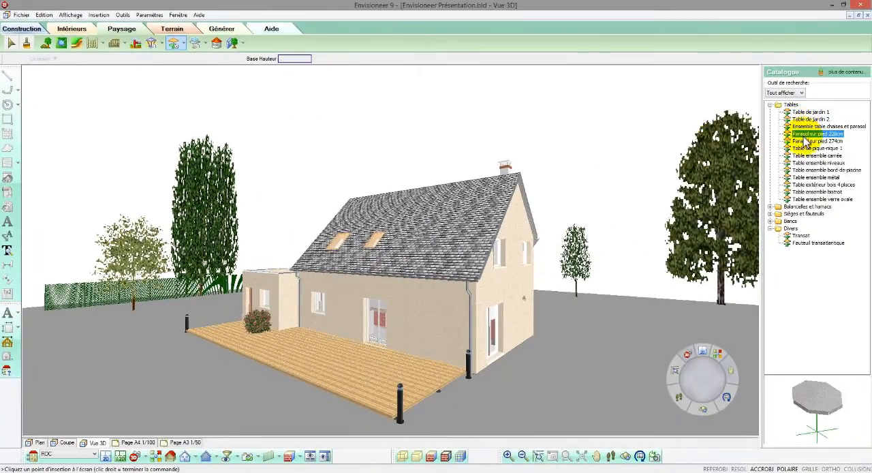
{"action": "left_click", "coordinate": [806, 141]}
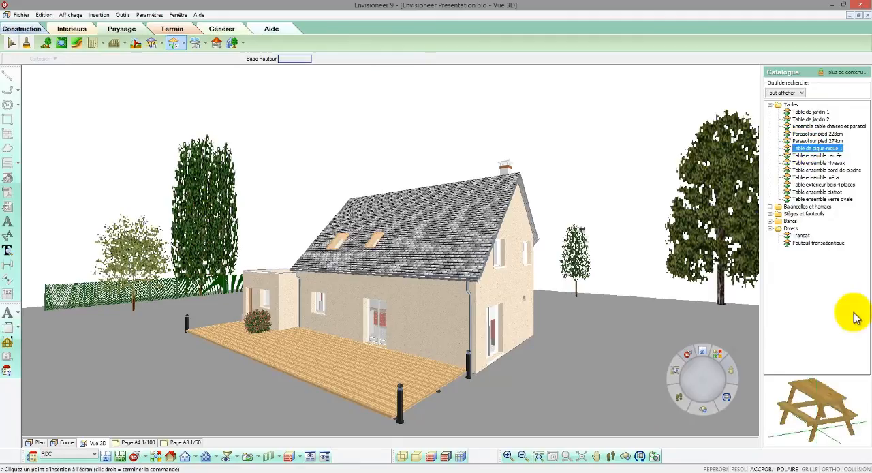
{"action": "left_click", "coordinate": [809, 127]}
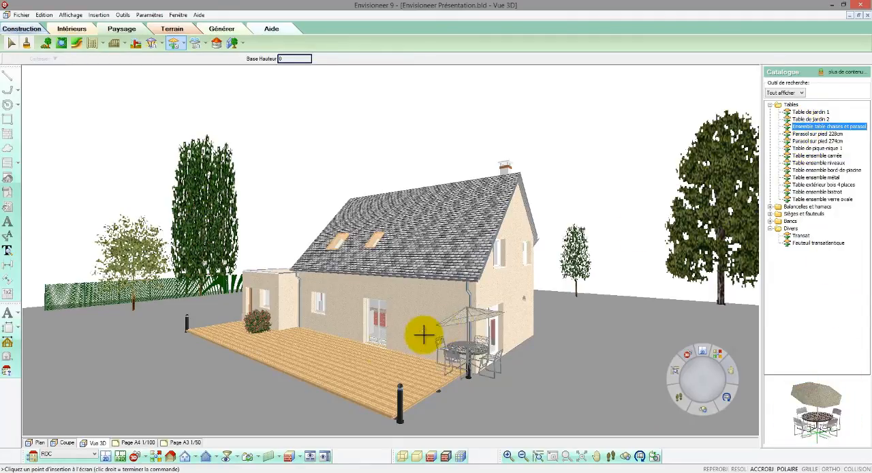
{"action": "left_click", "coordinate": [383, 377]}
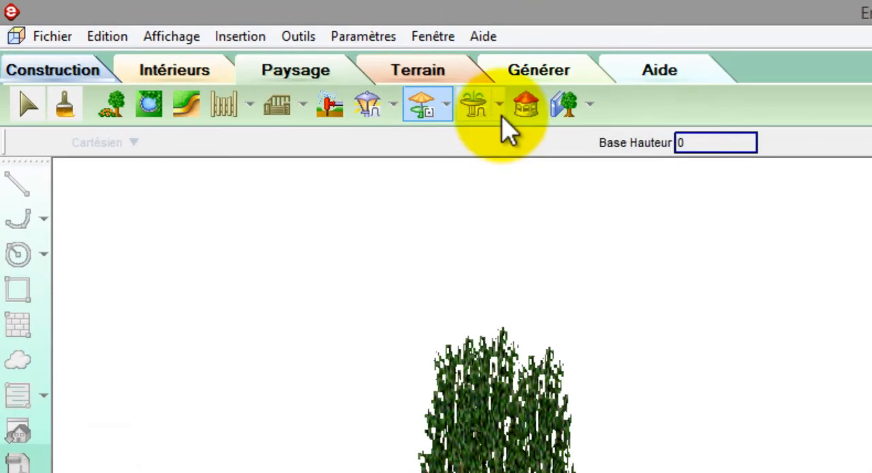
- Place the Renault monospace car from the Véhicules accessories on the terrain beyond the house's gable end and rotate it
{"action": "left_click", "coordinate": [206, 43]}
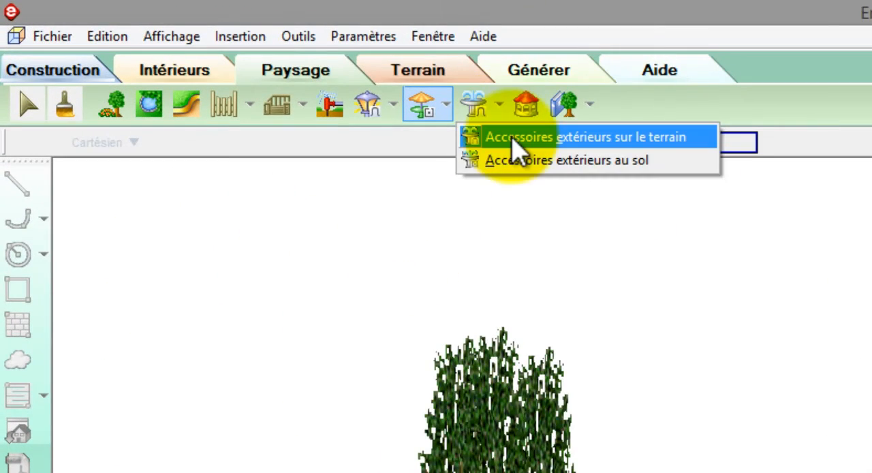
{"action": "left_click", "coordinate": [513, 138]}
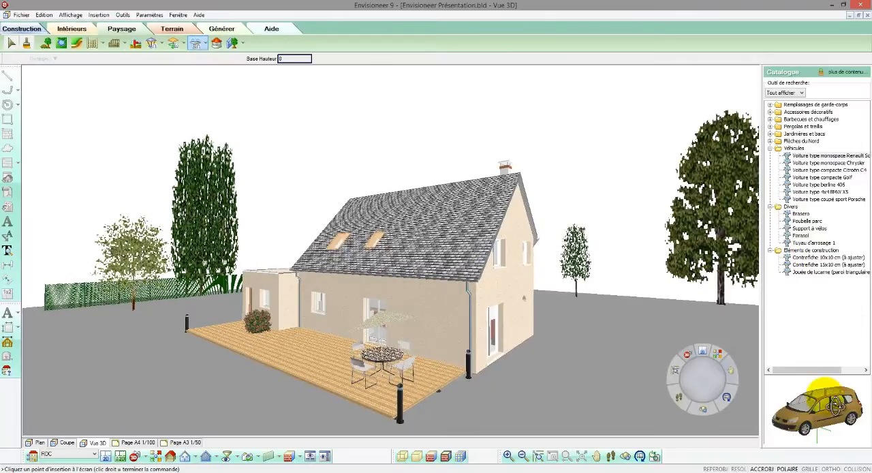
{"action": "left_click_drag", "start_coordinate": [836, 401], "coordinate": [608, 317]}
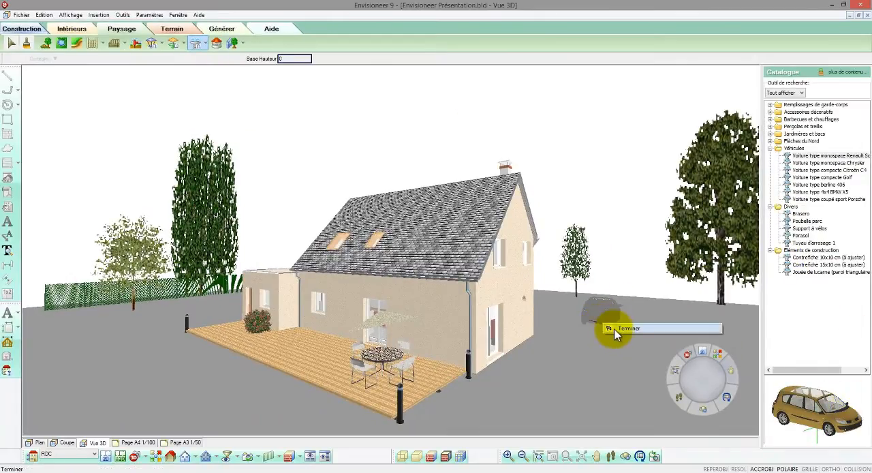
{"action": "left_click", "coordinate": [602, 318]}
{"action": "left_click_drag", "start_coordinate": [597, 331], "coordinate": [585, 322]}
{"action": "left_click", "coordinate": [632, 237]}
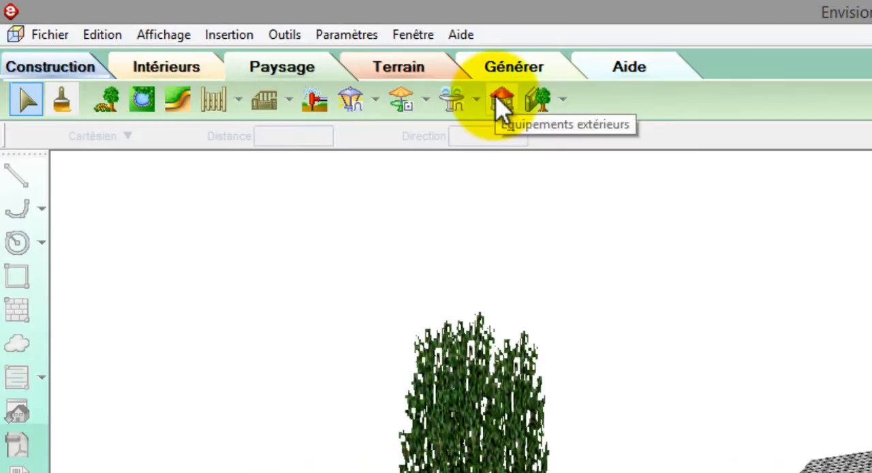
- Preview the models of the Piscines et bassins group in the outdoor equipment catalogue, up to the inflatable children's pool
{"action": "left_click", "coordinate": [501, 102]}
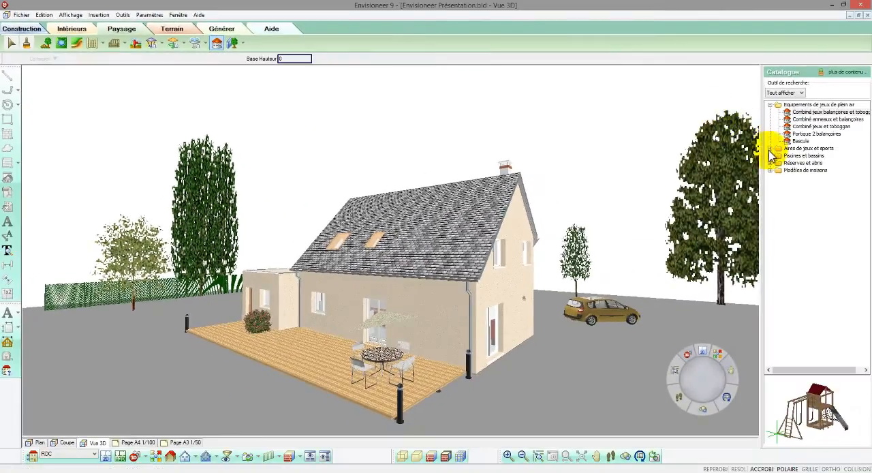
{"action": "left_click", "coordinate": [770, 156]}
{"action": "left_click", "coordinate": [793, 163]}
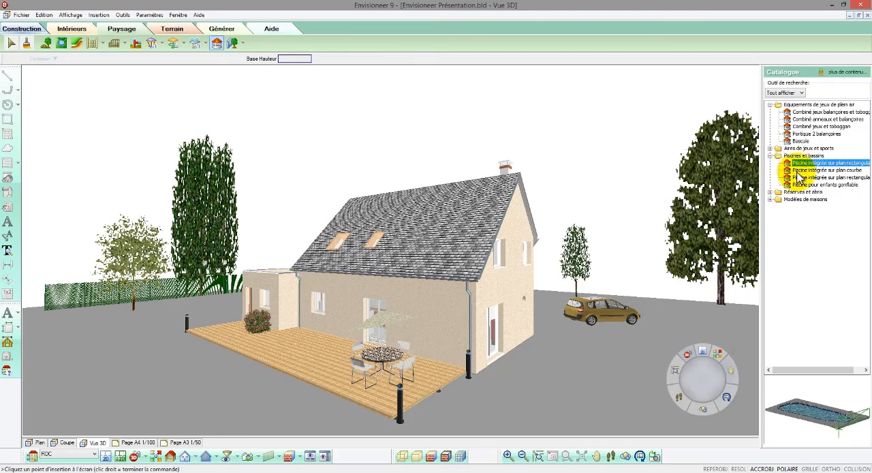
{"action": "left_click", "coordinate": [799, 170]}
{"action": "left_click", "coordinate": [799, 177]}
{"action": "left_click", "coordinate": [816, 185]}
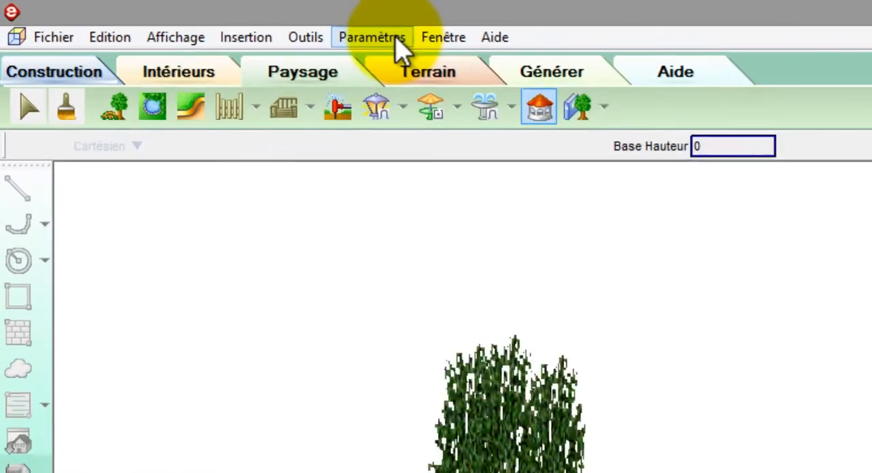
- Set the scene's background to Image 2, the night background, in the software settings
{"action": "left_click", "coordinate": [150, 15]}
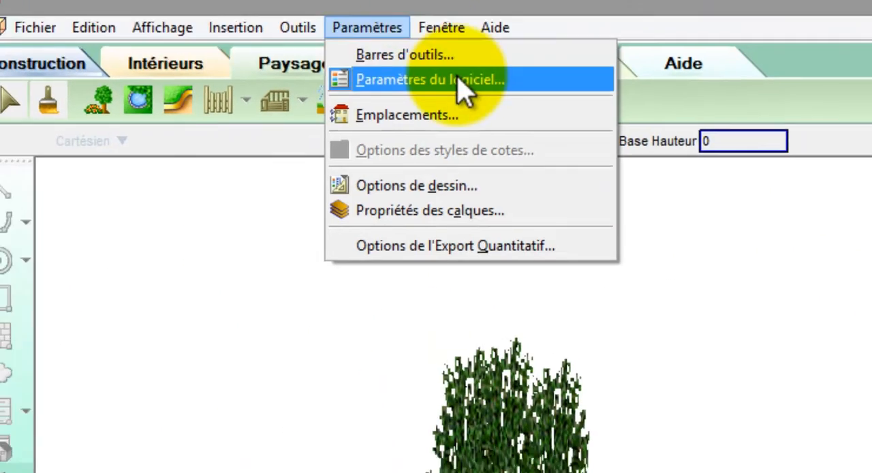
{"action": "left_click", "coordinate": [491, 94]}
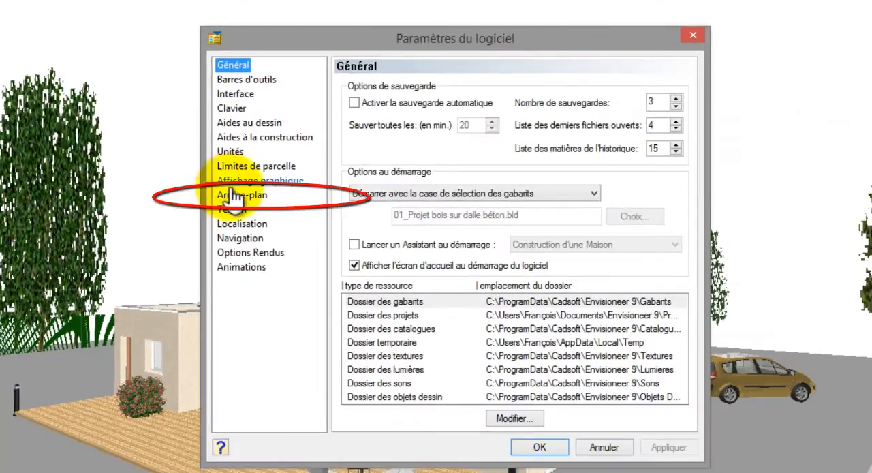
{"action": "left_click", "coordinate": [240, 196]}
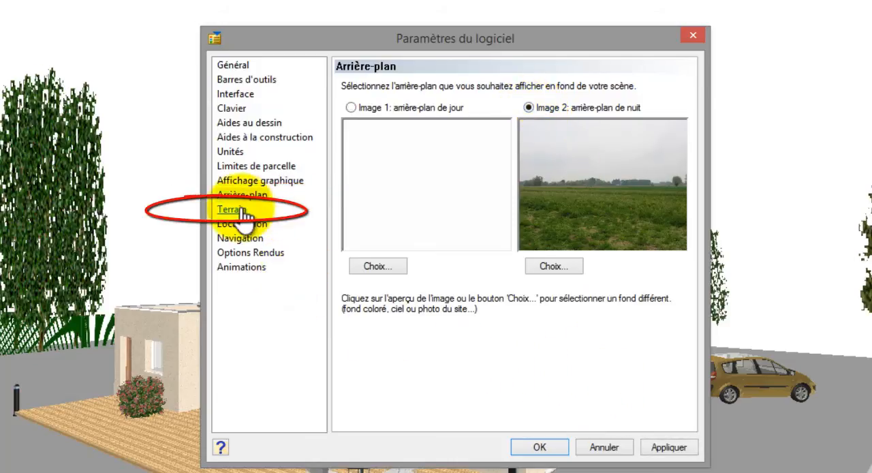
- Set the terrain's ground material to Pelouse 1 from the Végétation group and apply the software settings
{"action": "left_click", "coordinate": [230, 209]}
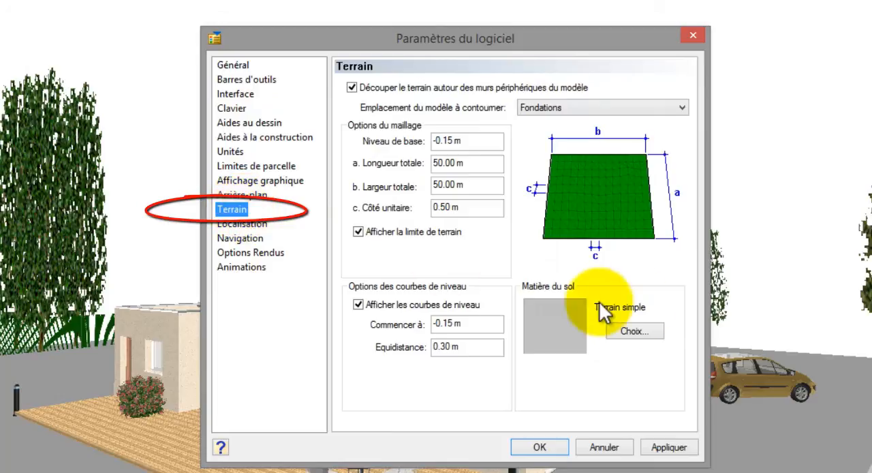
{"action": "left_click", "coordinate": [635, 330]}
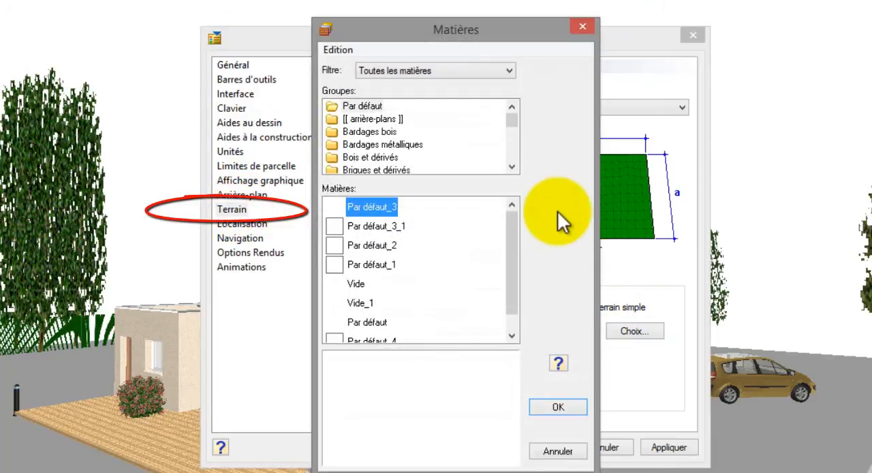
{"action": "left_click_drag", "start_coordinate": [512, 116], "coordinate": [512, 152]}
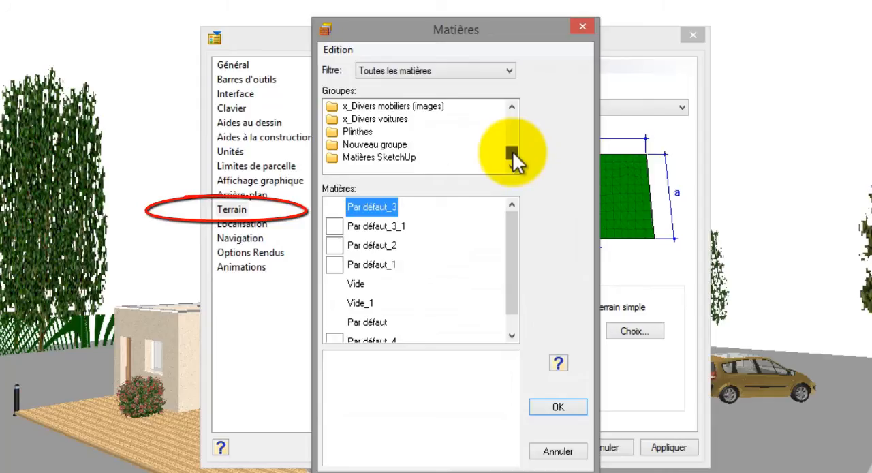
{"action": "left_click", "coordinate": [513, 105]}
{"action": "left_click", "coordinate": [514, 105]}
{"action": "left_click", "coordinate": [513, 105]}
{"action": "left_click", "coordinate": [513, 106]}
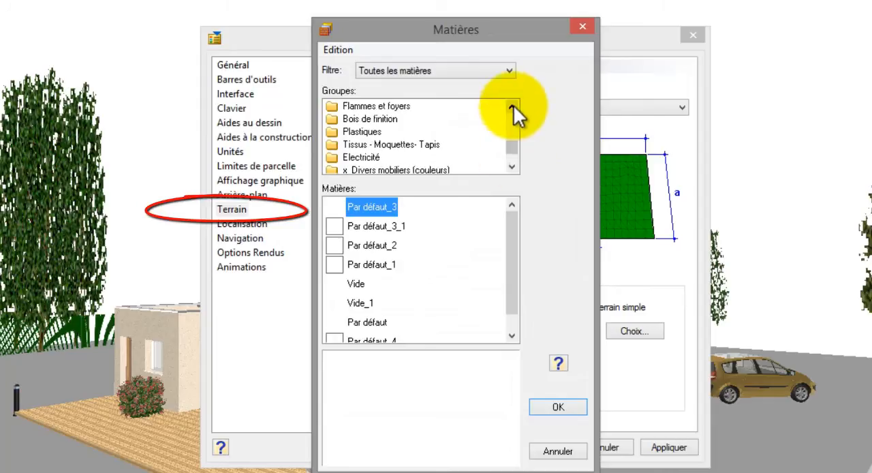
{"action": "left_click", "coordinate": [513, 106]}
{"action": "left_click", "coordinate": [513, 105]}
{"action": "left_click", "coordinate": [365, 105]}
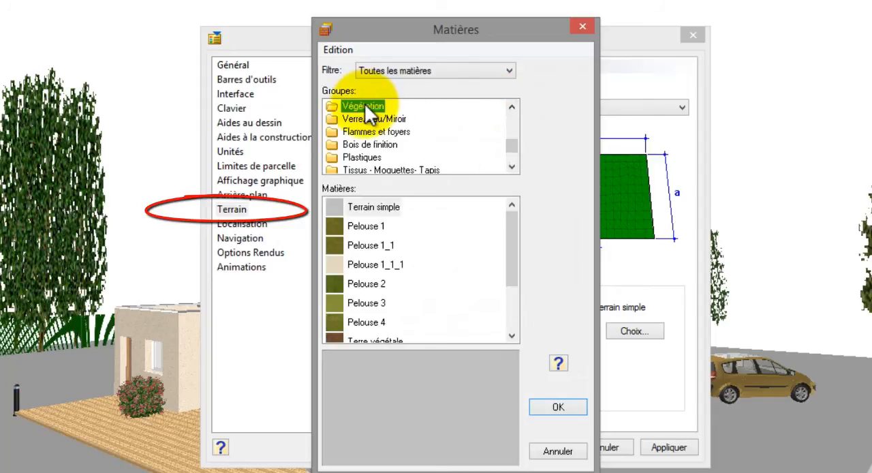
{"action": "left_click", "coordinate": [370, 227]}
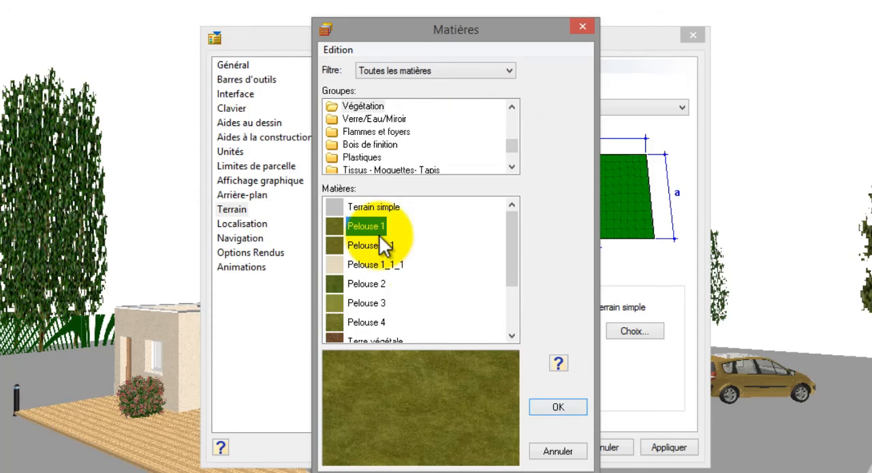
{"action": "left_click", "coordinate": [558, 407]}
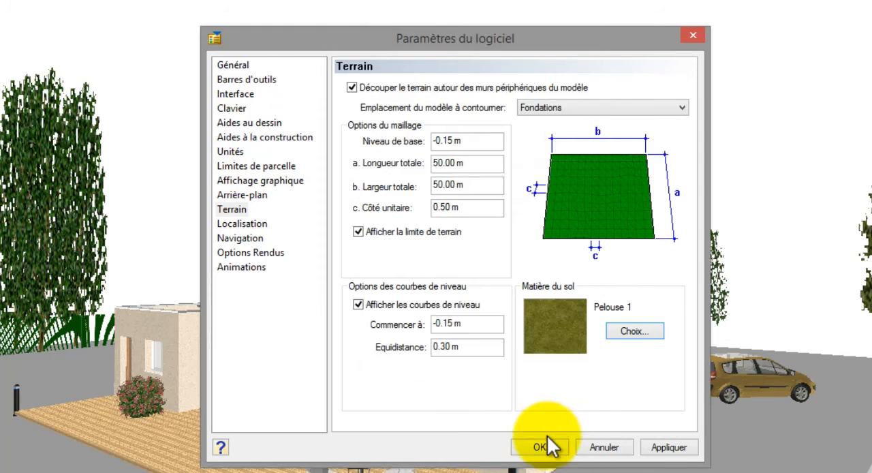
{"action": "left_click", "coordinate": [541, 446]}
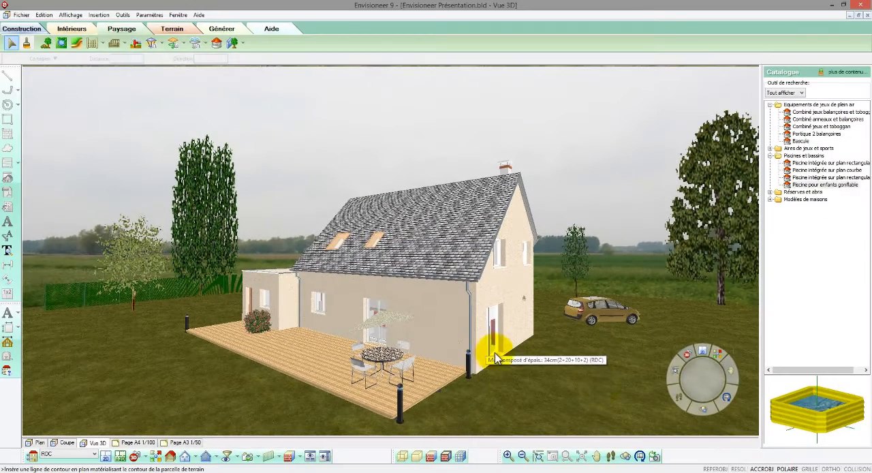
- Stretch the green fence behind the trees slightly at its outer end
{"action": "left_click", "coordinate": [700, 399]}
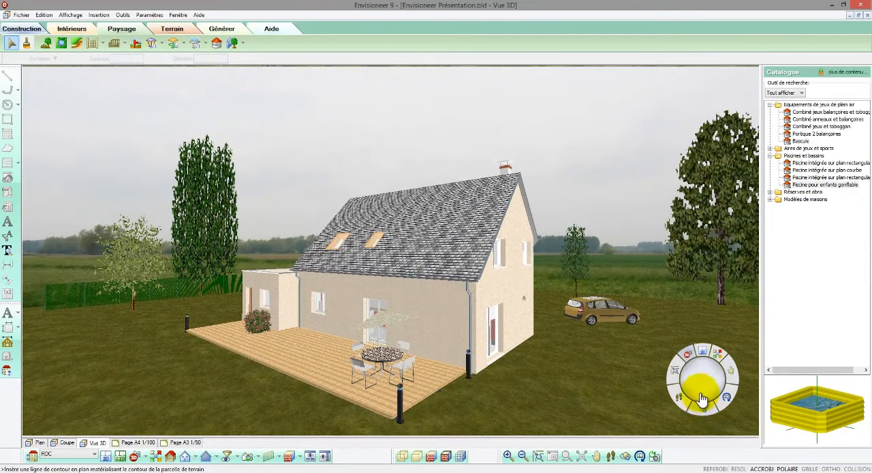
{"action": "mouse_move", "coordinate": [700, 399]}
{"action": "left_mouse_down"}
{"action": "mouse_move", "coordinate": [721, 379]}
{"action": "mouse_move", "coordinate": [708, 385]}
{"action": "mouse_move", "coordinate": [709, 376]}
{"action": "mouse_move", "coordinate": [703, 389]}
{"action": "left_mouse_up"}
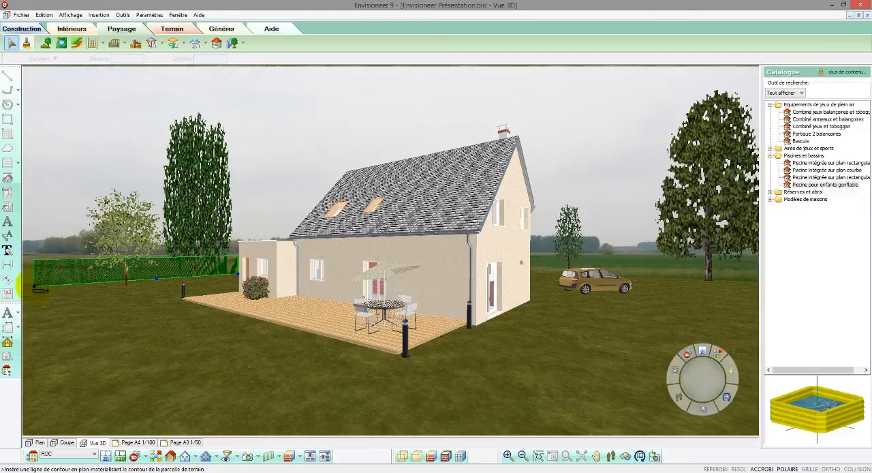
{"action": "left_click_drag", "start_coordinate": [34, 286], "coordinate": [28, 286]}
{"action": "left_click", "coordinate": [60, 185]}
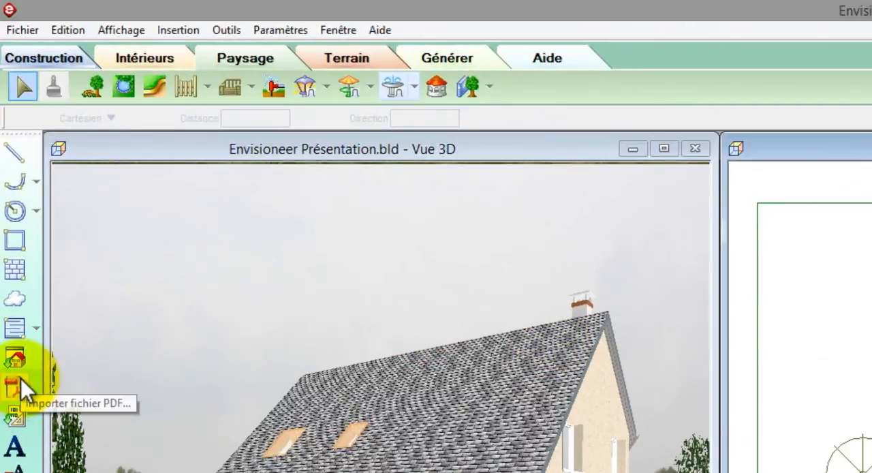
- Load planCadastralNormalise.pdf from the Envisioneer 9 Projets folder Projet Démo for import as a PDF into the plan
{"action": "left_click", "coordinate": [21, 379]}
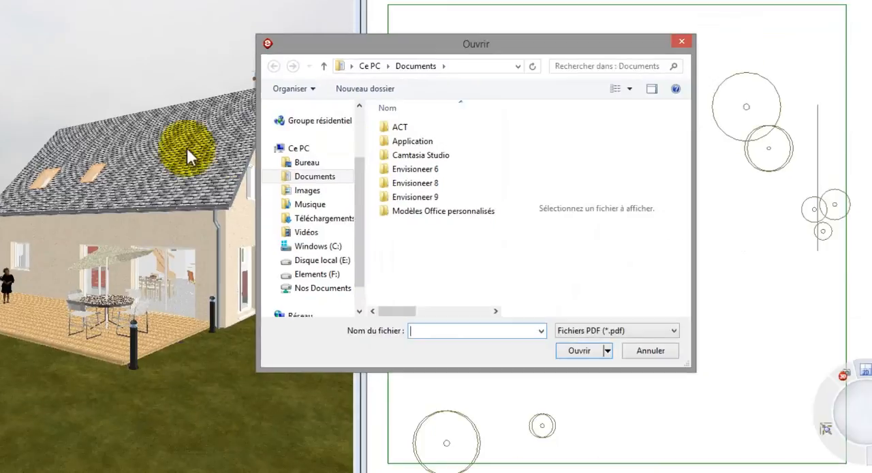
{"action": "double_click", "coordinate": [408, 197]}
{"action": "double_click", "coordinate": [407, 128]}
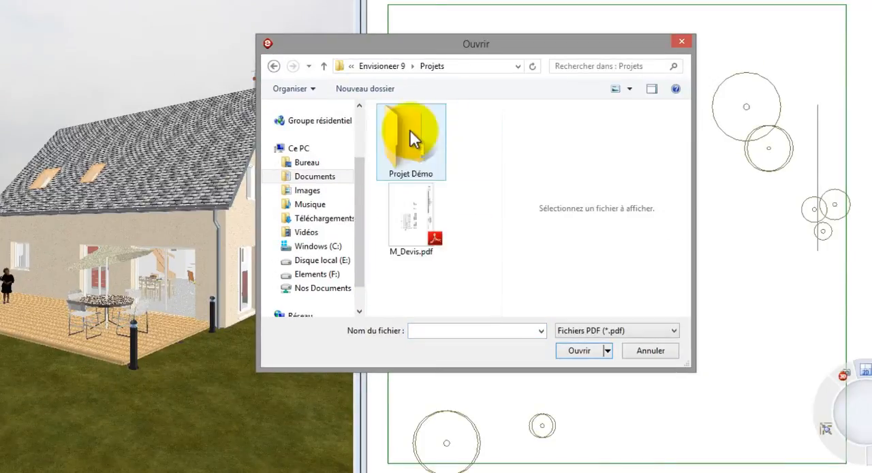
{"action": "double_click", "coordinate": [412, 140]}
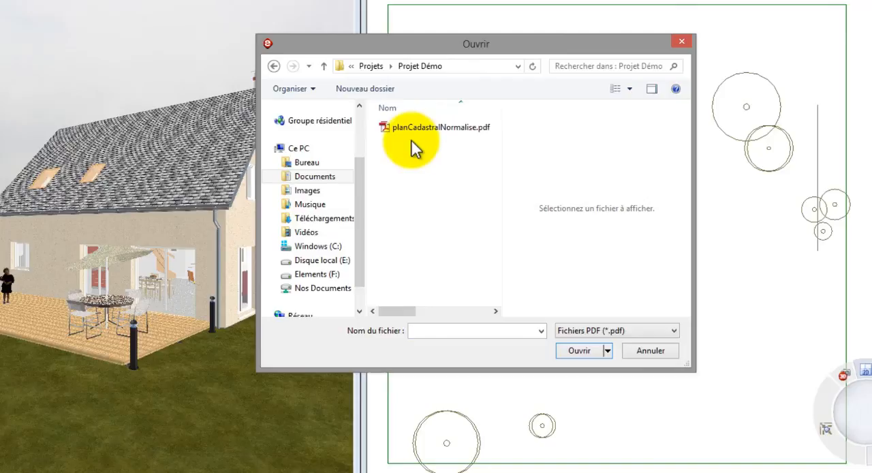
{"action": "left_click", "coordinate": [417, 134]}
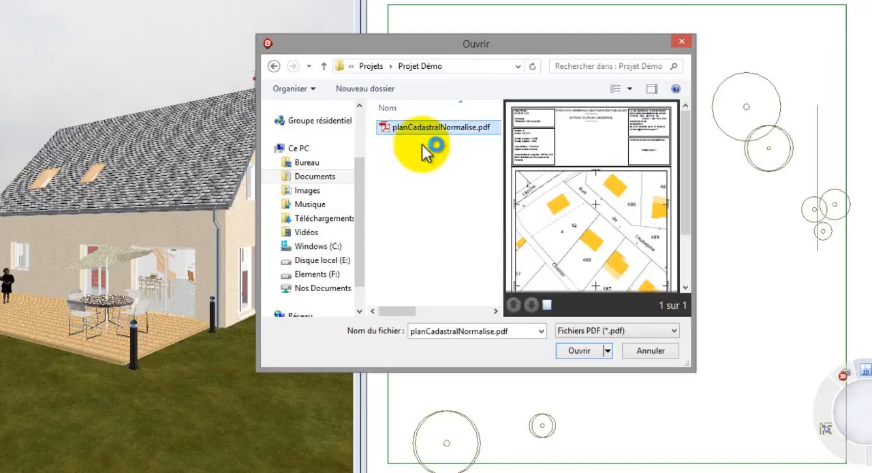
{"action": "left_click", "coordinate": [584, 351]}
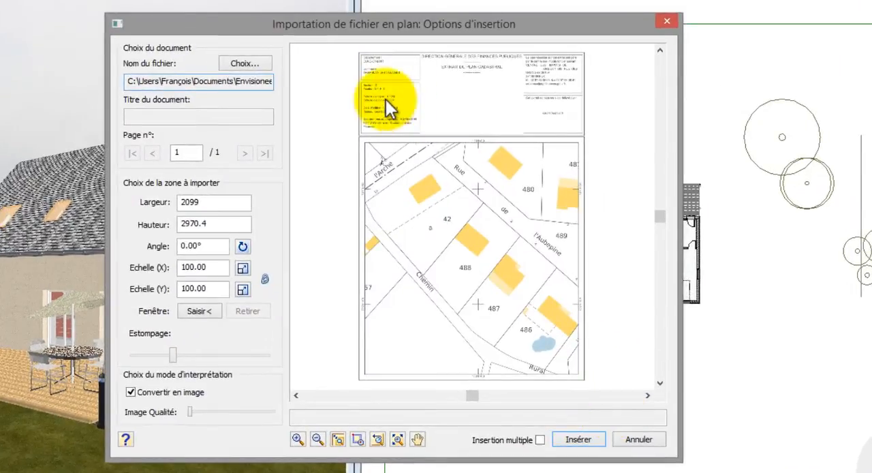
- Set the cadastral plan's X and Y import scales to 500, disable conversion to an image and reduce the fading to its minimum
{"action": "scroll", "coordinate": [377, 102], "scroll_direction": "up", "scroll_amount": 5}
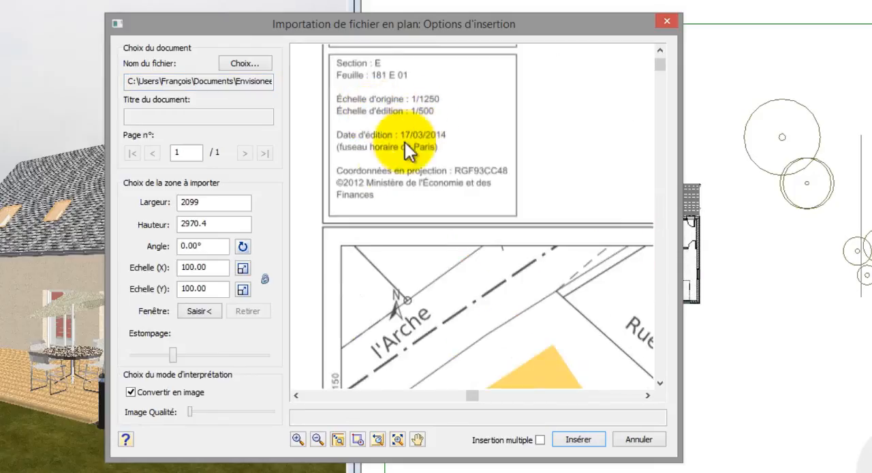
{"action": "left_click_drag", "start_coordinate": [212, 269], "coordinate": [157, 269]}
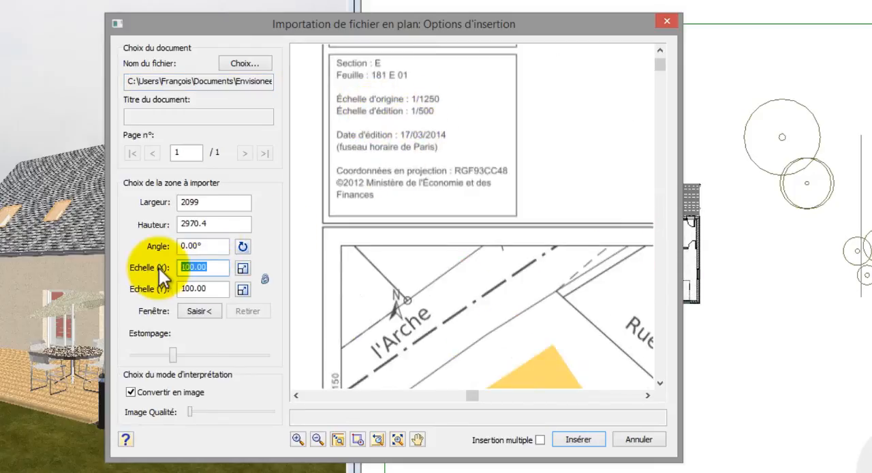
{"action": "type", "text": "500"}
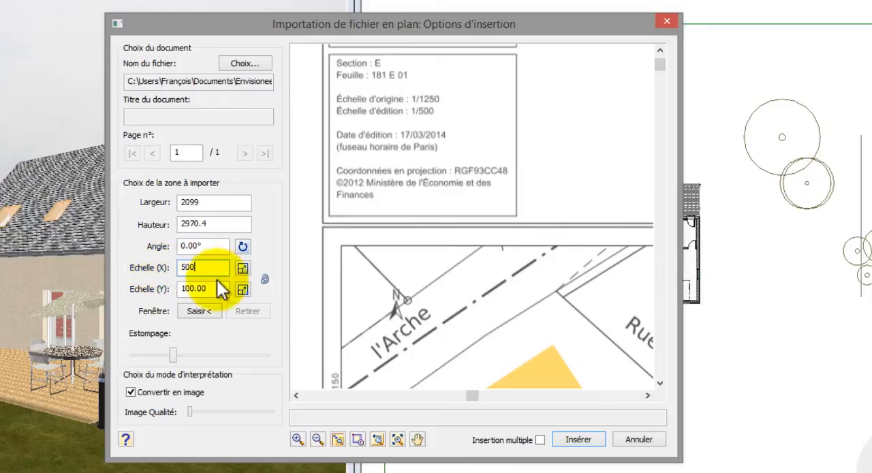
{"action": "left_click", "coordinate": [219, 286]}
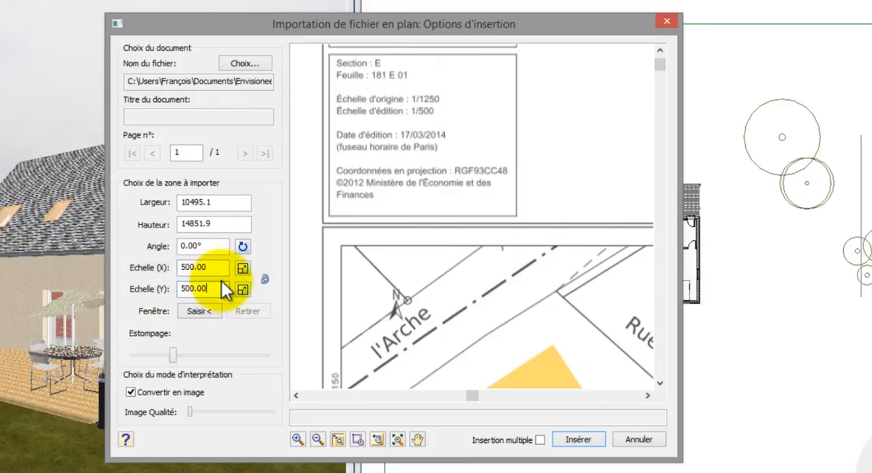
{"action": "left_click", "coordinate": [397, 439]}
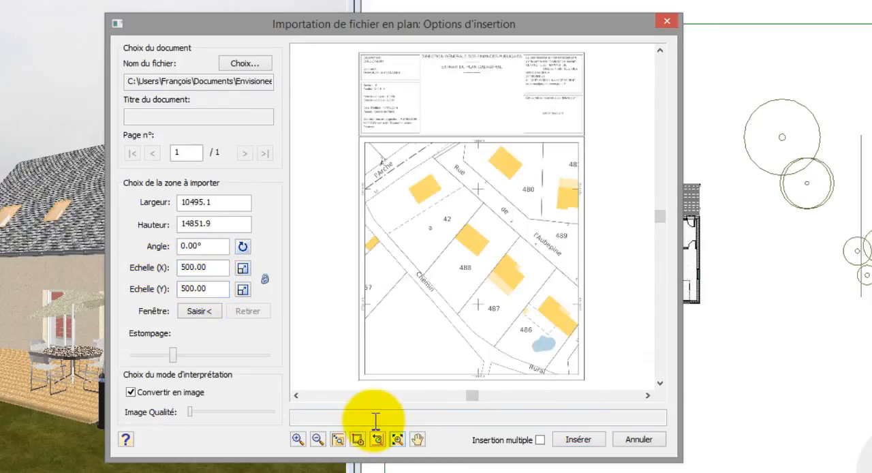
{"action": "left_click", "coordinate": [131, 392]}
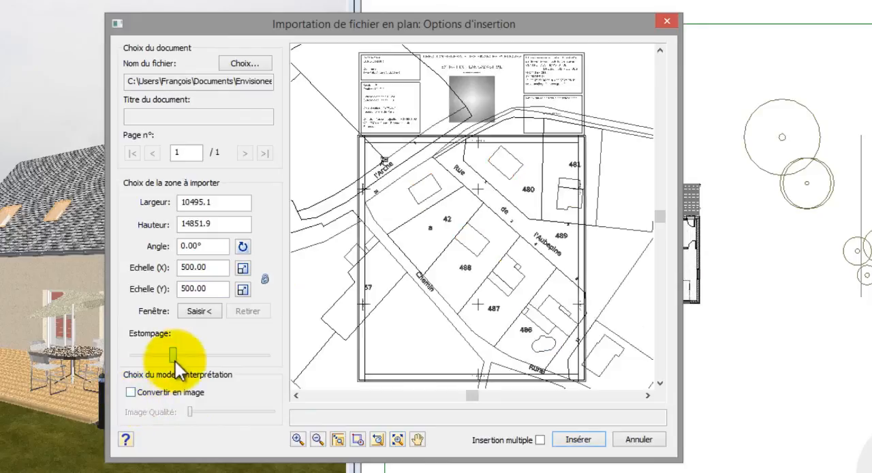
{"action": "left_click_drag", "start_coordinate": [175, 361], "coordinate": [131, 353]}
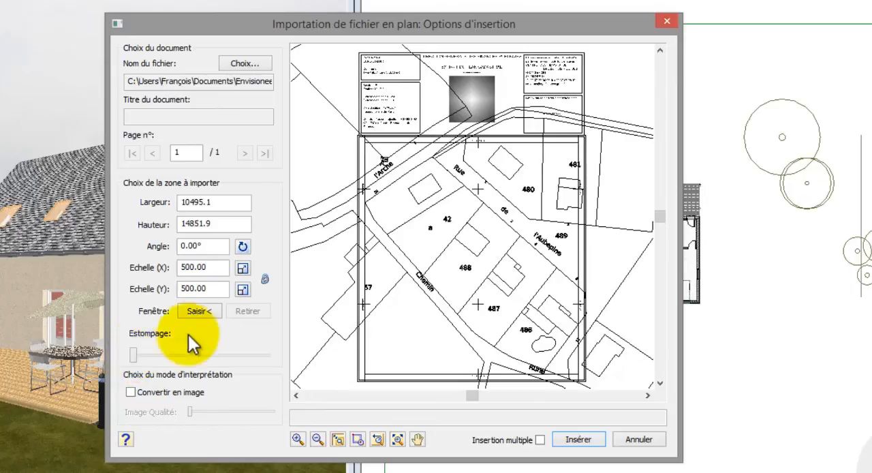
- Limit the import to a rectangular window around parcel 42 and insert the cadastral extract over the house in the plan
{"action": "left_click", "coordinate": [208, 310]}
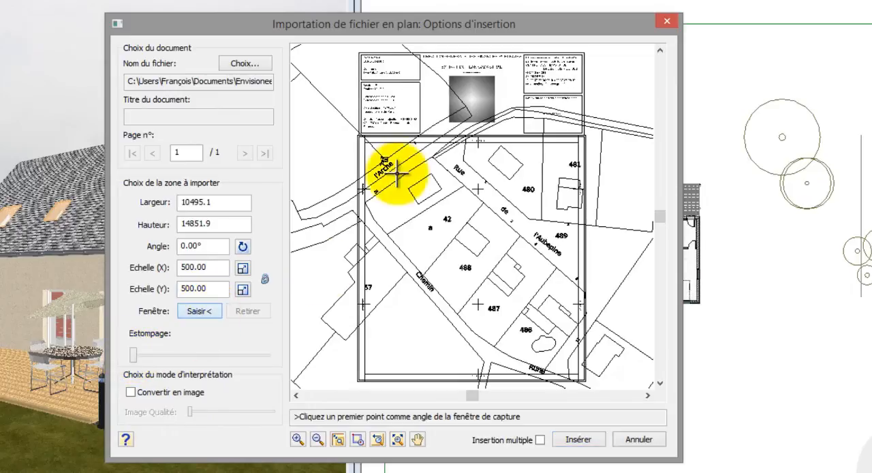
{"action": "left_click", "coordinate": [370, 165]}
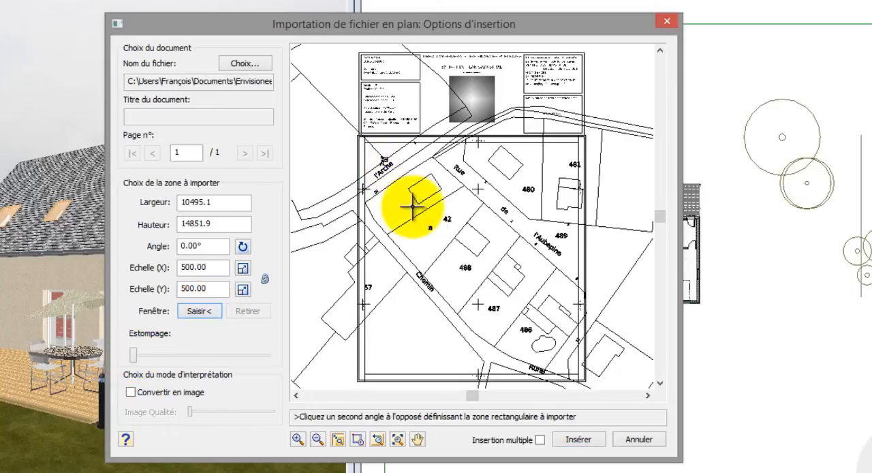
{"action": "left_click", "coordinate": [505, 292]}
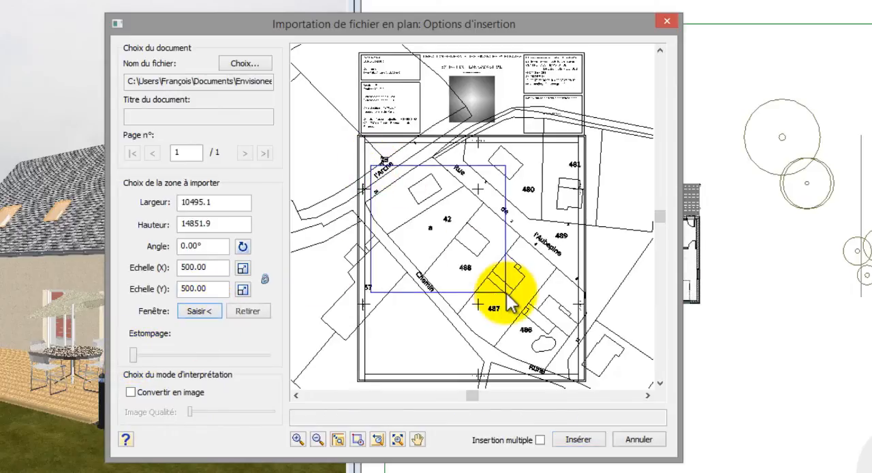
{"action": "left_click", "coordinate": [571, 438]}
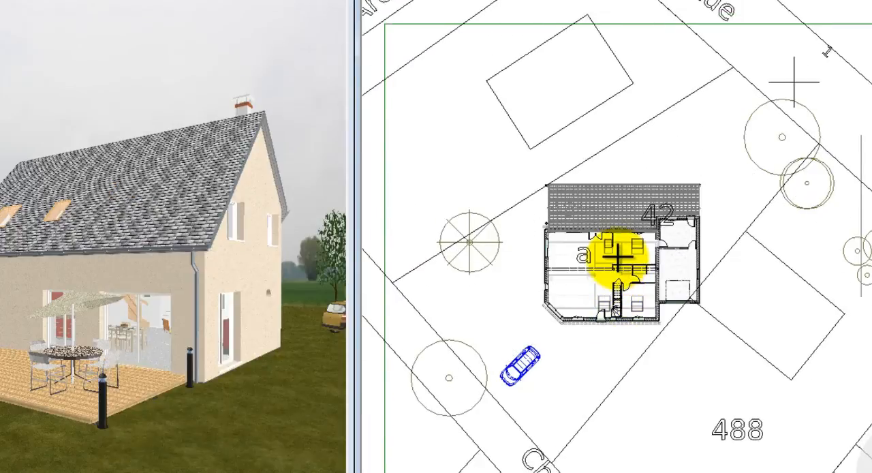
{"action": "left_click", "coordinate": [654, 344]}
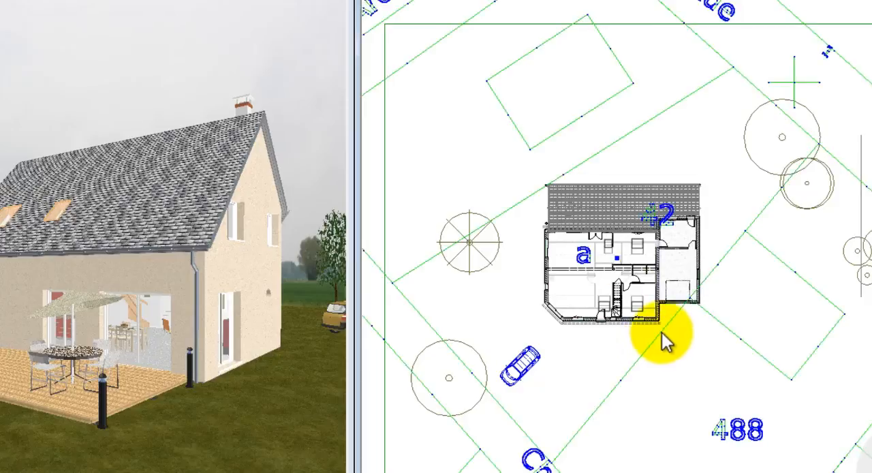
- Rotate and move the cadastral drawing so parcel 42 surrounds the house and the Chemin runs horizontally in front of it
{"action": "right_click", "coordinate": [688, 184]}
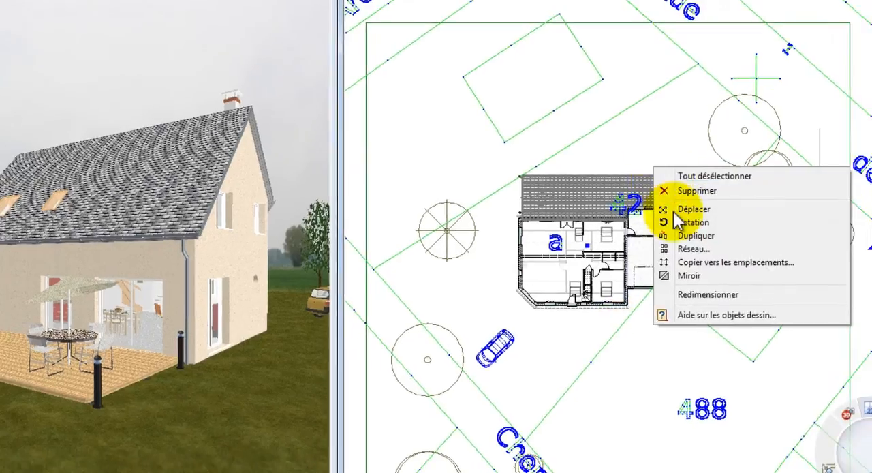
{"action": "left_click", "coordinate": [680, 221]}
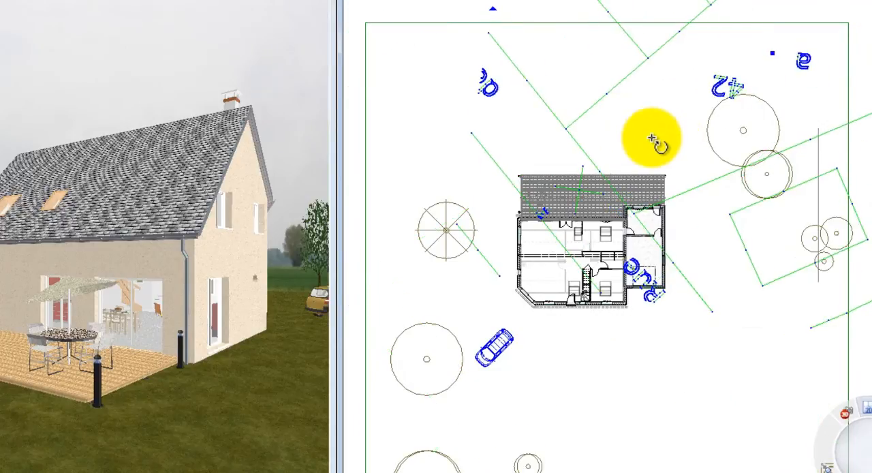
{"action": "left_click", "coordinate": [701, 222]}
{"action": "left_click_drag", "start_coordinate": [695, 277], "coordinate": [601, 170]}
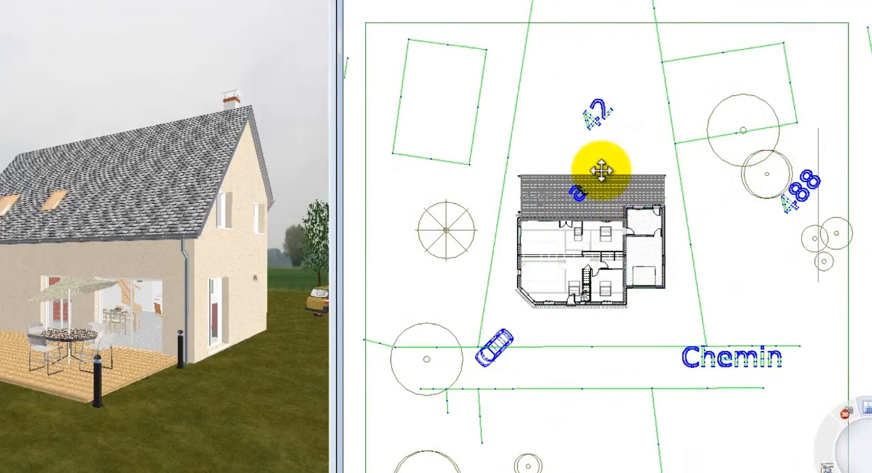
- Draw the property limits through the four corners of parcel 42 on the cadastral drawing and close the outline
{"action": "scroll", "coordinate": [564, 397], "scroll_direction": "down", "scroll_amount": 2}
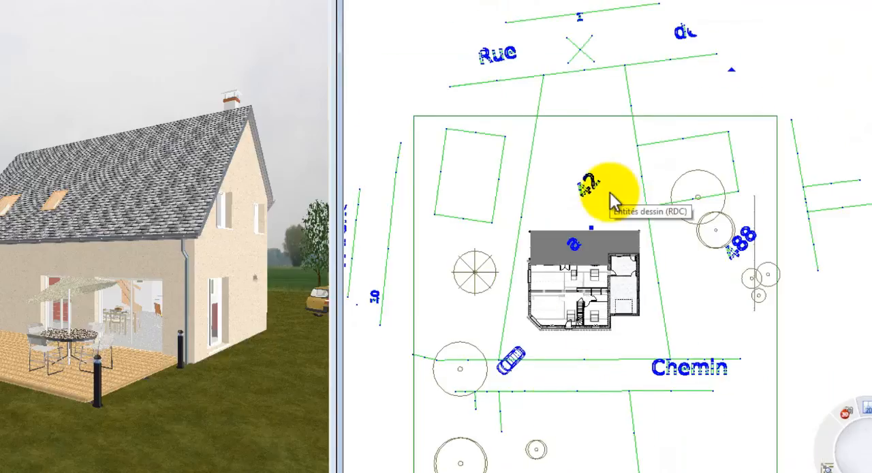
{"action": "scroll", "coordinate": [611, 188], "scroll_direction": "up", "scroll_amount": 1}
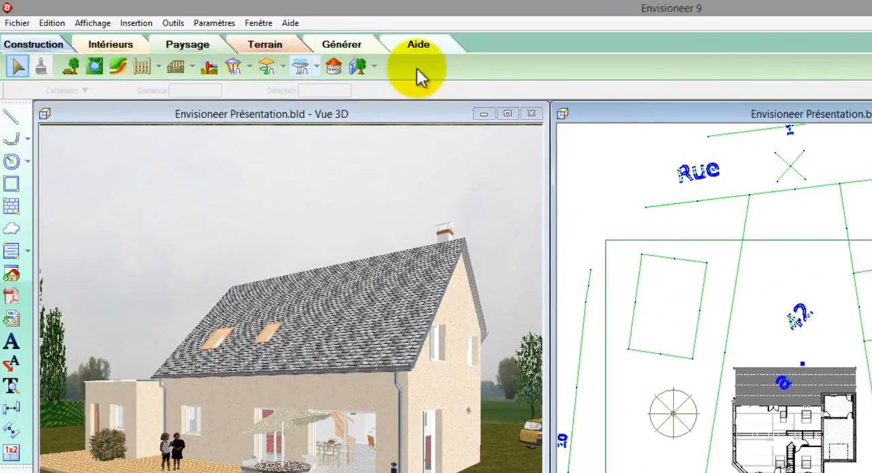
{"action": "left_click", "coordinate": [267, 45]}
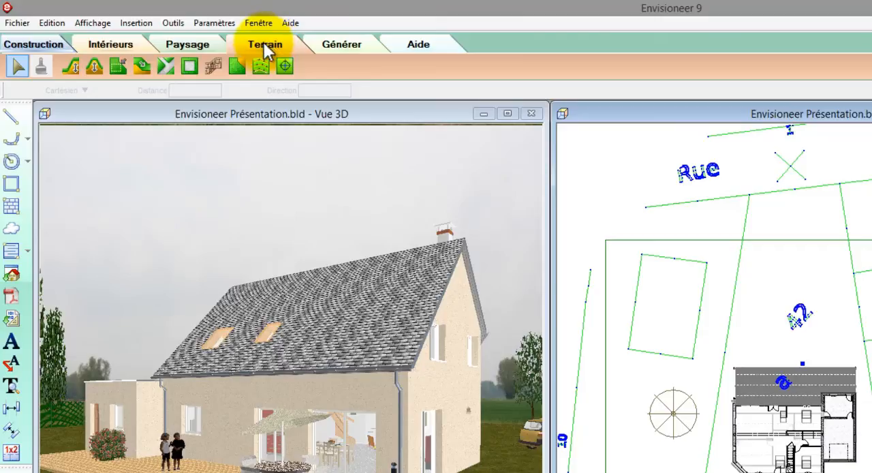
{"action": "left_click", "coordinate": [235, 67]}
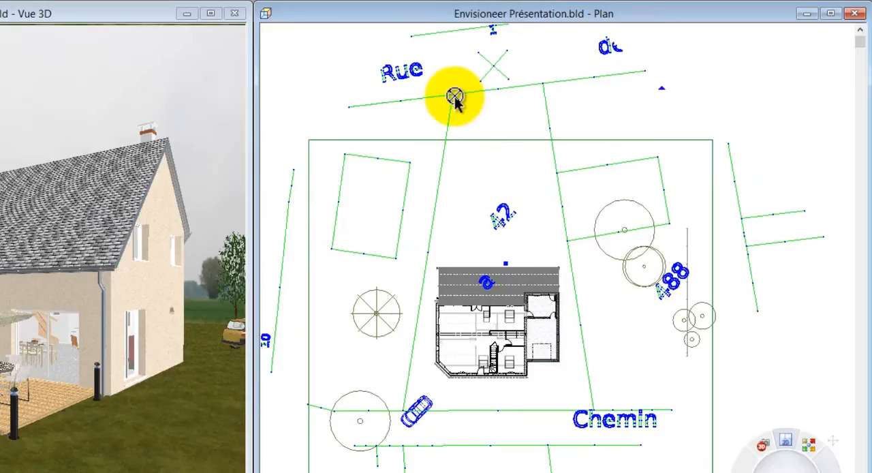
{"action": "left_click", "coordinate": [539, 86]}
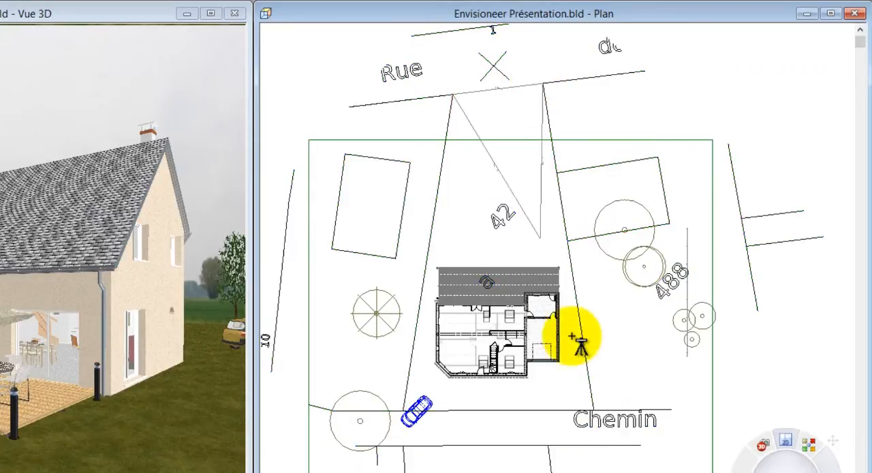
{"action": "left_click", "coordinate": [594, 410]}
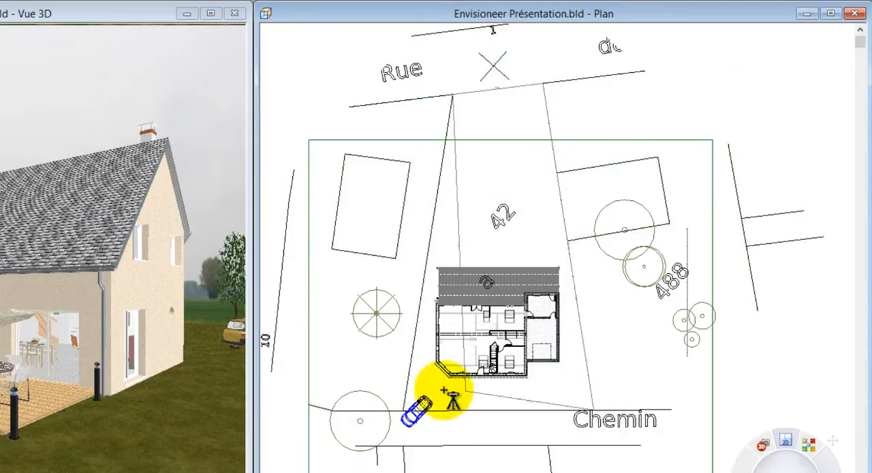
{"action": "right_click", "coordinate": [408, 414]}
{"action": "left_click", "coordinate": [442, 420]}
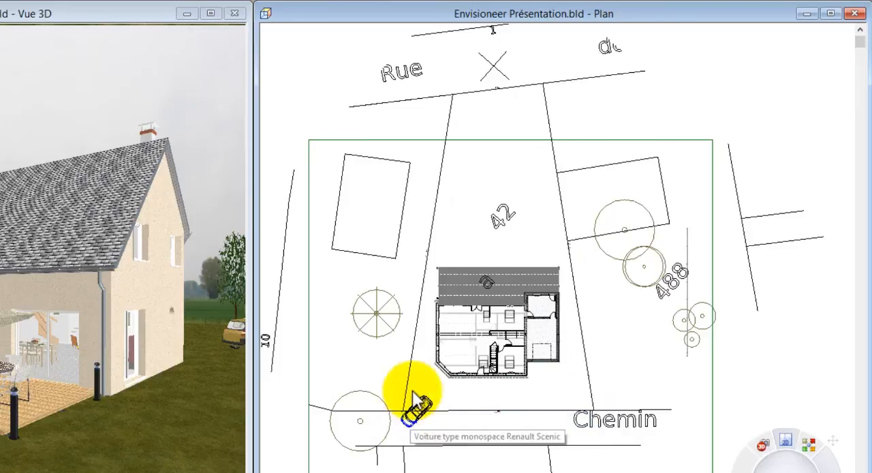
- Delete the imported cadastral drawing from the plan, keeping the traced property limits
{"action": "left_click", "coordinate": [393, 261]}
{"action": "right_click", "coordinate": [393, 263]}
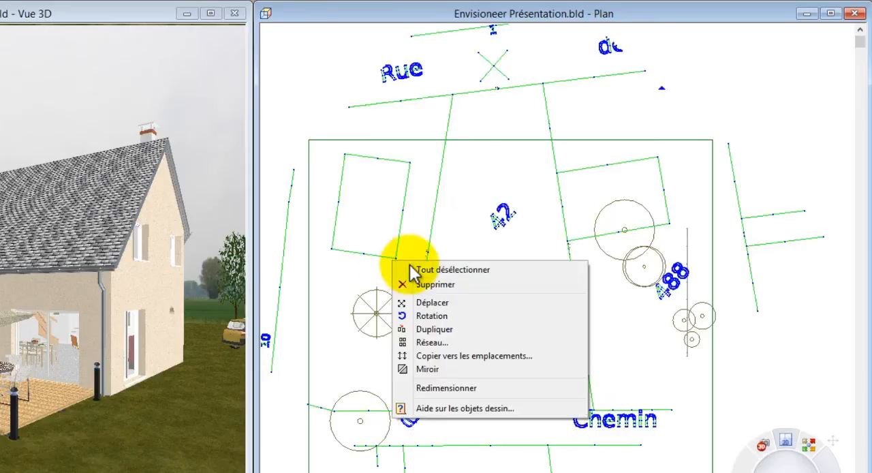
{"action": "left_click", "coordinate": [434, 284]}
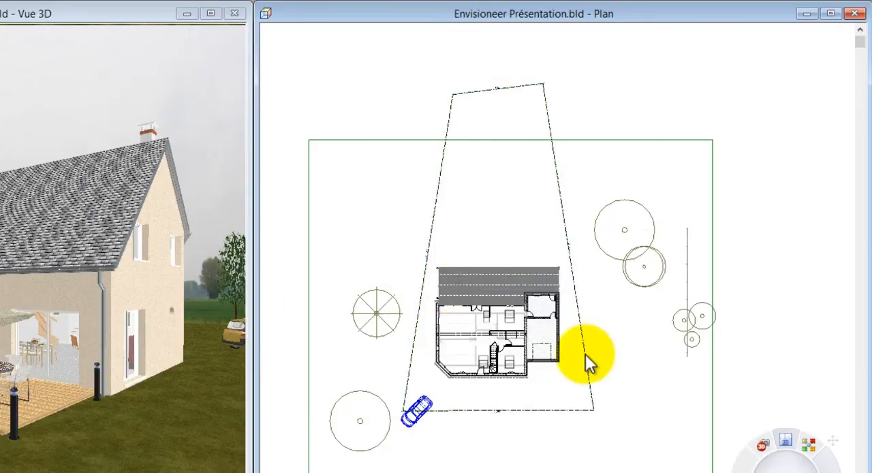
- Set the setback distance to 4 m for the front side of the property limits, facing the car
{"action": "double_click", "coordinate": [564, 411]}
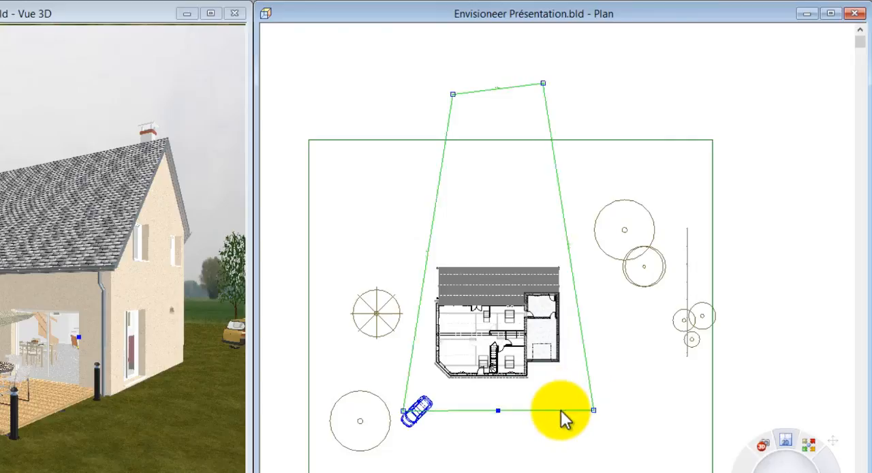
{"action": "left_click", "coordinate": [467, 186]}
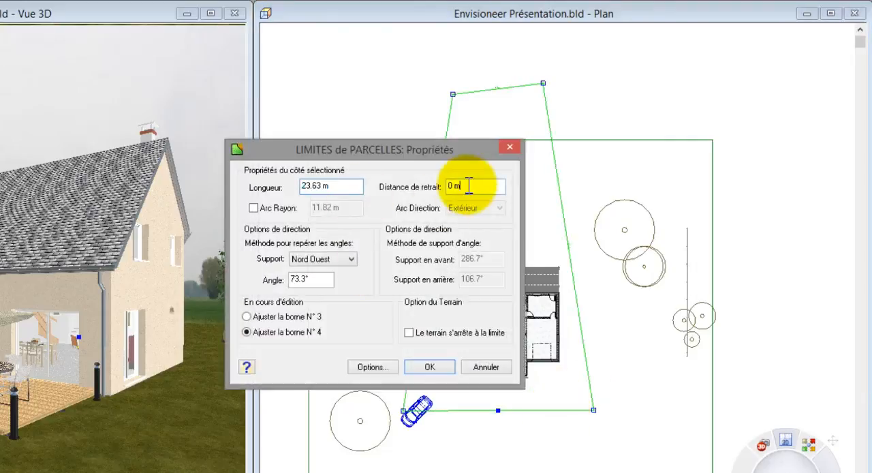
{"action": "type", "text": "4"}
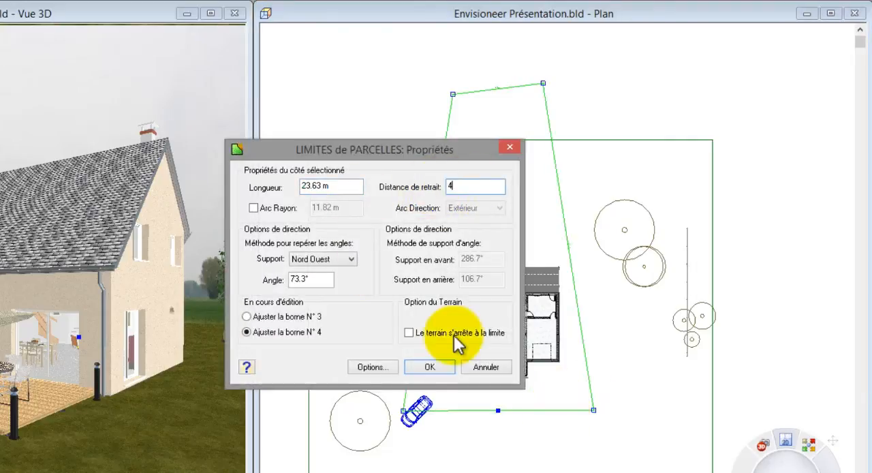
{"action": "left_click", "coordinate": [445, 364]}
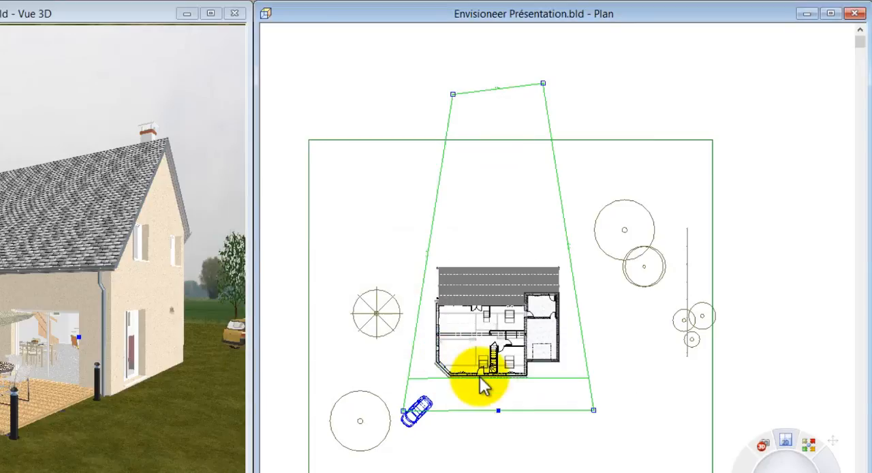
- Move and turn the Renault Scenic car so it stands inside the parcel in front of the garage
{"action": "scroll", "coordinate": [494, 399], "scroll_direction": "up", "scroll_amount": 5}
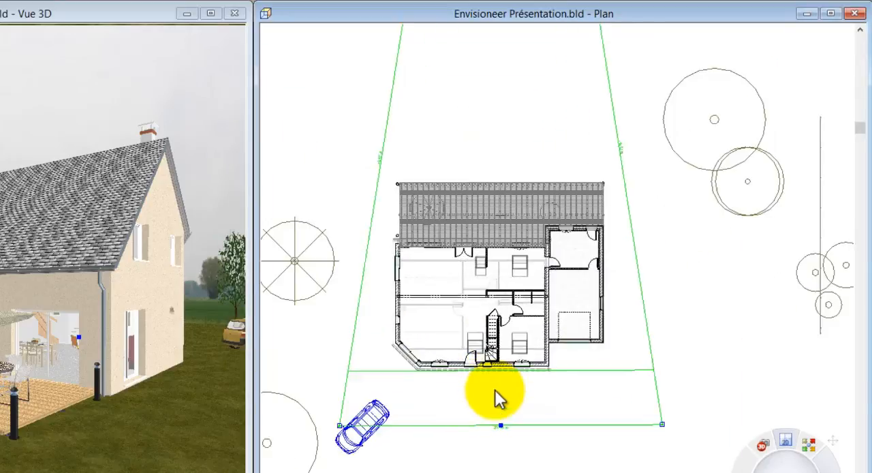
{"action": "scroll", "coordinate": [494, 399], "scroll_direction": "down", "scroll_amount": 5}
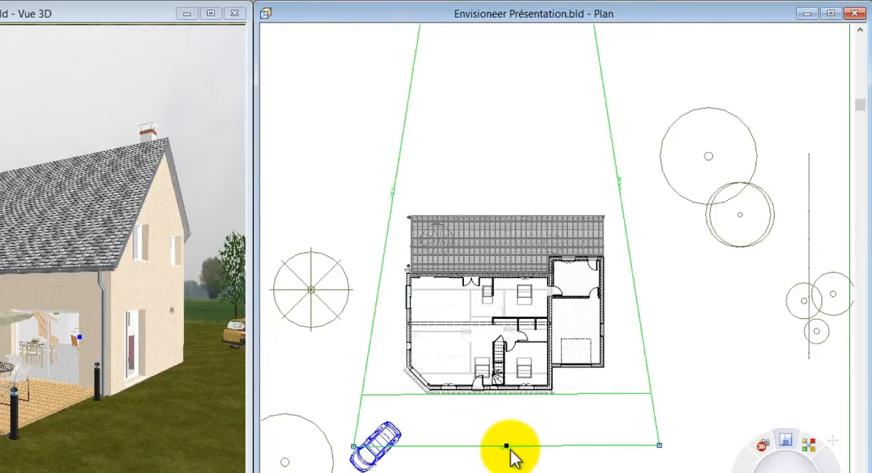
{"action": "scroll", "coordinate": [510, 456], "scroll_direction": "down", "scroll_amount": 2}
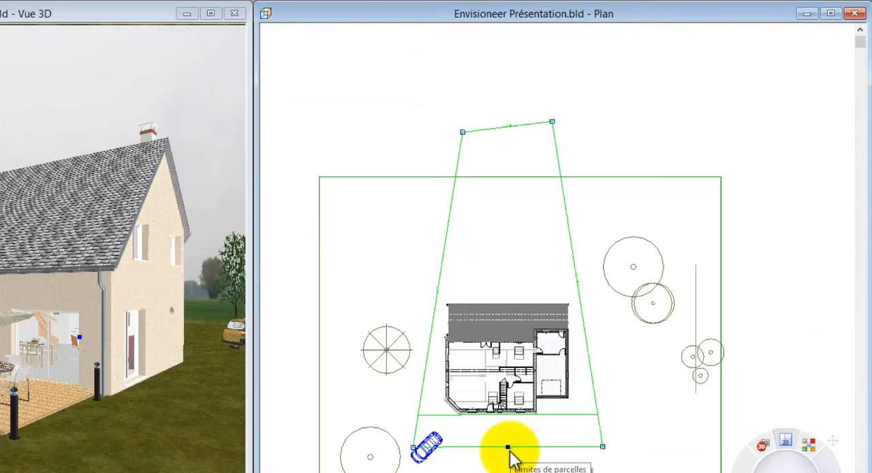
{"action": "left_click", "coordinate": [428, 452]}
{"action": "left_click_drag", "start_coordinate": [430, 448], "coordinate": [563, 422]}
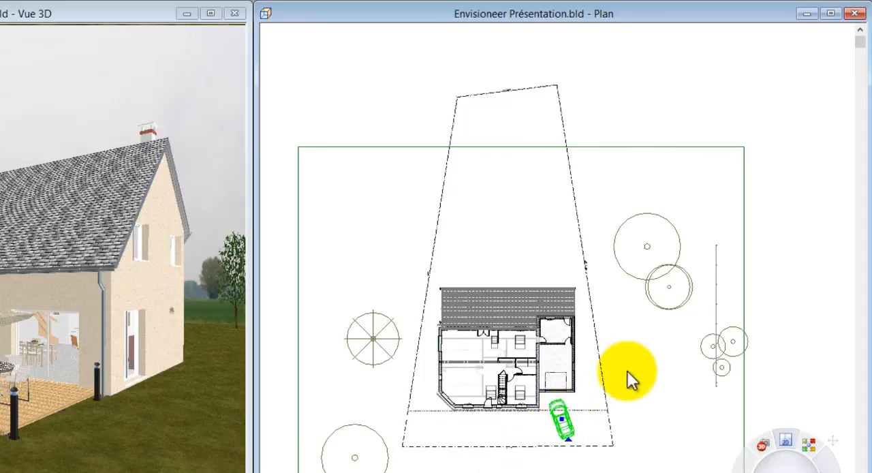
- Enable the option that ends the terrain at the boundary in the property limits' properties
{"action": "left_click", "coordinate": [578, 219]}
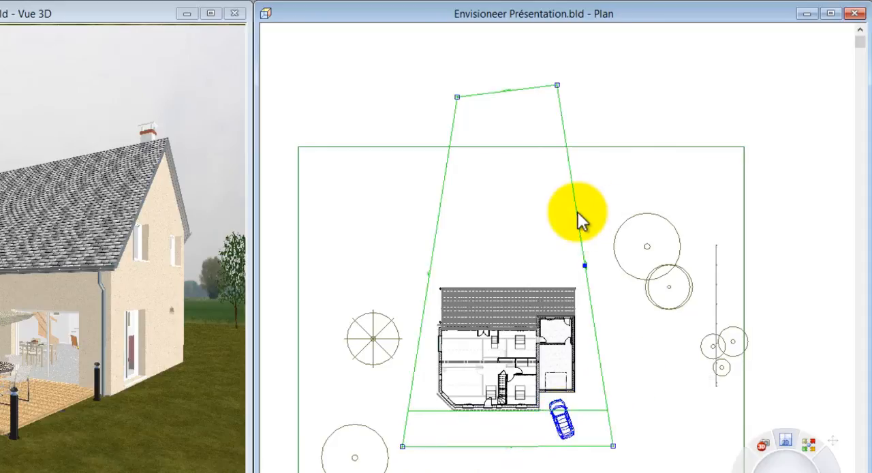
{"action": "right_click", "coordinate": [578, 219]}
{"action": "left_click", "coordinate": [610, 251]}
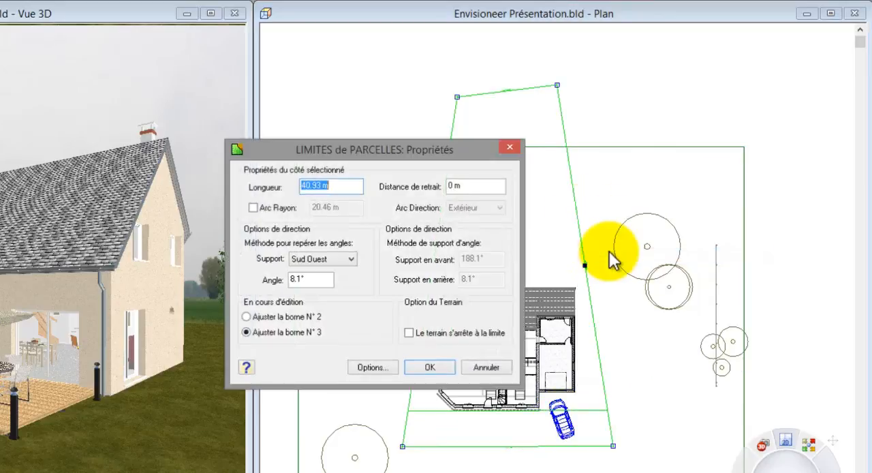
{"action": "left_click", "coordinate": [408, 333]}
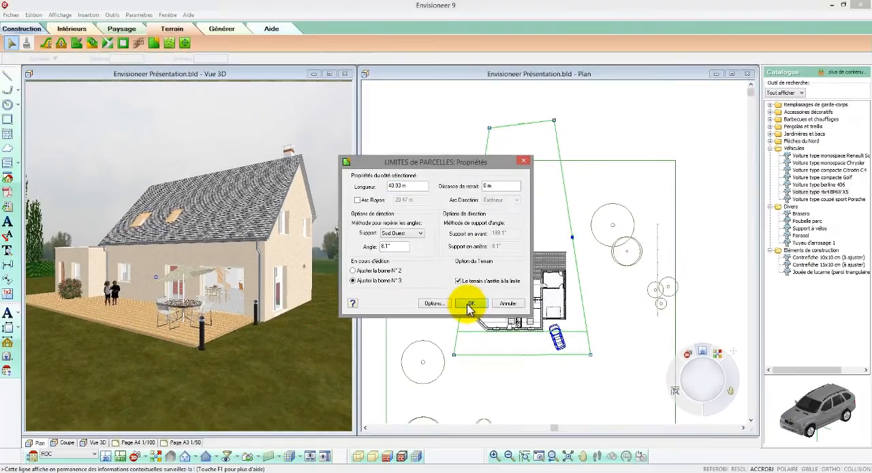
{"action": "left_click", "coordinate": [429, 366]}
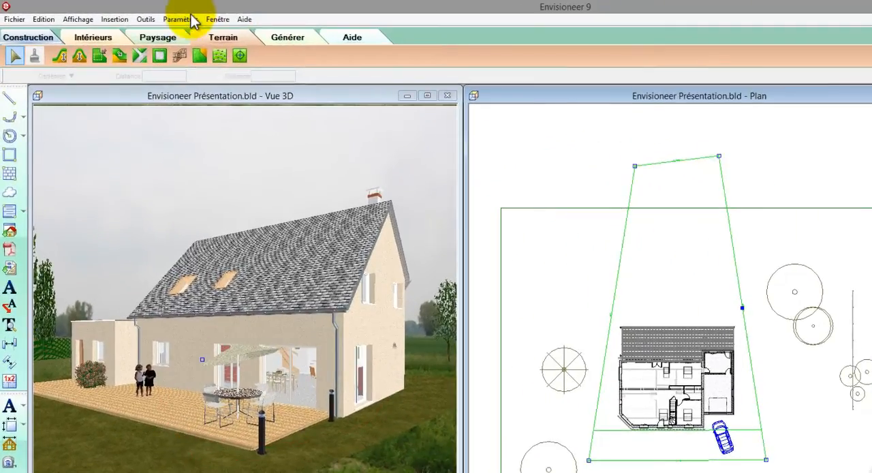
- Set the terrain mesh's total length to 80 m in the software's terrain parameters
{"action": "left_click", "coordinate": [140, 15]}
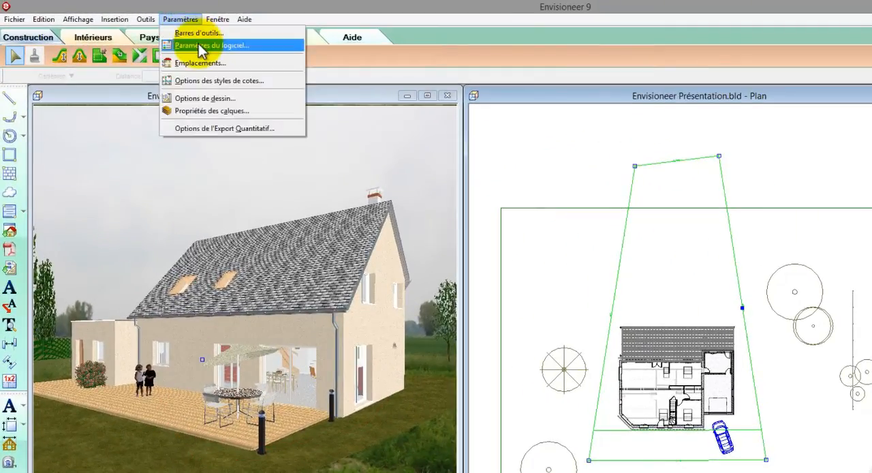
{"action": "left_click", "coordinate": [199, 46]}
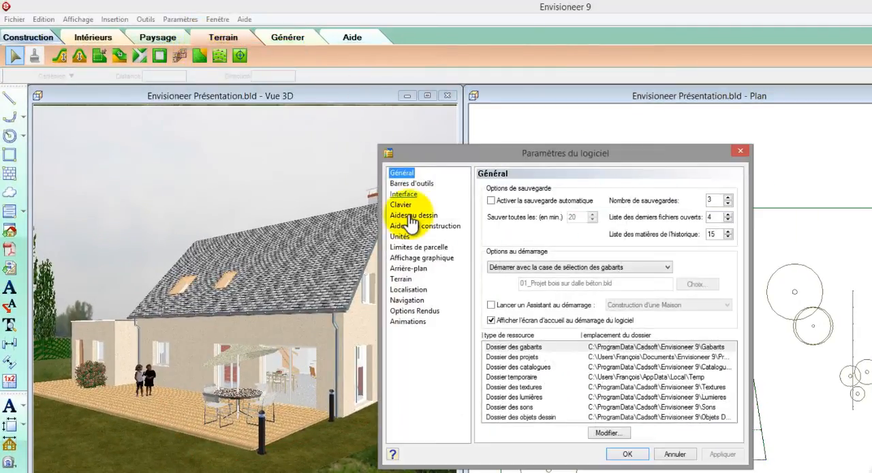
{"action": "left_click", "coordinate": [404, 280]}
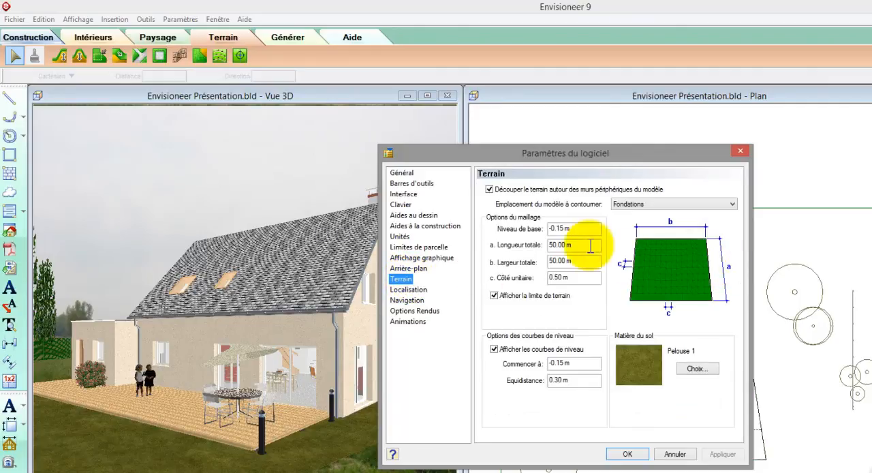
{"action": "left_click_drag", "start_coordinate": [590, 247], "coordinate": [531, 251]}
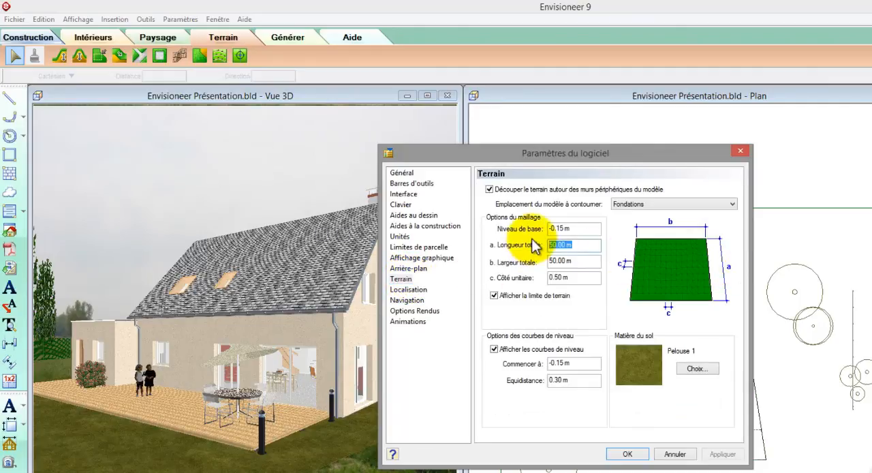
{"action": "type", "text": "80"}
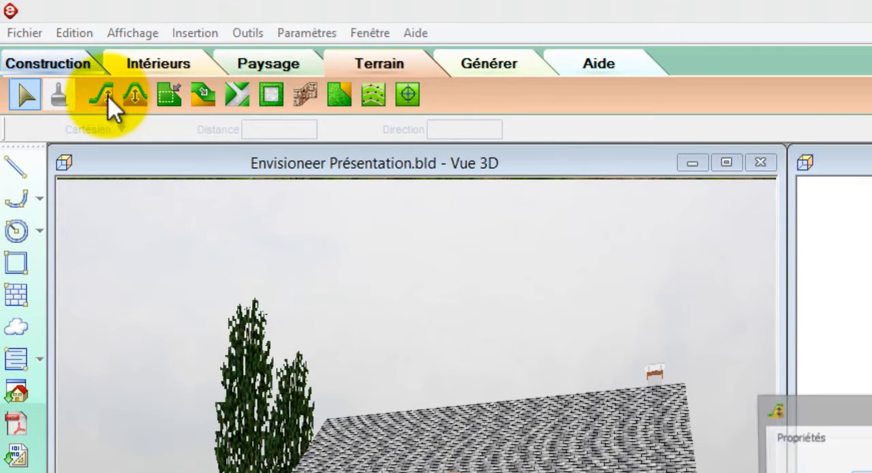
- Place a 0.5 m high terrain mound with a slightly more spread profile on the lawn behind the house
{"action": "left_click", "coordinate": [107, 96]}
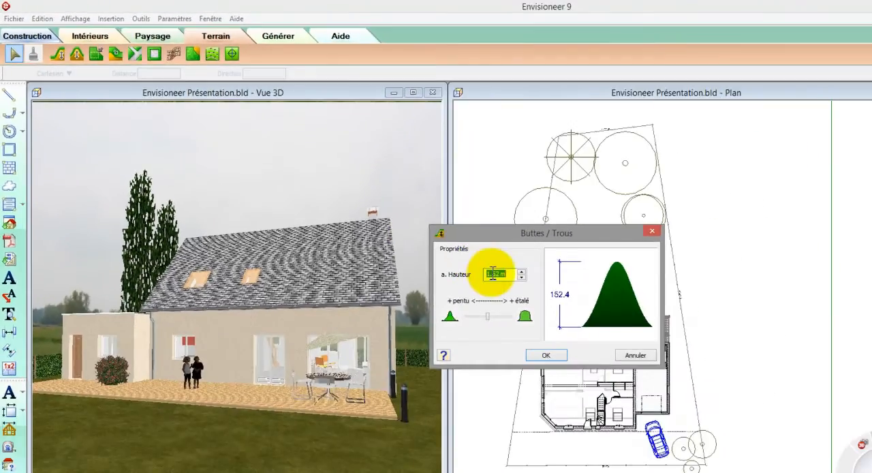
{"action": "type", "text": "0.5"}
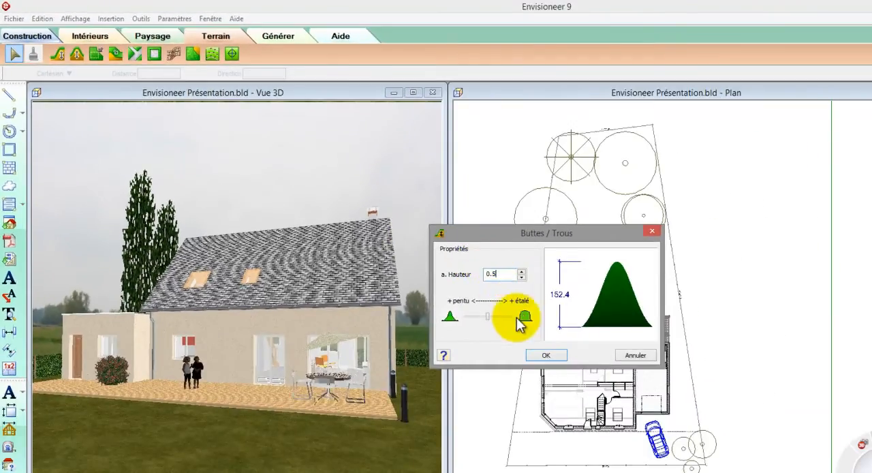
{"action": "left_click_drag", "start_coordinate": [485, 320], "coordinate": [495, 318]}
{"action": "left_click", "coordinate": [545, 355]}
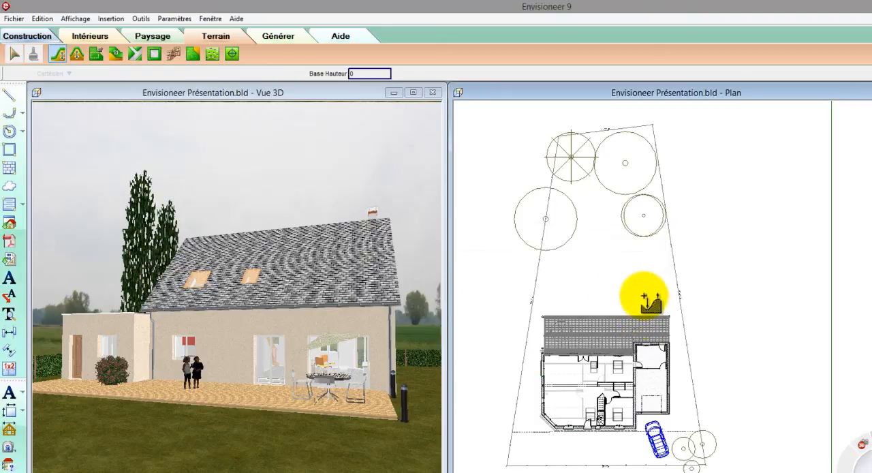
{"action": "left_click", "coordinate": [587, 287]}
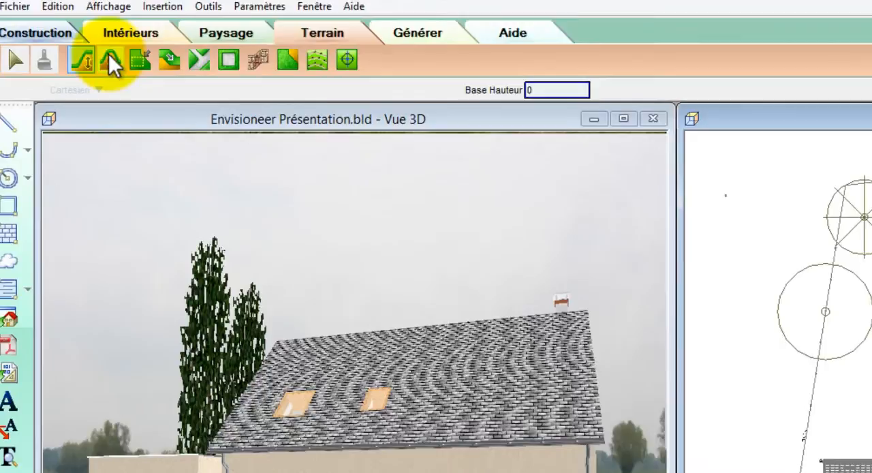
- Start a trench beside the mound behind the house, with a height of -0.4 m and the most spread-out profile
{"action": "left_click", "coordinate": [133, 93]}
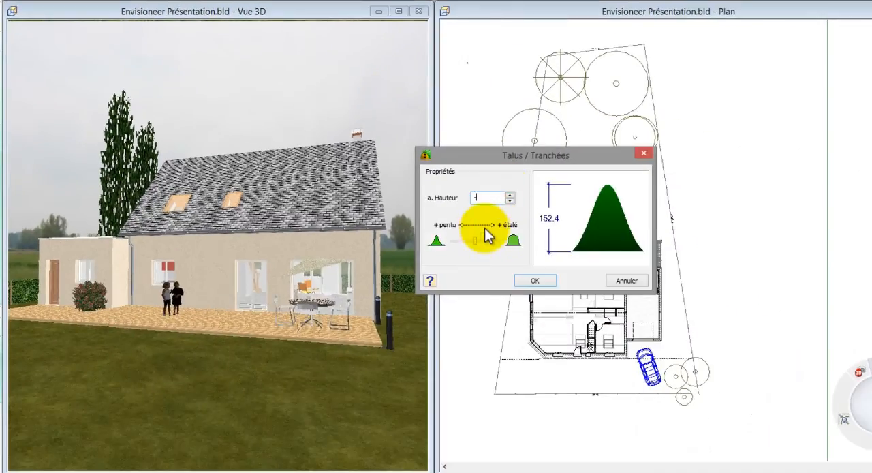
{"action": "type", "text": "-0.4"}
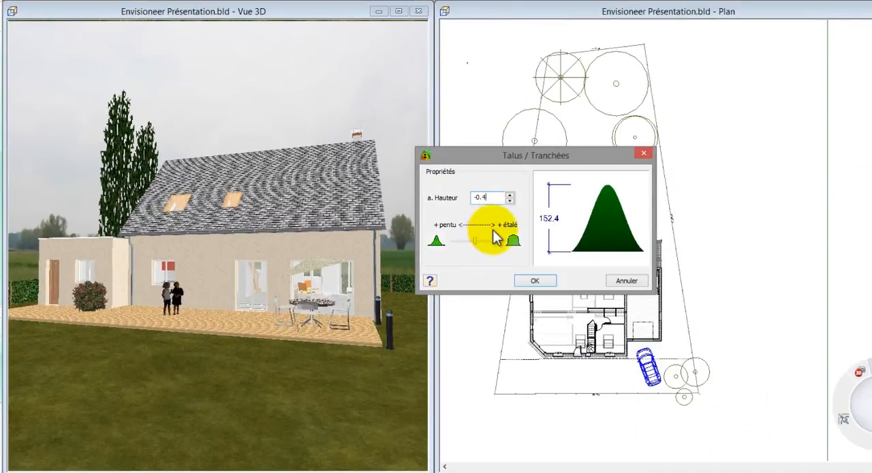
{"action": "left_click_drag", "start_coordinate": [481, 240], "coordinate": [499, 240]}
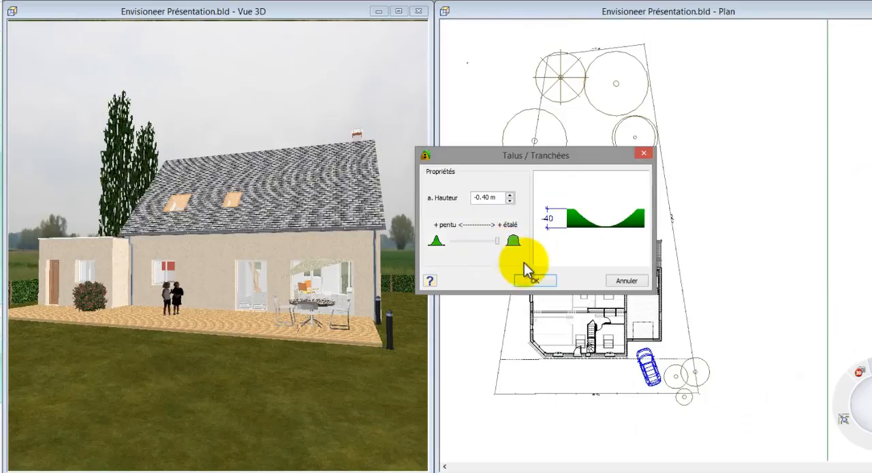
{"action": "left_click", "coordinate": [534, 281]}
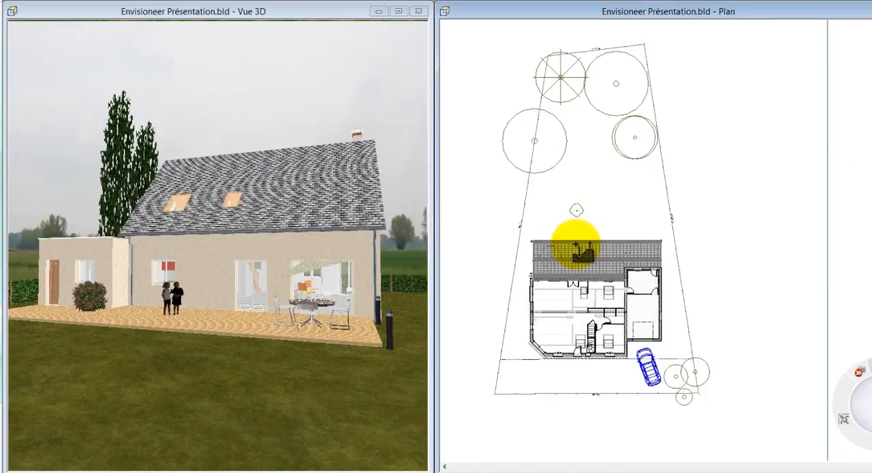
{"action": "left_click", "coordinate": [594, 213]}
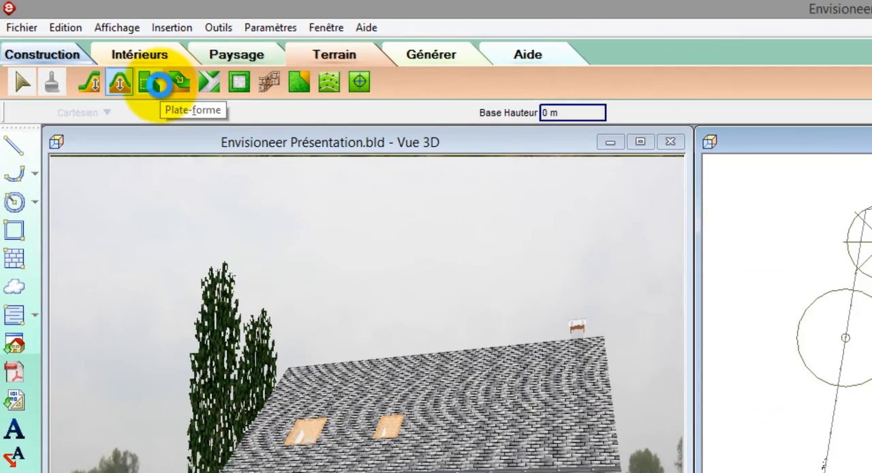
- Create a 0.5 m high platform with a slightly more spread edge, outlining a five-cornered area between the trees and the house
{"action": "left_click", "coordinate": [163, 89]}
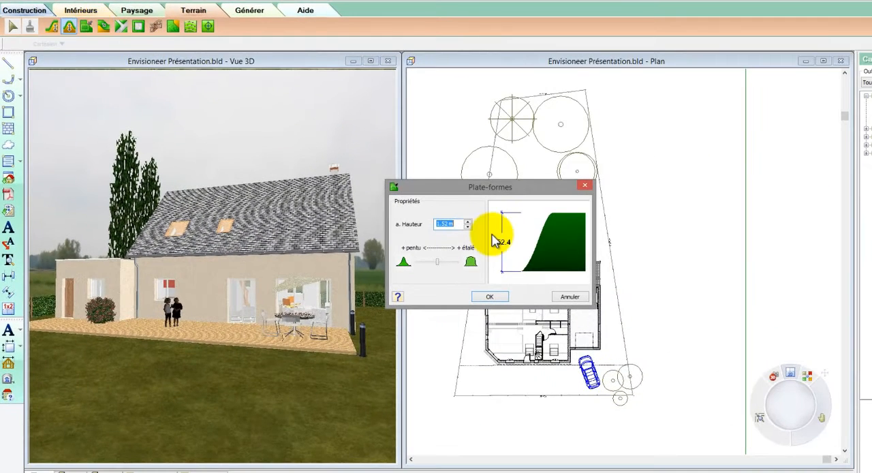
{"action": "type", "text": "0.5"}
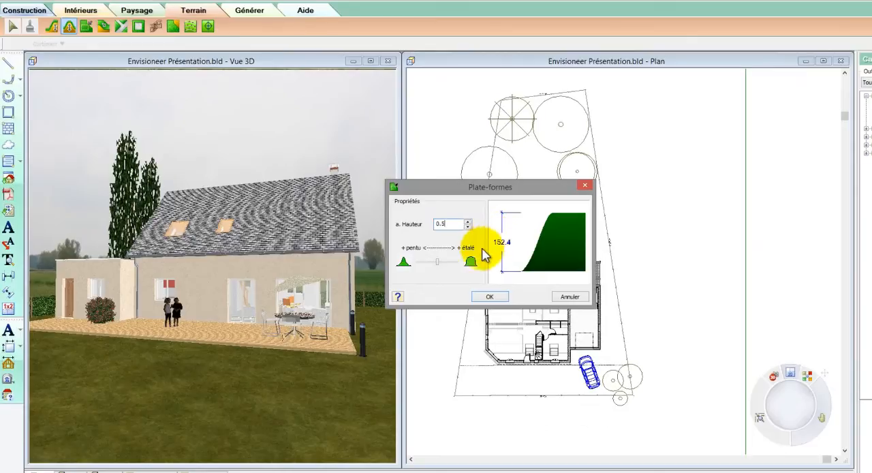
{"action": "left_click_drag", "start_coordinate": [438, 262], "coordinate": [451, 266]}
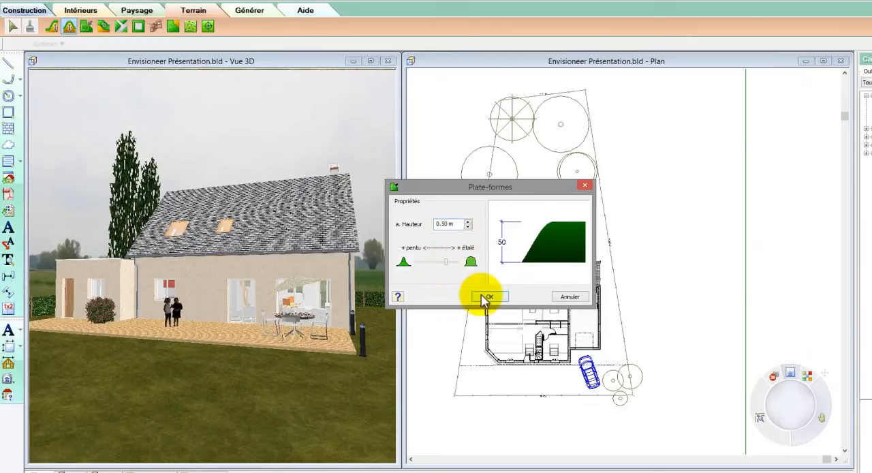
{"action": "left_click", "coordinate": [486, 297]}
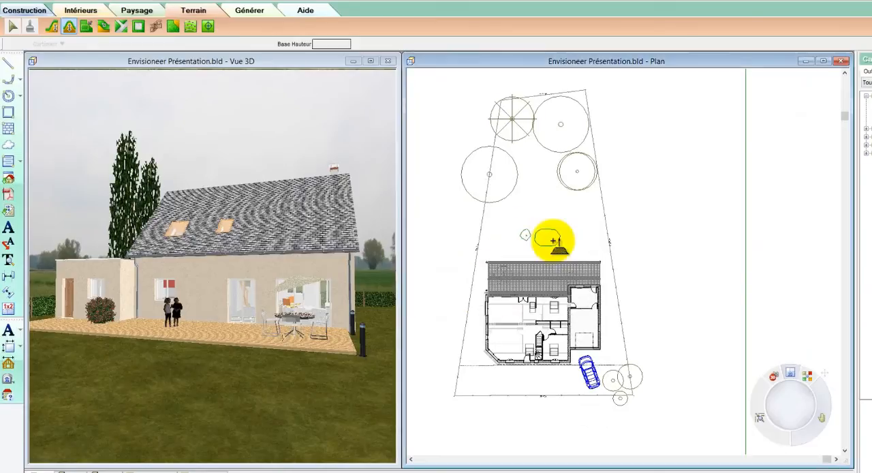
{"action": "left_click", "coordinate": [528, 209]}
{"action": "left_click", "coordinate": [579, 212]}
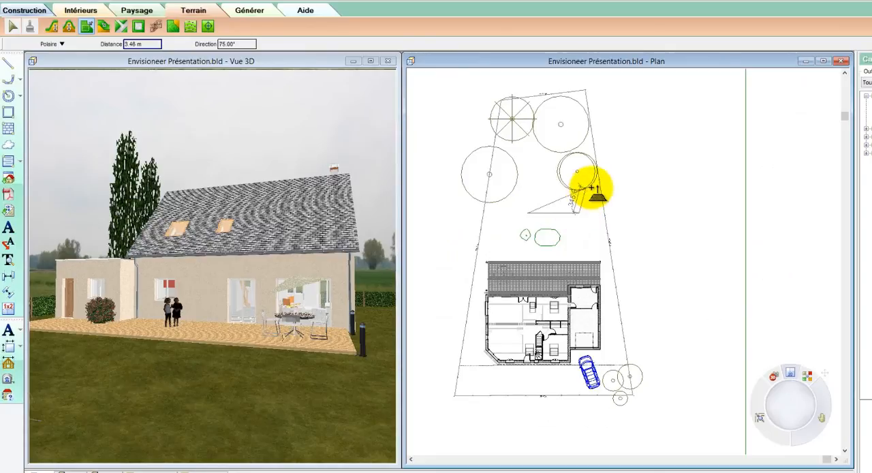
{"action": "left_click", "coordinate": [592, 186]}
{"action": "left_click", "coordinate": [574, 152]}
{"action": "left_click", "coordinate": [522, 162]}
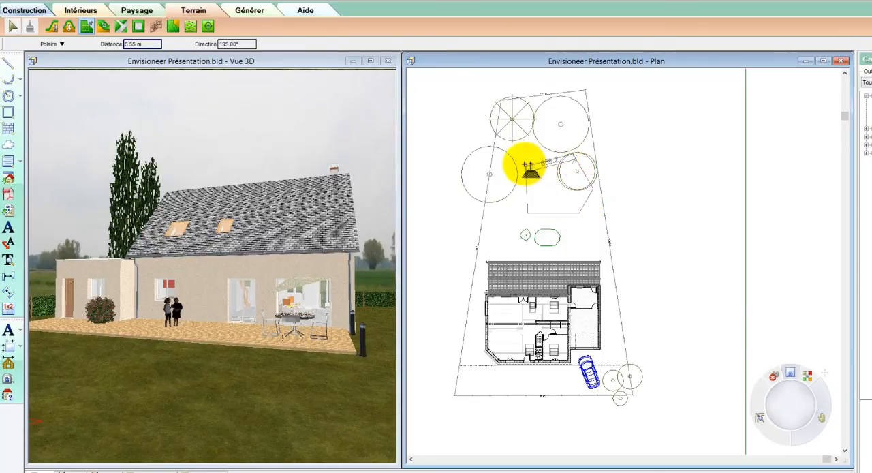
{"action": "right_click", "coordinate": [523, 164]}
{"action": "left_click", "coordinate": [534, 172]}
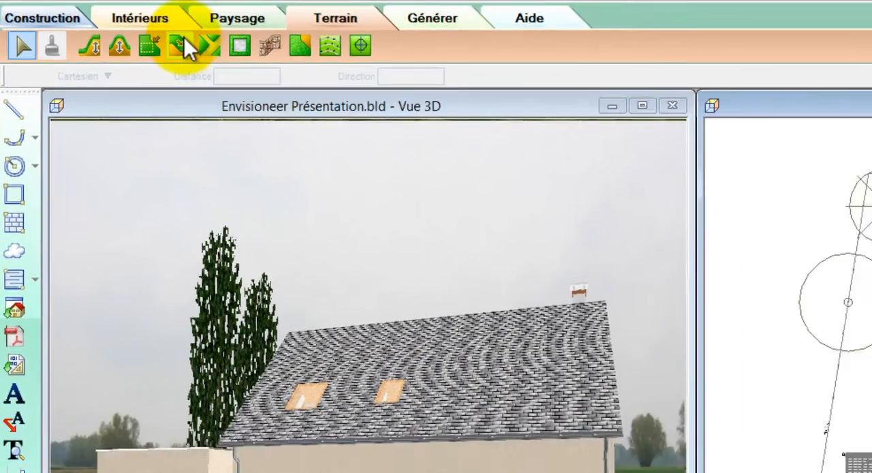
- Add a terrain slope with a height of -0.3 m, drawn along the house's side wall opposite the garage
{"action": "left_click", "coordinate": [204, 52]}
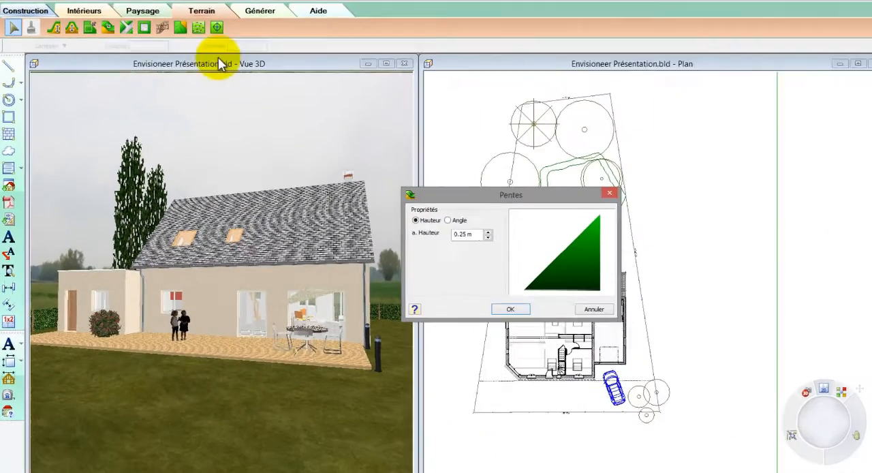
{"action": "left_click_drag", "start_coordinate": [453, 229], "coordinate": [418, 224]}
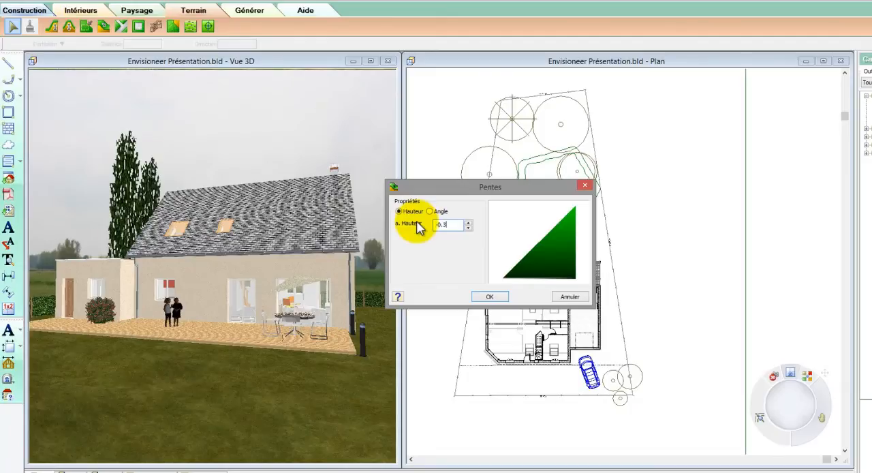
{"action": "left_click", "coordinate": [492, 297]}
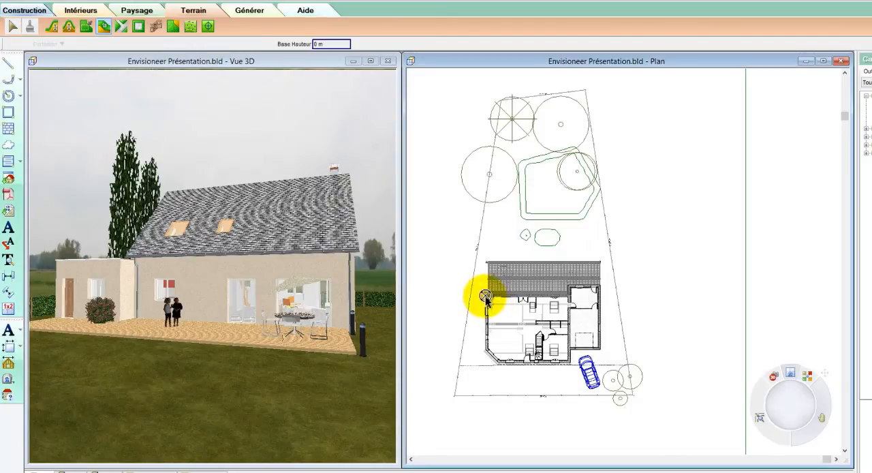
{"action": "left_click", "coordinate": [486, 295]}
{"action": "left_click", "coordinate": [487, 353]}
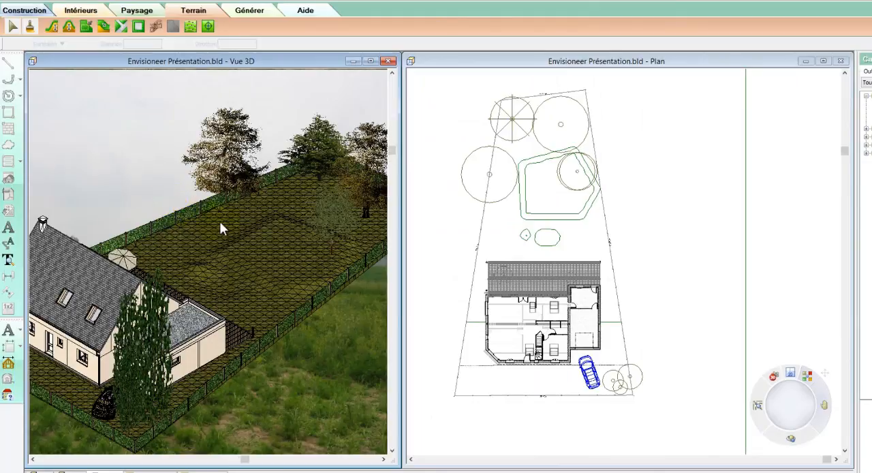
- Move the tree on the platform's edge slightly inward, towards the house
{"action": "left_click", "coordinate": [336, 233]}
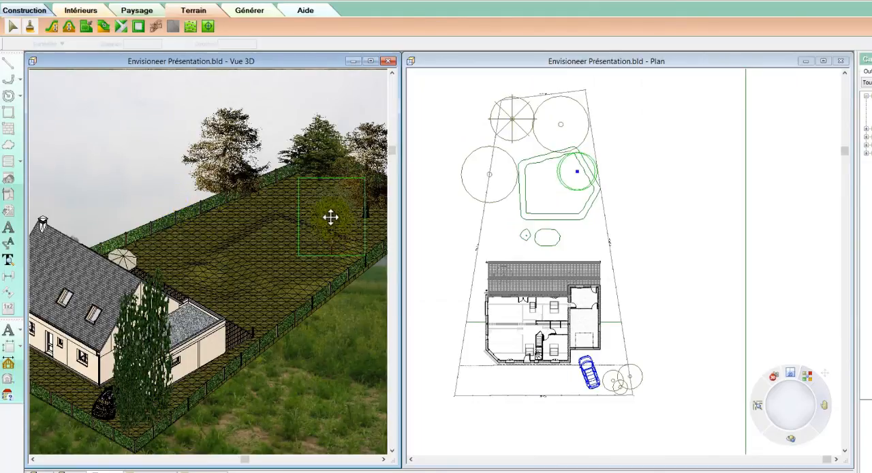
{"action": "left_click_drag", "start_coordinate": [320, 231], "coordinate": [320, 258]}
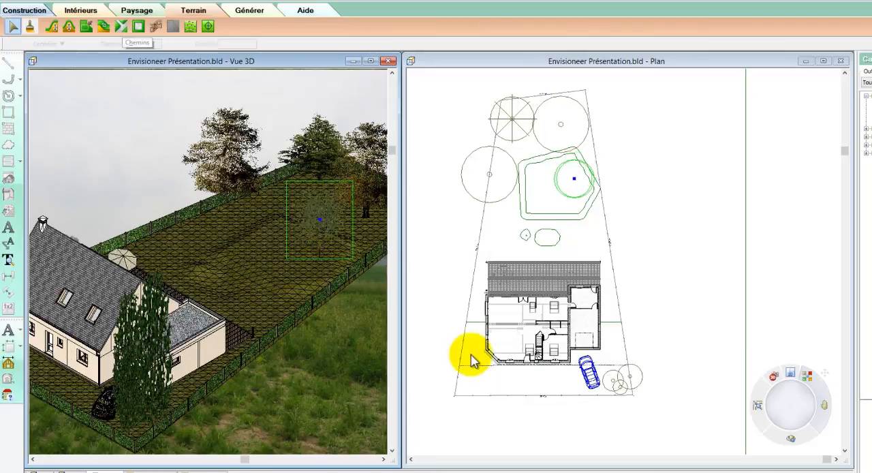
- Split the hedge fence along the parcel's front side between the car and the corner with the poplars
{"action": "left_click", "coordinate": [98, 424]}
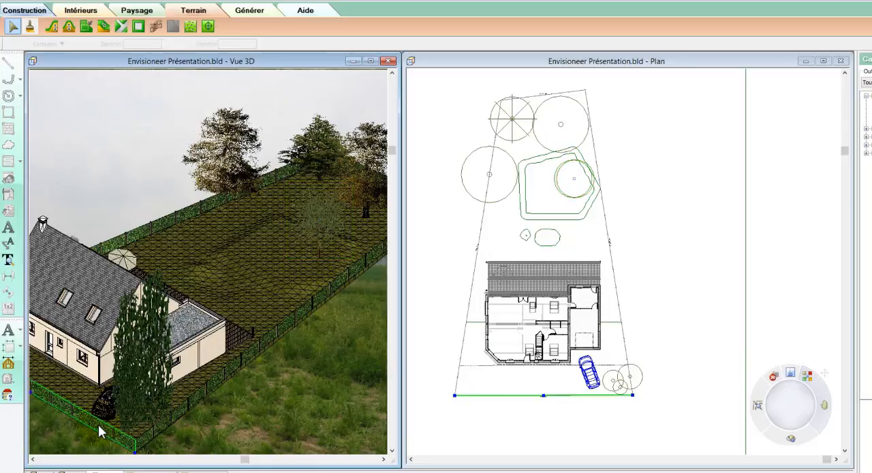
{"action": "right_click", "coordinate": [99, 425]}
{"action": "left_click", "coordinate": [120, 394]}
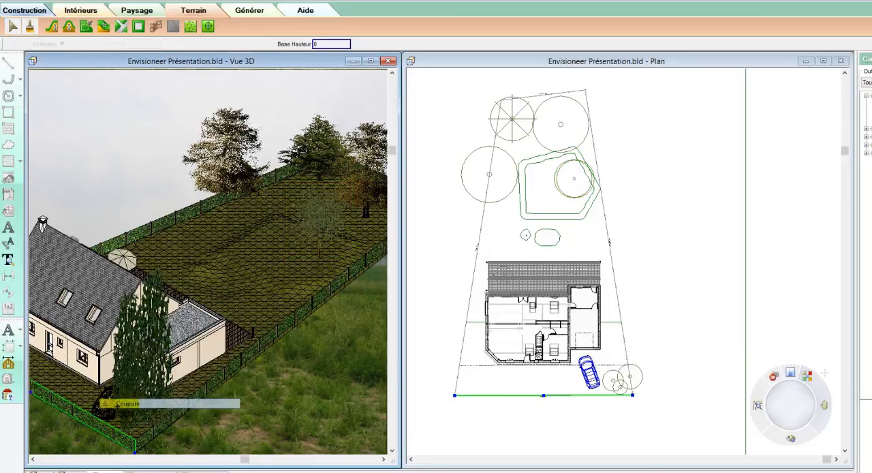
{"action": "left_click", "coordinate": [94, 426]}
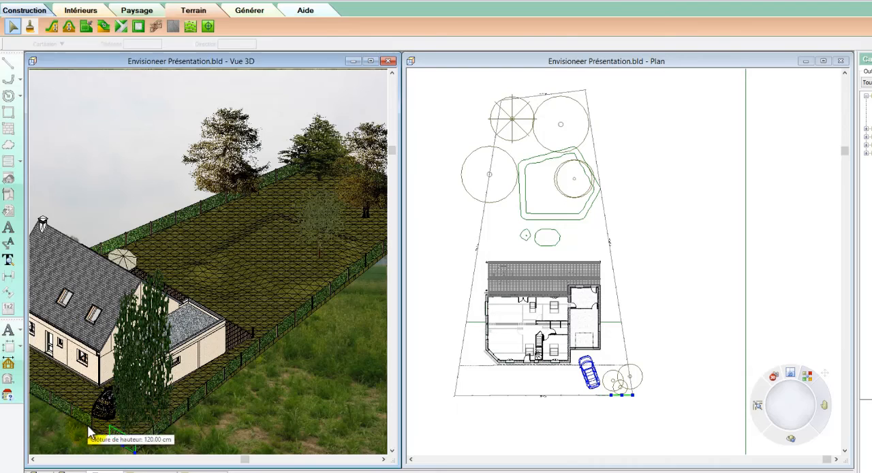
{"action": "left_click", "coordinate": [91, 428]}
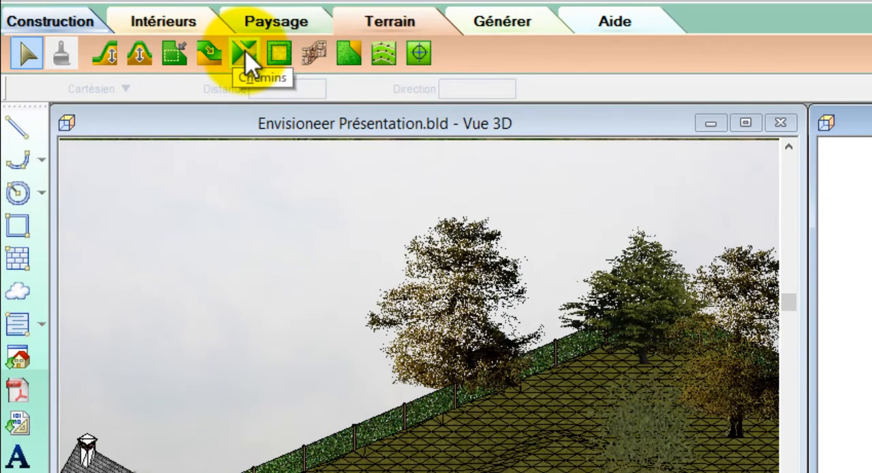
- Draw a 250 cm wide poured path (Chemin coulé) about 620 cm long from the garage door to the parcel's front limit
{"action": "left_click", "coordinate": [246, 56]}
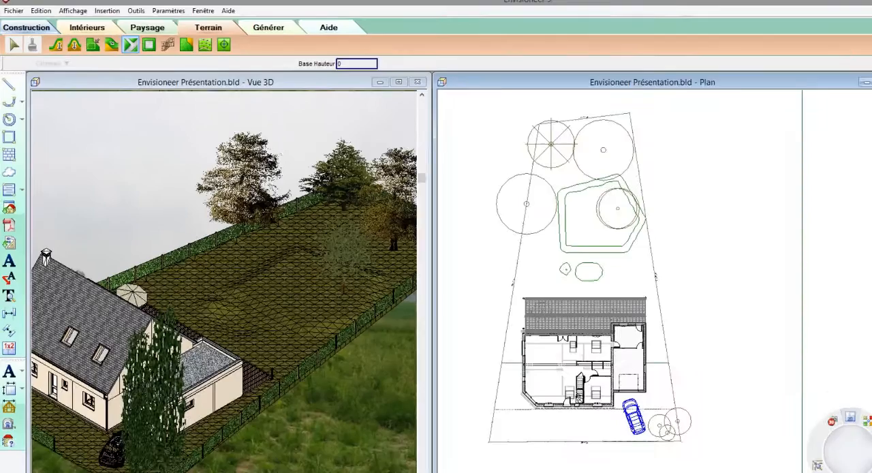
{"action": "left_click", "coordinate": [809, 118]}
{"action": "mouse_move", "coordinate": [822, 397]}
{"action": "left_mouse_down"}
{"action": "mouse_move", "coordinate": [821, 412]}
{"action": "mouse_move", "coordinate": [829, 407]}
{"action": "mouse_move", "coordinate": [816, 406]}
{"action": "left_mouse_up"}
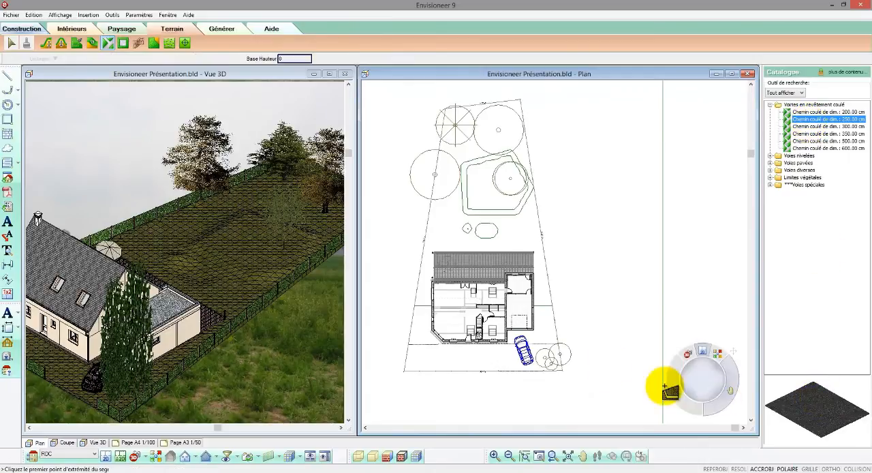
{"action": "left_click", "coordinate": [520, 344]}
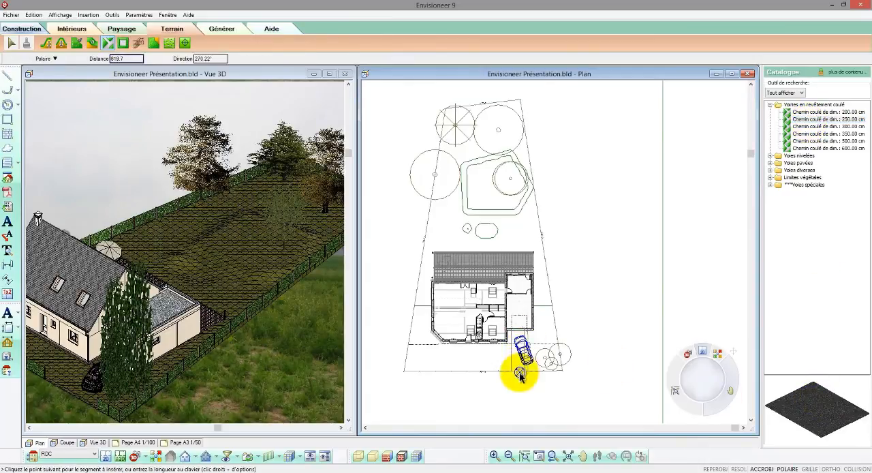
{"action": "right_click", "coordinate": [519, 372]}
{"action": "left_click", "coordinate": [529, 379]}
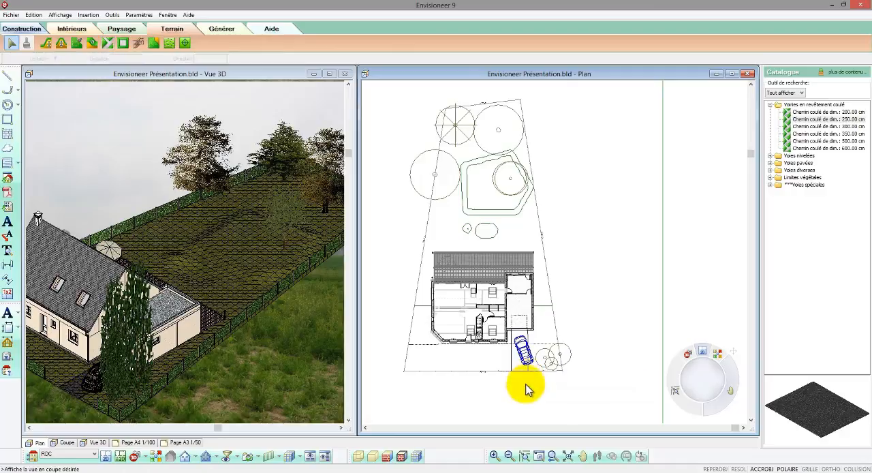
- Shift the car slightly sideways so it stands on the path in front of the garage
{"action": "left_click", "coordinate": [276, 374]}
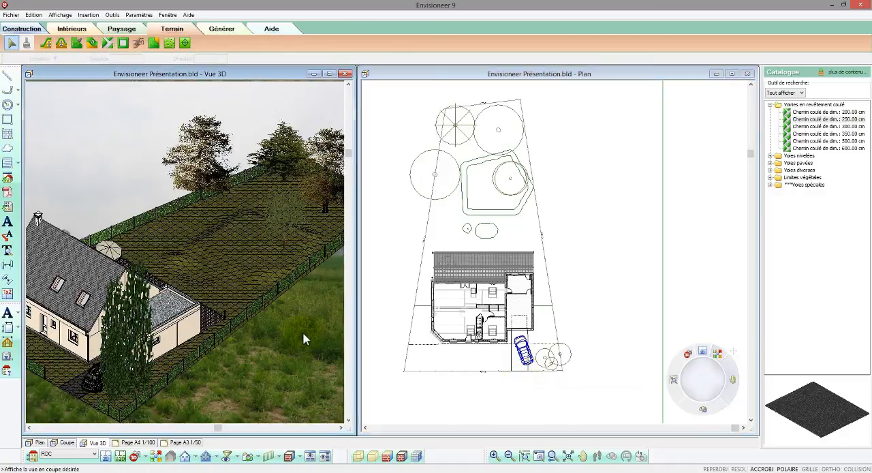
{"action": "scroll", "coordinate": [303, 333], "scroll_direction": "down", "scroll_amount": 1}
{"action": "scroll", "coordinate": [81, 388], "scroll_direction": "up", "scroll_amount": 1}
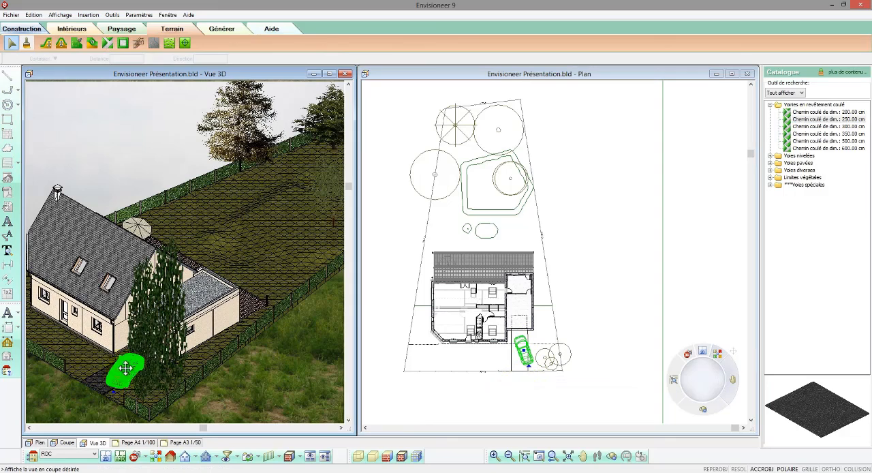
{"action": "left_click_drag", "start_coordinate": [125, 368], "coordinate": [120, 368]}
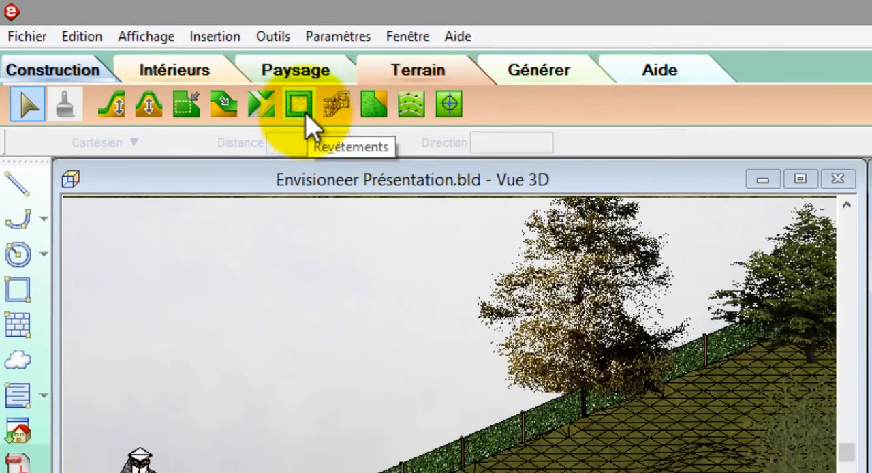
- Draw a Terre végétale ground surface over the raised platform behind the house, following the platform's inner outline
{"action": "left_click", "coordinate": [307, 107]}
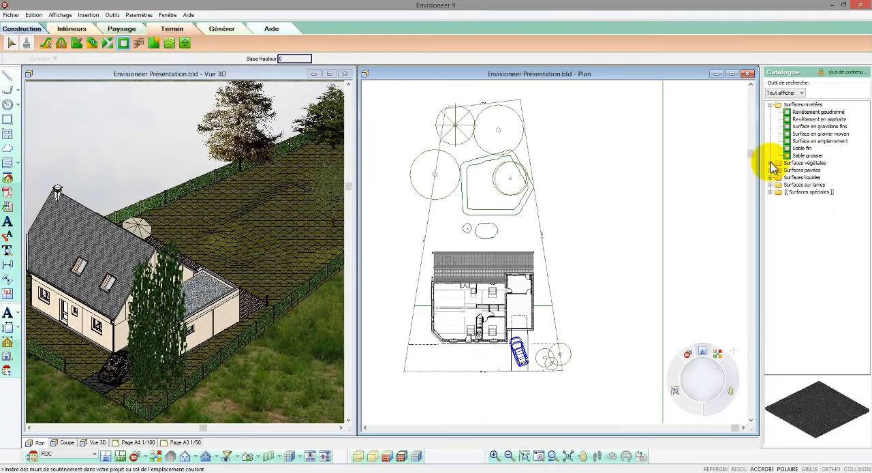
{"action": "left_click", "coordinate": [772, 163]}
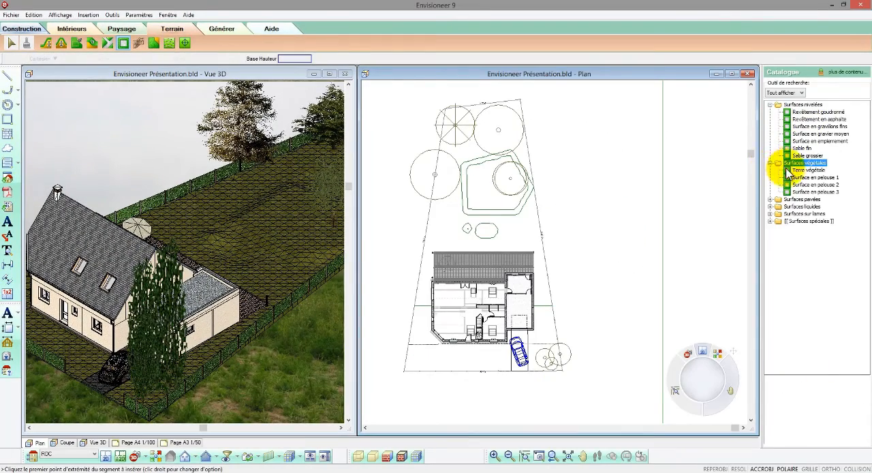
{"action": "left_click", "coordinate": [787, 169]}
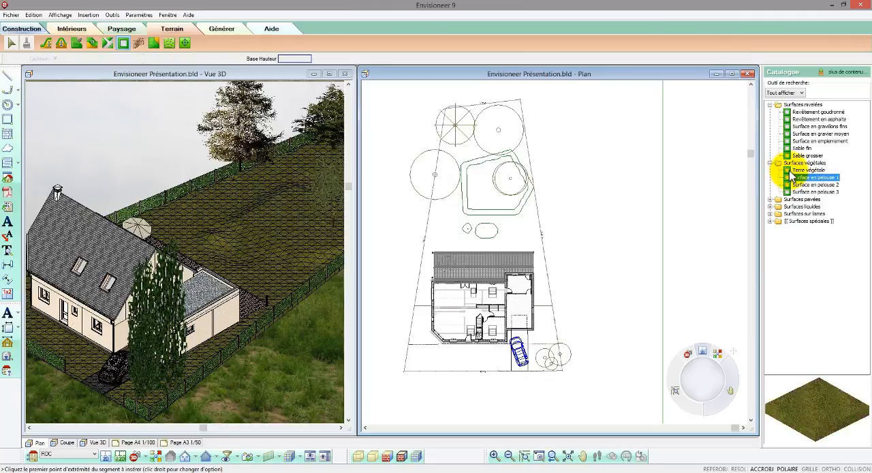
{"action": "left_click", "coordinate": [789, 169]}
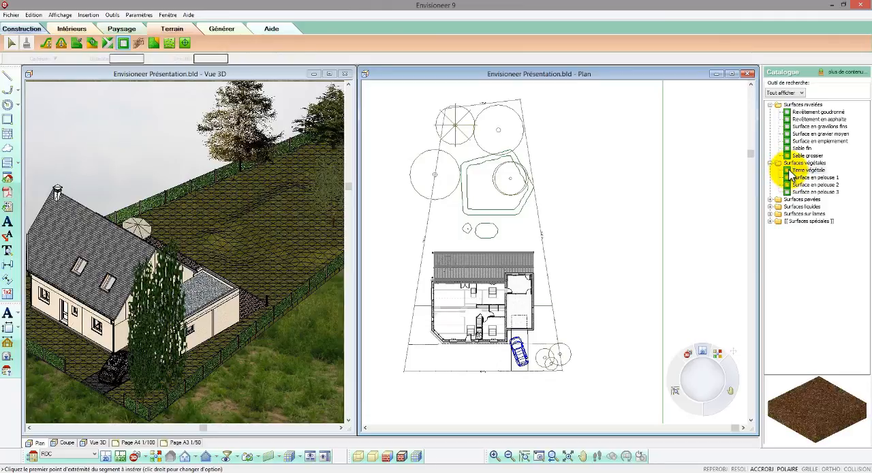
{"action": "left_click", "coordinate": [468, 209]}
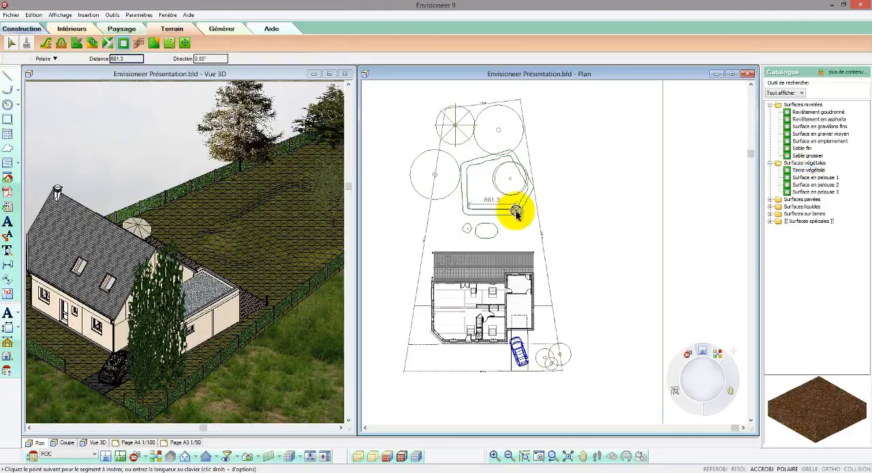
{"action": "left_click", "coordinate": [516, 214]}
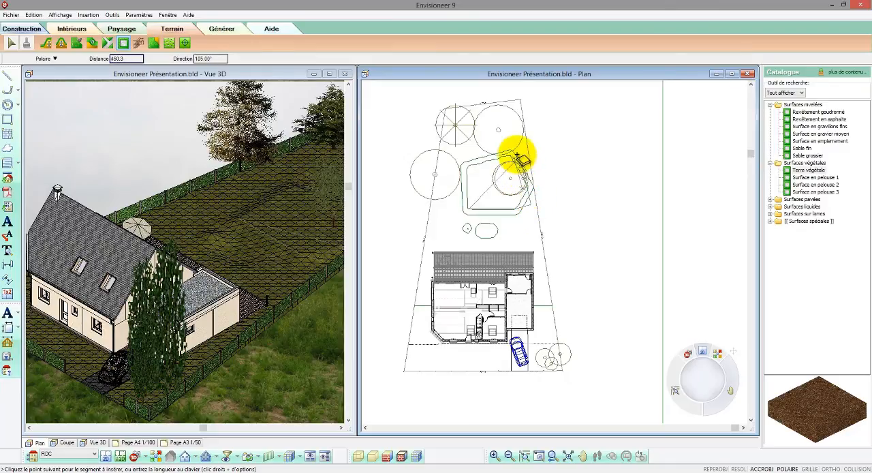
{"action": "left_click", "coordinate": [463, 162]}
{"action": "right_click", "coordinate": [463, 162]}
{"action": "left_click", "coordinate": [469, 168]}
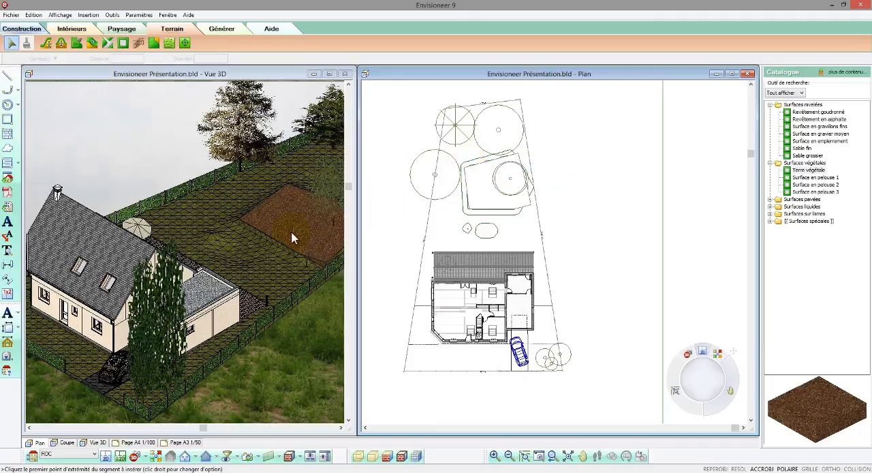
- Make the topsoil surface follow the terrain relief by enabling Epouser le relief in its properties
{"action": "left_click", "coordinate": [290, 238]}
{"action": "right_click", "coordinate": [290, 237]}
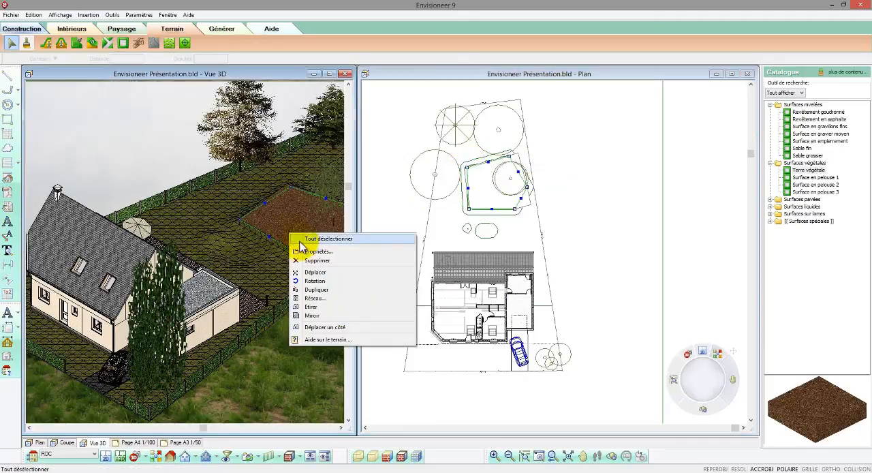
{"action": "left_click", "coordinate": [330, 253]}
{"action": "left_click", "coordinate": [428, 235]}
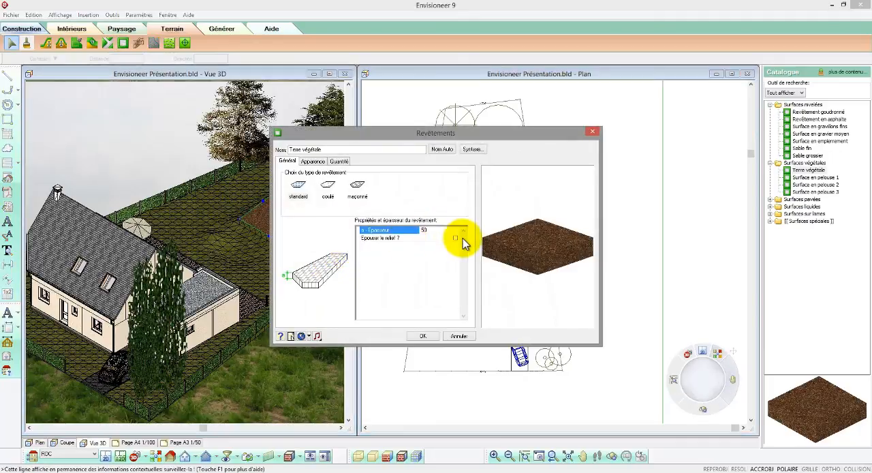
{"action": "left_click", "coordinate": [456, 237]}
{"action": "left_click", "coordinate": [437, 230]}
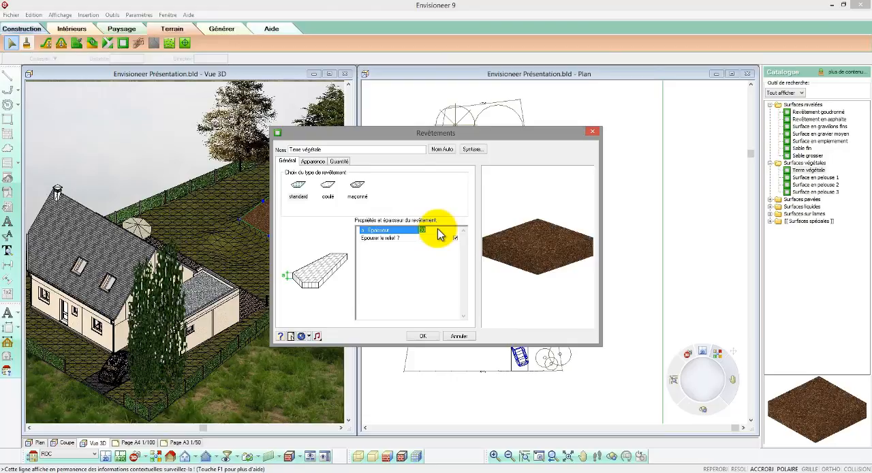
{"action": "left_click", "coordinate": [421, 336]}
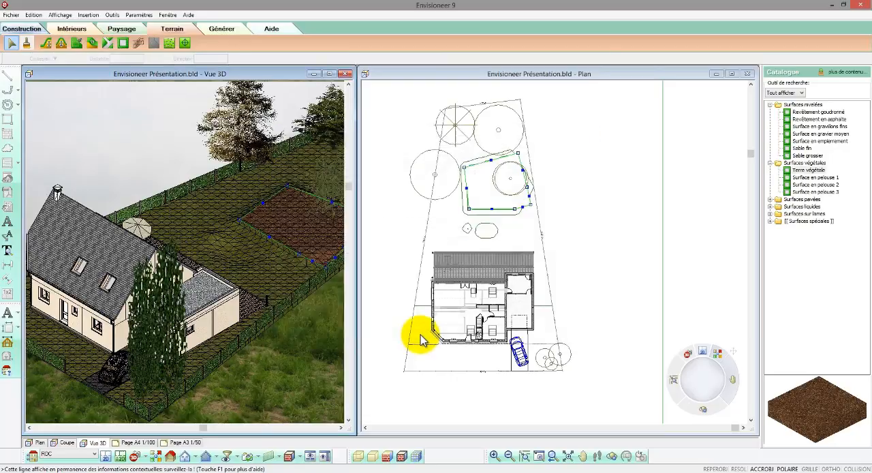
{"action": "left_click", "coordinate": [584, 240]}
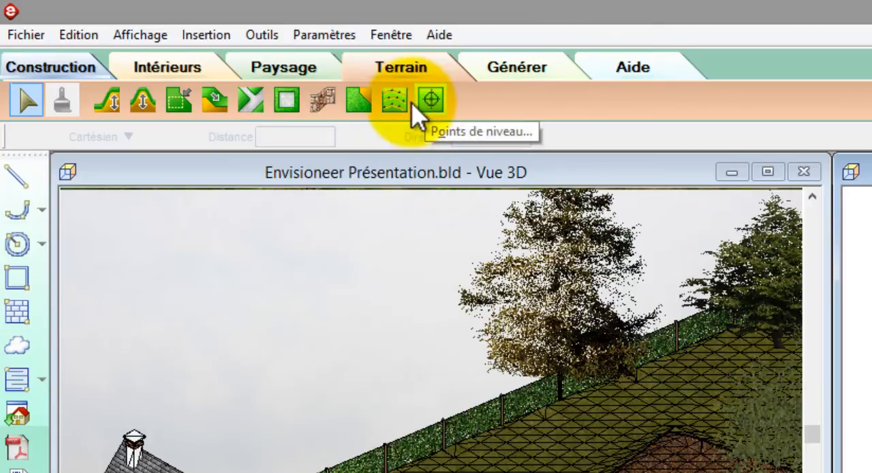
- Convert the terrain to a triangulated point mesh (TIN) and review the file types the terrain import assistant accepts, without importing a file
{"action": "left_click", "coordinate": [395, 104]}
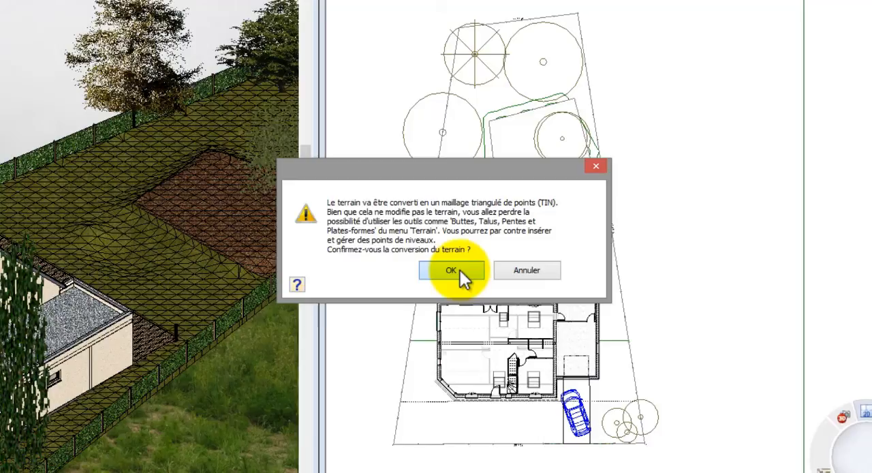
{"action": "left_click", "coordinate": [452, 270]}
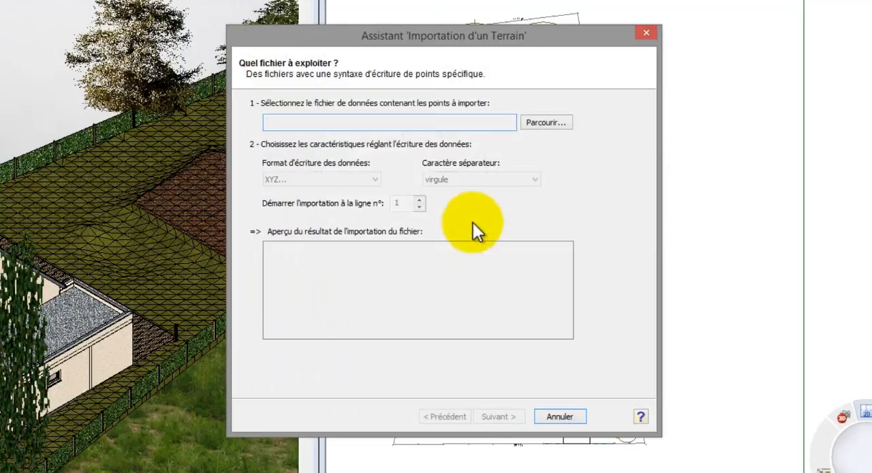
{"action": "left_click", "coordinate": [545, 127]}
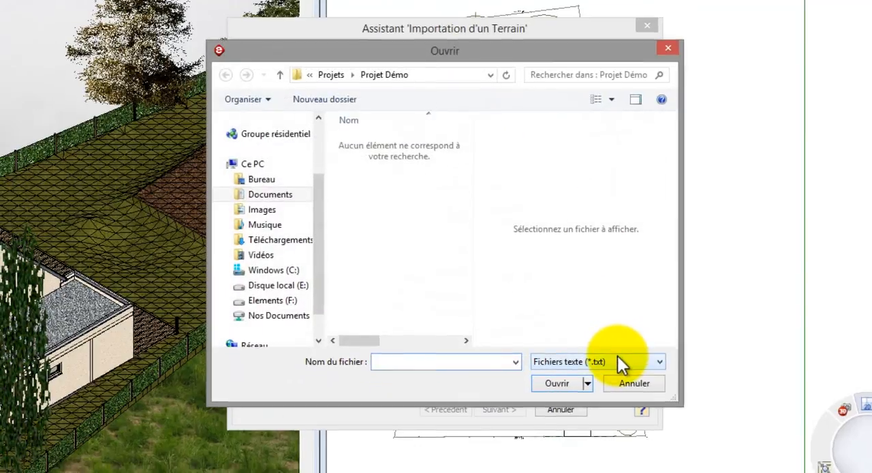
{"action": "left_click", "coordinate": [621, 369]}
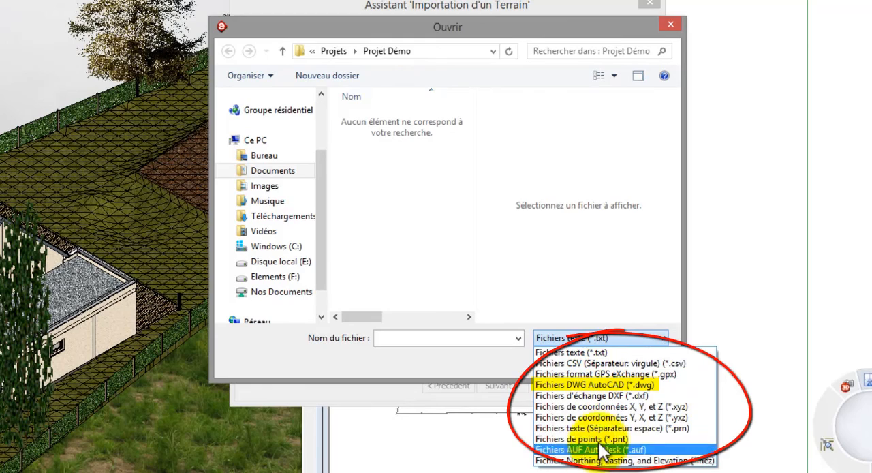
{"action": "left_click", "coordinate": [597, 352]}
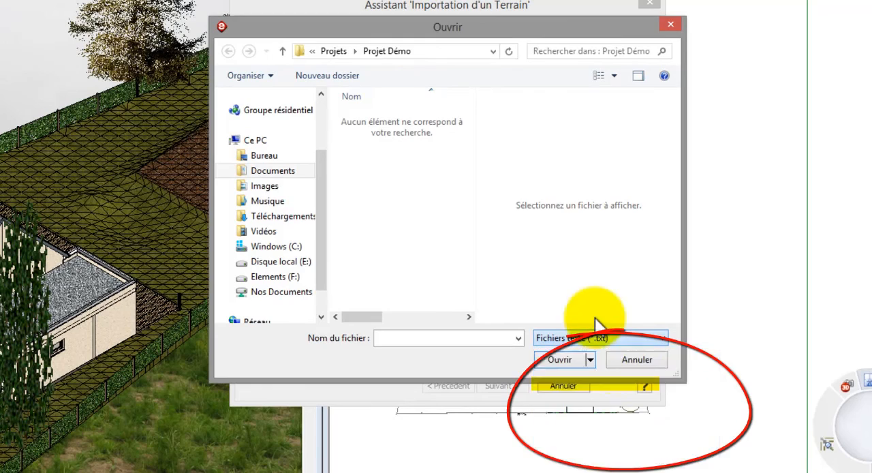
{"action": "left_click", "coordinate": [615, 362]}
{"action": "left_click", "coordinate": [562, 386]}
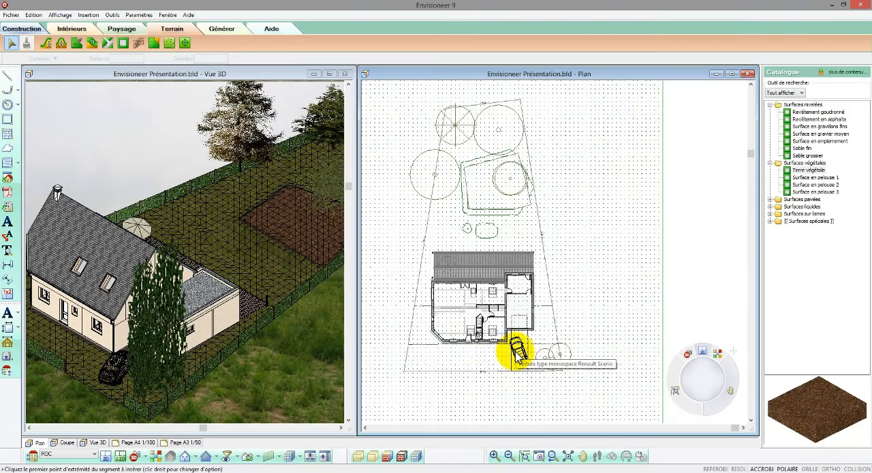
{"action": "scroll", "coordinate": [462, 228], "scroll_direction": "up", "scroll_amount": 3}
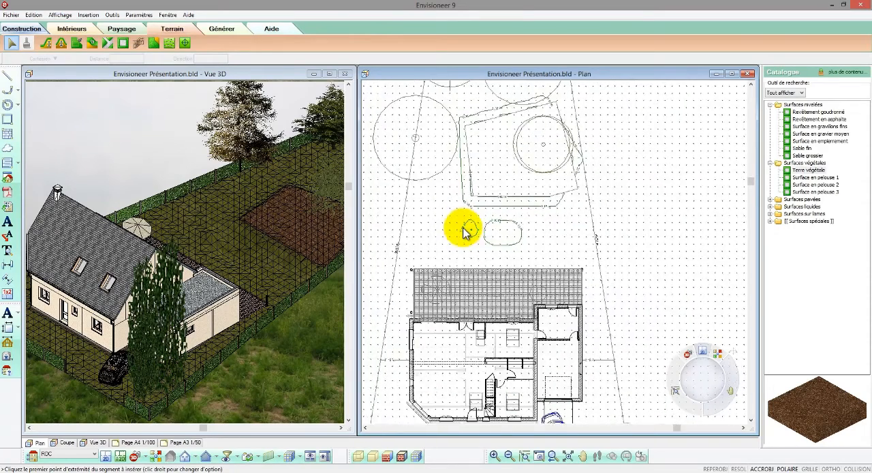
{"action": "scroll", "coordinate": [463, 231], "scroll_direction": "up", "scroll_amount": 3}
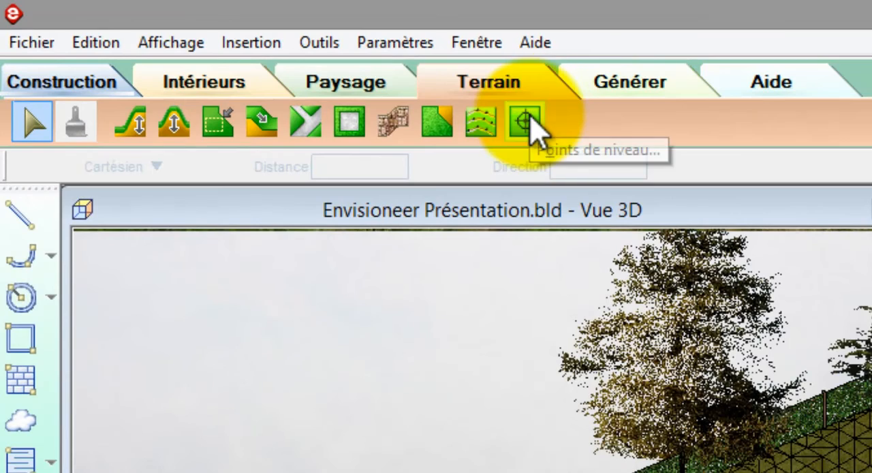
{"action": "left_click", "coordinate": [525, 122]}
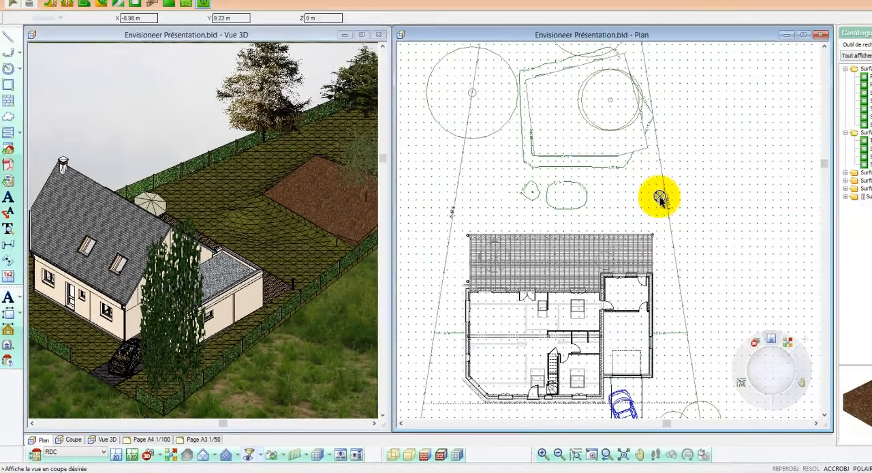
{"action": "right_click", "coordinate": [830, 128]}
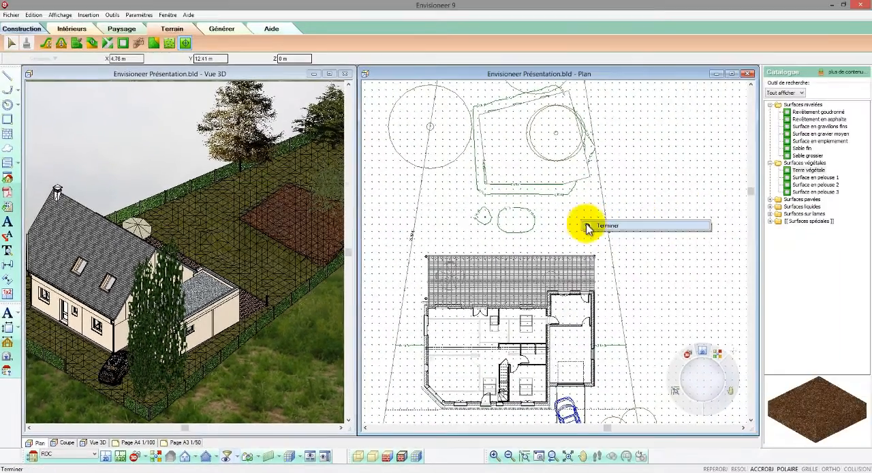
{"action": "left_click", "coordinate": [609, 225]}
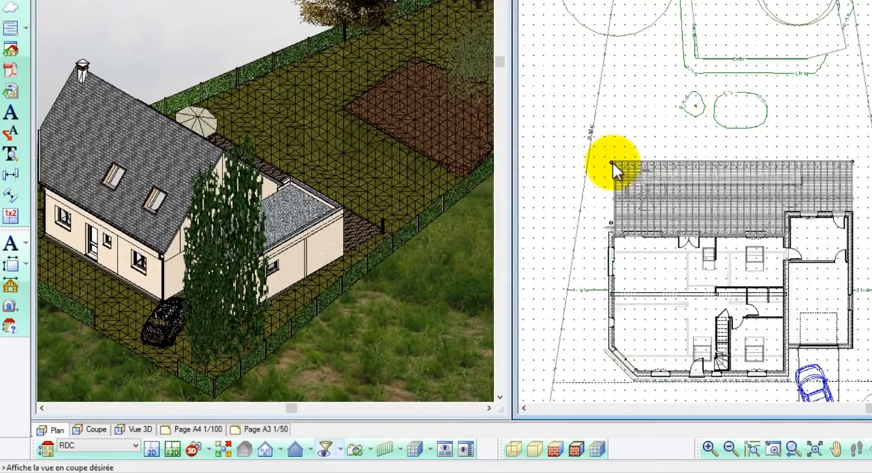
- Set the level of the terrain point just outside the terrace's rear corner, on the side away from the garage, to 0.10 m
{"action": "scroll", "coordinate": [611, 162], "scroll_direction": "up", "scroll_amount": 5}
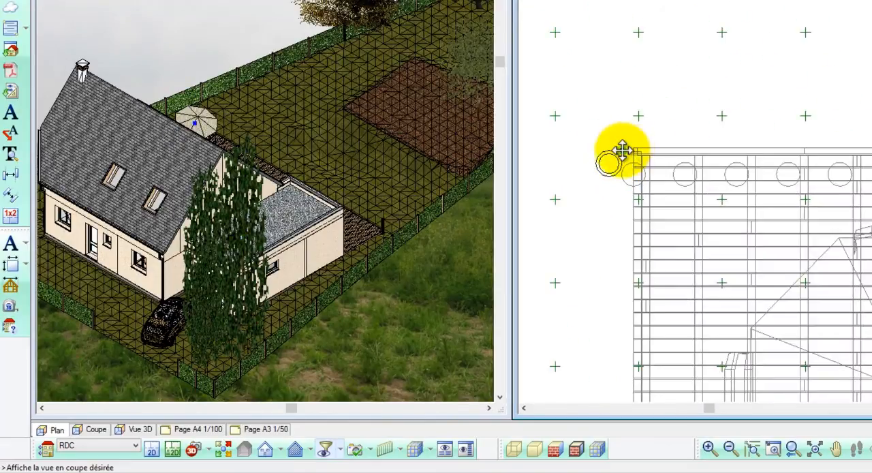
{"action": "right_click_drag", "start_coordinate": [622, 149], "coordinate": [640, 117]}
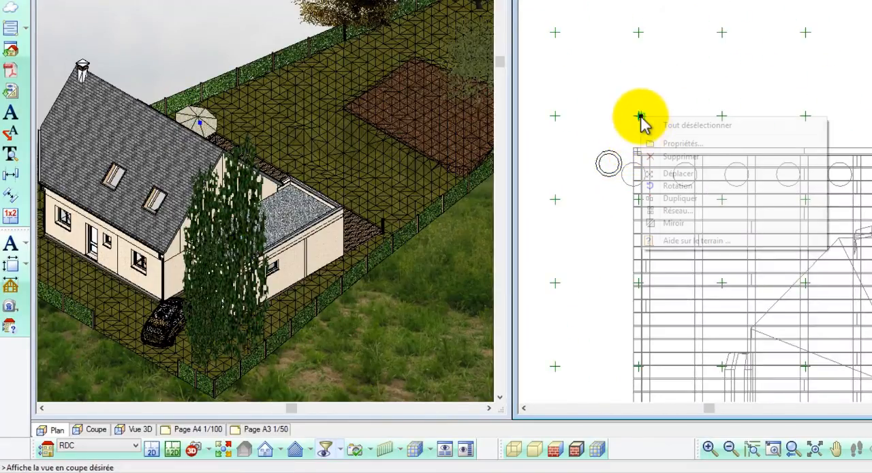
{"action": "left_click", "coordinate": [658, 141]}
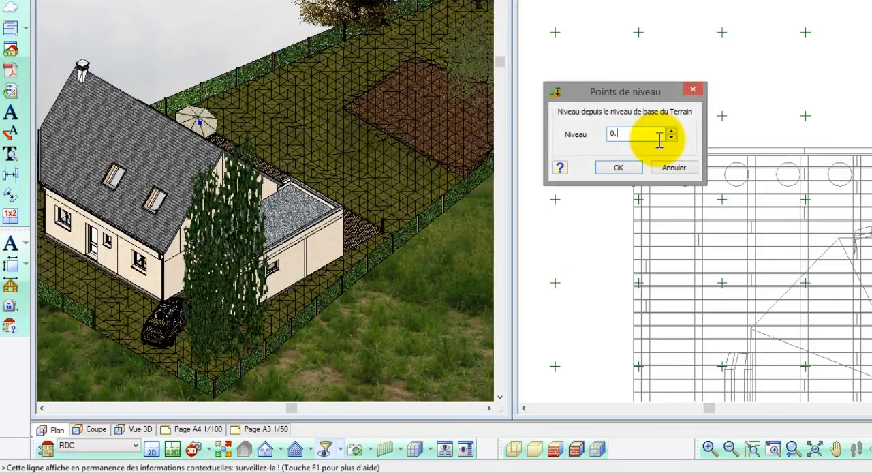
{"action": "left_click", "coordinate": [620, 169]}
{"action": "scroll", "coordinate": [641, 129], "scroll_direction": "down", "scroll_amount": 3}
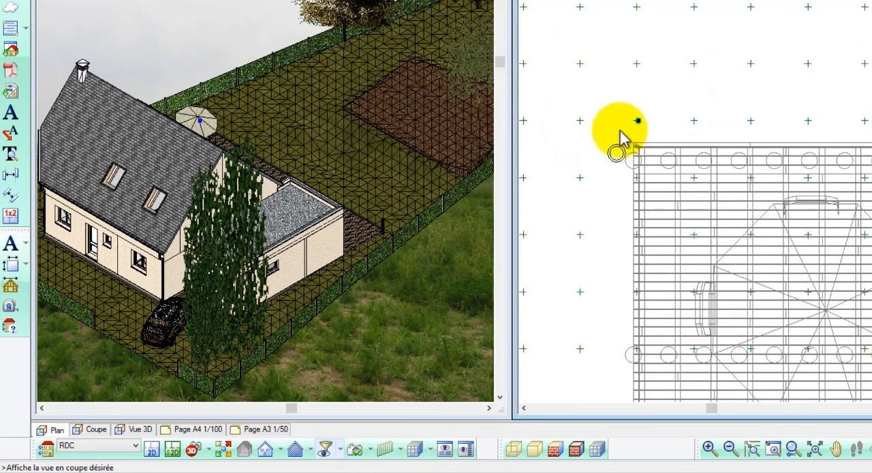
{"action": "scroll", "coordinate": [617, 133], "scroll_direction": "down", "scroll_amount": 5}
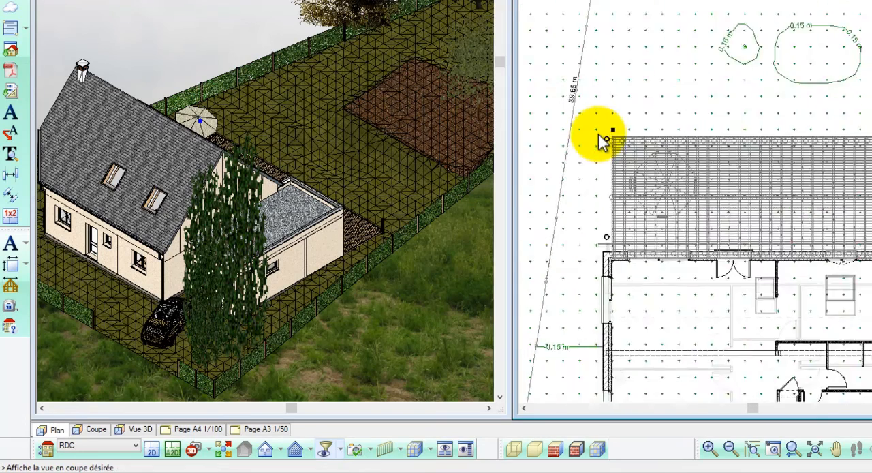
- Duplicate the terrain level point at the terrace's rear corner to just beyond the terrace's garage-side rear corner
{"action": "scroll", "coordinate": [605, 139], "scroll_direction": "down", "scroll_amount": 3}
{"action": "right_click", "coordinate": [637, 109]}
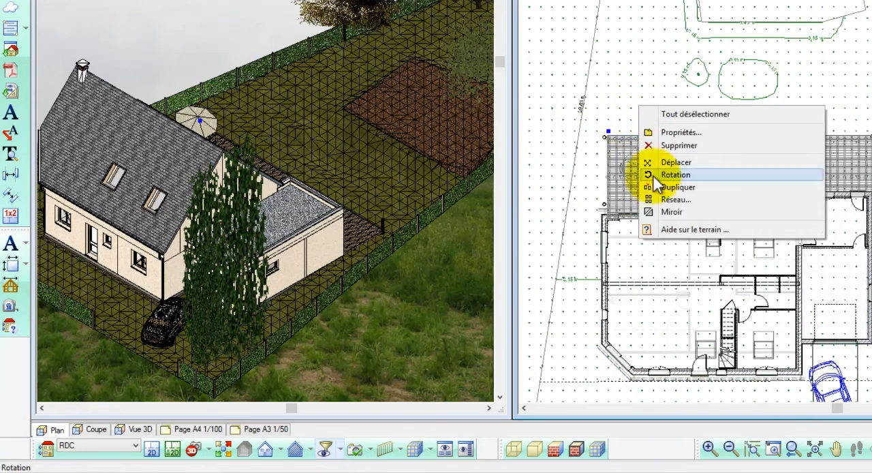
{"action": "left_click", "coordinate": [656, 176]}
{"action": "left_click", "coordinate": [633, 136]}
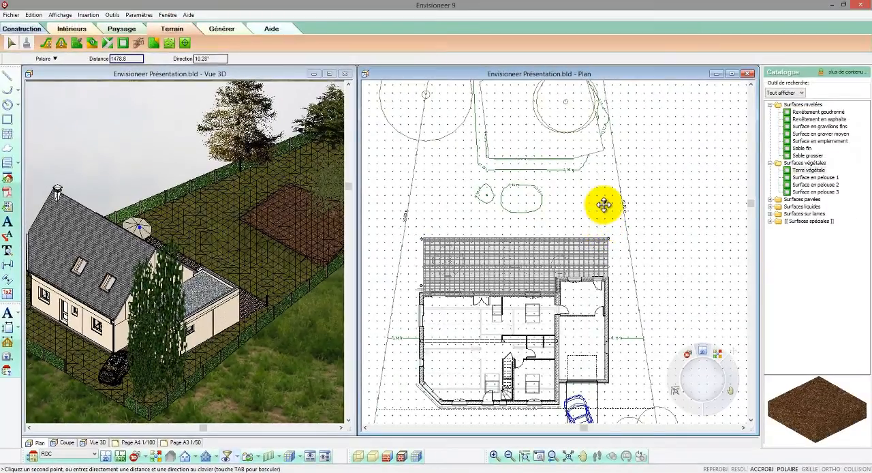
- Set the level of the terrain point beyond the terrace's garage-side corner to 0.3 m and start duplicating it
{"action": "right_click", "coordinate": [605, 204]}
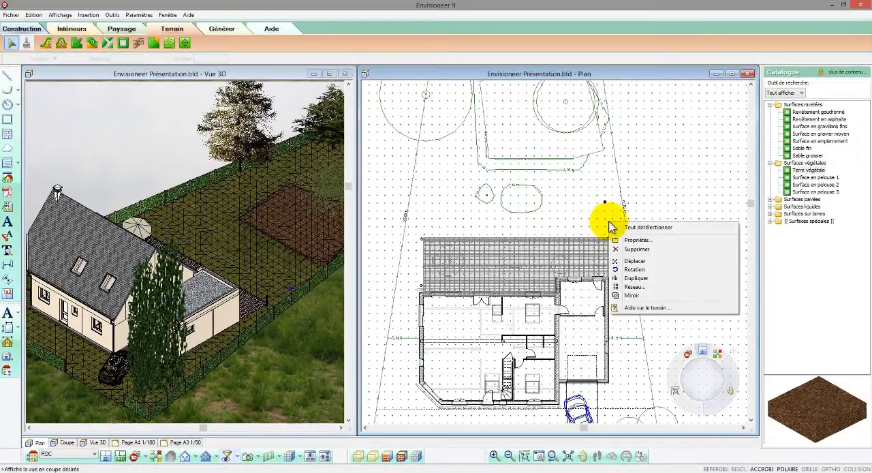
{"action": "left_click", "coordinate": [617, 232]}
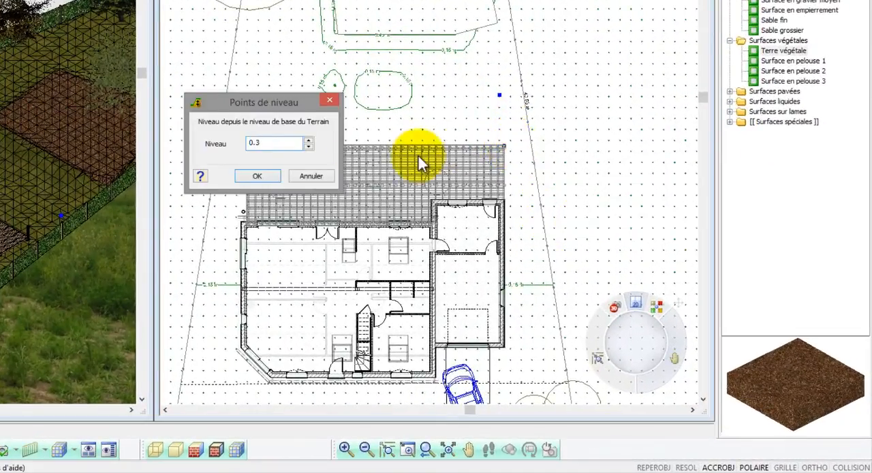
{"action": "left_click", "coordinate": [270, 176]}
{"action": "right_click", "coordinate": [479, 117]}
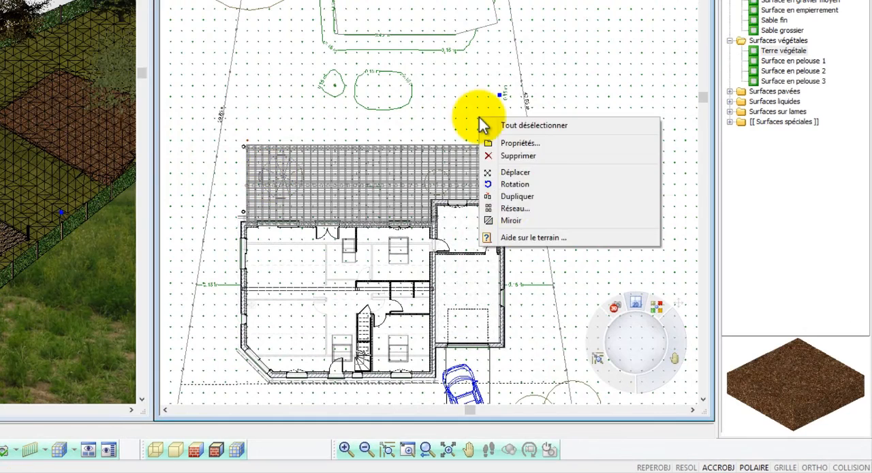
{"action": "left_click", "coordinate": [506, 197]}
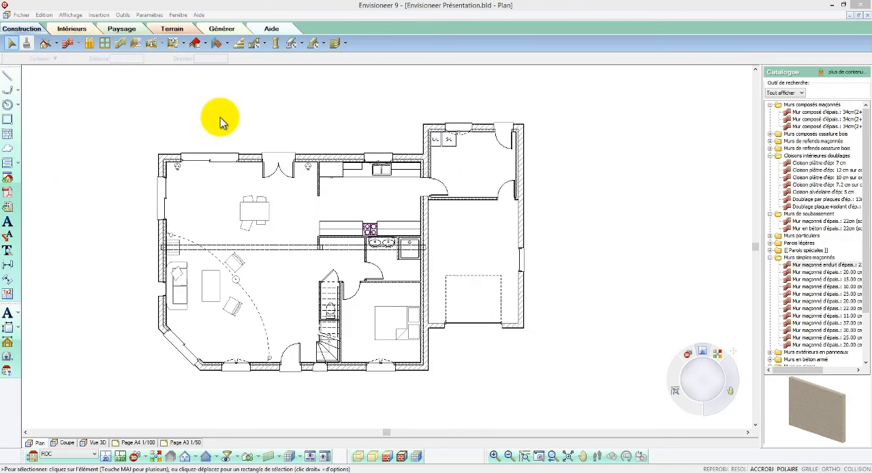
- Add automatic exterior dimensions around the ground-floor plan
{"action": "left_click", "coordinate": [123, 15]}
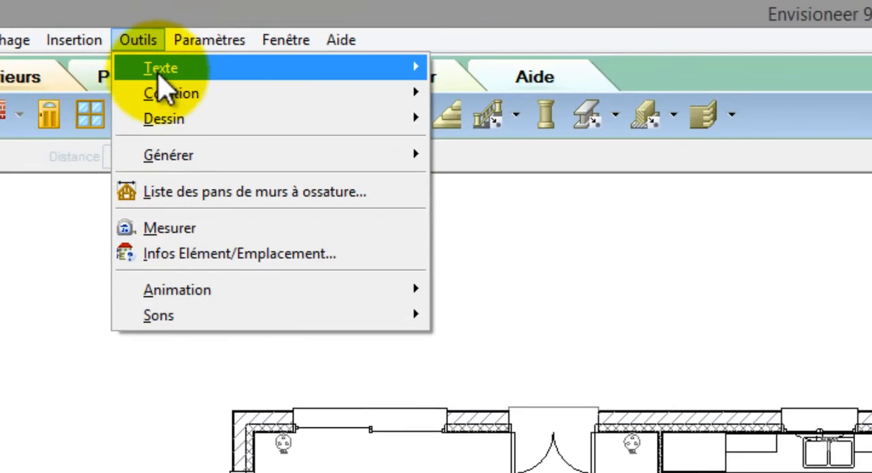
{"action": "mouse_move", "coordinate": [133, 34]}
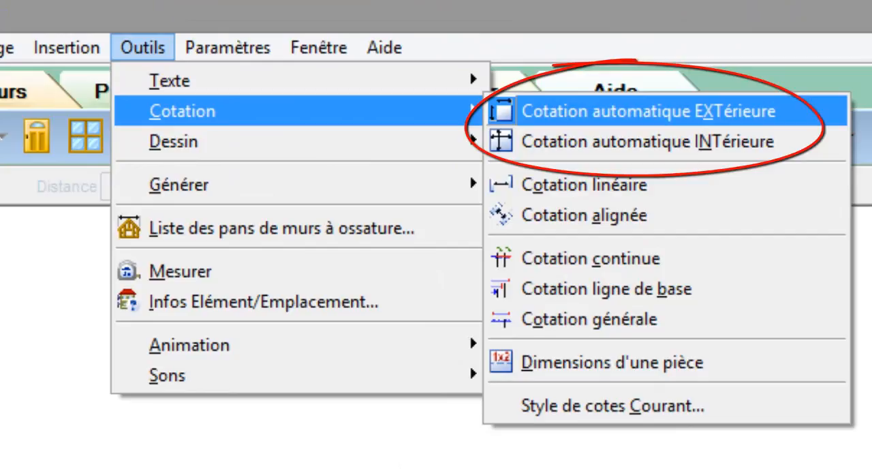
{"action": "left_click", "coordinate": [635, 120]}
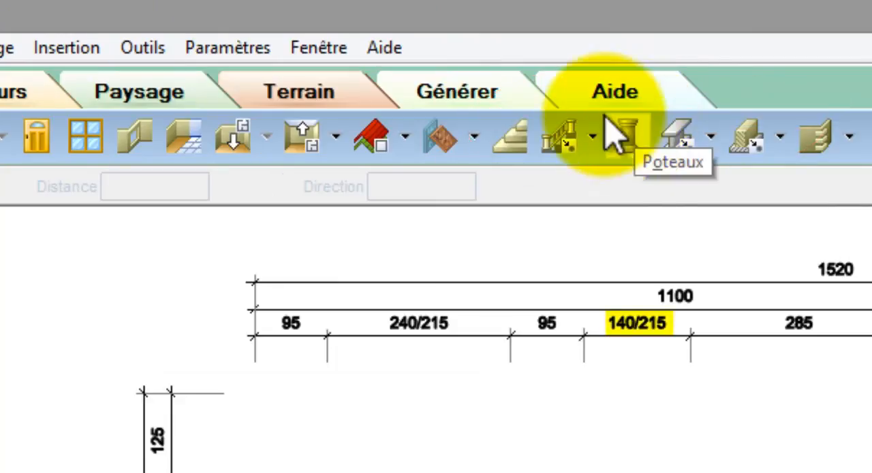
- Add an automatic interior dimension line running horizontally across the whole house, through the dining area, kitchen and garage
{"action": "left_click", "coordinate": [149, 48]}
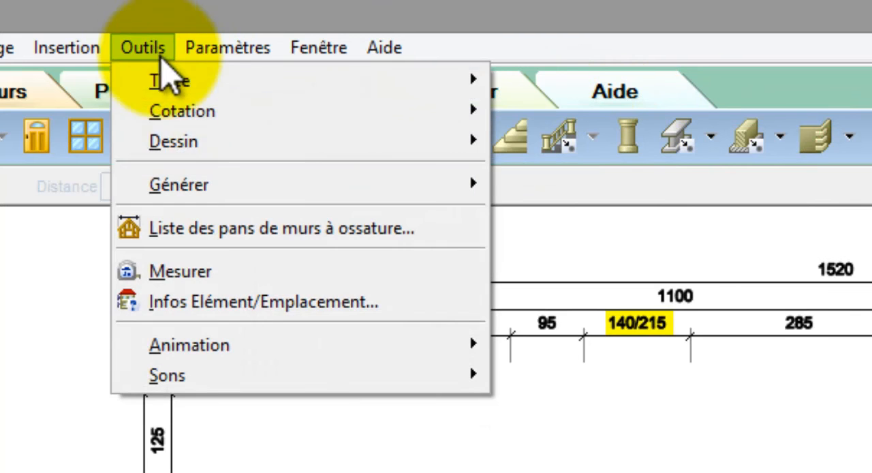
{"action": "mouse_move", "coordinate": [470, 115]}
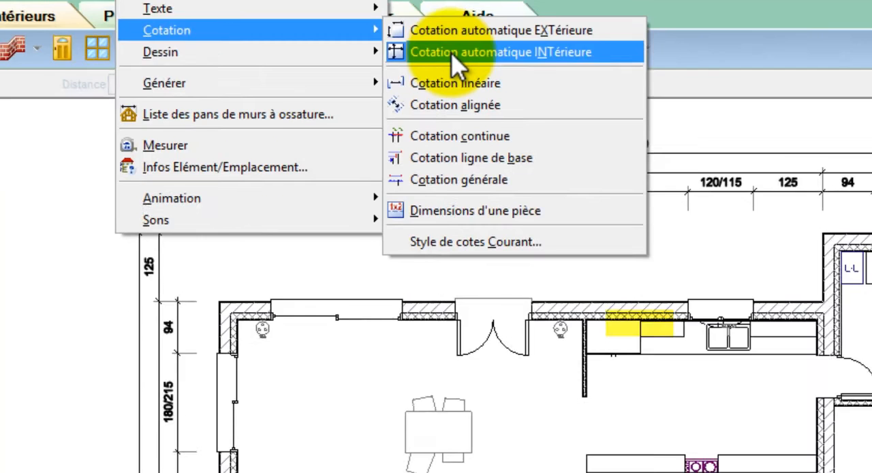
{"action": "left_click", "coordinate": [579, 143]}
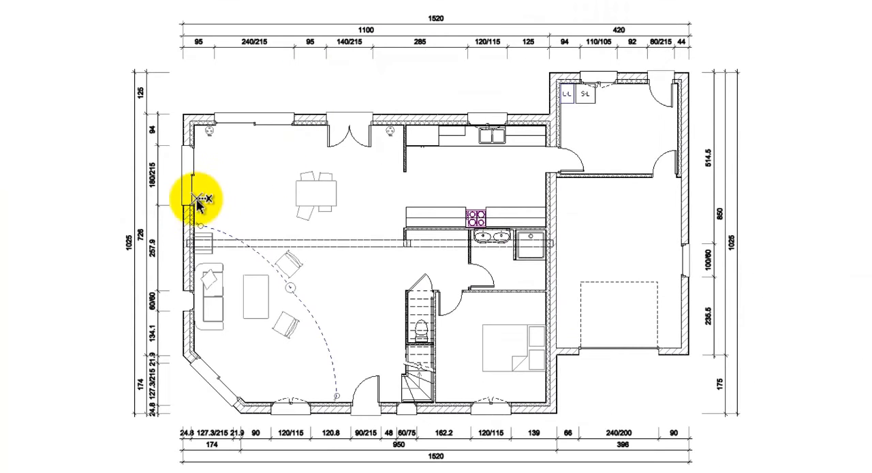
{"action": "left_click", "coordinate": [174, 196]}
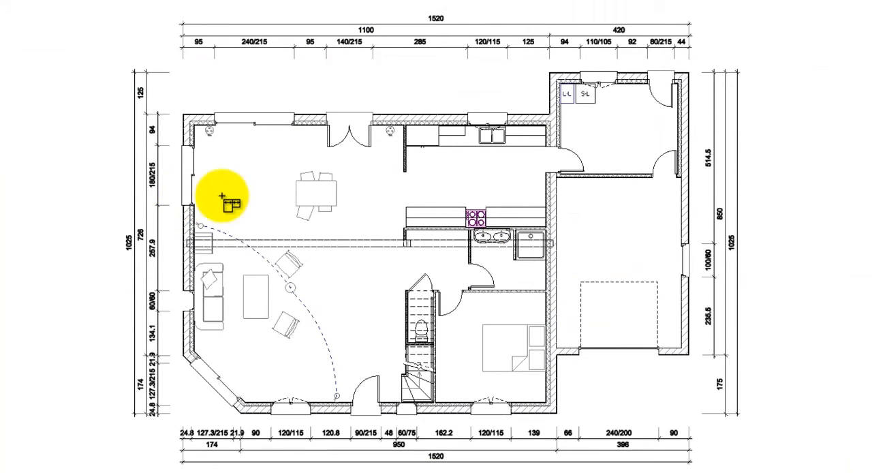
{"action": "left_click", "coordinate": [699, 200]}
- Add two vertical automatic interior dimension lines, one through the laundry room and garage and one through the main living area
{"action": "left_click", "coordinate": [657, 63]}
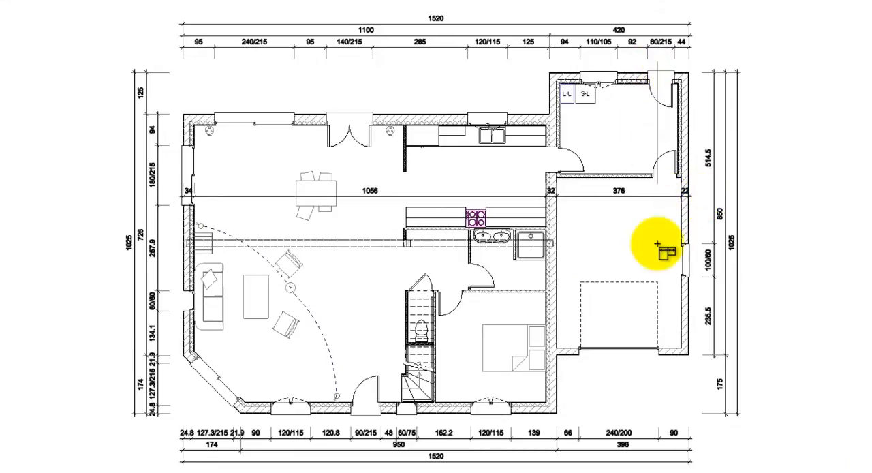
{"action": "left_click", "coordinate": [652, 371]}
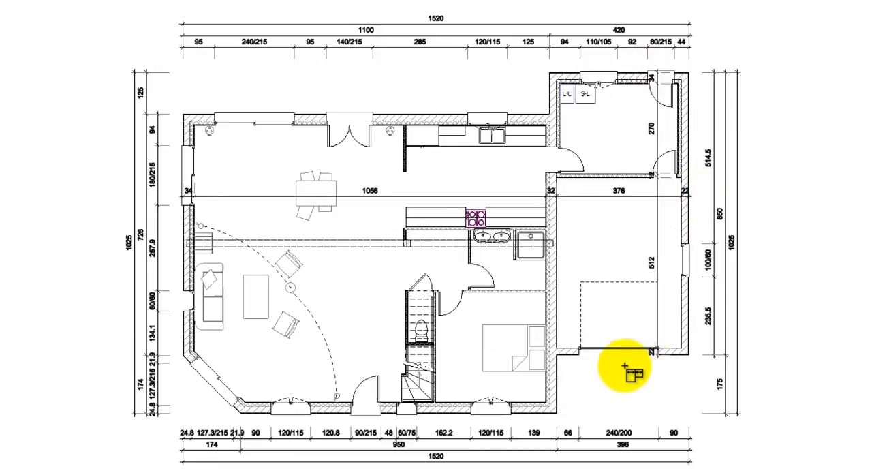
{"action": "left_click", "coordinate": [383, 102]}
{"action": "left_click", "coordinate": [365, 438]}
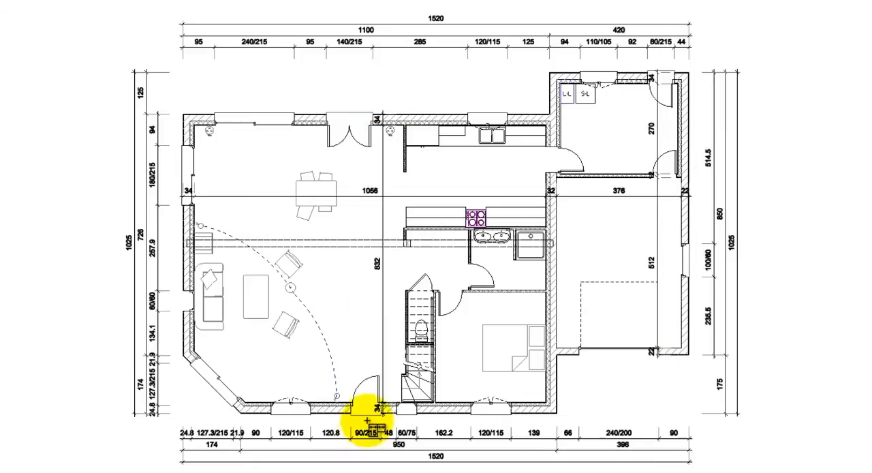
{"action": "right_click", "coordinate": [466, 254]}
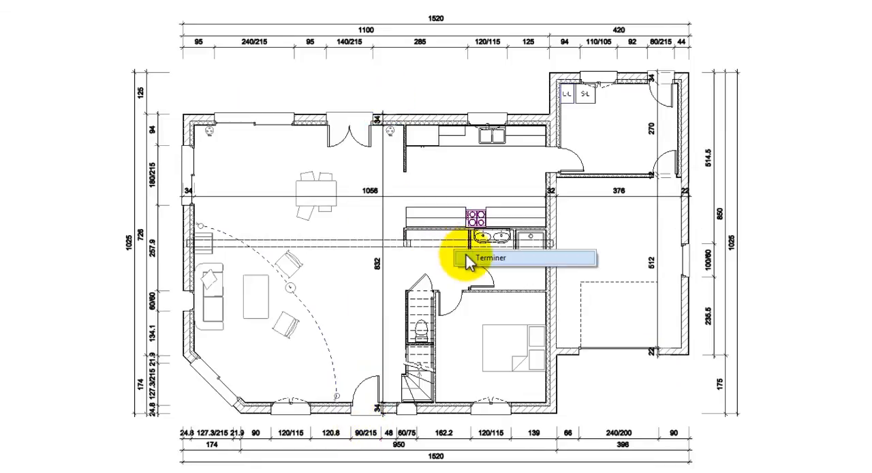
{"action": "left_click", "coordinate": [477, 258]}
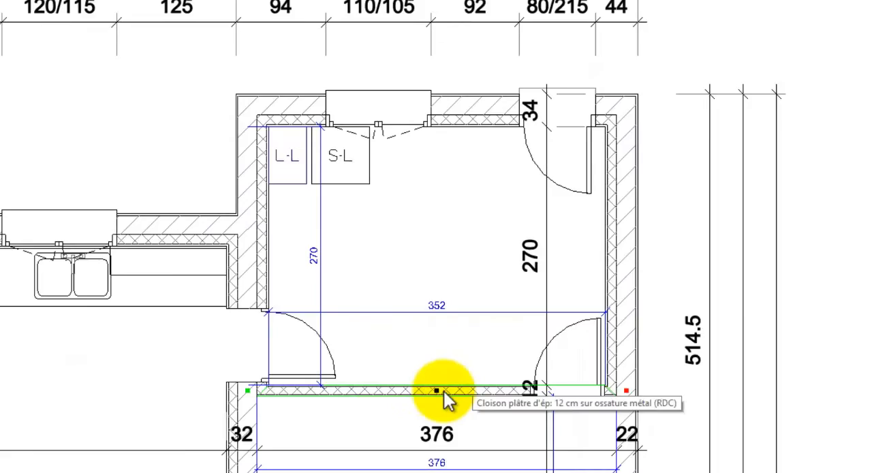
- Try moving the partition between the laundry room and garage by setting the laundry room's depth to 280, and undo the change
{"action": "left_click", "coordinate": [323, 269]}
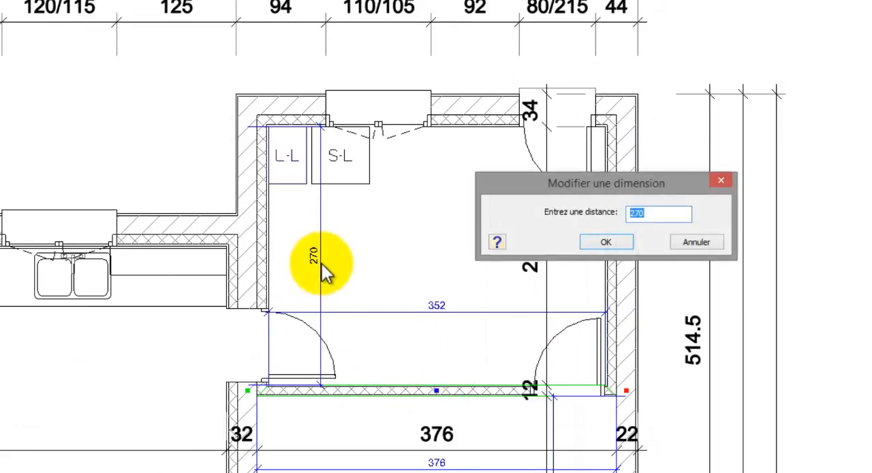
{"action": "type", "text": "280"}
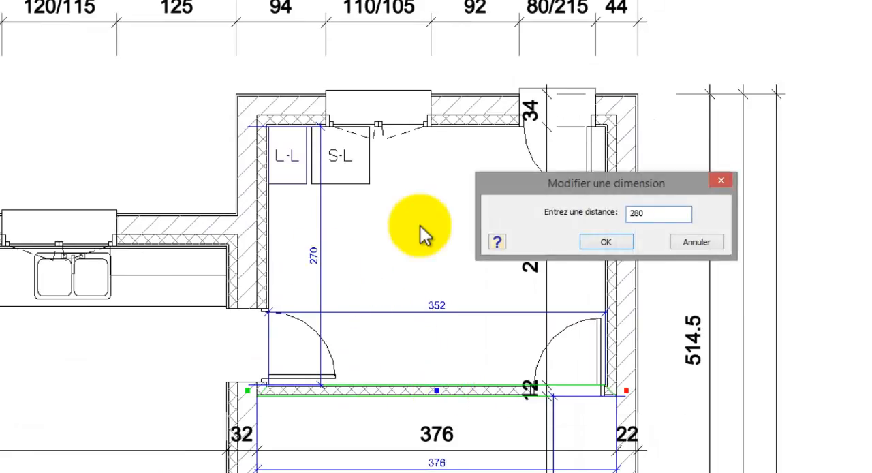
{"action": "left_click_drag", "start_coordinate": [565, 184], "coordinate": [330, 157]}
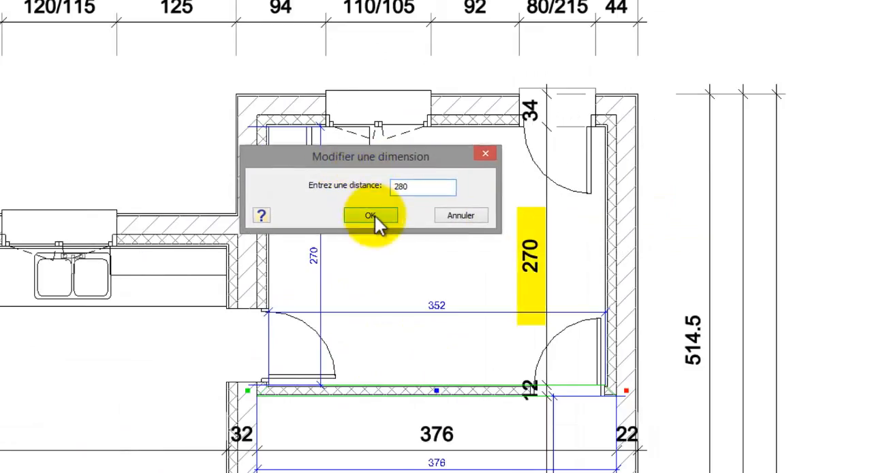
{"action": "left_click", "coordinate": [371, 215]}
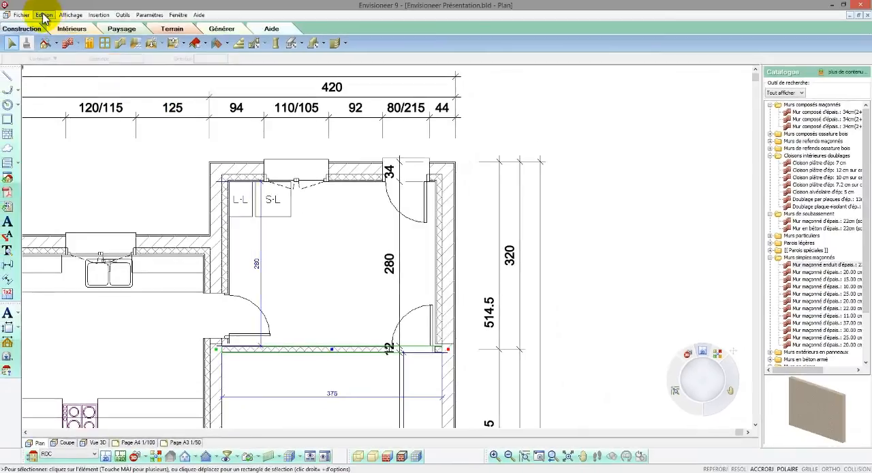
{"action": "left_click", "coordinate": [44, 15]}
{"action": "left_click", "coordinate": [54, 27]}
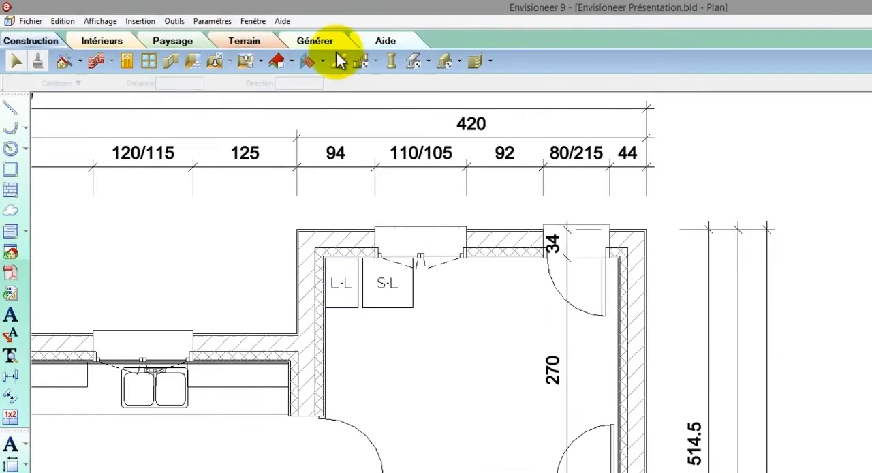
- Calculate the surface per room for the laundry room and label it CELLIER at the room's centre
{"action": "left_click", "coordinate": [231, 31]}
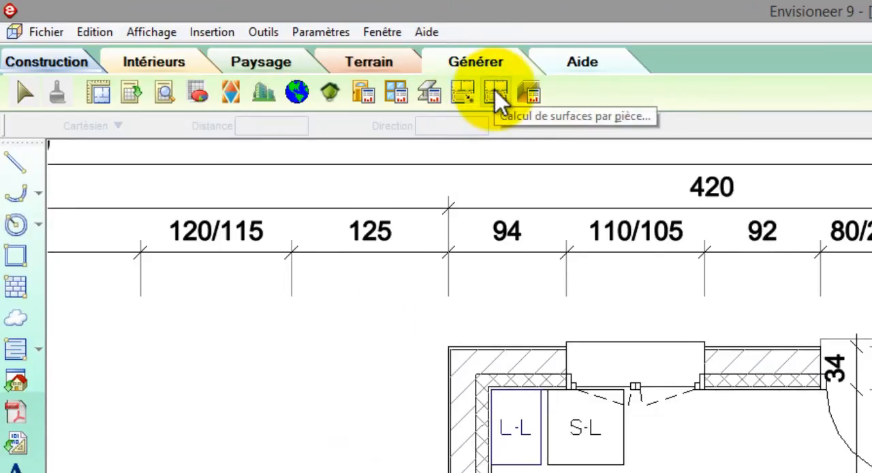
{"action": "left_click", "coordinate": [496, 93]}
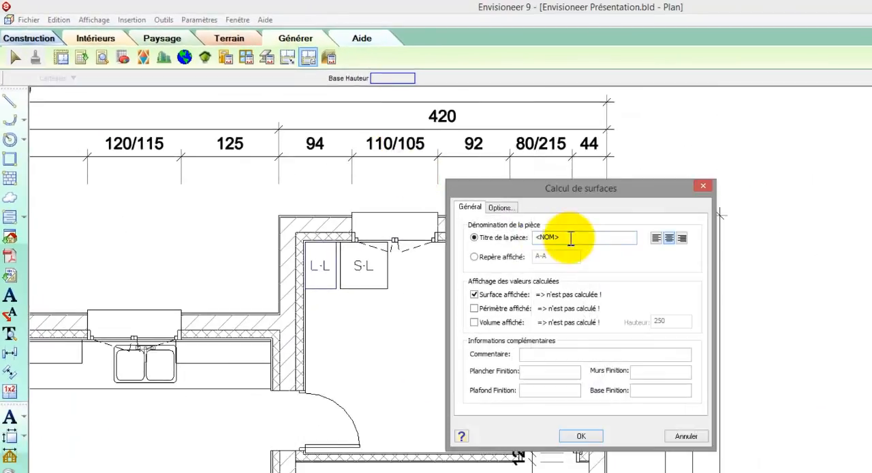
{"action": "left_click_drag", "start_coordinate": [571, 238], "coordinate": [501, 245]}
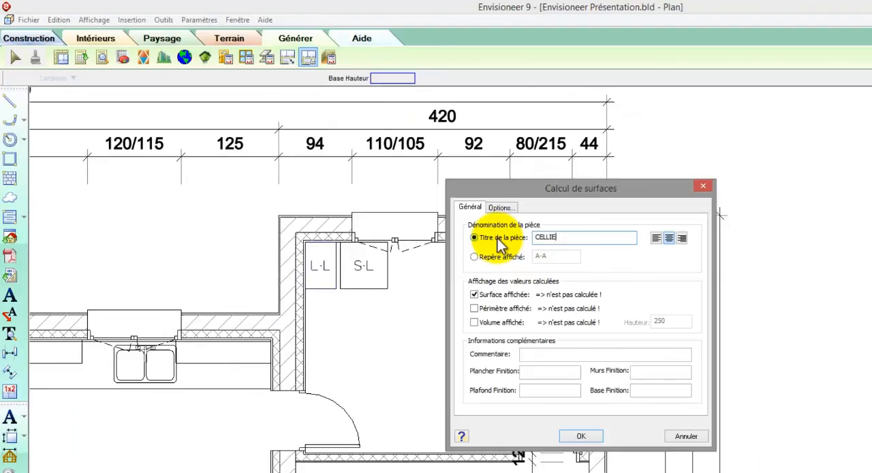
{"action": "left_click", "coordinate": [566, 434]}
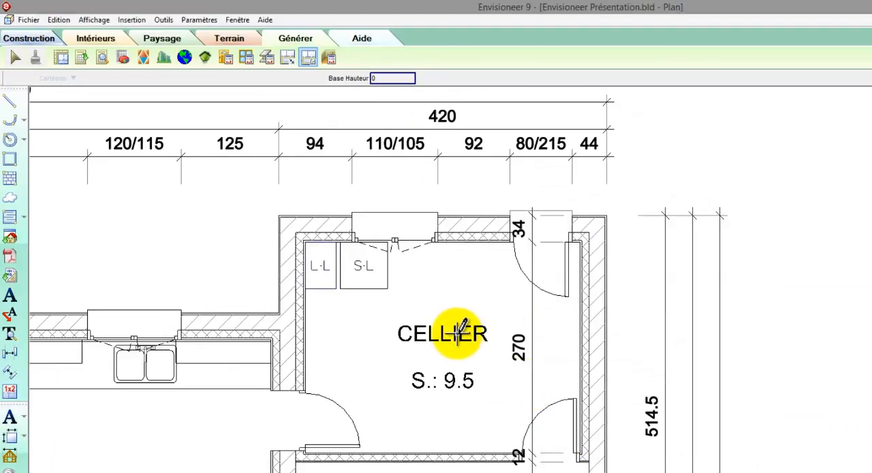
- Add surface labels titled GARAGE, SDB, WC and CHAMBRE in the garage, bathroom, toilet and bedroom
{"action": "double_click", "coordinate": [457, 320]}
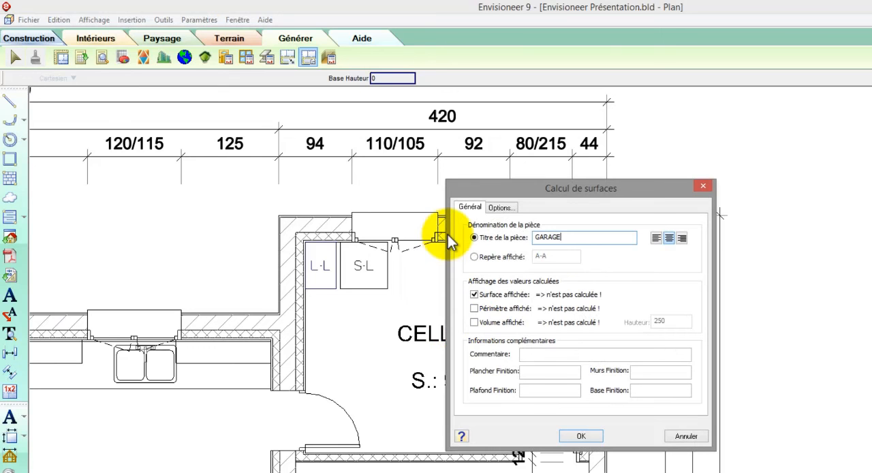
{"action": "type", "text": "GARAGE"}
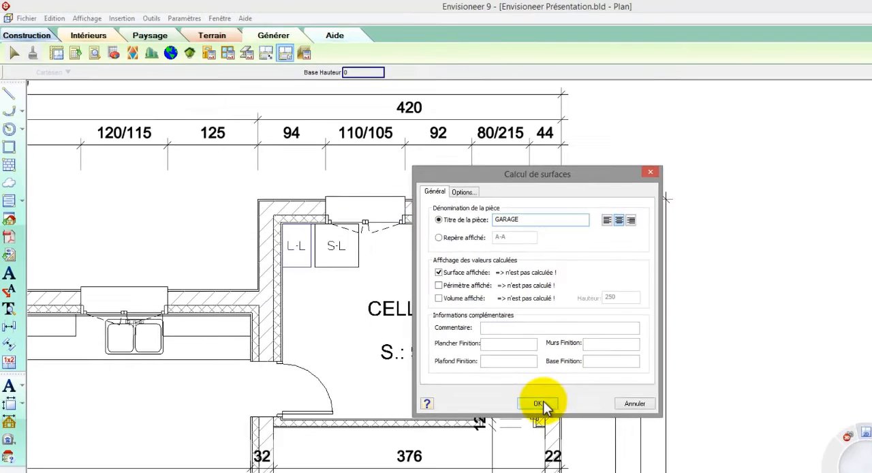
{"action": "left_click", "coordinate": [587, 434]}
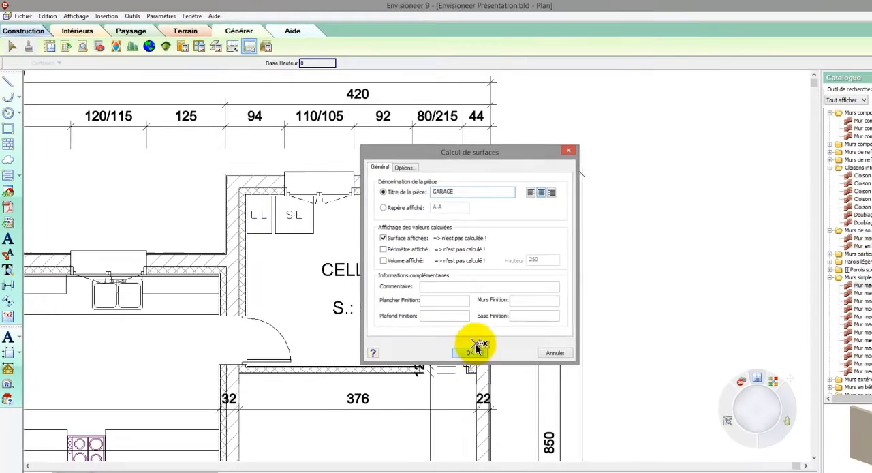
{"action": "scroll", "coordinate": [517, 194], "scroll_direction": "down", "scroll_amount": 5}
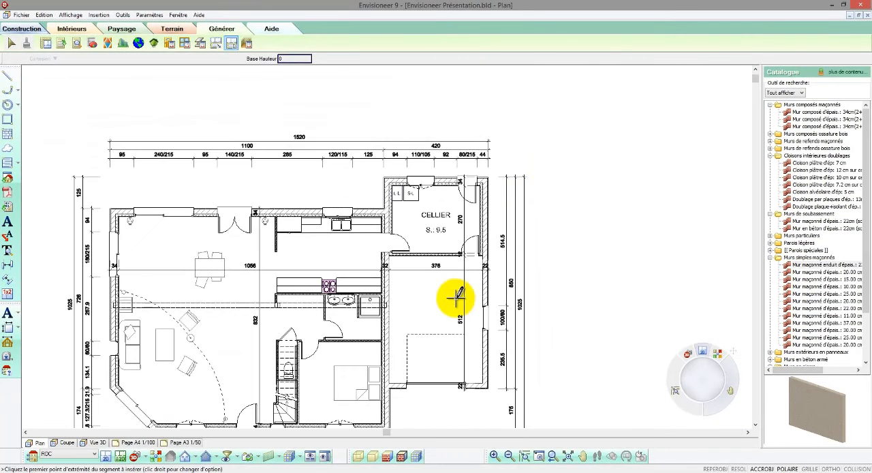
{"action": "left_click", "coordinate": [438, 275]}
{"action": "left_click_drag", "start_coordinate": [432, 178], "coordinate": [362, 178]}
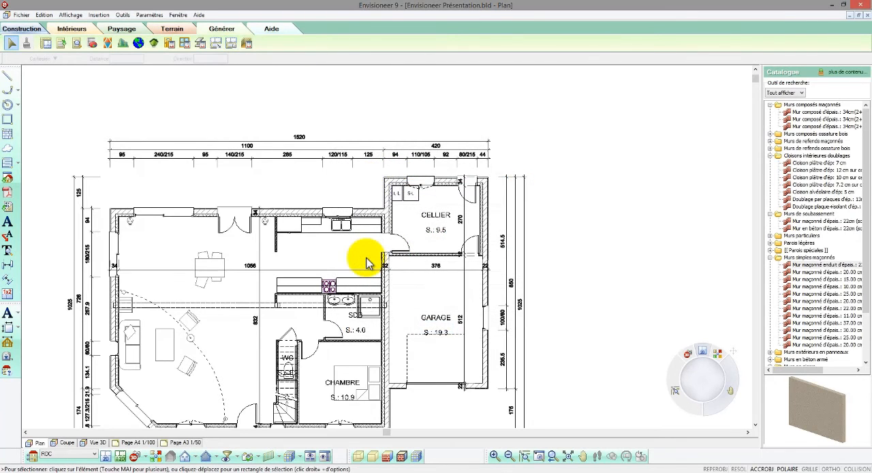
- Calculate the kitchen's surface by outlining its four inner corners and title the label CUISINE
{"action": "scroll", "coordinate": [311, 244], "scroll_direction": "up", "scroll_amount": 3}
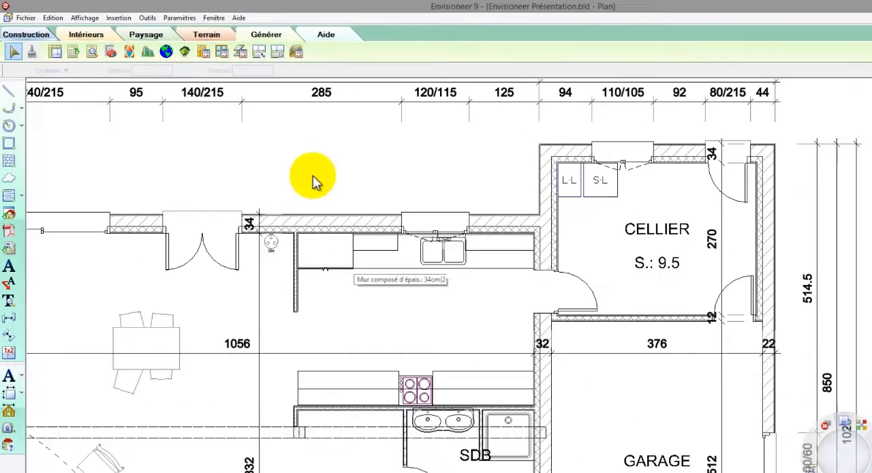
{"action": "left_click", "coordinate": [261, 54]}
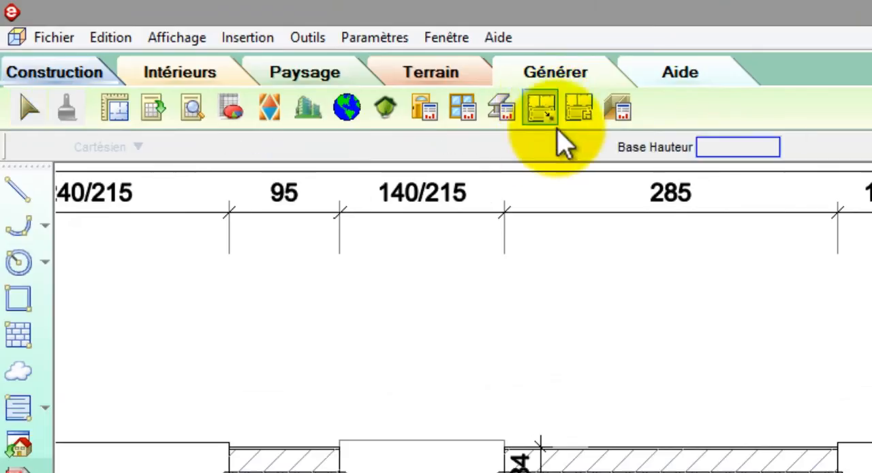
{"action": "left_click_drag", "start_coordinate": [626, 151], "coordinate": [491, 94]}
{"action": "type", "text": "CUI"}
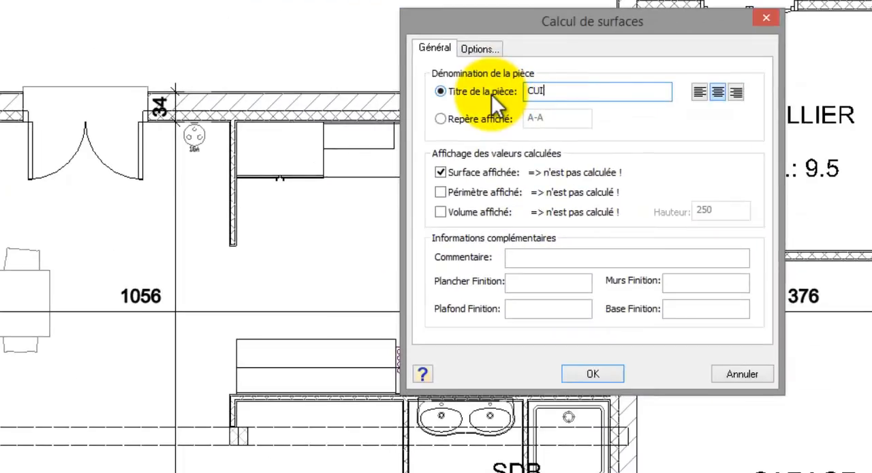
{"action": "type", "text": "SINE"}
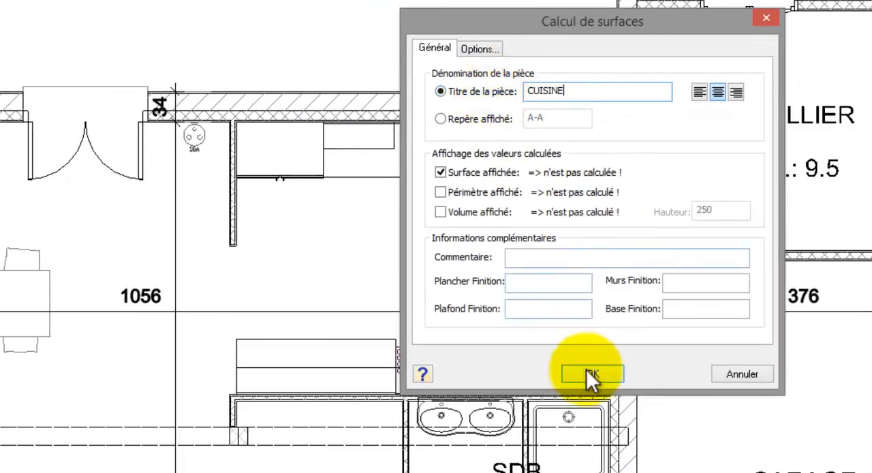
{"action": "left_click", "coordinate": [590, 373]}
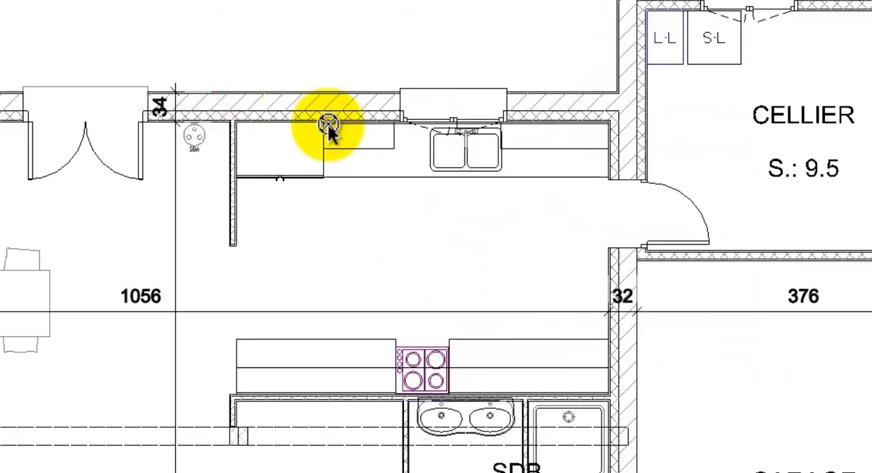
{"action": "left_click", "coordinate": [606, 126]}
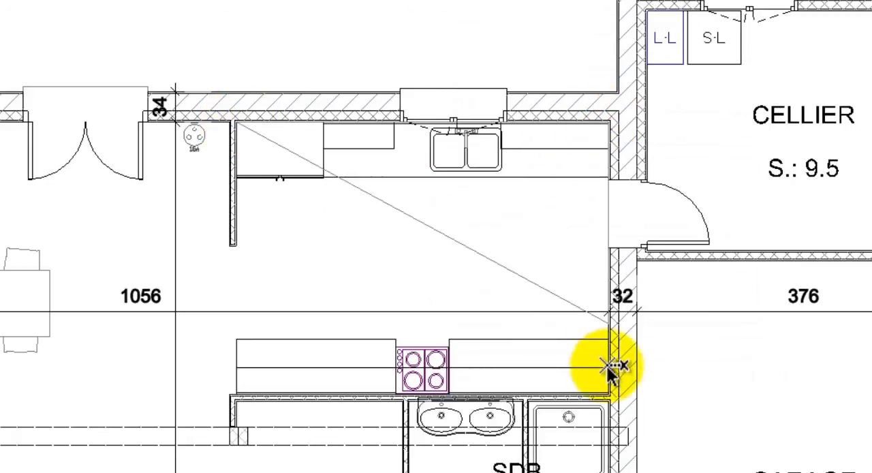
{"action": "right_click", "coordinate": [237, 393]}
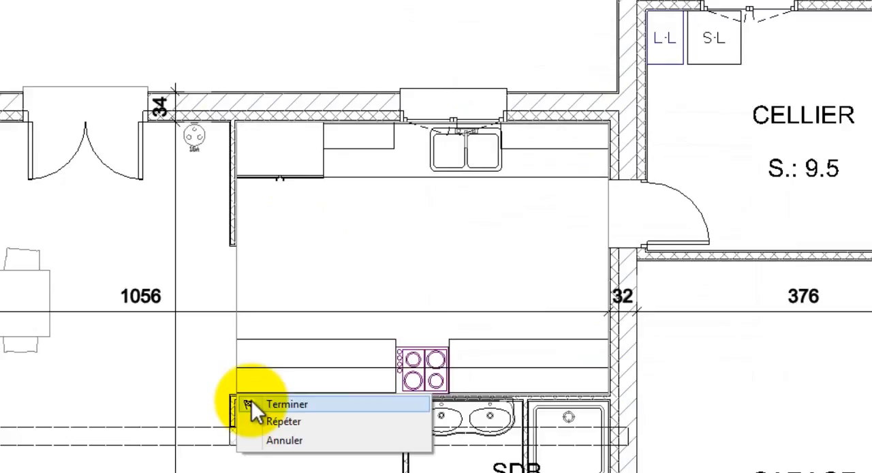
{"action": "left_click", "coordinate": [249, 404]}
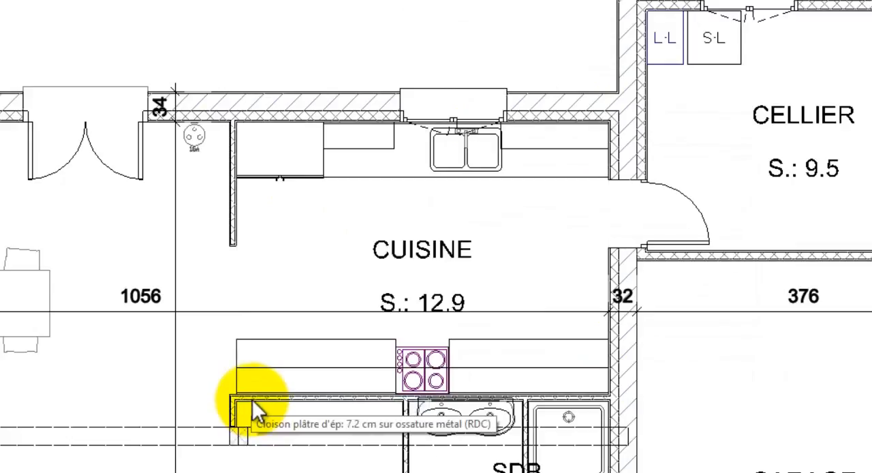
- Move the surface text under the CUISINE title upward, clear of the horizontal dimension line
{"action": "left_click", "coordinate": [436, 263]}
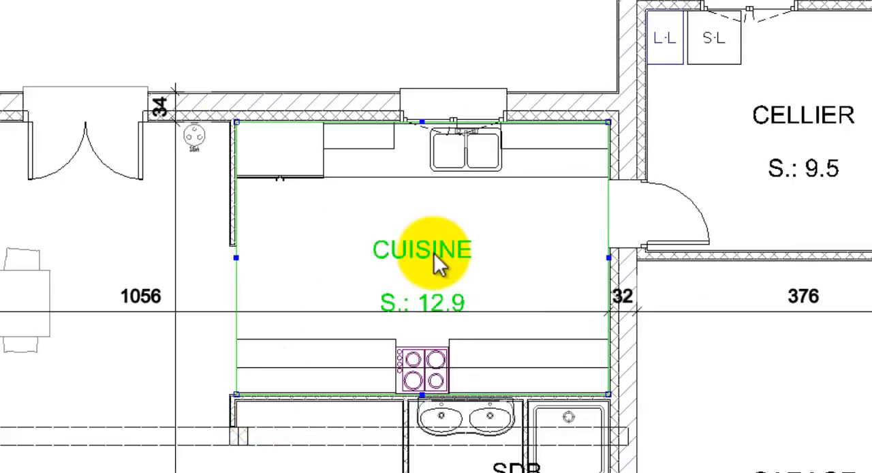
{"action": "right_click", "coordinate": [436, 262]}
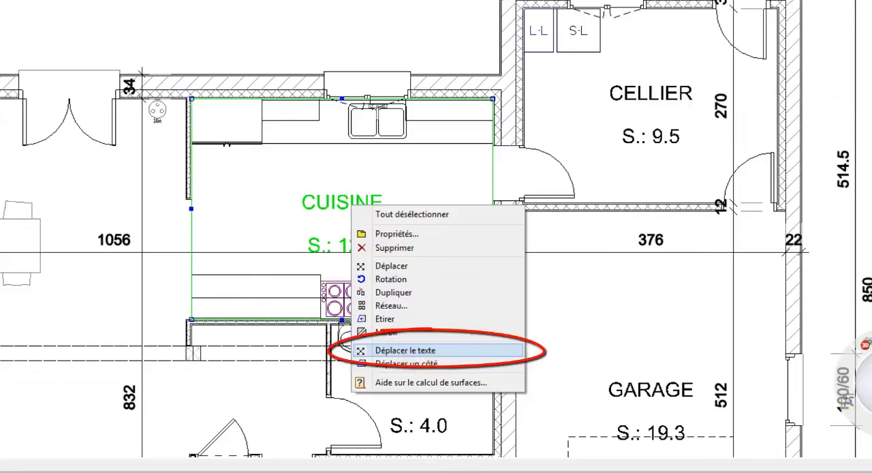
{"action": "left_click", "coordinate": [417, 348]}
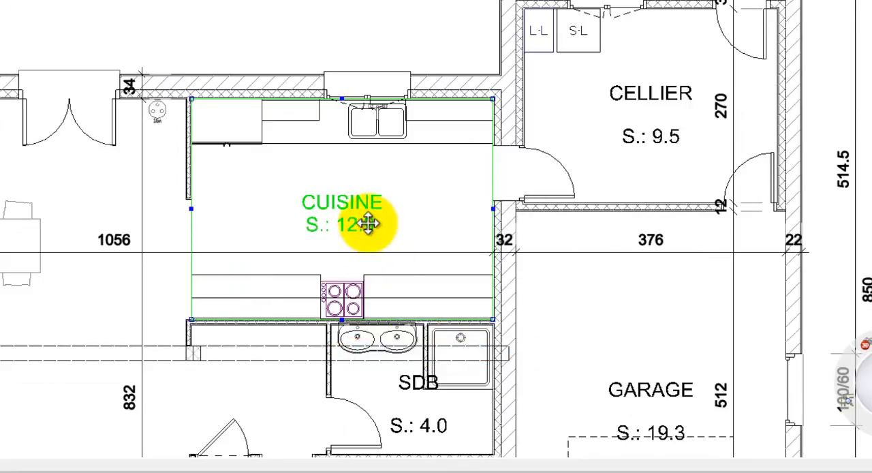
{"action": "left_click", "coordinate": [368, 223]}
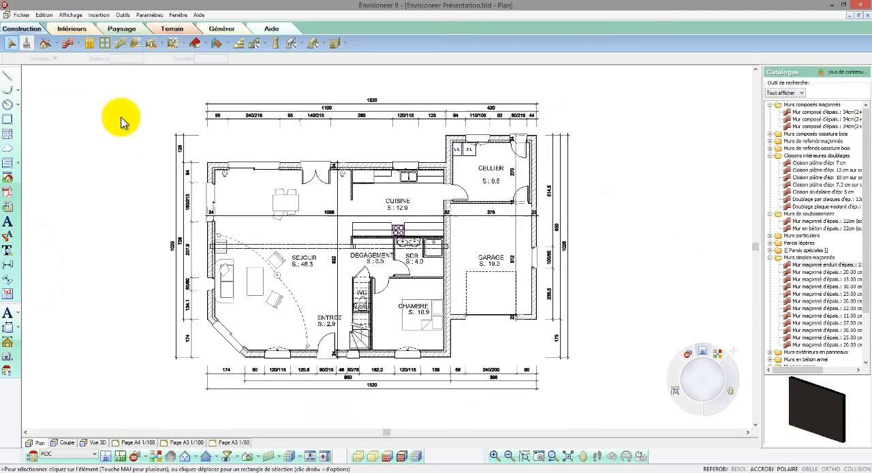
- Generate the RDC room surface table titled TABLEAU DES SURFACES and place it to the right of the floor plan
{"action": "scroll", "coordinate": [78, 185], "scroll_direction": "down", "scroll_amount": 3}
{"action": "scroll", "coordinate": [300, 114], "scroll_direction": "up", "scroll_amount": 1}
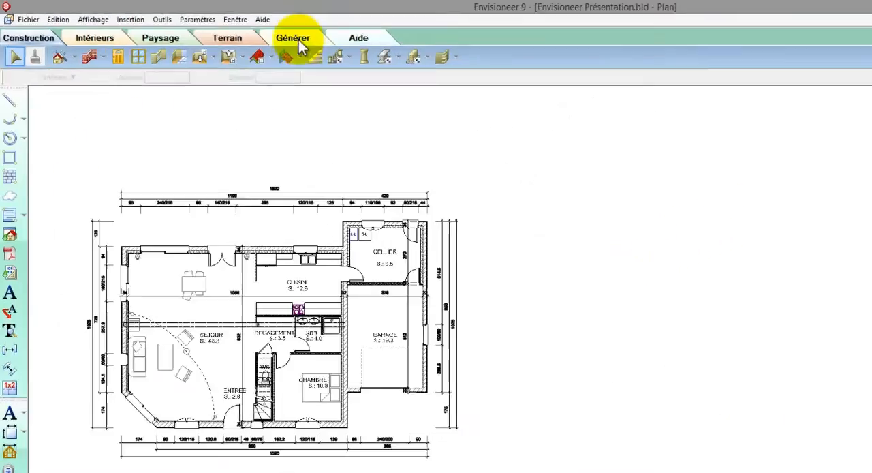
{"action": "left_click", "coordinate": [227, 31]}
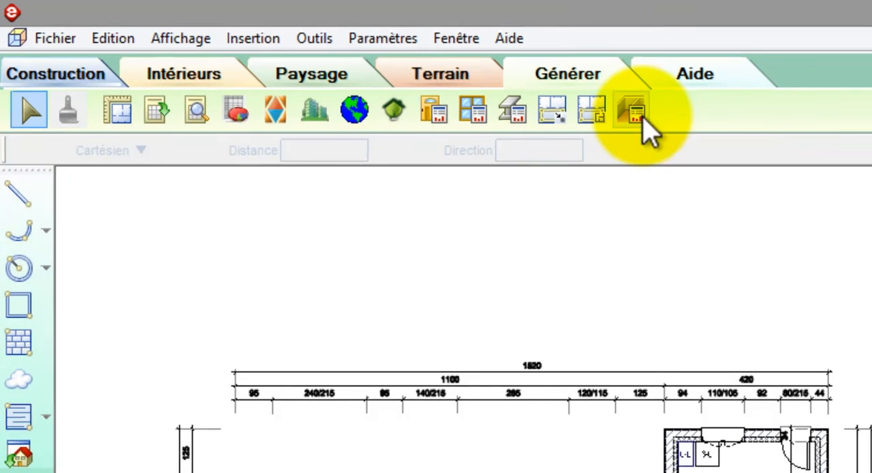
{"action": "left_click", "coordinate": [644, 113]}
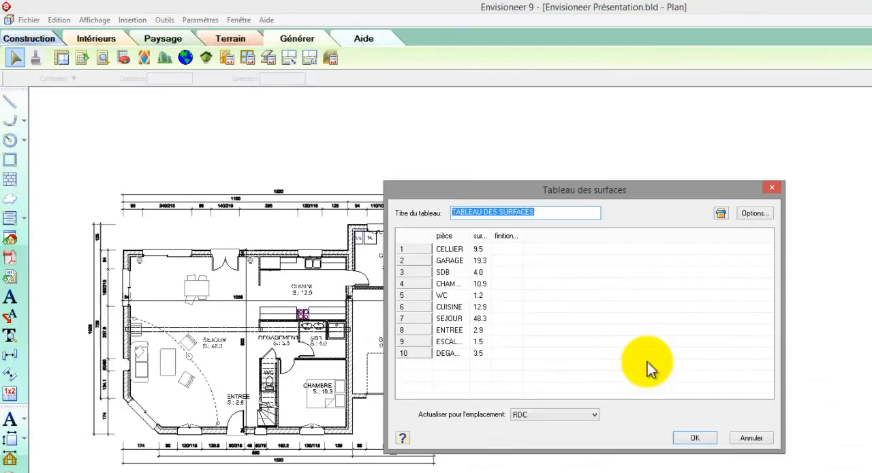
{"action": "left_click", "coordinate": [688, 436]}
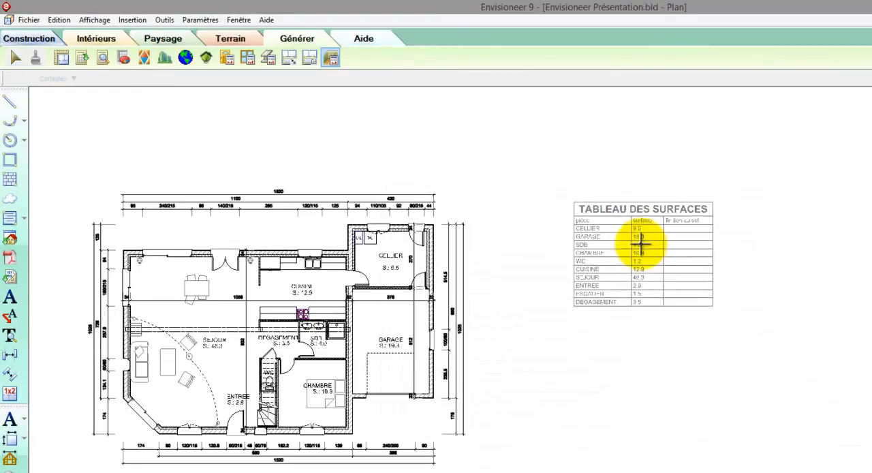
{"action": "left_click", "coordinate": [641, 247]}
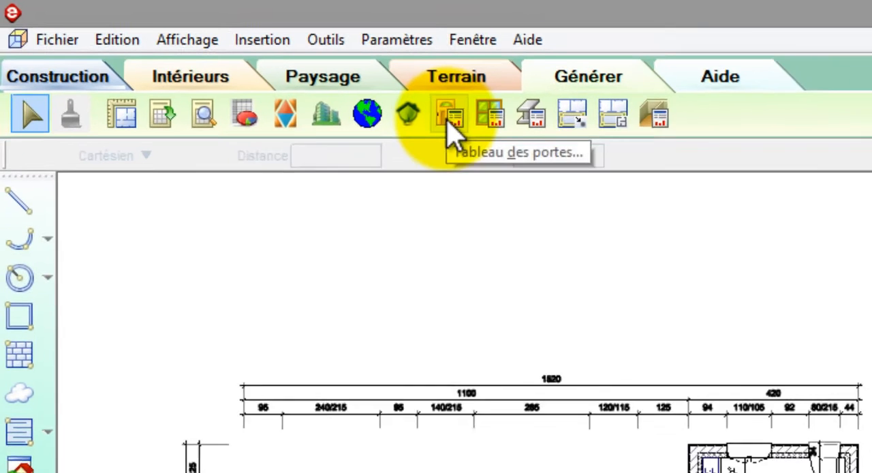
- Generate the RDC door schedule titled NOMENCLATURE DES PORTES with element reference marks and place it below the surface table
{"action": "left_click", "coordinate": [447, 121]}
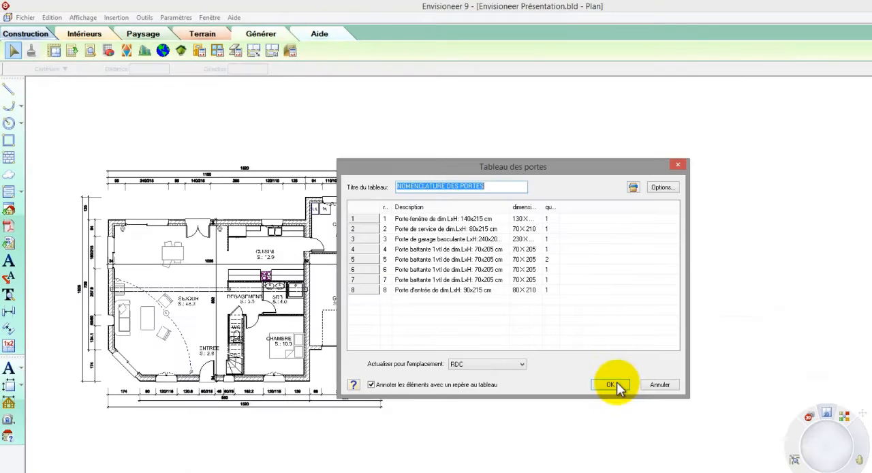
{"action": "left_click", "coordinate": [611, 385]}
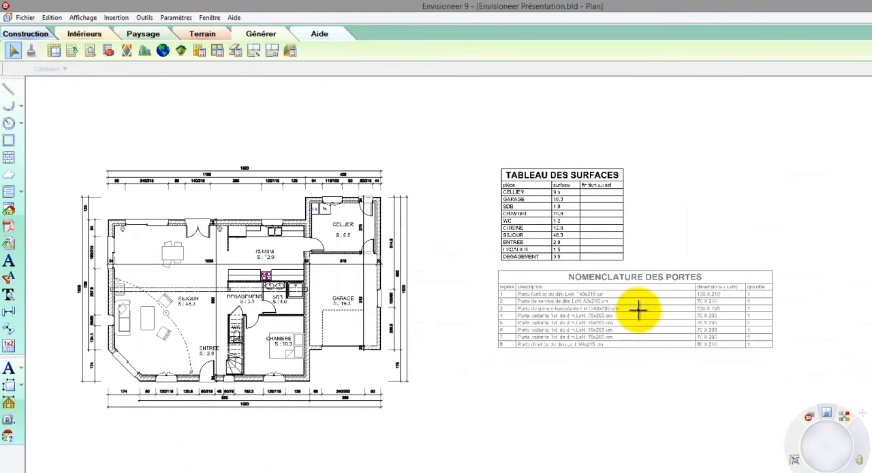
{"action": "left_click", "coordinate": [638, 308]}
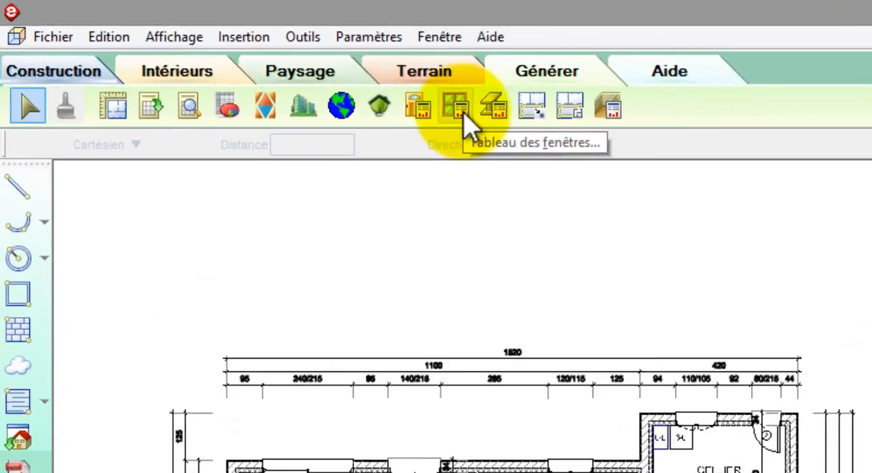
- Generate the RDC window schedule titled NOMENCLATURE DES FENETRES with reference marks, place it below the door schedule, and inspect the garage marks
{"action": "left_click", "coordinate": [464, 113]}
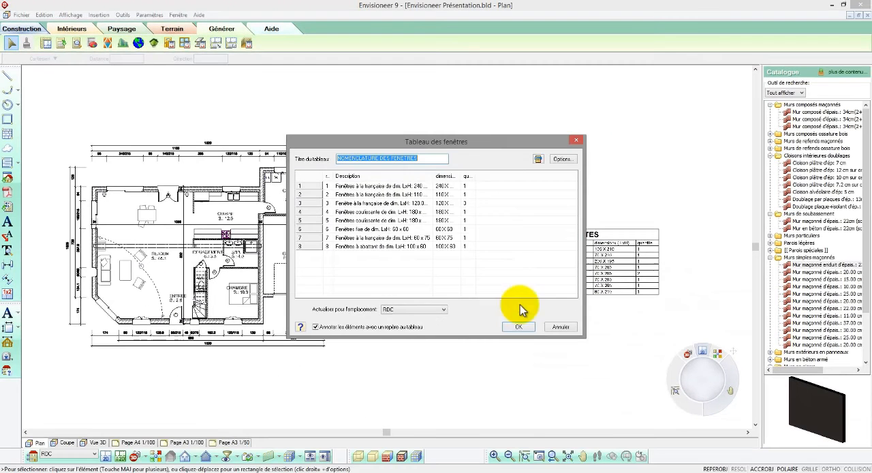
{"action": "left_click", "coordinate": [520, 328]}
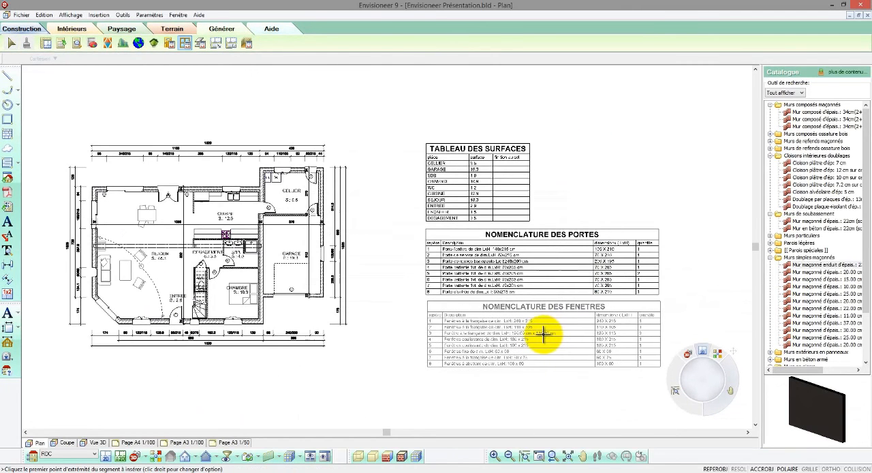
{"action": "left_click", "coordinate": [543, 333]}
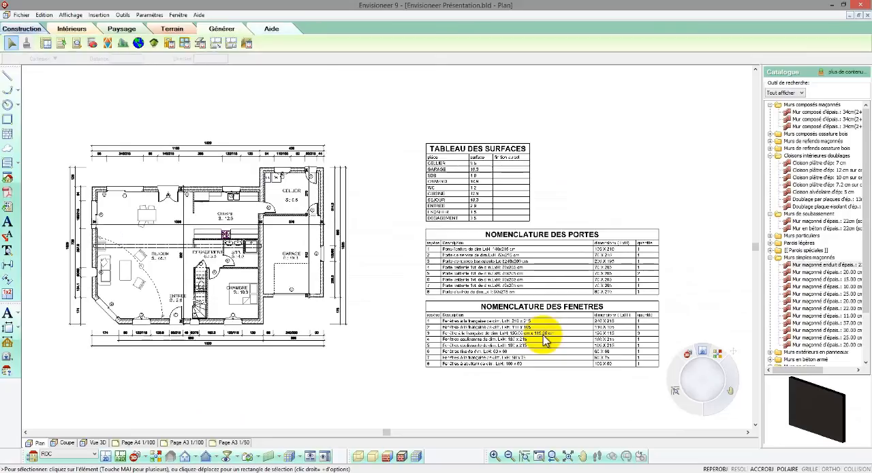
{"action": "left_click", "coordinate": [536, 453]}
{"action": "left_click_drag", "start_coordinate": [273, 238], "coordinate": [383, 321]}
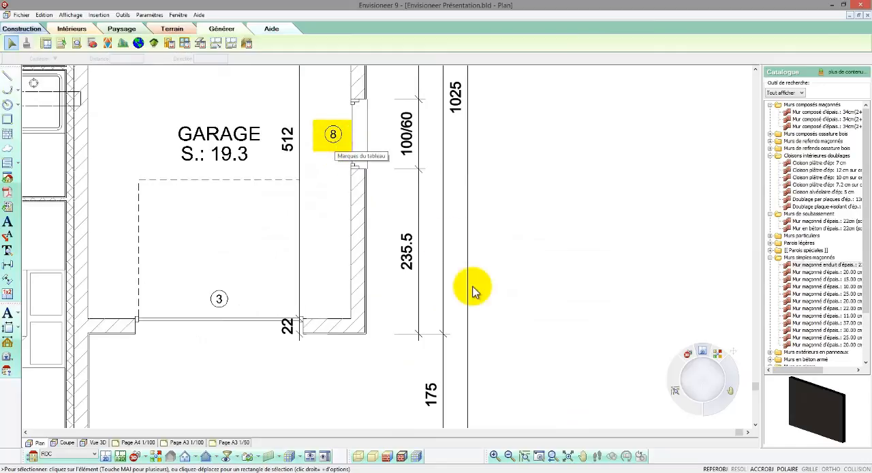
{"action": "left_click", "coordinate": [553, 455]}
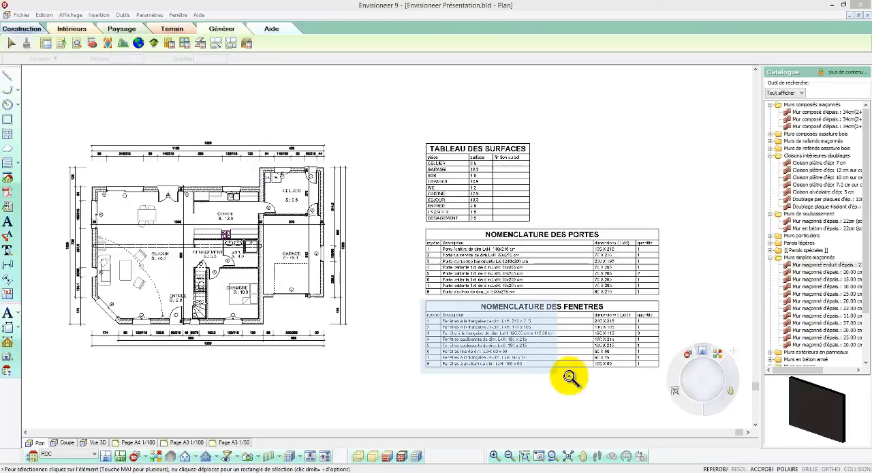
{"action": "left_click", "coordinate": [670, 392]}
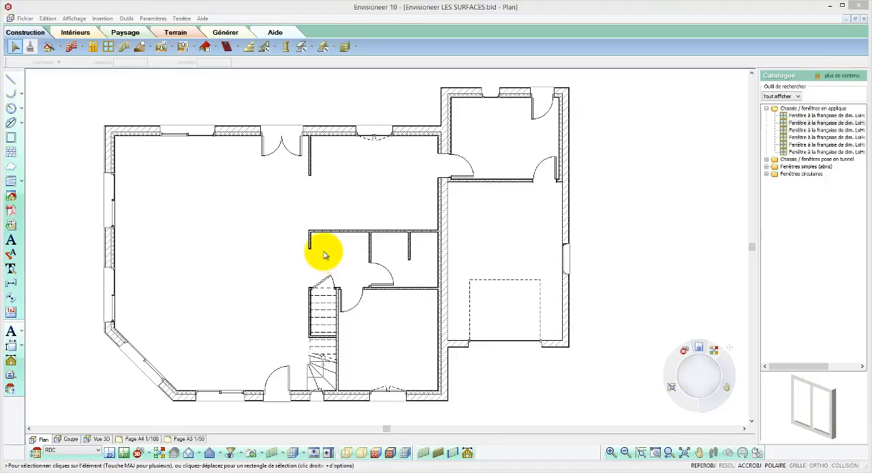
- Turn on the display of Marques/Repères in the display filter for all building locations
{"action": "left_click", "coordinate": [232, 454]}
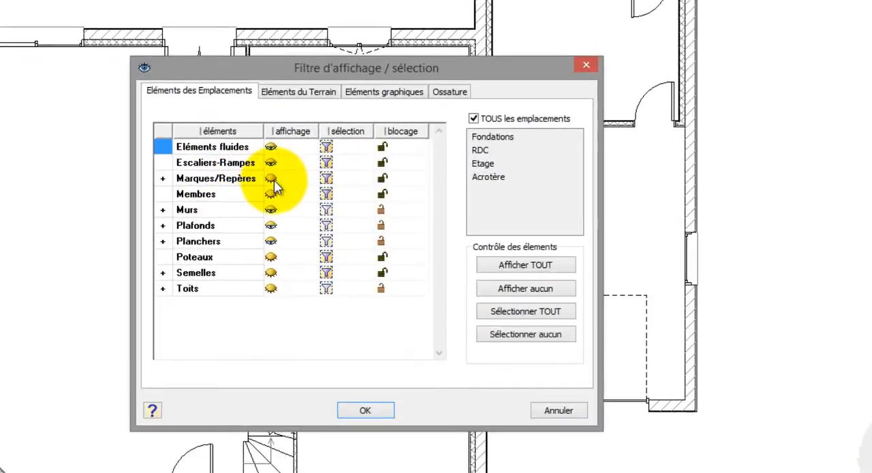
{"action": "left_click", "coordinate": [271, 179]}
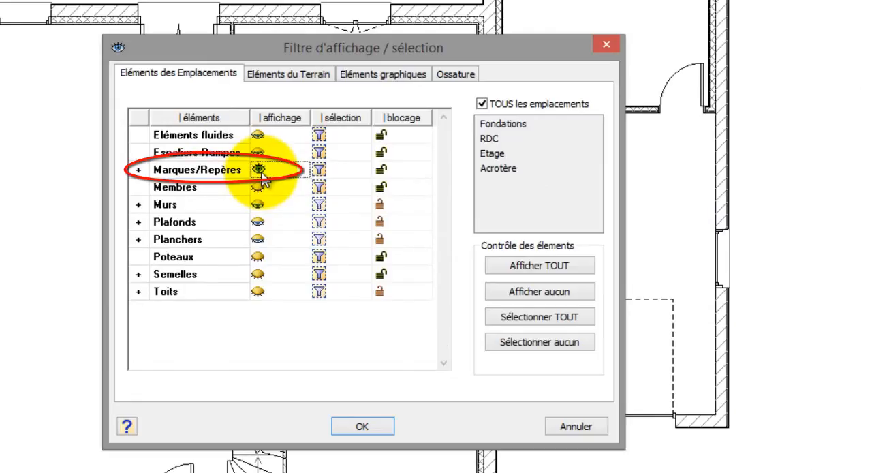
{"action": "left_click", "coordinate": [370, 426]}
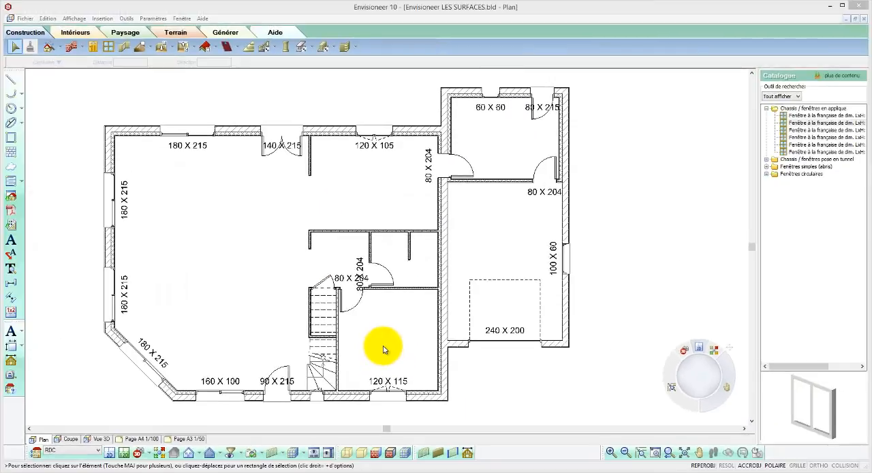
- Set the text style of the door marks to Texte (petit) in the software's plan-mark settings
{"action": "left_click", "coordinate": [154, 19]}
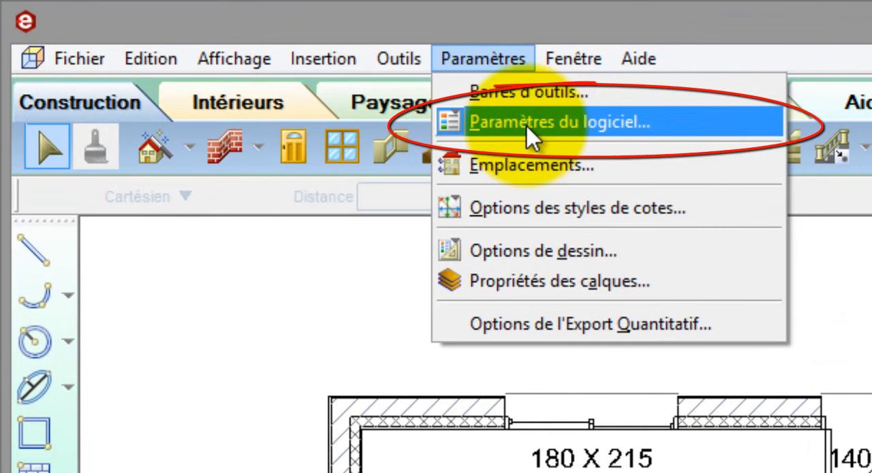
{"action": "left_click", "coordinate": [526, 124]}
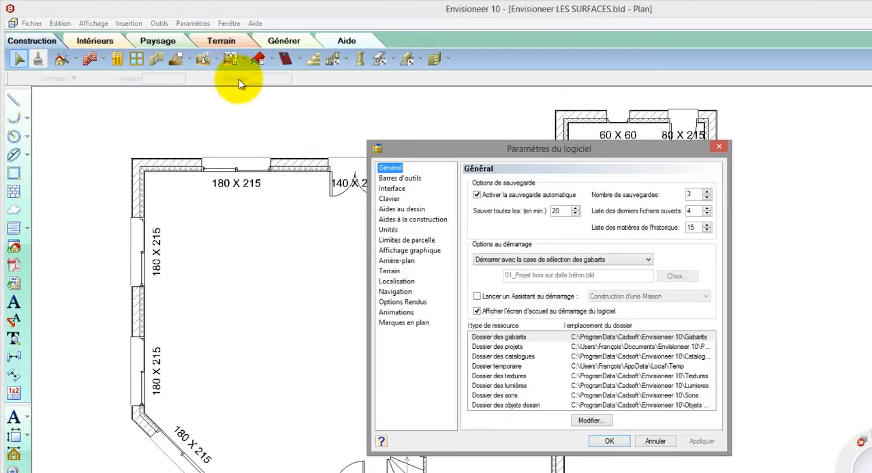
{"action": "left_click", "coordinate": [401, 323]}
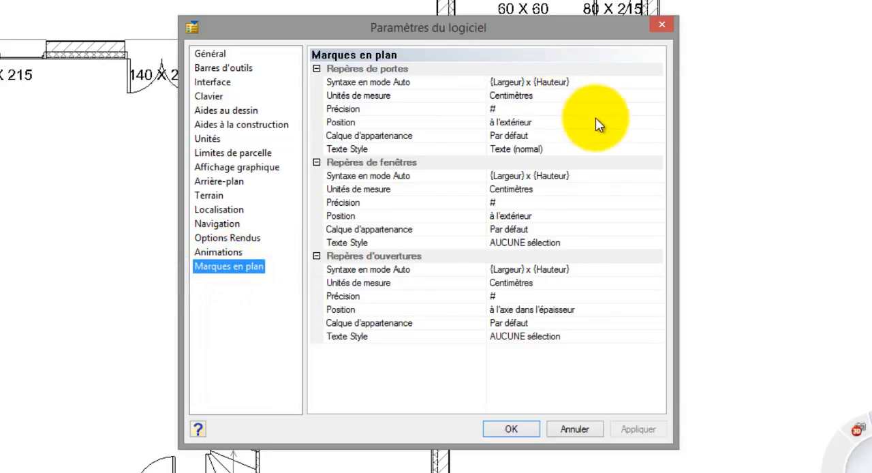
{"action": "left_click", "coordinate": [659, 150]}
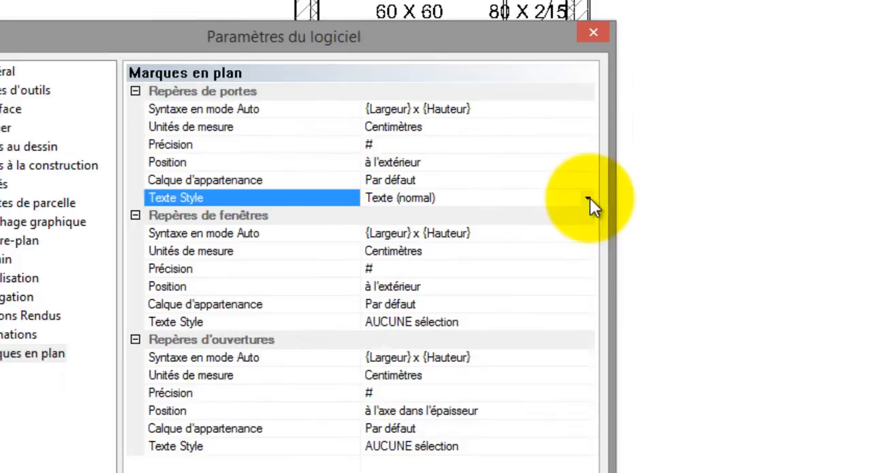
{"action": "left_click", "coordinate": [588, 199]}
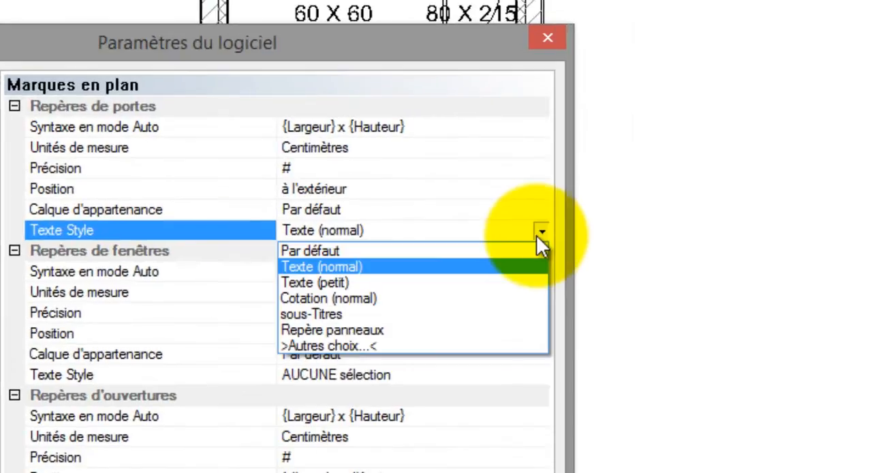
{"action": "left_click", "coordinate": [538, 241]}
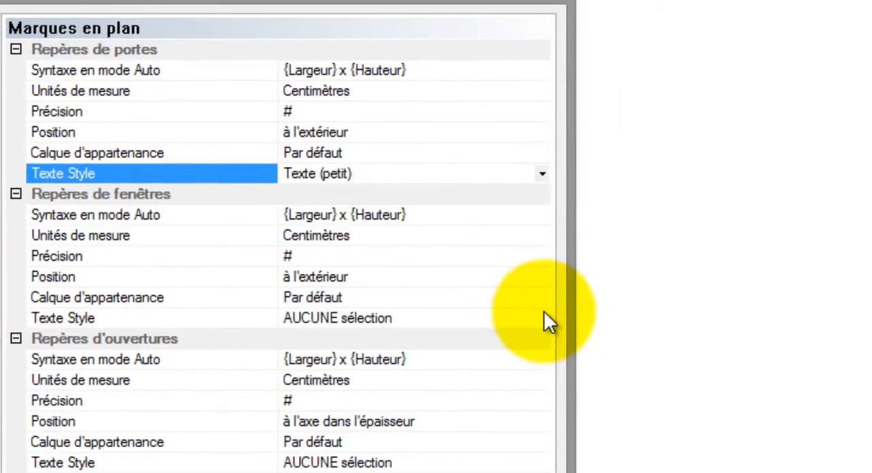
- Set the text style of the window and opening marks to Texte (petit) and apply the settings
{"action": "left_click", "coordinate": [542, 317]}
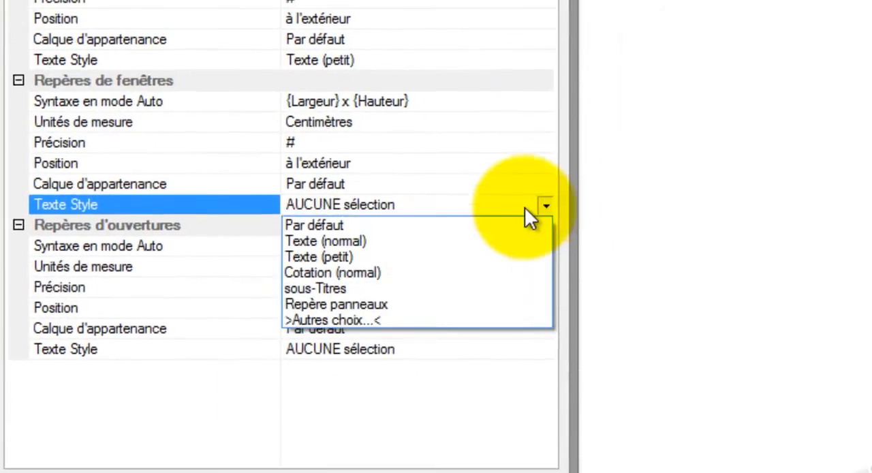
{"action": "left_click", "coordinate": [423, 373]}
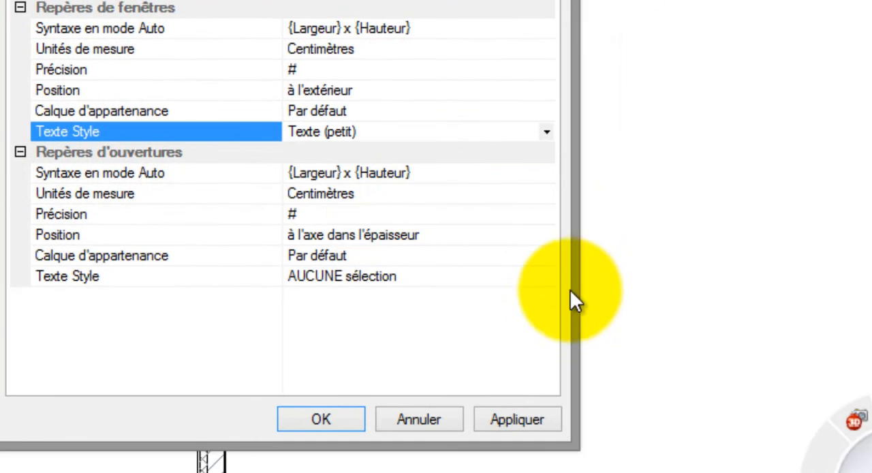
{"action": "left_click", "coordinate": [548, 279]}
{"action": "left_click", "coordinate": [436, 330]}
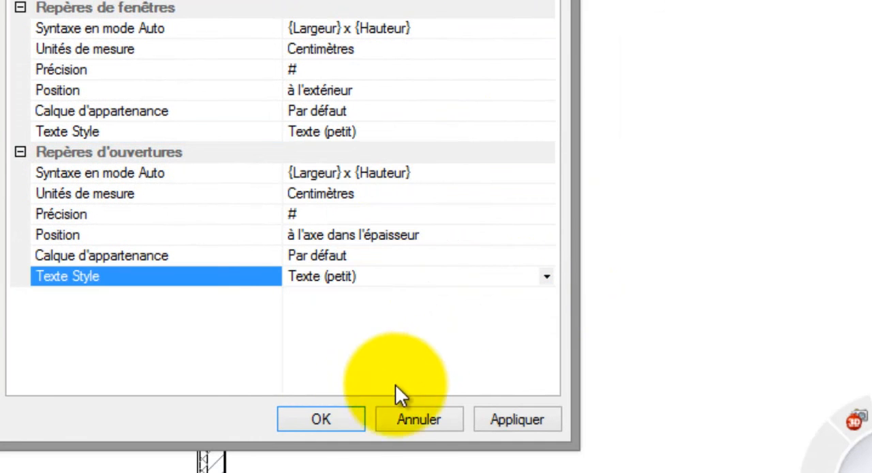
{"action": "left_click", "coordinate": [345, 417]}
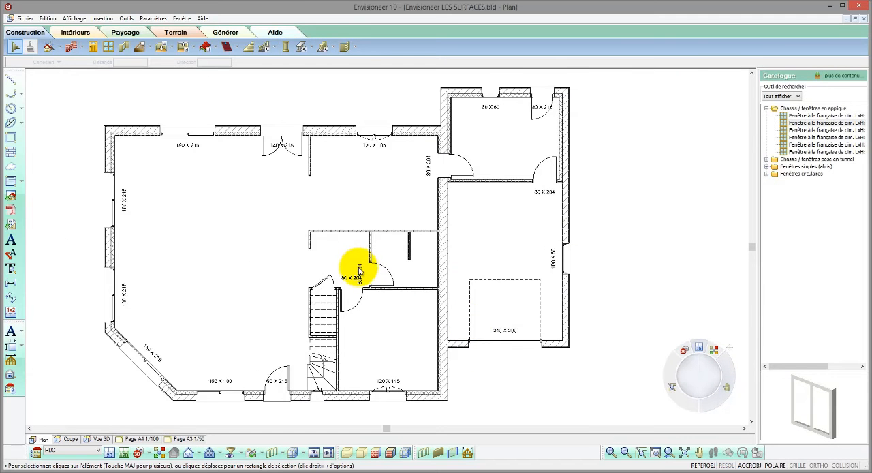
- Move the vertical 80 X 204 door mark near the stairs upward, clear of the overlapping horizontal mark
{"action": "scroll", "coordinate": [359, 271], "scroll_direction": "up", "scroll_amount": 5}
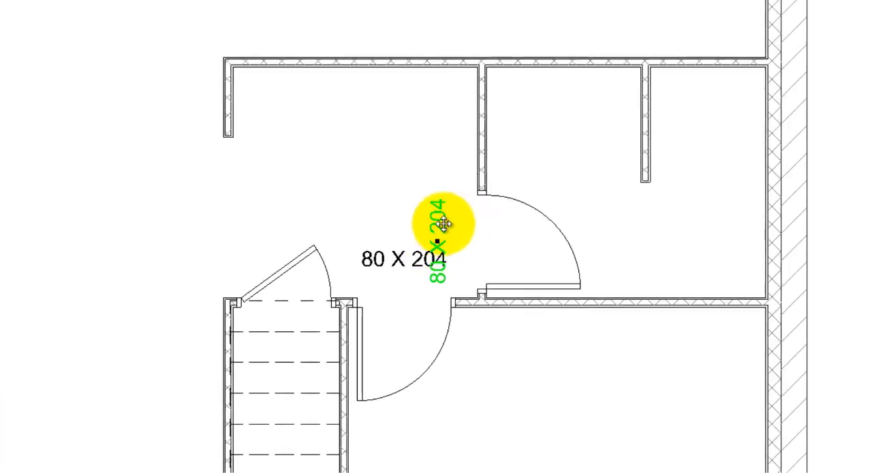
{"action": "left_click_drag", "start_coordinate": [443, 224], "coordinate": [458, 195]}
- Try moving the interior door up its vertical partition and narrowing it to 76 cm, and undo both changes
{"action": "left_click", "coordinate": [503, 239]}
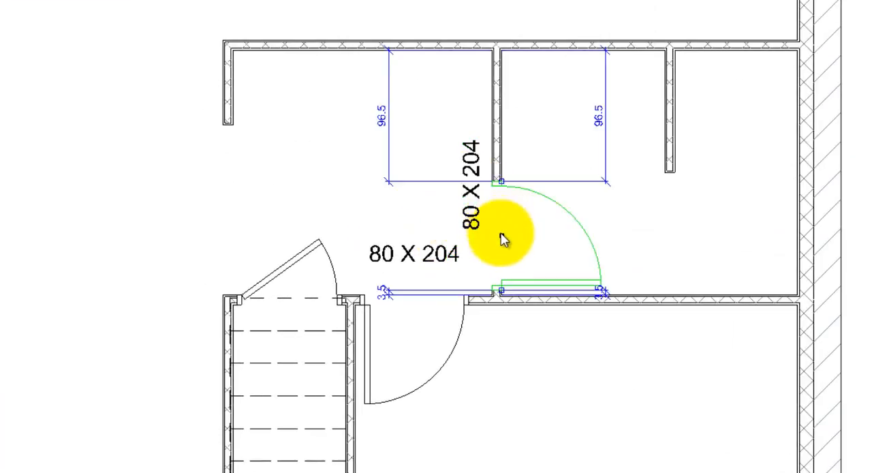
{"action": "left_click_drag", "start_coordinate": [503, 238], "coordinate": [504, 182]}
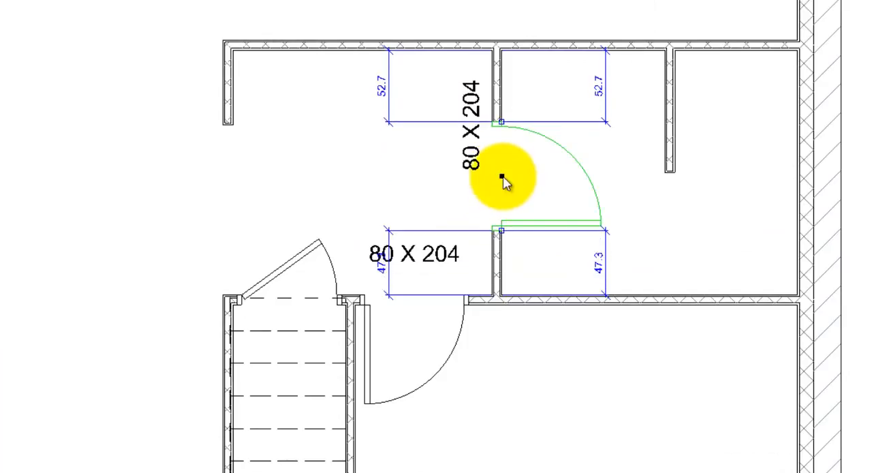
{"action": "mouse_move", "coordinate": [502, 234]}
{"action": "left_mouse_down"}
{"action": "mouse_move", "coordinate": [500, 273]}
{"action": "mouse_move", "coordinate": [501, 228]}
{"action": "left_mouse_up"}
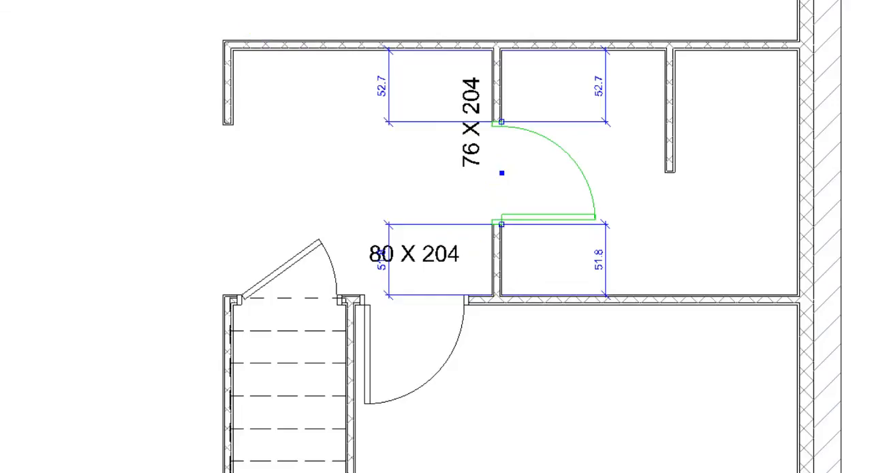
{"action": "key", "text": "ctrl+z"}
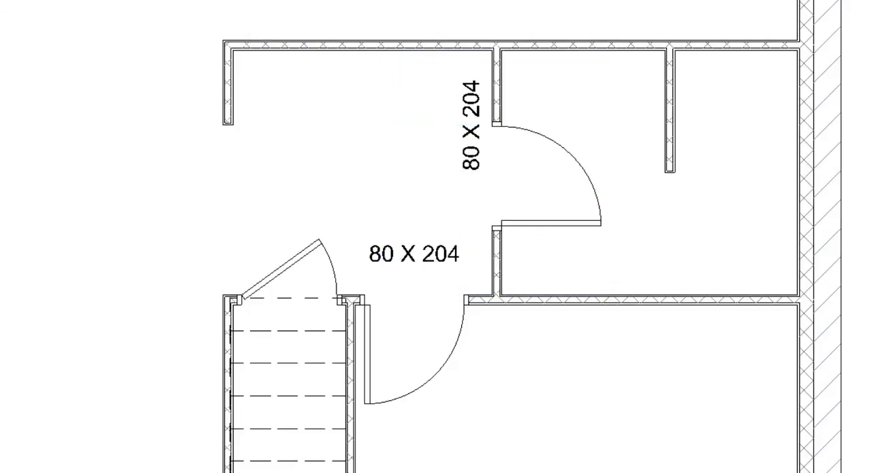
{"action": "key", "text": "ctrl+z"}
- Move the 90 X 215 entrance door mark down out of the door swing into the wall opening
{"action": "scroll", "coordinate": [477, 19], "scroll_direction": "down", "scroll_amount": 8}
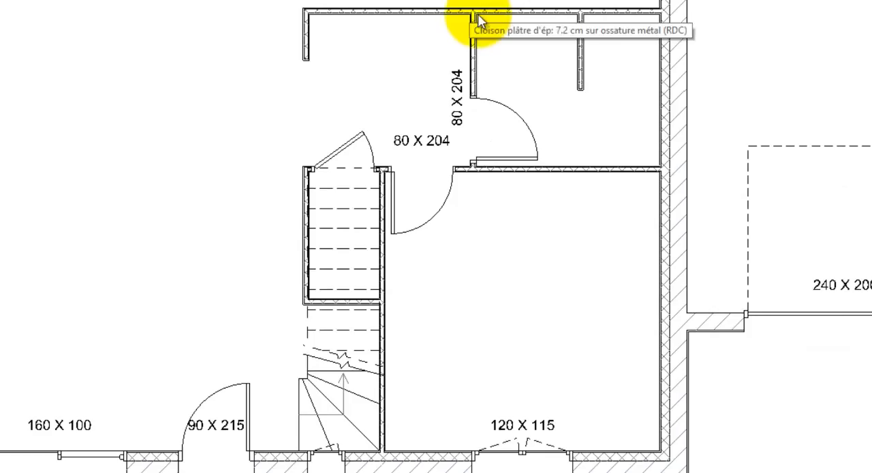
{"action": "scroll", "coordinate": [157, 328], "scroll_direction": "up", "scroll_amount": 1}
{"action": "scroll", "coordinate": [136, 357], "scroll_direction": "up", "scroll_amount": 1}
{"action": "left_click", "coordinate": [164, 325]}
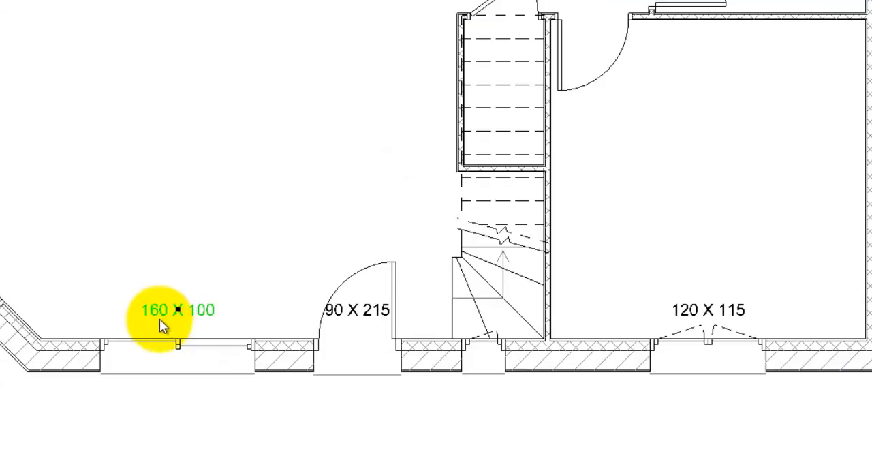
{"action": "left_click", "coordinate": [358, 315]}
{"action": "scroll", "coordinate": [354, 365], "scroll_direction": "up", "scroll_amount": 2}
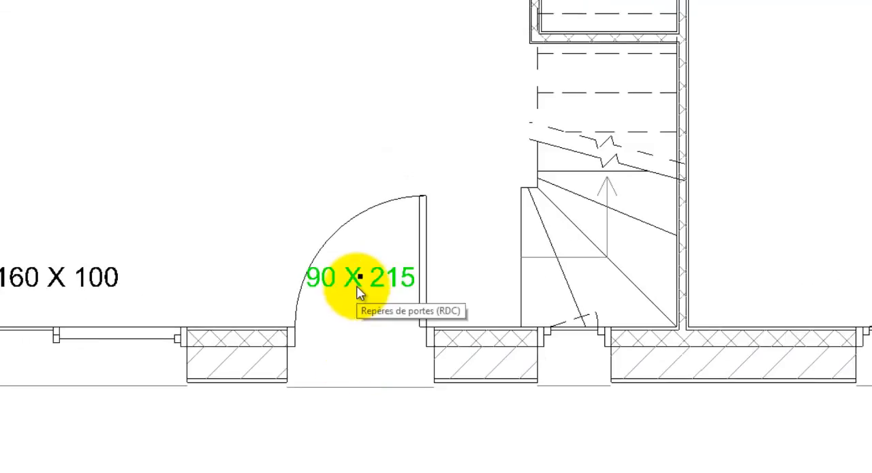
{"action": "left_click_drag", "start_coordinate": [361, 276], "coordinate": [356, 365]}
- Widen the entrance door to 120 cm and shift it about 25 cm toward the staircase
{"action": "left_click", "coordinate": [295, 325]}
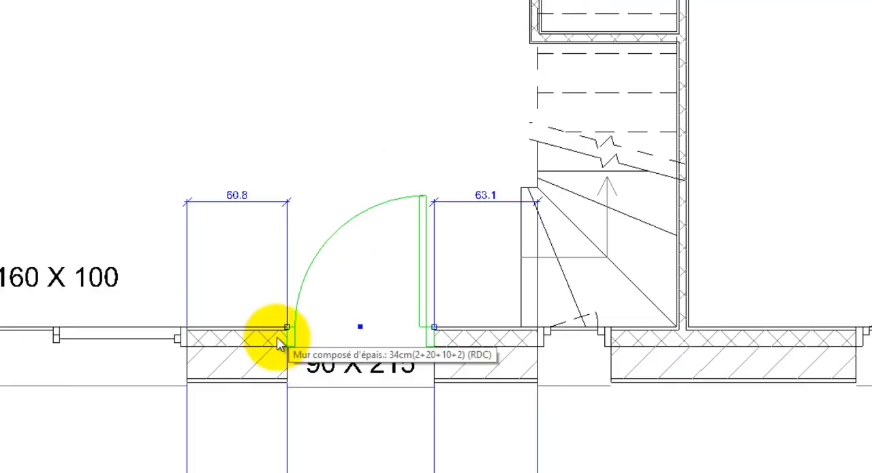
{"action": "left_click_drag", "start_coordinate": [288, 327], "coordinate": [226, 338]}
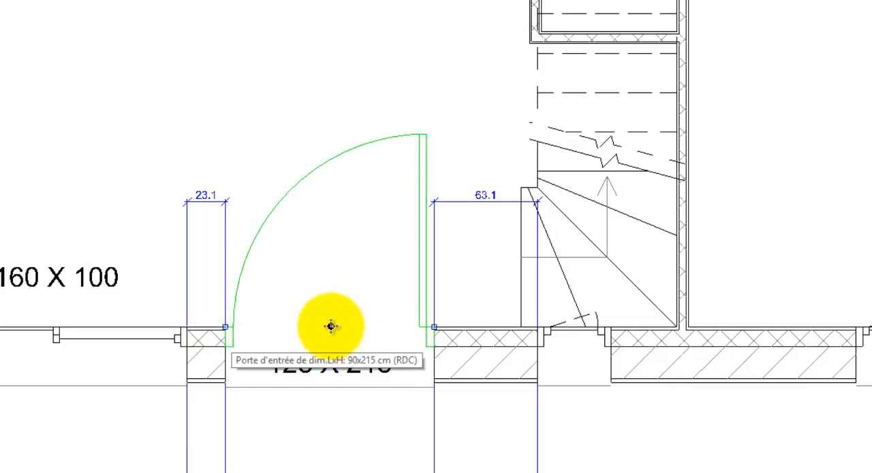
{"action": "left_click_drag", "start_coordinate": [330, 326], "coordinate": [369, 329]}
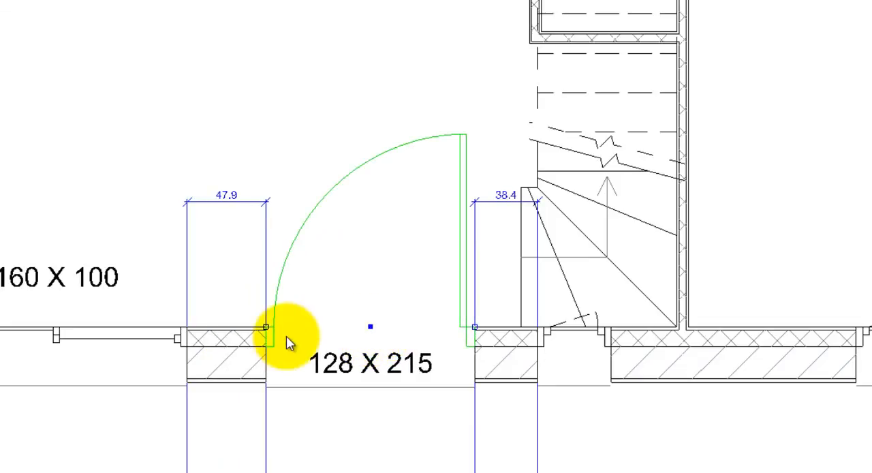
{"action": "left_click_drag", "start_coordinate": [266, 330], "coordinate": [279, 329]}
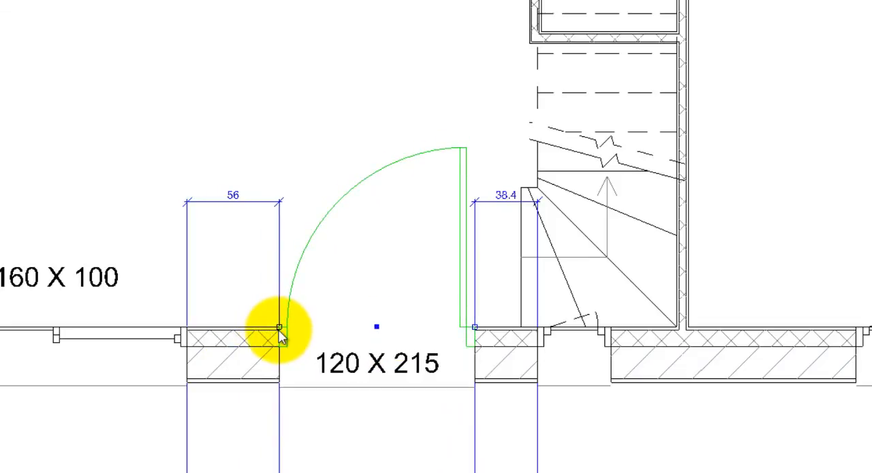
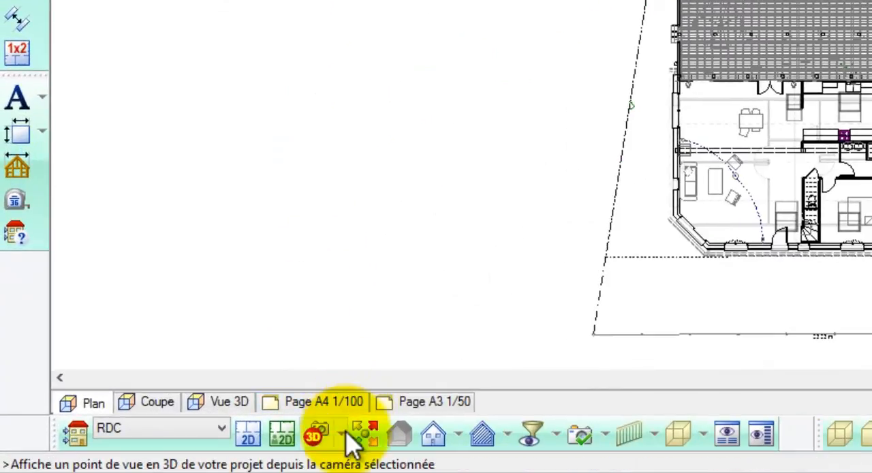
- Place a new 3D camera in the garden behind the house, near the tree and plot boundary, aimed at the middle of the house
{"action": "left_click", "coordinate": [139, 456]}
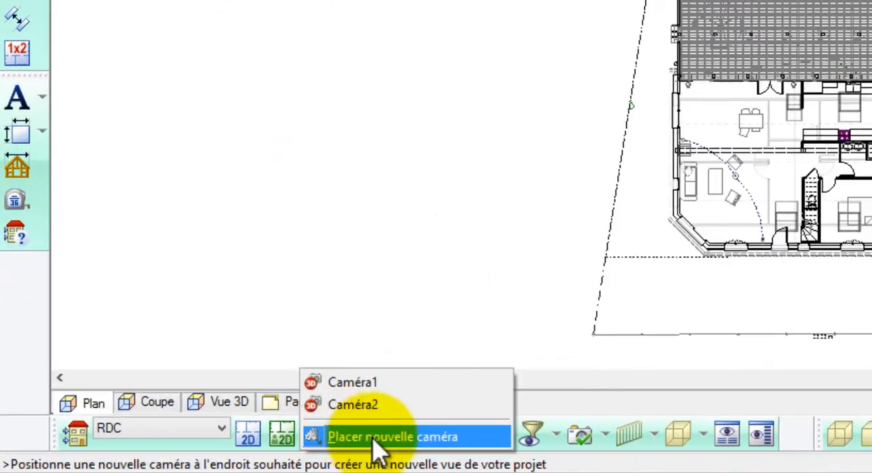
{"action": "left_click", "coordinate": [368, 437]}
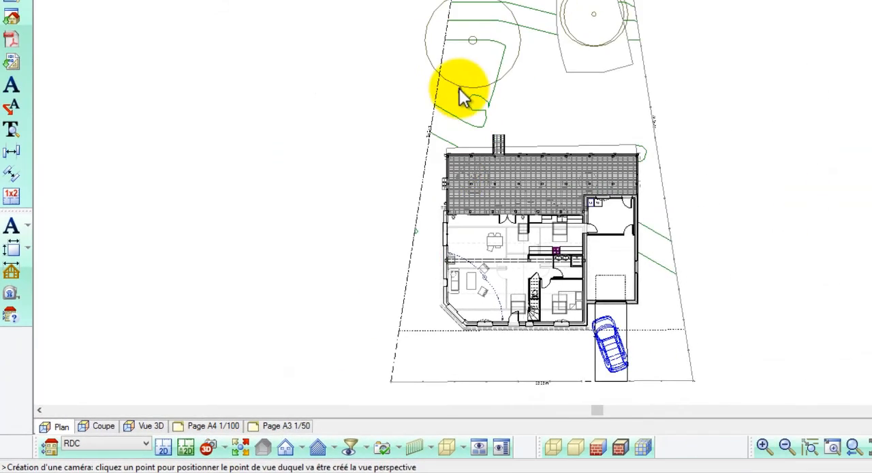
{"action": "left_click", "coordinate": [458, 89]}
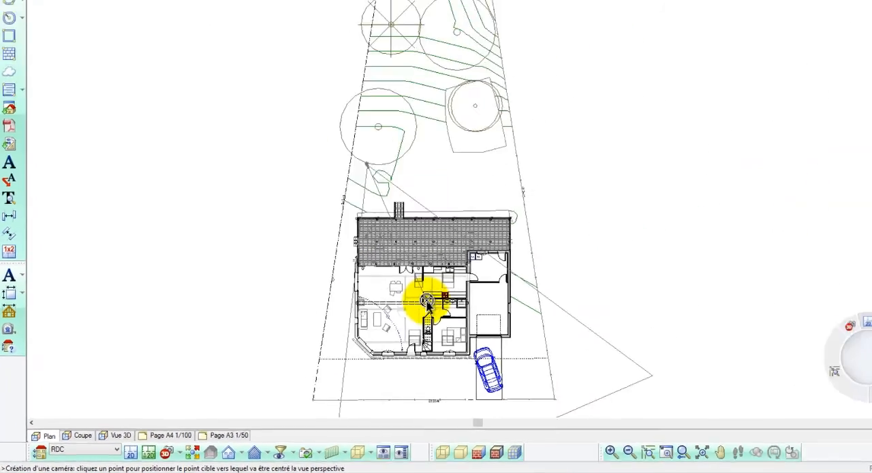
{"action": "left_click", "coordinate": [527, 261]}
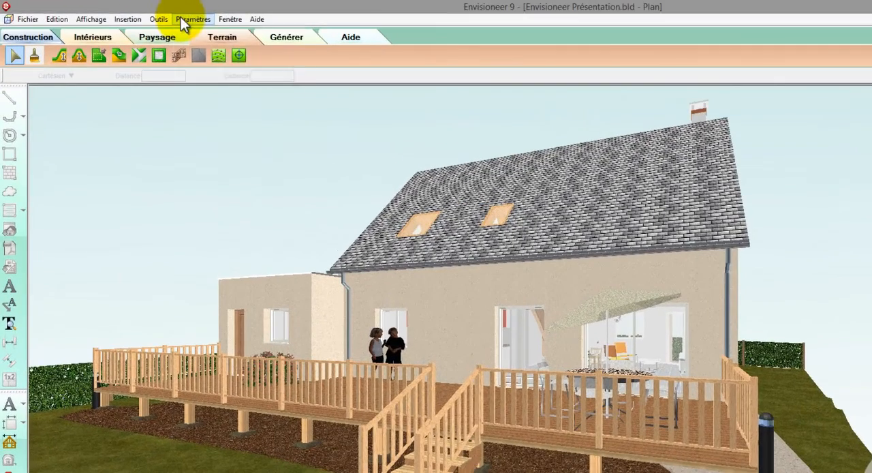
- Set the scene background to Image 2, the night background with the field photo, in the software settings
{"action": "left_click", "coordinate": [185, 20]}
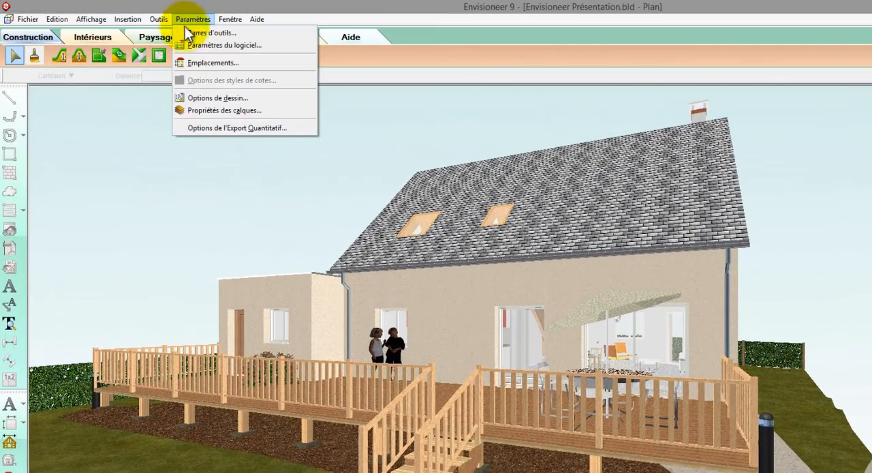
{"action": "left_click", "coordinate": [185, 44]}
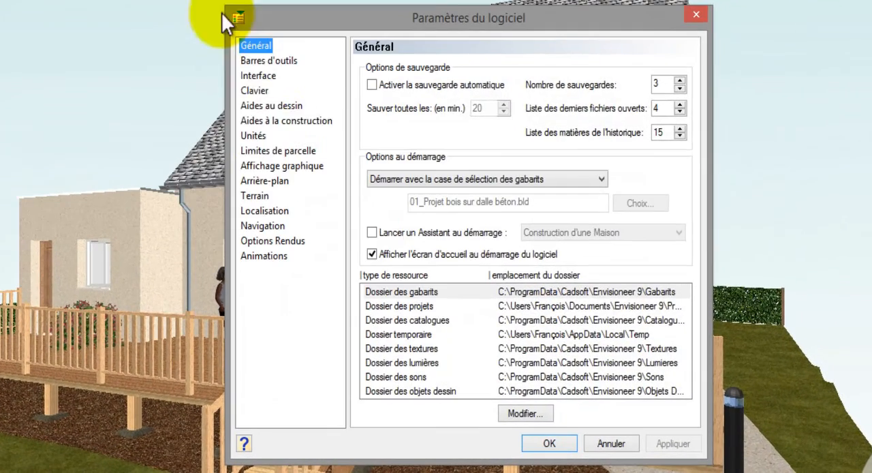
{"action": "left_click", "coordinate": [308, 207]}
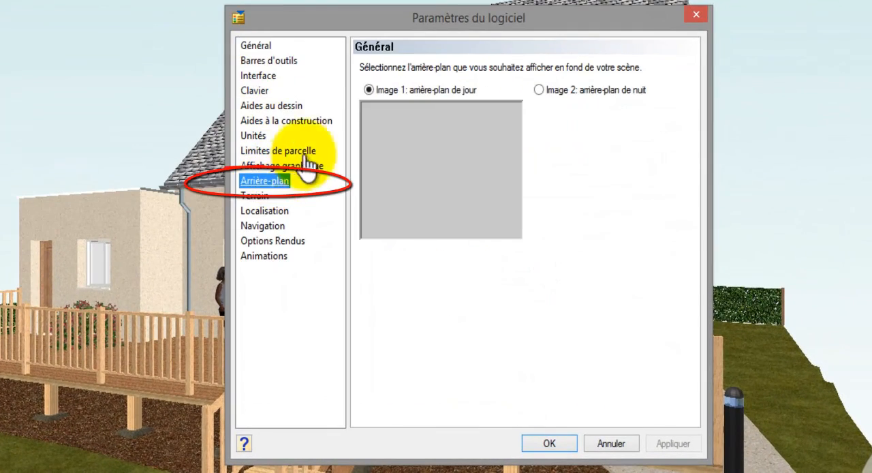
{"action": "left_click", "coordinate": [539, 89]}
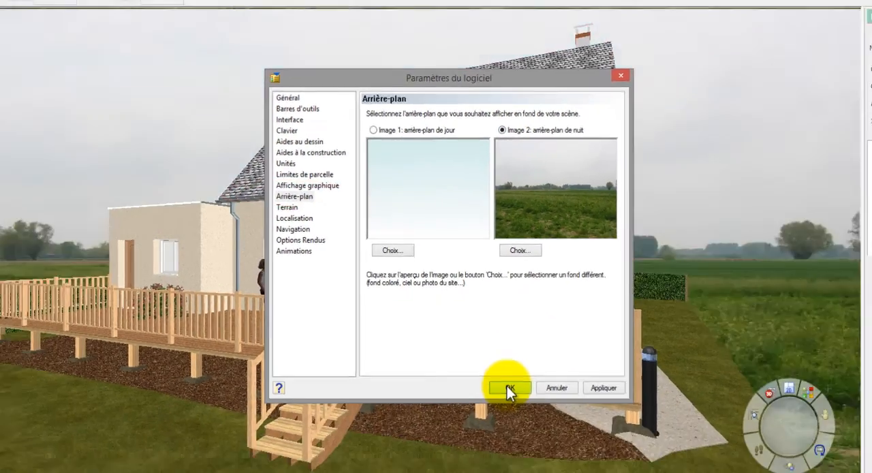
{"action": "left_click", "coordinate": [549, 444]}
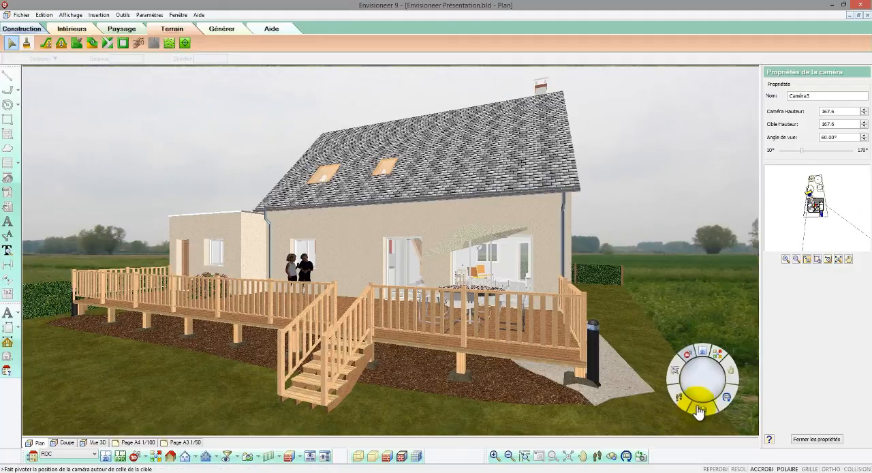
- Reframe the new camera farther back, with its height about 153 and target height about 152, so the tree frames the terrace facade
{"action": "left_click_drag", "start_coordinate": [710, 386], "coordinate": [715, 386]}
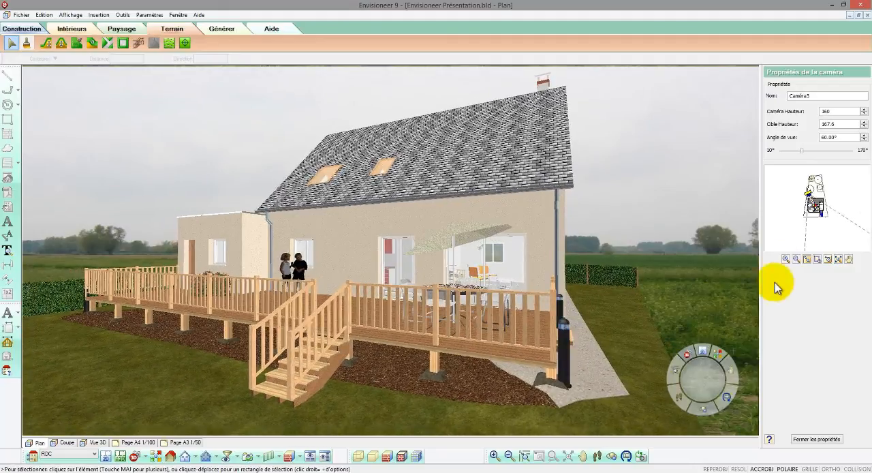
{"action": "scroll", "coordinate": [825, 199], "scroll_direction": "up", "scroll_amount": 4}
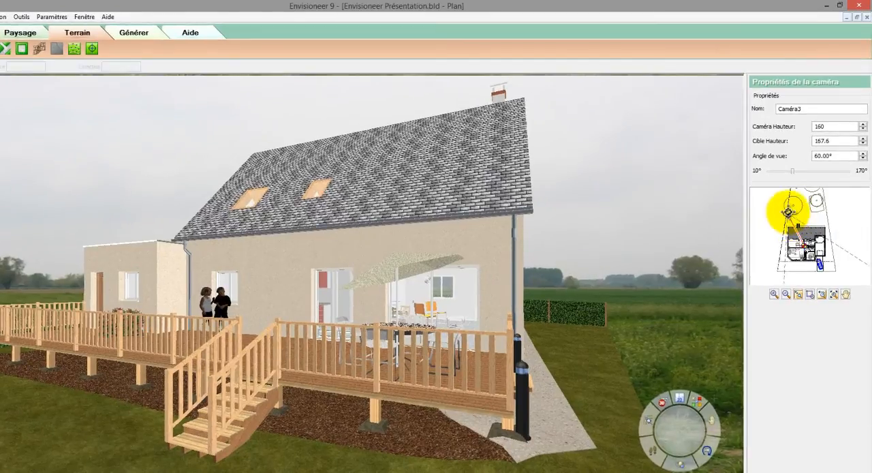
{"action": "left_click_drag", "start_coordinate": [788, 211], "coordinate": [789, 212]}
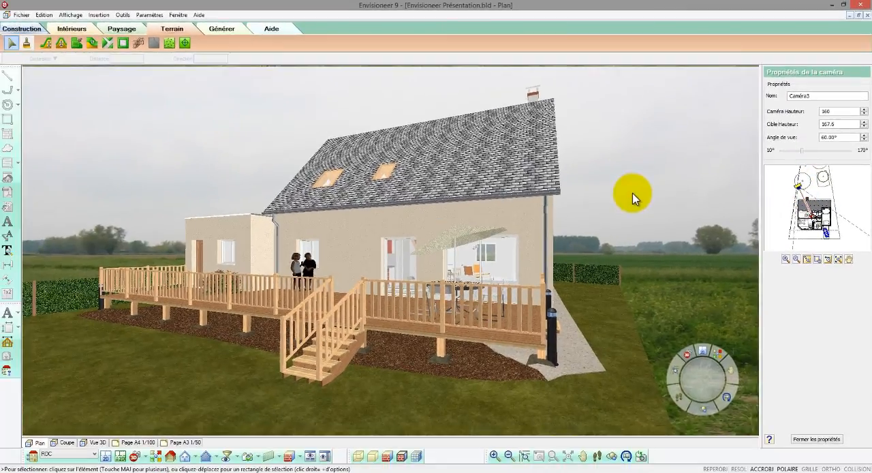
{"action": "scroll", "coordinate": [601, 221], "scroll_direction": "down", "scroll_amount": 2}
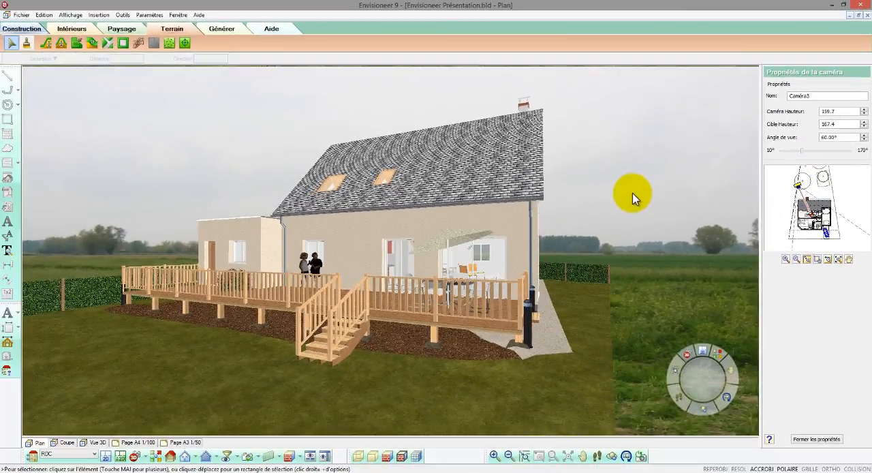
{"action": "left_click", "coordinate": [727, 376]}
{"action": "left_click_drag", "start_coordinate": [703, 379], "coordinate": [722, 376]}
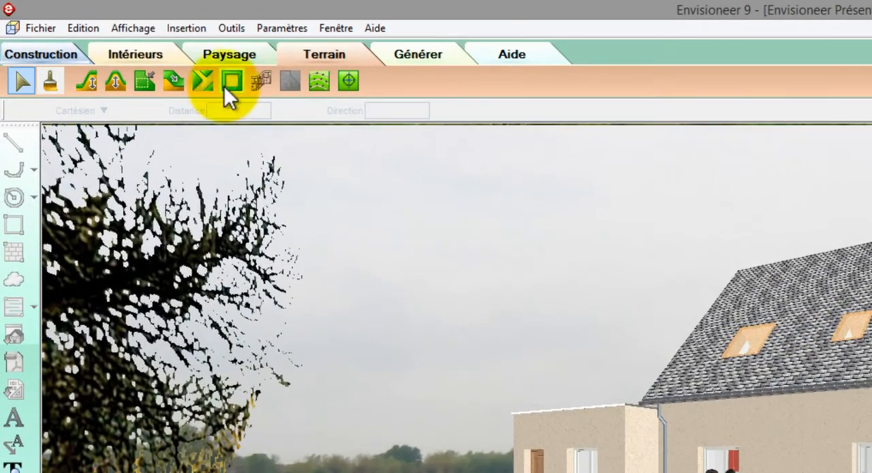
- Run a 3D RealView render of the Caméra3 view at 1920 x 1040
{"action": "left_click", "coordinate": [70, 16]}
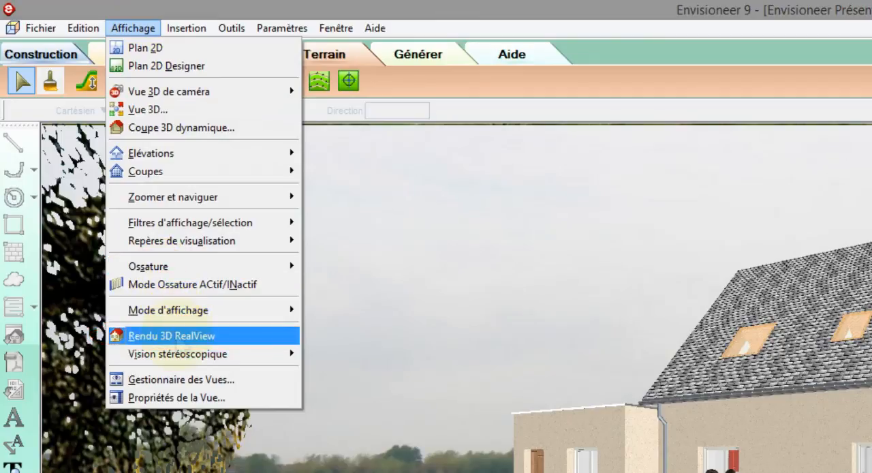
{"action": "left_click", "coordinate": [172, 335]}
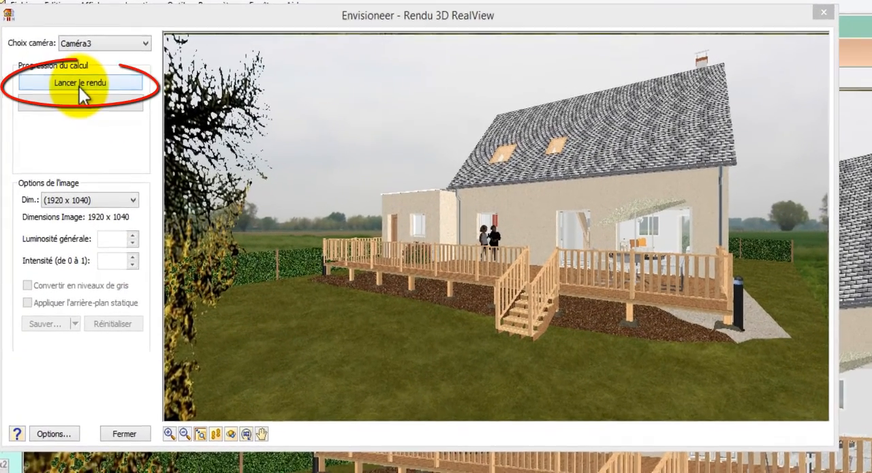
{"action": "left_click", "coordinate": [79, 82]}
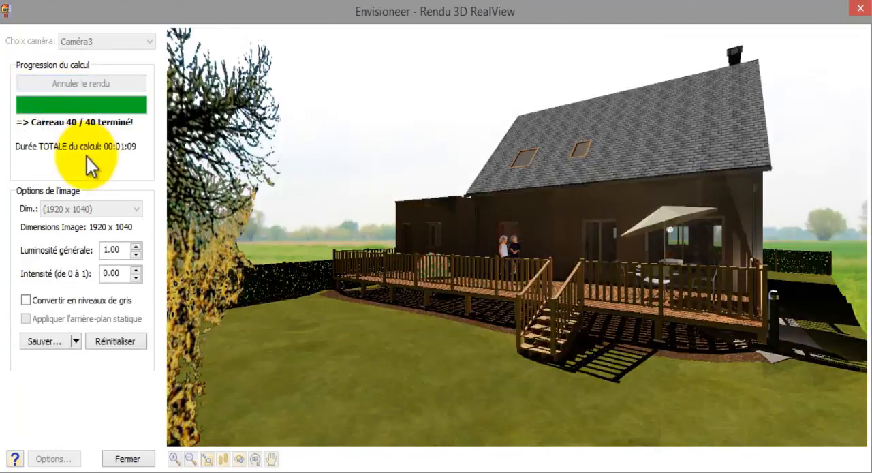
- Reset the rendered image and set the render quality to Niveau 2 - Qualité minimale (rapide)
{"action": "left_click", "coordinate": [95, 340]}
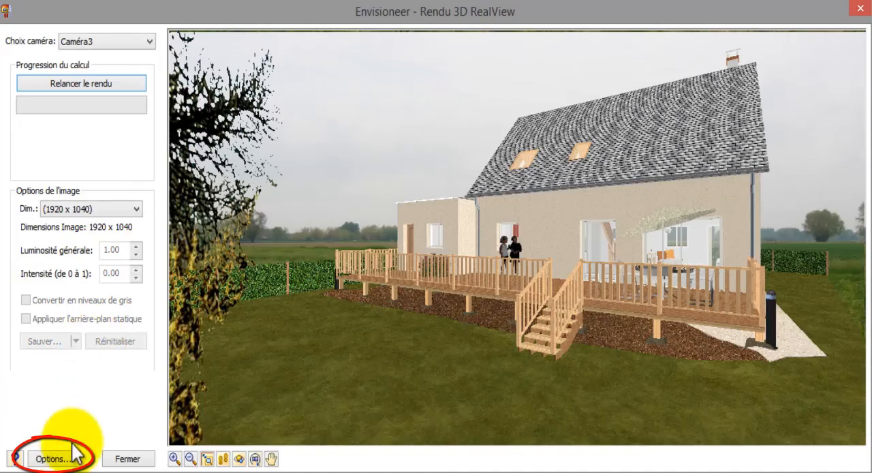
{"action": "left_click", "coordinate": [67, 459]}
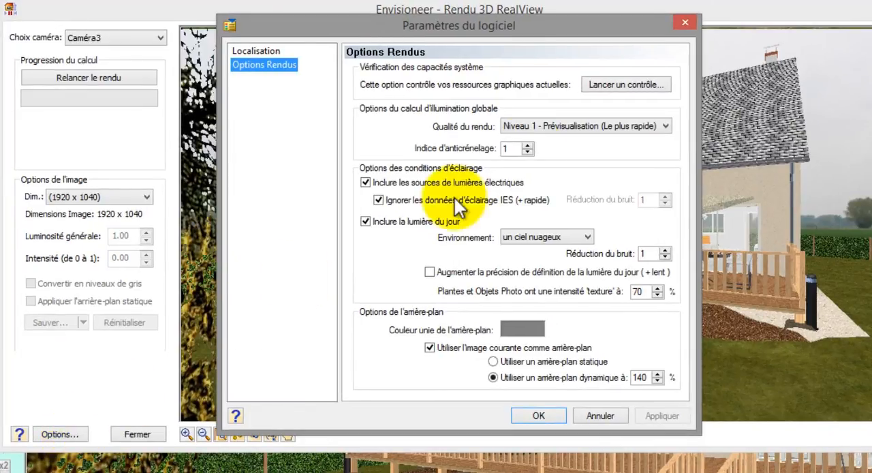
{"action": "left_click", "coordinate": [537, 124]}
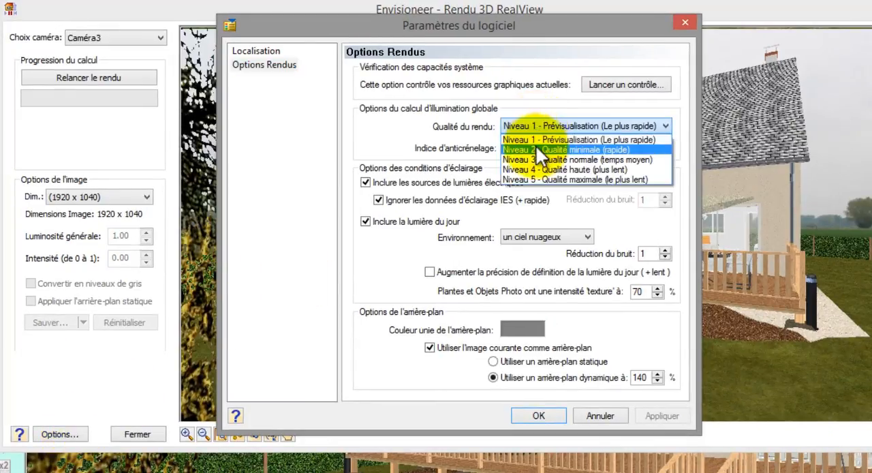
{"action": "left_click", "coordinate": [536, 145]}
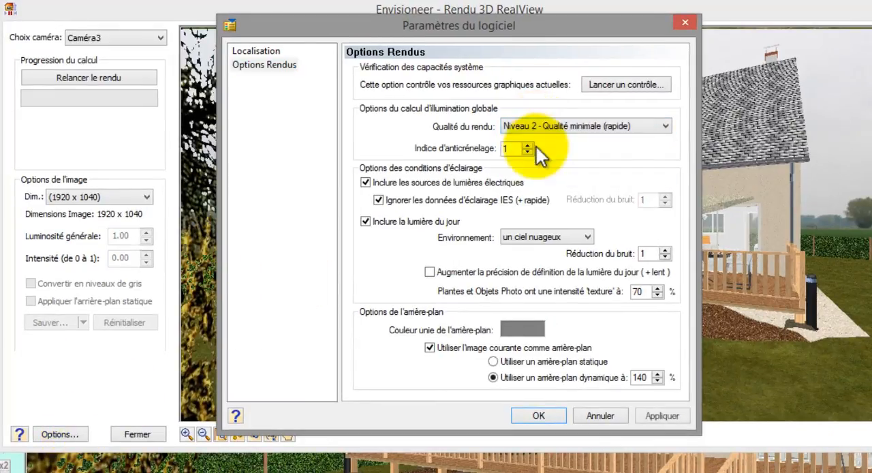
- Rotate the plan's north direction to about 60.64° in the location settings, apply it and rerun the render
{"action": "left_click", "coordinate": [273, 57]}
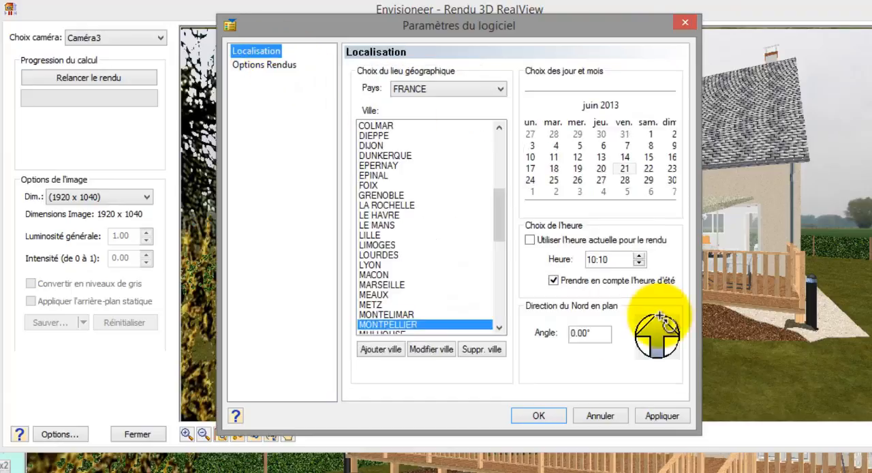
{"action": "left_click_drag", "start_coordinate": [659, 317], "coordinate": [669, 329]}
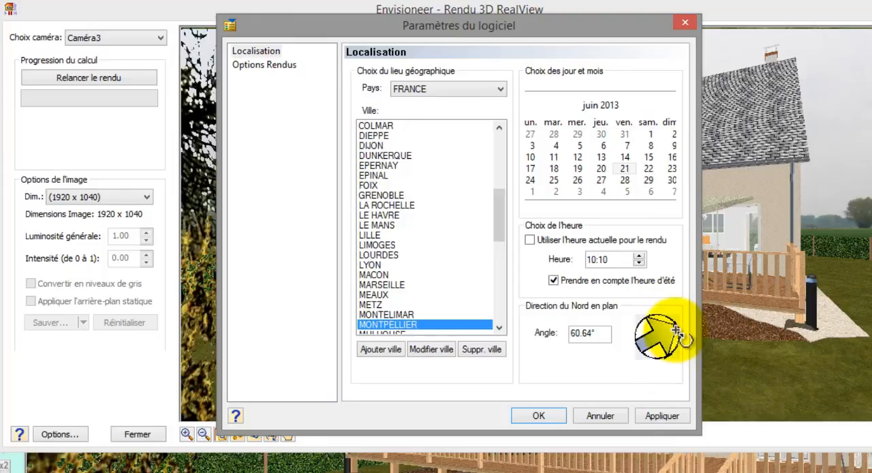
{"action": "left_click", "coordinate": [662, 414]}
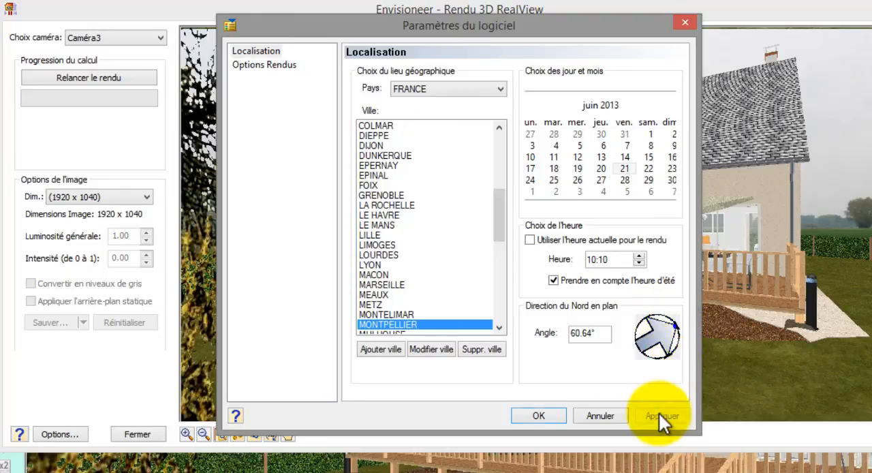
{"action": "left_click", "coordinate": [547, 413]}
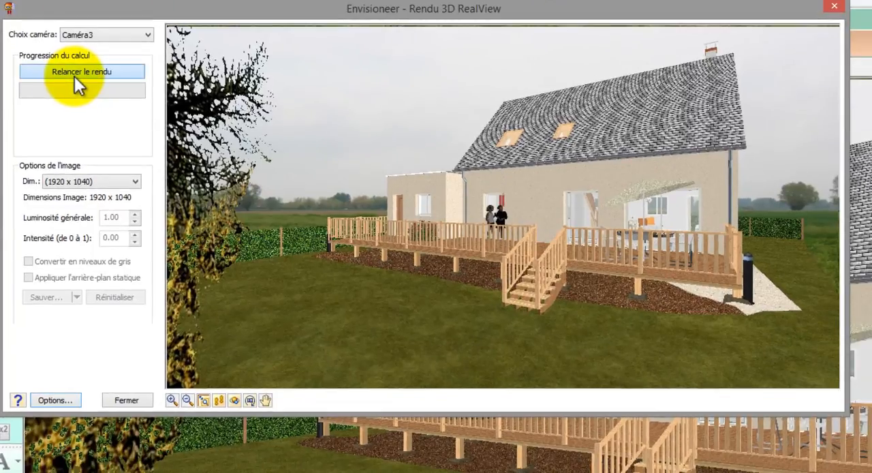
{"action": "left_click", "coordinate": [75, 72]}
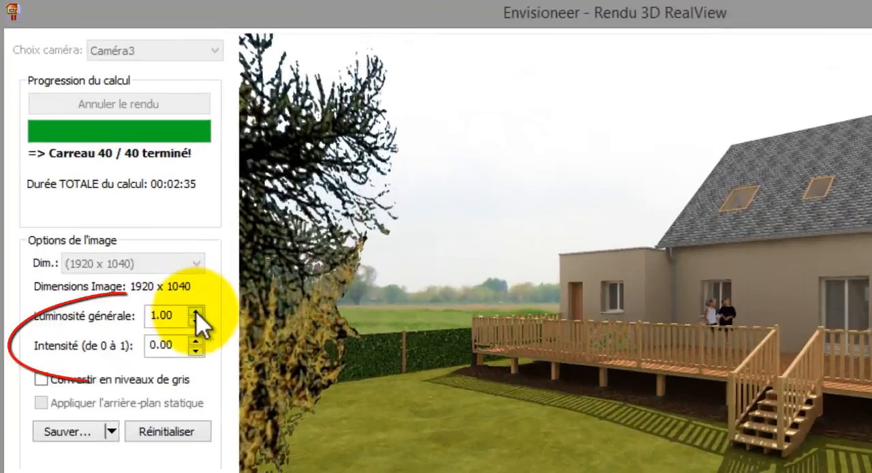
- Raise the rendered image's overall brightness to 1.35
{"action": "left_click", "coordinate": [134, 215]}
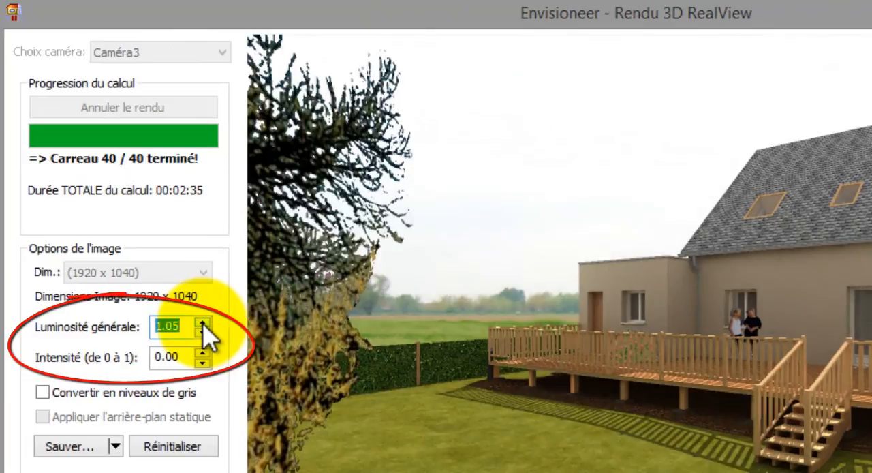
{"action": "left_click", "coordinate": [202, 322]}
{"action": "left_click", "coordinate": [202, 322]}
{"action": "left_click", "coordinate": [202, 322]}
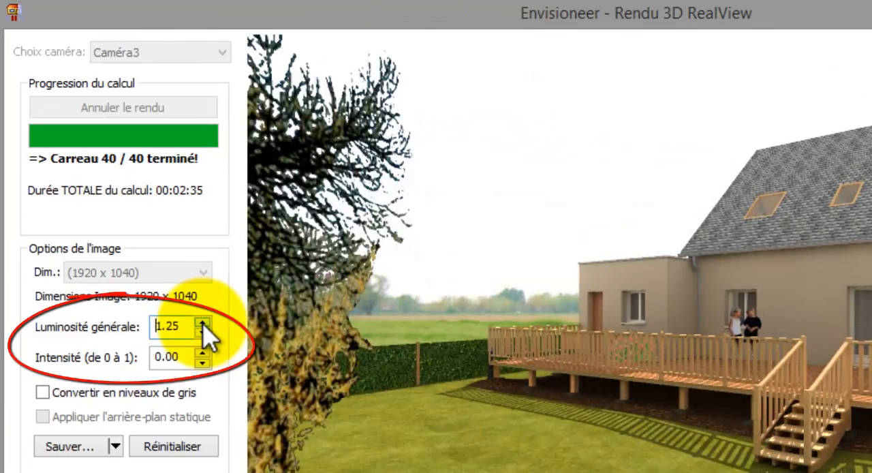
{"action": "left_click", "coordinate": [202, 322]}
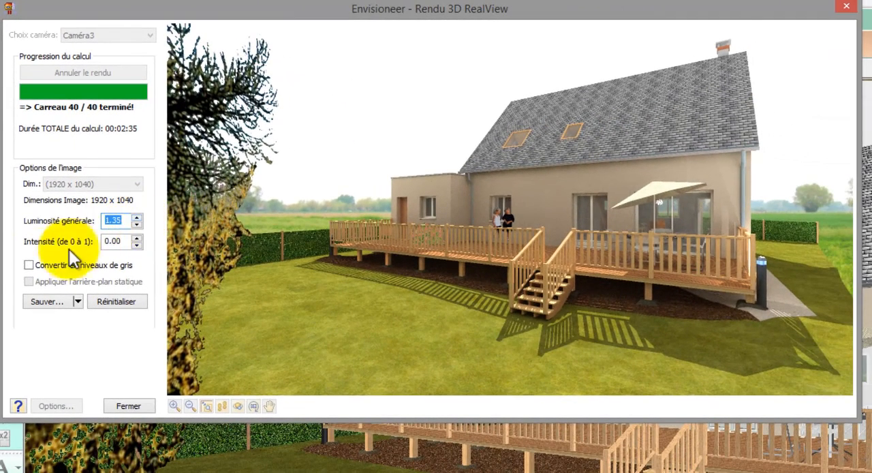
- Preview the rendered image in greyscale, then restore its colours
{"action": "left_click", "coordinate": [28, 265]}
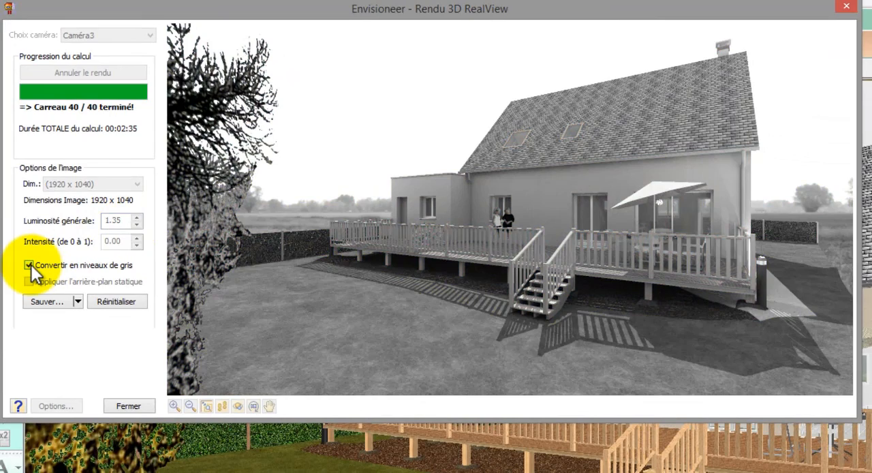
{"action": "left_click", "coordinate": [29, 265]}
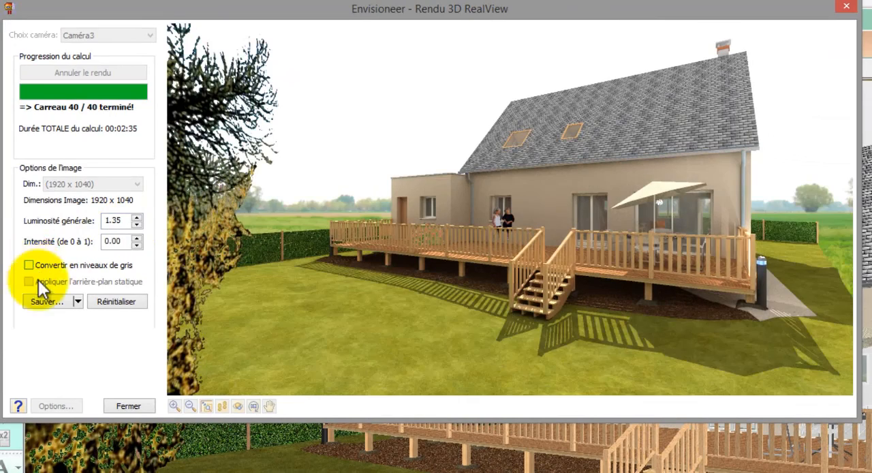